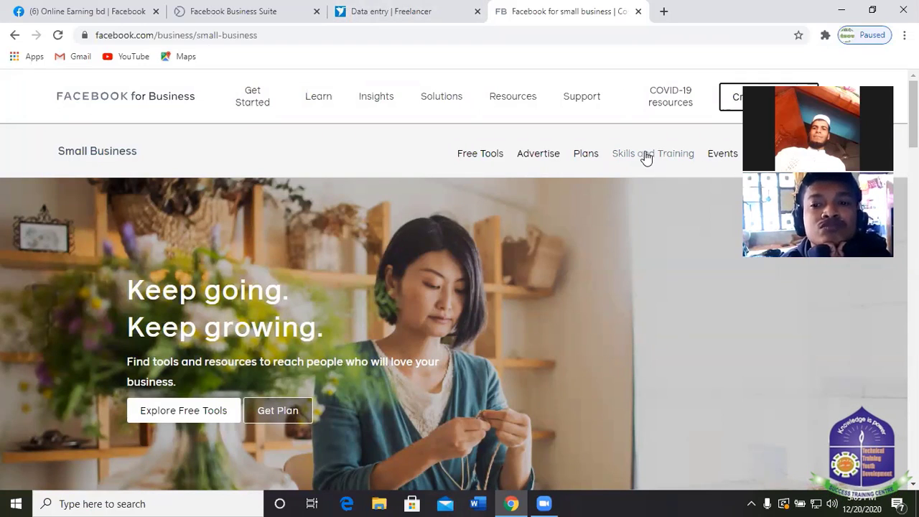
Open Facebook's Pages You Manage list and scroll to the Dream shop buy and sell page.
click(98, 10)
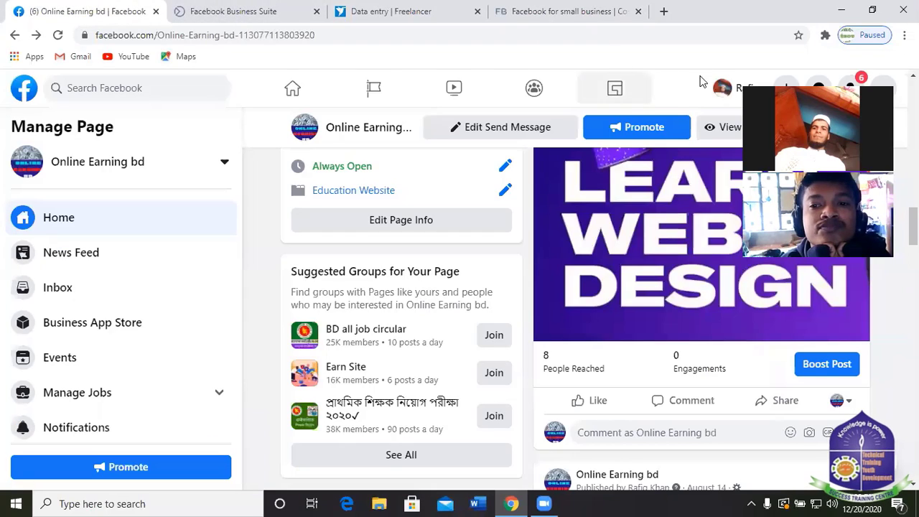
click(375, 90)
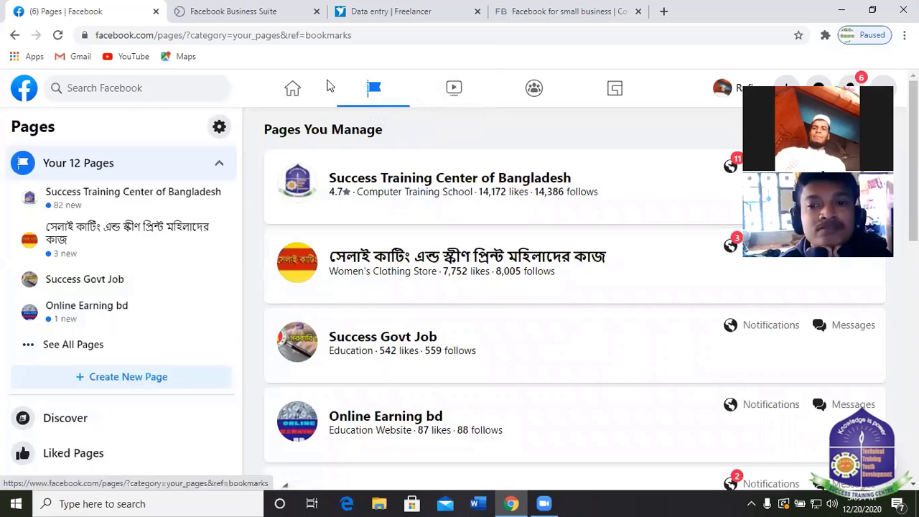
click(298, 91)
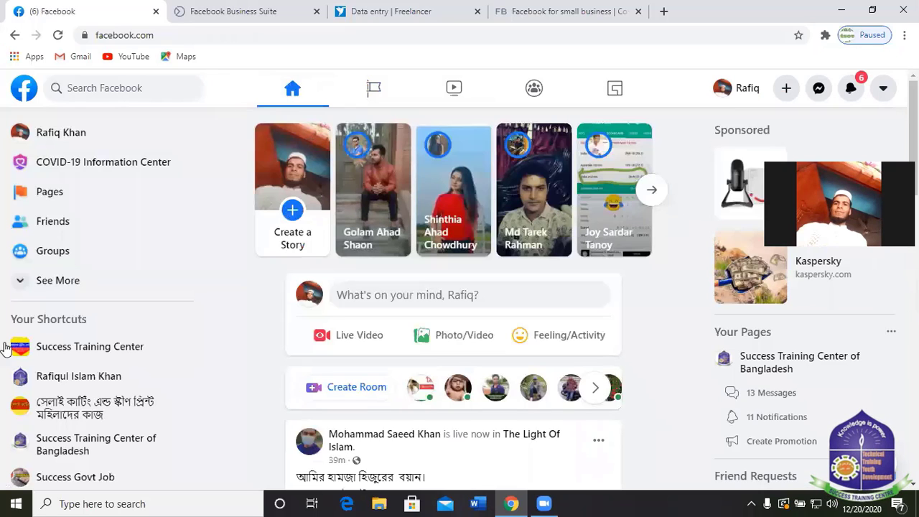
scroll(59, 374, down, 1)
scroll(361, 135, down, 5)
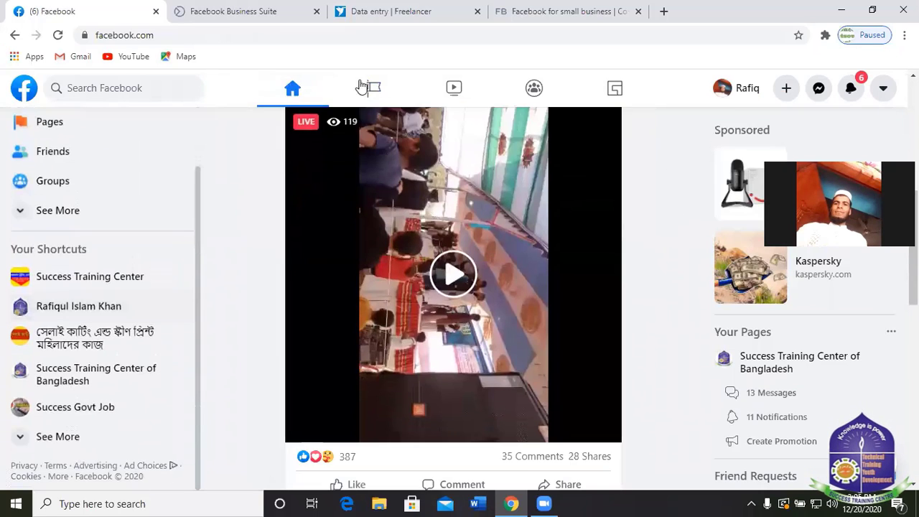
scroll(360, 135, up, 2)
scroll(360, 135, up, 2)
click(372, 89)
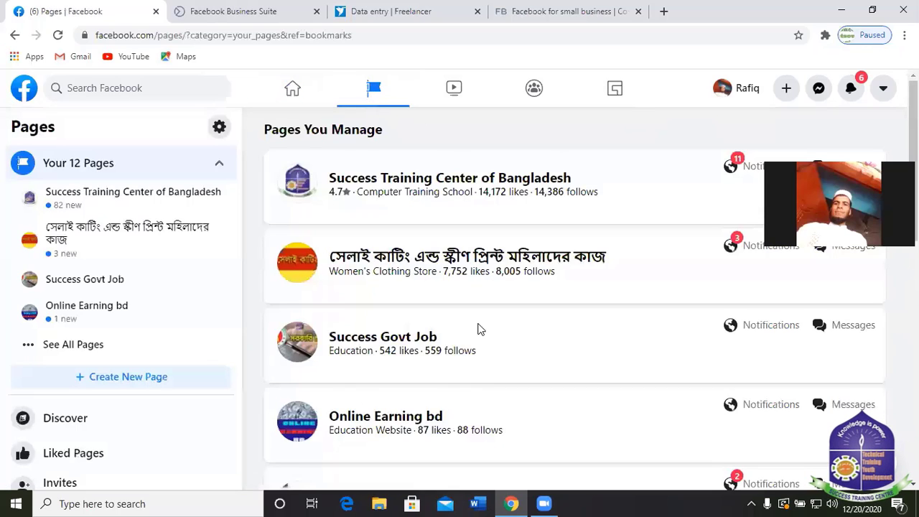
scroll(478, 328, down, 4)
scroll(425, 241, down, 3)
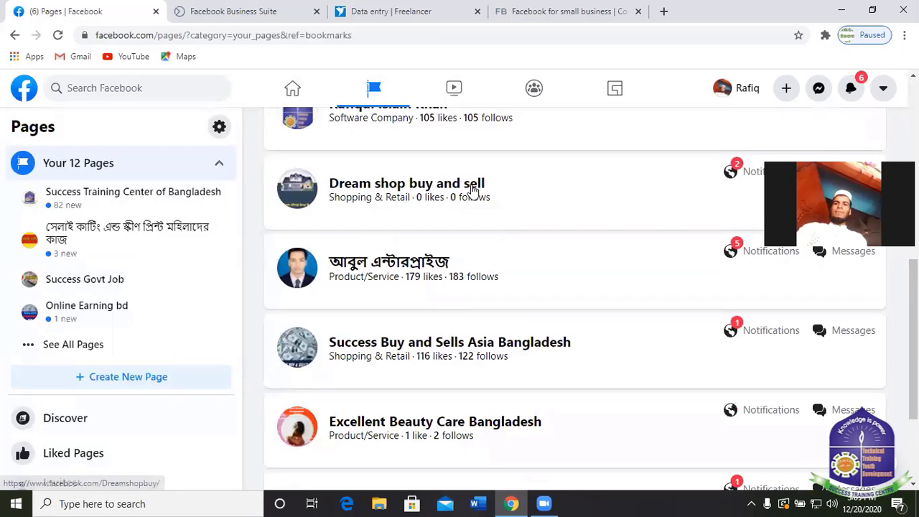
Open the Dream shop buy and sell page and look over its cover photo and posts.
click(474, 188)
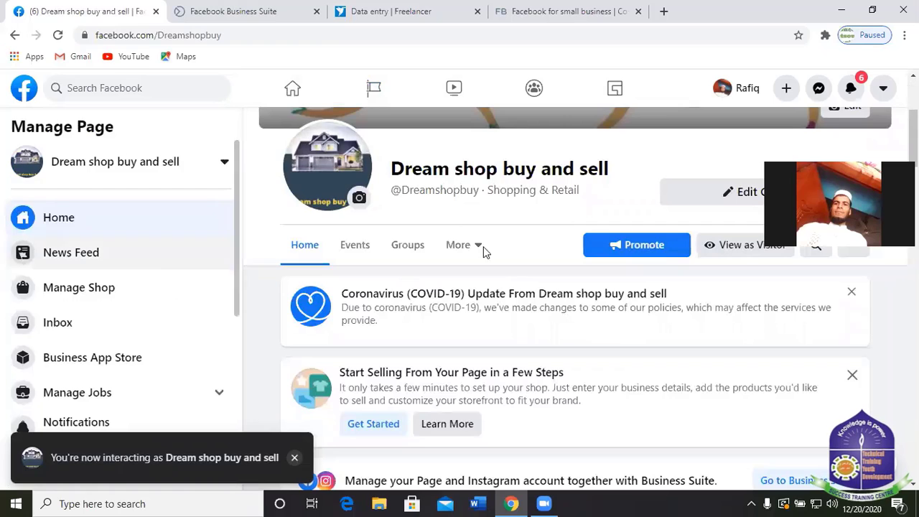
scroll(460, 280, up, 3)
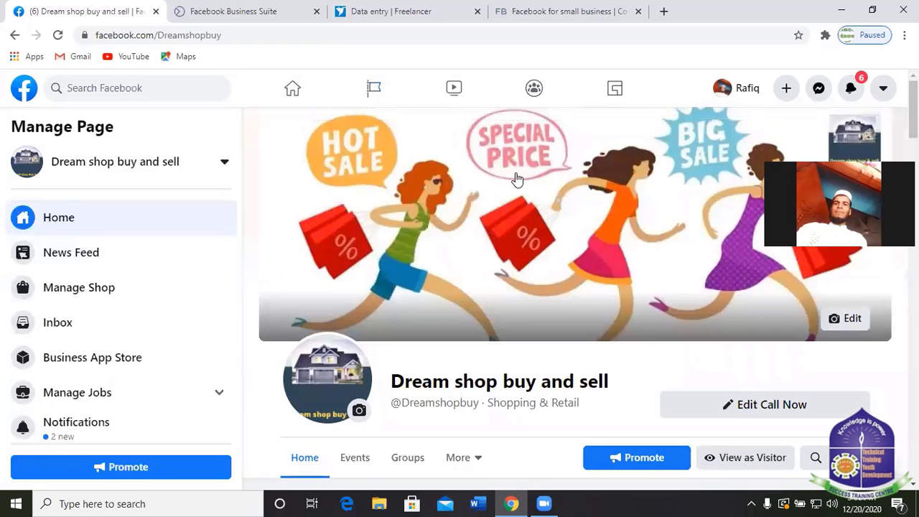
scroll(499, 338, down, 1)
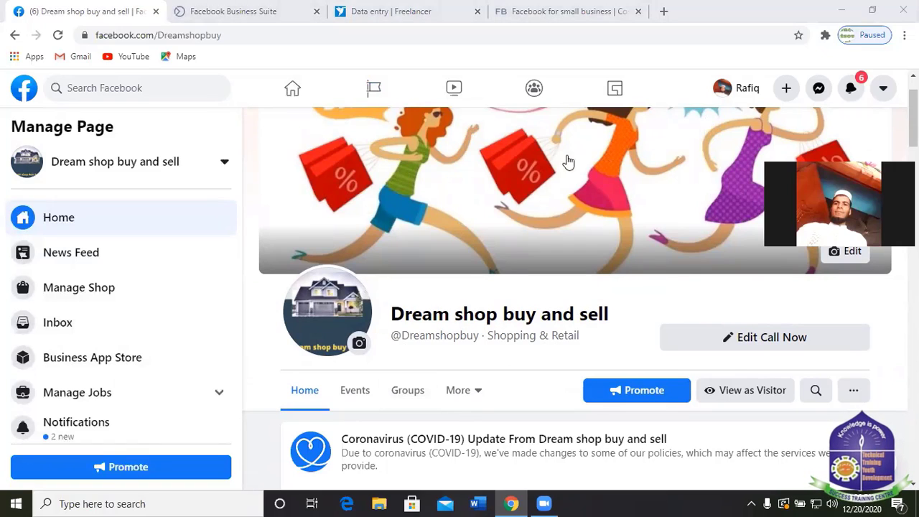
scroll(372, 218, up, 1)
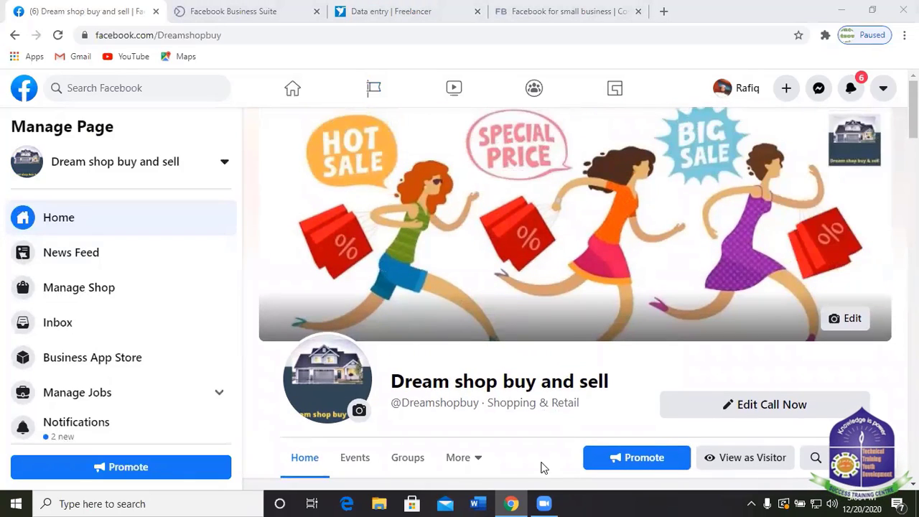
scroll(661, 288, down, 10)
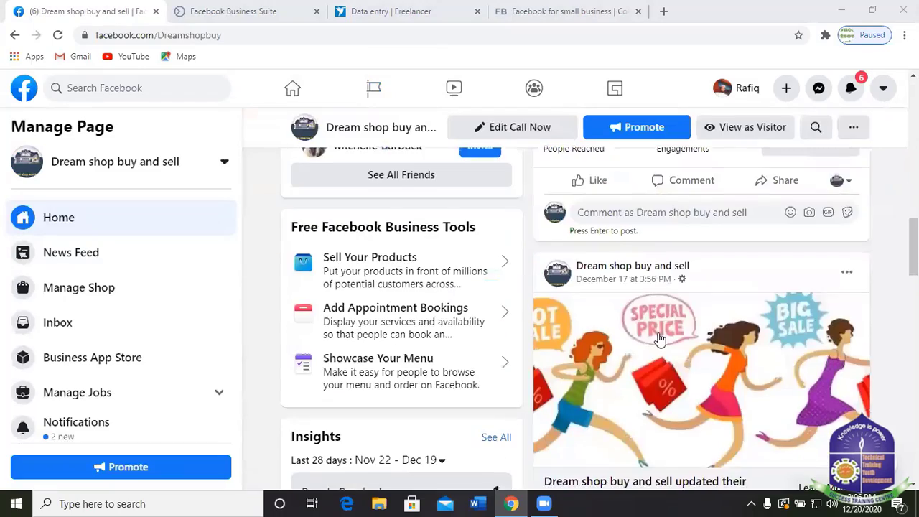
scroll(660, 338, down, 5)
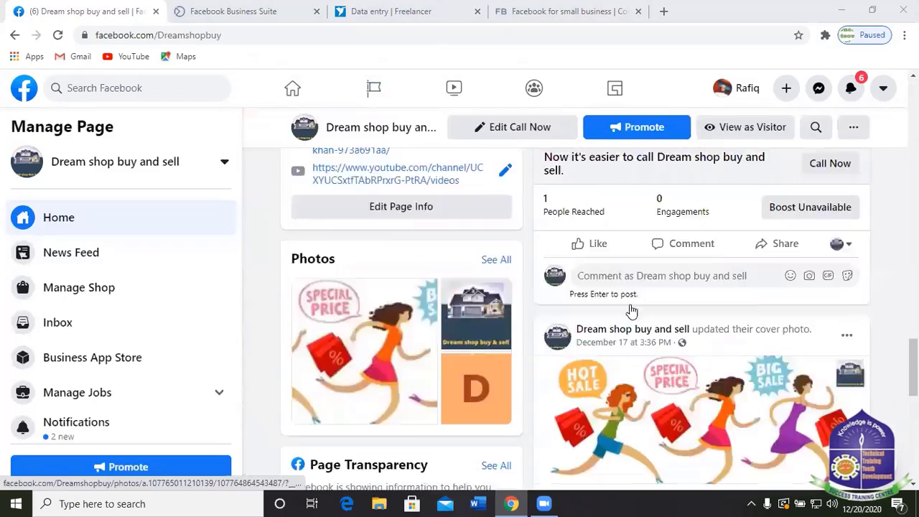
scroll(503, 287, up, 4)
Scroll through the page's About and Photos sections.
scroll(503, 273, down, 2)
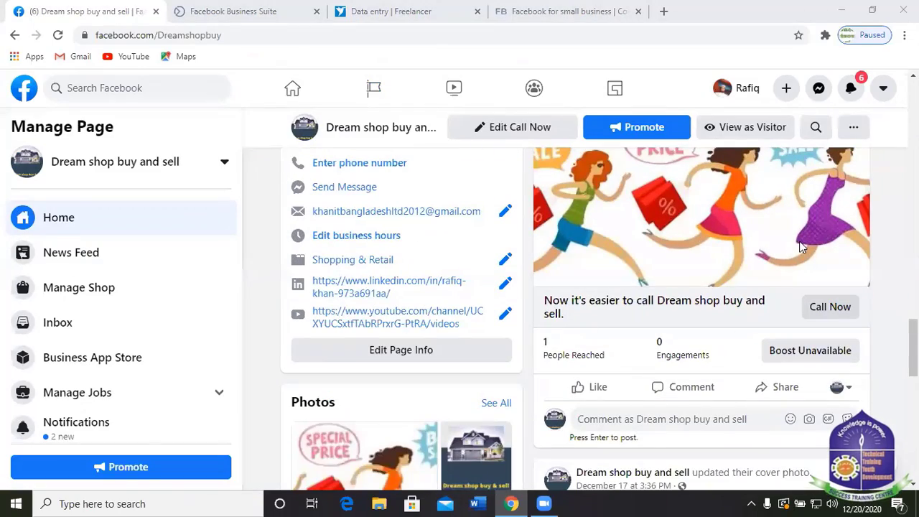
scroll(659, 269, down, 5)
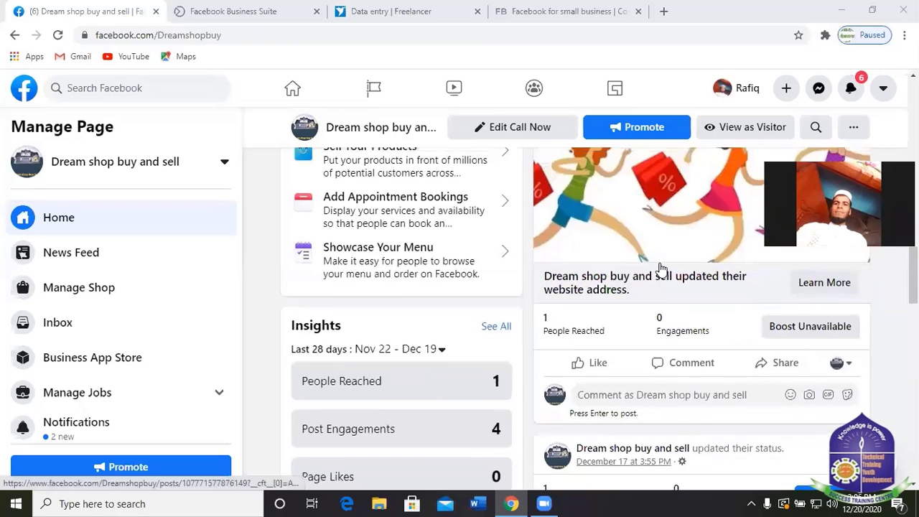
scroll(661, 268, down, 3)
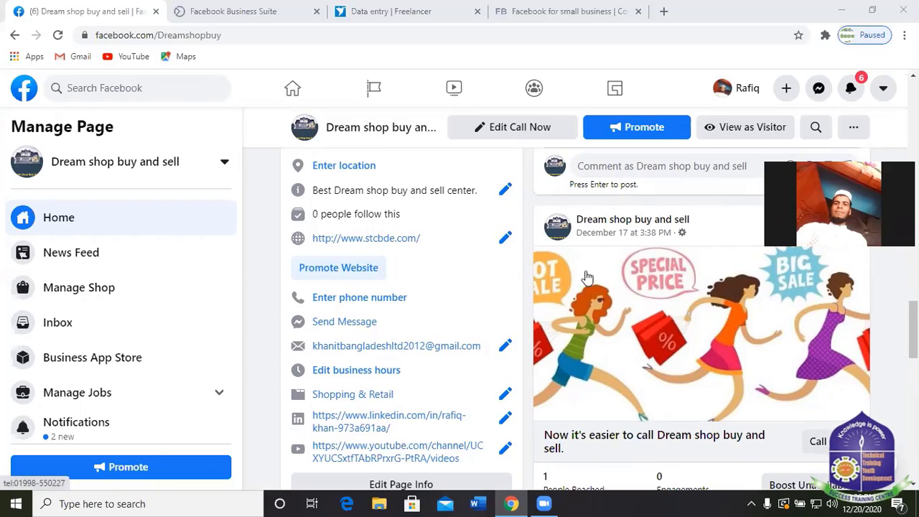
scroll(655, 265, up, 5)
scroll(660, 222, up, 10)
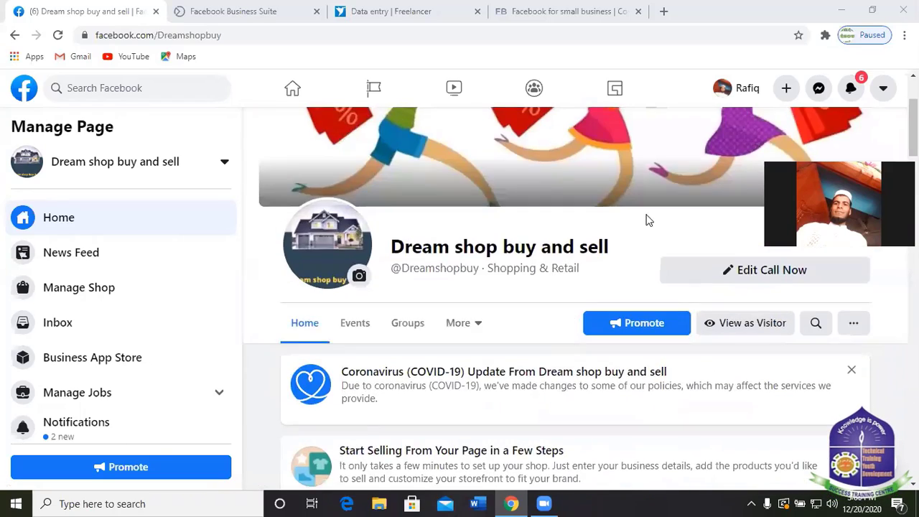
scroll(625, 226, down, 3)
scroll(646, 301, down, 3)
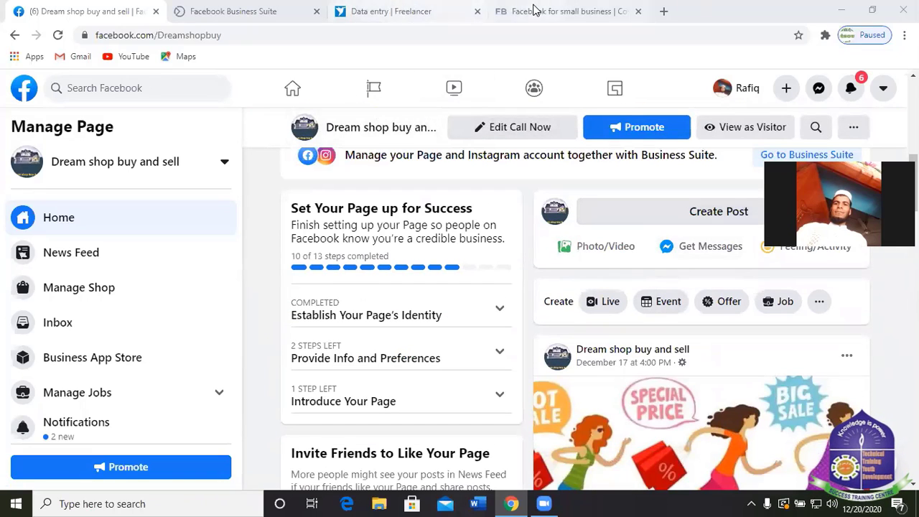
In a new tab, search Google for 'facebook post size 2020'.
click(664, 11)
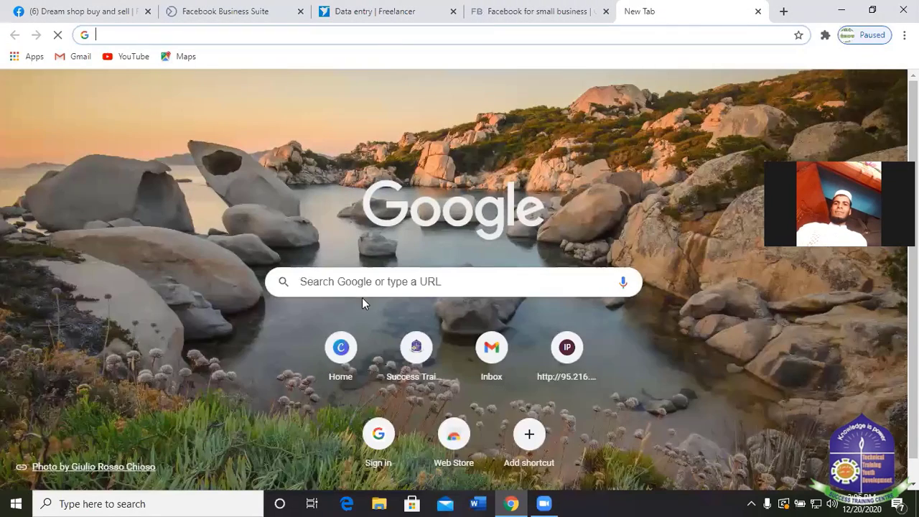
click(366, 283)
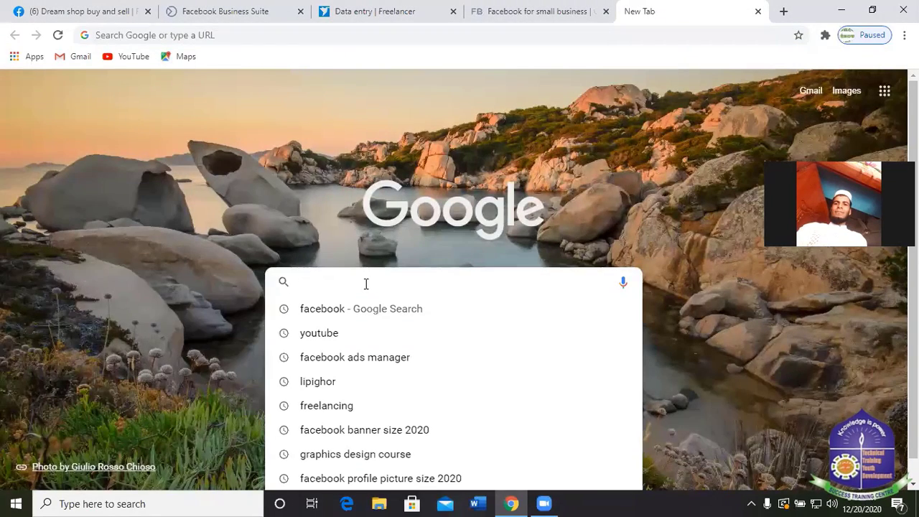
click(333, 308)
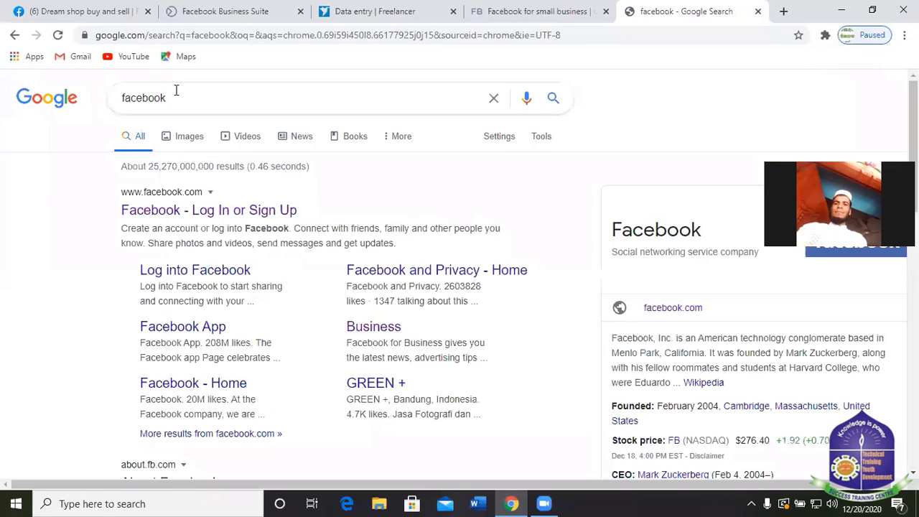
click(249, 86)
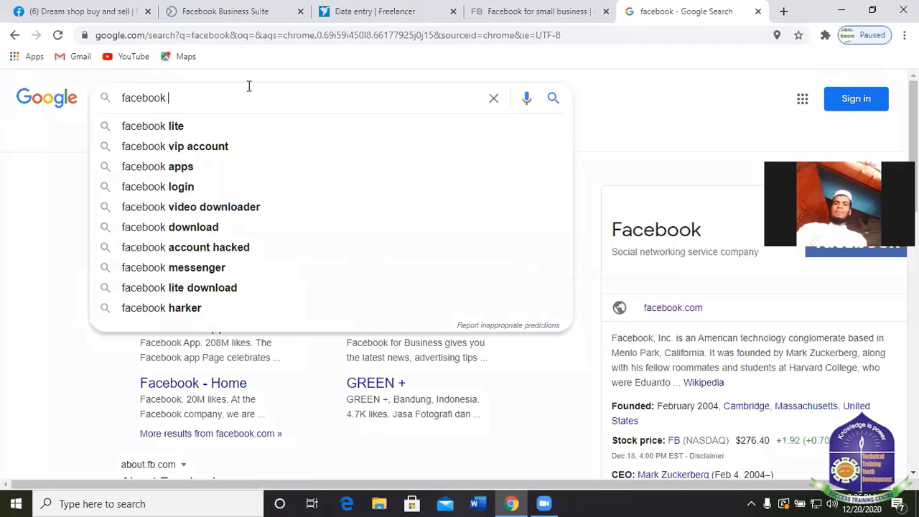
text(post)
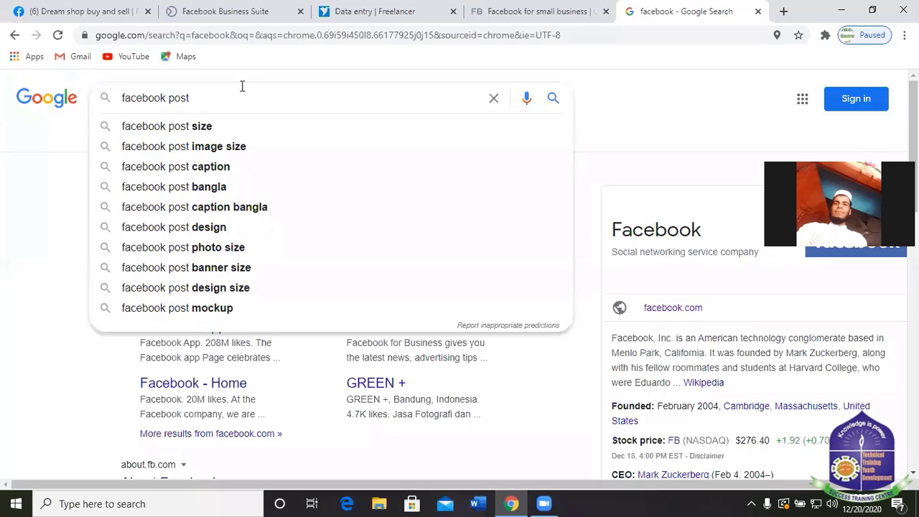
click(202, 126)
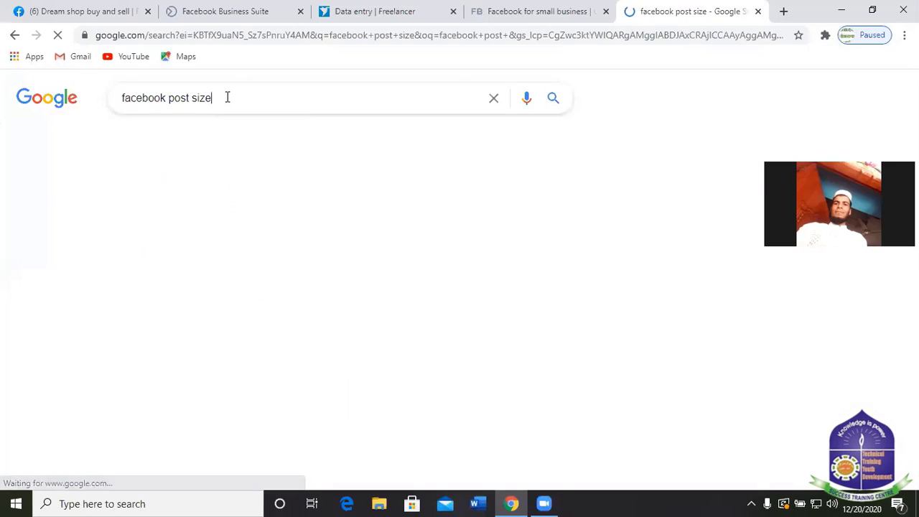
click(233, 97)
text(2020)
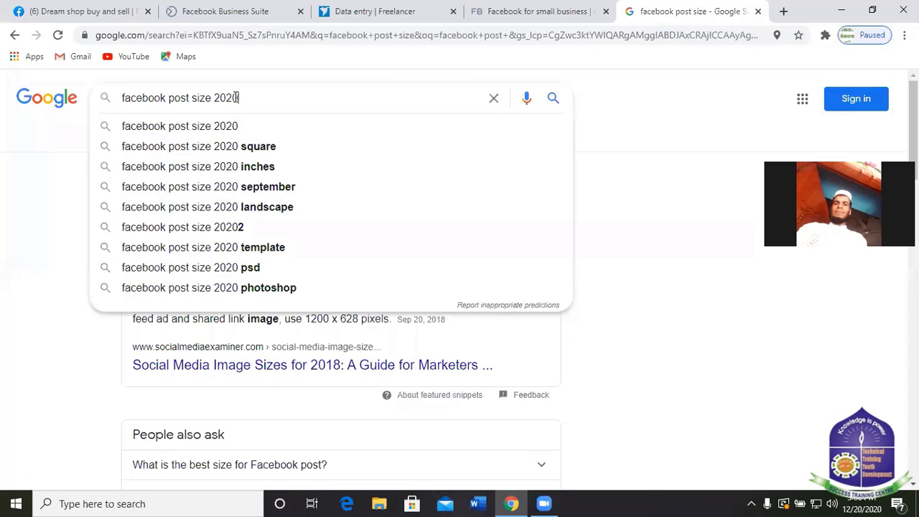
key(Return)
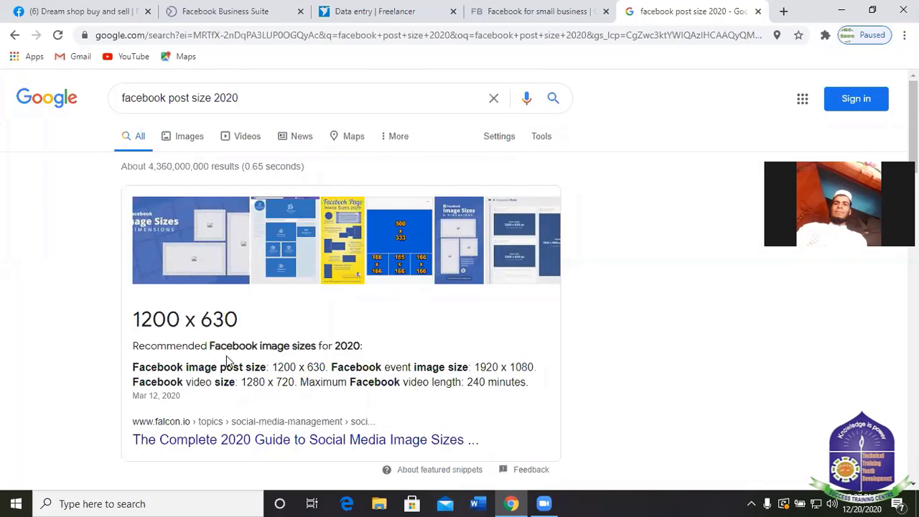
Highlight the 1920 x 1080 event image and 1280 x 720 video sizes in the snippet.
drag(382, 367, 544, 376)
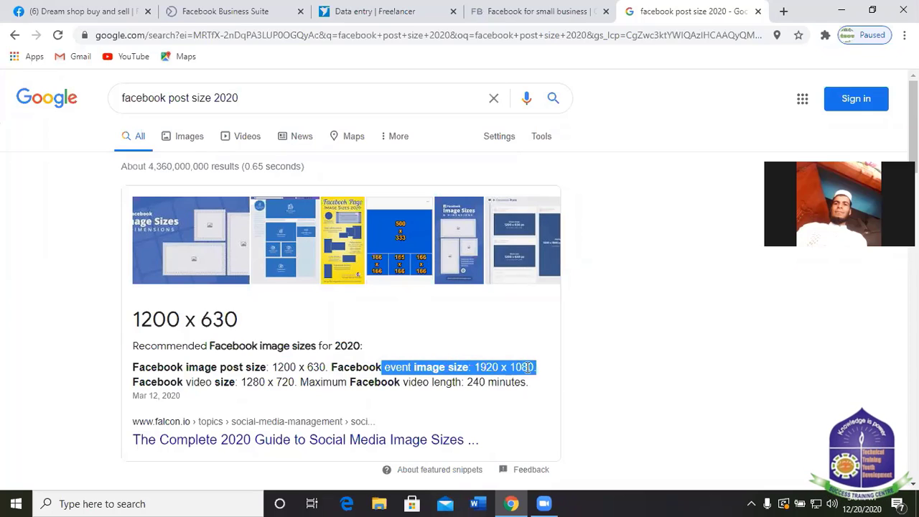
click(550, 293)
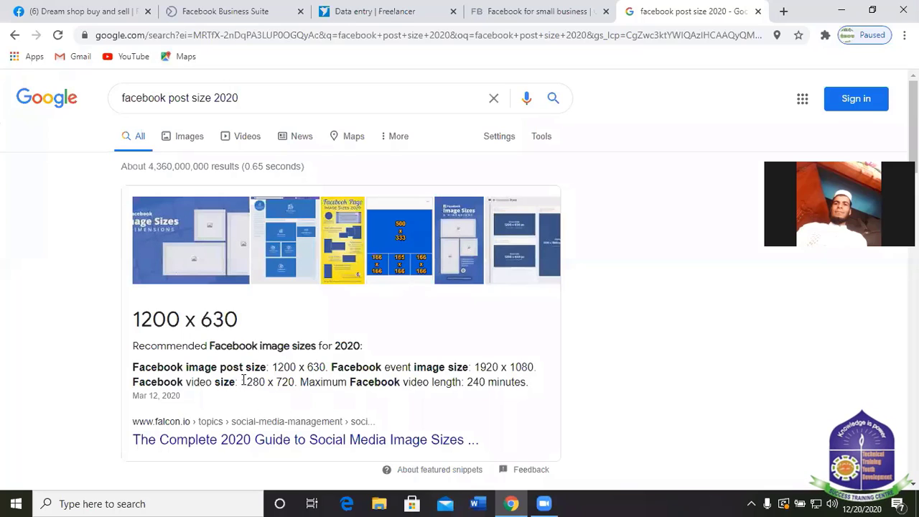
drag(242, 382, 300, 382)
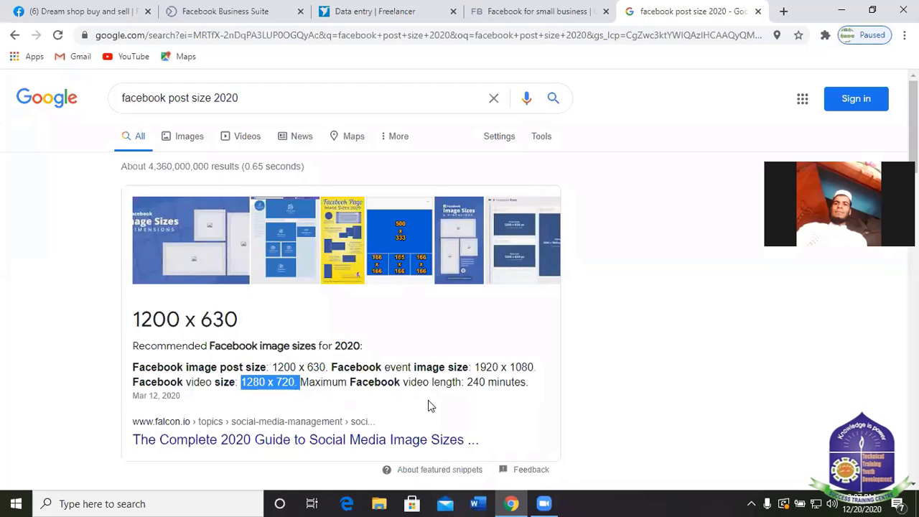
click(727, 341)
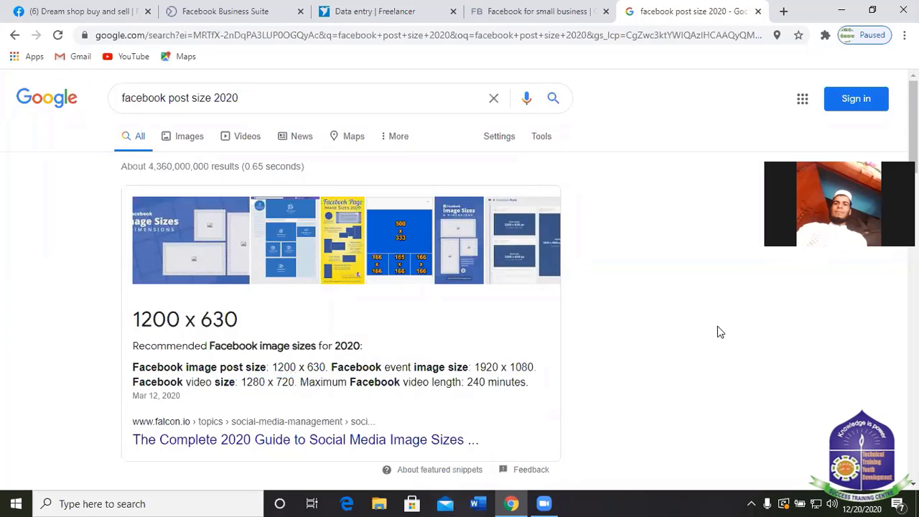
click(446, 503)
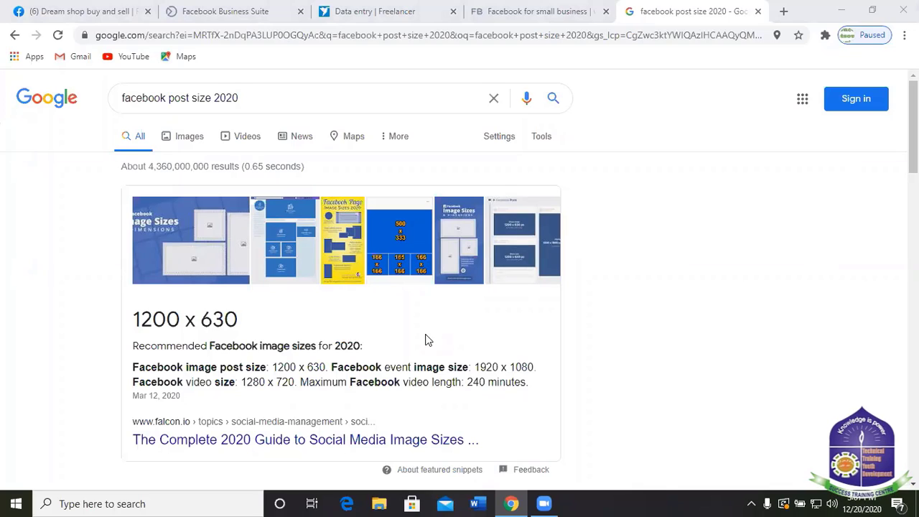
scroll(326, 284, down, 2)
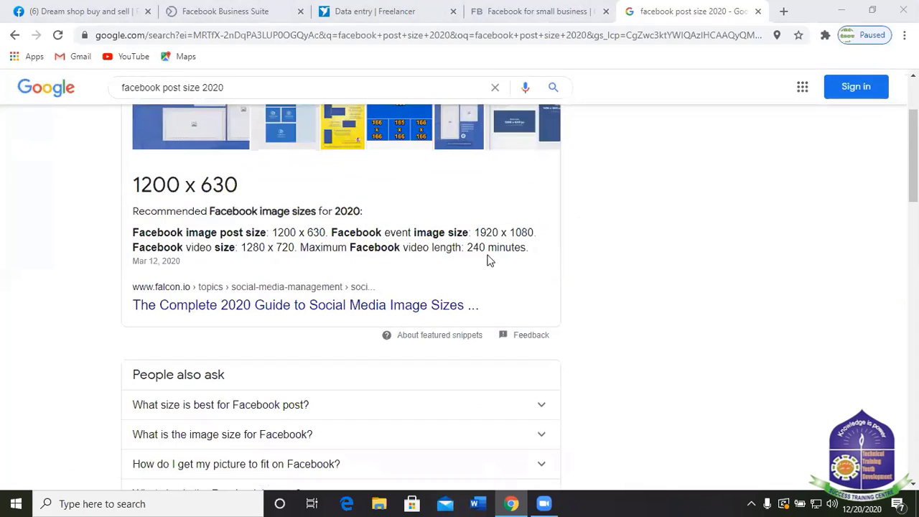
scroll(314, 300, down, 4)
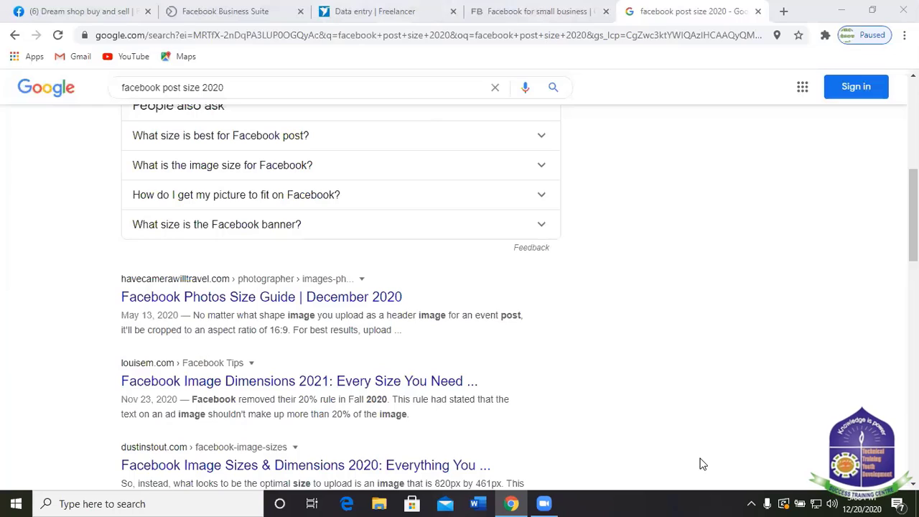
click(750, 502)
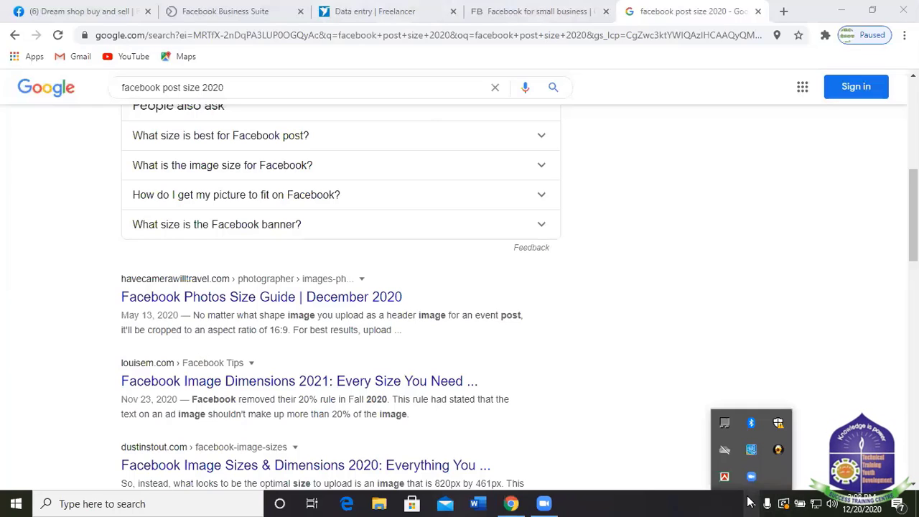
click(650, 502)
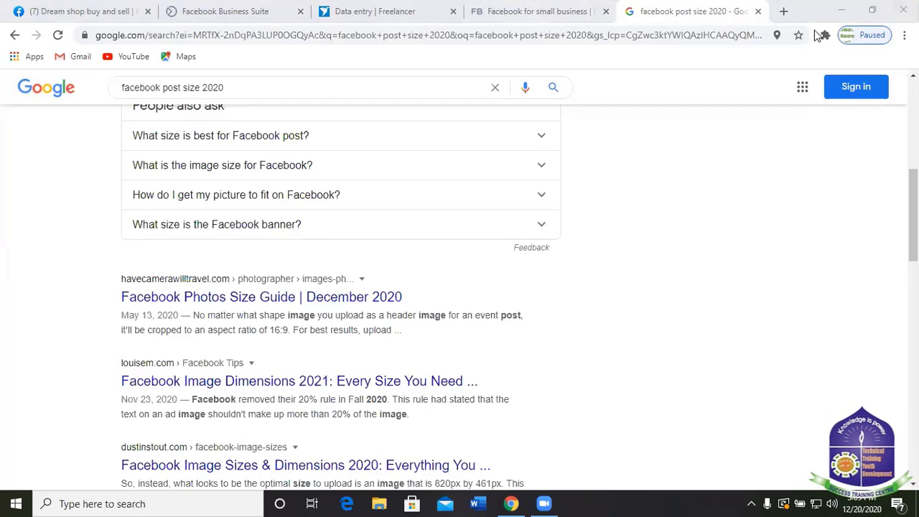
In a new tab, search Google for 'yourube video'.
click(782, 13)
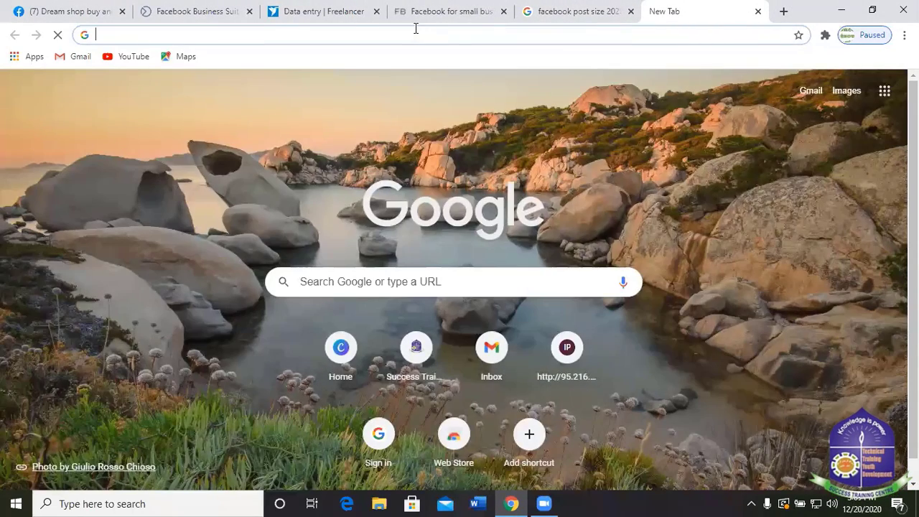
click(415, 30)
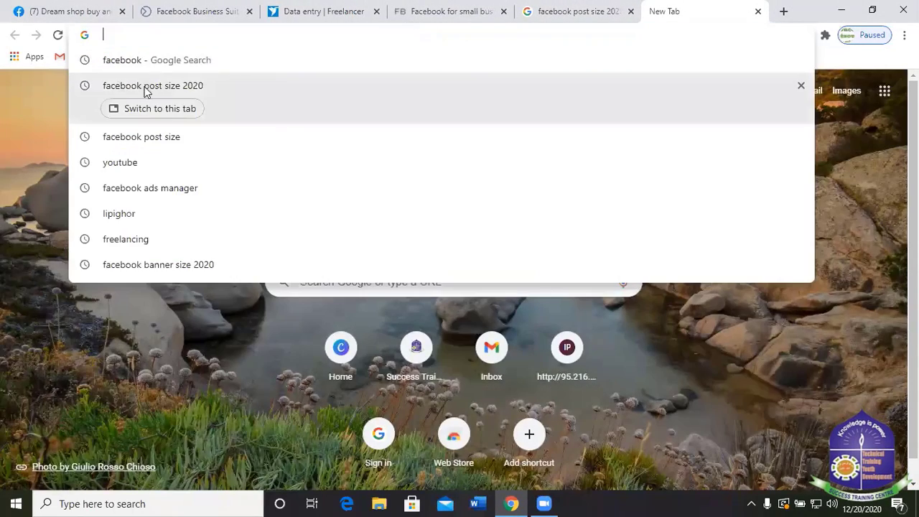
click(876, 197)
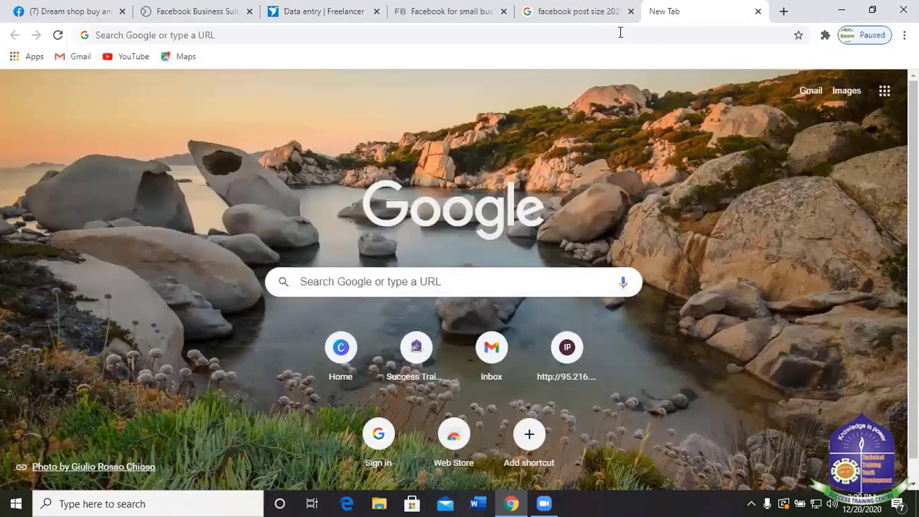
click(375, 281)
text(y)
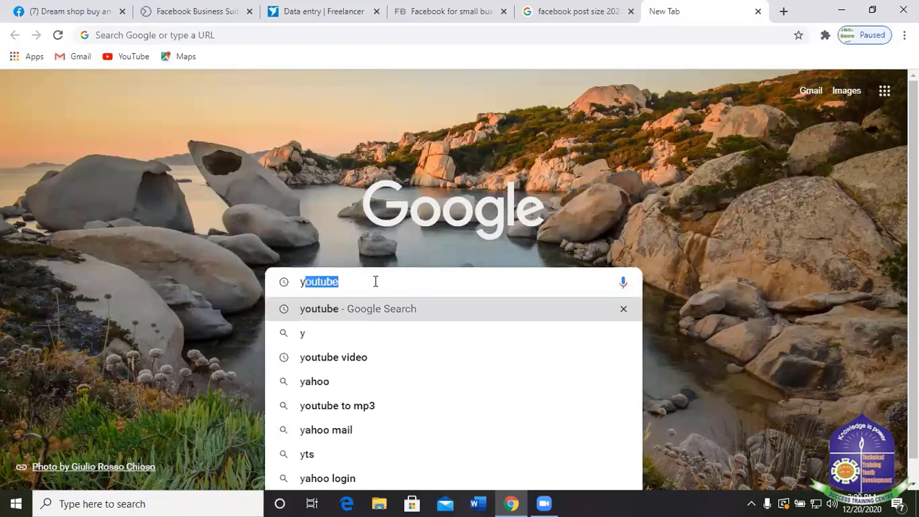
text(our)
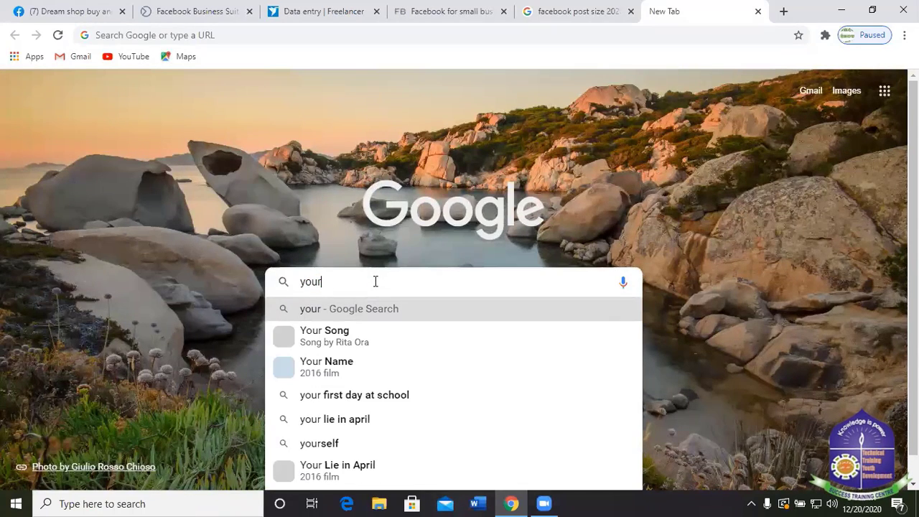
text(ube)
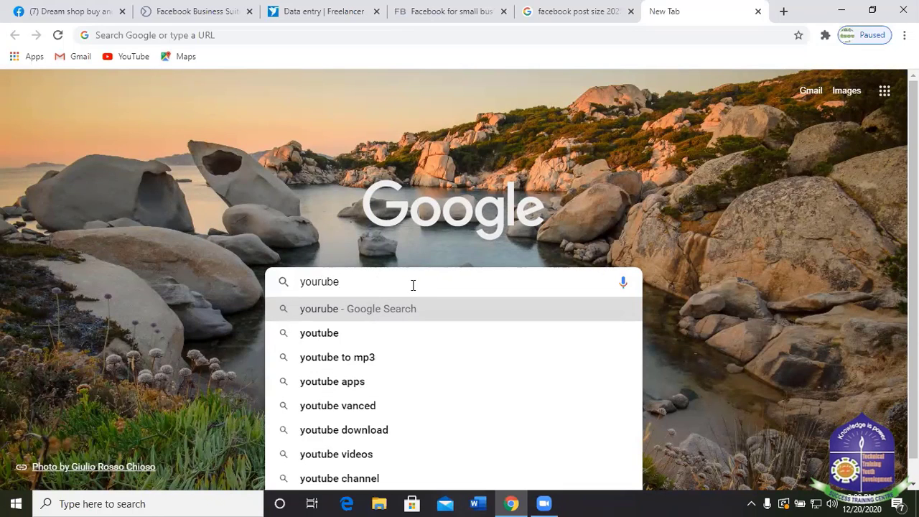
text( v)
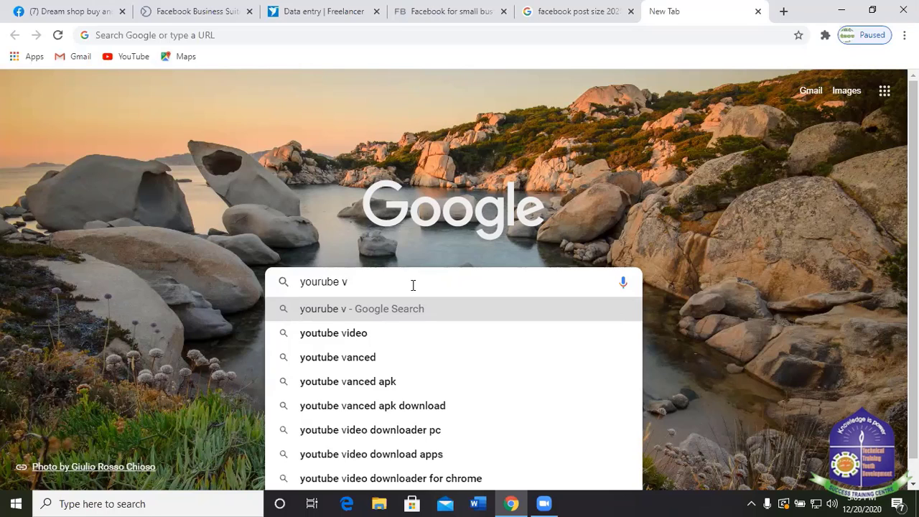
text(ideo)
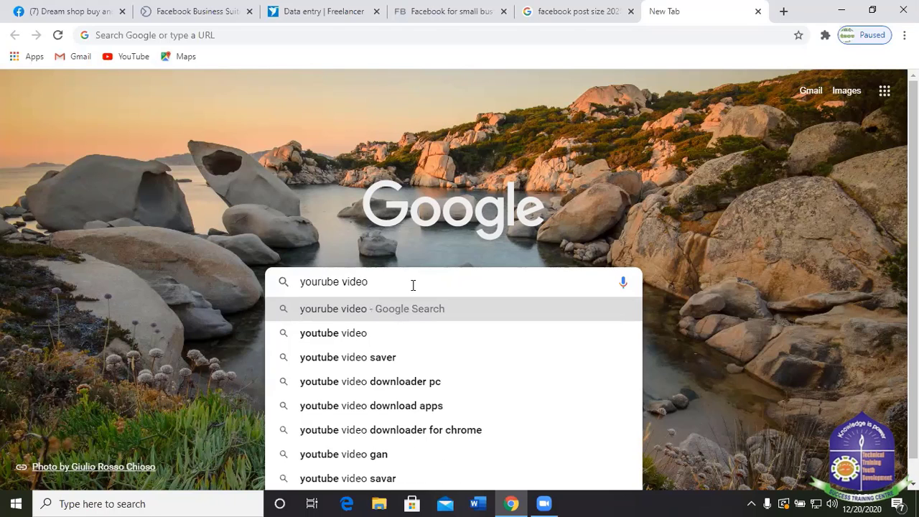
key(Return)
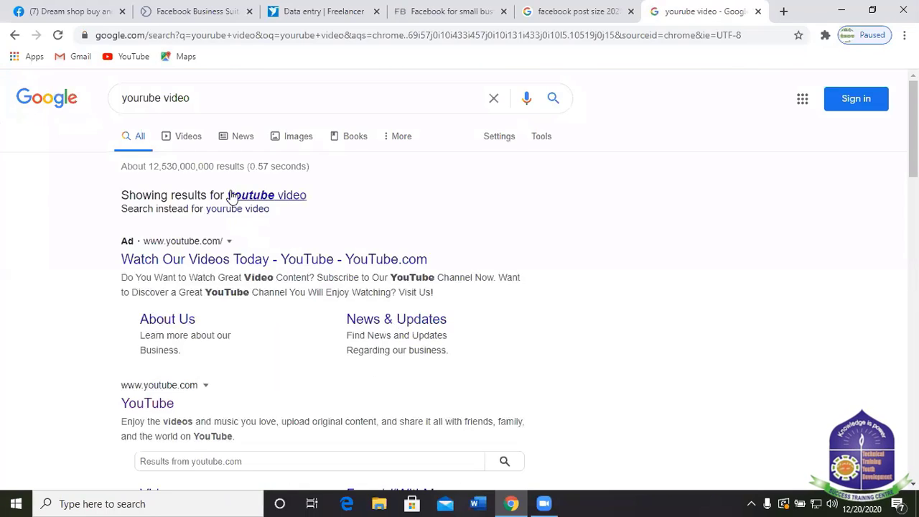
Open the YouTube result and start signing in with the chosen Google account.
click(217, 260)
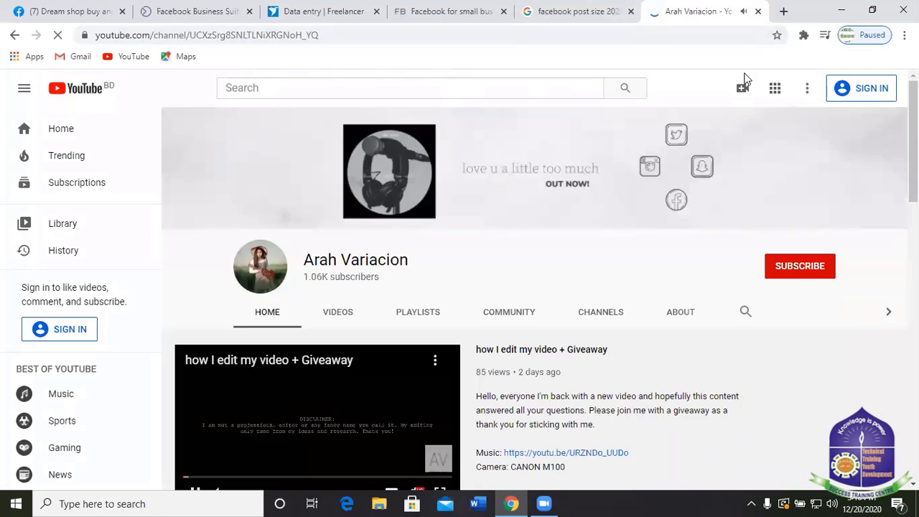
click(488, 86)
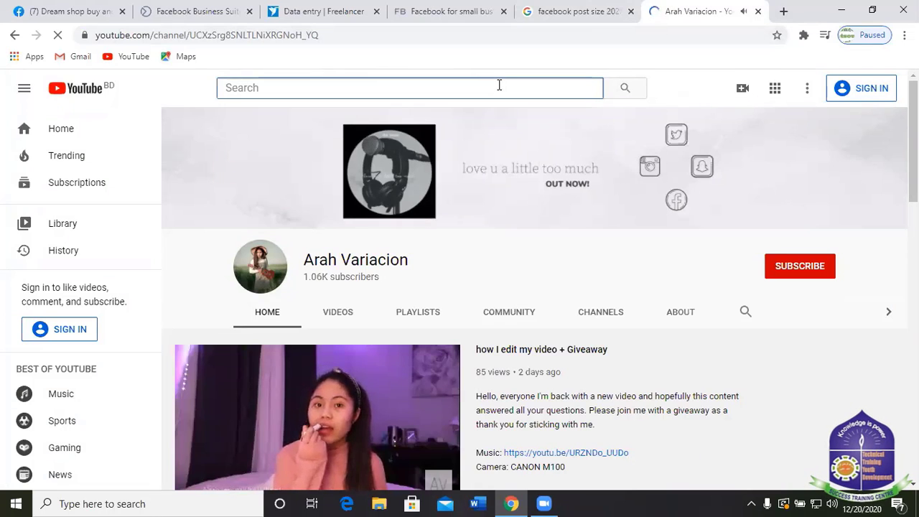
click(861, 87)
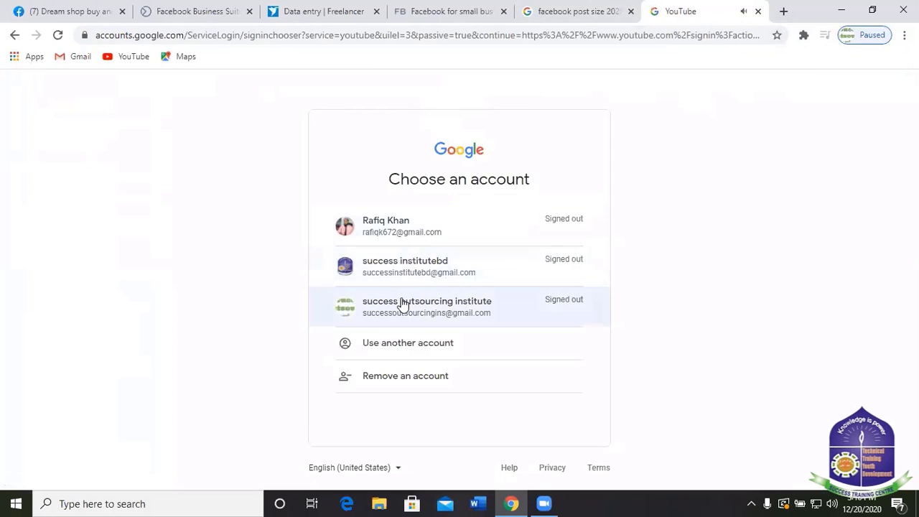
click(401, 302)
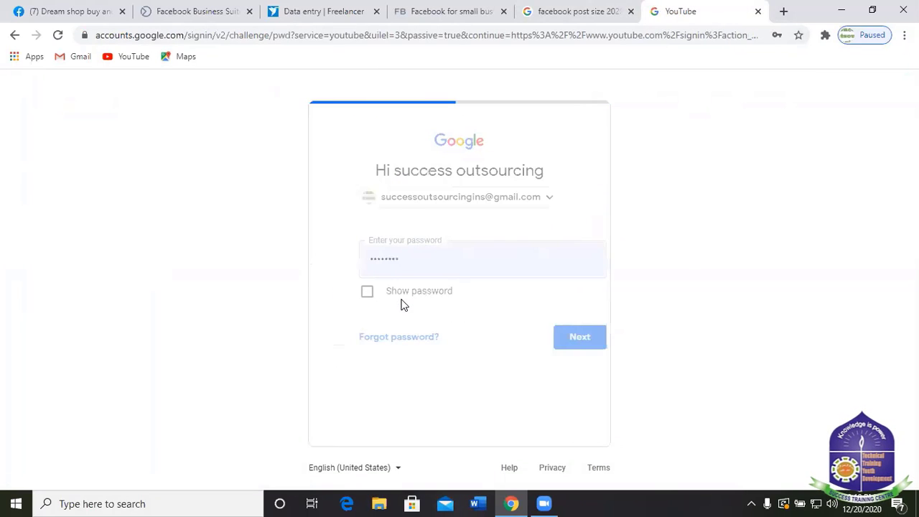
Replace the autofilled password with the account password and submit it.
click(491, 271)
key(ctrl+a)
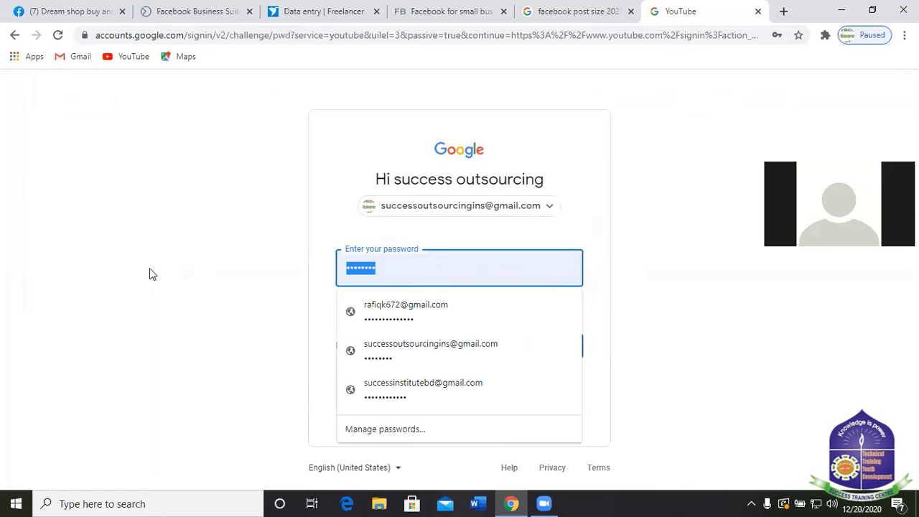
key(BackSpace)
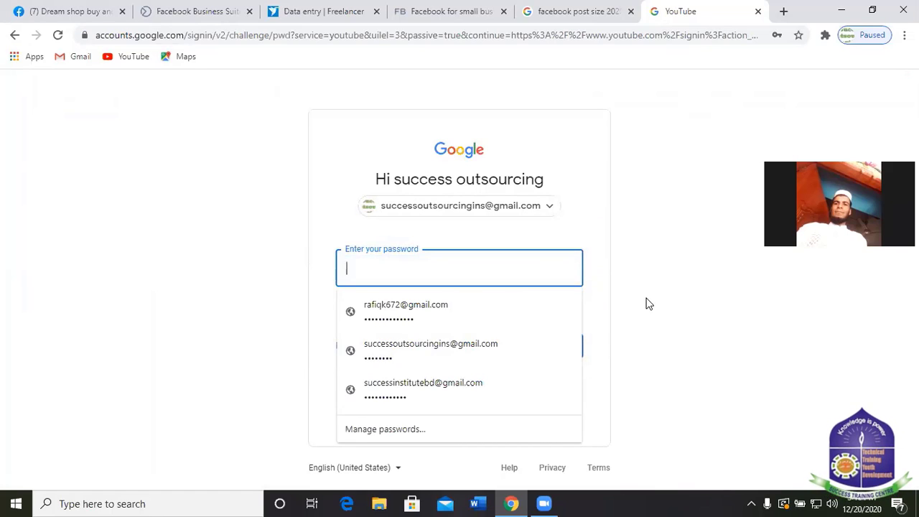
click(649, 304)
click(390, 275)
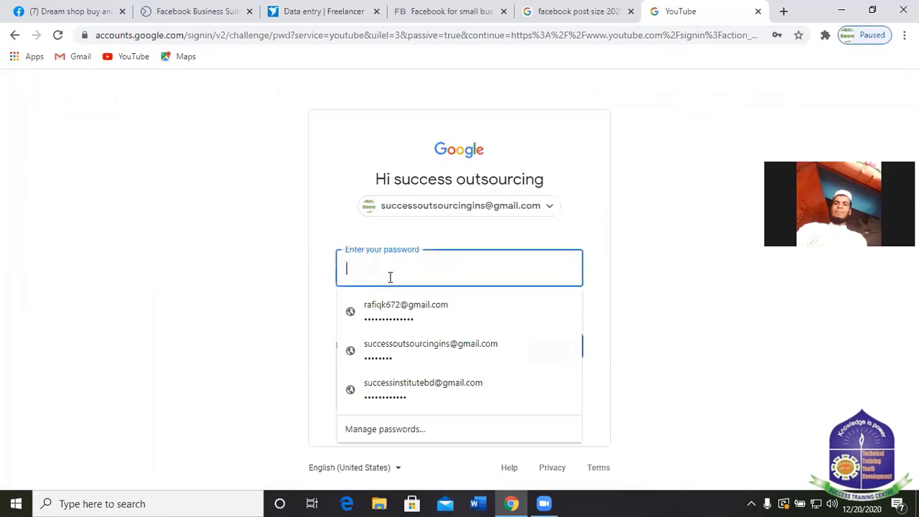
click(750, 503)
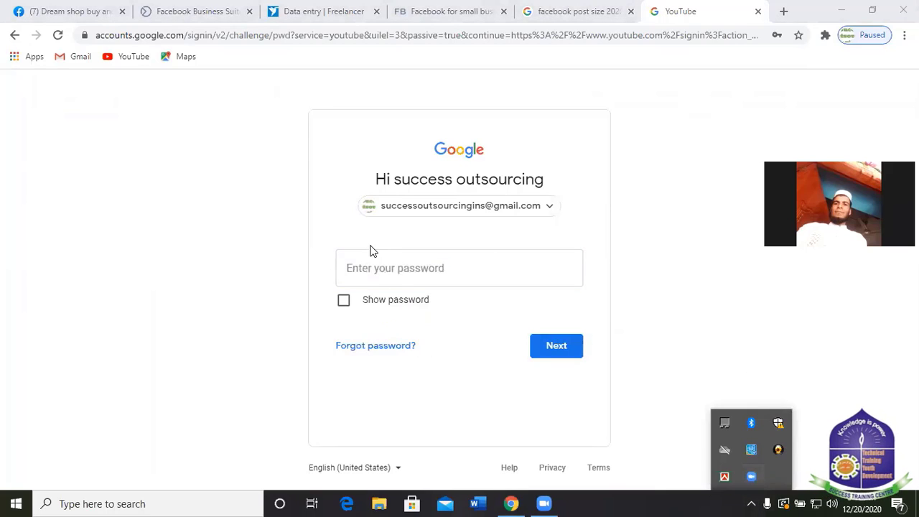
click(402, 277)
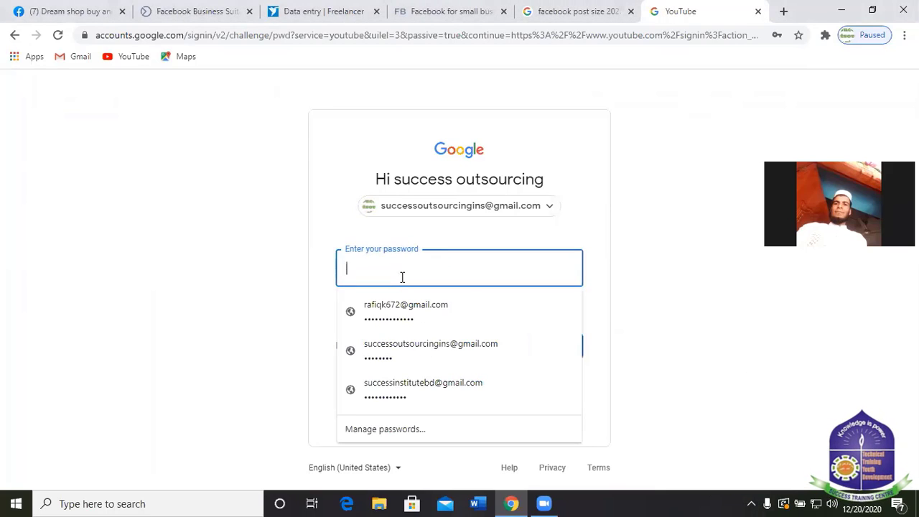
text(••)
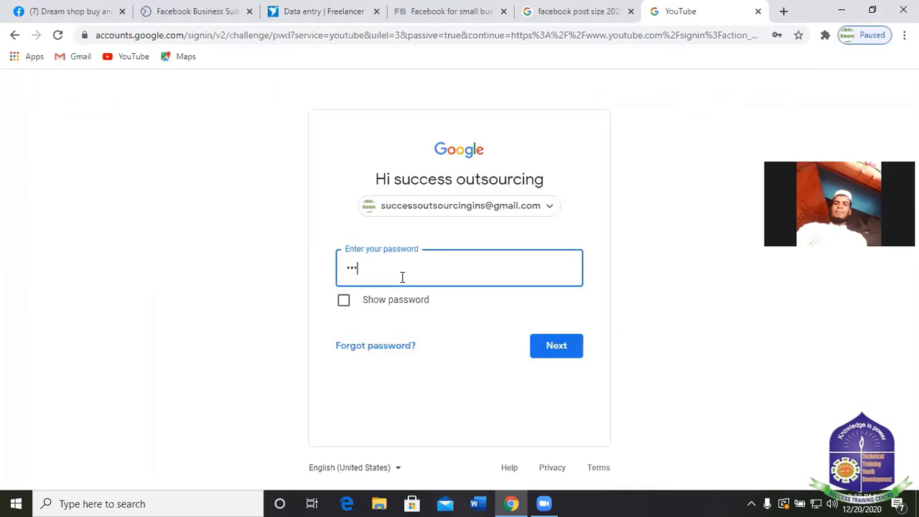
text(••)
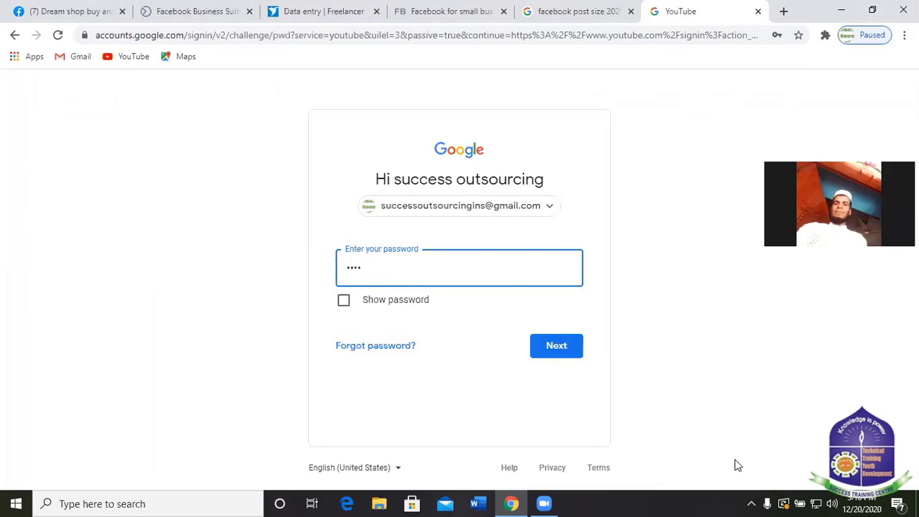
text(•)
click(751, 503)
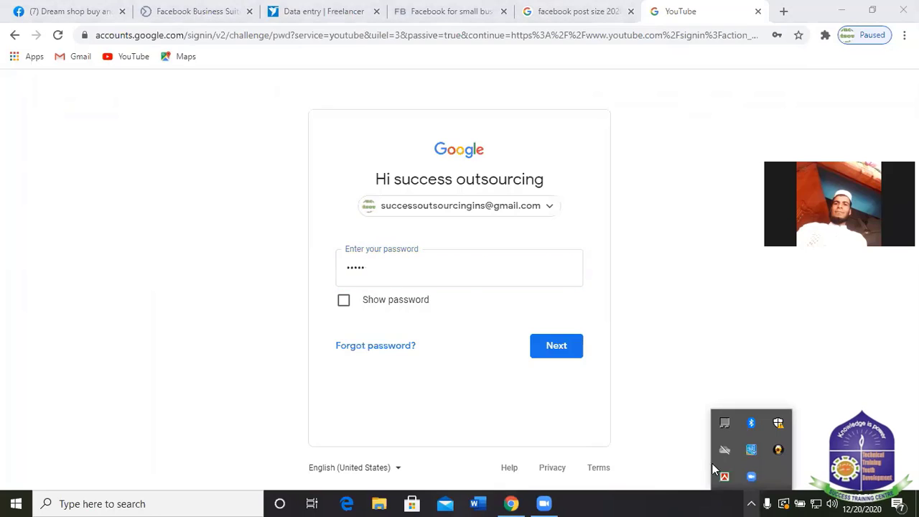
click(423, 269)
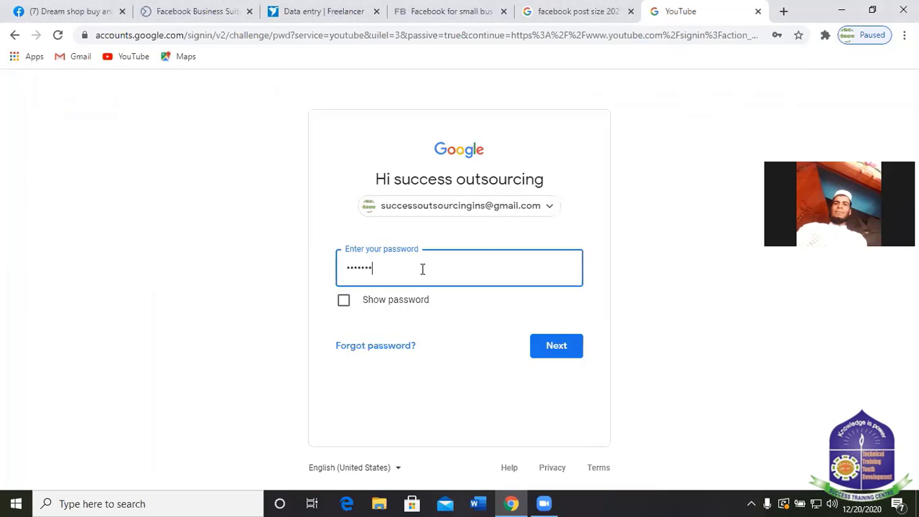
click(554, 344)
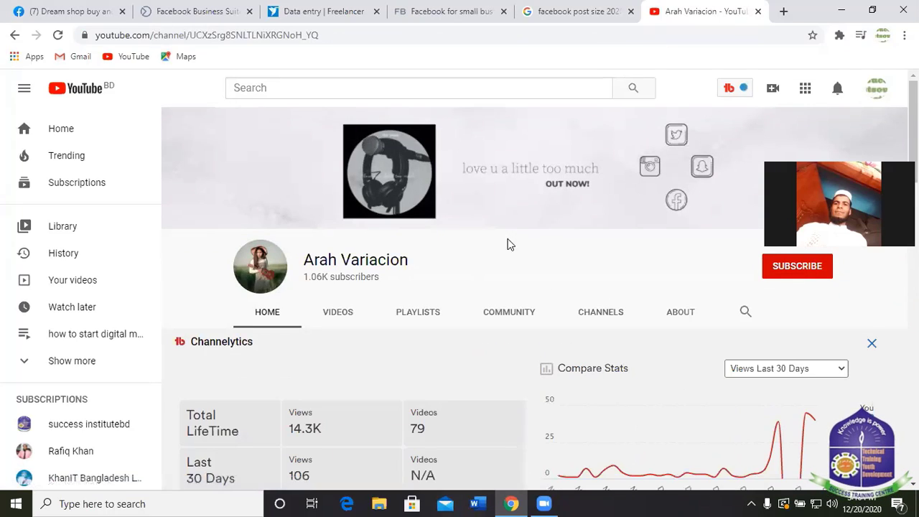
Go to your own channel from the account menu and list its uploaded videos.
click(878, 91)
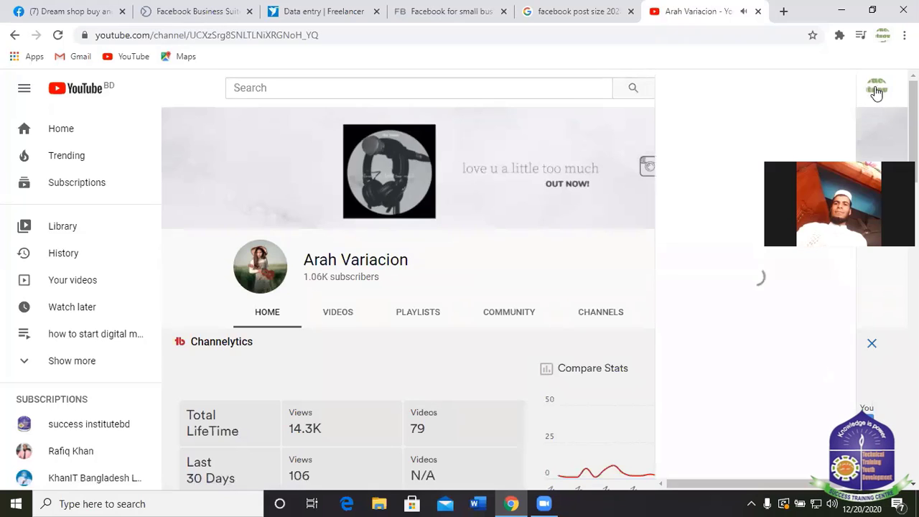
click(706, 166)
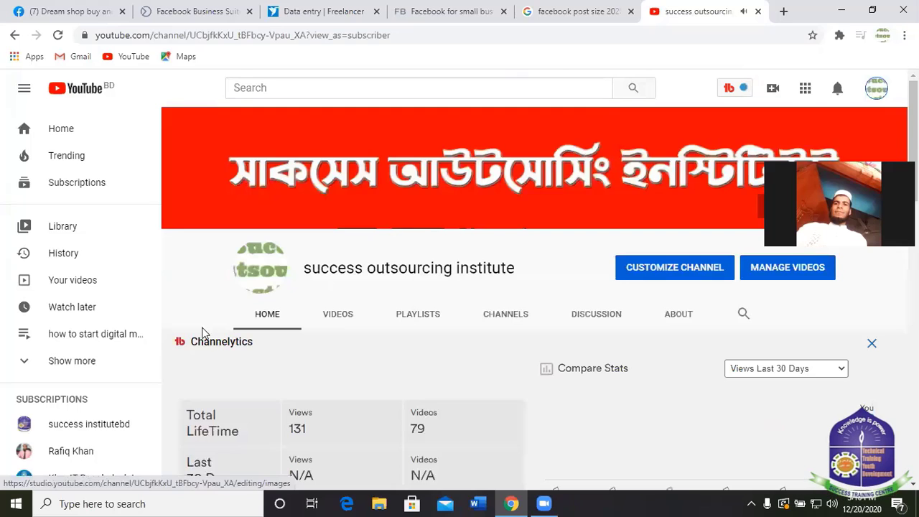
scroll(318, 285, down, 1)
scroll(318, 285, down, 3)
scroll(318, 285, up, 4)
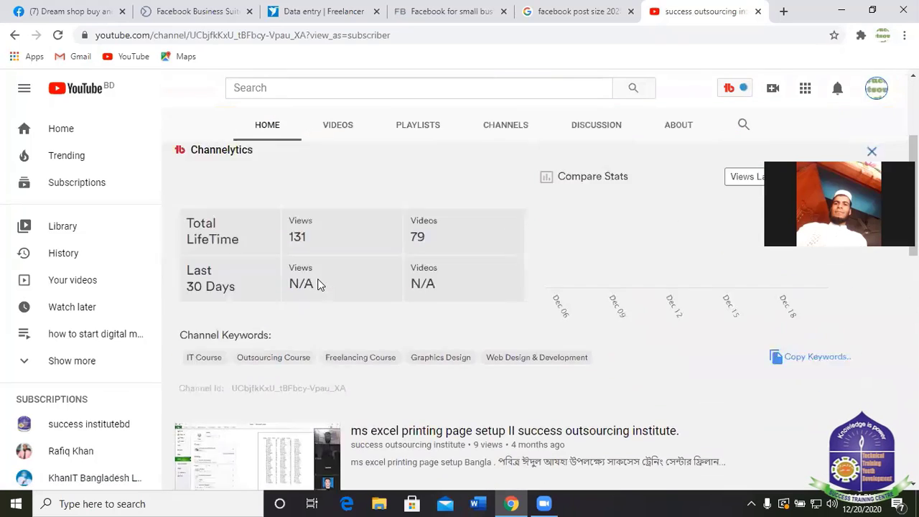
scroll(562, 348, down, 2)
scroll(342, 280, up, 3)
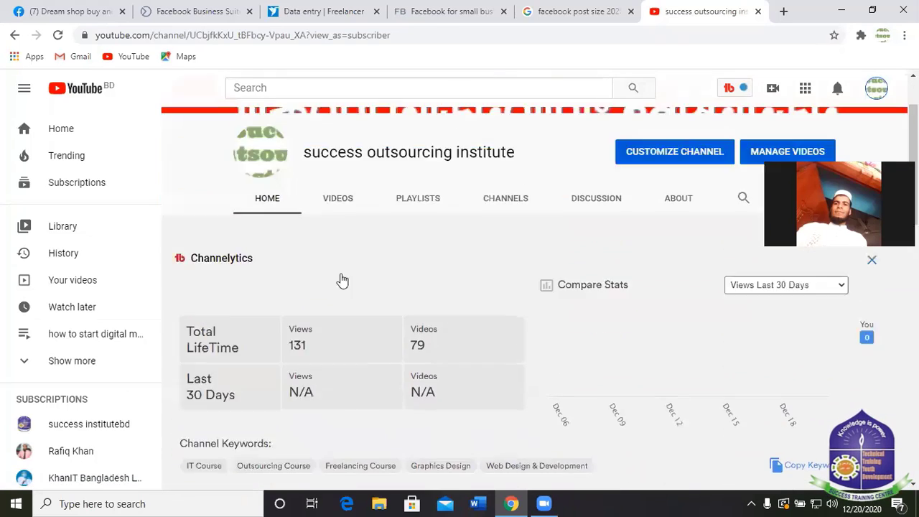
click(335, 321)
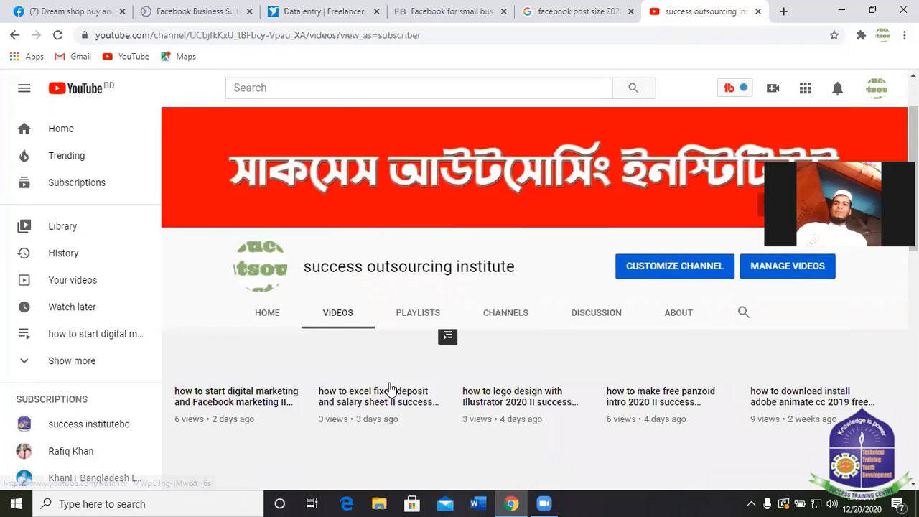
scroll(390, 386, down, 2)
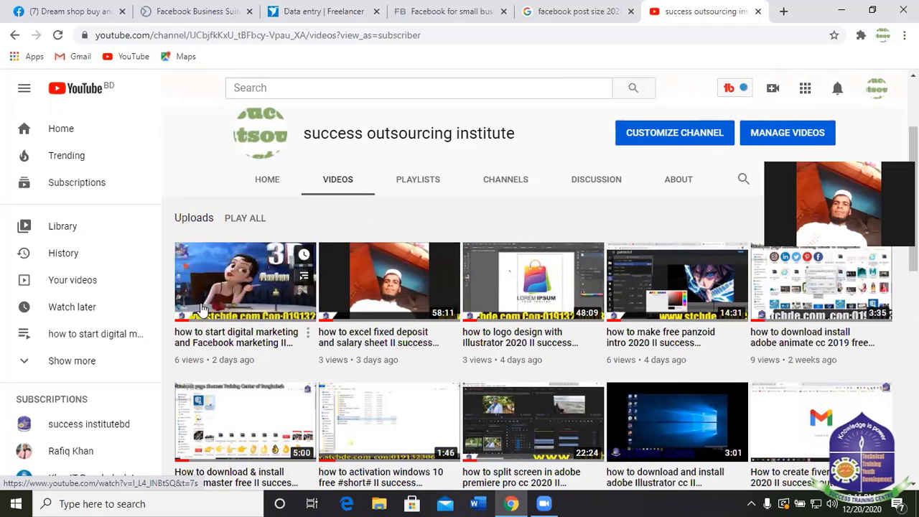
Play the 1:12:03 digital marketing video, highlight its web address, and pause it at 0:13.
click(228, 300)
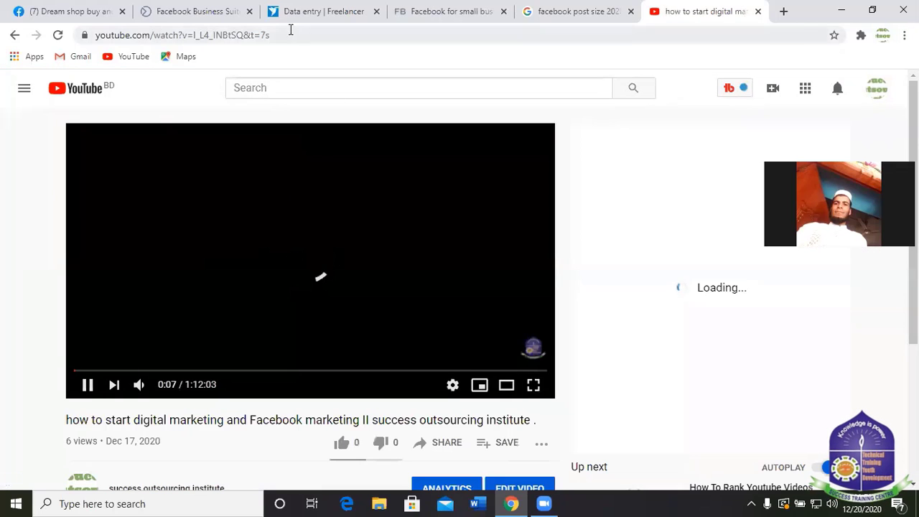
click(380, 33)
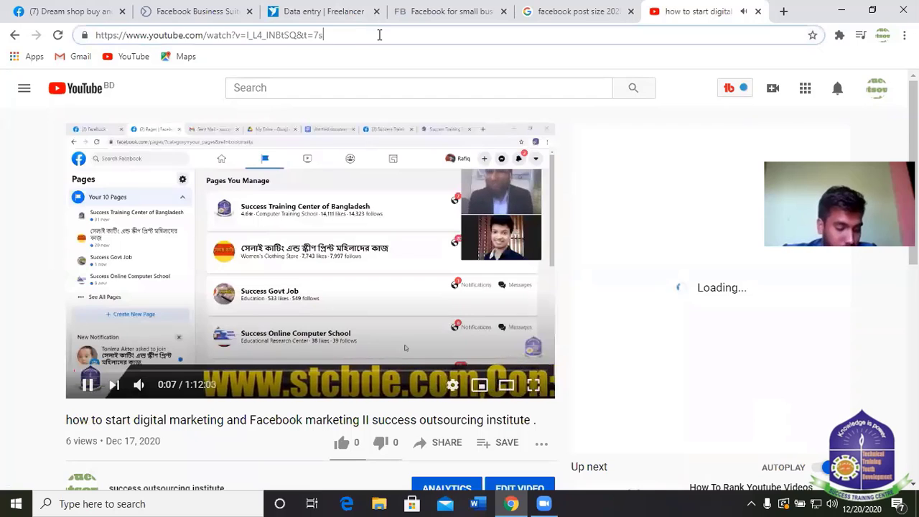
drag(379, 33, 43, 38)
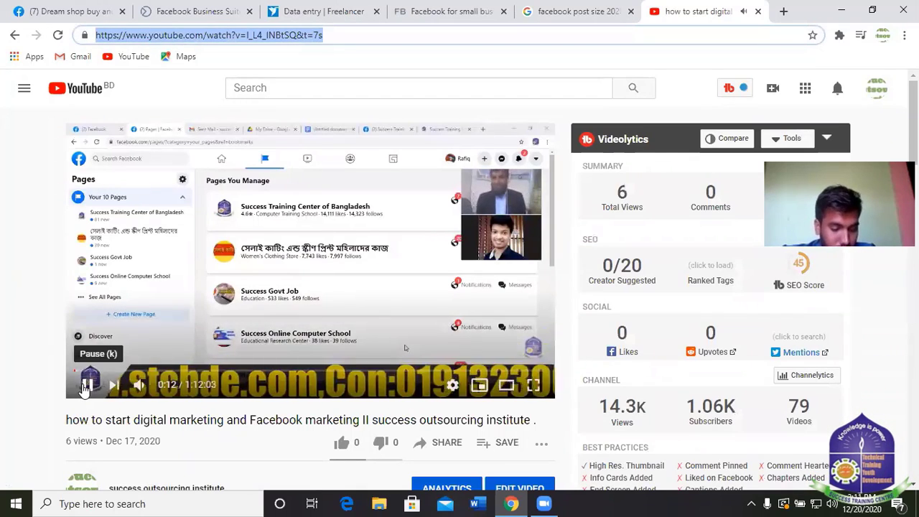
click(86, 385)
mouse_move(709, 300)
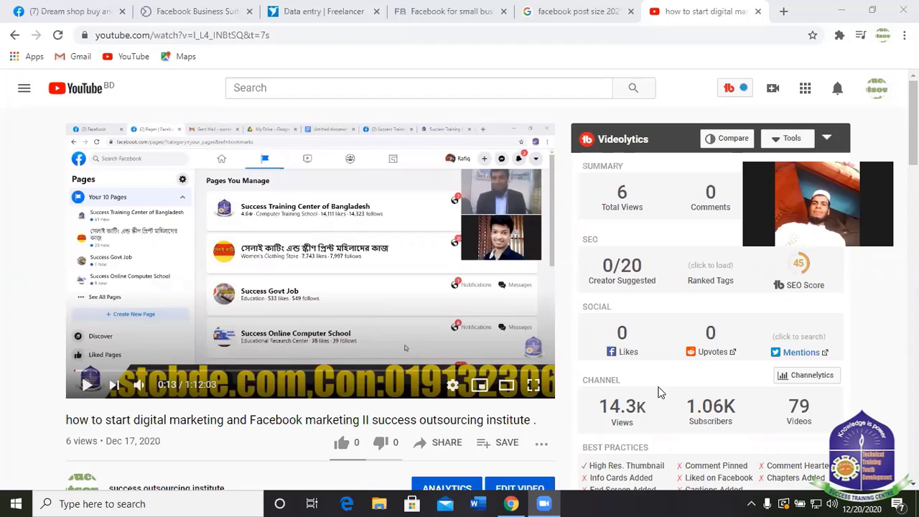
Return to the 'facebook post size 2020' results and highlight the 1200 x 630 image size.
click(62, 8)
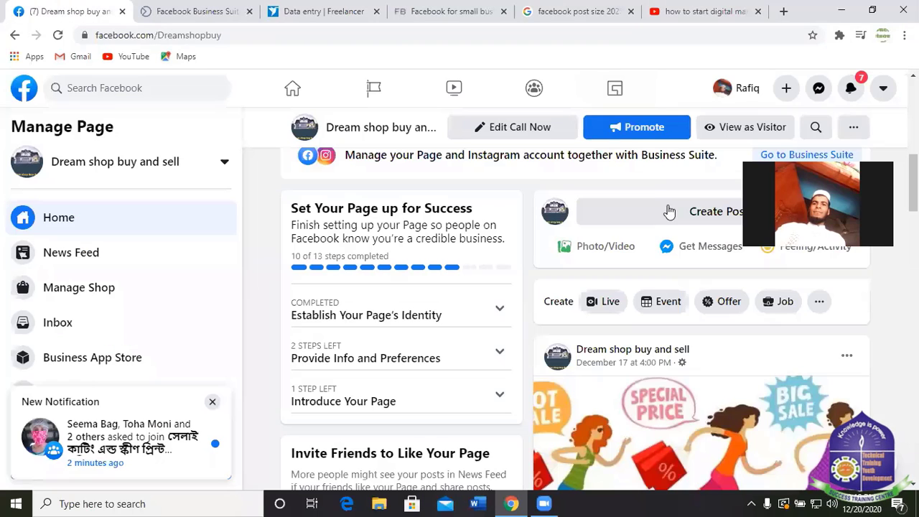
scroll(540, 278, down, 1)
scroll(540, 279, down, 2)
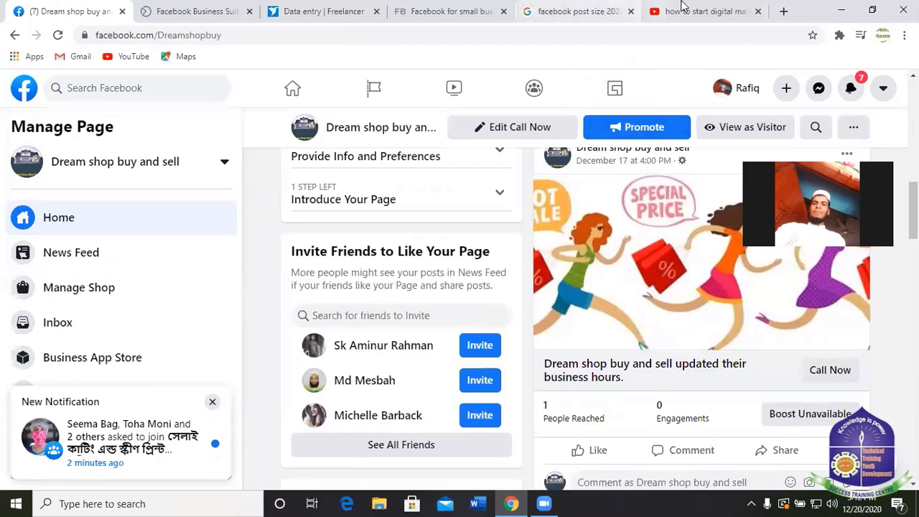
click(566, 13)
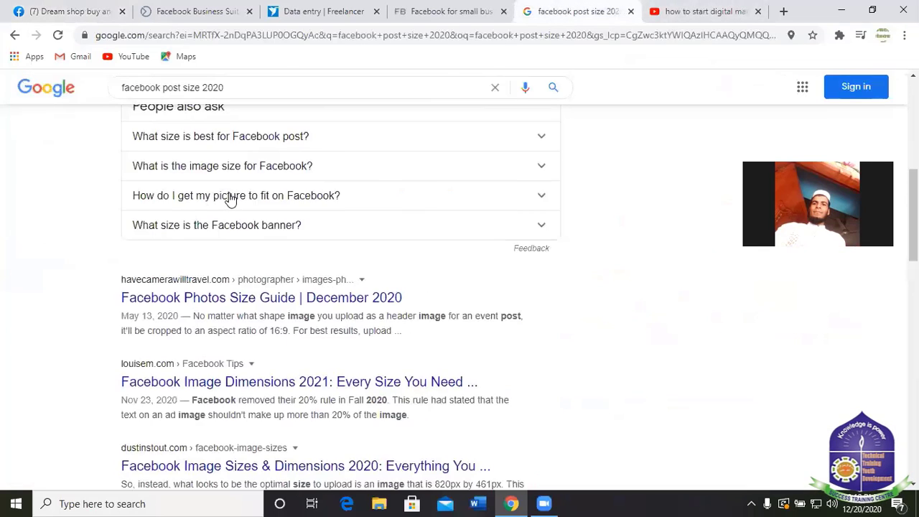
scroll(232, 199, up, 5)
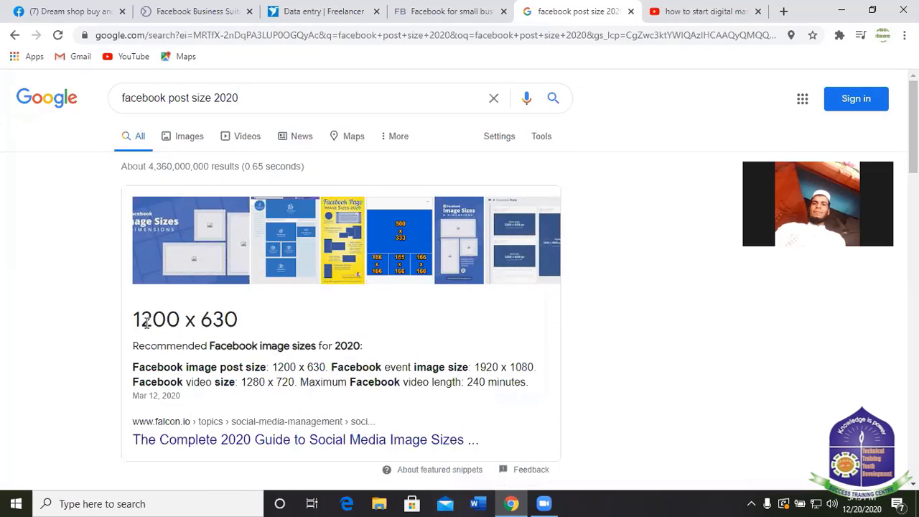
drag(138, 320, 286, 339)
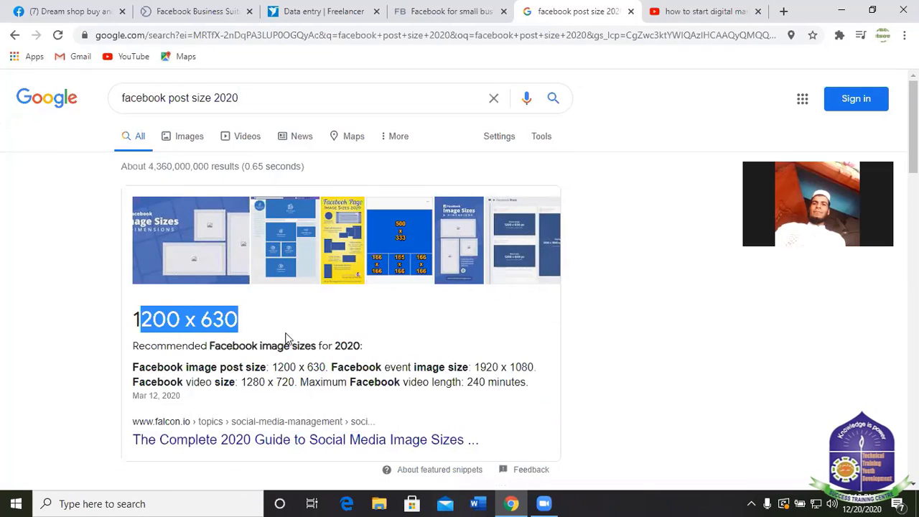
click(321, 324)
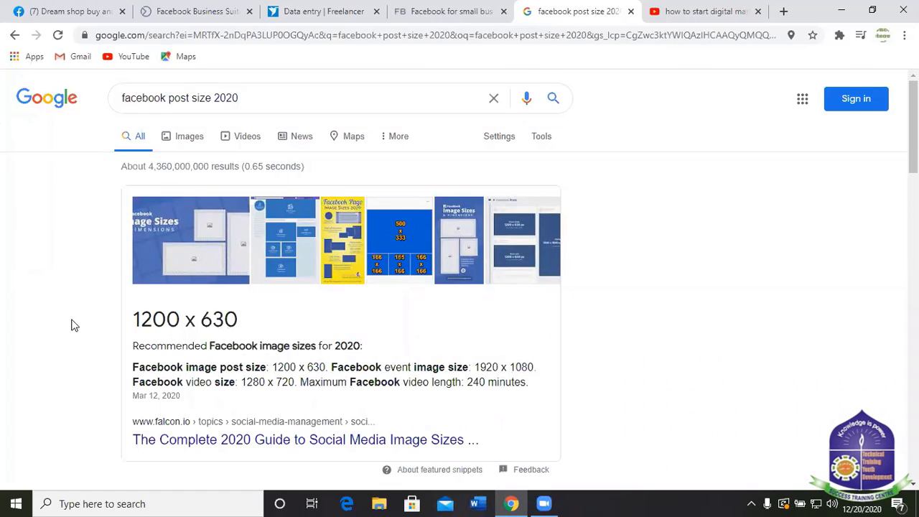
scroll(280, 376, down, 3)
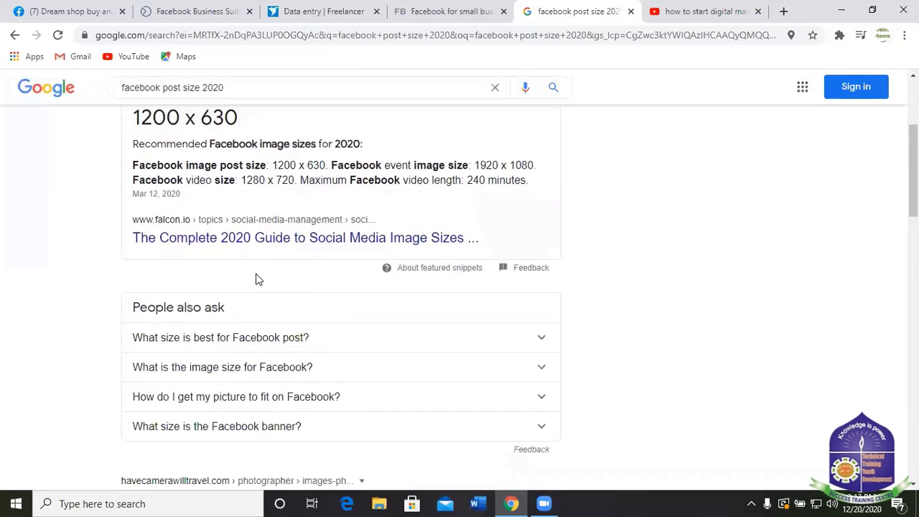
scroll(289, 263, up, 3)
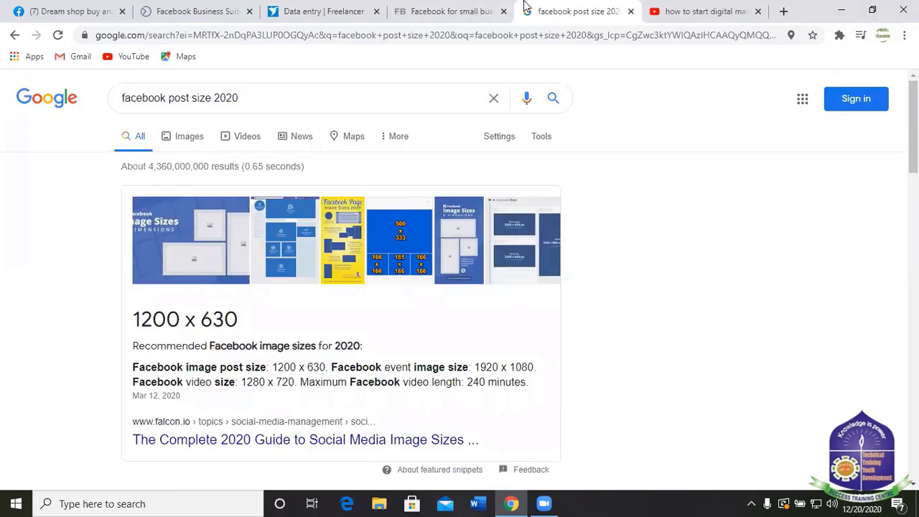
Load canva.com in a new tab from the Google search box.
click(785, 12)
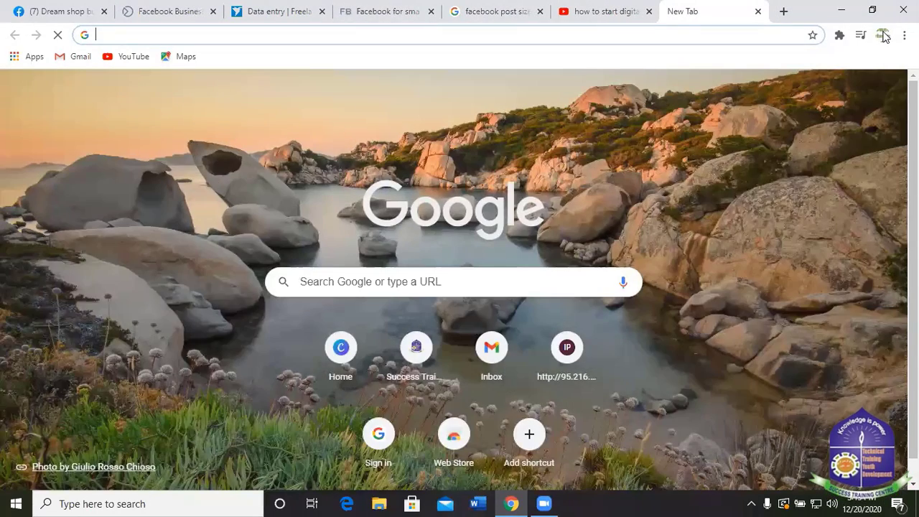
click(884, 35)
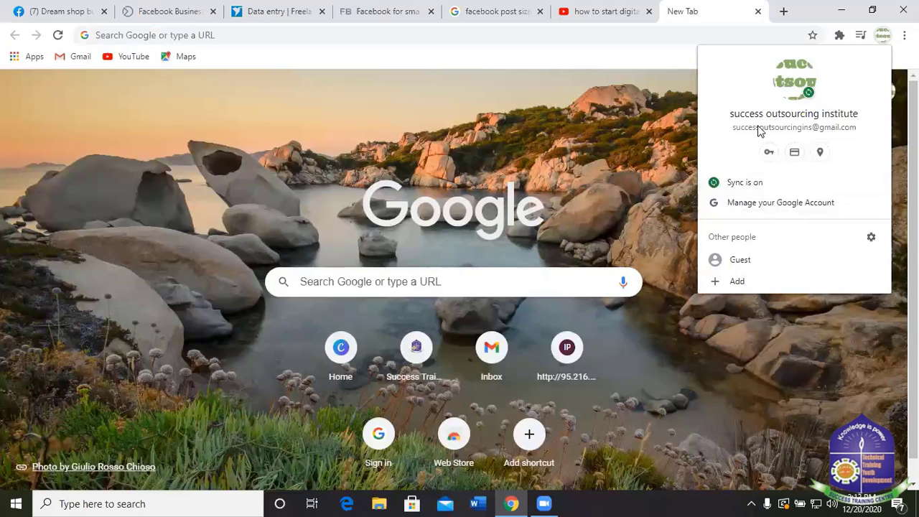
click(490, 5)
click(884, 36)
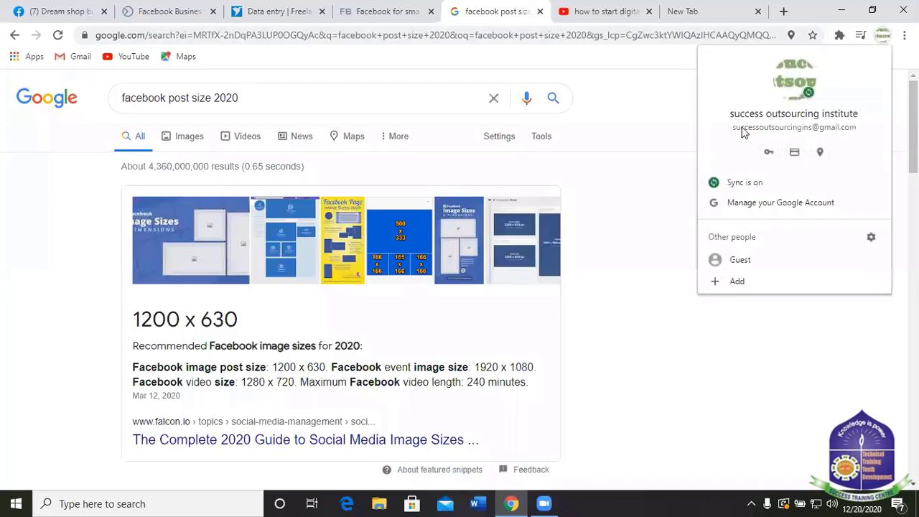
click(623, 261)
click(714, 13)
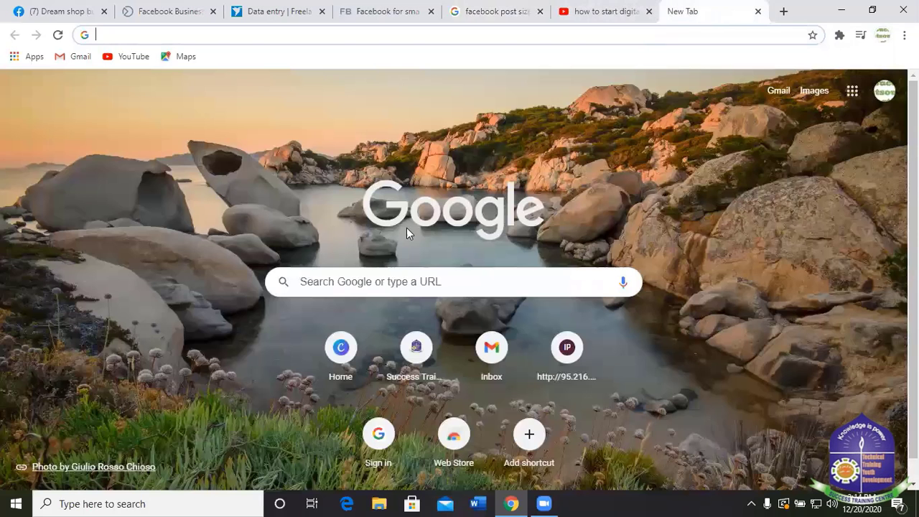
click(389, 288)
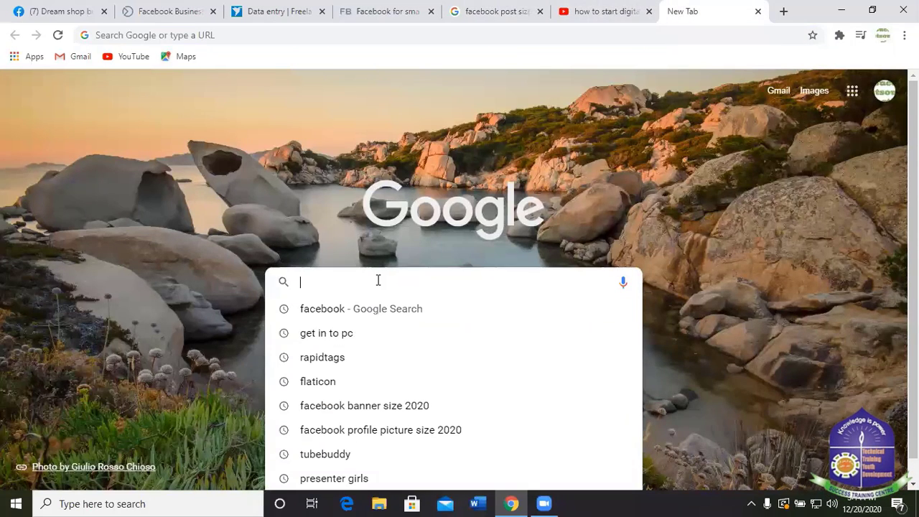
text(canva)
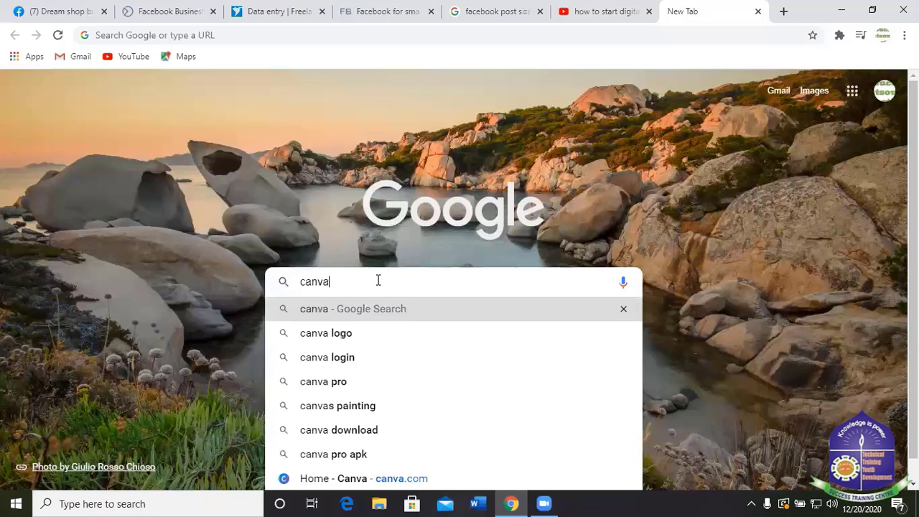
text(.com)
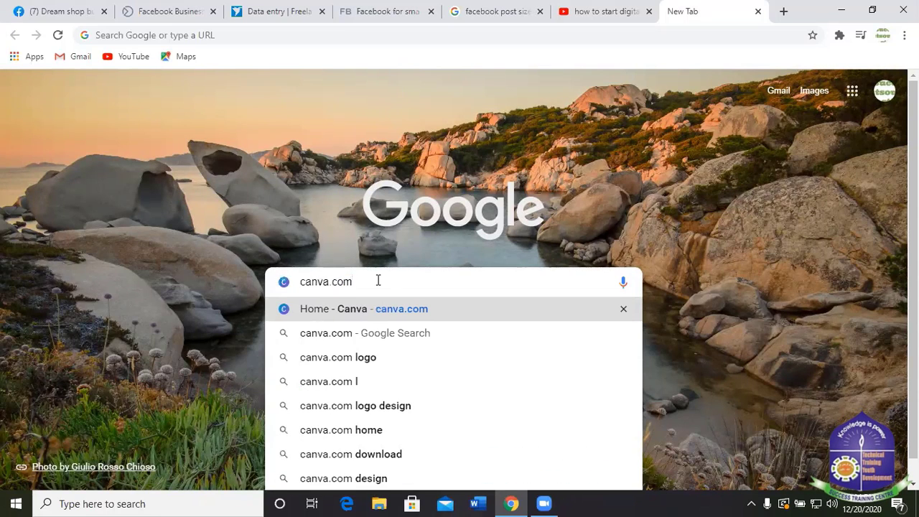
key(Return)
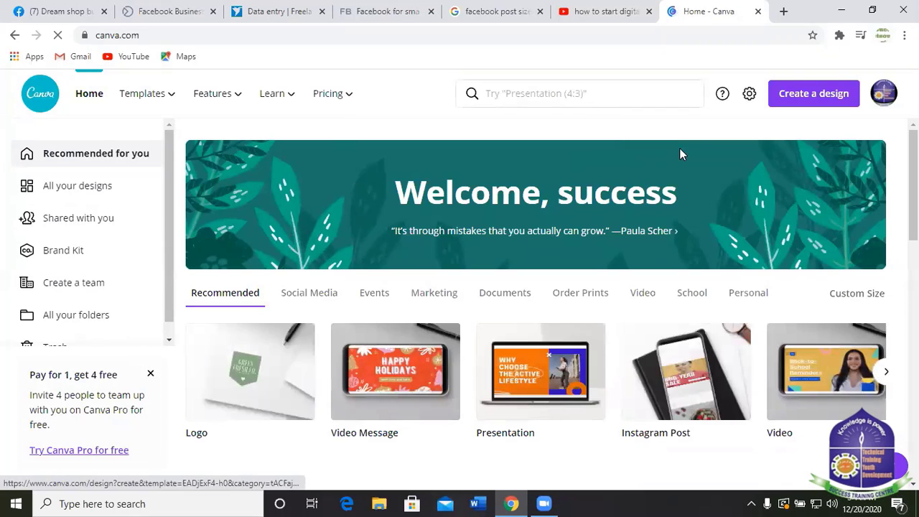
Create a blank custom-size design 1200 px wide by 630 px high.
scroll(744, 147, down, 4)
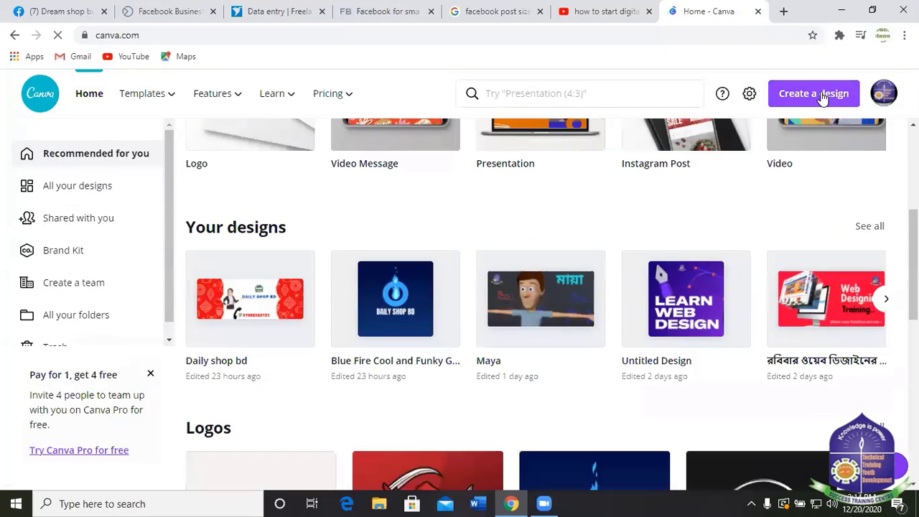
click(824, 98)
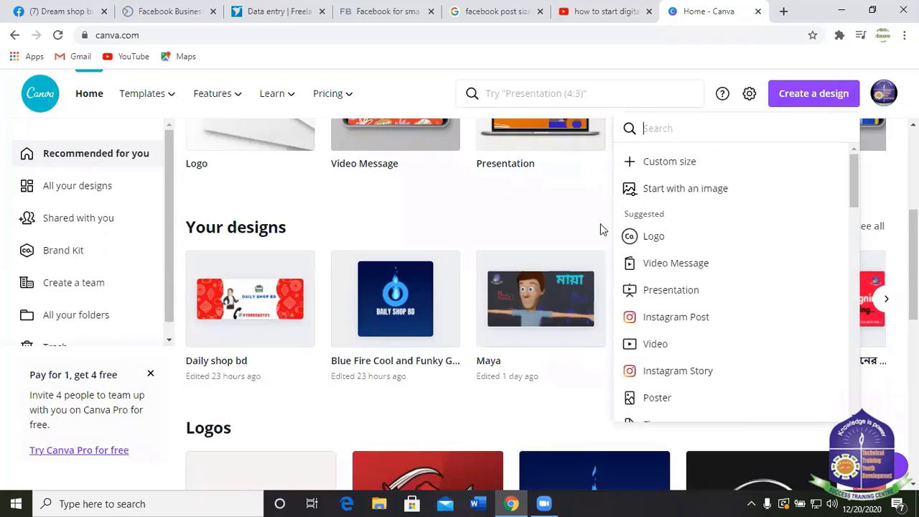
click(659, 167)
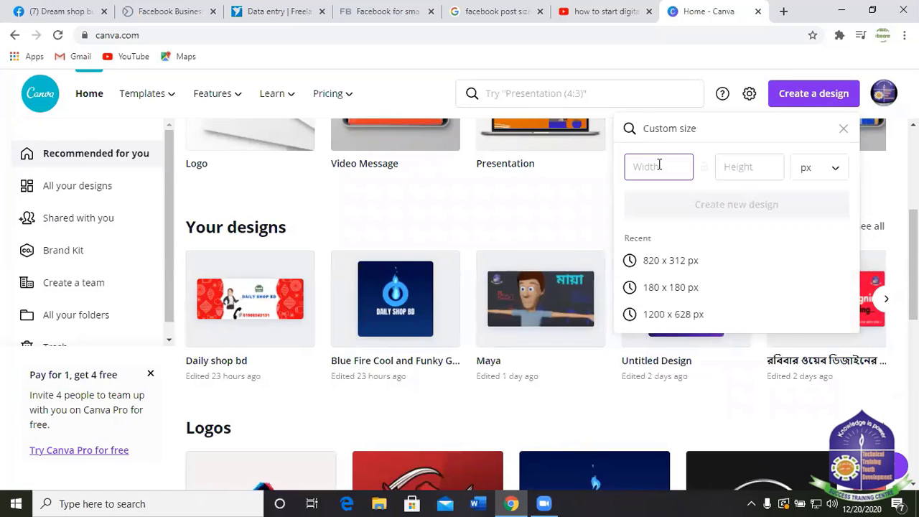
text(1200)
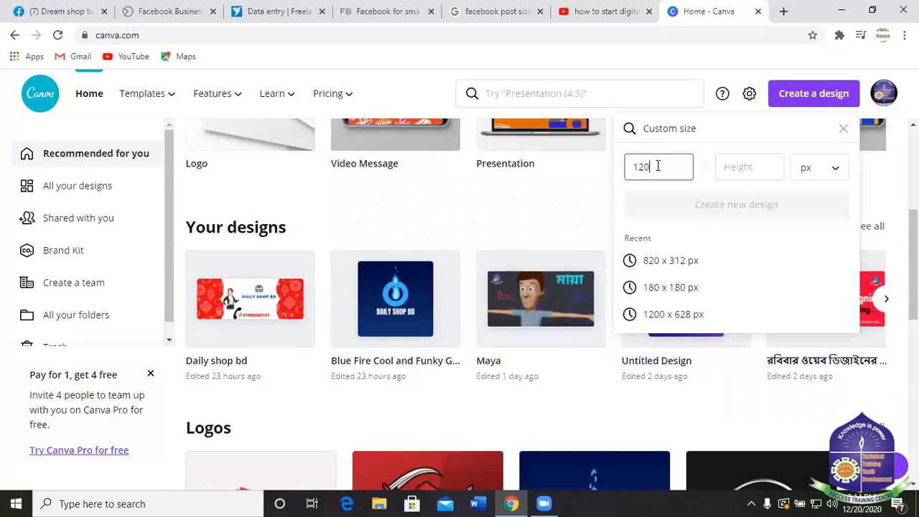
click(744, 167)
text(630)
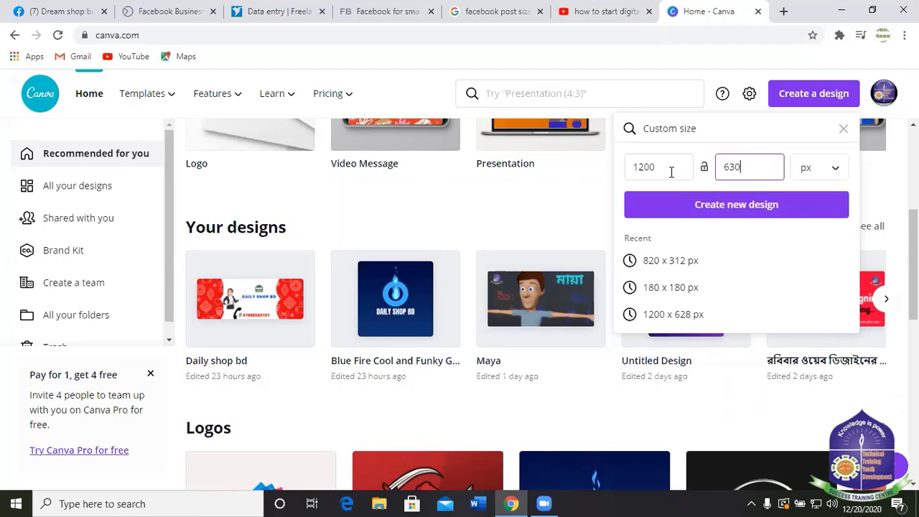
click(730, 204)
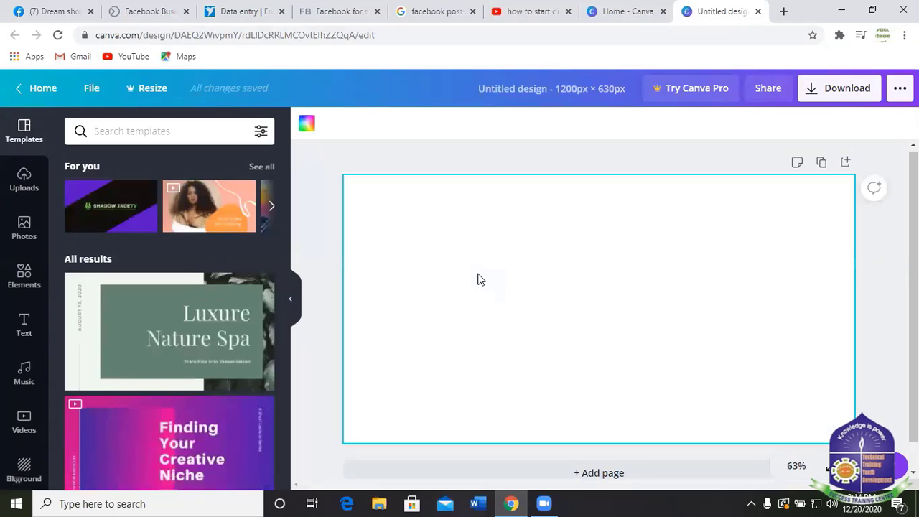
Switch to the Dream shop buy and sell Facebook page and scroll through its content.
click(53, 12)
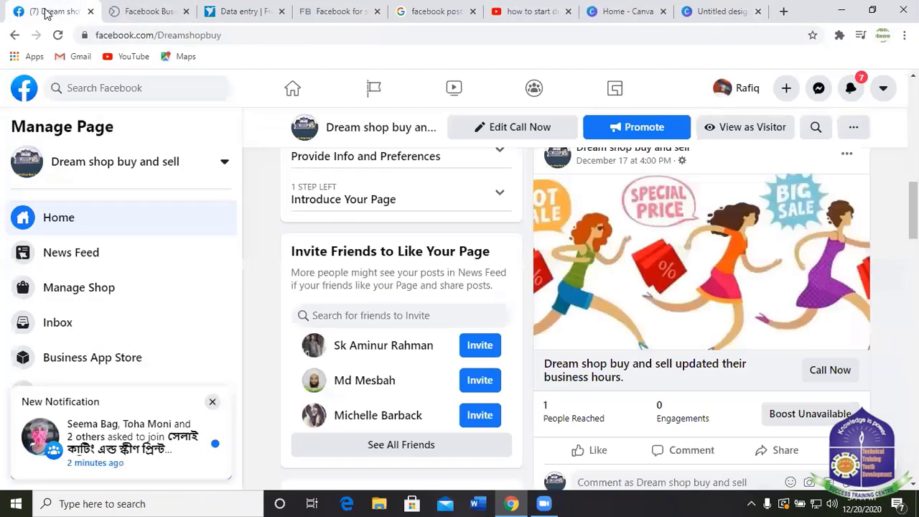
scroll(637, 353, down, 1)
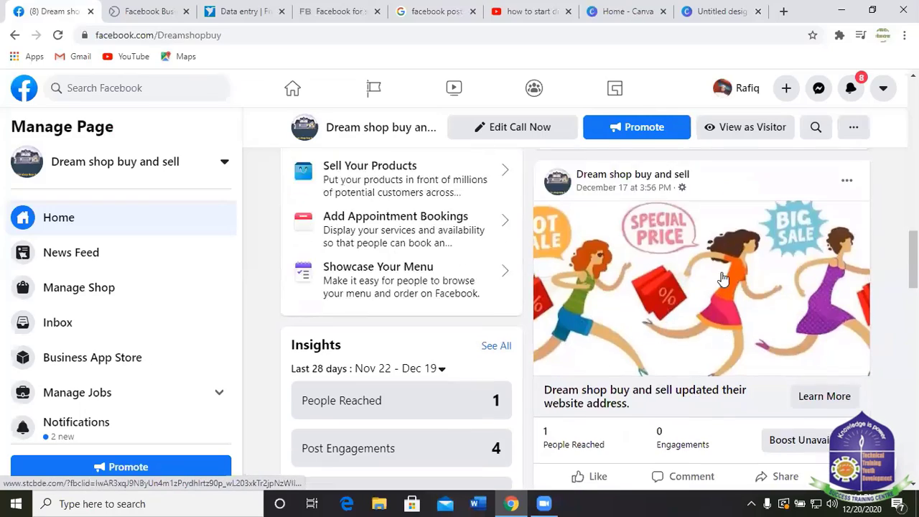
scroll(710, 199, down, 5)
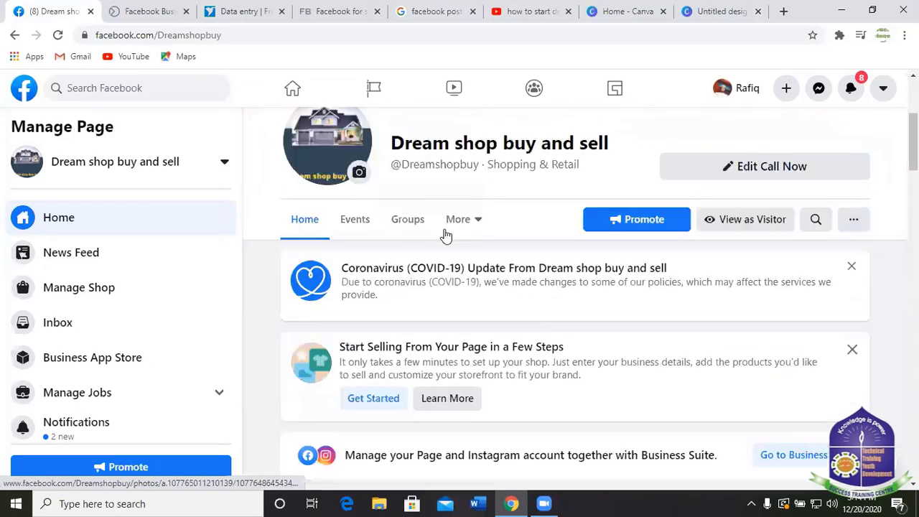
scroll(637, 254, up, 5)
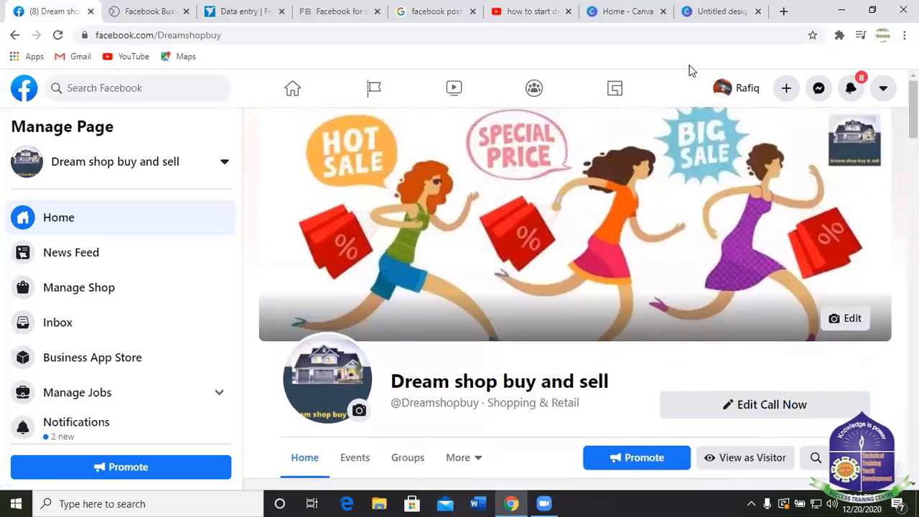
scroll(435, 271, down, 3)
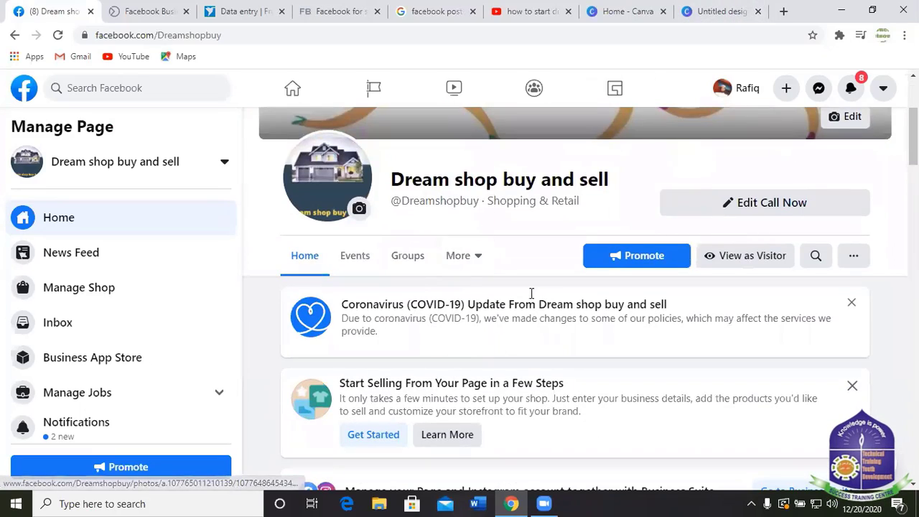
scroll(529, 293, down, 2)
scroll(535, 294, down, 3)
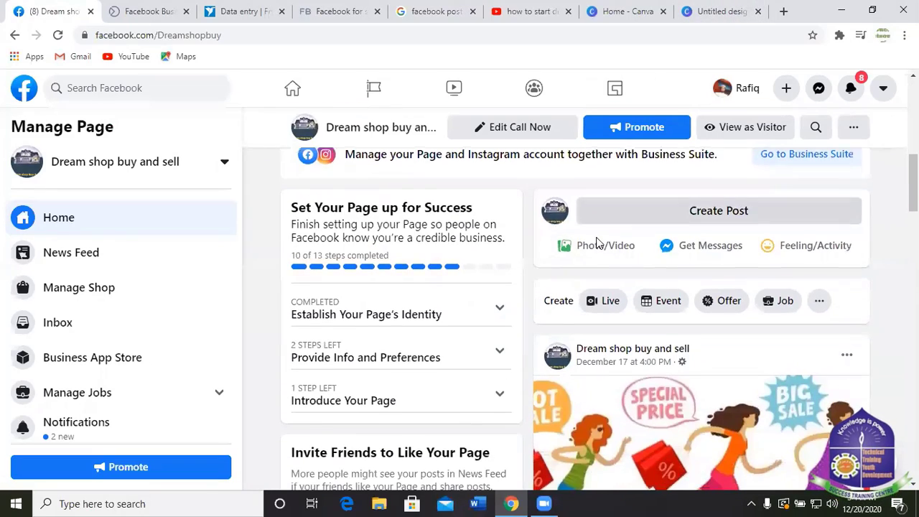
scroll(597, 240, down, 4)
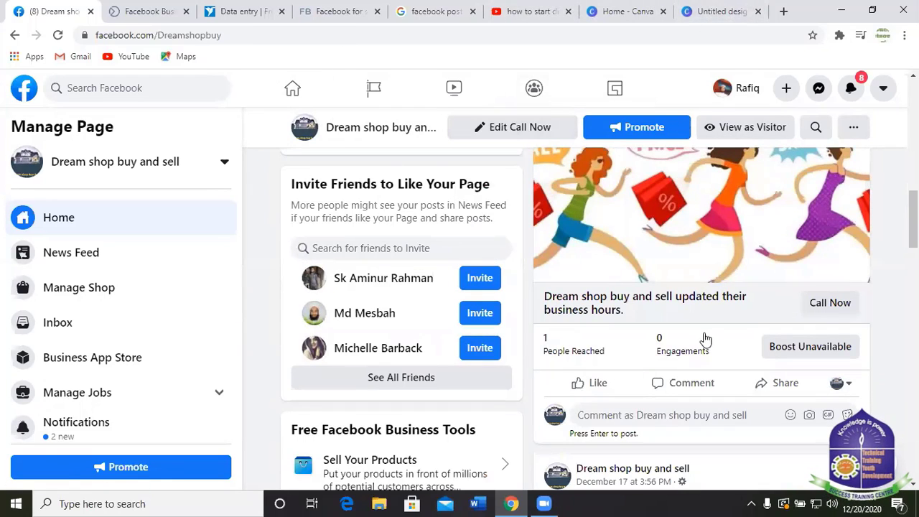
scroll(738, 332, up, 4)
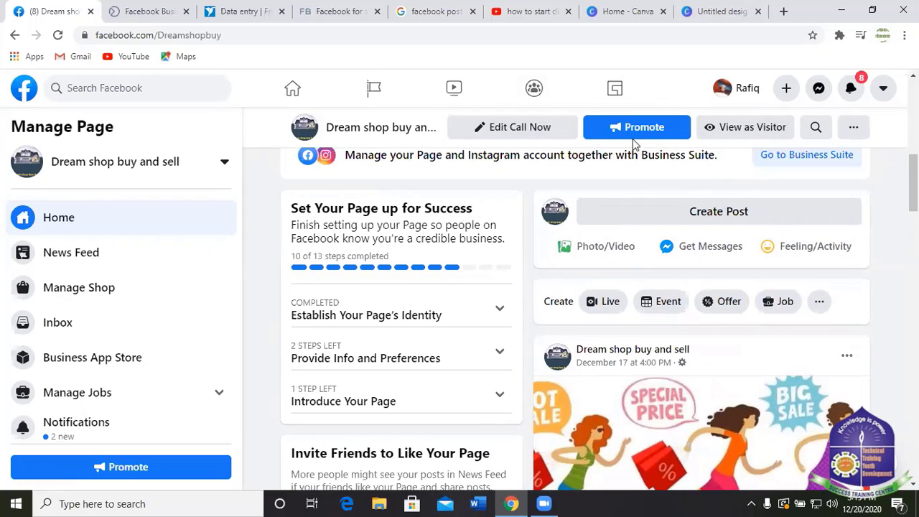
In a new tab, search Google for 'punjabi' starting from the typed query 'panzabi'.
click(782, 11)
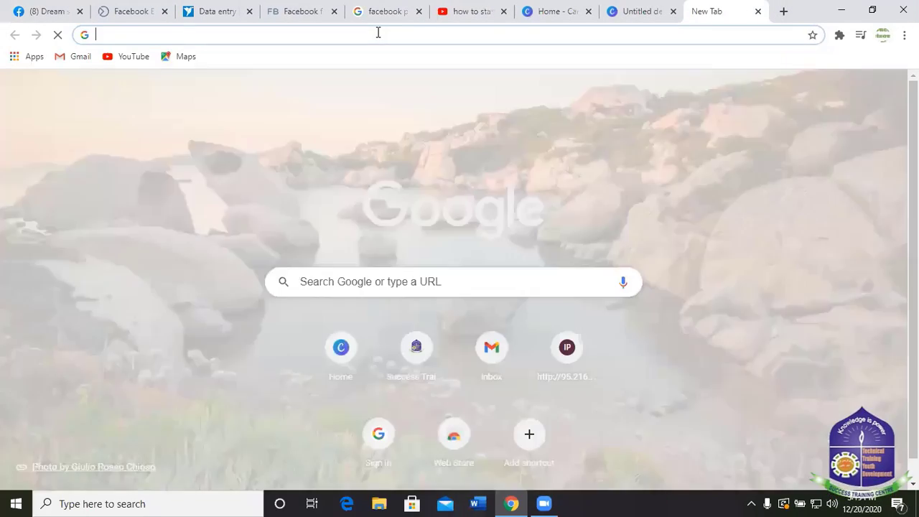
click(377, 33)
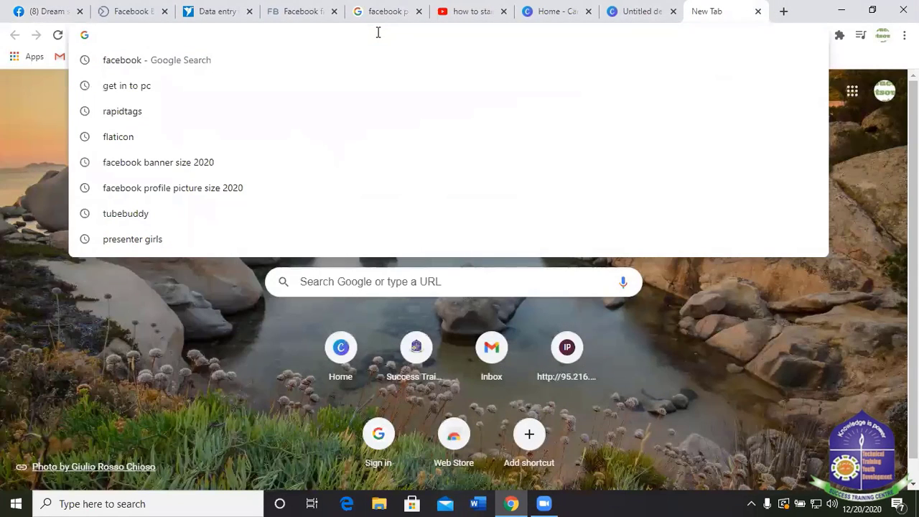
text(pa)
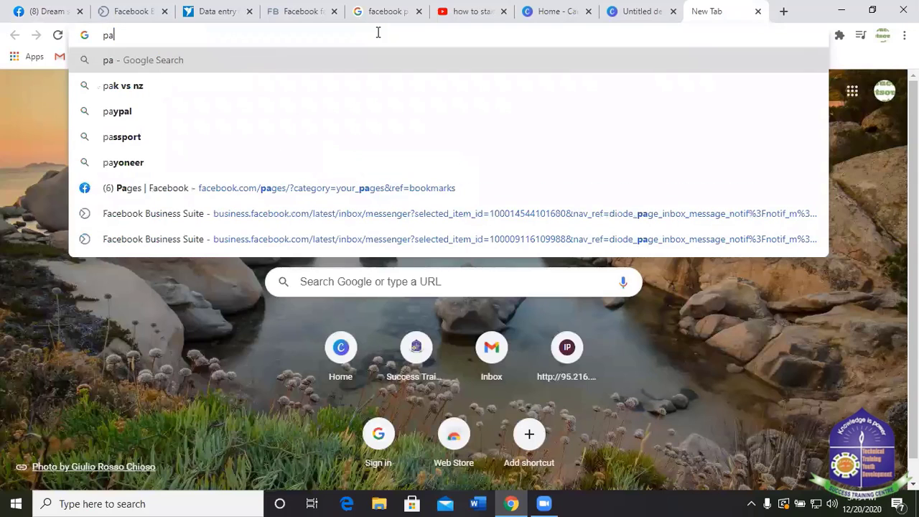
text(nza)
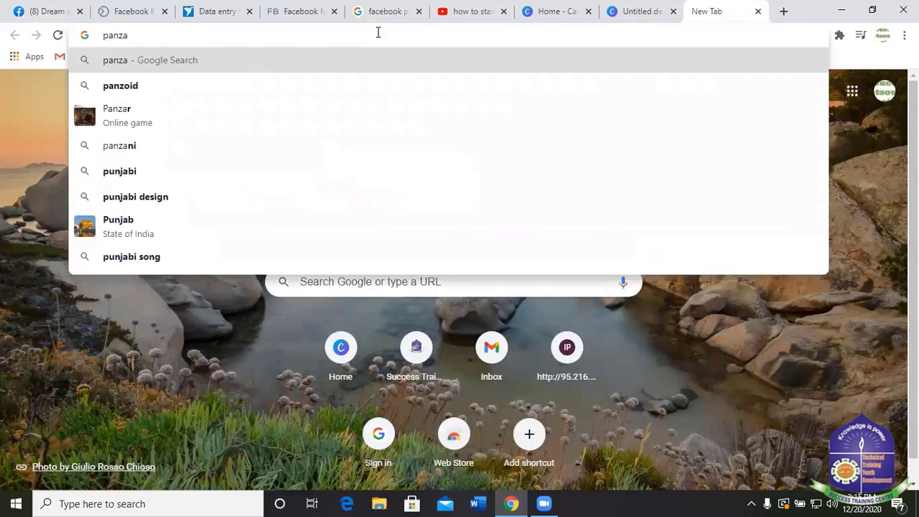
text(bi)
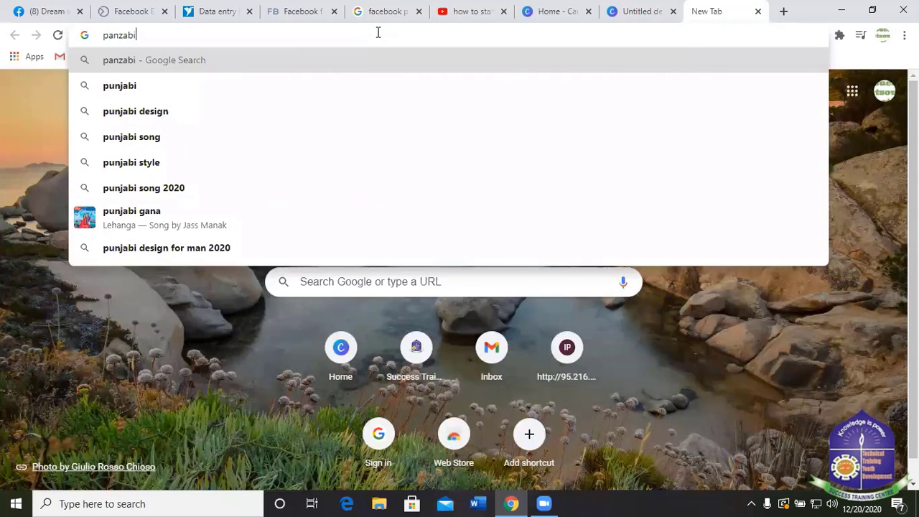
click(138, 84)
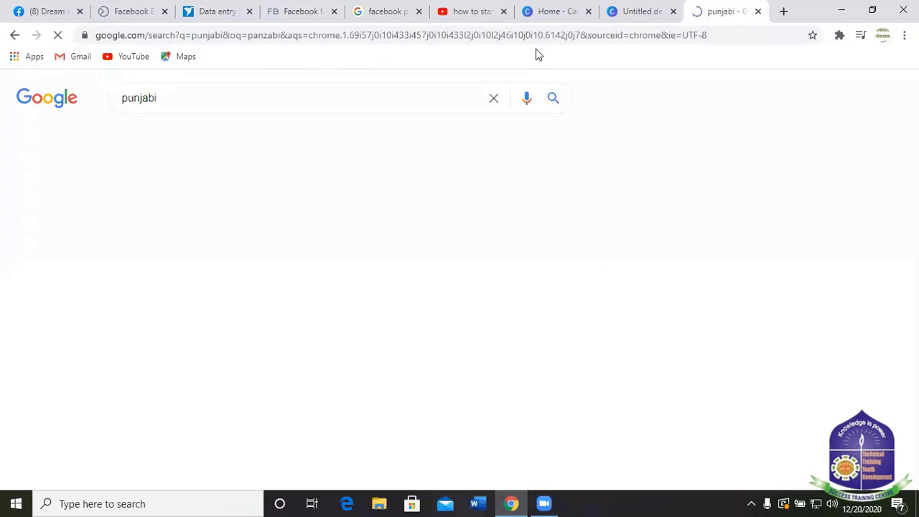
Show the Images results for punjabi and scroll through them.
click(191, 140)
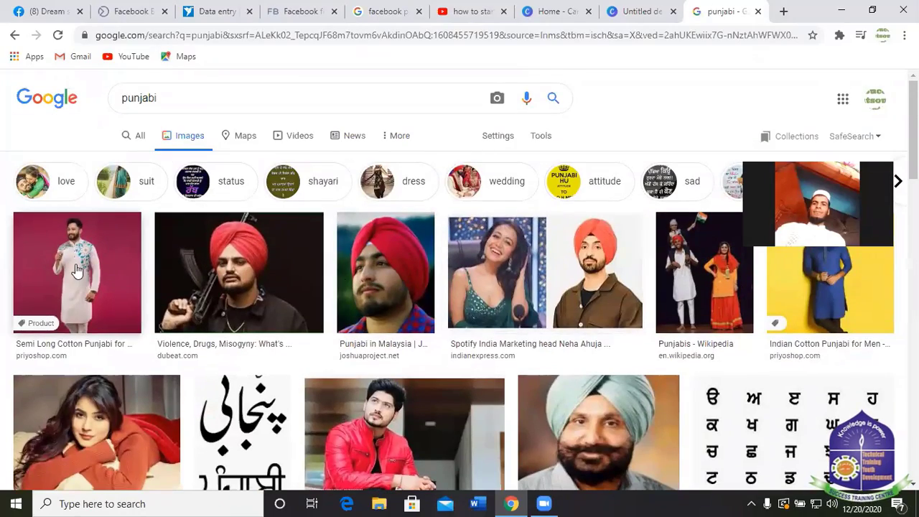
scroll(76, 270, down, 8)
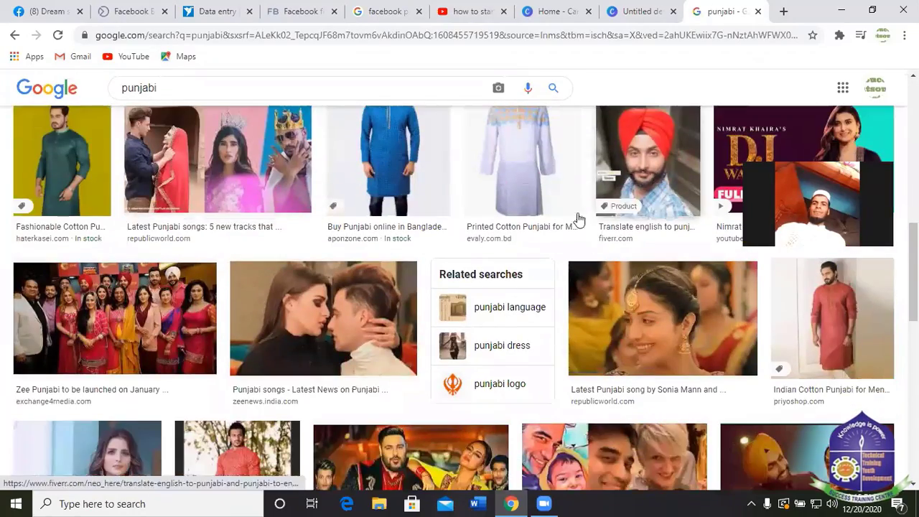
scroll(682, 259, down, 4)
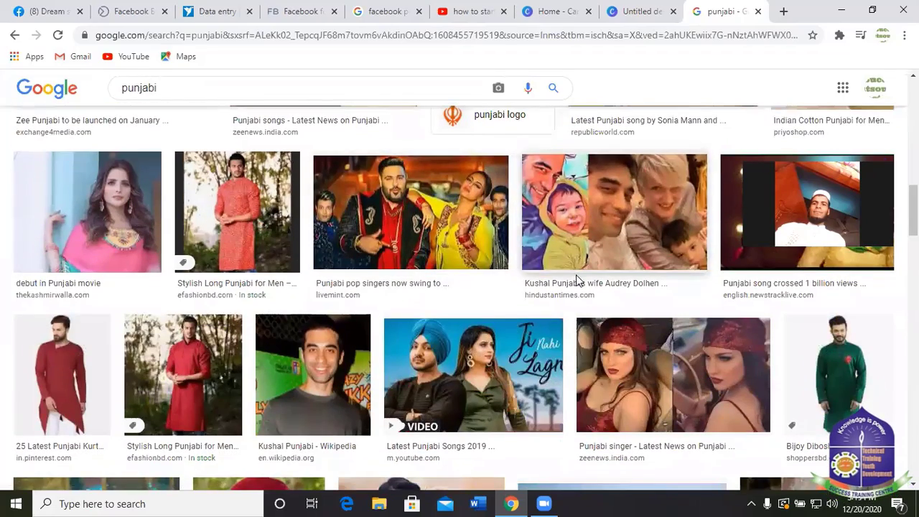
scroll(463, 256, down, 5)
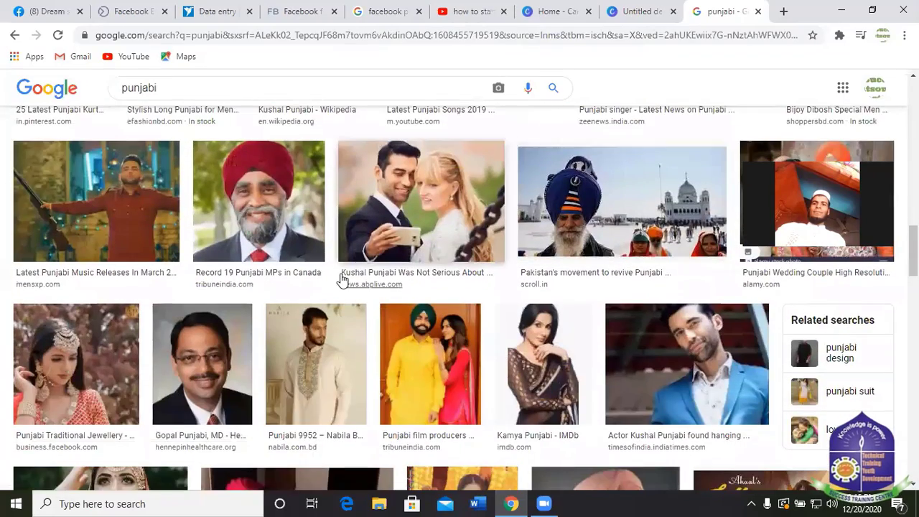
scroll(383, 213, down, 5)
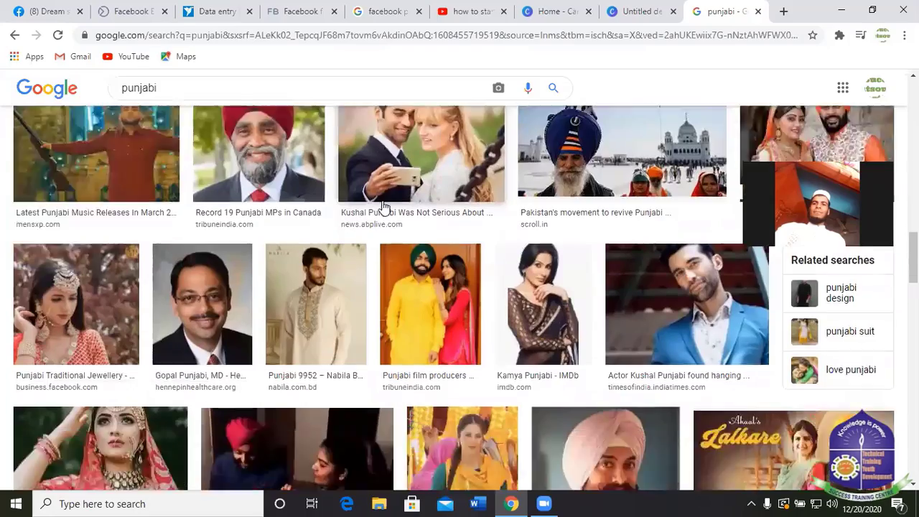
scroll(362, 207, up, 12)
scroll(55, 209, up, 5)
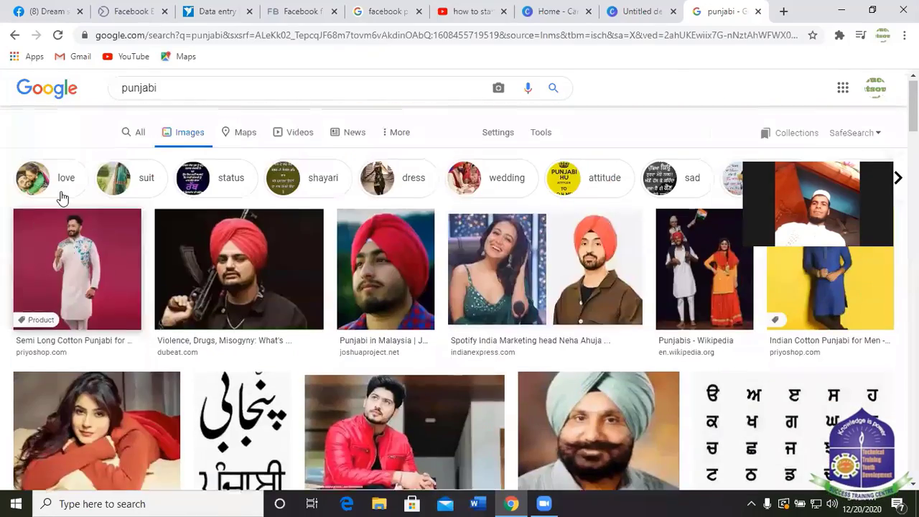
Save the first result, the Semi Long Cotton Punjabi photo, as a JPEG in Downloads.
click(58, 230)
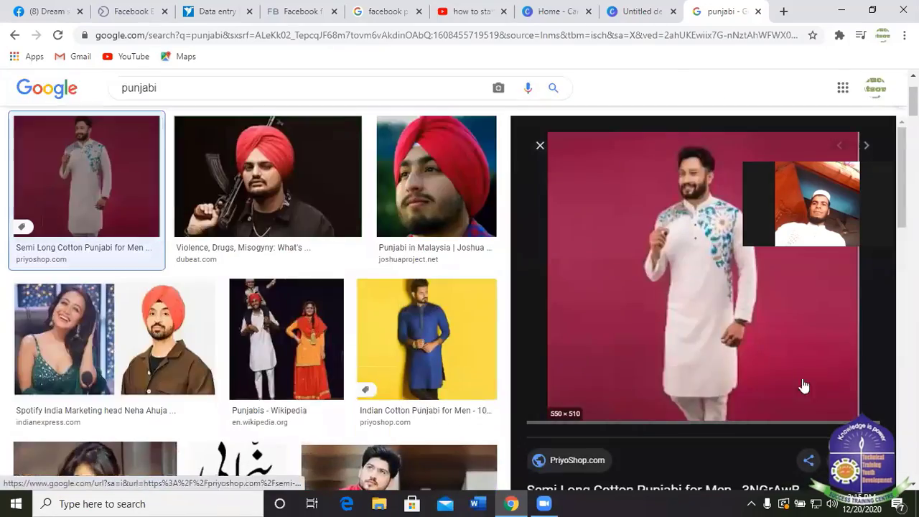
right_click(669, 268)
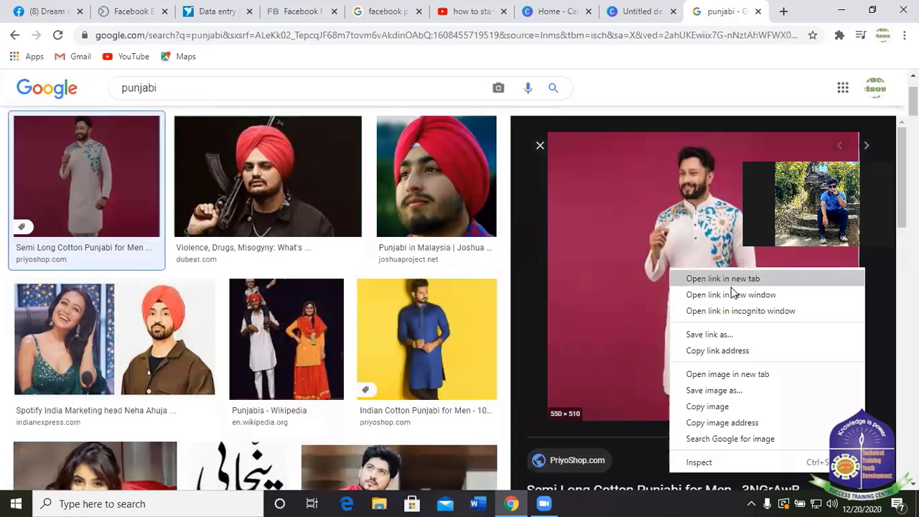
click(705, 393)
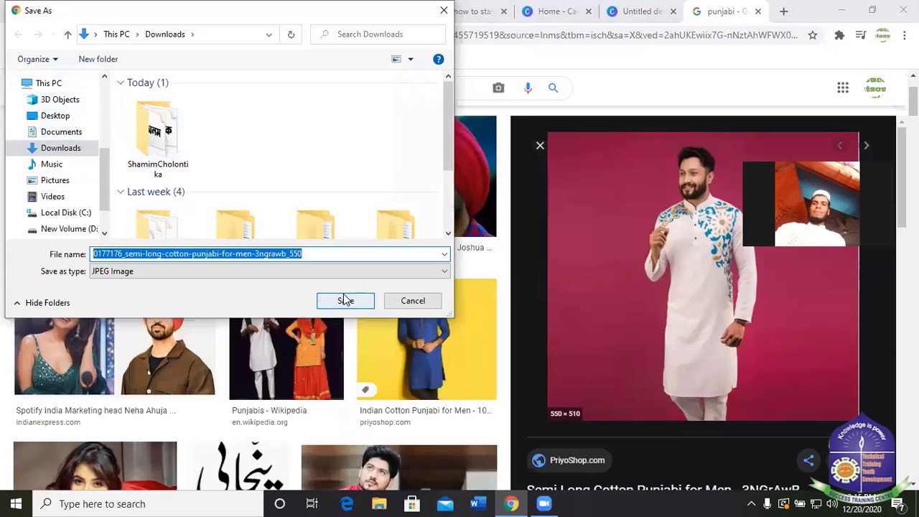
click(344, 300)
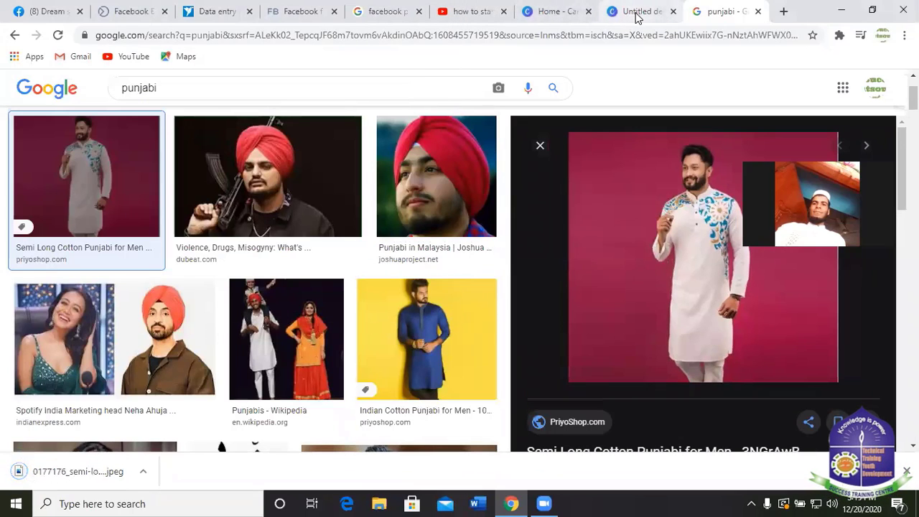
click(635, 13)
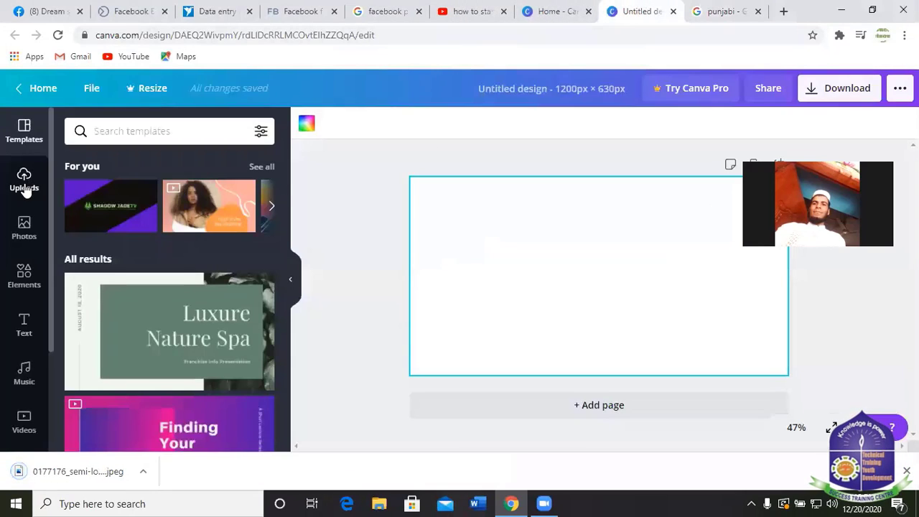
Upload the downloaded Punjabi JPEG from the device's Downloads folder to Canva.
click(24, 184)
click(191, 135)
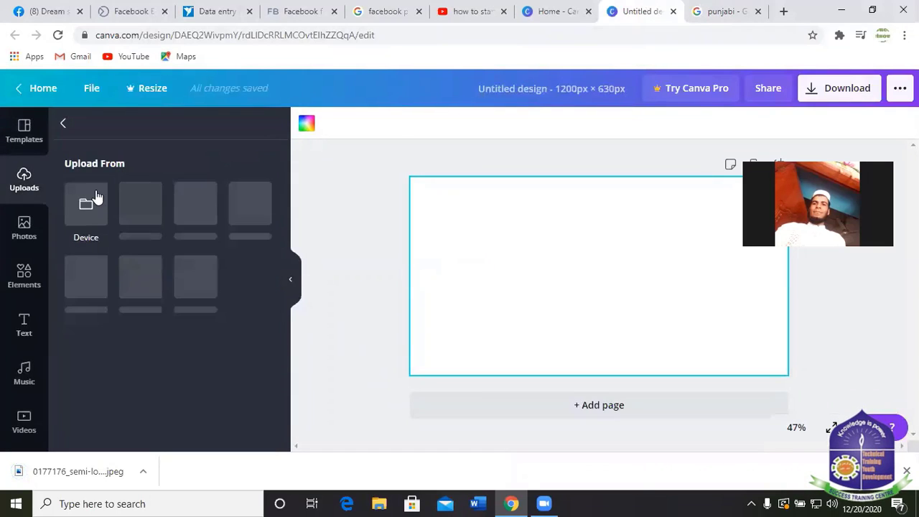
click(88, 204)
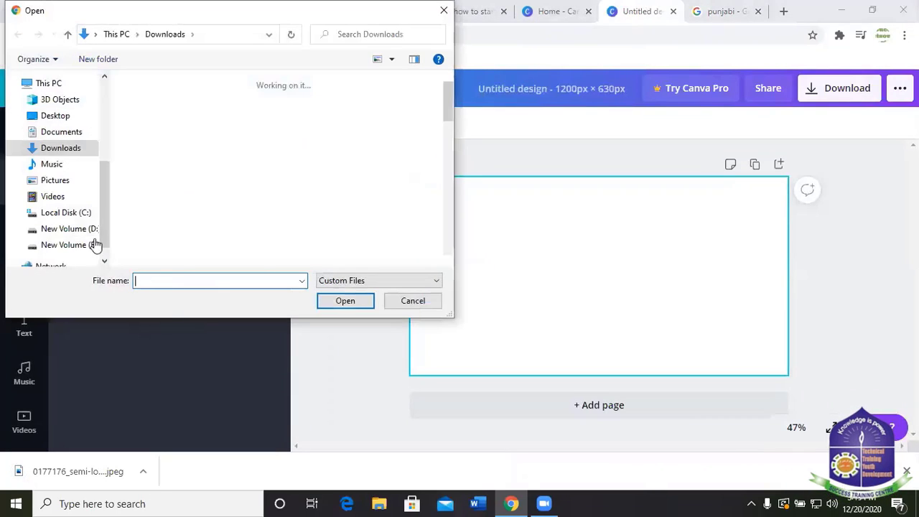
click(136, 130)
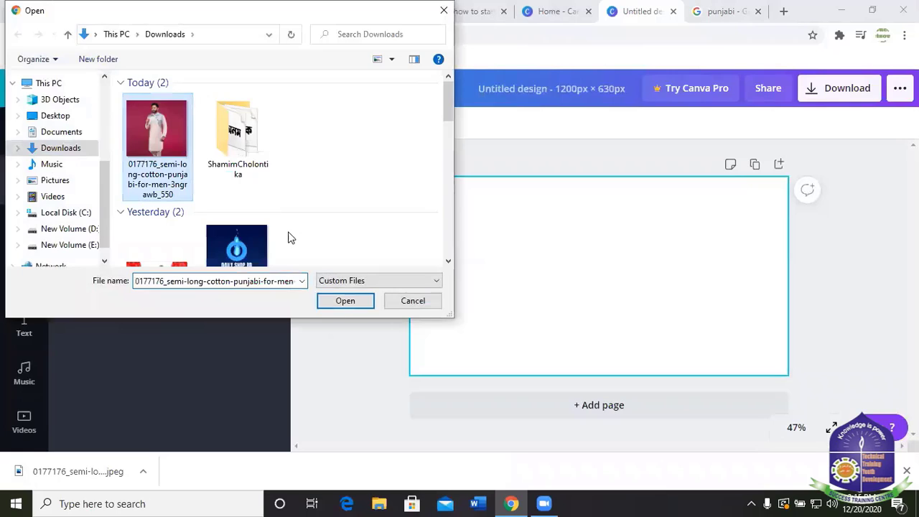
click(343, 301)
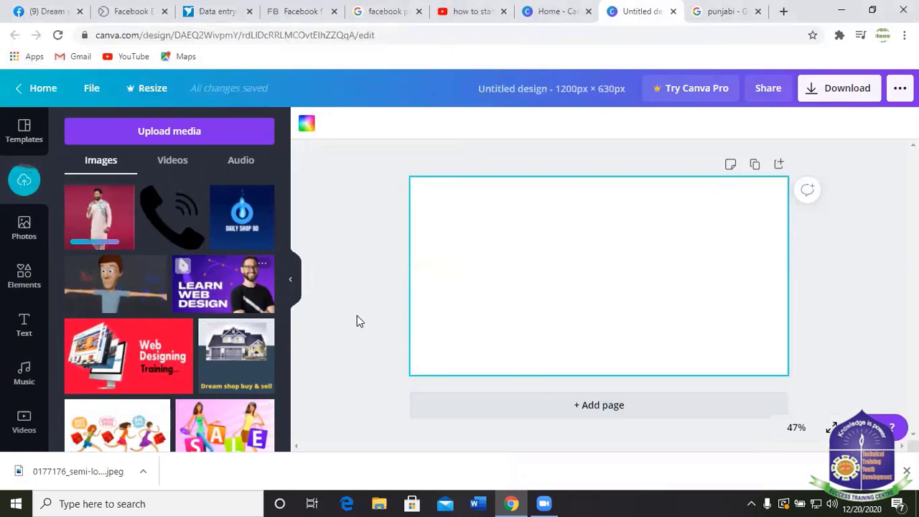
Add the Punjabi photo to the canvas and stretch it to the page's left and right edges.
click(90, 219)
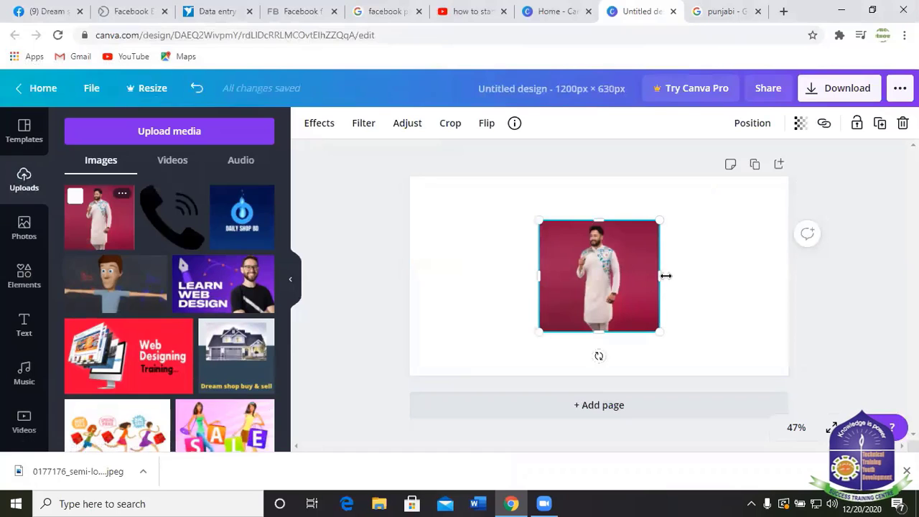
drag(658, 271, 662, 270)
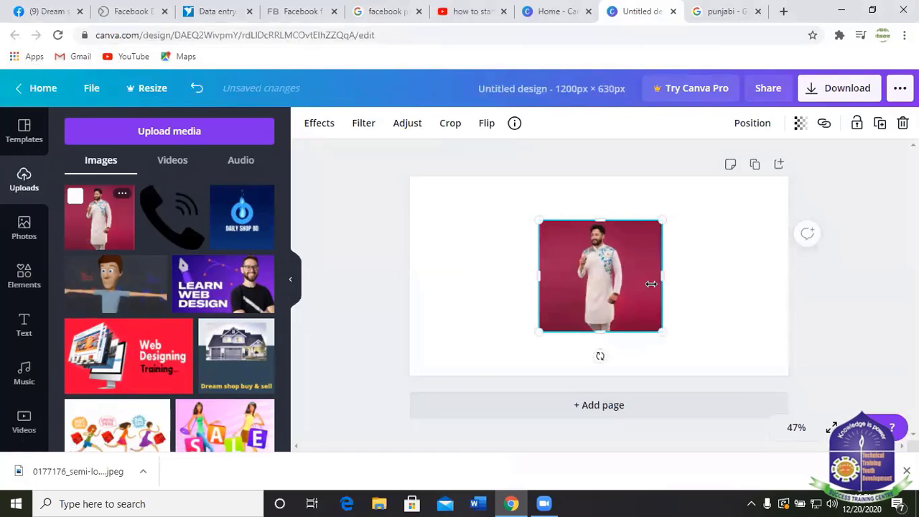
drag(661, 332, 742, 365)
drag(538, 221, 472, 191)
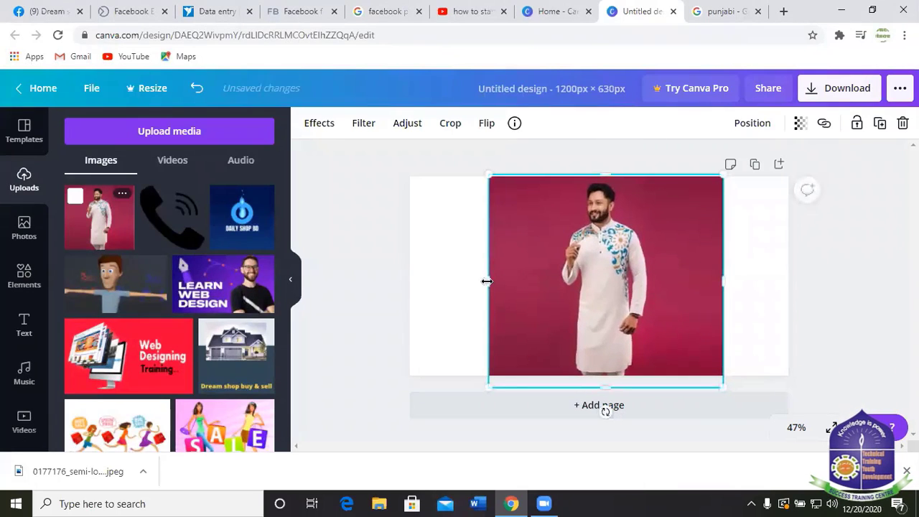
drag(484, 281, 403, 280)
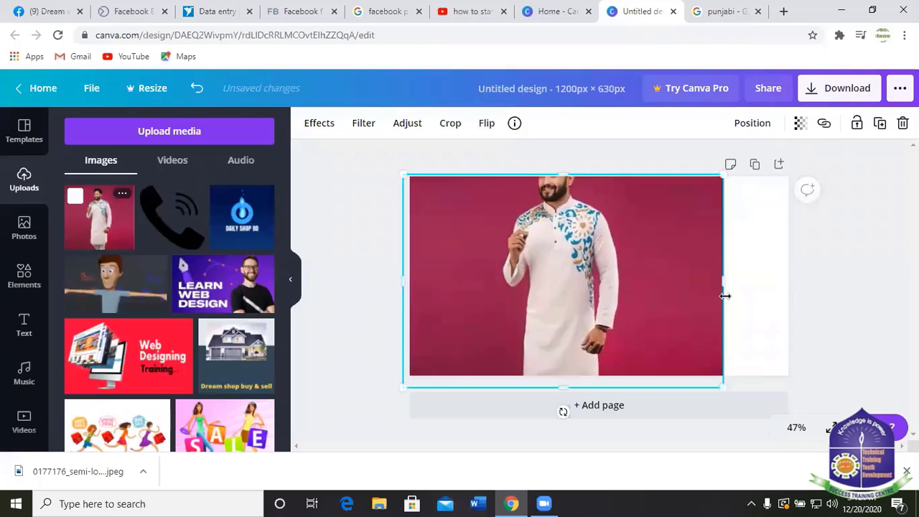
drag(723, 281, 785, 285)
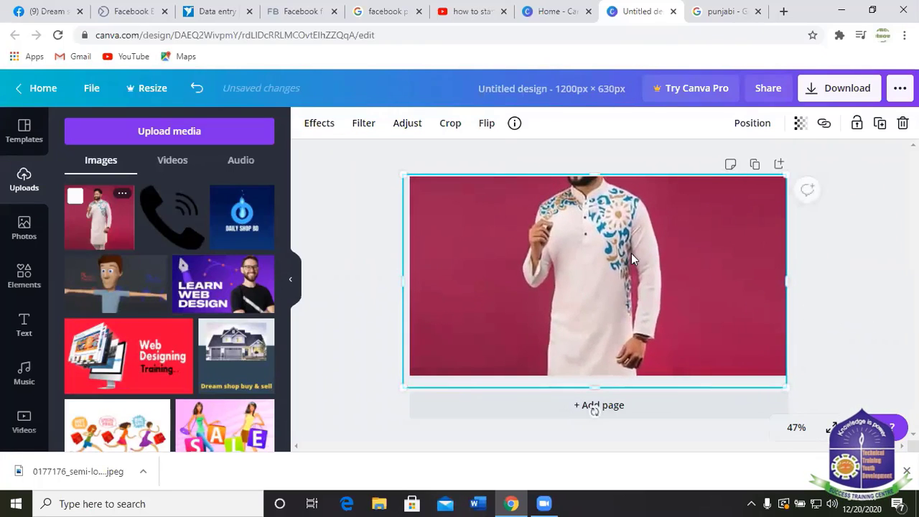
drag(593, 208, 590, 229)
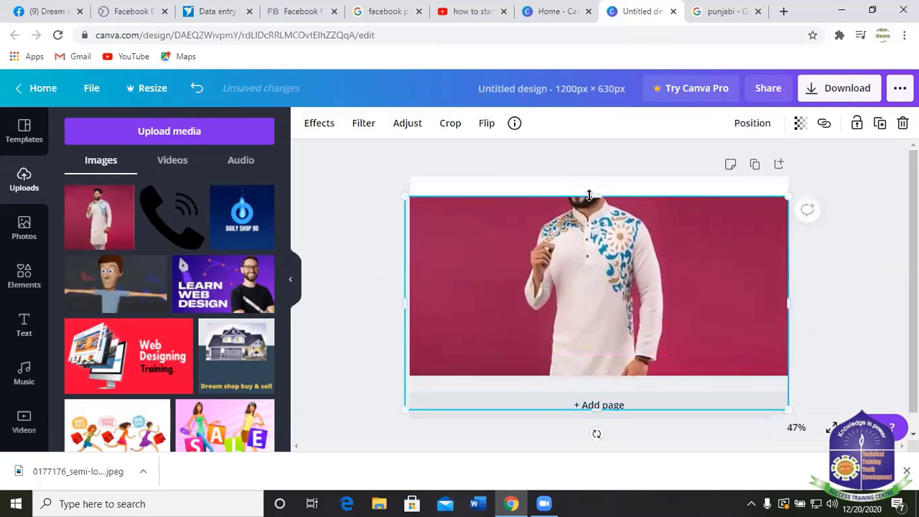
Extend the photo past the page top and trim its bottom so it fills the full page height.
drag(590, 197, 593, 155)
drag(596, 229, 597, 251)
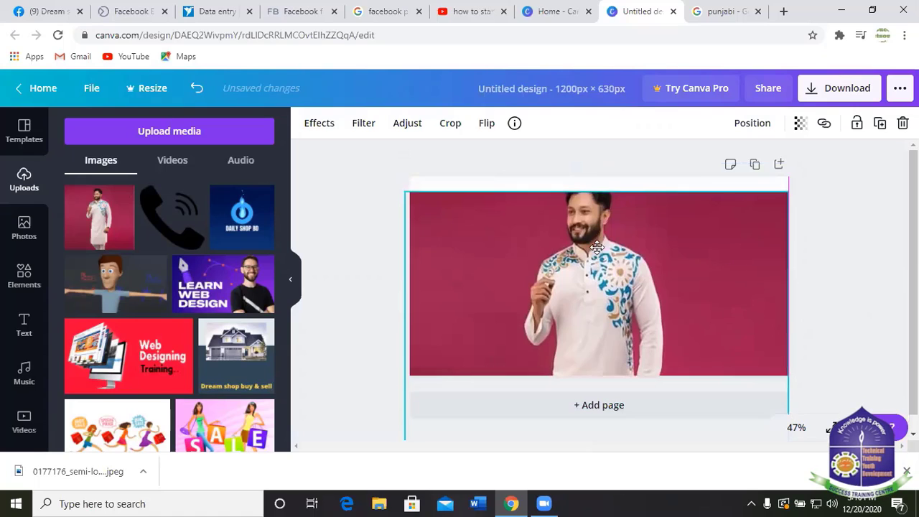
drag(595, 190, 595, 173)
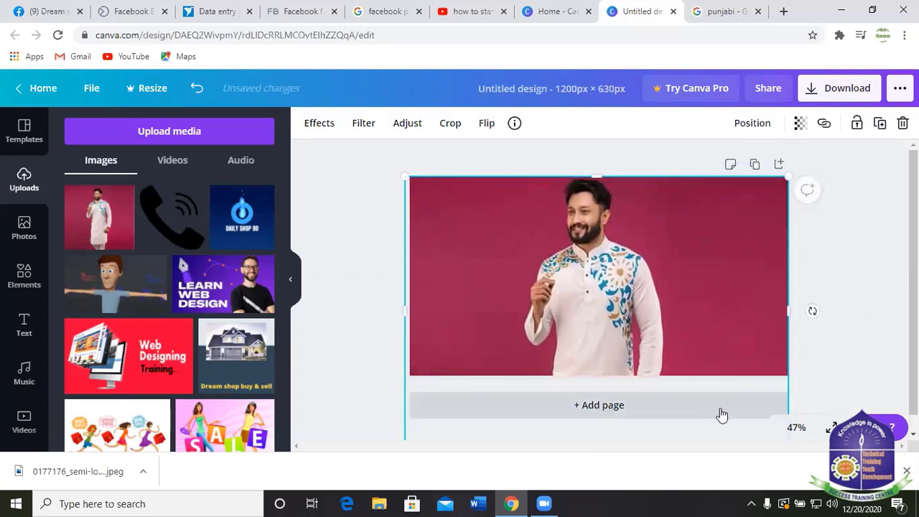
scroll(874, 381, down, 1)
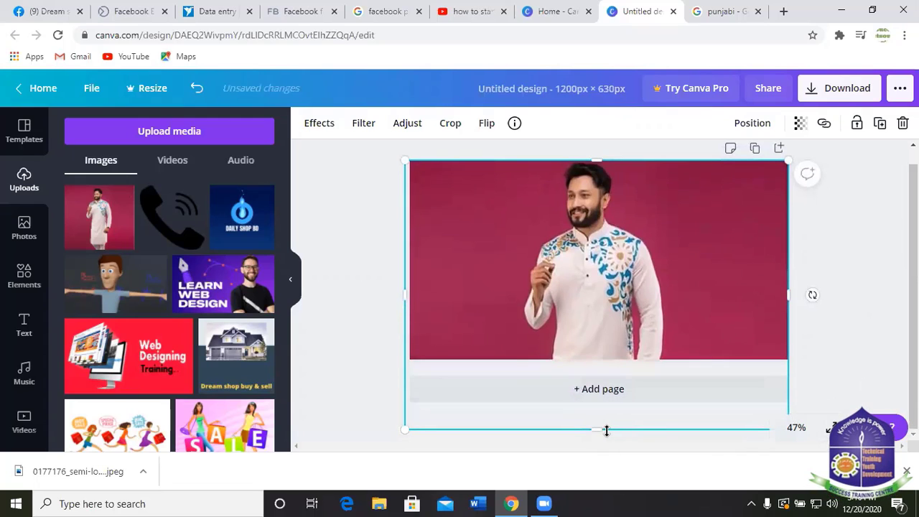
drag(605, 430, 600, 381)
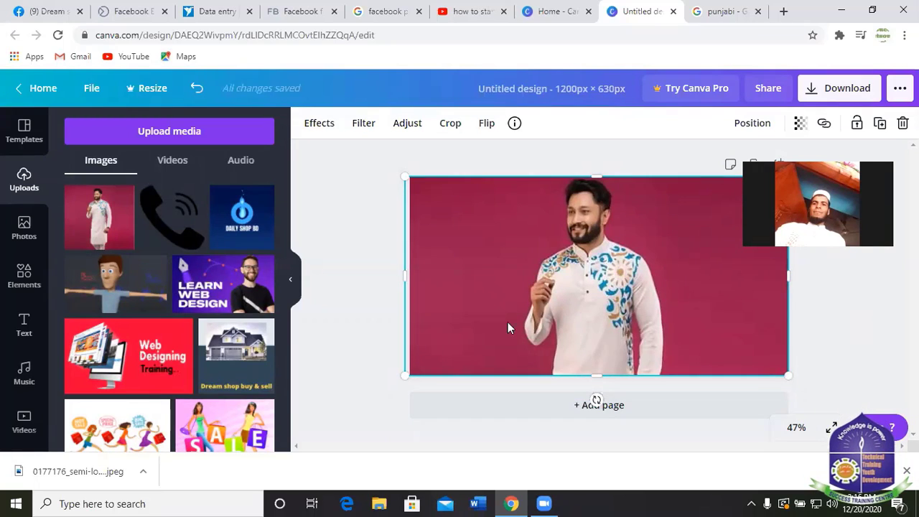
drag(406, 277, 410, 277)
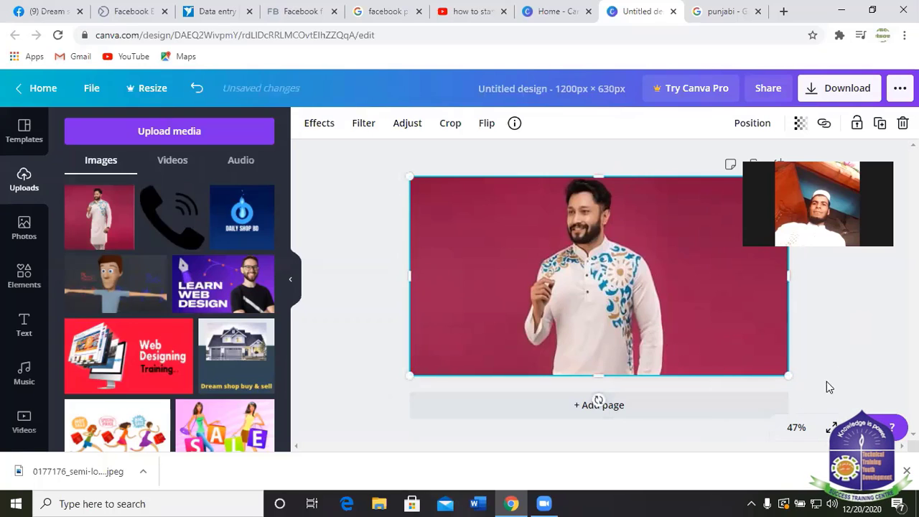
click(856, 343)
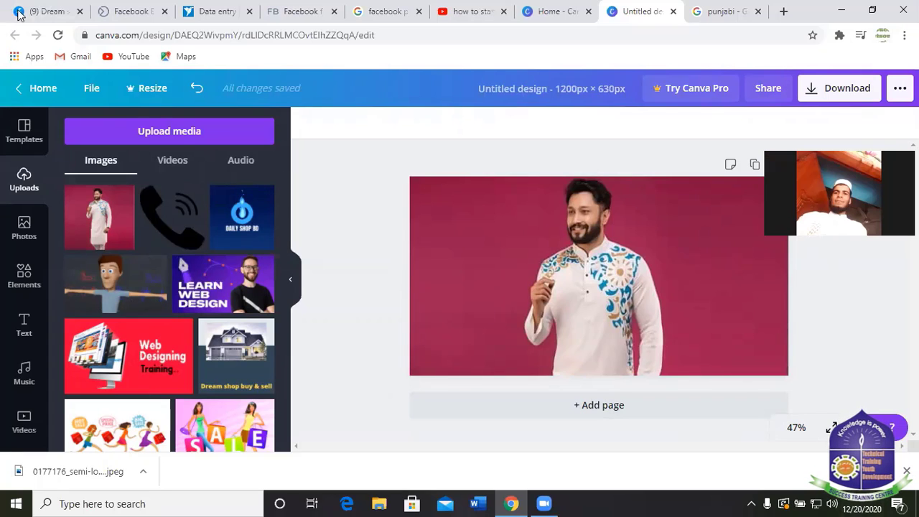
Check the Facebook tab. Back in Canva's Uploads, show the Upload media source choices.
click(43, 11)
scroll(543, 266, up, 5)
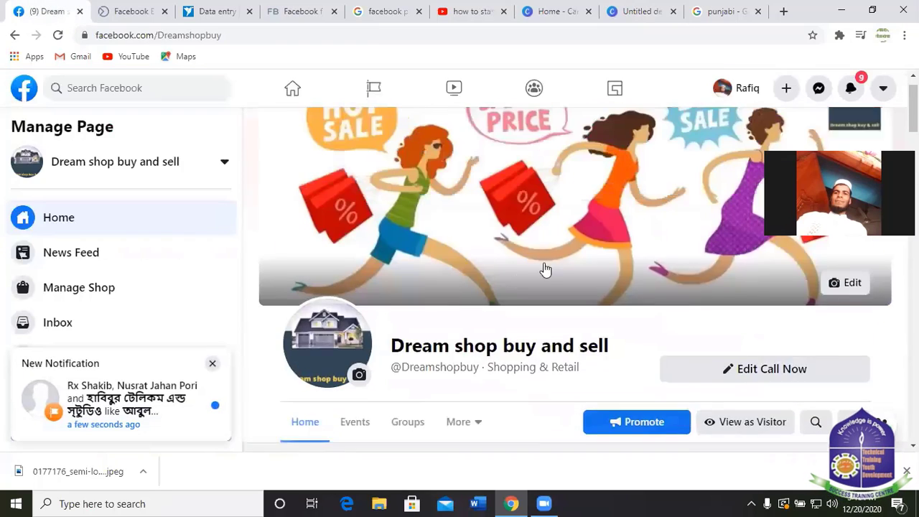
click(645, 12)
scroll(123, 266, down, 3)
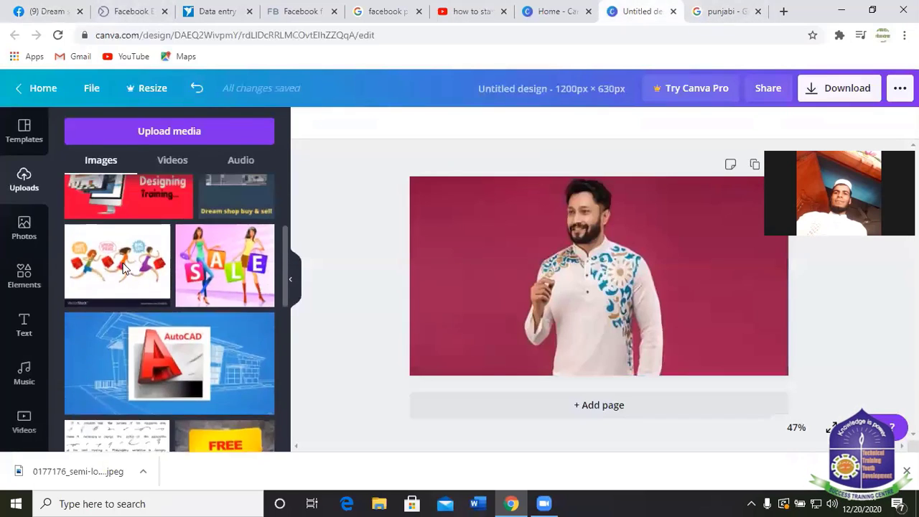
scroll(263, 375, up, 3)
scroll(161, 370, down, 10)
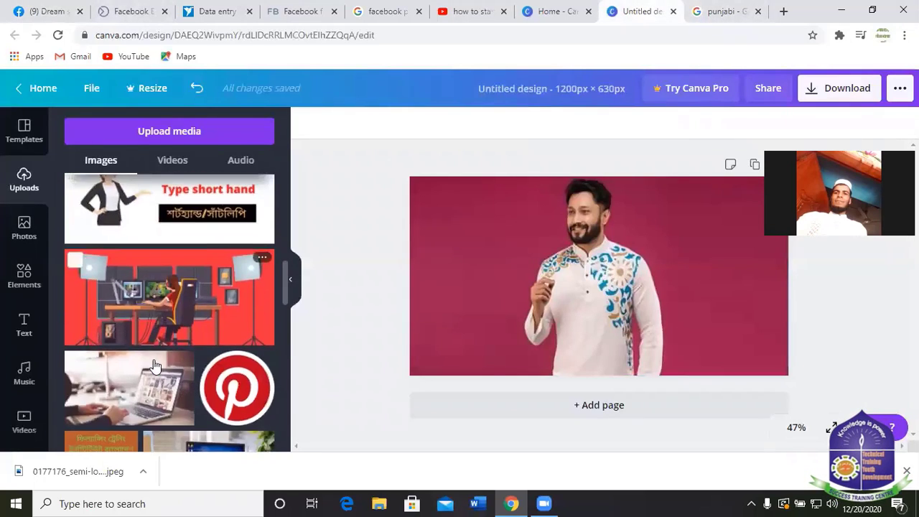
scroll(166, 352, up, 2)
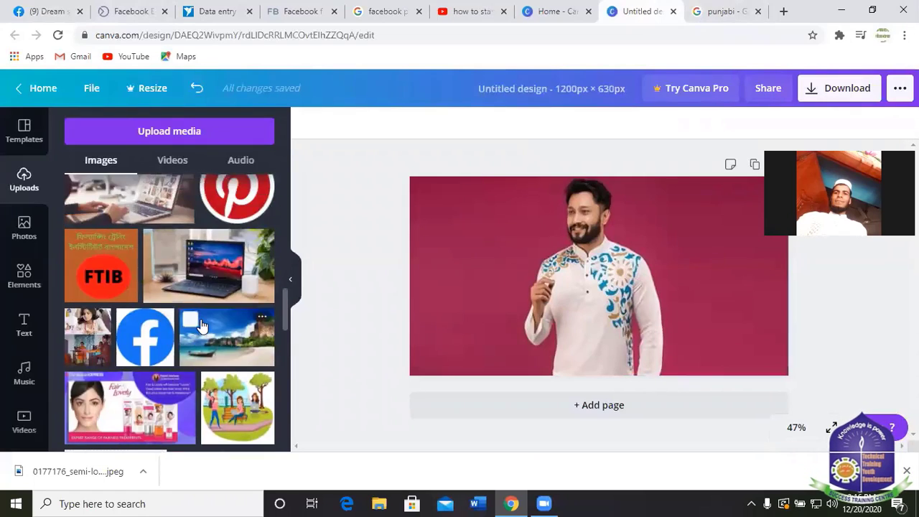
scroll(200, 320, down, 5)
scroll(158, 252, down, 5)
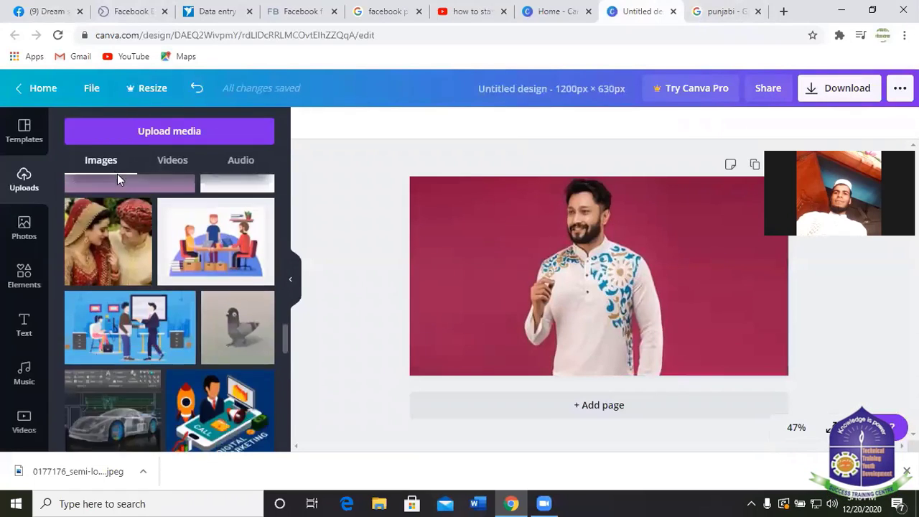
scroll(117, 180, up, 3)
click(159, 130)
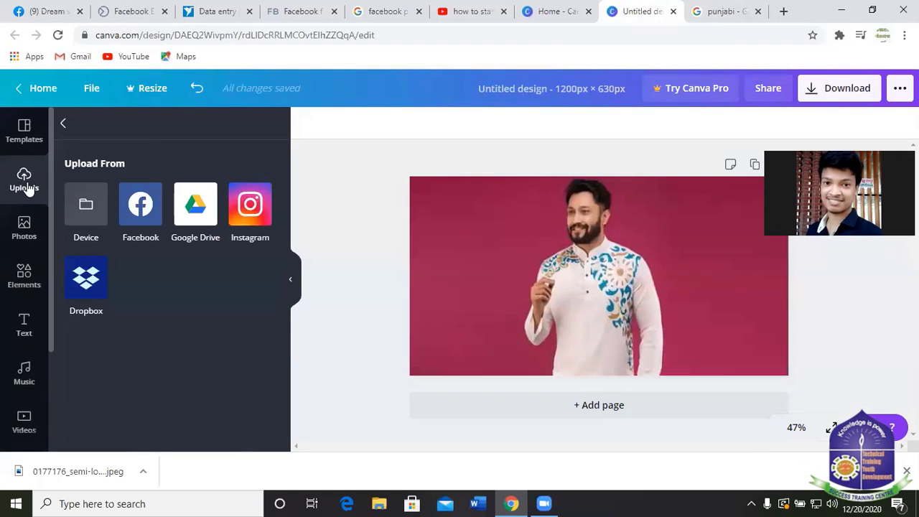
Upload the '123 Anywhere Street' Dream shop logo file from the device.
click(90, 212)
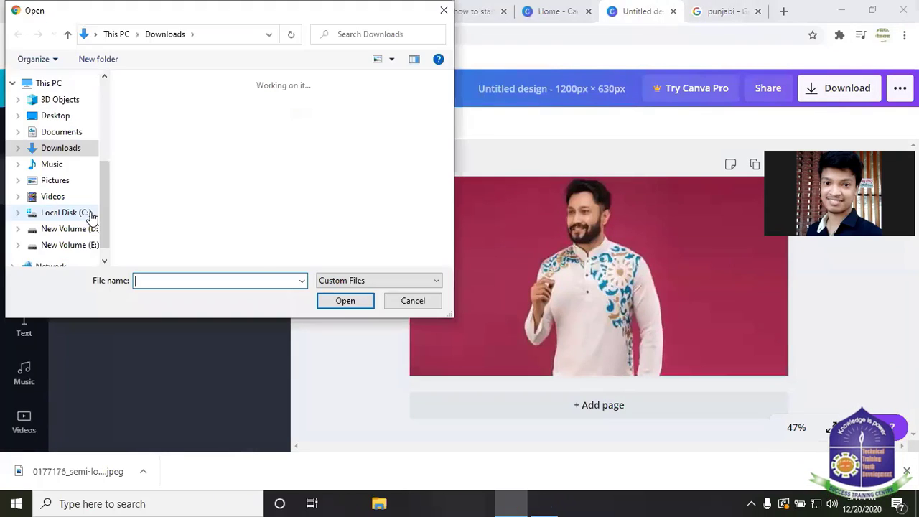
scroll(225, 164, down, 3)
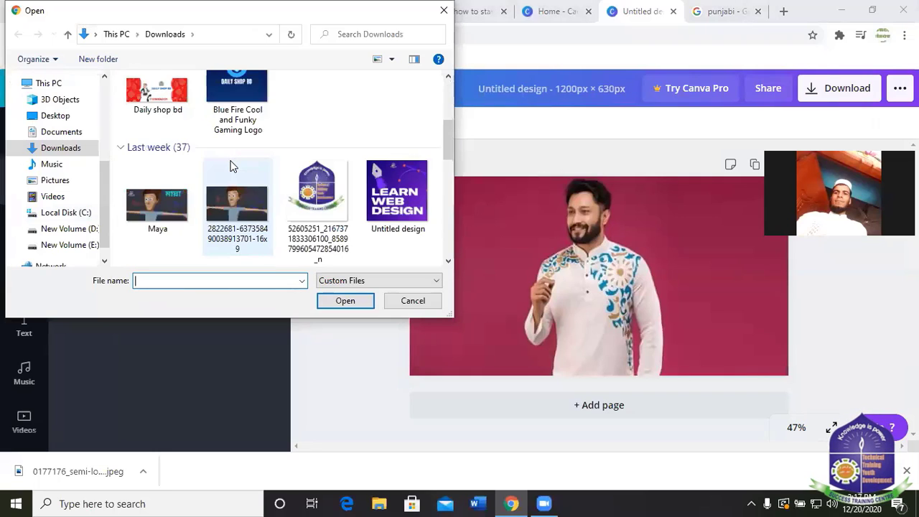
scroll(230, 165, up, 1)
scroll(232, 172, down, 4)
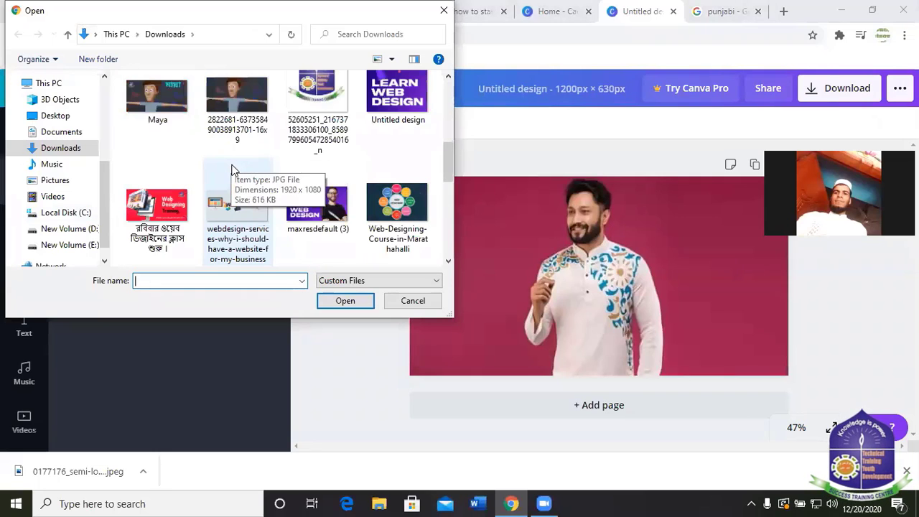
scroll(265, 208, down, 5)
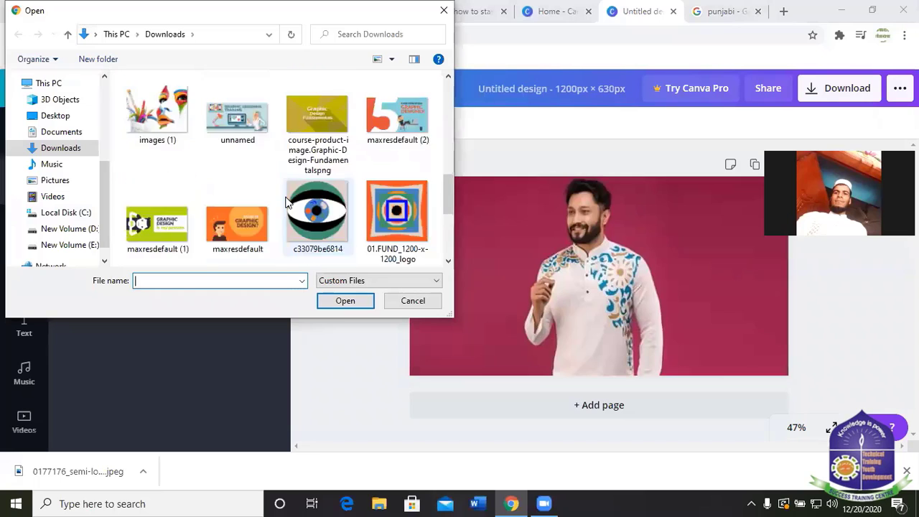
scroll(213, 212, down, 1)
scroll(215, 209, down, 2)
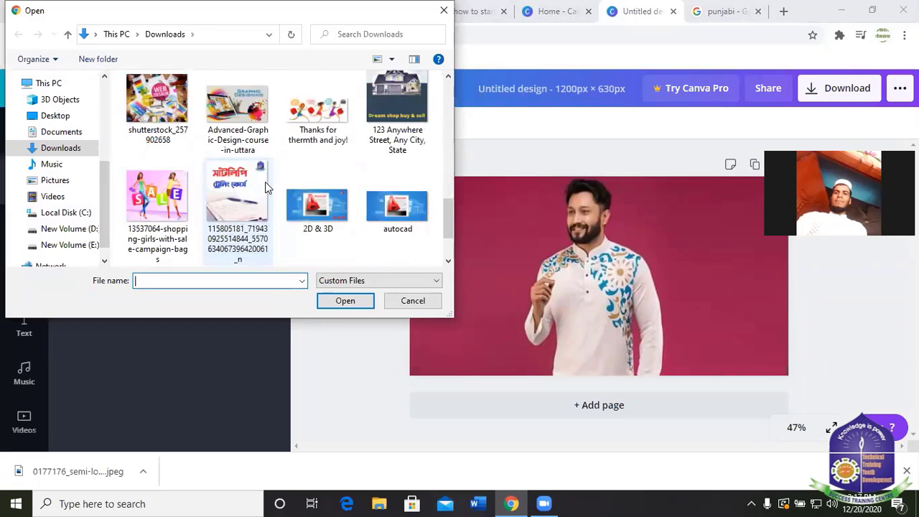
click(400, 115)
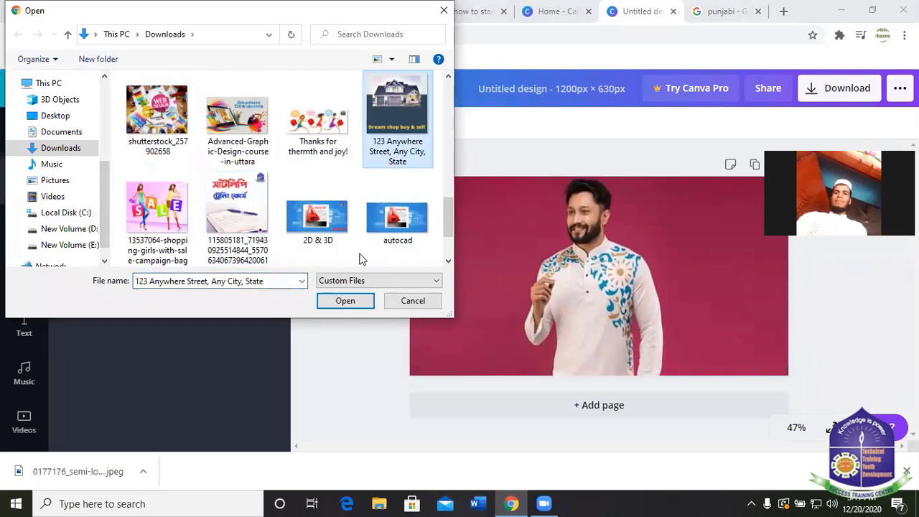
click(346, 302)
Place the house logo in the design's top-right corner, shrunk to 155 × 155.
scroll(158, 244, down, 10)
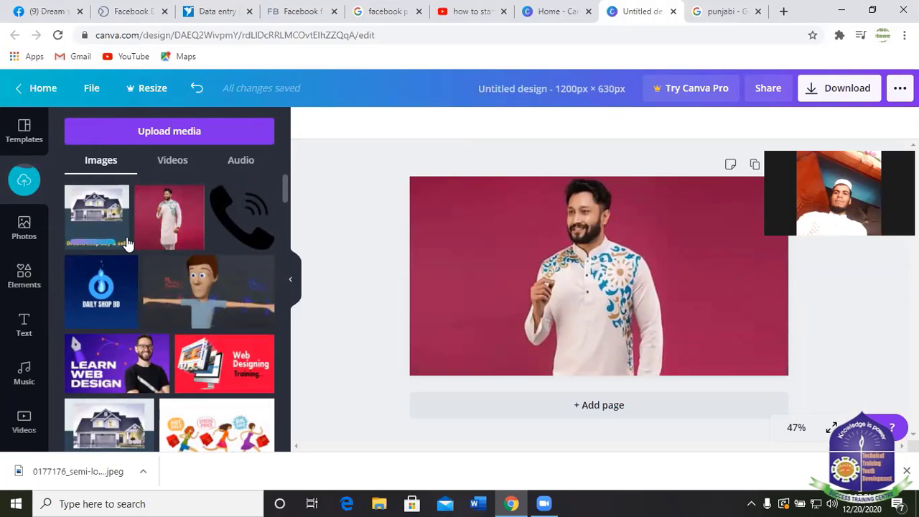
click(88, 222)
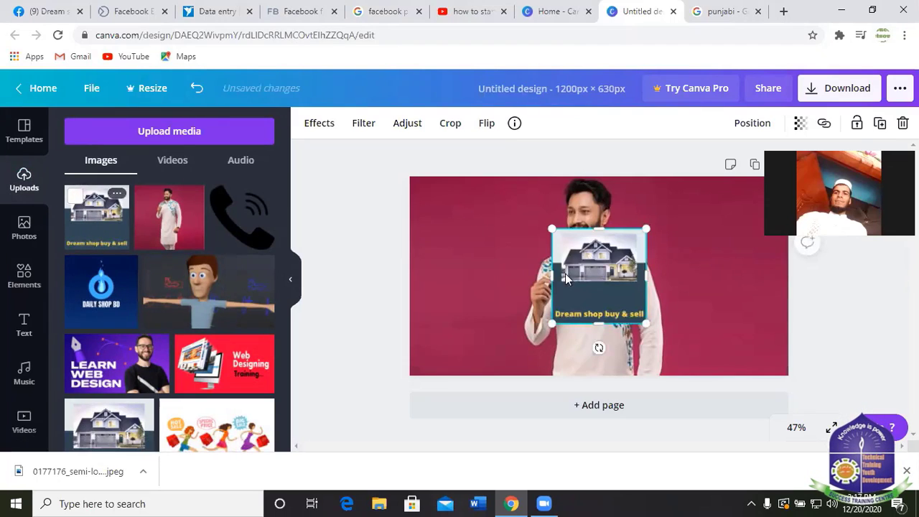
drag(596, 272, 726, 241)
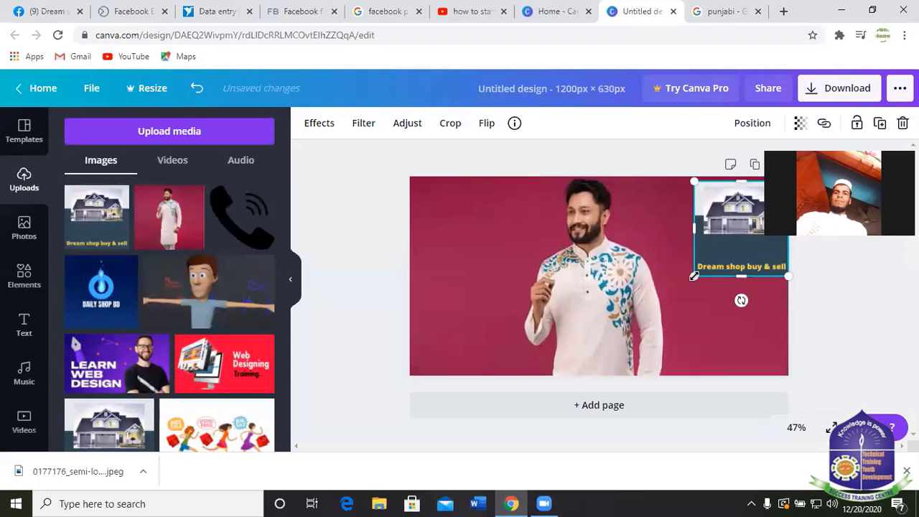
drag(694, 276, 723, 204)
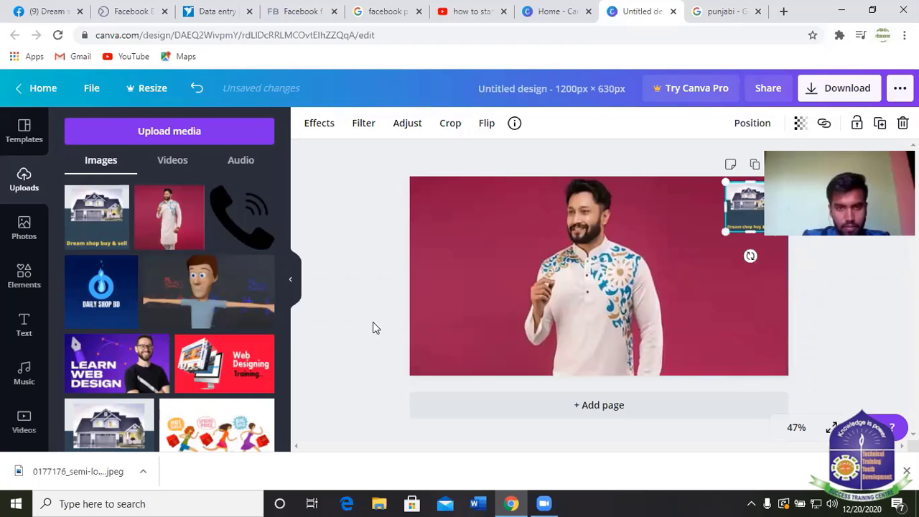
click(797, 352)
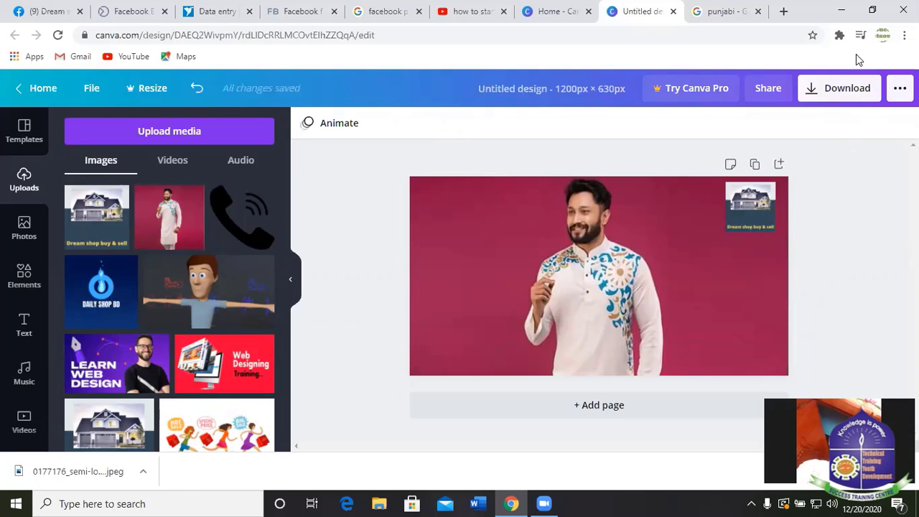
Download the design as a JPG file and dismiss the download confirmation popup.
click(839, 88)
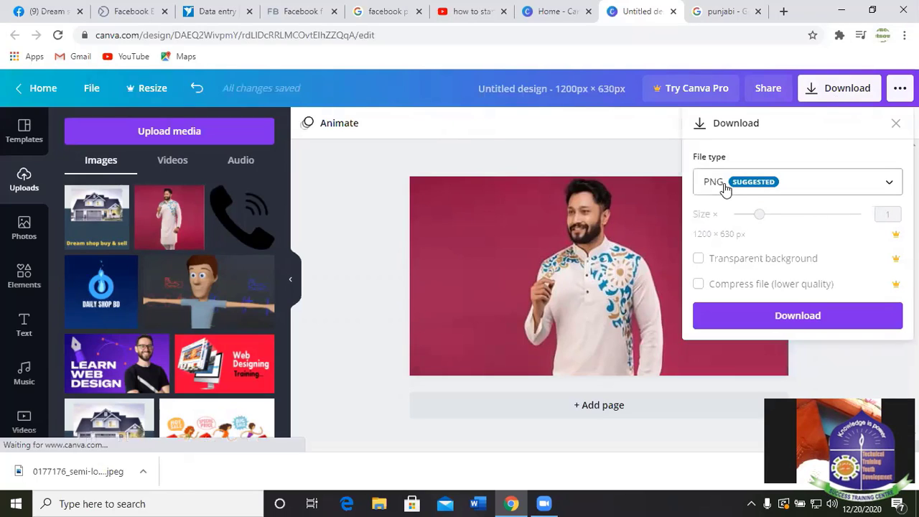
click(724, 188)
click(711, 228)
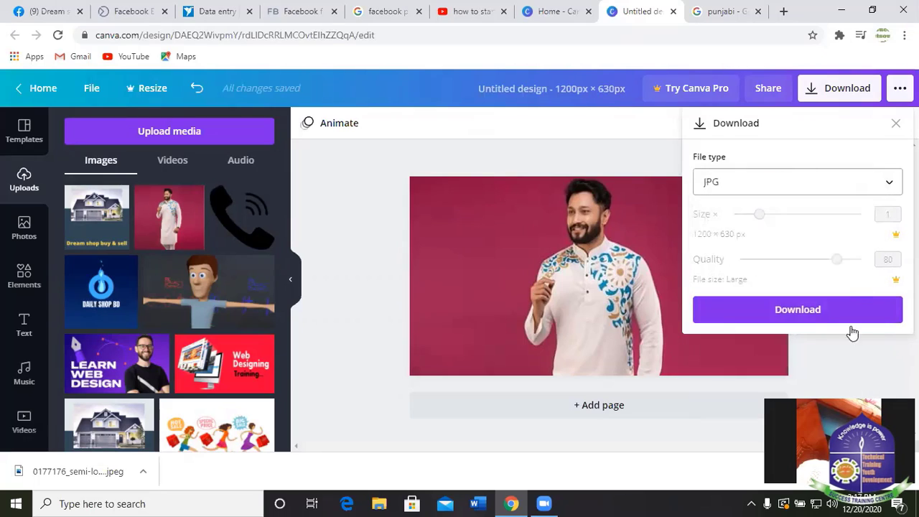
click(813, 323)
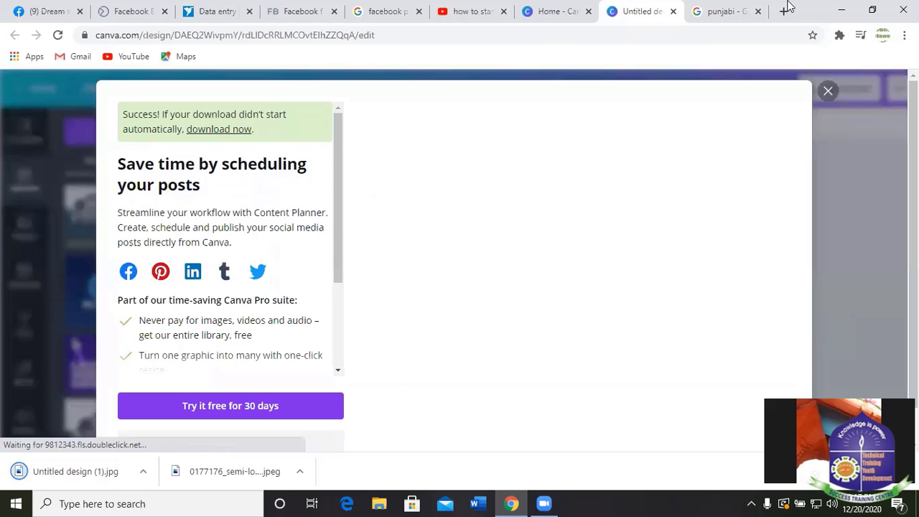
click(827, 93)
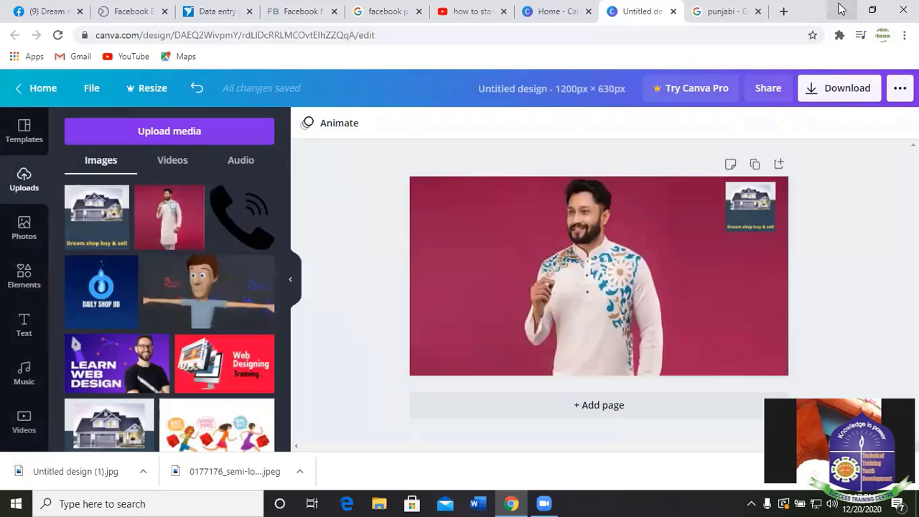
From the desktop, open This PC and go to the Downloads folder.
key(super+d)
right_click(326, 92)
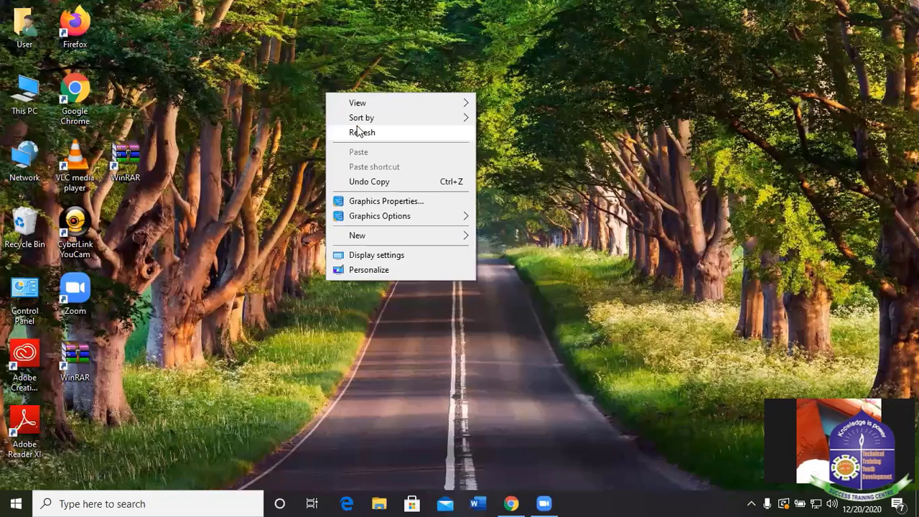
right_click(376, 43)
click(421, 83)
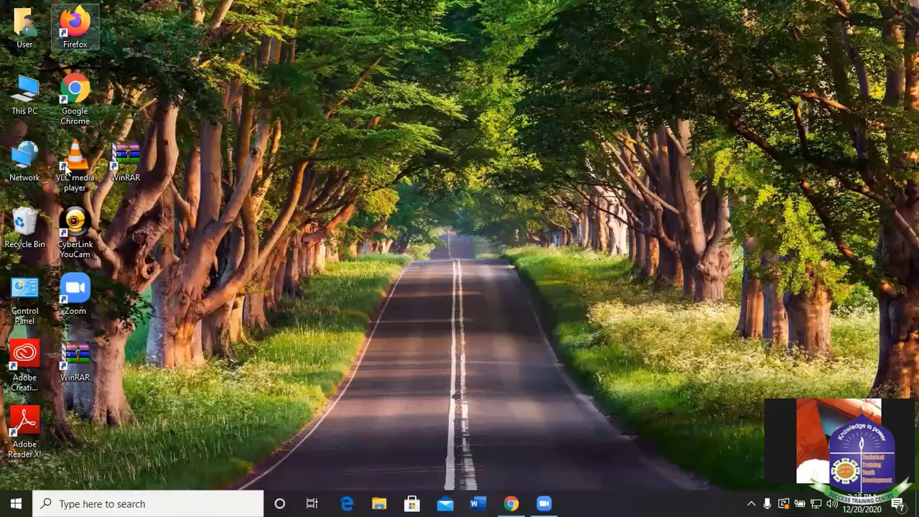
right_click(30, 93)
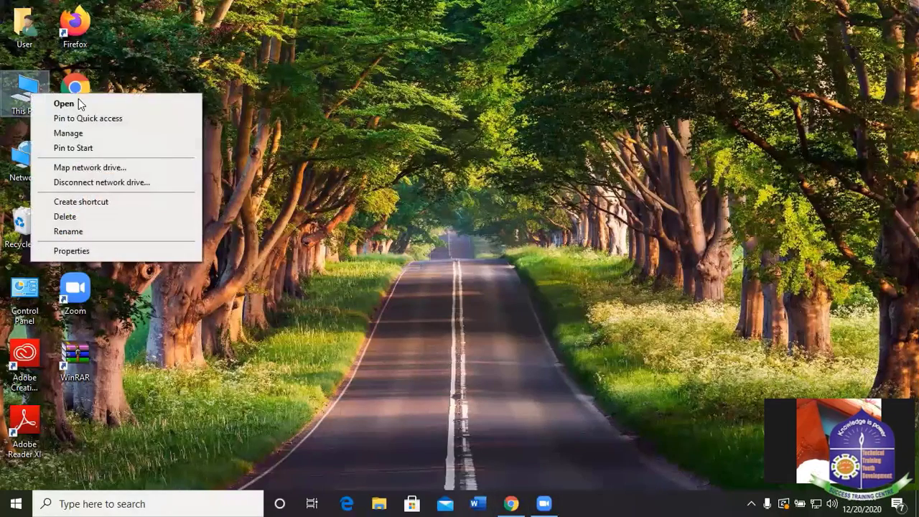
click(91, 105)
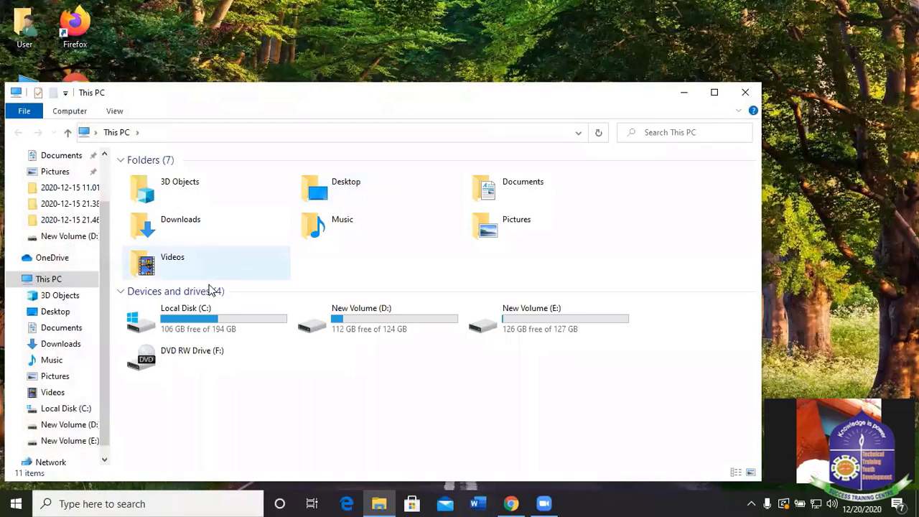
scroll(61, 215, up, 2)
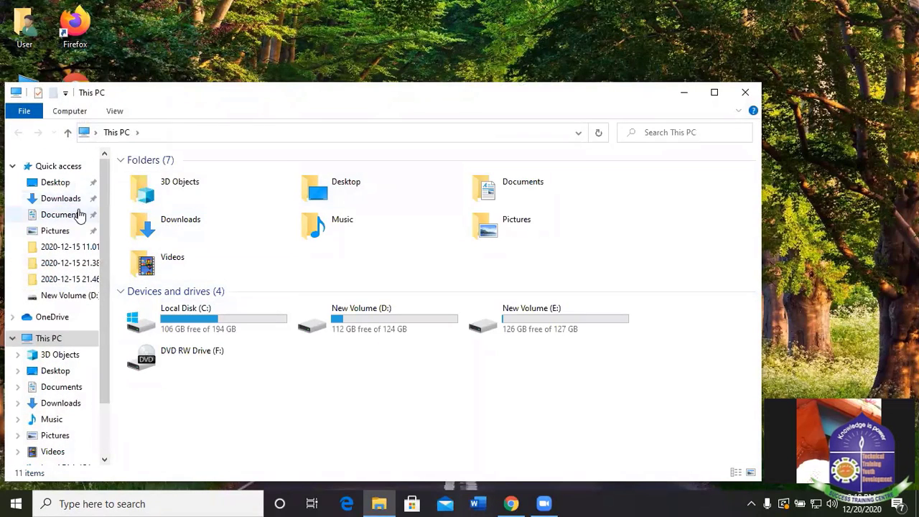
click(64, 199)
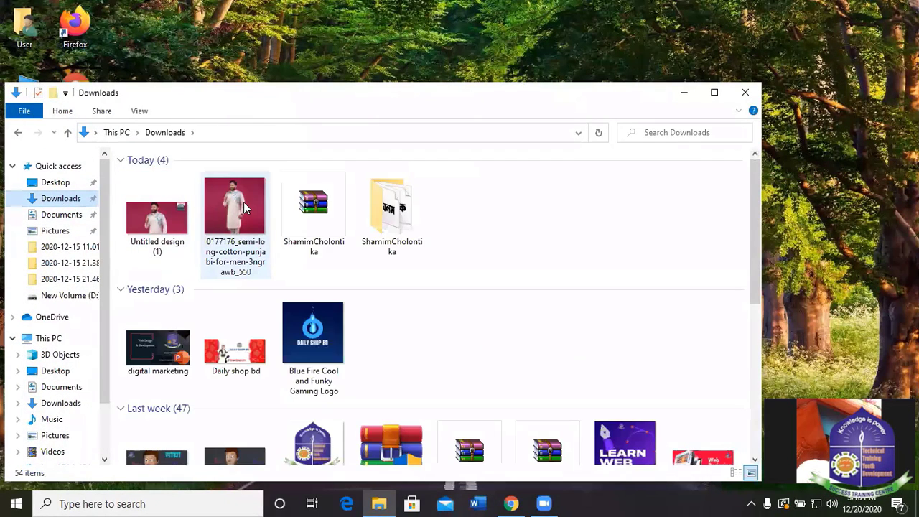
Check the options for the Punjabi photo and Untitled design (1), cancelling the app chooser.
click(243, 203)
key(shift+F10)
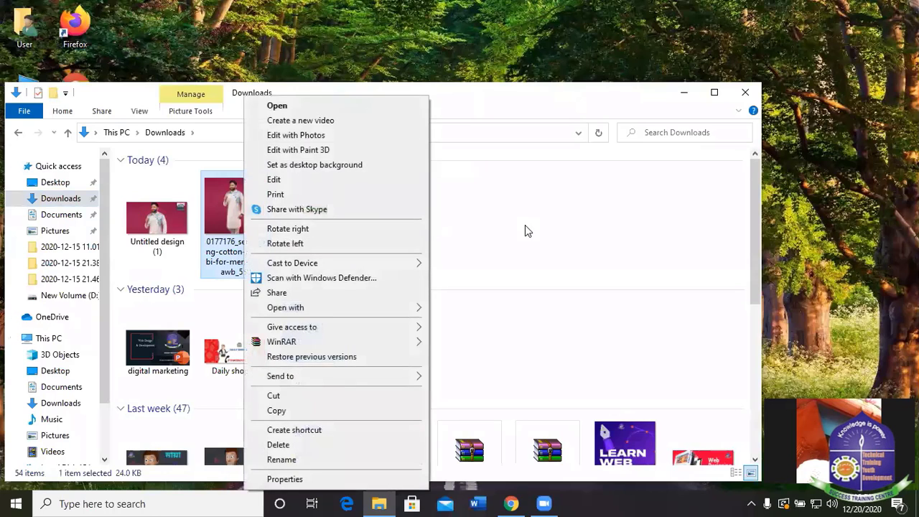
click(525, 230)
click(162, 223)
right_click(161, 222)
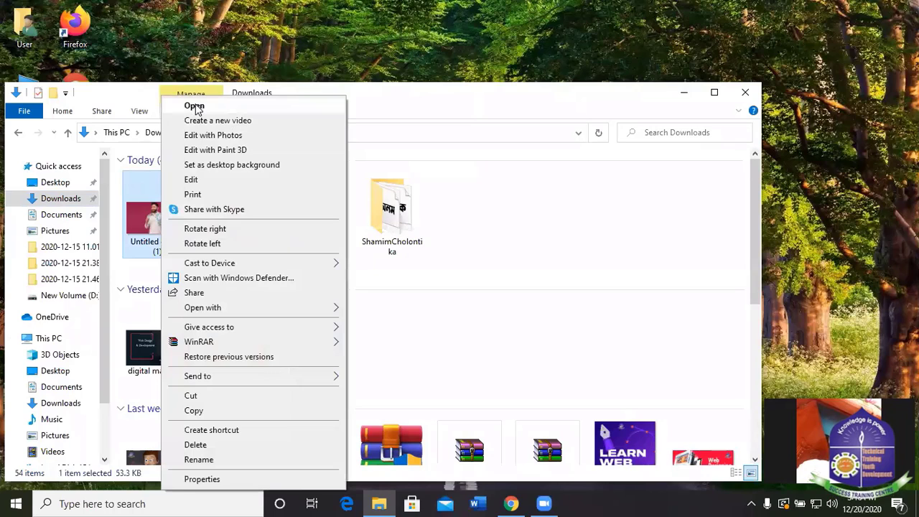
click(500, 249)
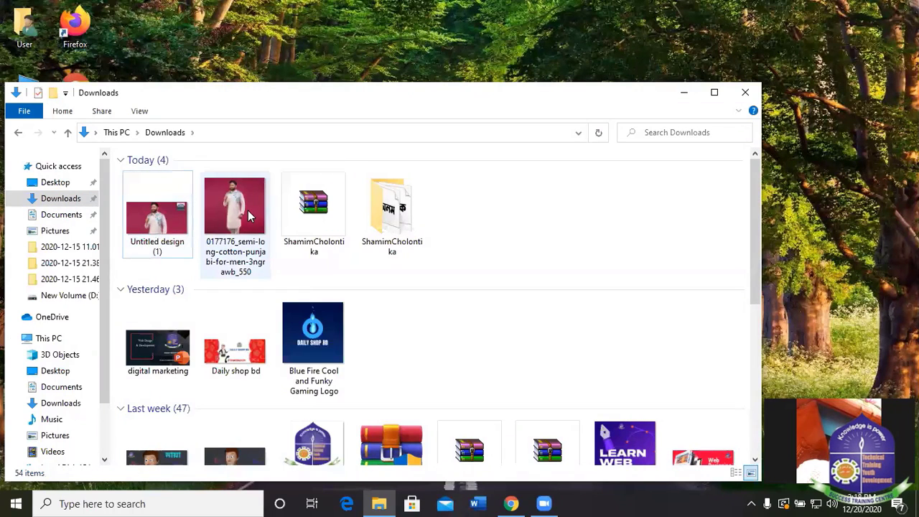
right_click(232, 240)
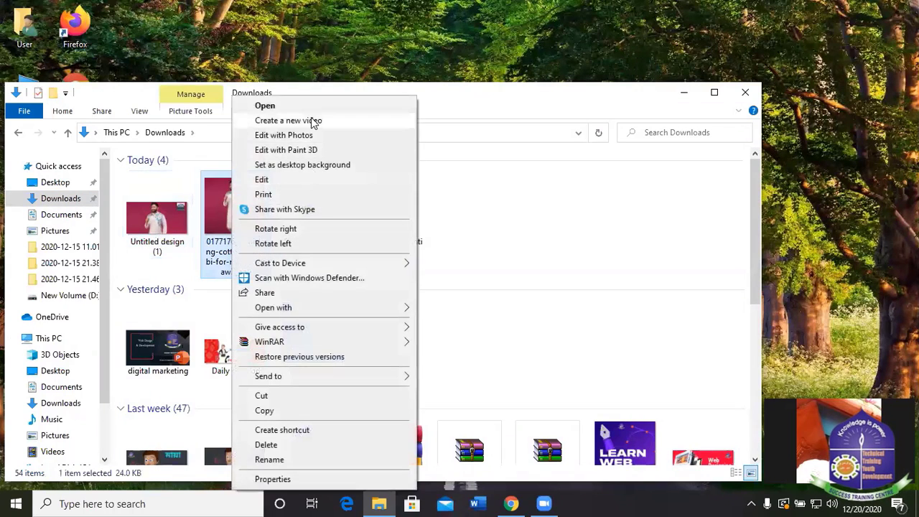
click(279, 107)
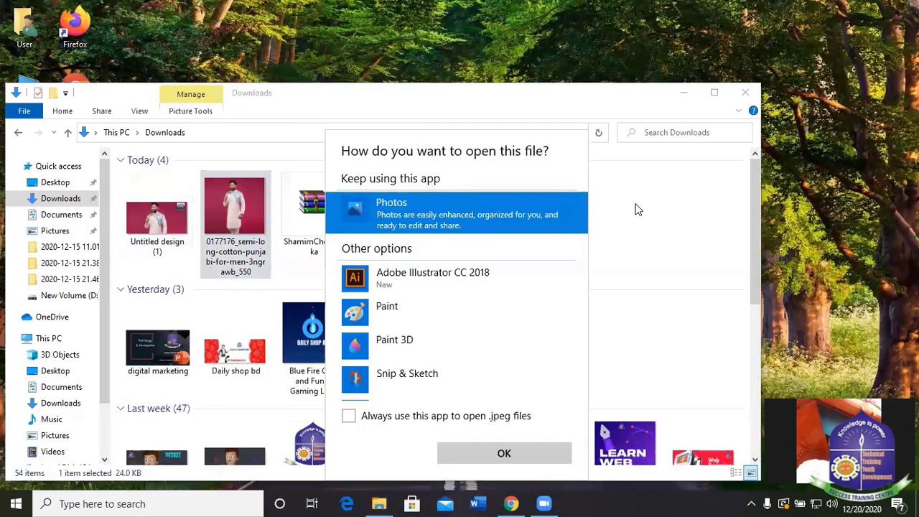
click(685, 191)
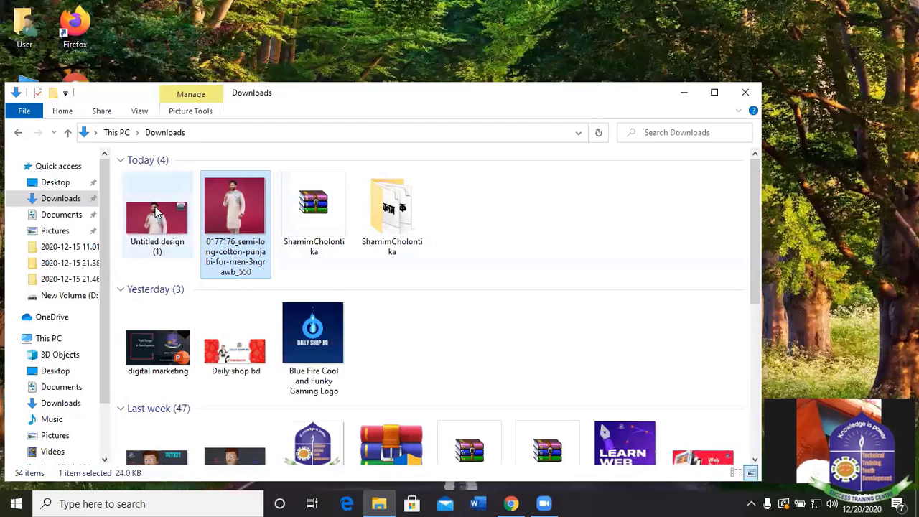
Open Untitled design (1).jpg for viewing.
click(155, 209)
right_click(156, 209)
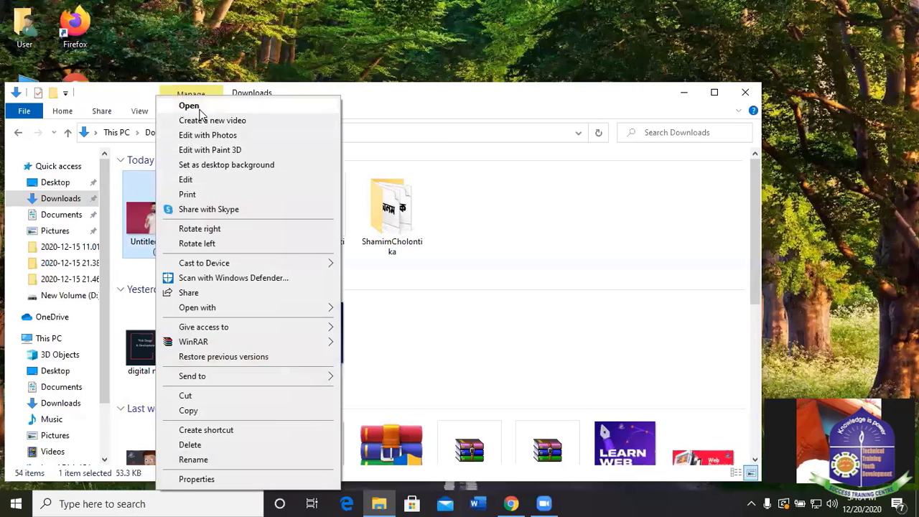
click(197, 107)
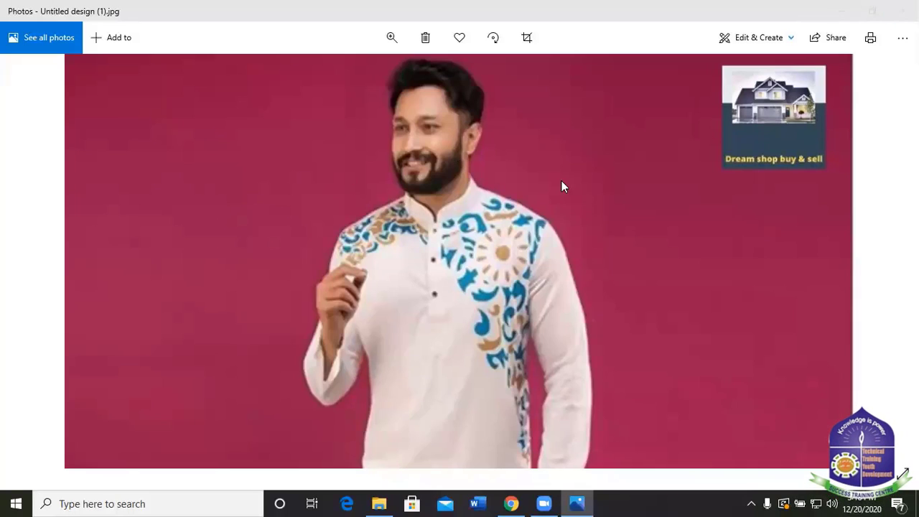
Close the Photos viewer and minimize the Downloads window to reveal the desktop.
click(901, 11)
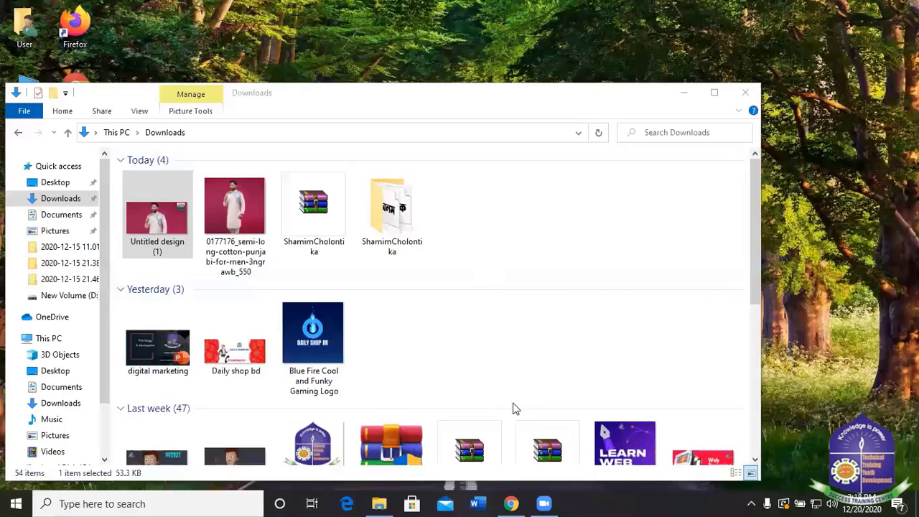
click(683, 92)
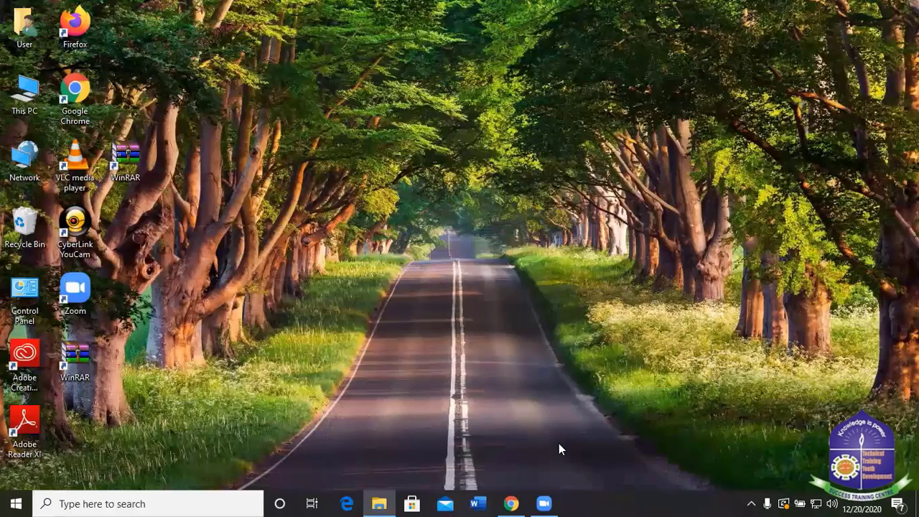
Bring the browser forward on the Facebook page tab and scroll to Create Post.
click(523, 503)
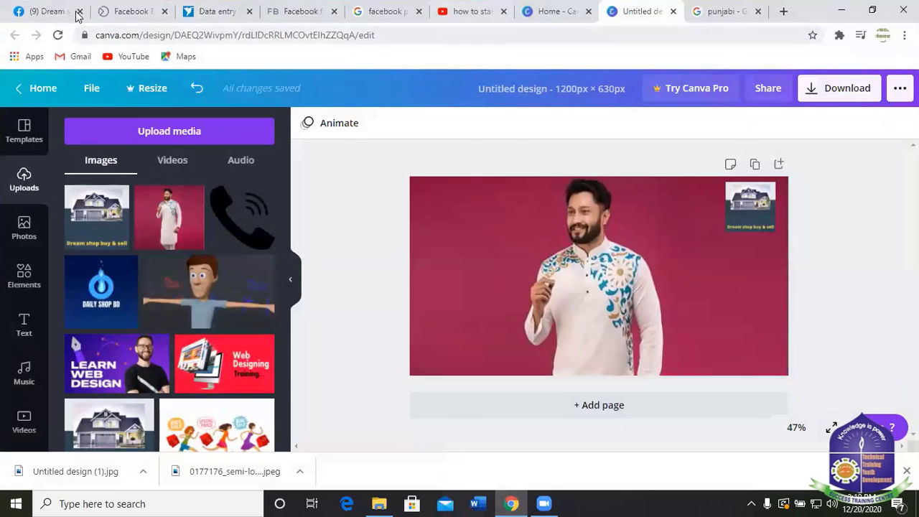
click(75, 13)
scroll(708, 230, down, 5)
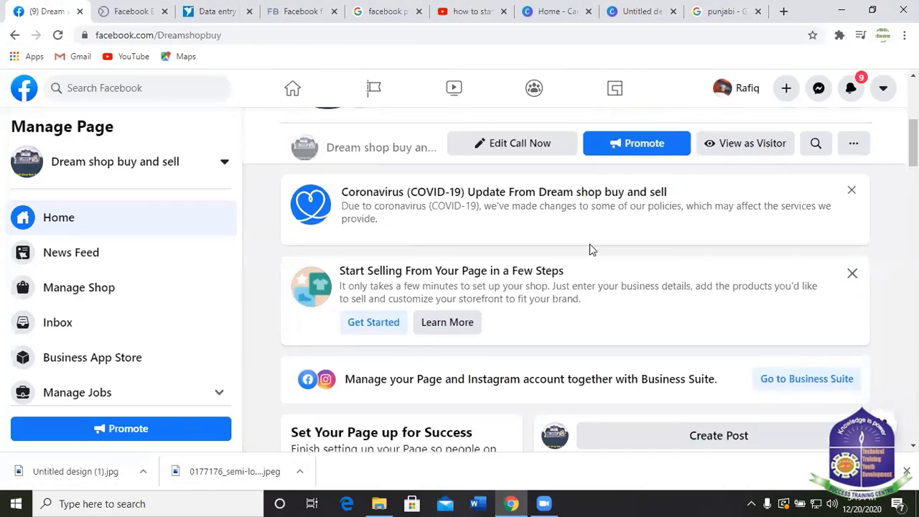
scroll(589, 249, up, 3)
scroll(590, 249, down, 2)
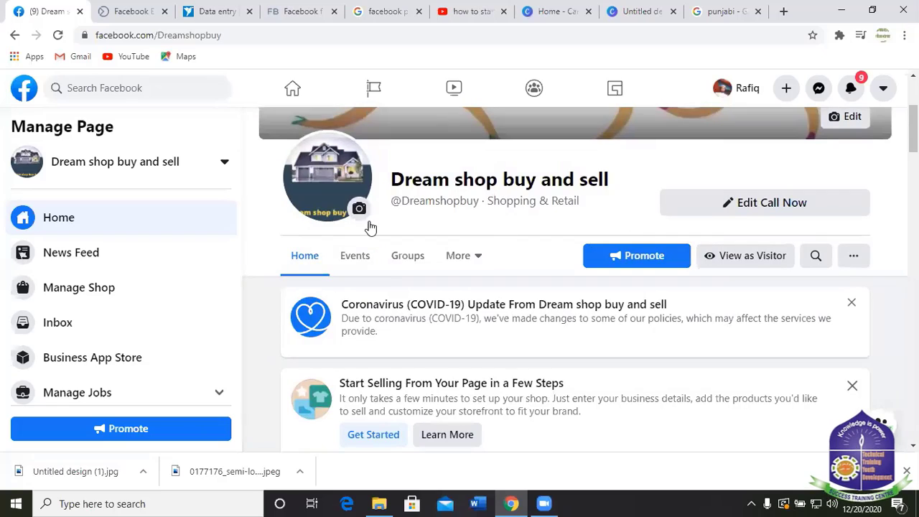
scroll(546, 255, down, 5)
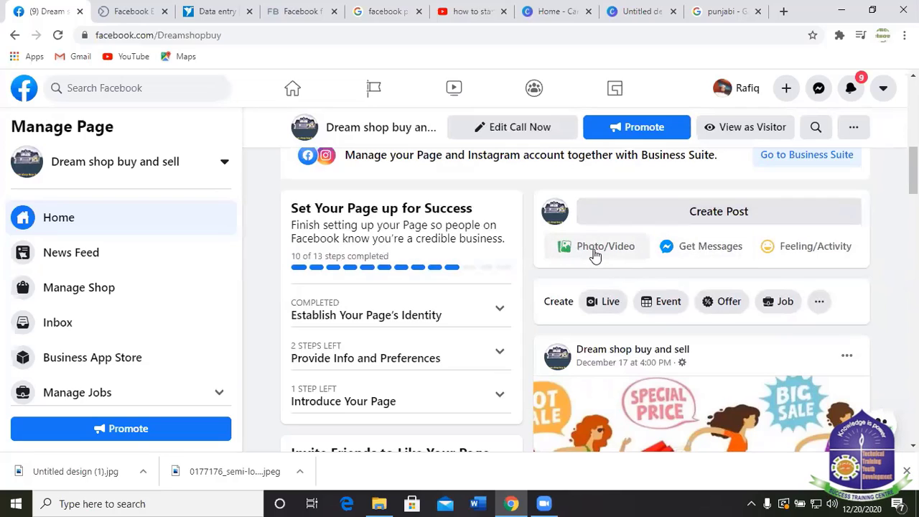
Start a photo post with Untitled design (1) attached from Downloads.
click(593, 245)
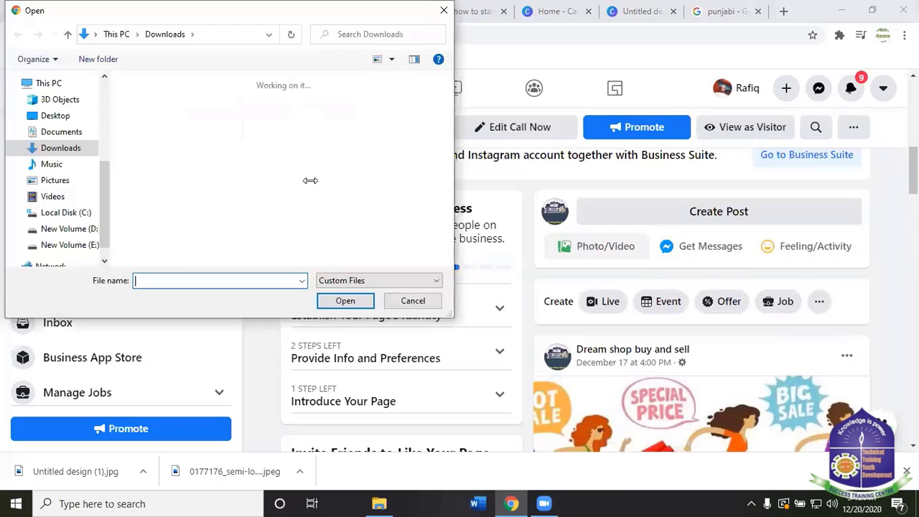
click(155, 144)
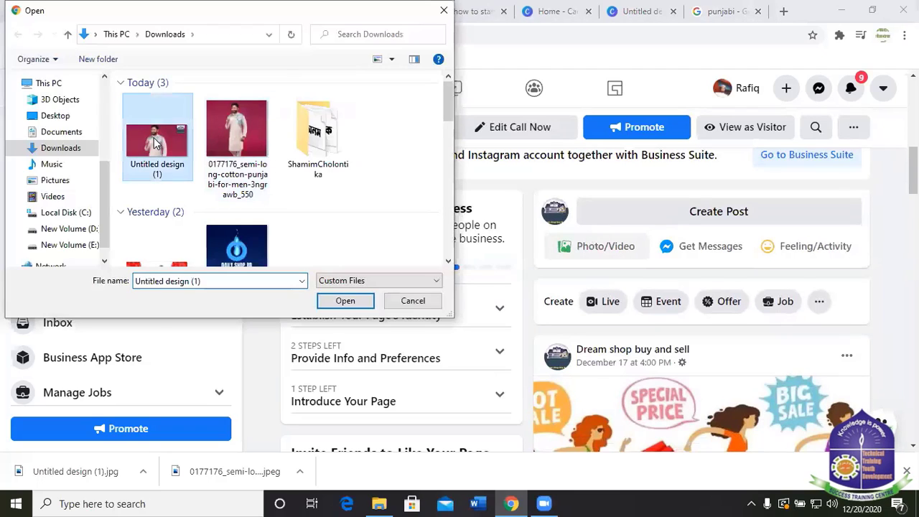
click(345, 301)
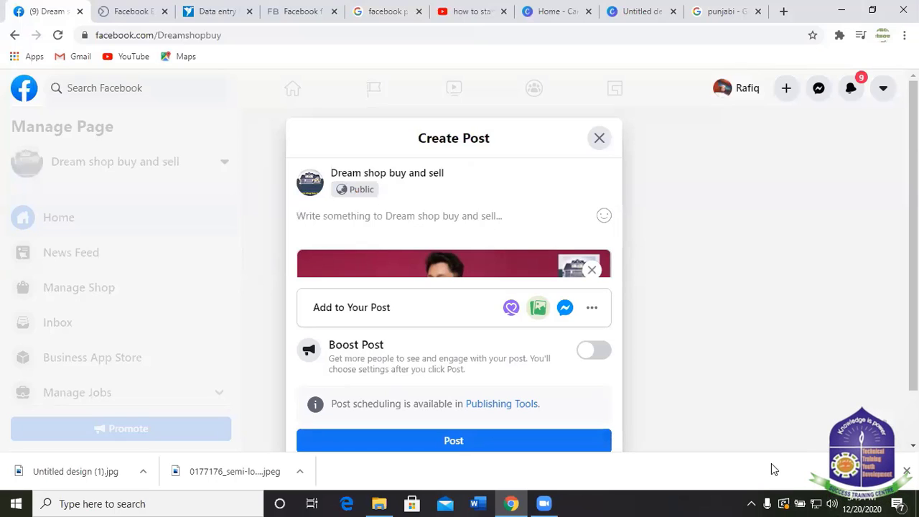
Switch the Bangla keyboard to Unicode mode from the system tray.
click(751, 503)
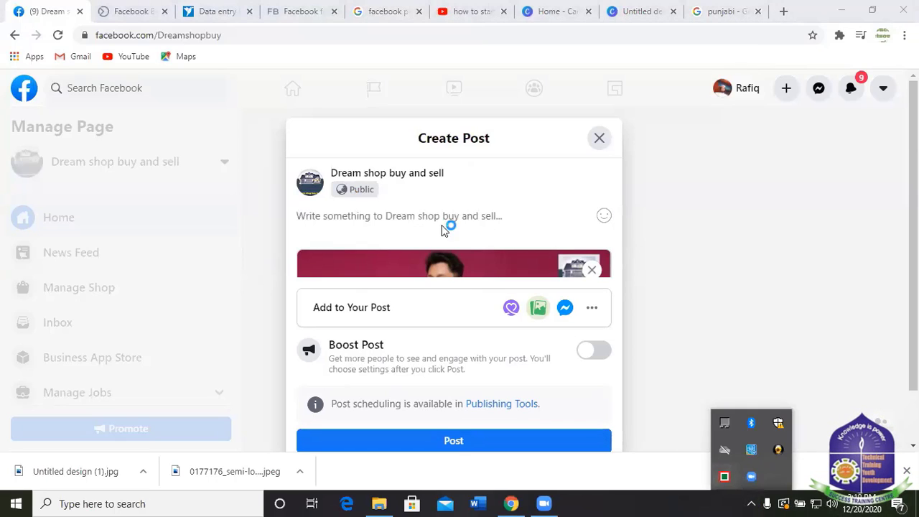
right_click(727, 478)
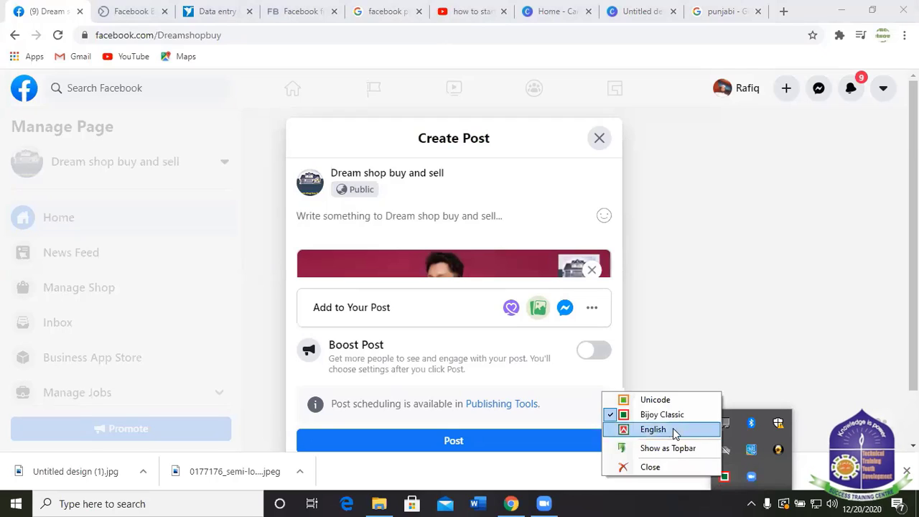
click(625, 400)
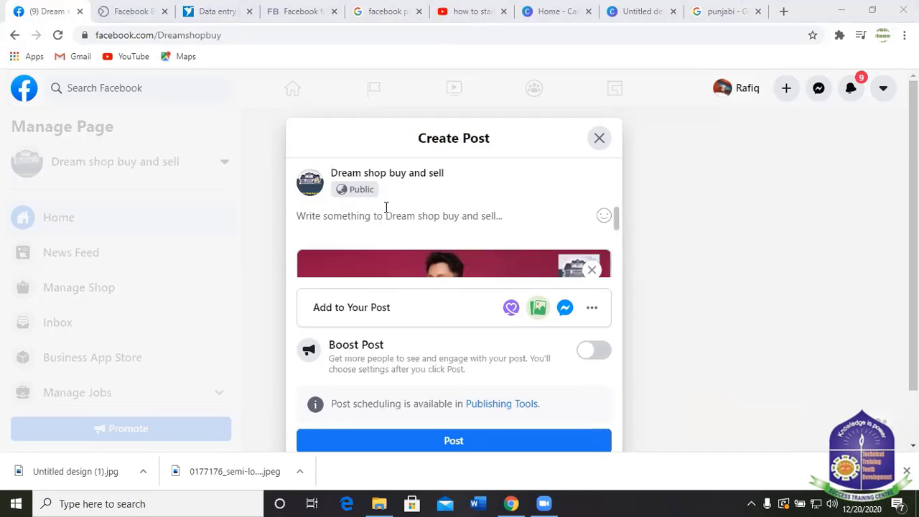
Write the Bangla caption saying the product is 100% cotton fabric and enjoyable to use.
click(389, 221)
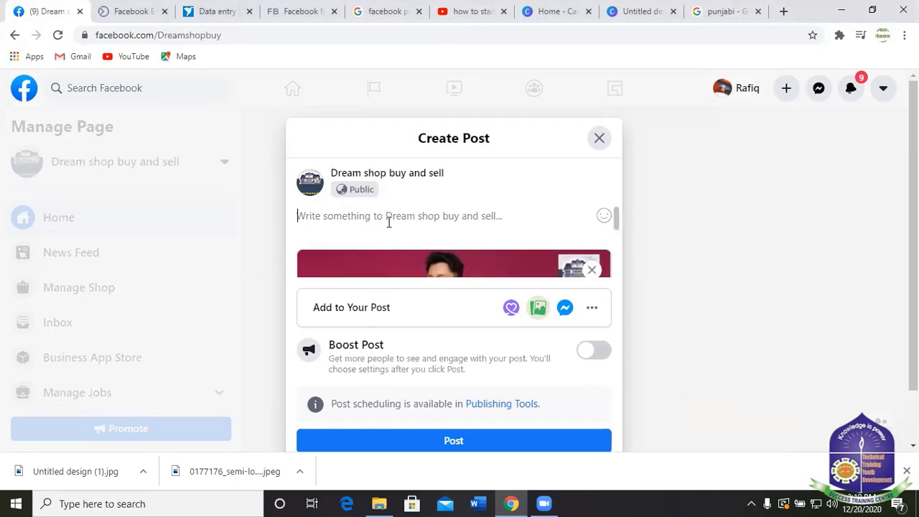
text(আমডিদ)
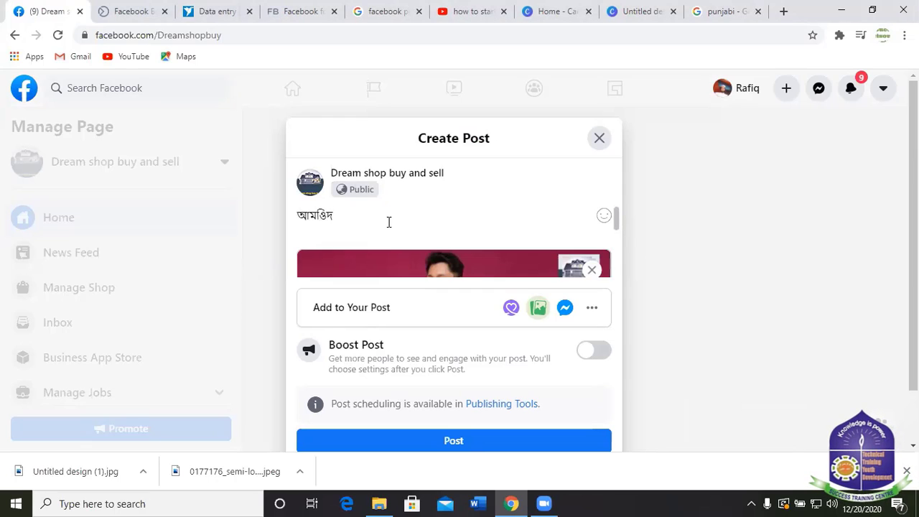
text(র)
key(BackSpace)
key(BackSpace)
key(BackSpace)
key(BackSpace)
key(BackSpace)
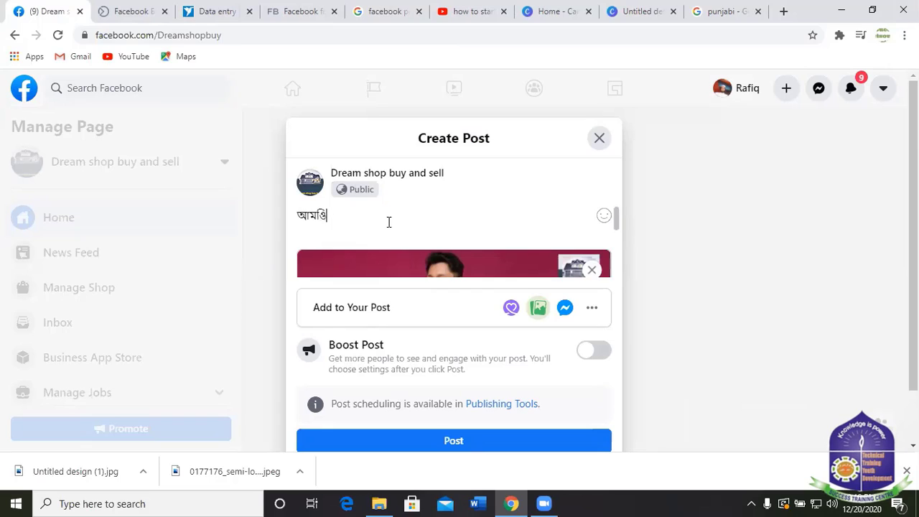
text(া)
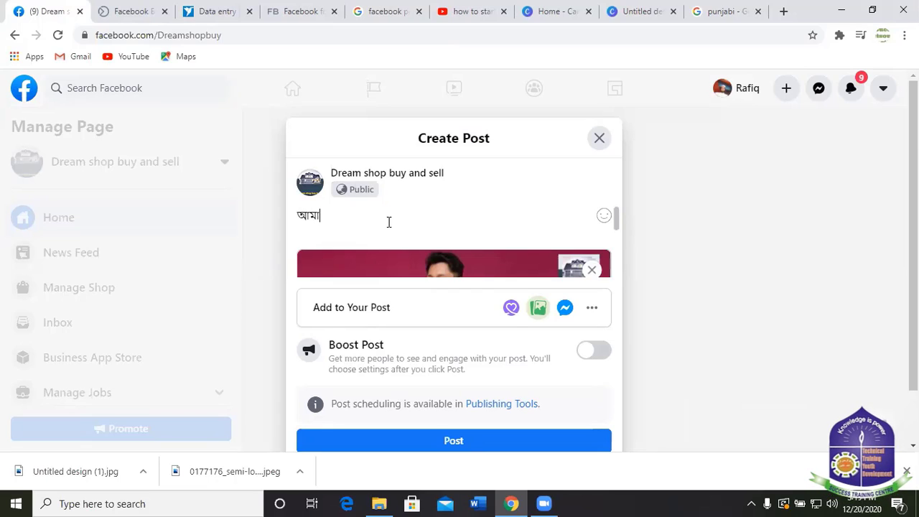
text(দের )
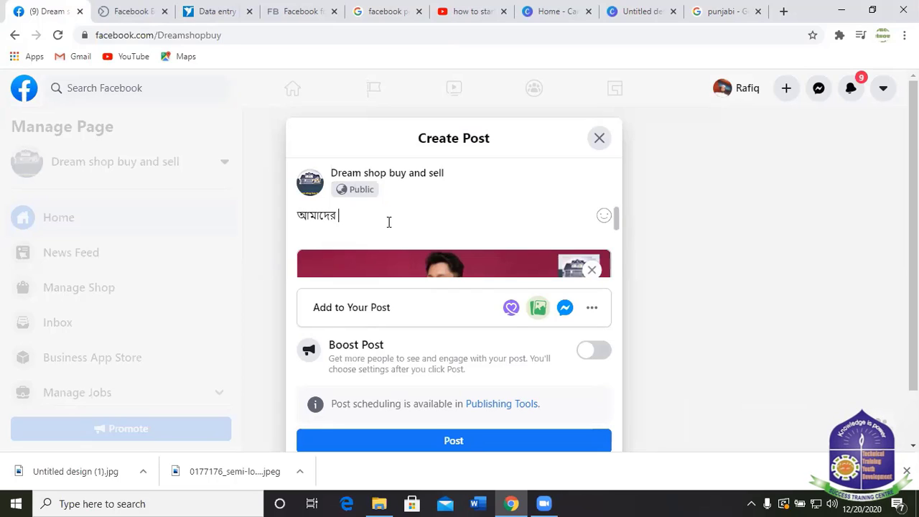
text(প)
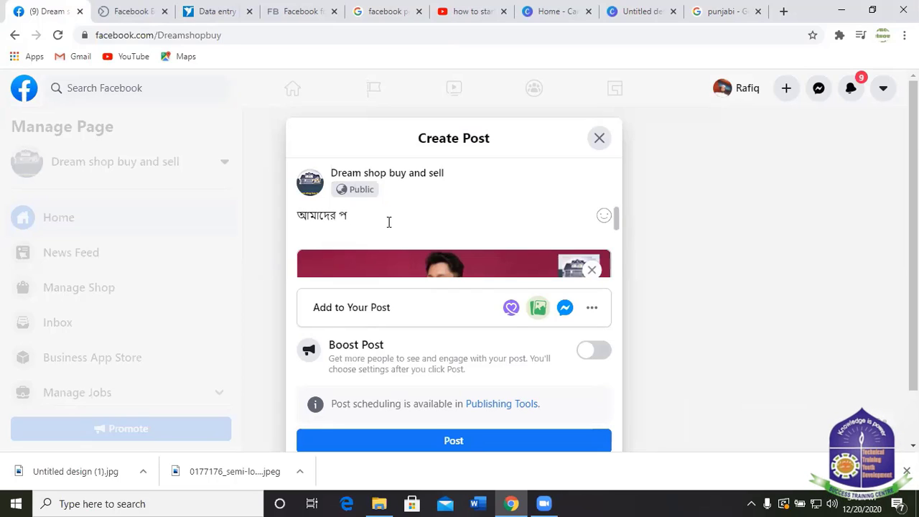
text(ণ)
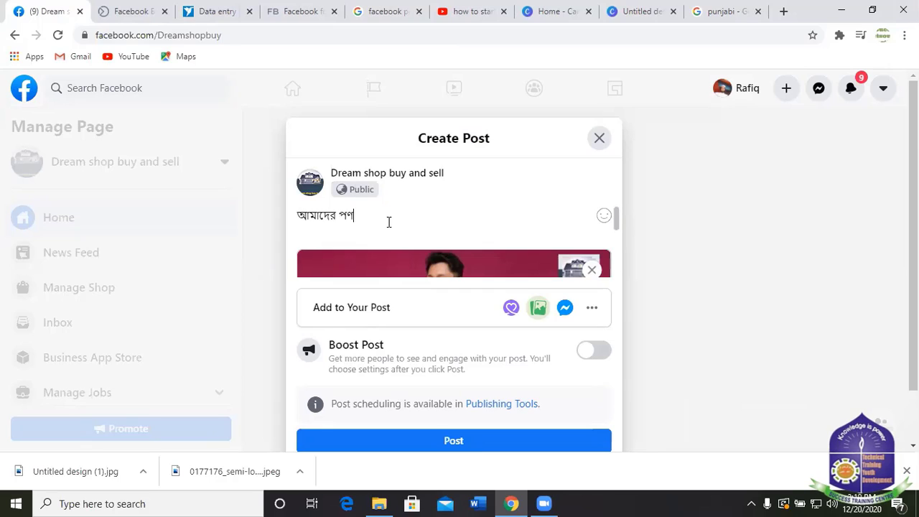
text(্য)
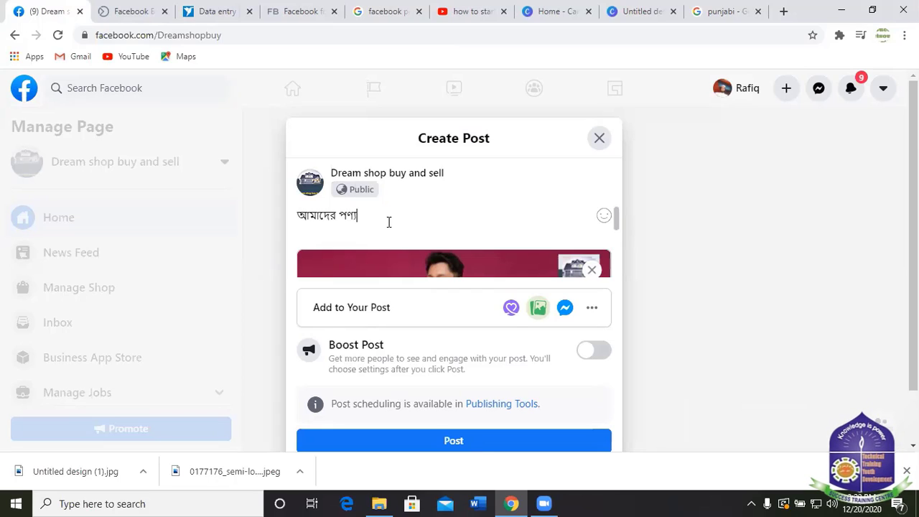
text(টি)
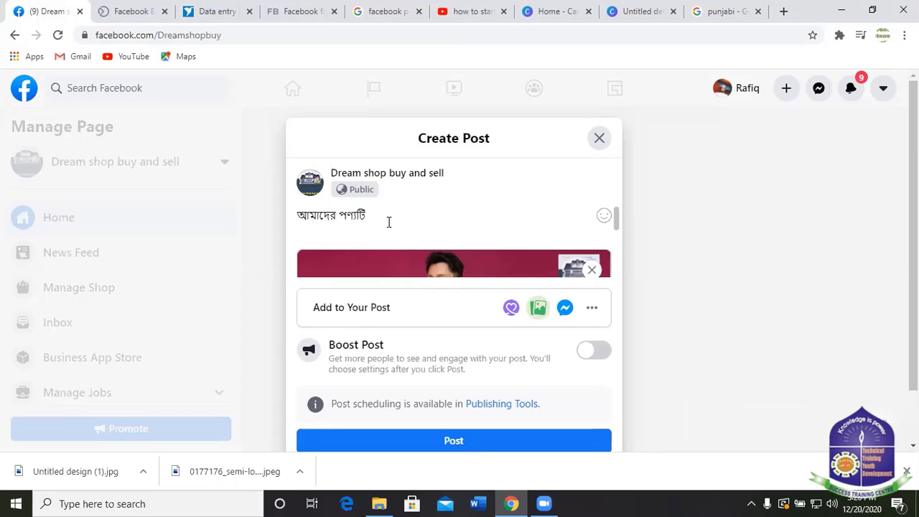
text( ১০০)
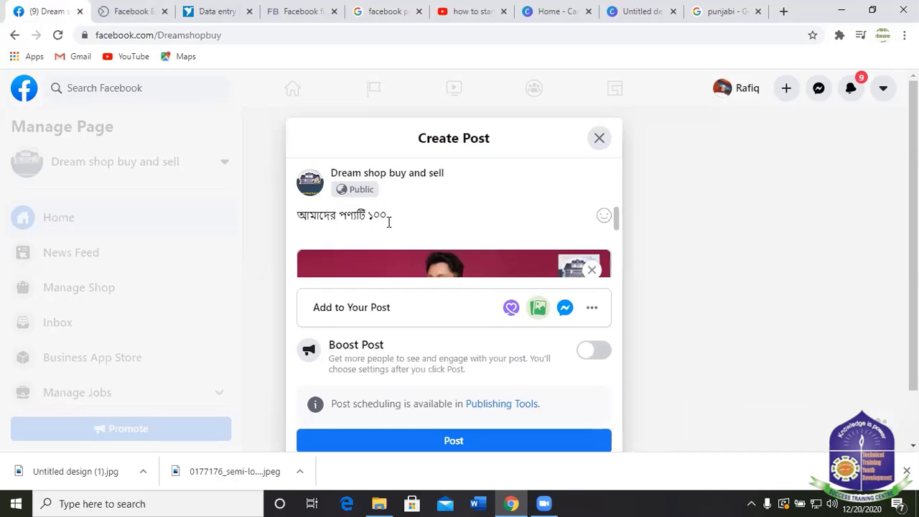
text(%)
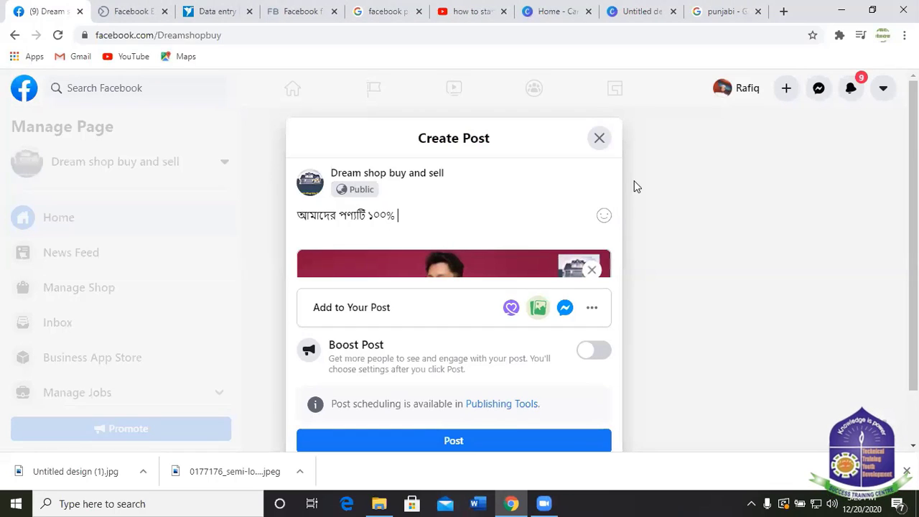
text( স)
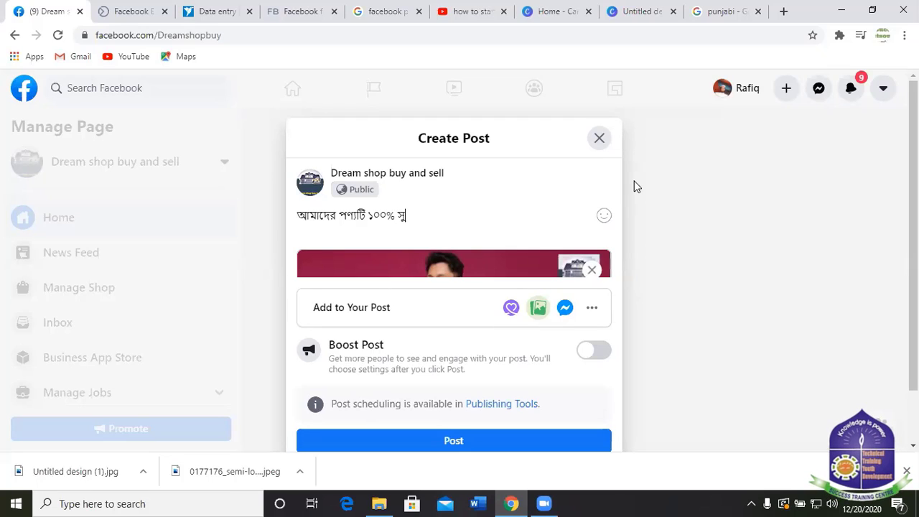
text(ুতি)
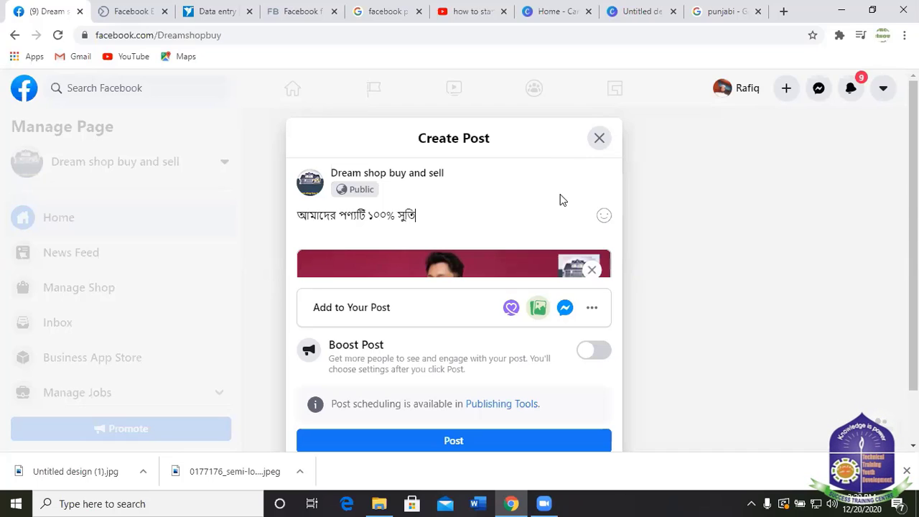
text( কা)
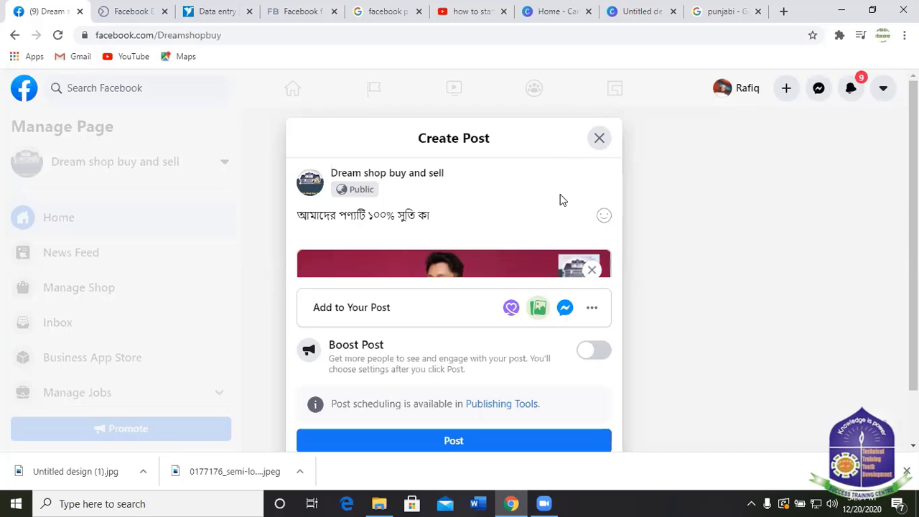
text(পড়)
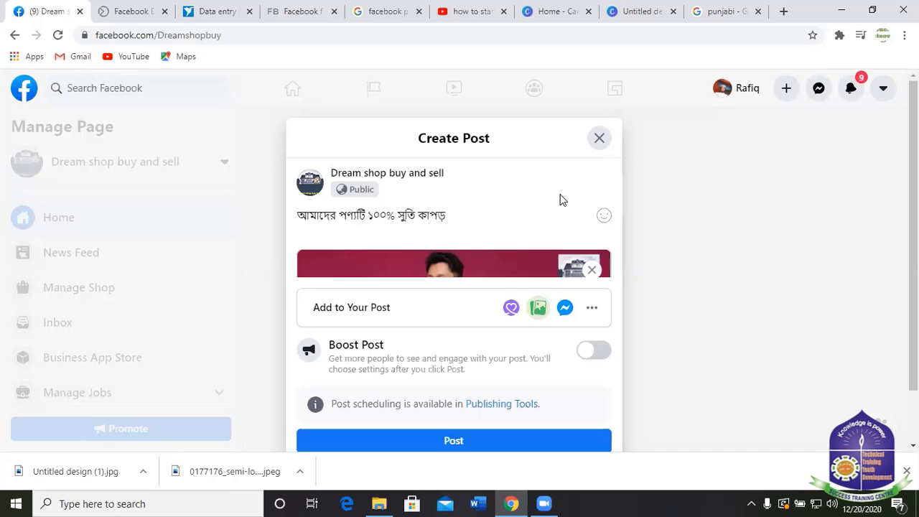
text(।)
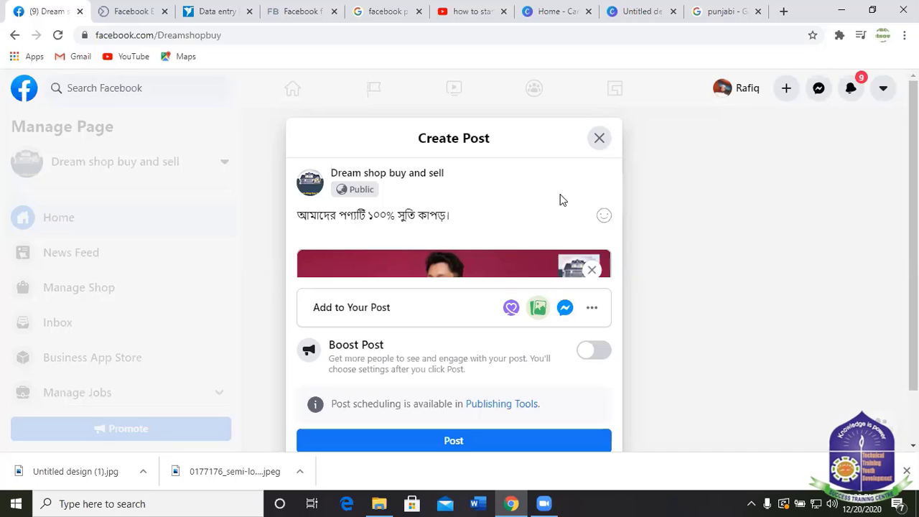
text( আপনার)
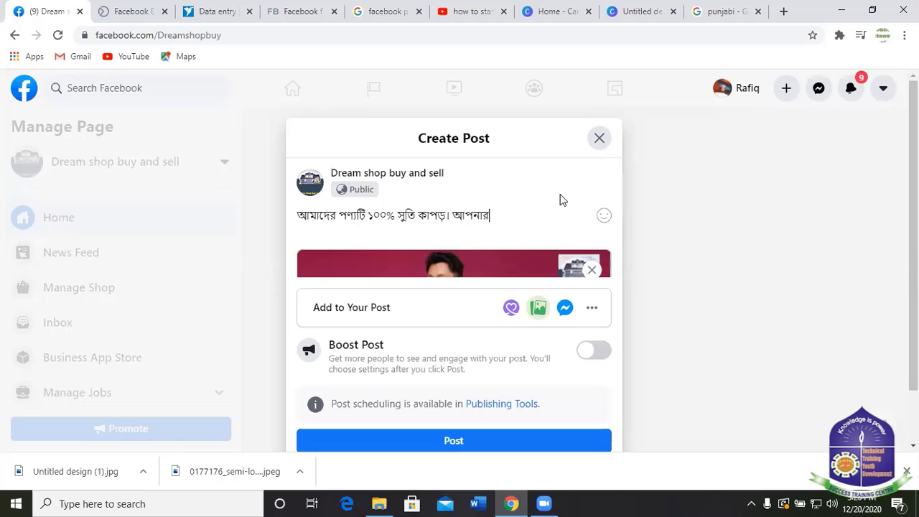
text(া)
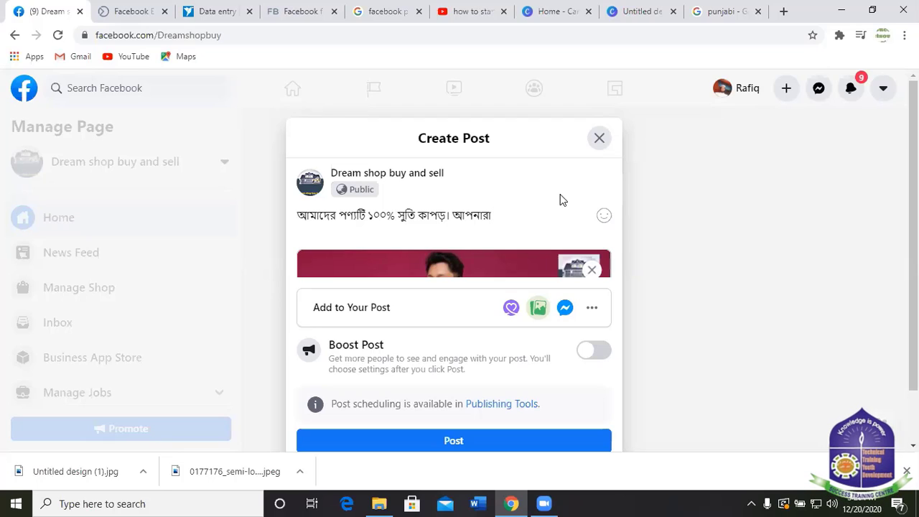
text( কাপ)
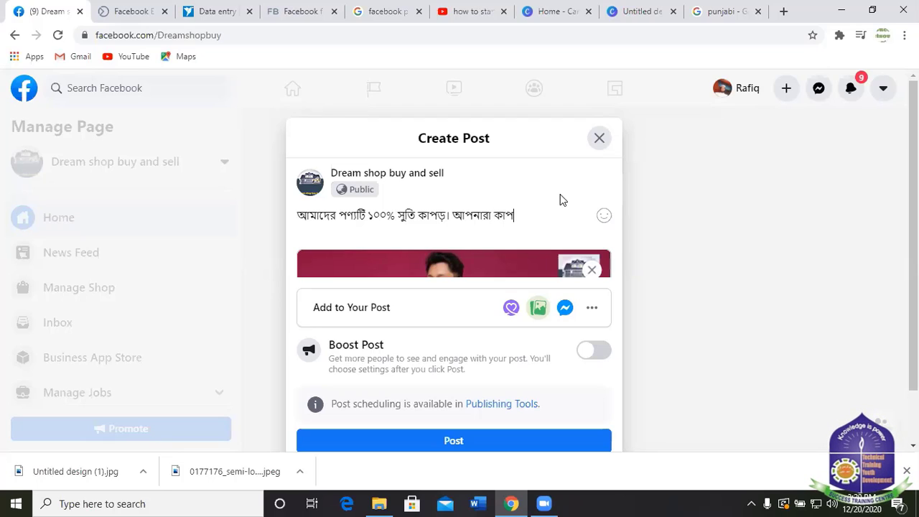
text(ড়)
text(টি)
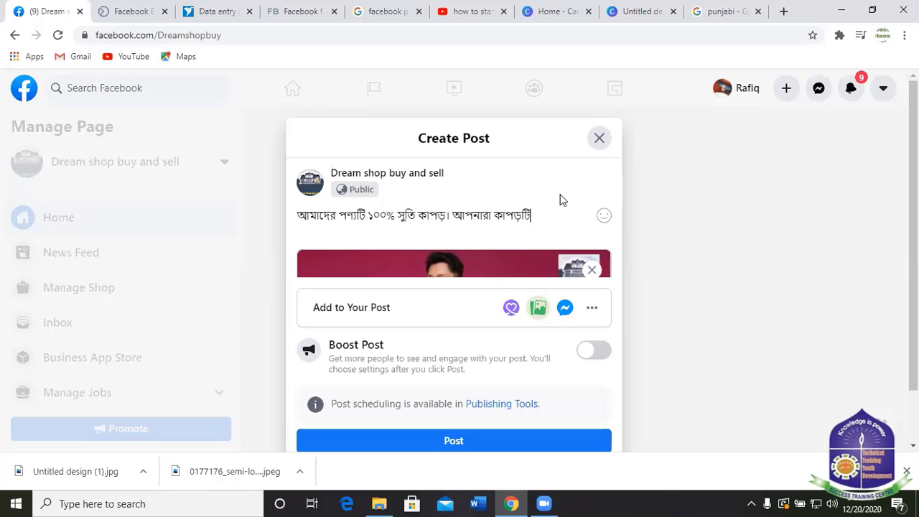
text( বা)
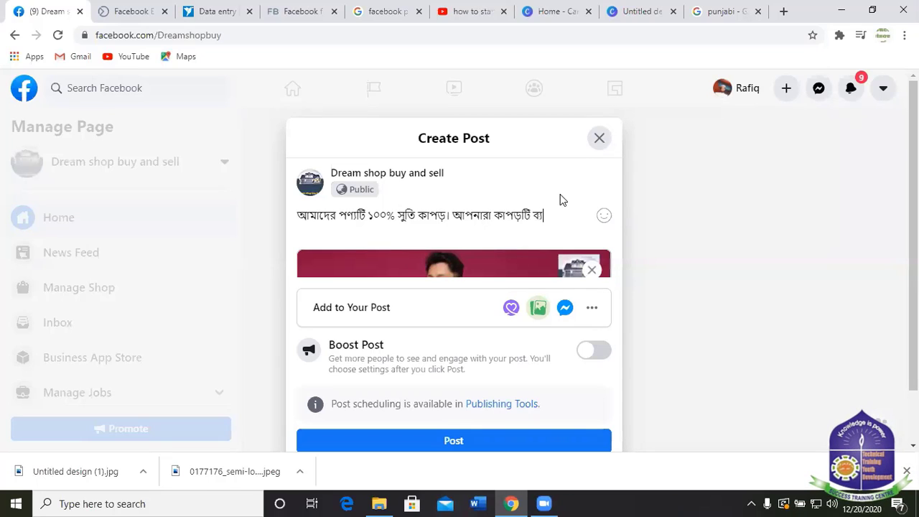
key(BackSpace)
text(্যবহার )
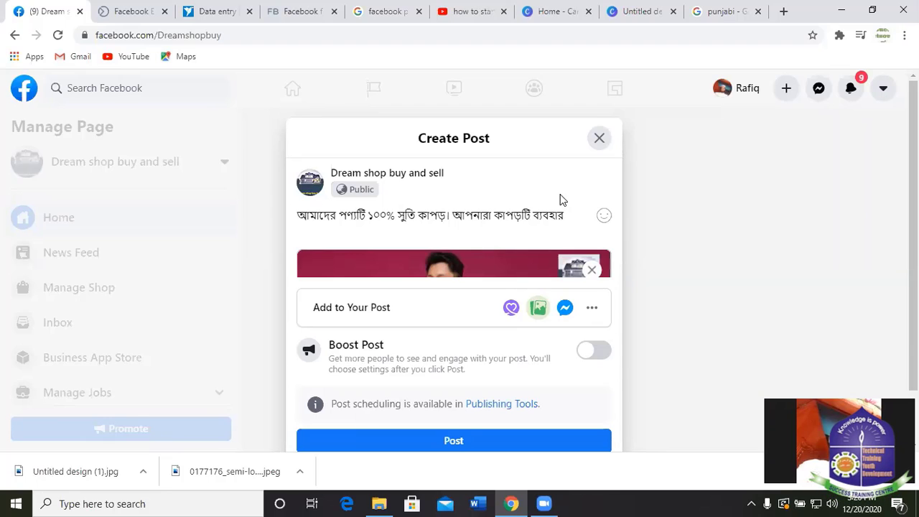
text(করে)
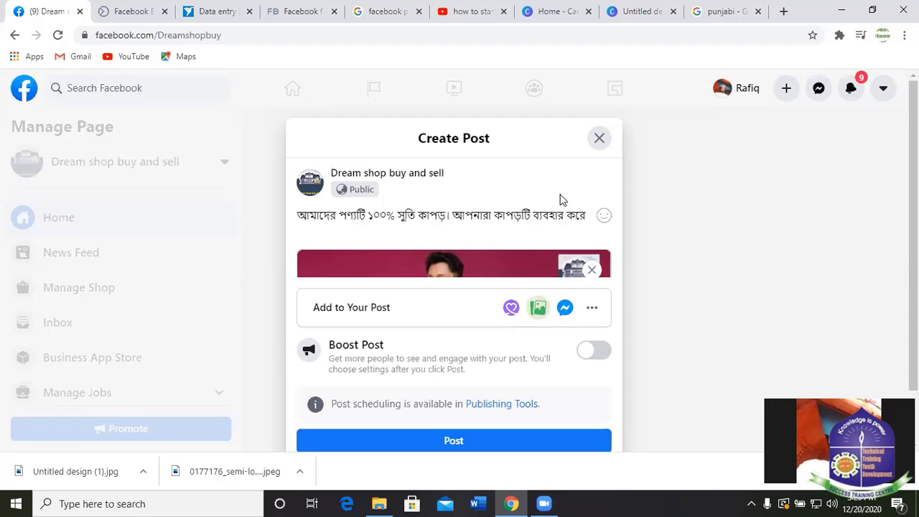
text(ম)
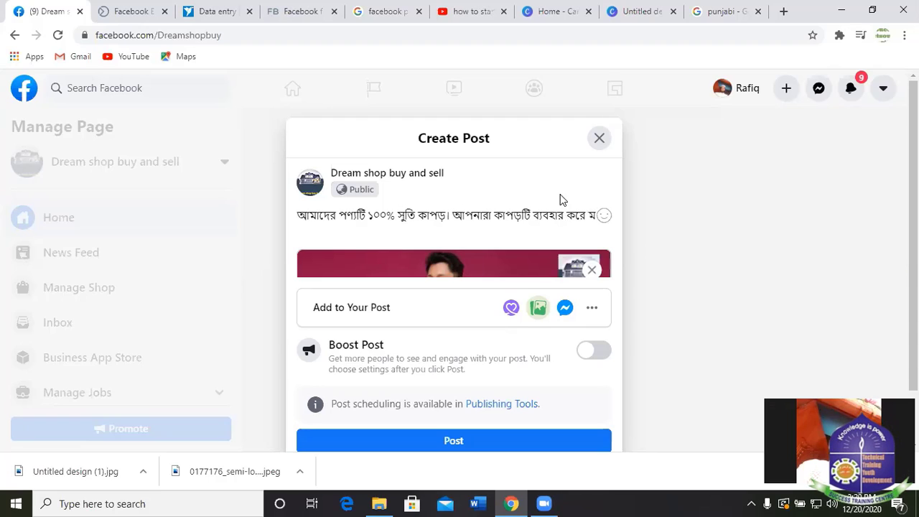
text(জা)
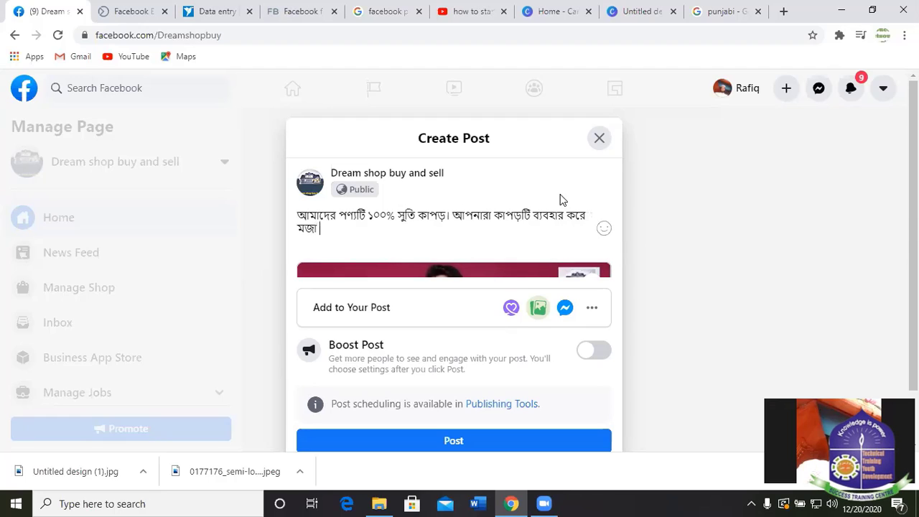
text( পাবেন)
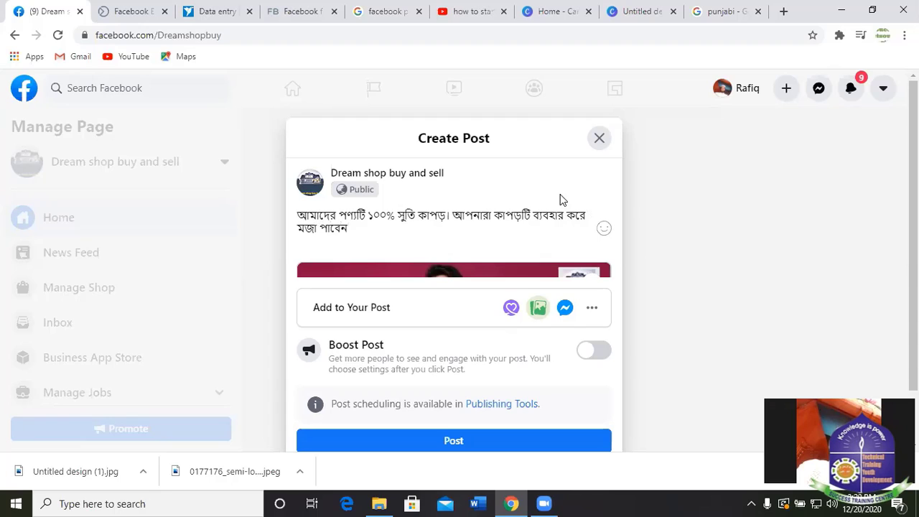
text(।)
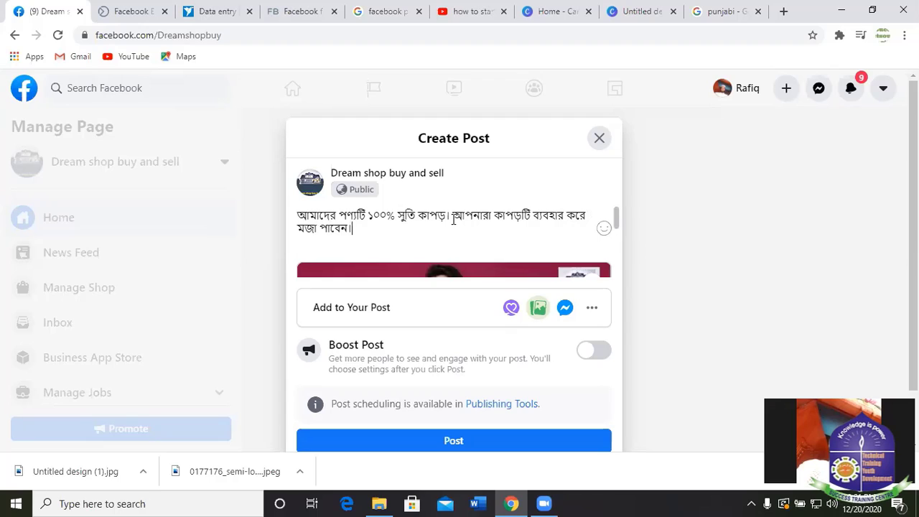
Continue the caption with 'আপনি চাইলে'.
click(451, 217)
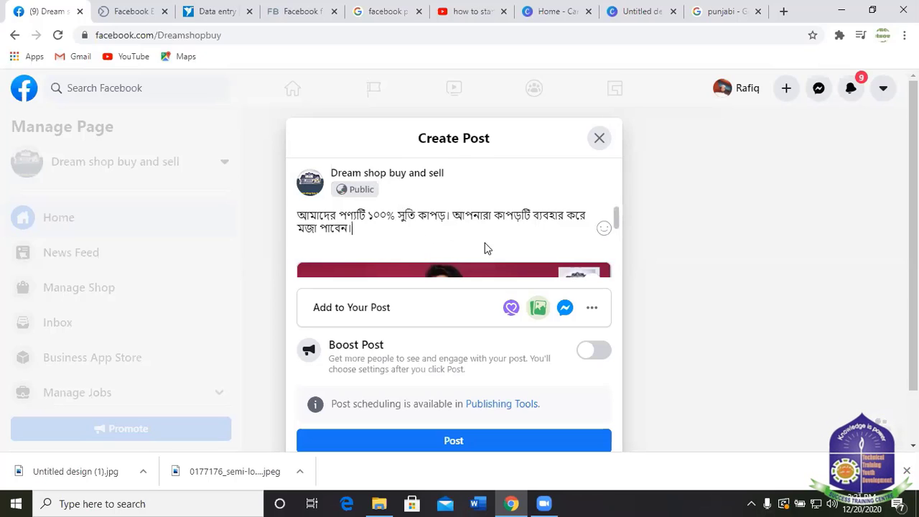
text(আপ)
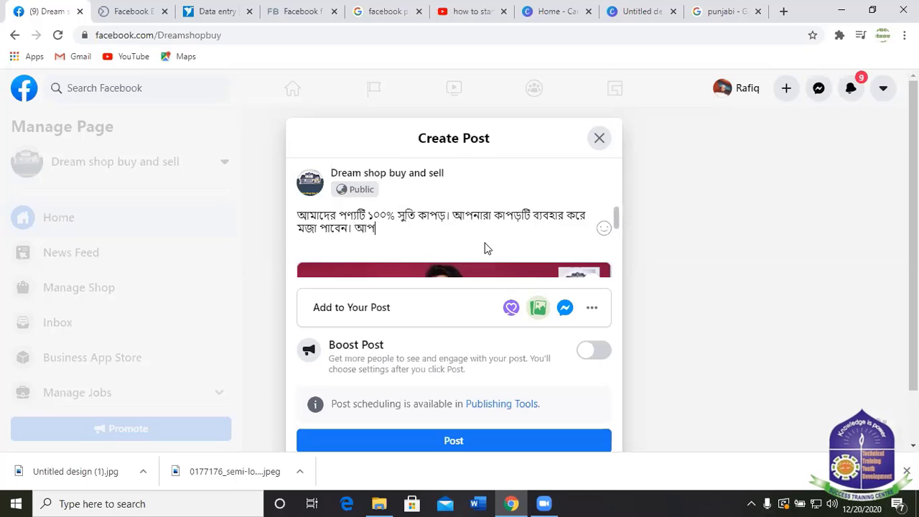
text(নি চ)
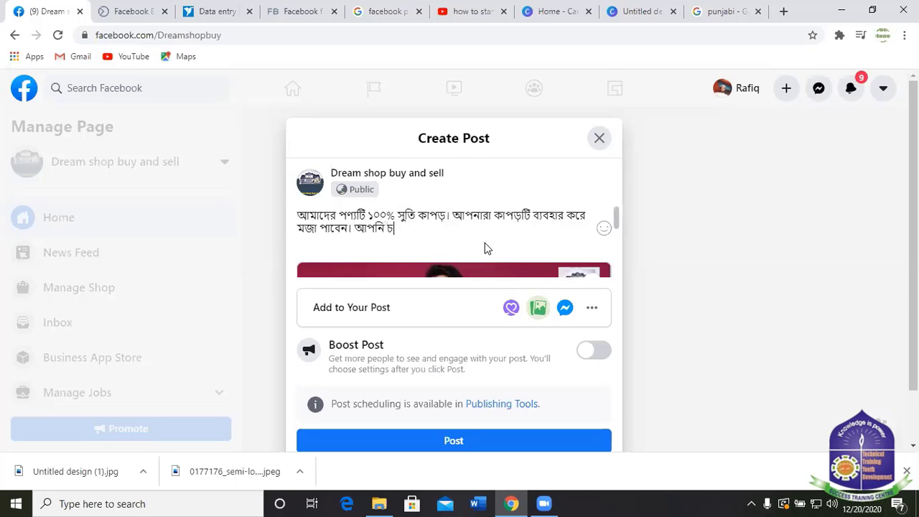
text(াইলে)
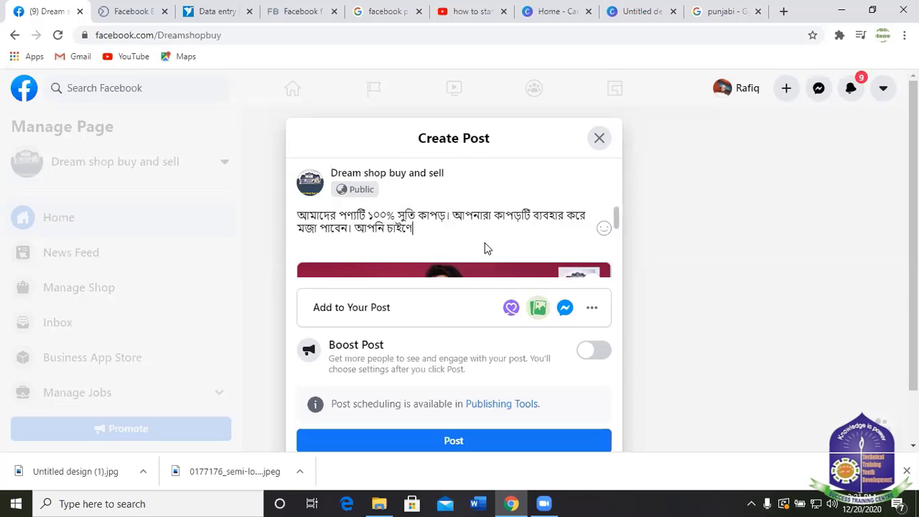
key(BackSpace)
key(BackSpace)
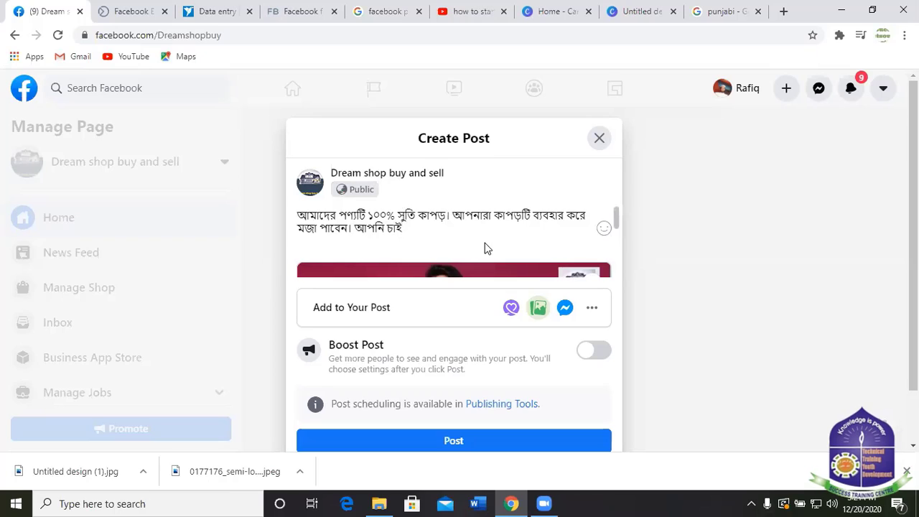
text(লে)
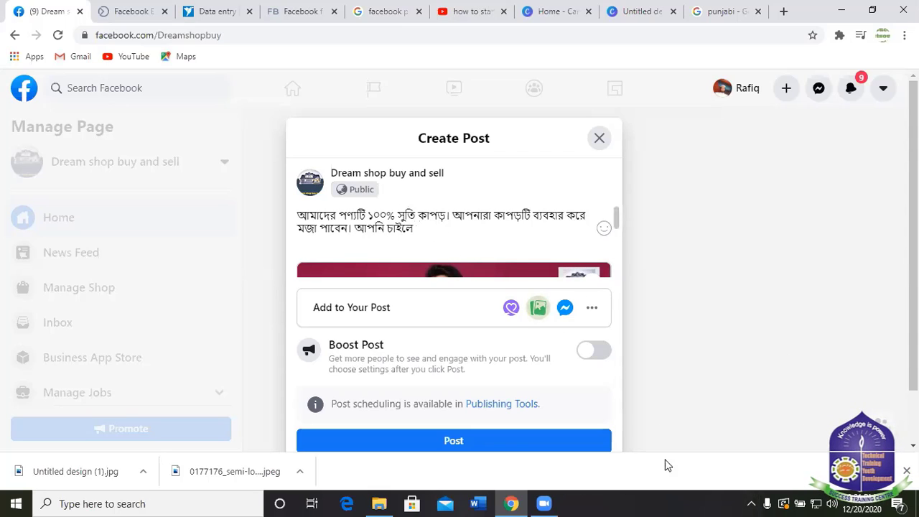
Switch to English, type Dreamshopbuysell, fix typos, and prefix # to form #Dreamshopbuysell.
click(751, 504)
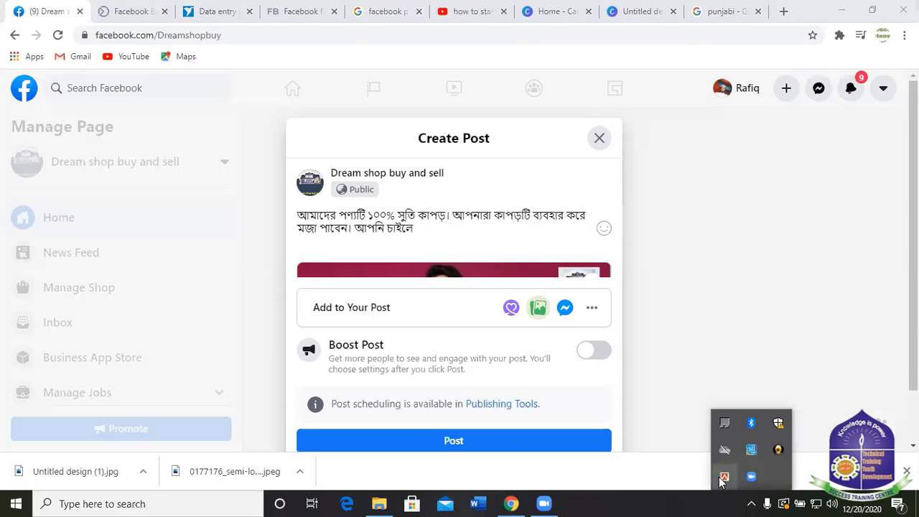
click(422, 230)
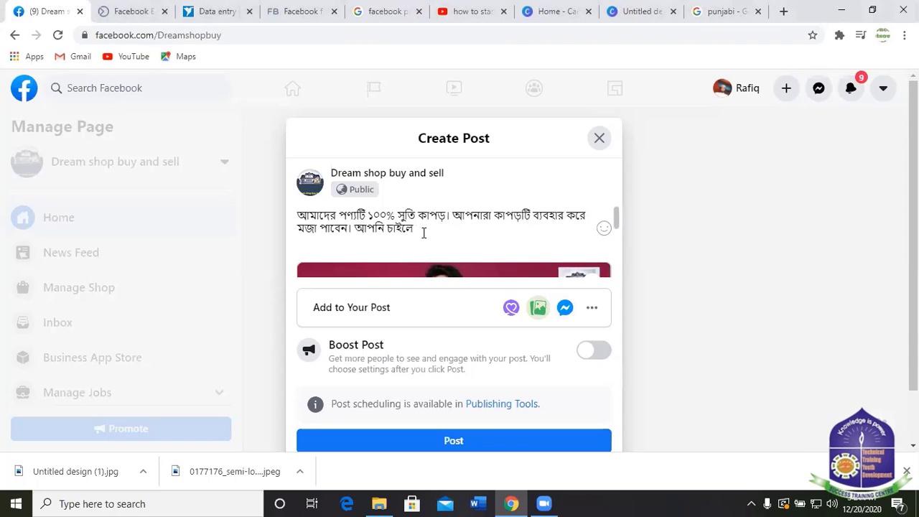
text(D)
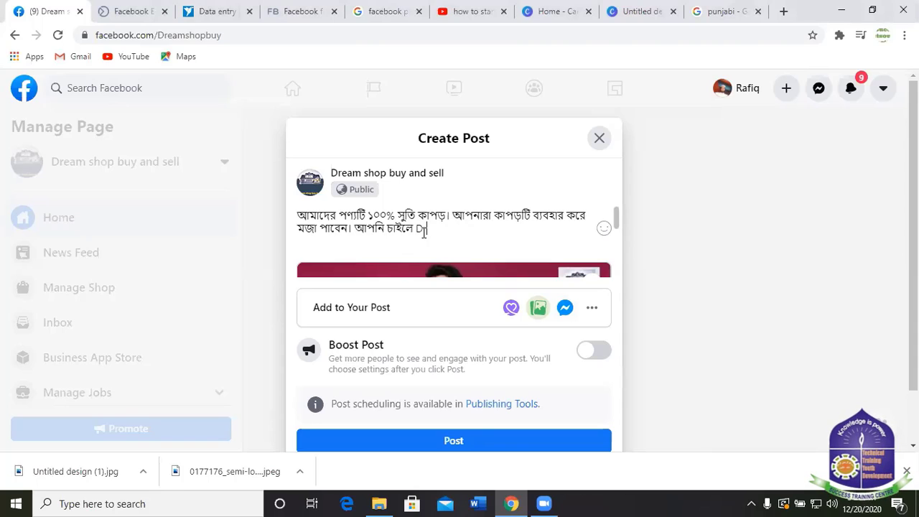
text(ream)
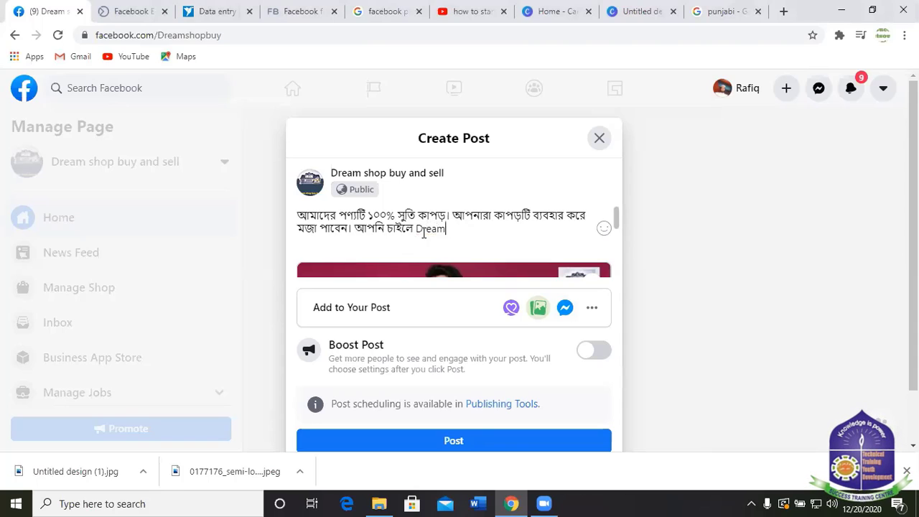
mouse_move(539, 281)
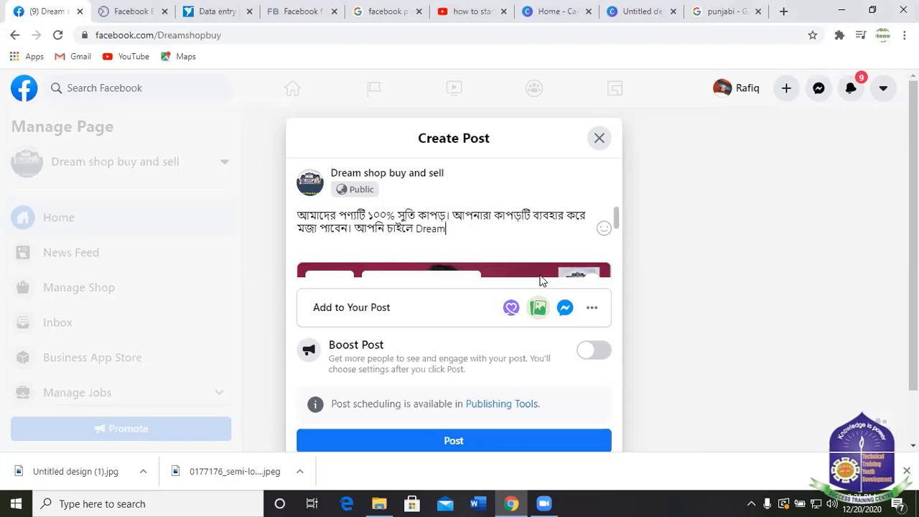
text(shop)
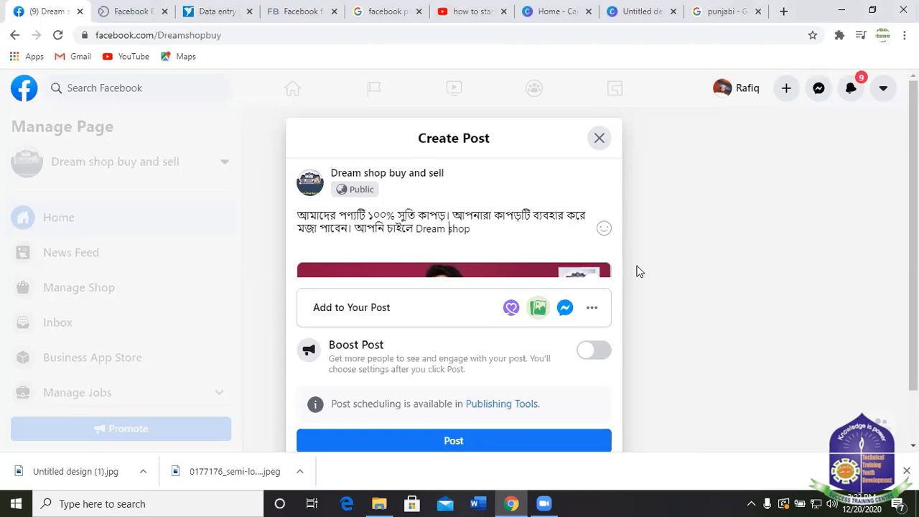
key(BackSpace)
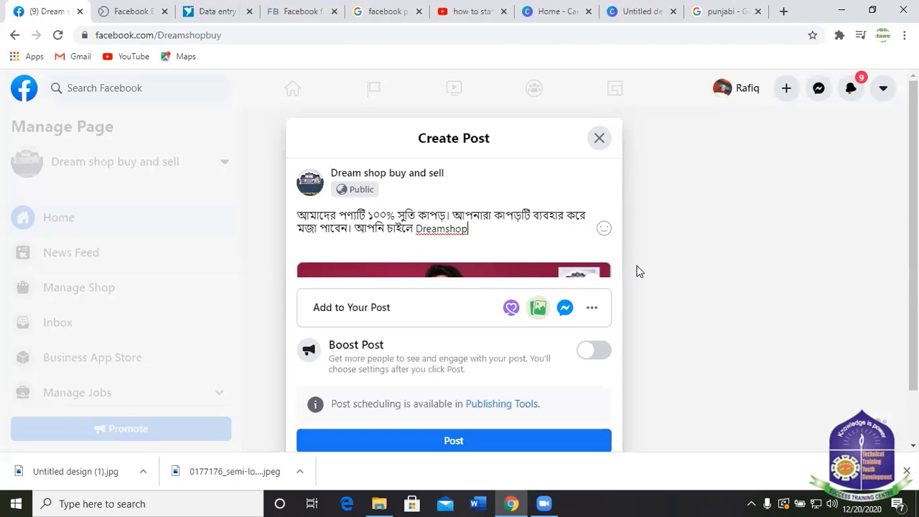
text(buy)
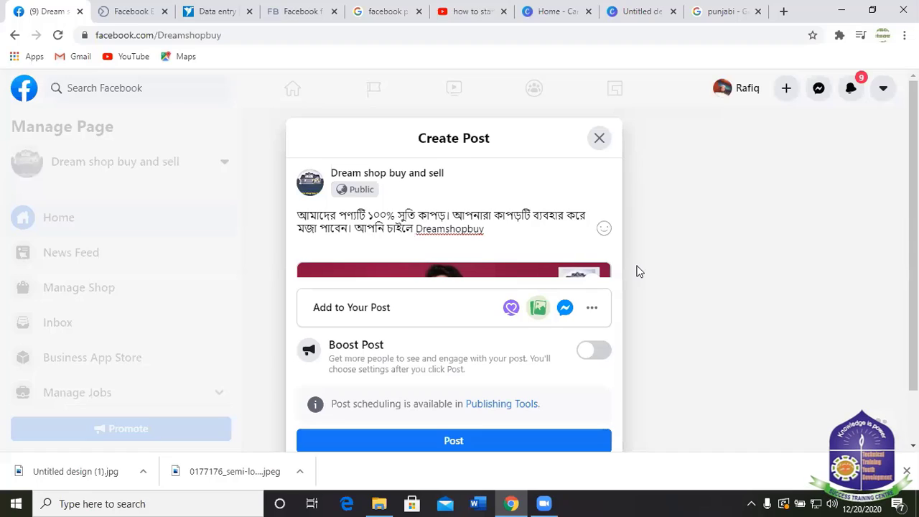
text(sel)
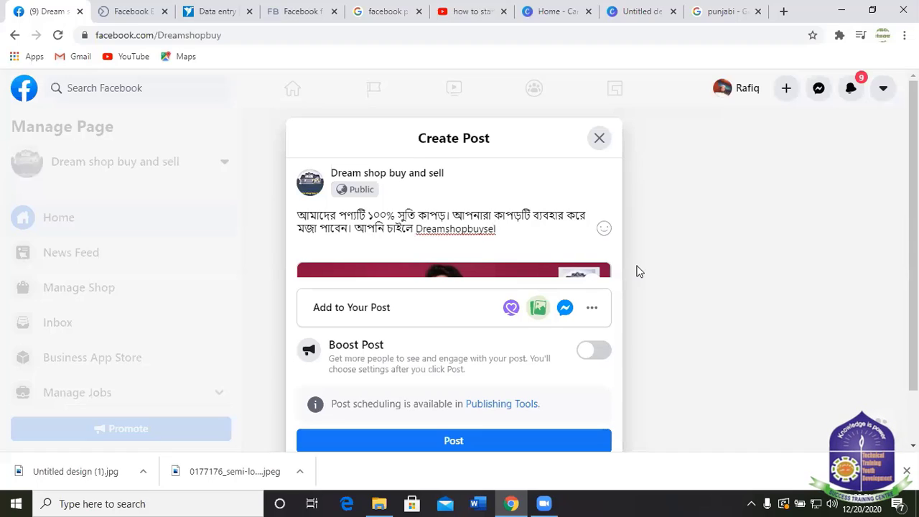
text(kl)
key(BackSpace)
text(l)
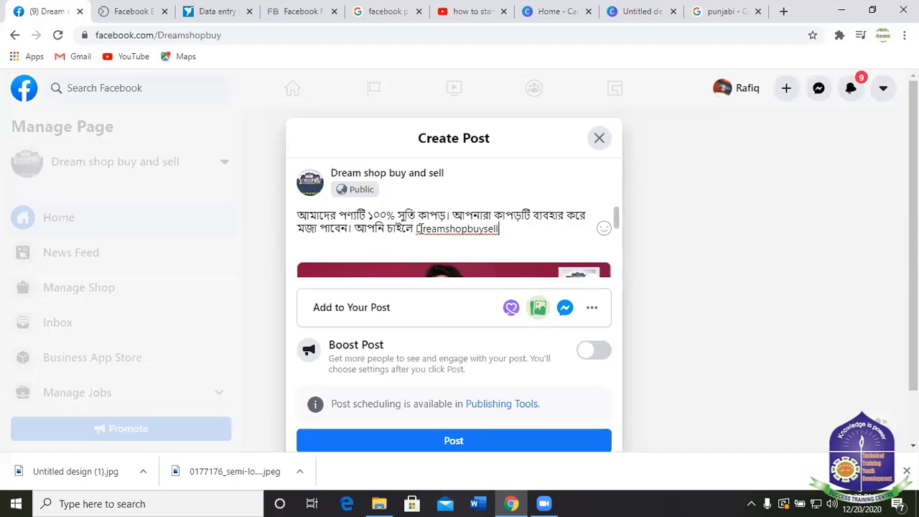
click(416, 228)
text(#)
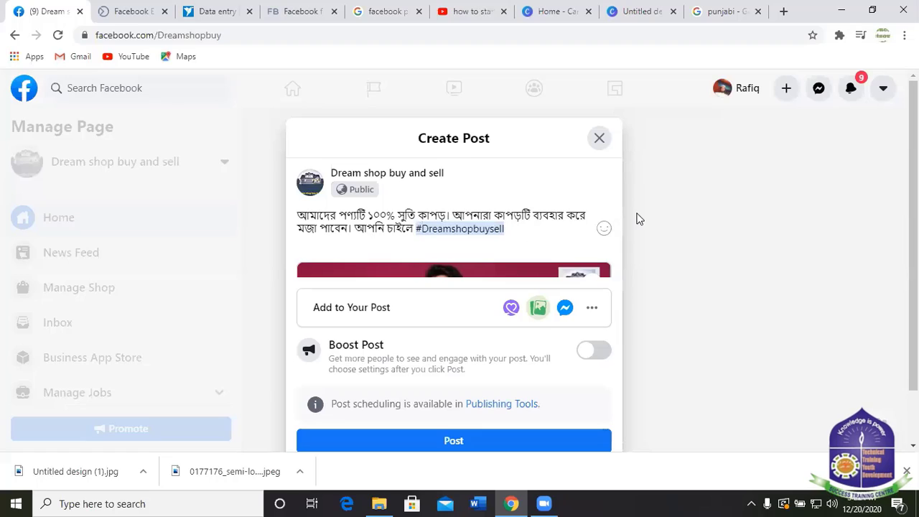
text( b)
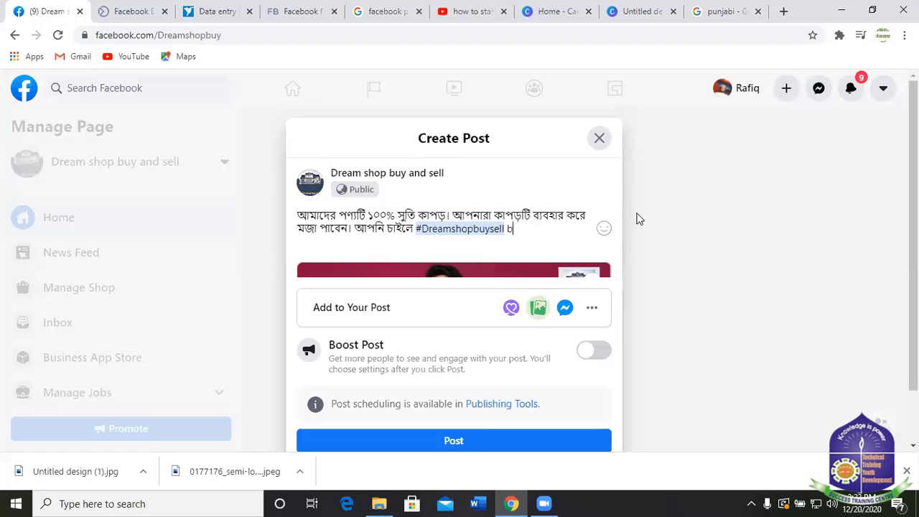
key(BackSpace)
key(BackSpace)
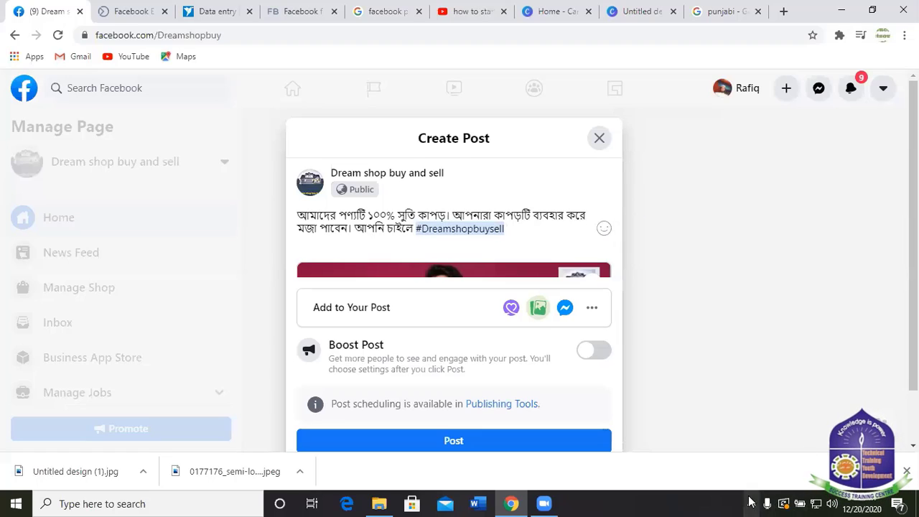
Switch back to Bangla and type 'থেকে আপনার পছন্দের পণ্য ক্রয়' after the hashtag.
click(751, 502)
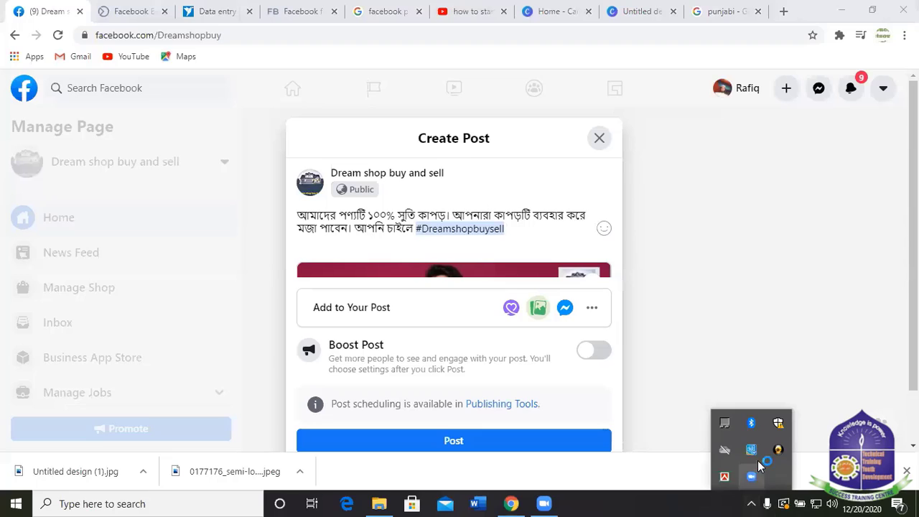
click(519, 228)
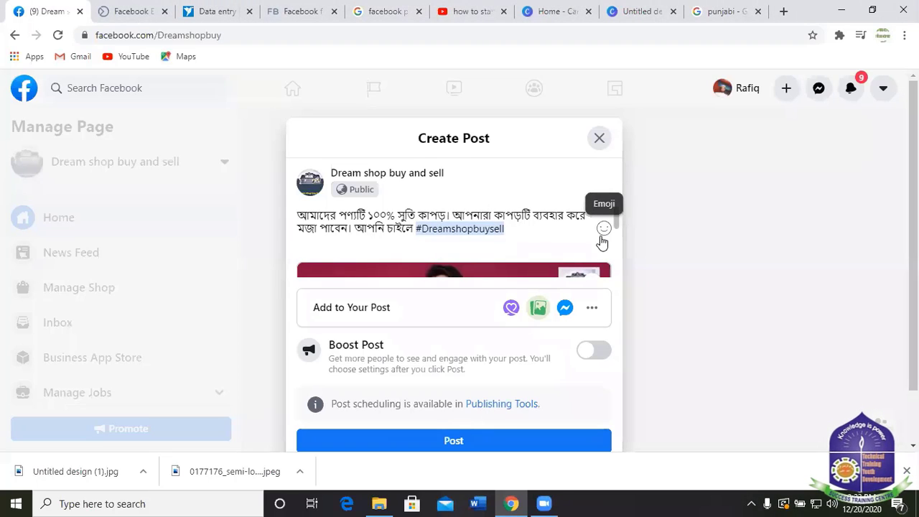
text(থে)
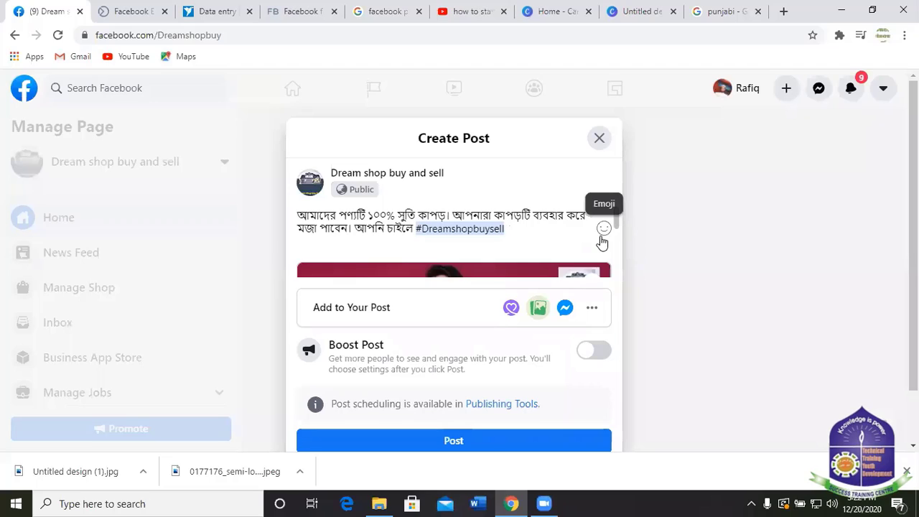
text(কে)
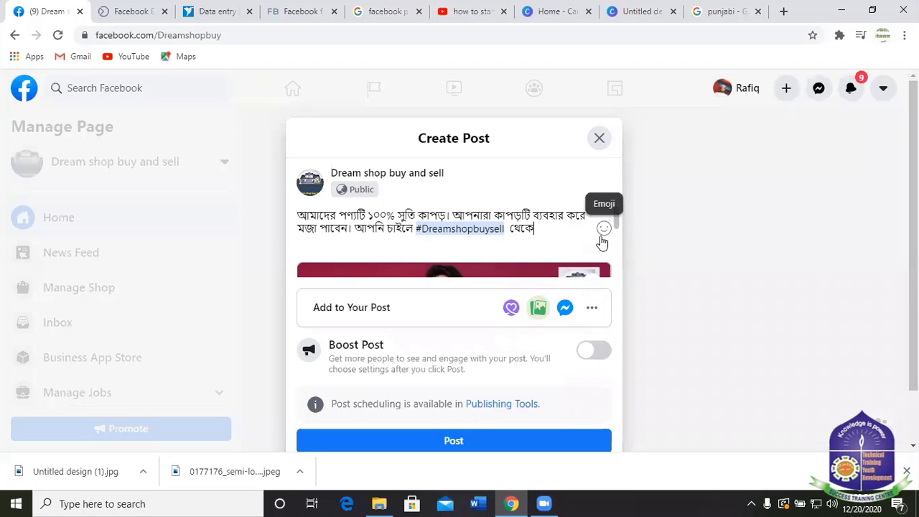
text( আপ)
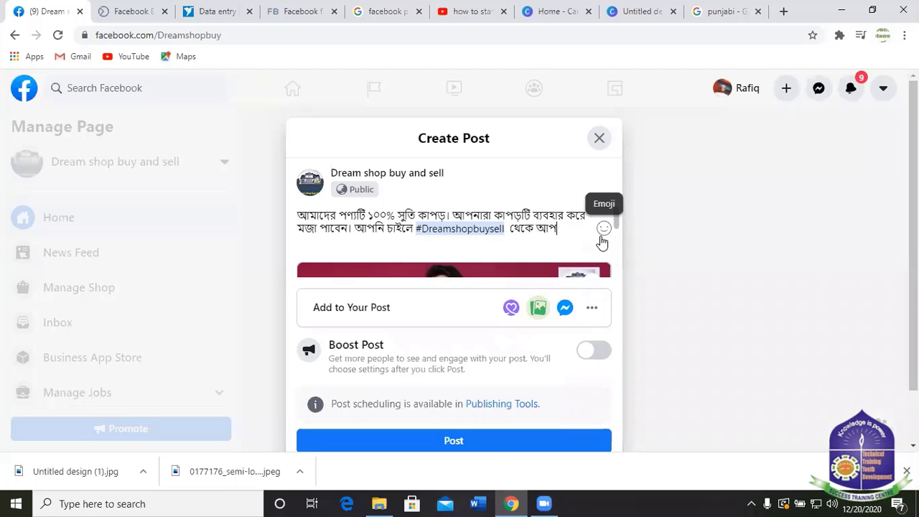
text(নার)
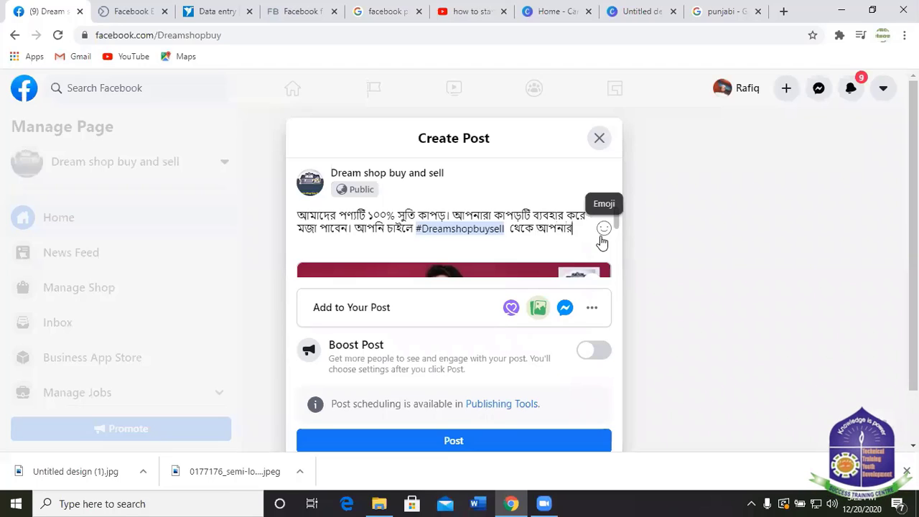
text( প)
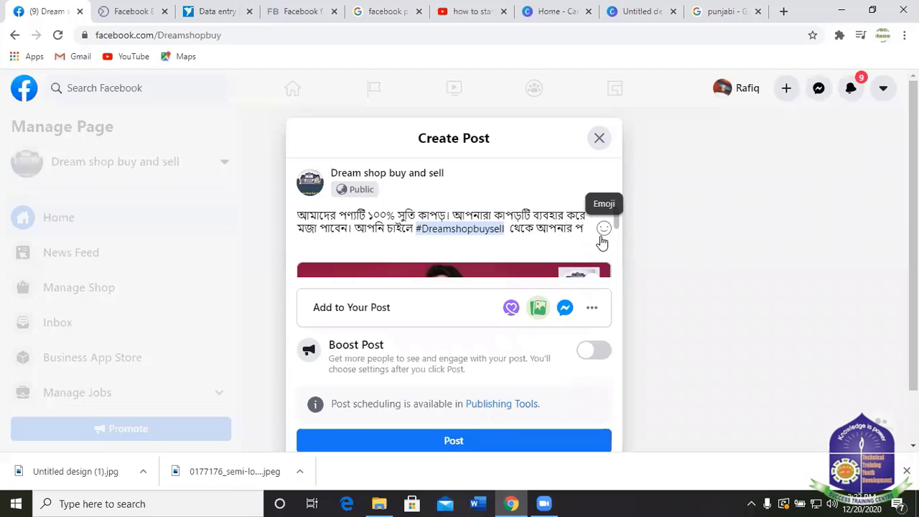
text(ছন্দের)
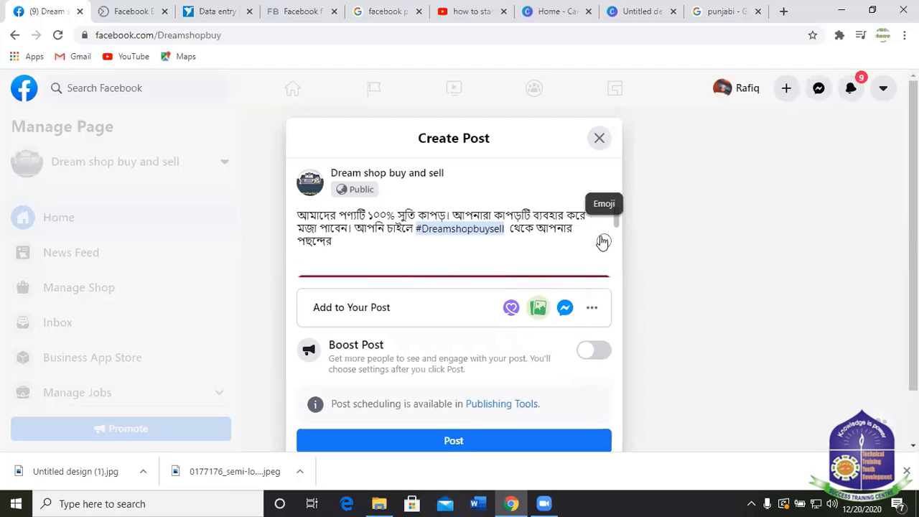
text( পণ)
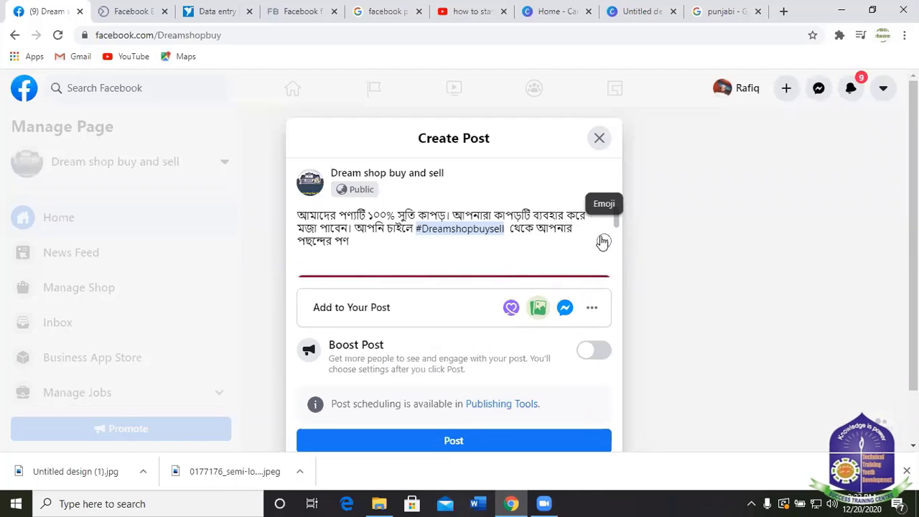
text(্য )
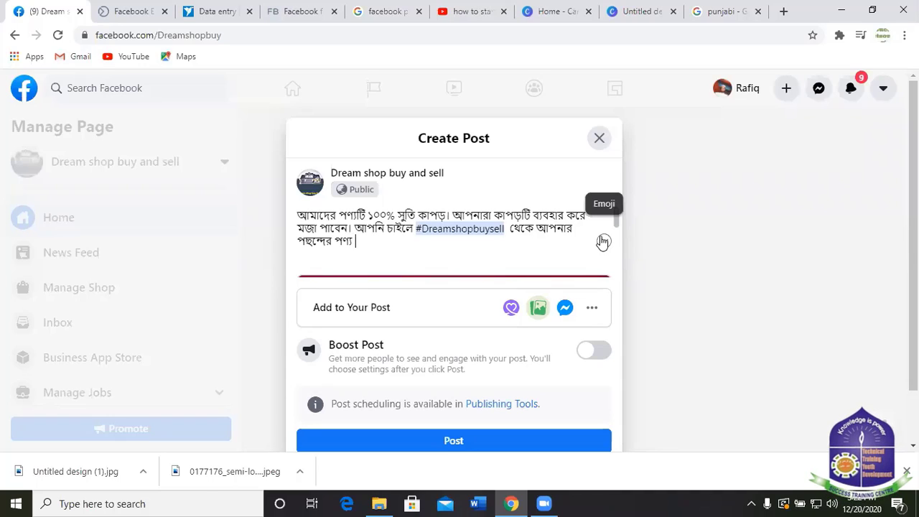
text(ক্রয়)
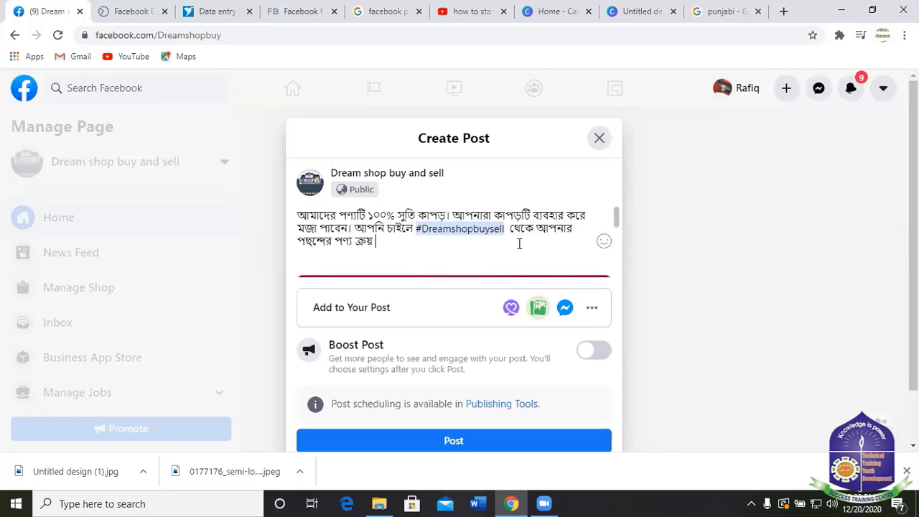
click(579, 229)
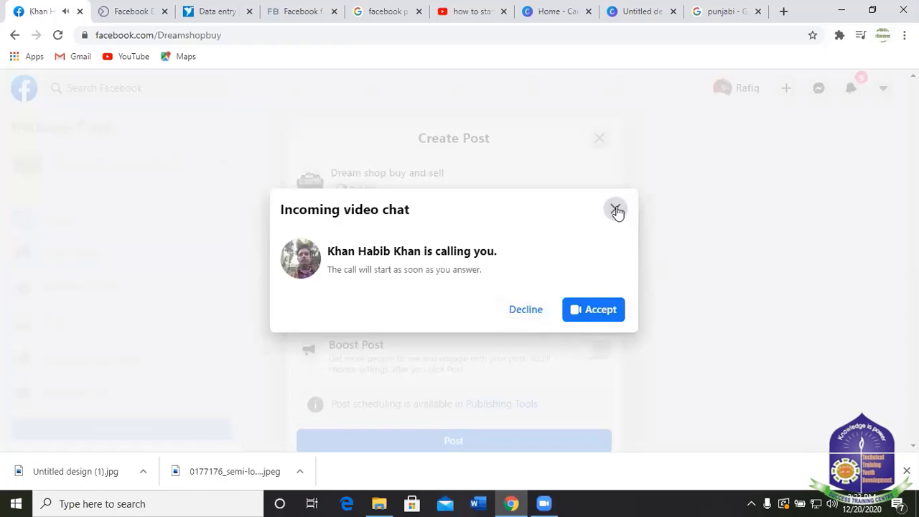
click(615, 209)
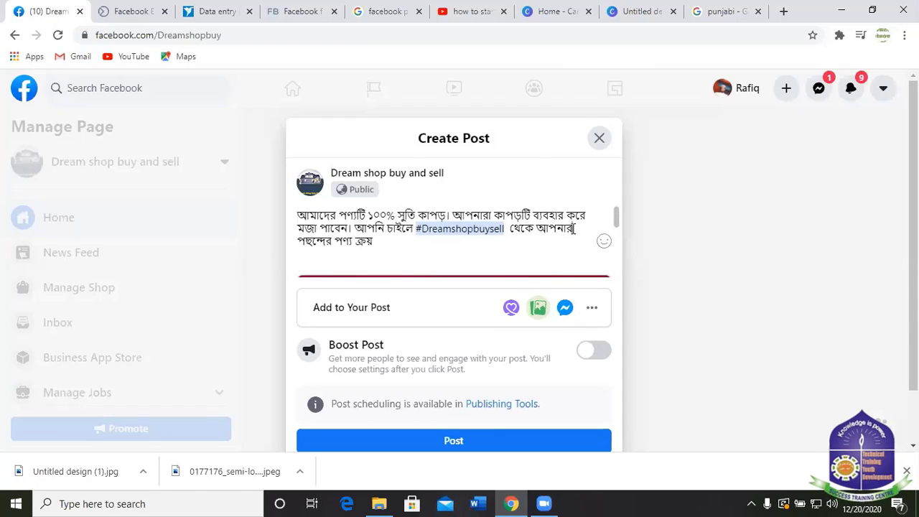
click(378, 244)
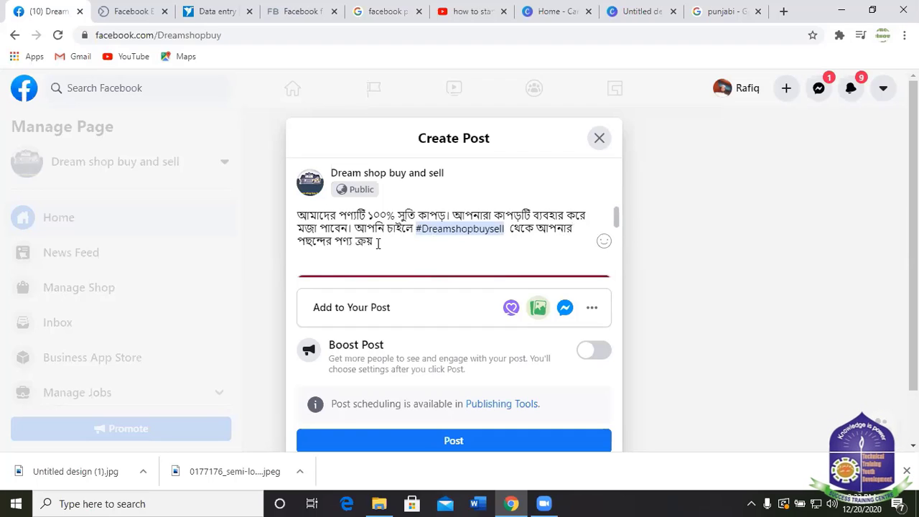
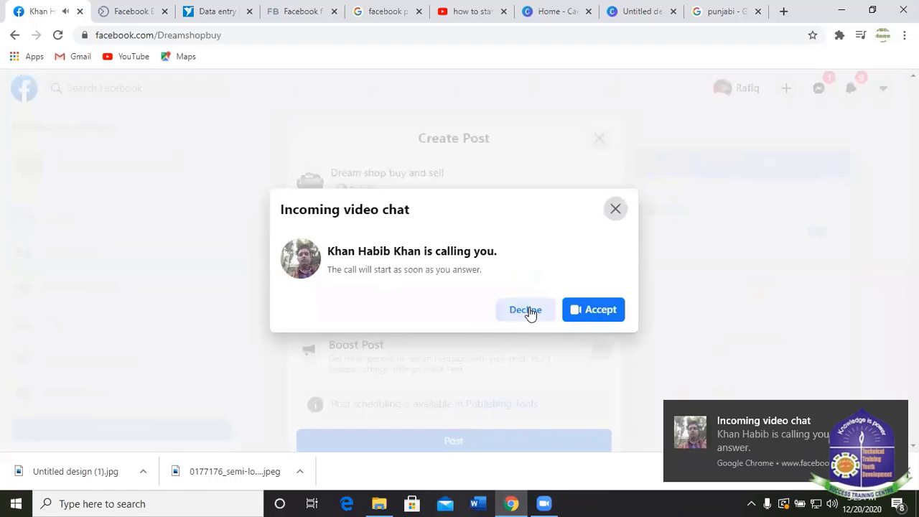
Decline the incoming Facebook video call to get back to the post draft.
click(528, 310)
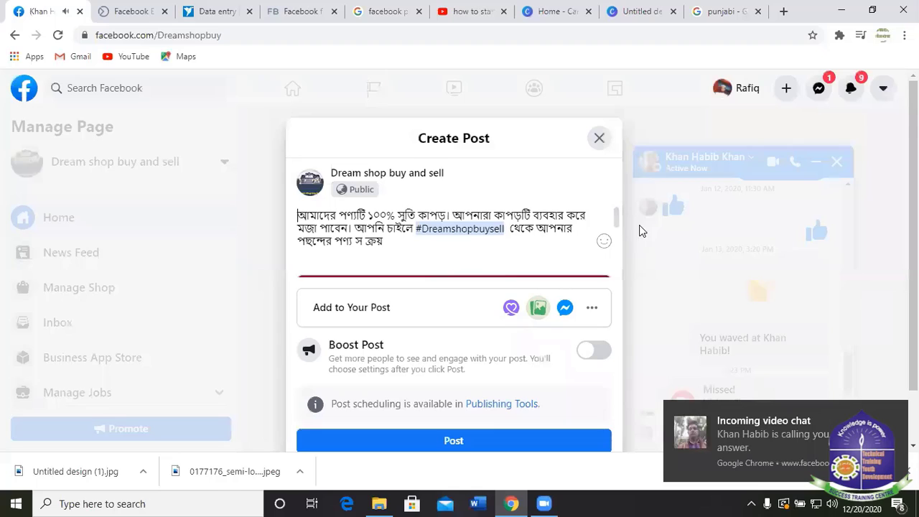
Insert 'স্বল্প মূল্যে' before 'ক্রয়' in the post text, correcting typos.
click(363, 240)
text(স)
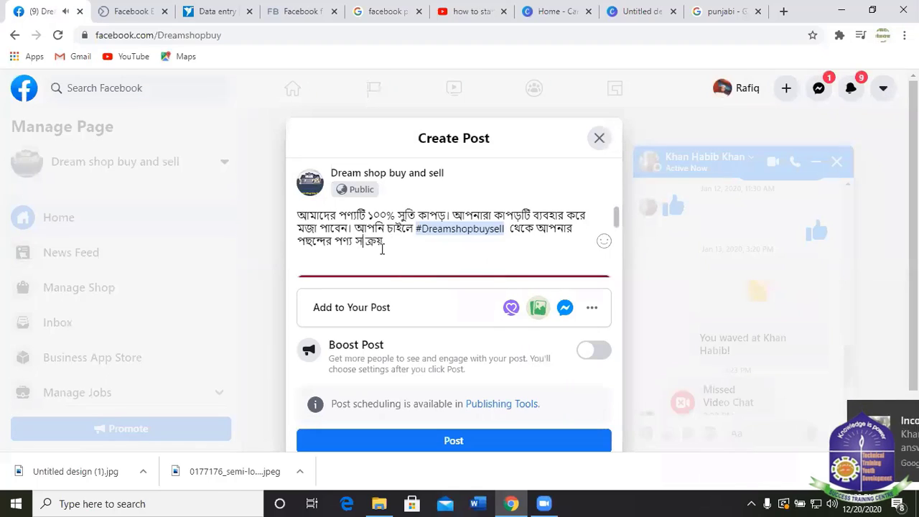
text(্ব)
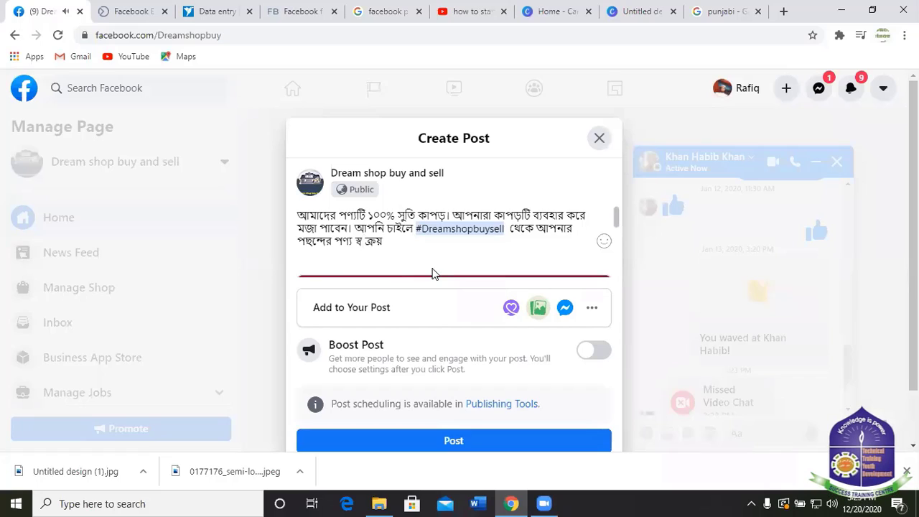
text(ল্প)
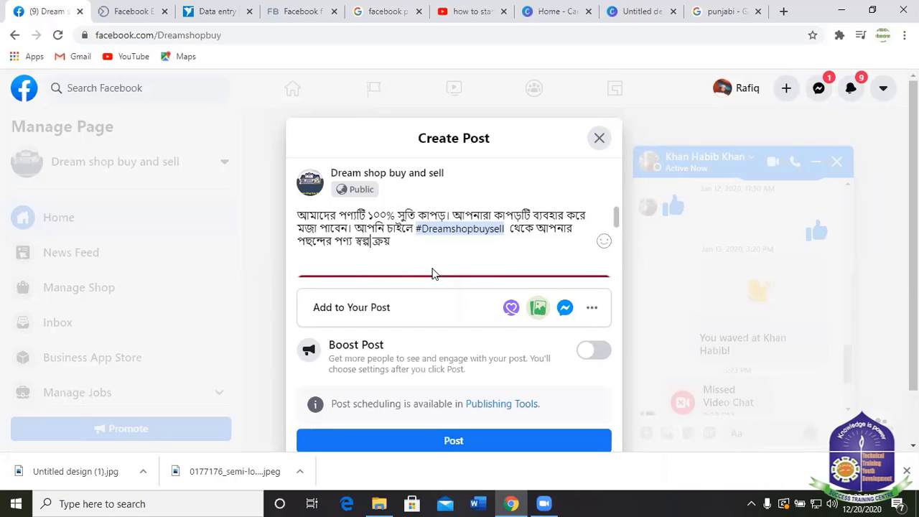
text( শ)
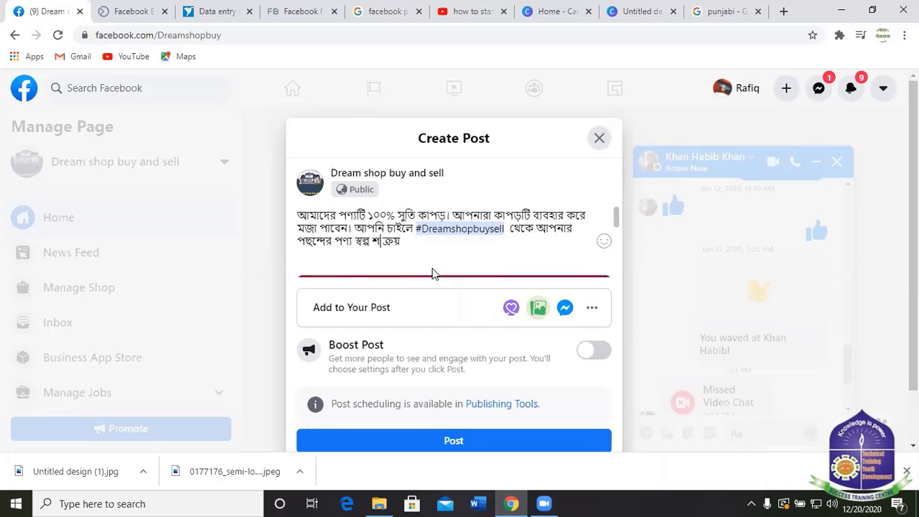
text(ুলে)
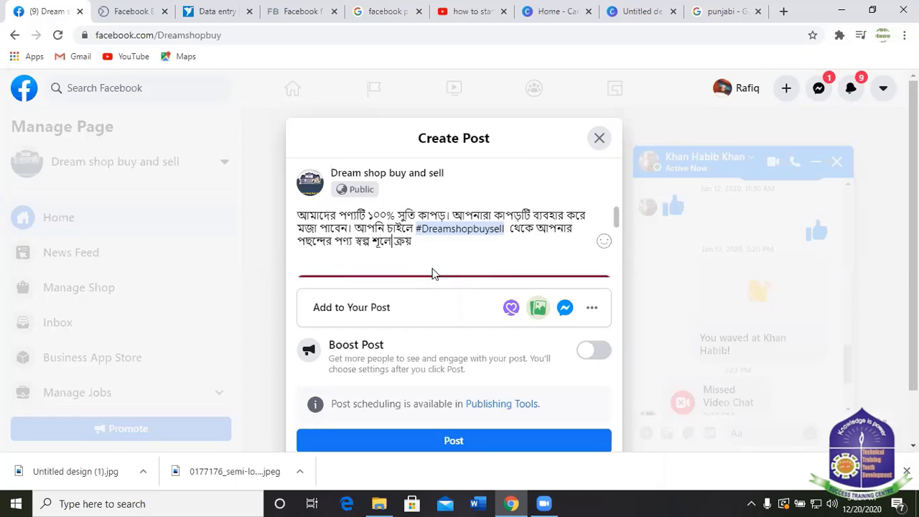
key(BackSpace)
key(BackSpace)
key(BackSpace)
key(BackSpace)
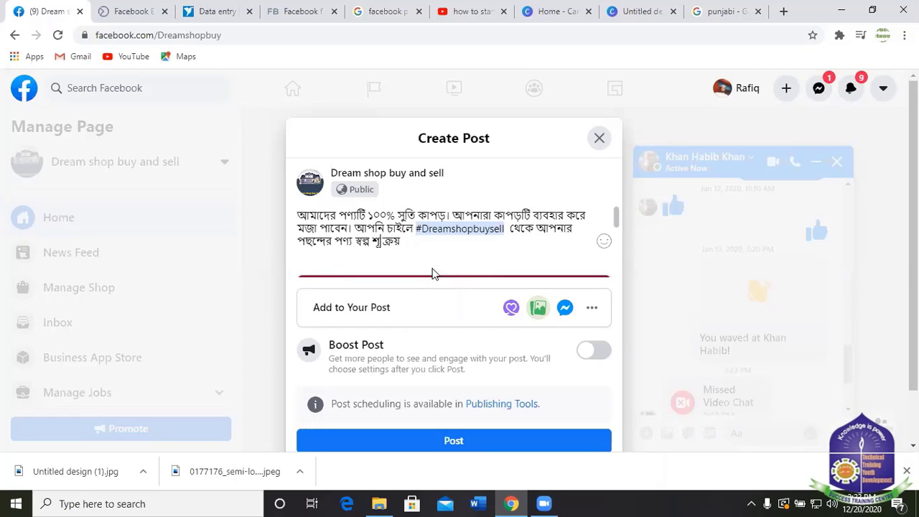
text(ম)
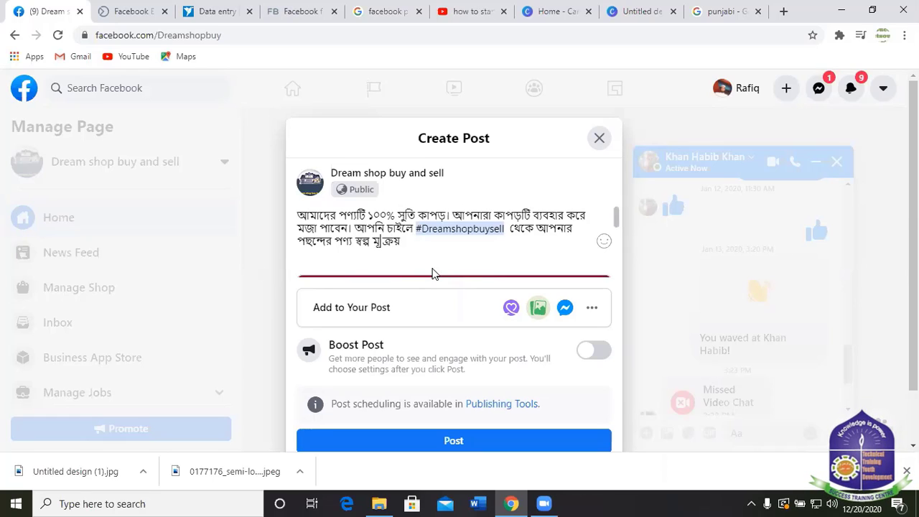
text(ূলে)
key(BackSpace)
text(্যে)
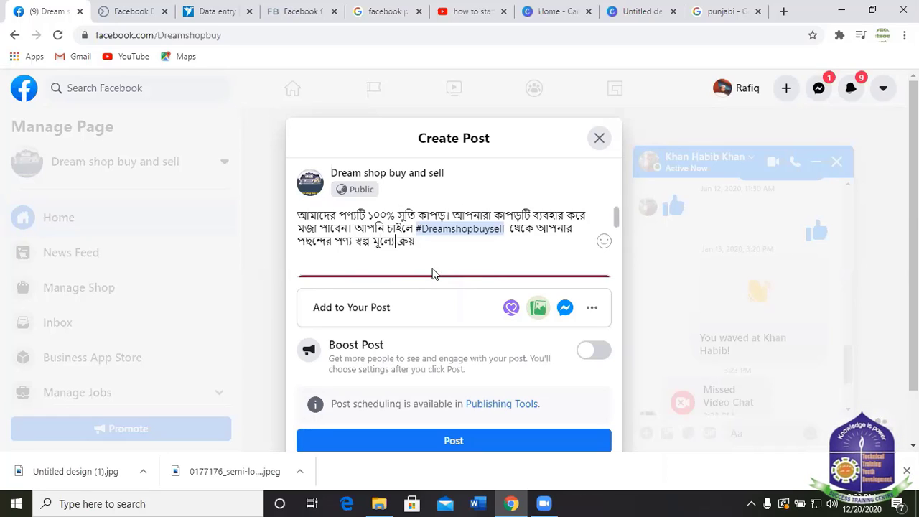
key(BackSpace)
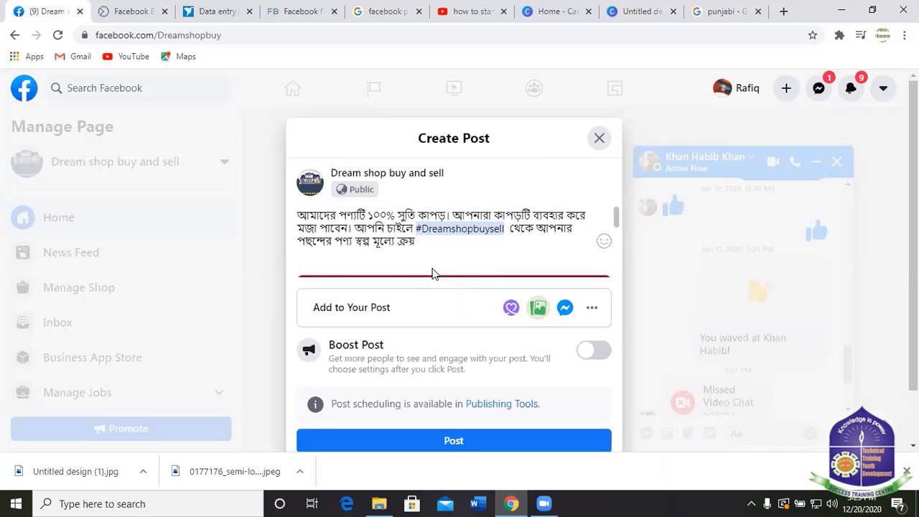
Append 'করতে পারবেন' to the end of the post text and start a new line.
key(End)
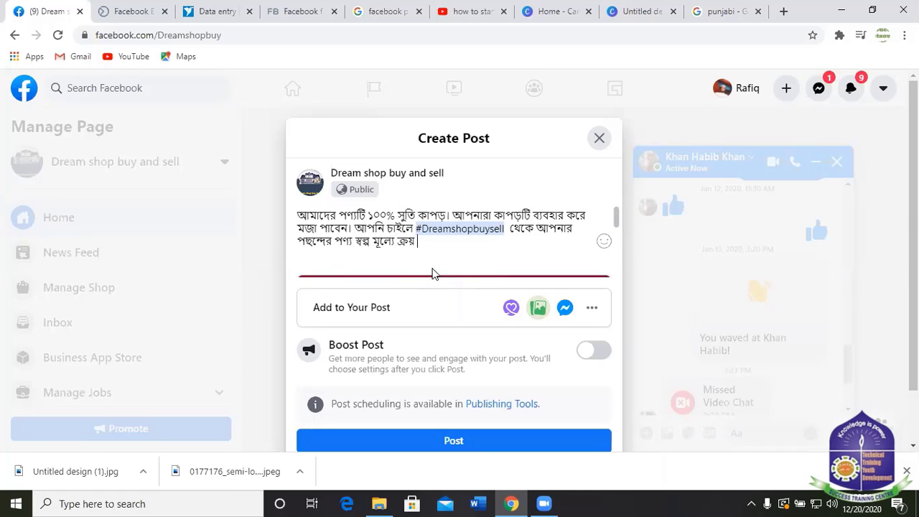
text(করতে)
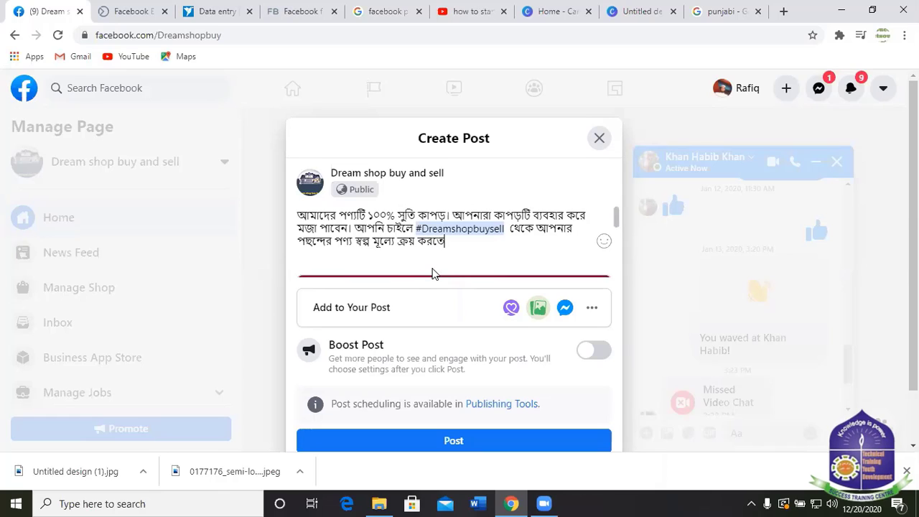
text( পারবেন।)
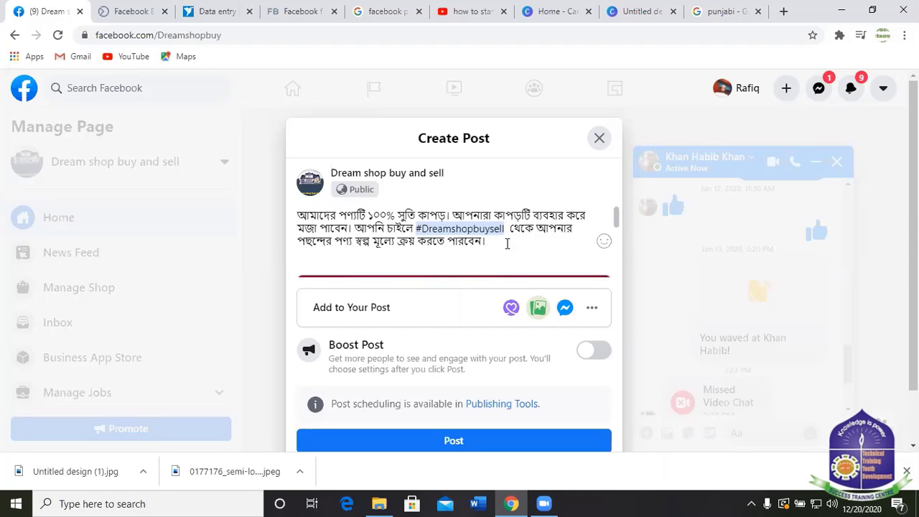
scroll(487, 246, down, 5)
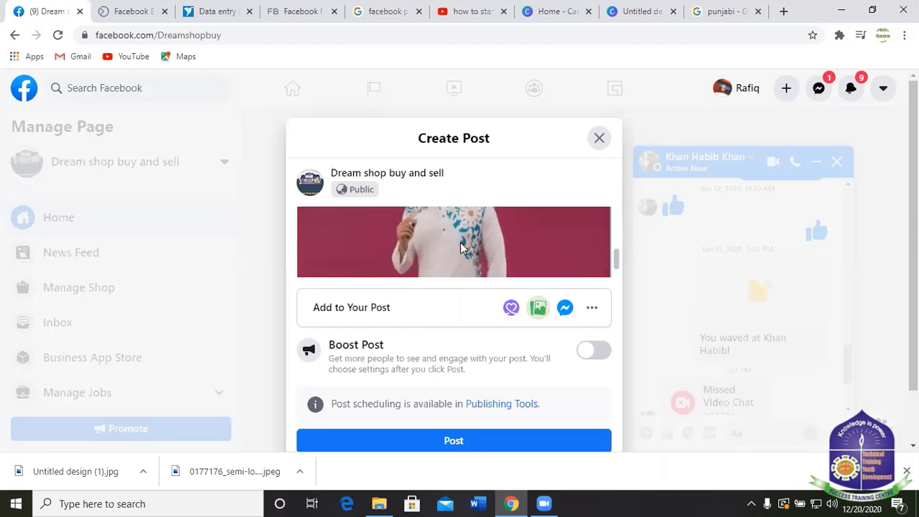
scroll(486, 251, up, 2)
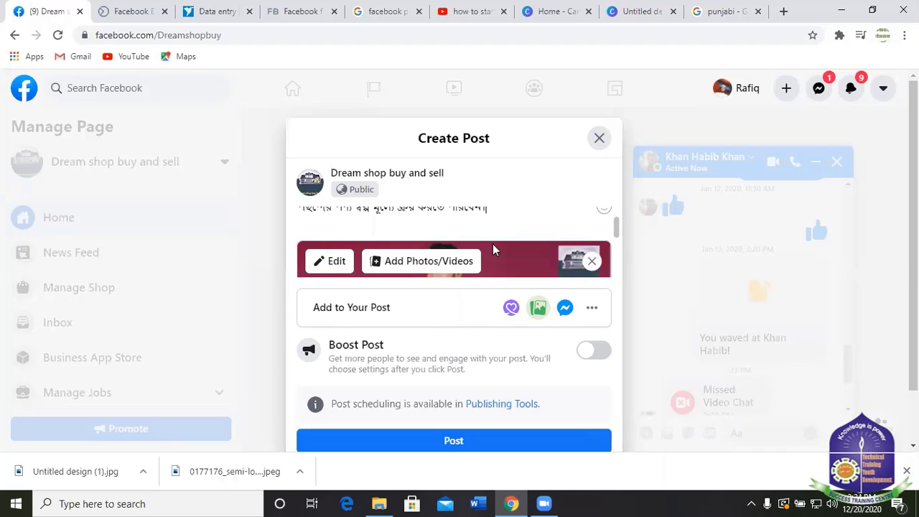
scroll(492, 250, down, 1)
scroll(504, 237, up, 3)
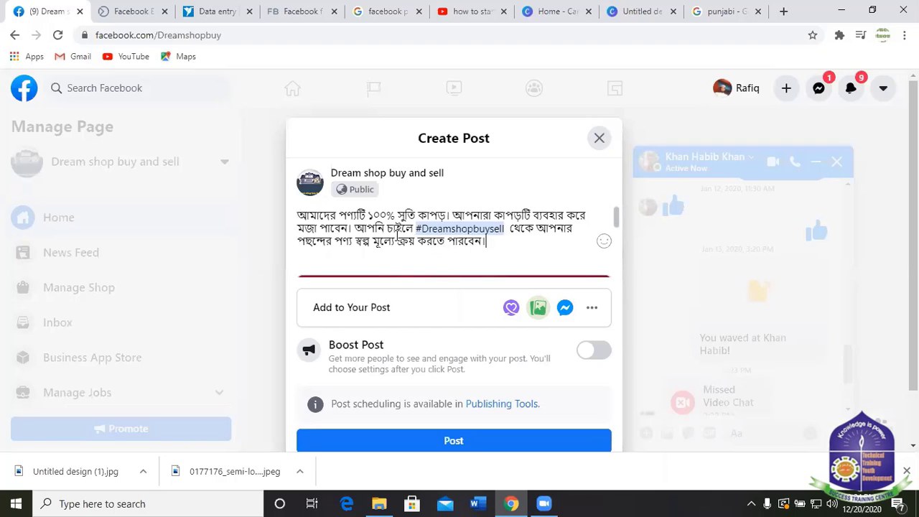
scroll(496, 240, down, 1)
scroll(523, 231, up, 1)
key(Return)
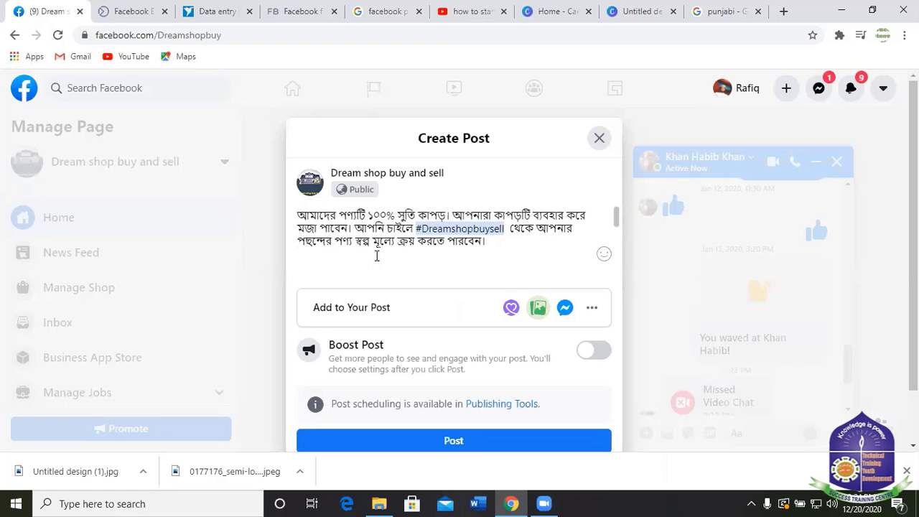
Switch to the Business Suite inbox and browse older customer conversations.
click(132, 13)
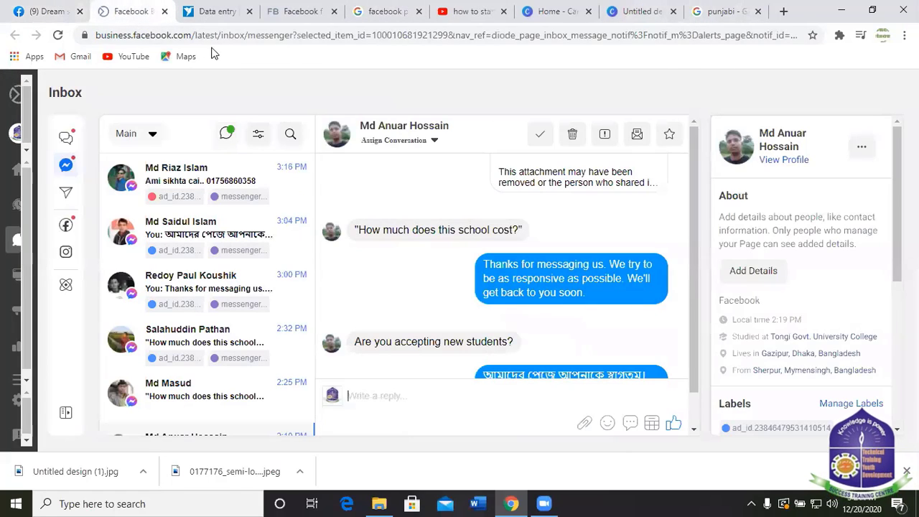
scroll(560, 287, down, 3)
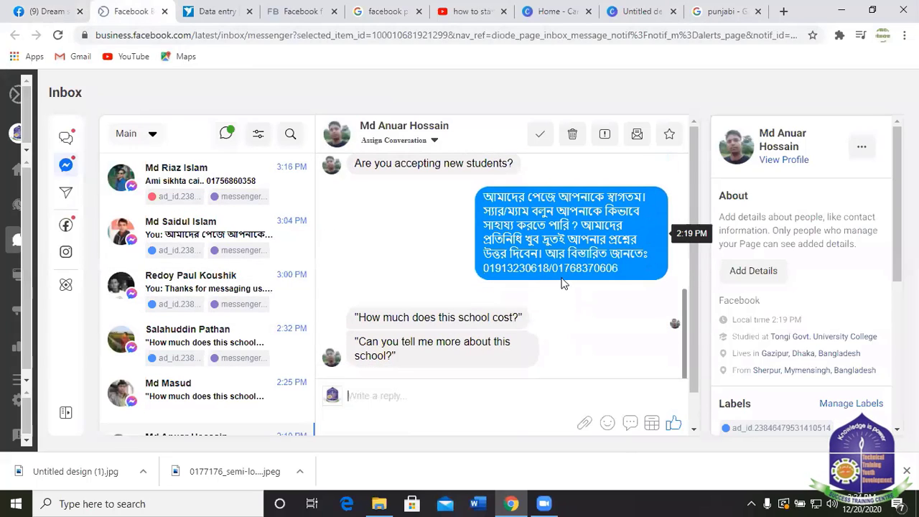
scroll(237, 323, down, 8)
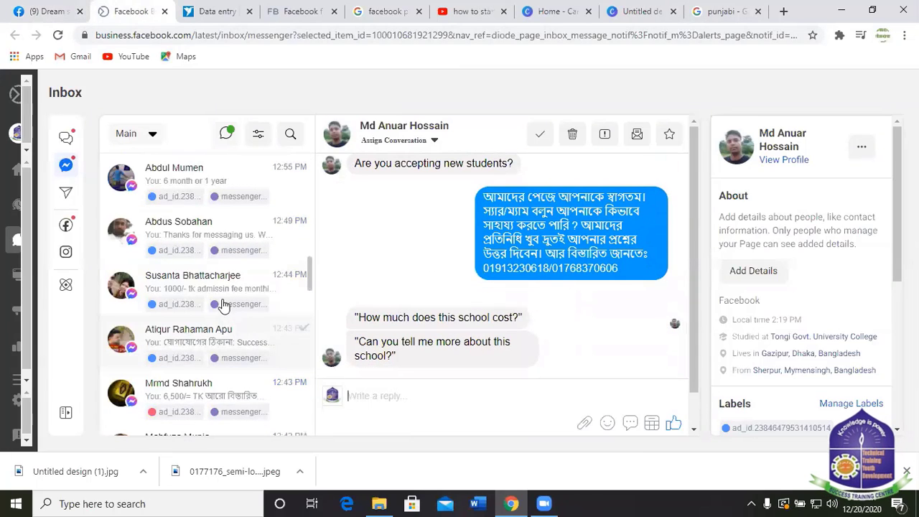
click(189, 241)
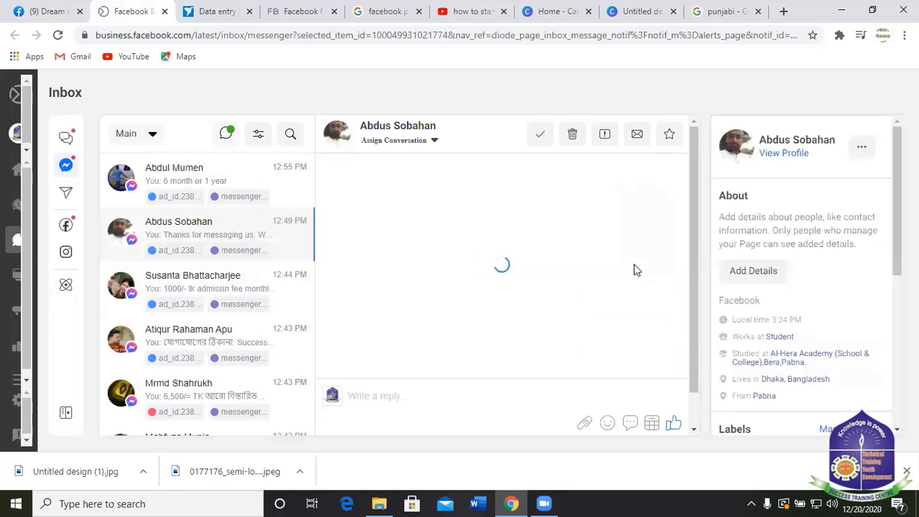
scroll(187, 370, down, 4)
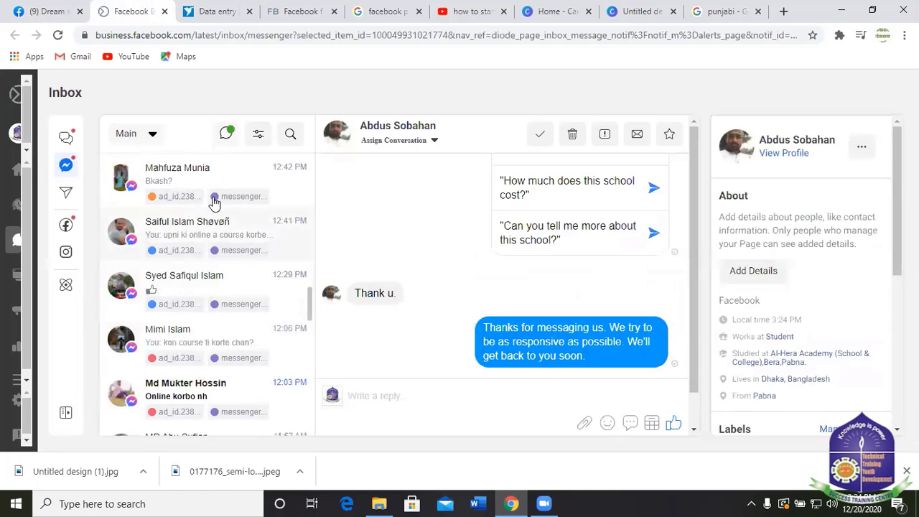
scroll(216, 320, down, 5)
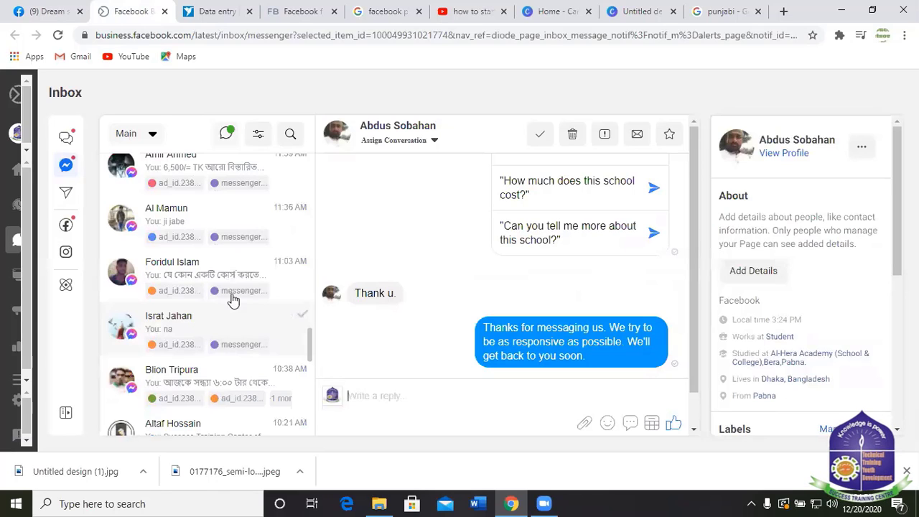
click(234, 301)
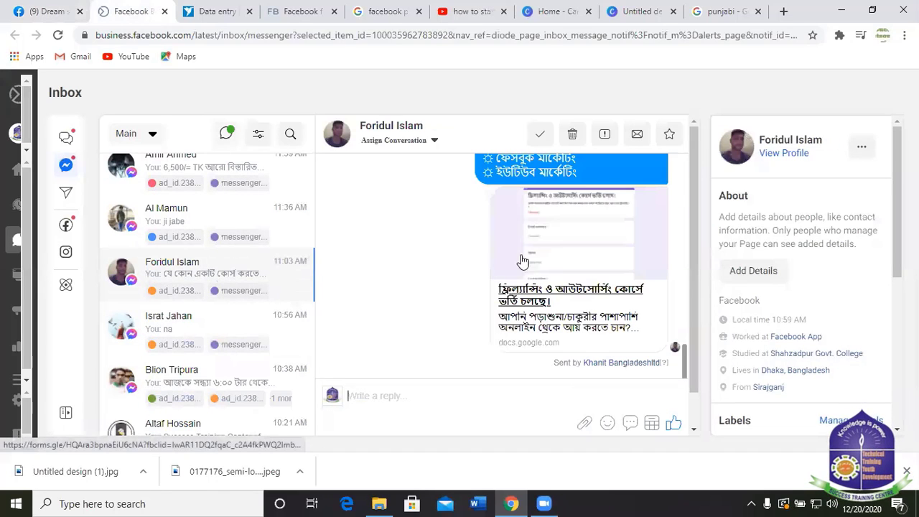
Open the conversation with the 6,500/= TK fee reply and select its full text.
scroll(386, 269, up, 8)
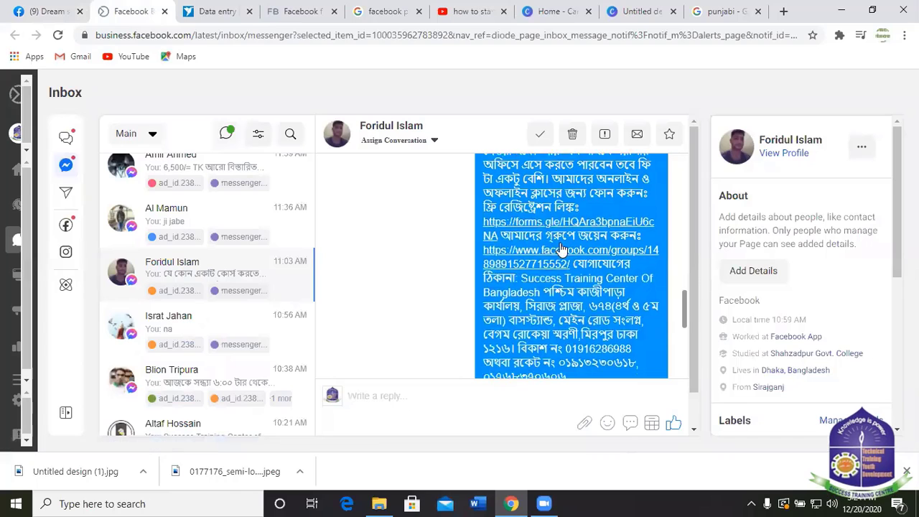
scroll(562, 249, down, 2)
scroll(283, 258, up, 2)
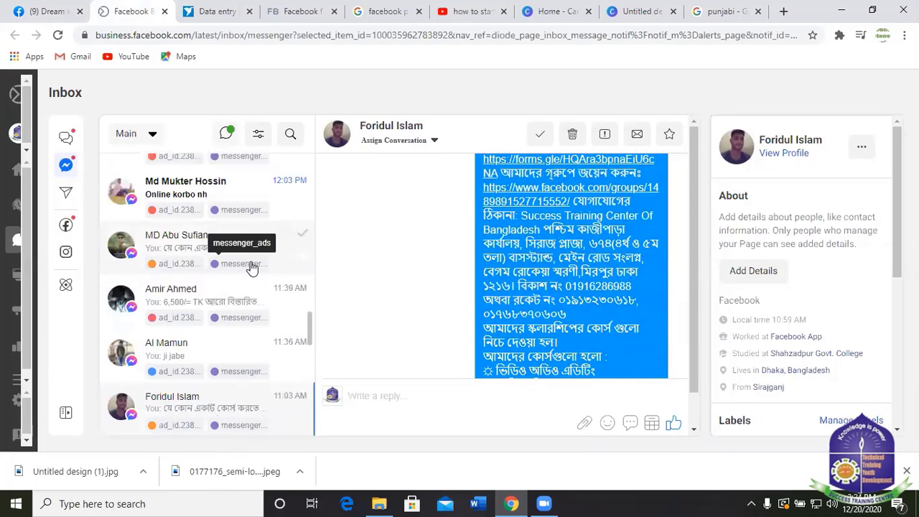
click(214, 313)
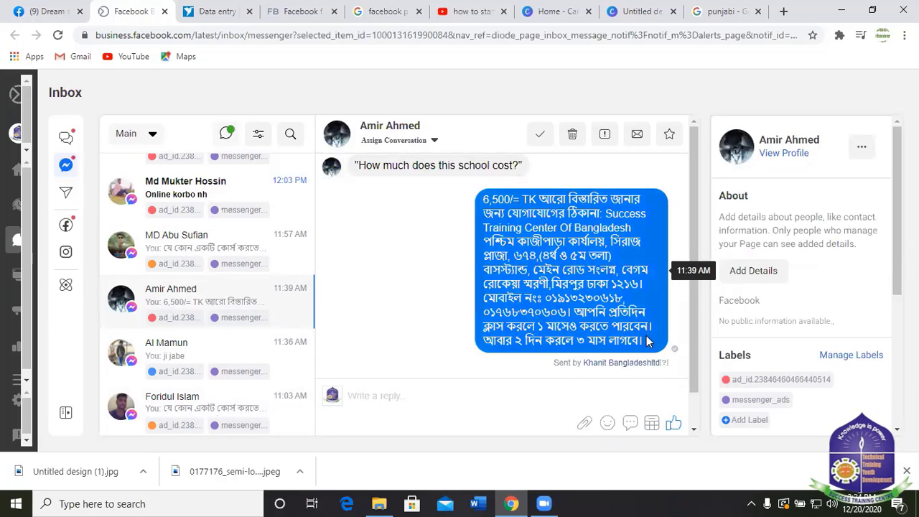
triple_click(571, 310)
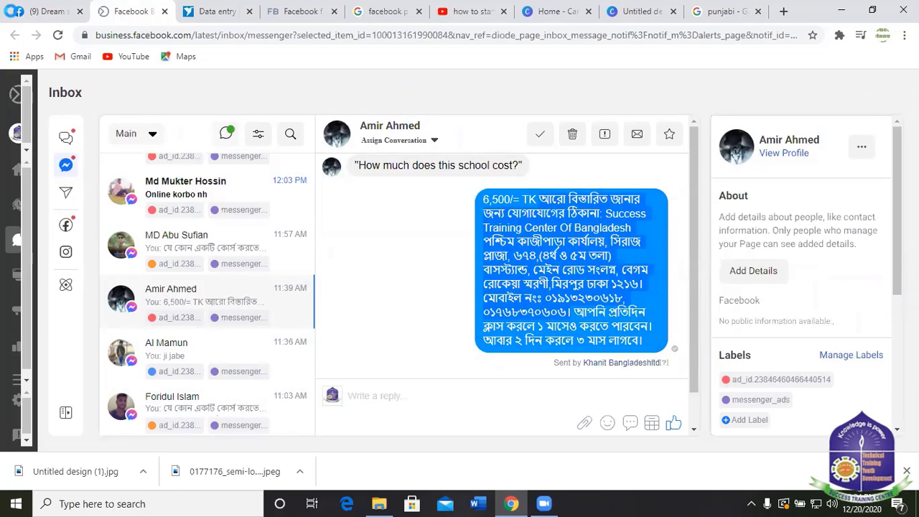
Paste the copied contact address into the Facebook post draft.
click(32, 13)
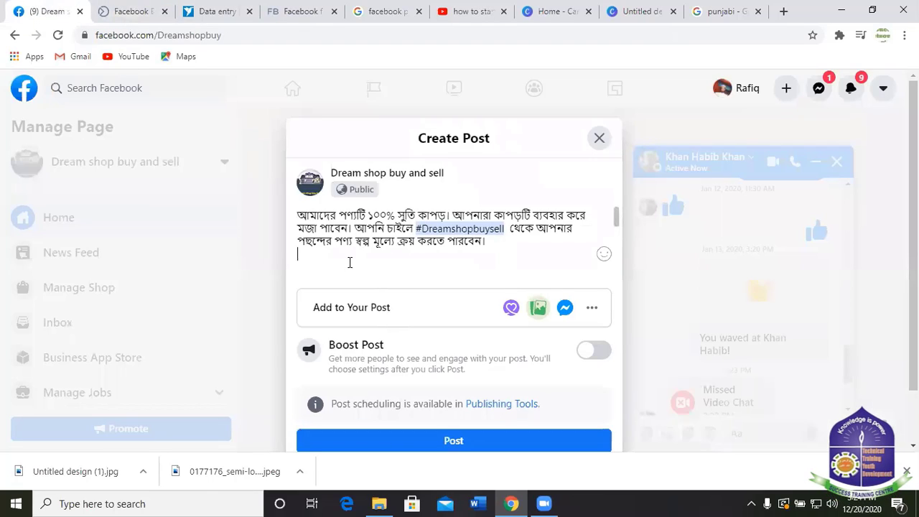
key(ctrl+v)
scroll(418, 252, down, 5)
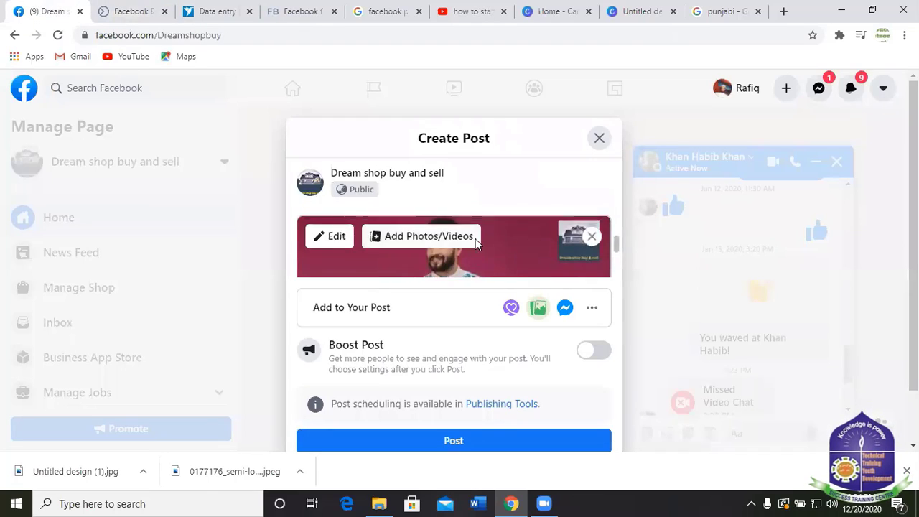
scroll(459, 248, up, 5)
Add a new line after the first paragraph reading 'বিস্তারিত তথ্যের জন্য আমাদের ওয়েবসাইট ভিজিট করুনঃ'.
click(500, 243)
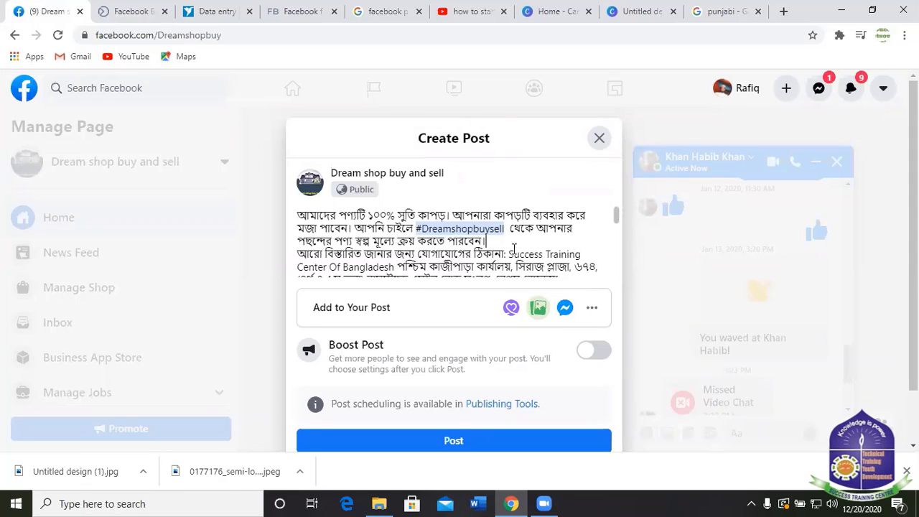
key(Return)
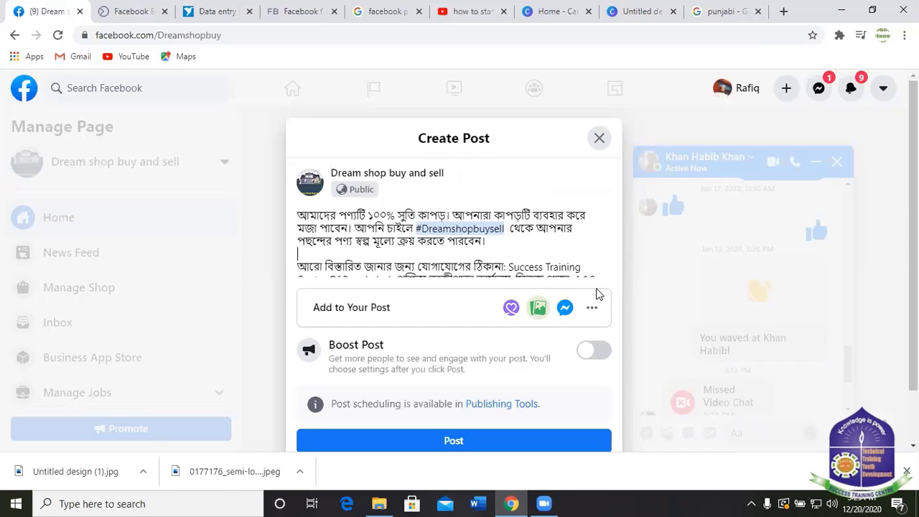
text(বিস্)
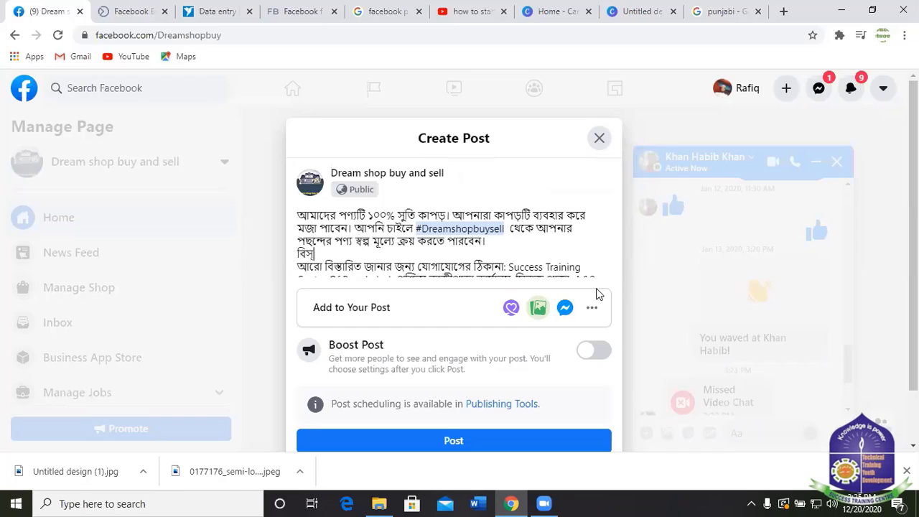
text(তারি)
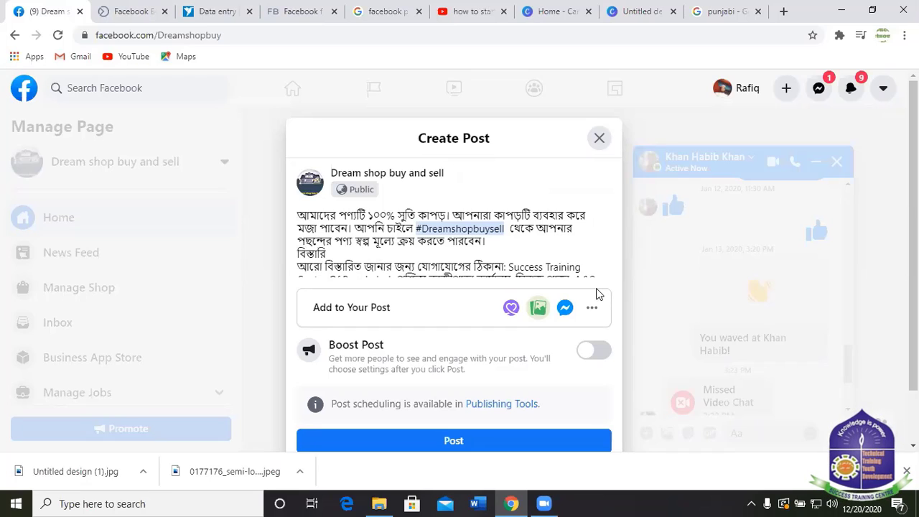
text(ত )
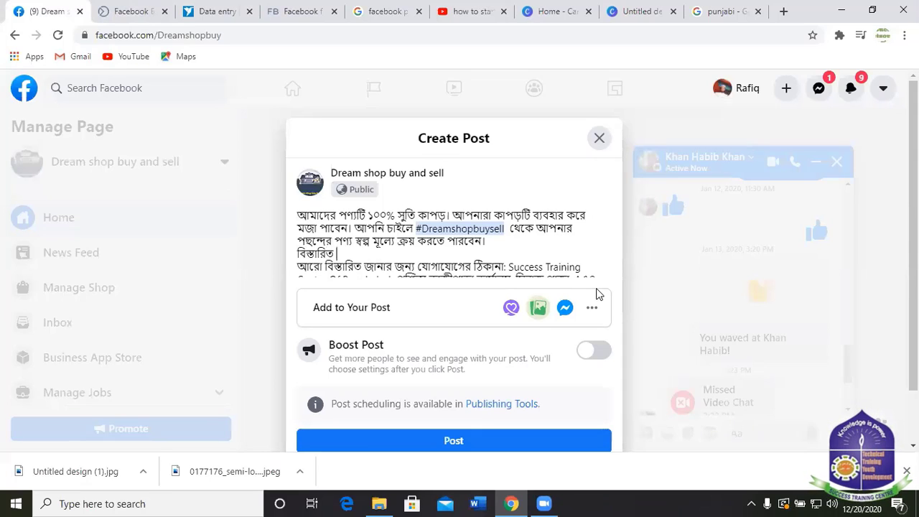
text(ত)
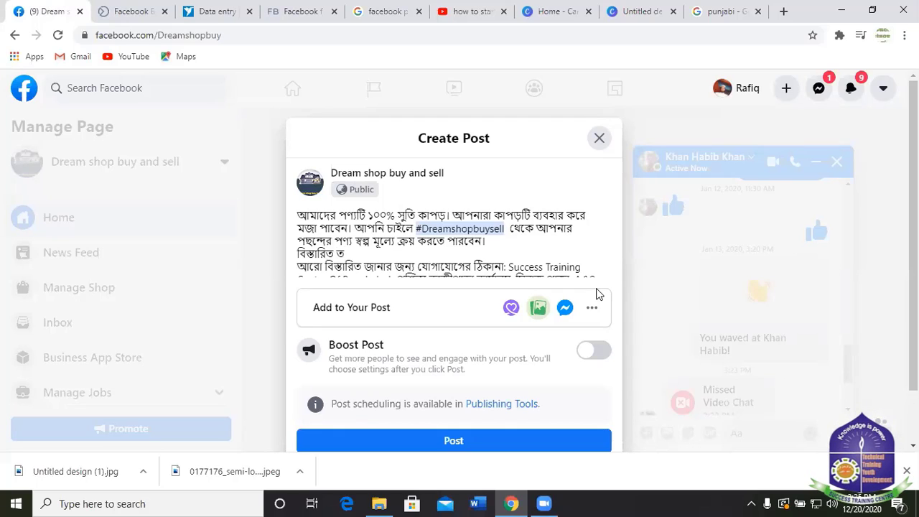
text(থ্যে)
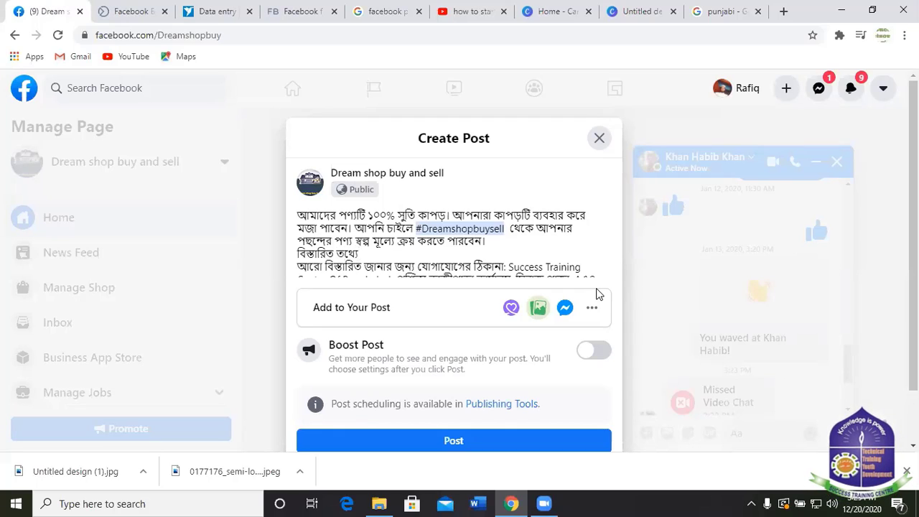
text(র জ)
text(ন্য)
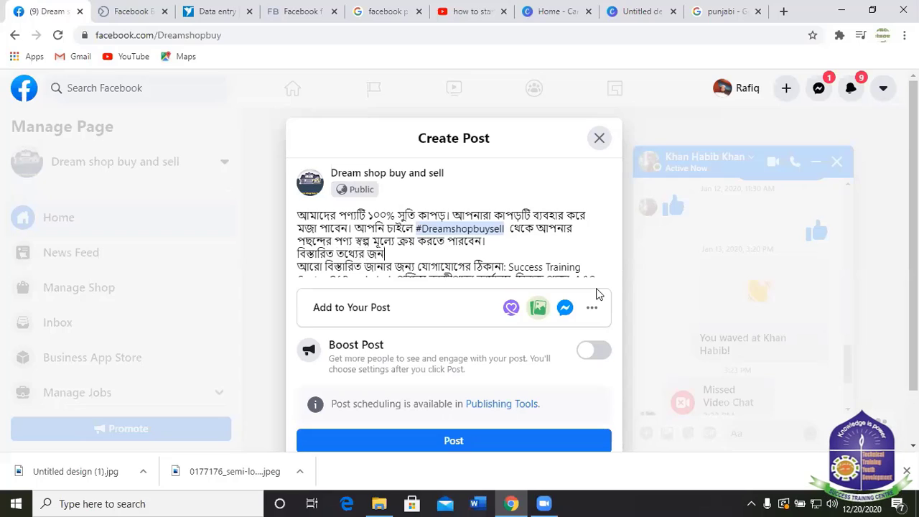
text( আ)
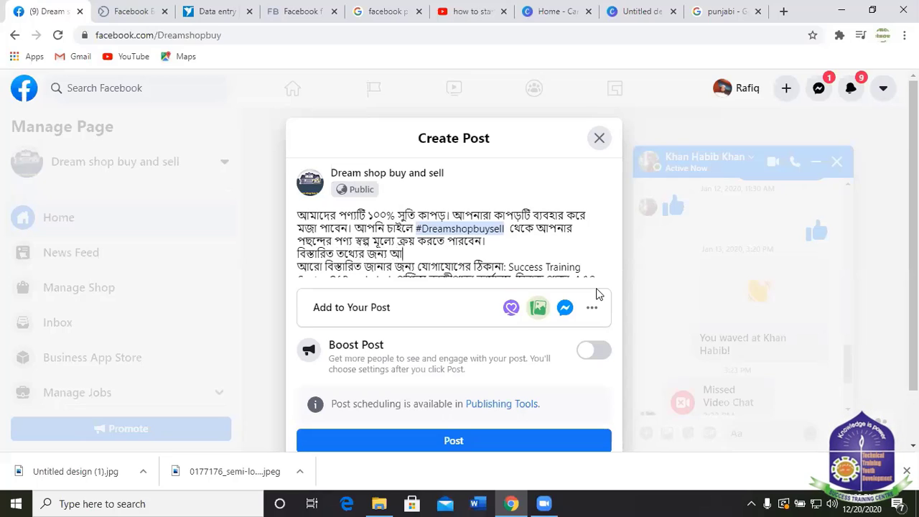
text(মাদের)
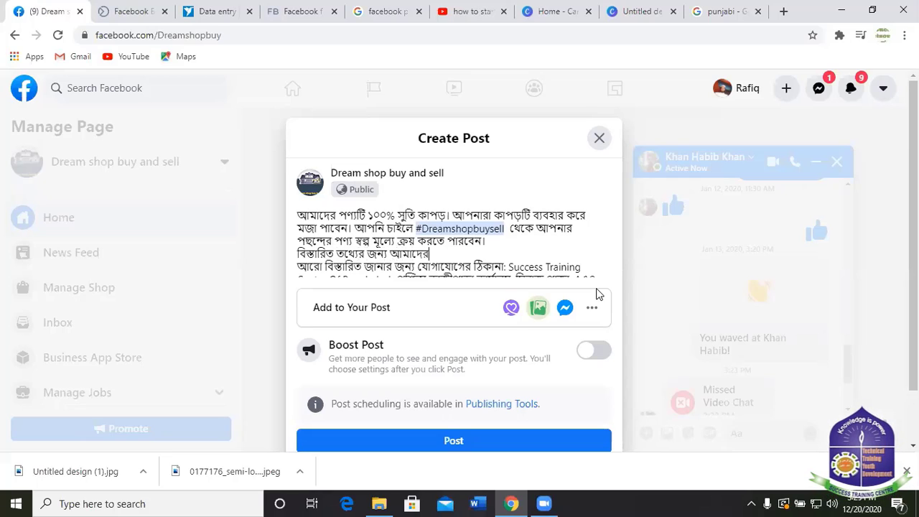
text( ওয়েব)
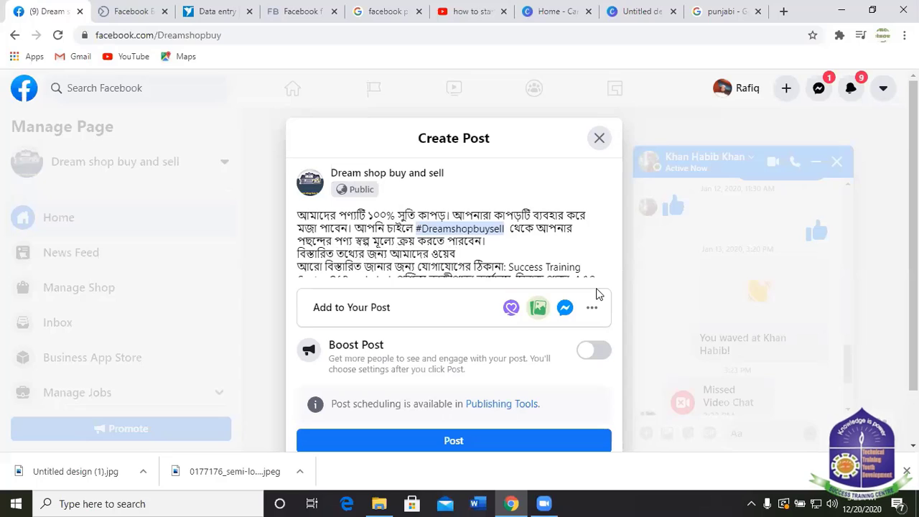
text(সাইট)
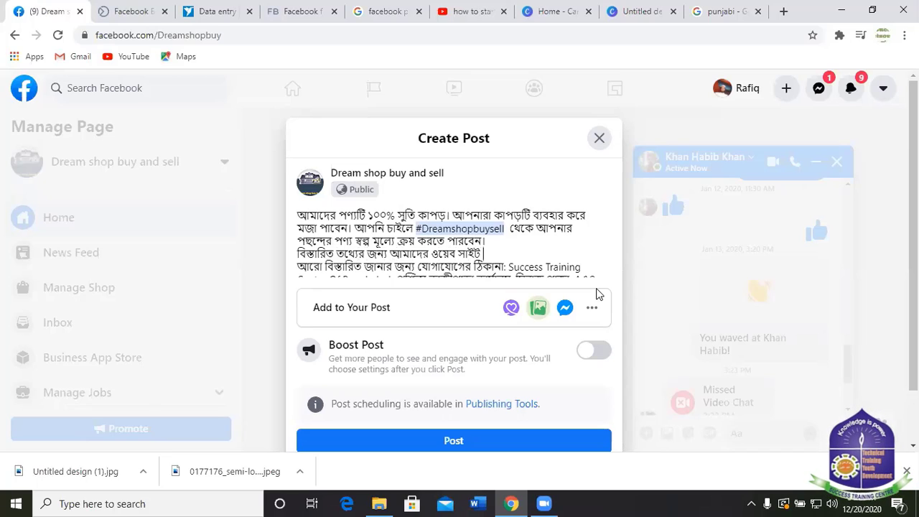
text( ভিজিট)
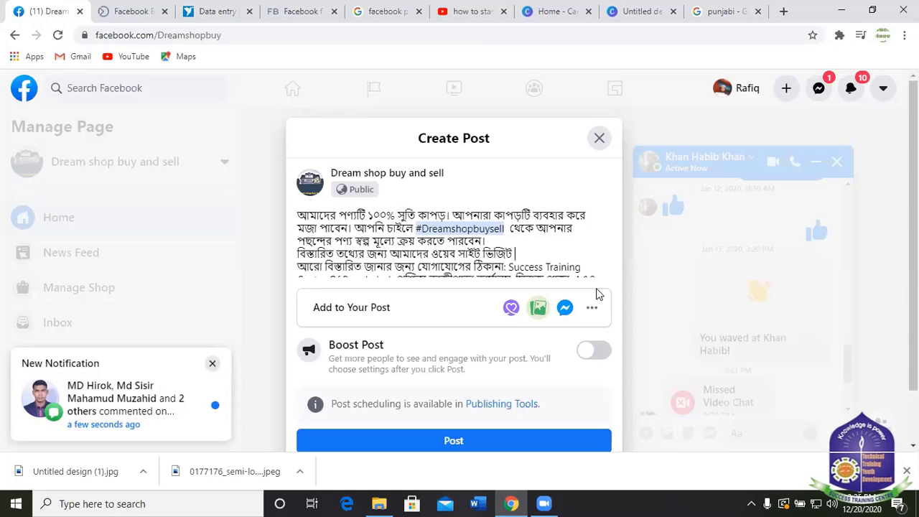
text( ক)
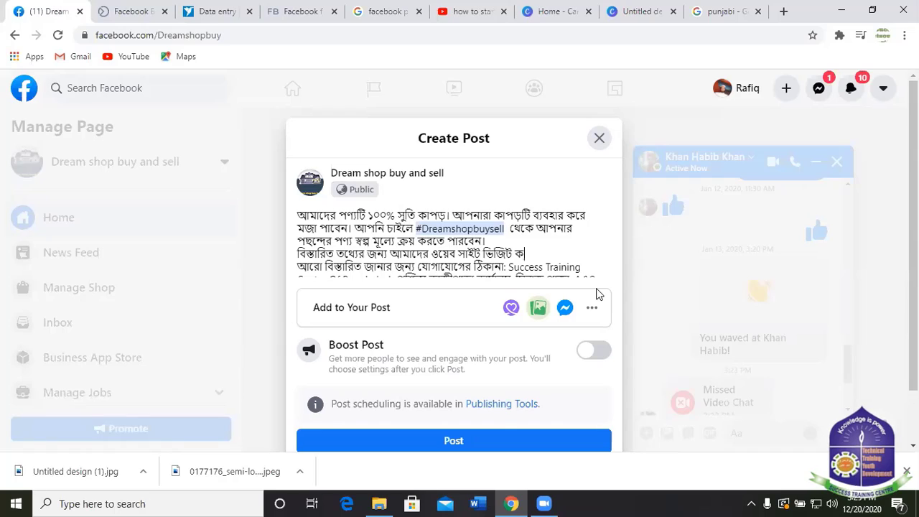
text(রুনঃ)
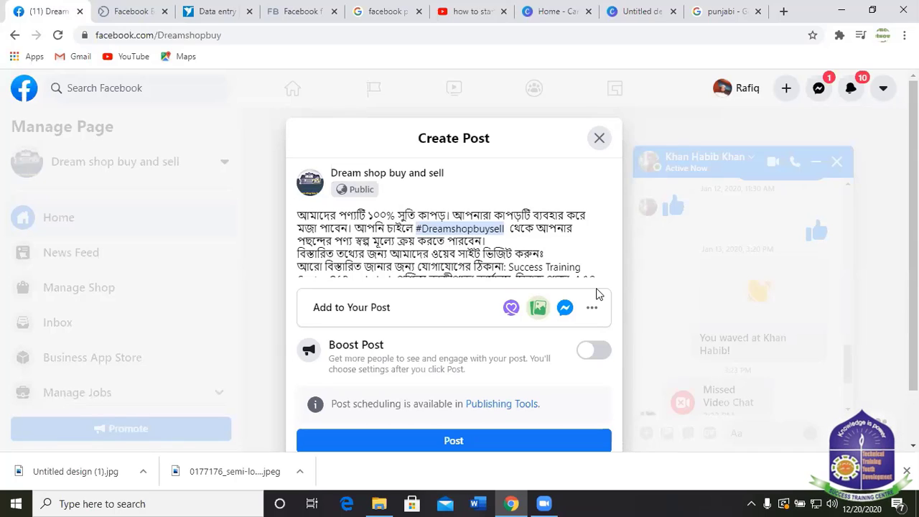
click(751, 504)
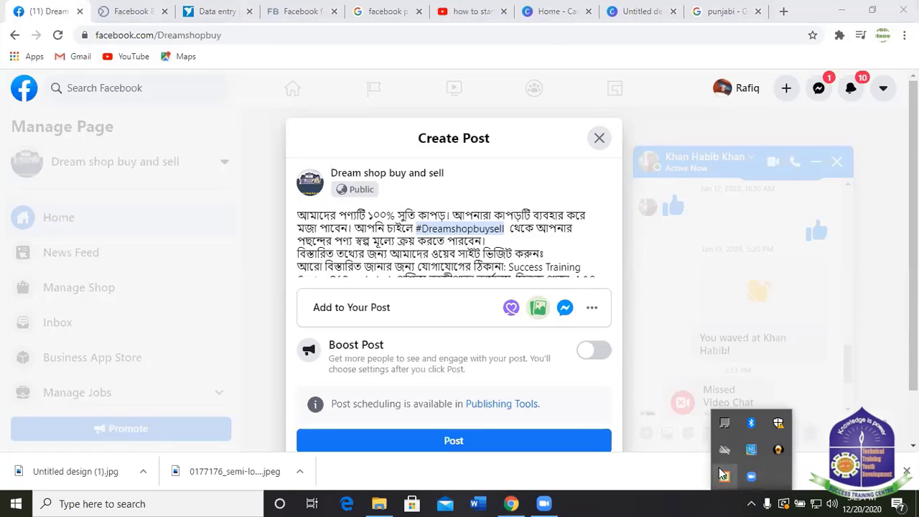
click(665, 247)
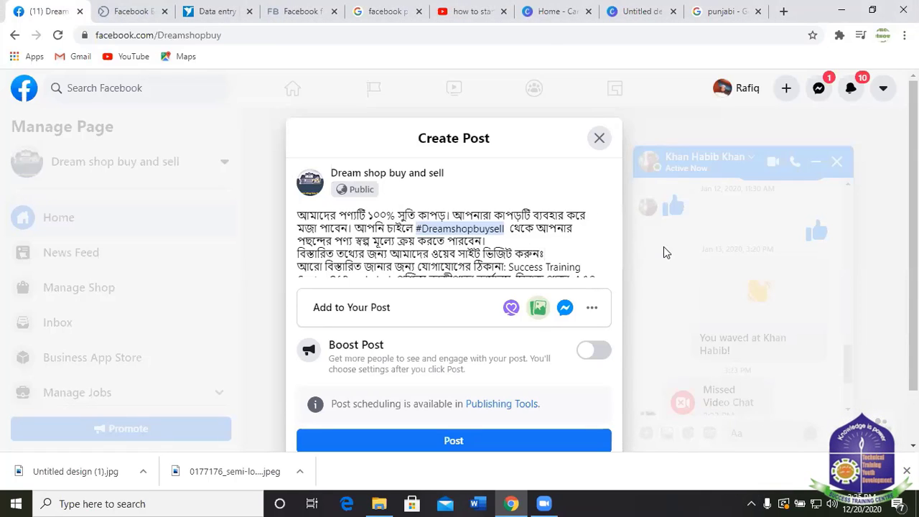
text(www)
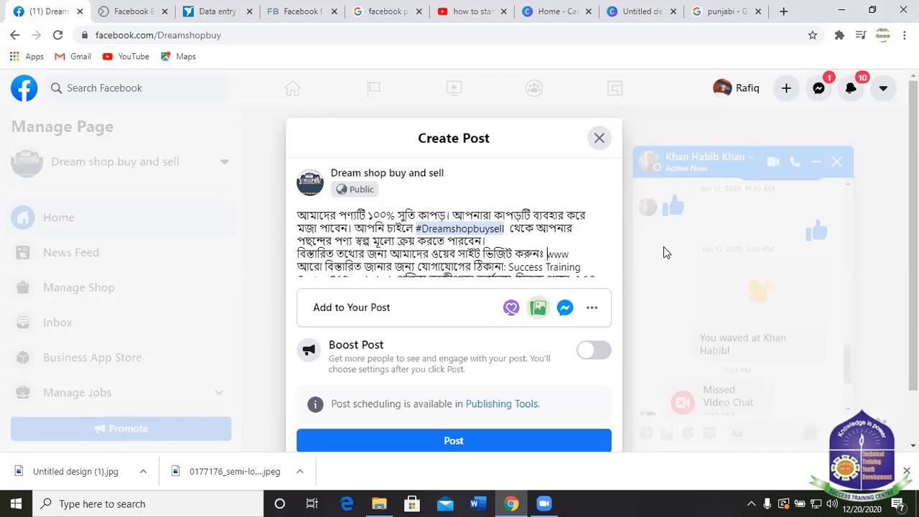
key(End)
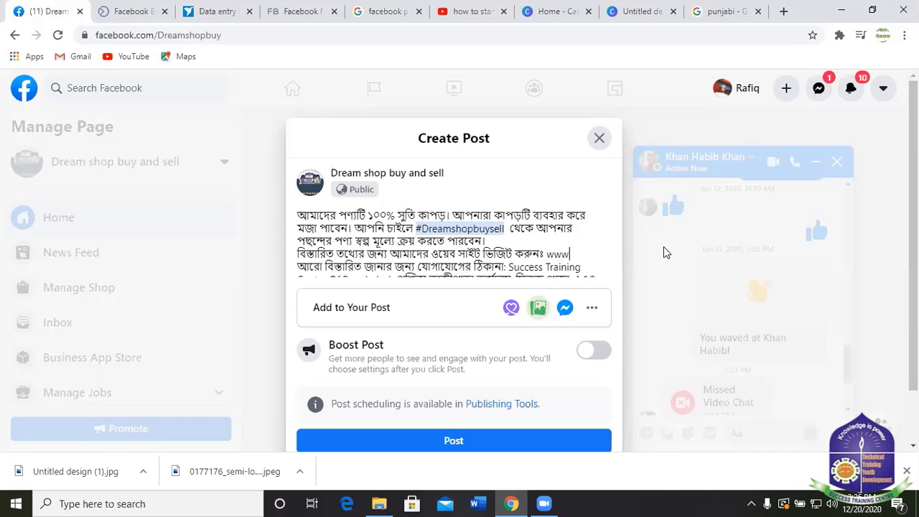
text(.st)
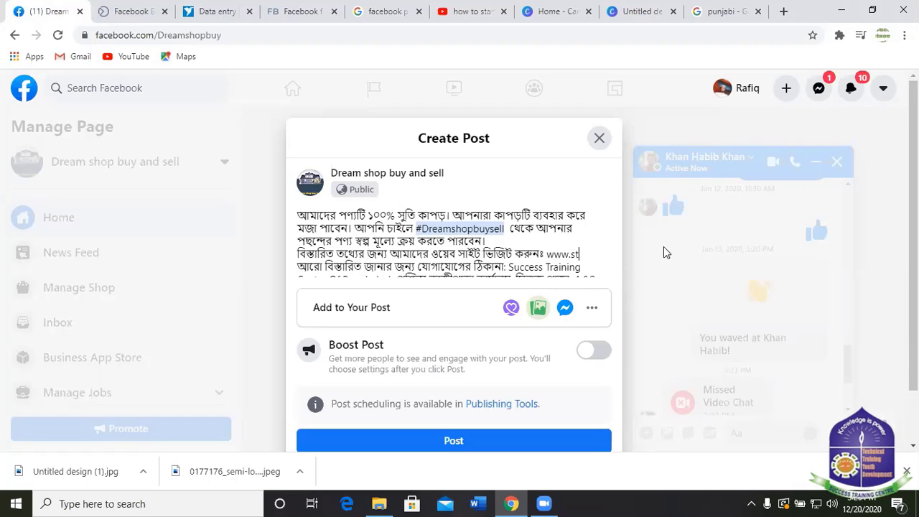
text(cbde.)
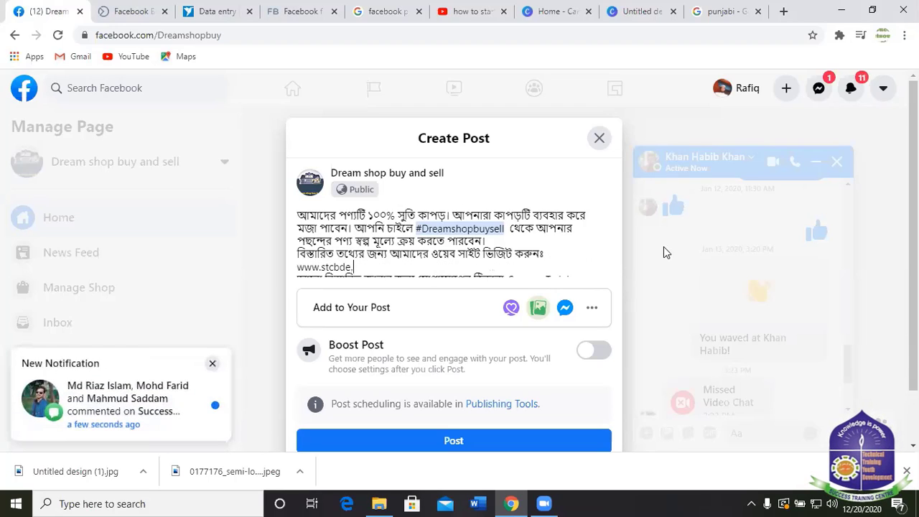
text(com)
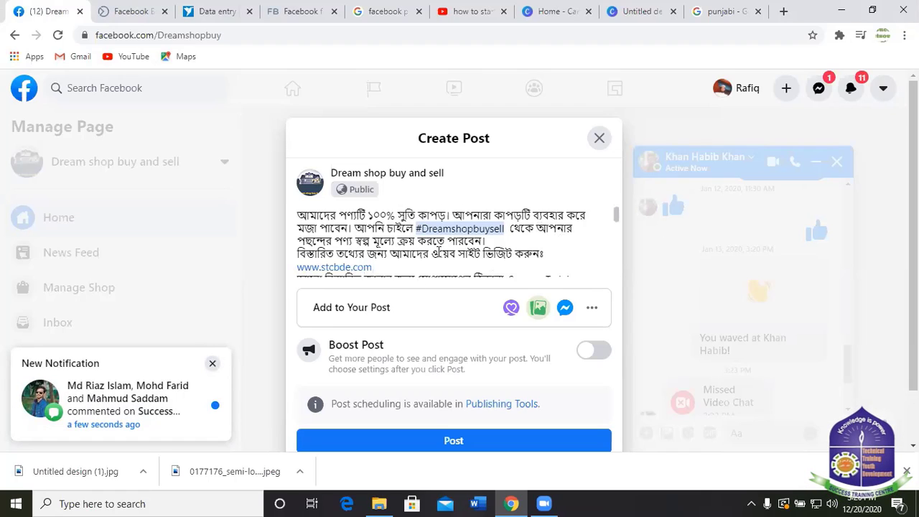
scroll(440, 252, down, 3)
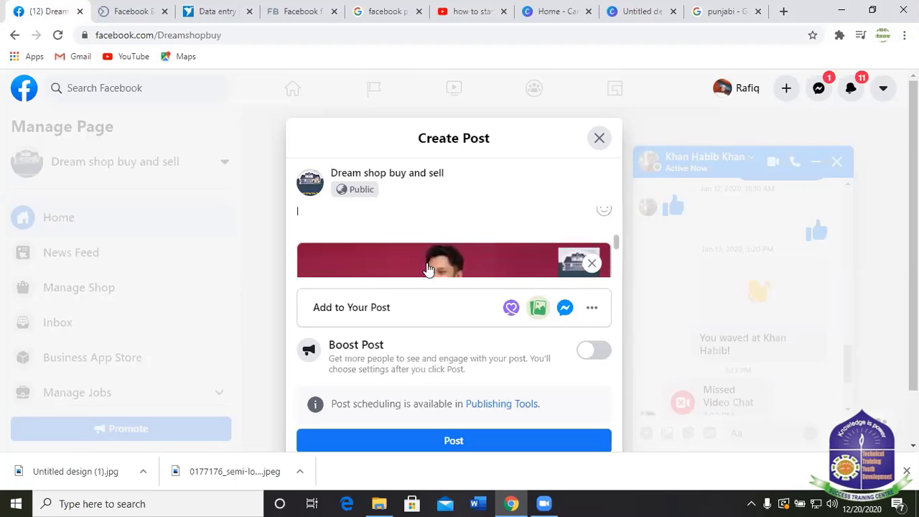
scroll(468, 244, down, 2)
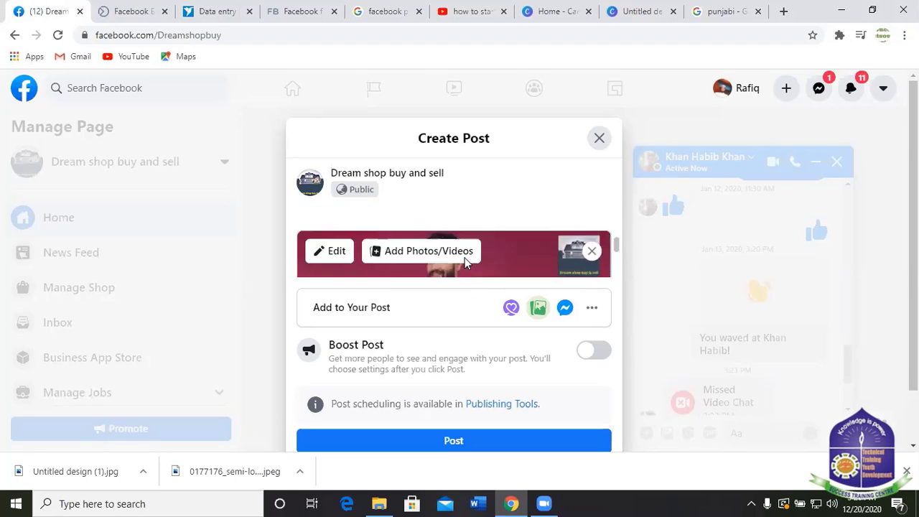
scroll(466, 263, up, 1)
scroll(468, 265, up, 2)
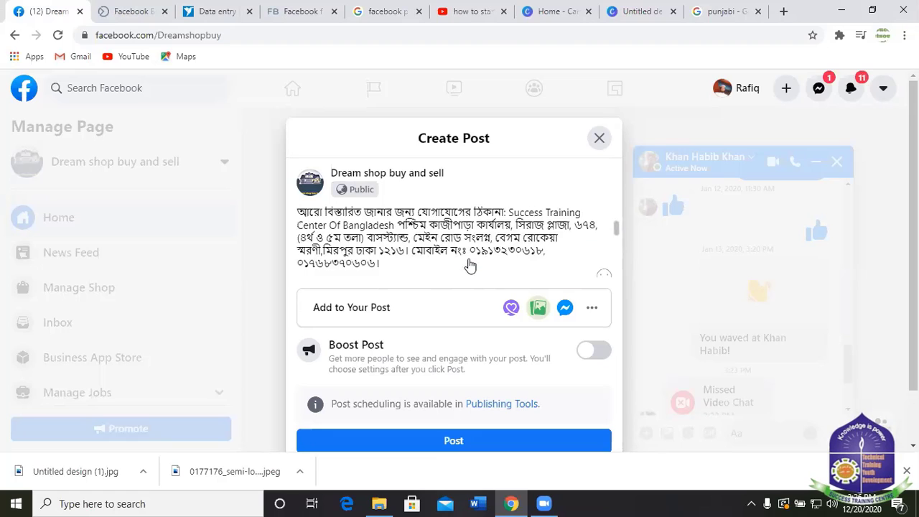
scroll(468, 265, down, 2)
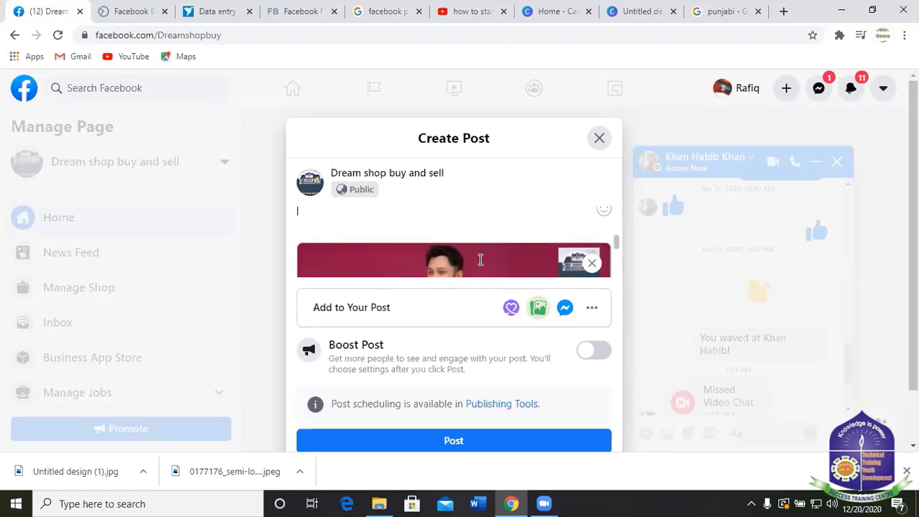
click(751, 503)
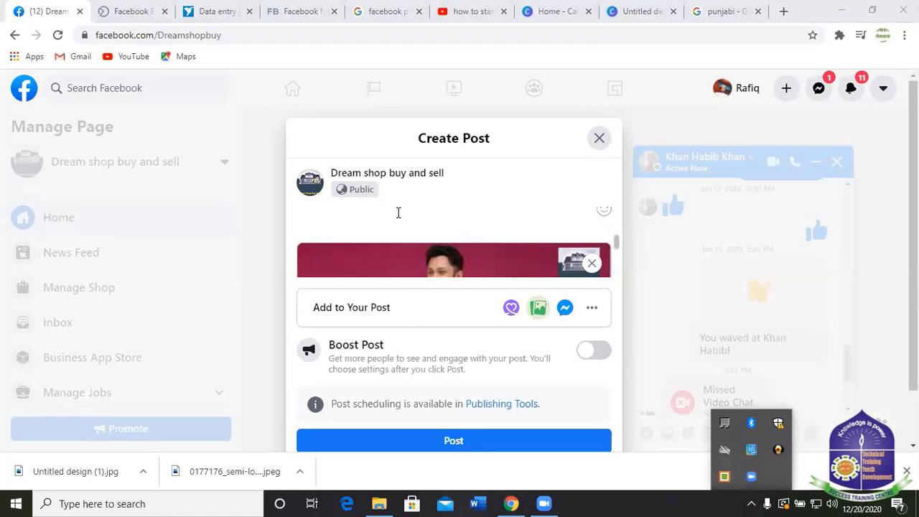
scroll(400, 211, up, 2)
click(350, 272)
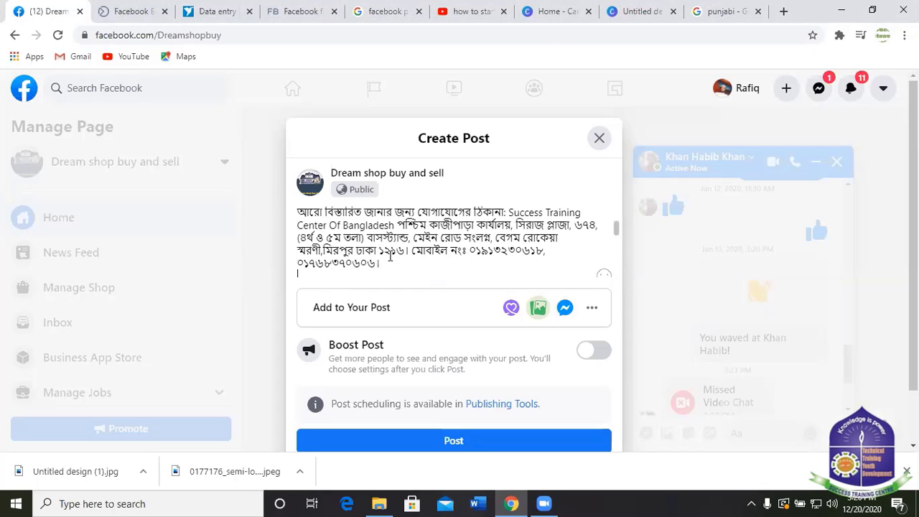
Add the hashtags #পাঞ্জাবী #দেশীপাঞ্জাবী #সুতিপাঞ্জাবী to the end of the post.
text(#)
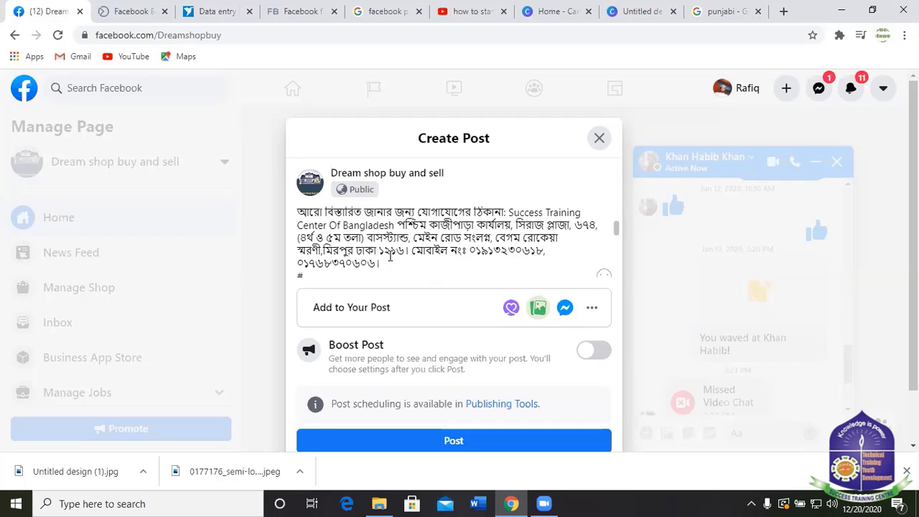
text(প)
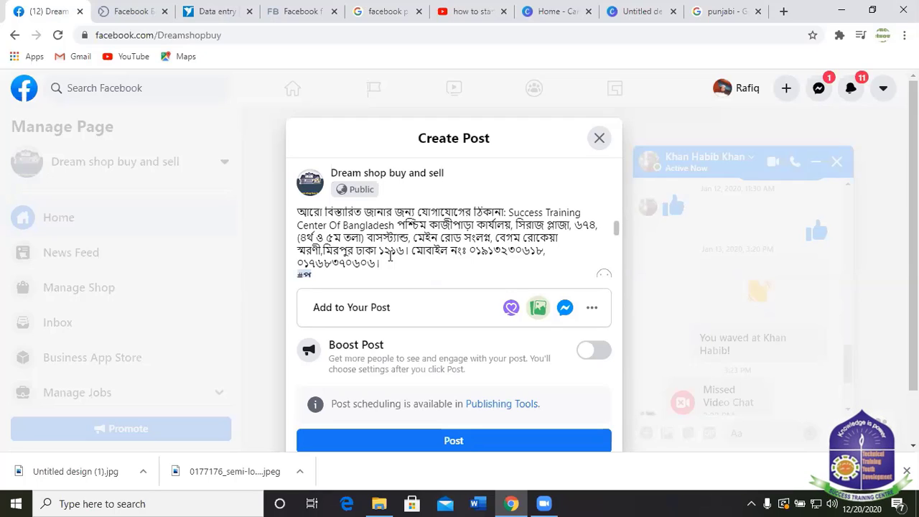
text(াা)
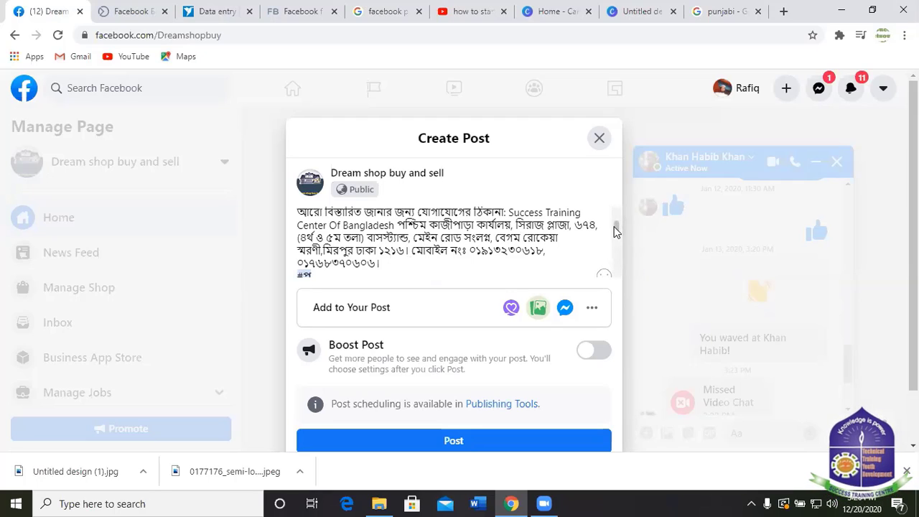
scroll(615, 231, down, 1)
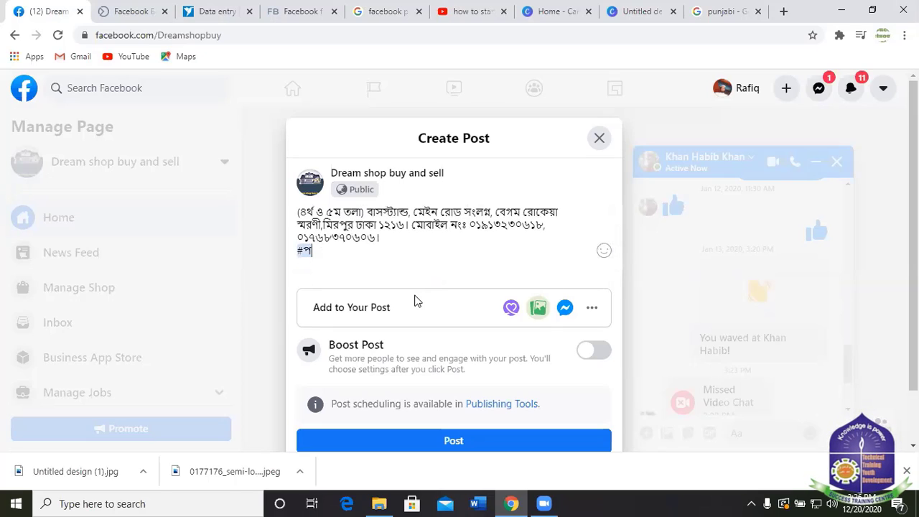
text(াঞ)
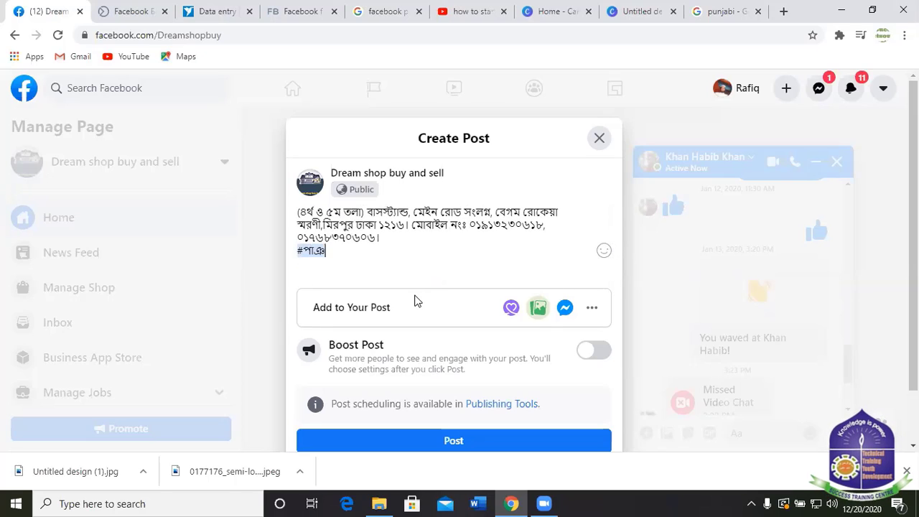
text(্জাব)
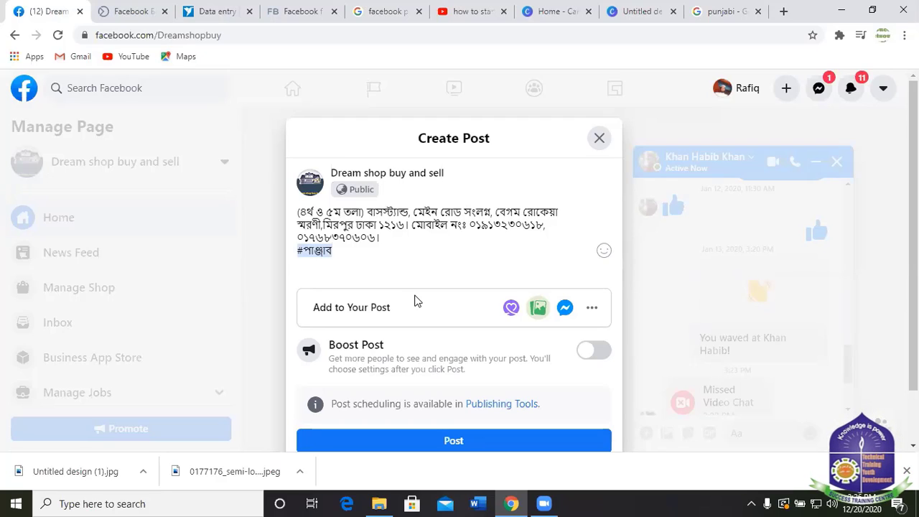
text(ী)
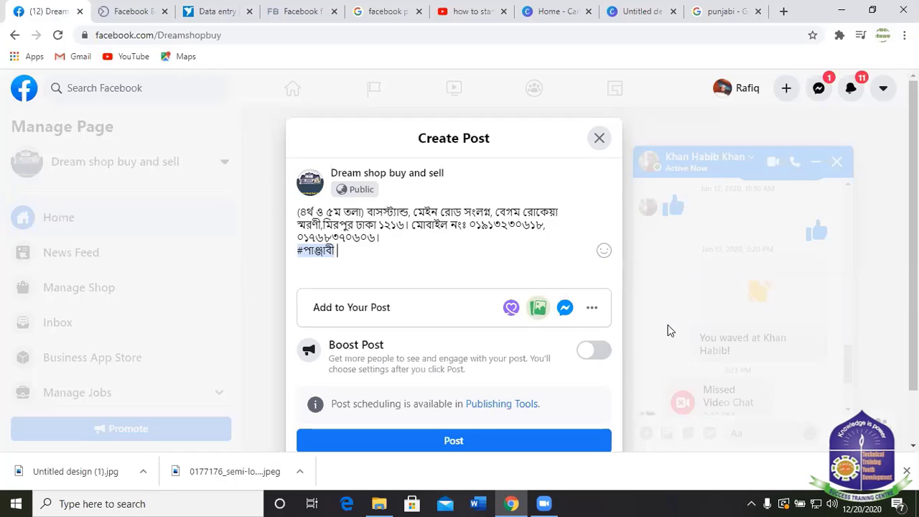
text( #)
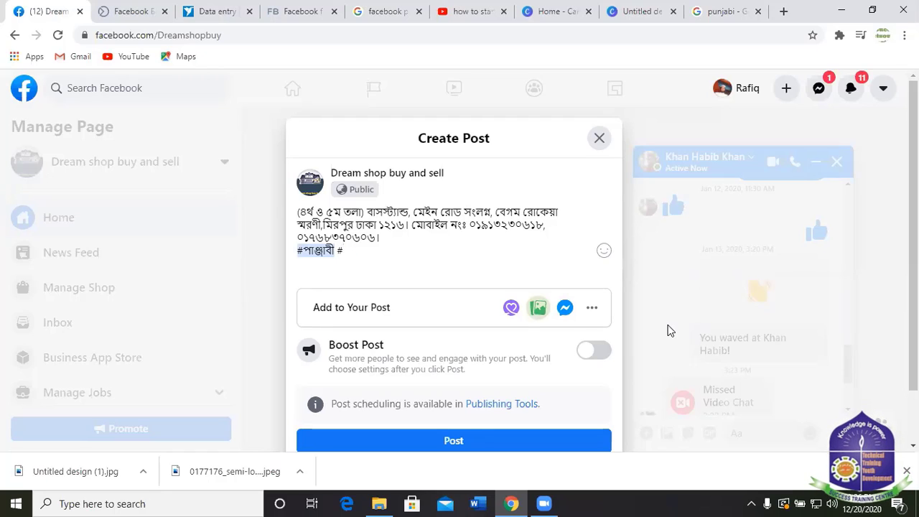
text(দেশী)
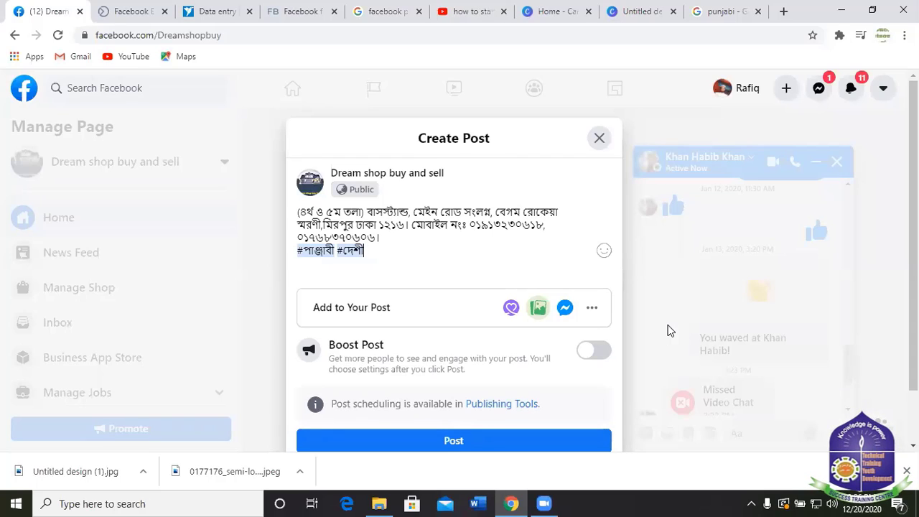
text(পা)
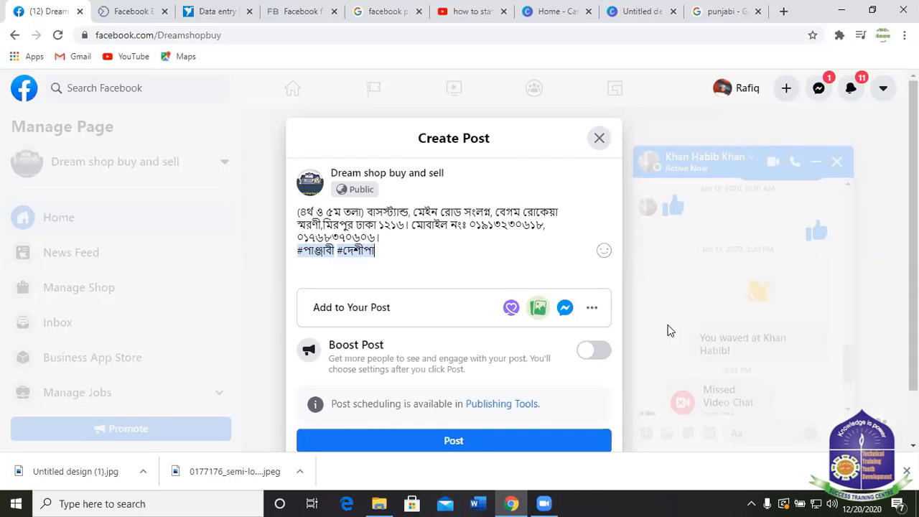
text(ঞ্জ)
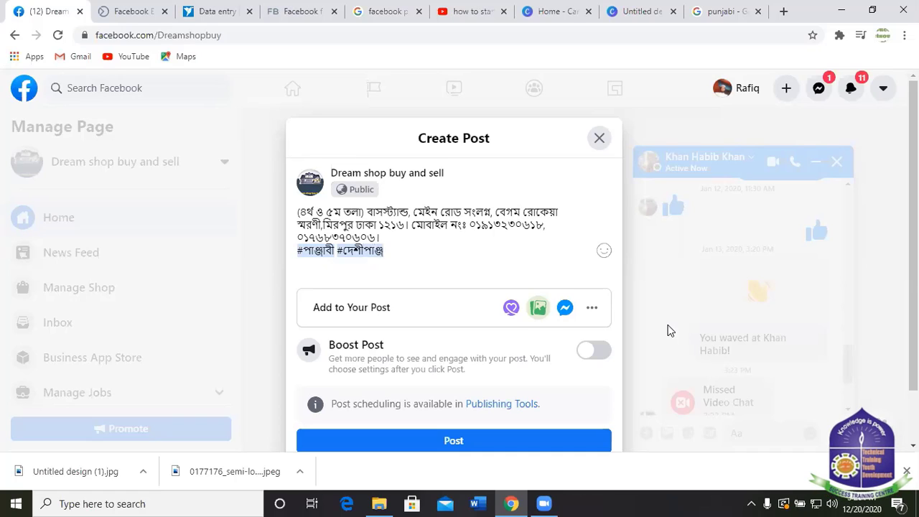
text(াবী )
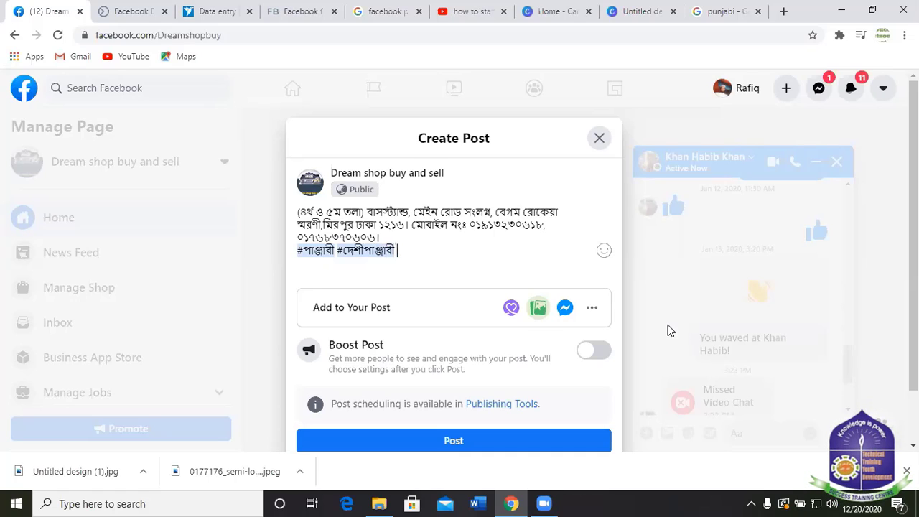
text(সু)
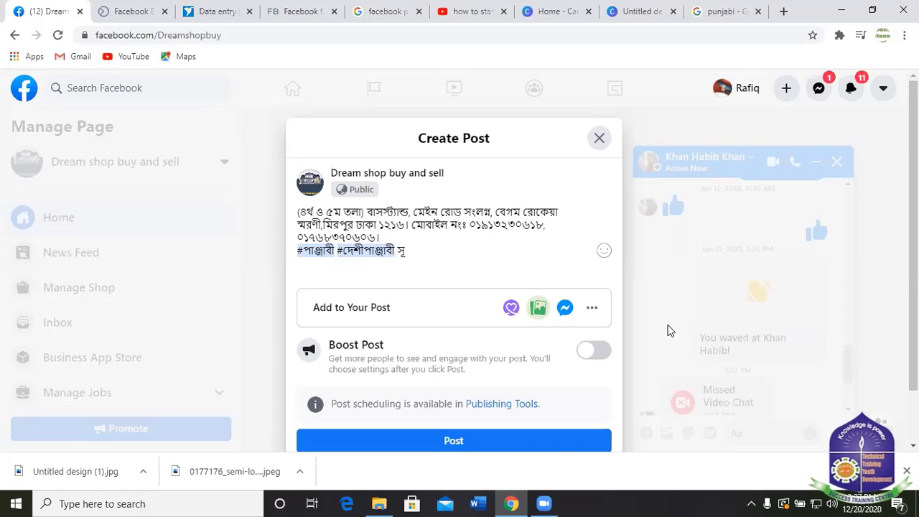
text(তি)
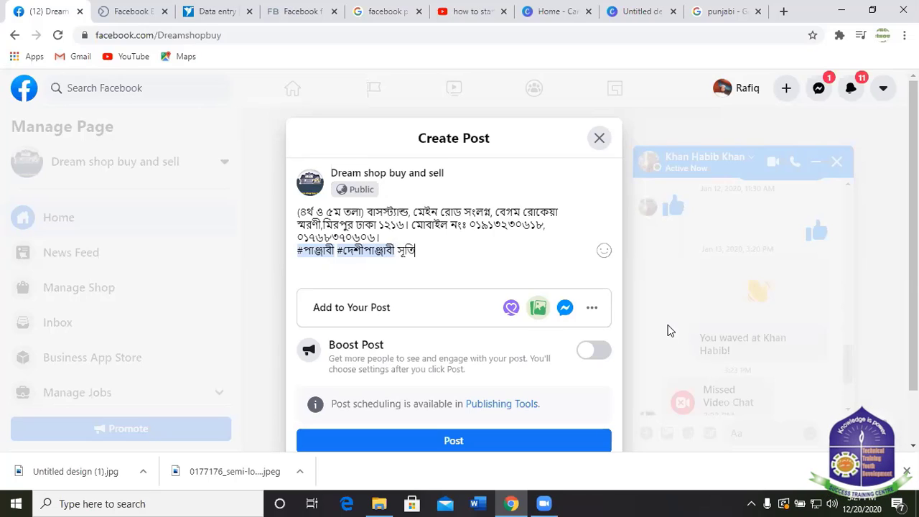
text(পা)
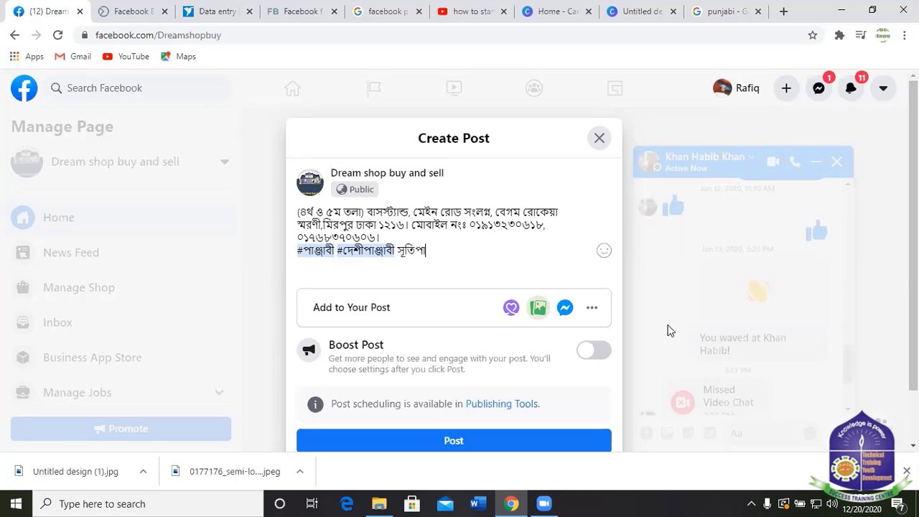
text(ঞ্জা)
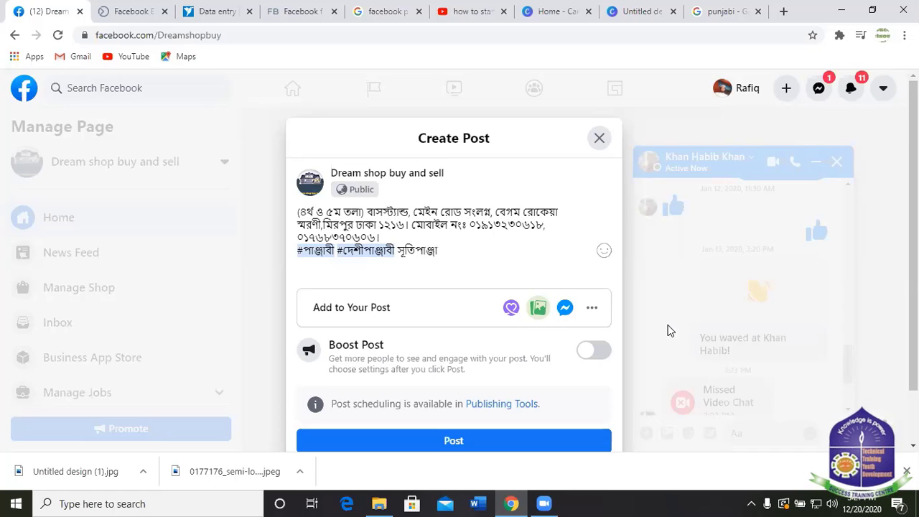
text(বী)
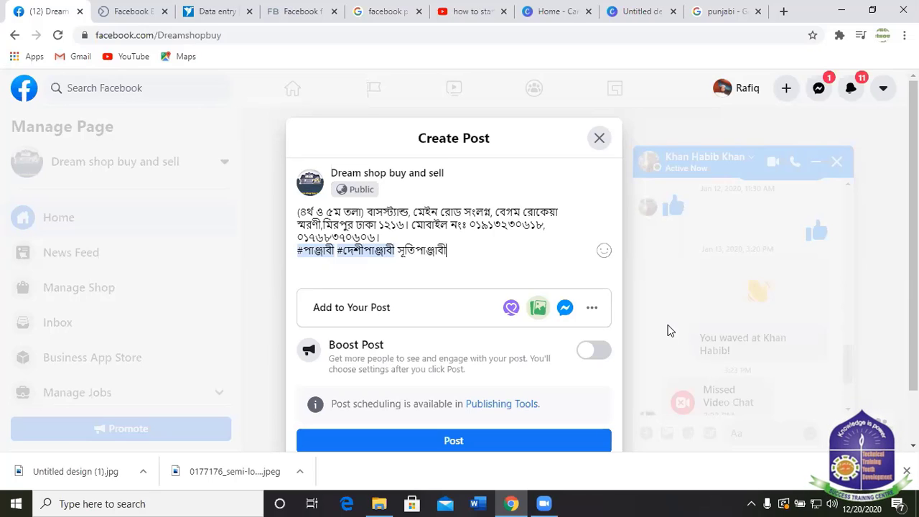
key(Left)
key(Left)
key(Left)
key(Left)
key(Left)
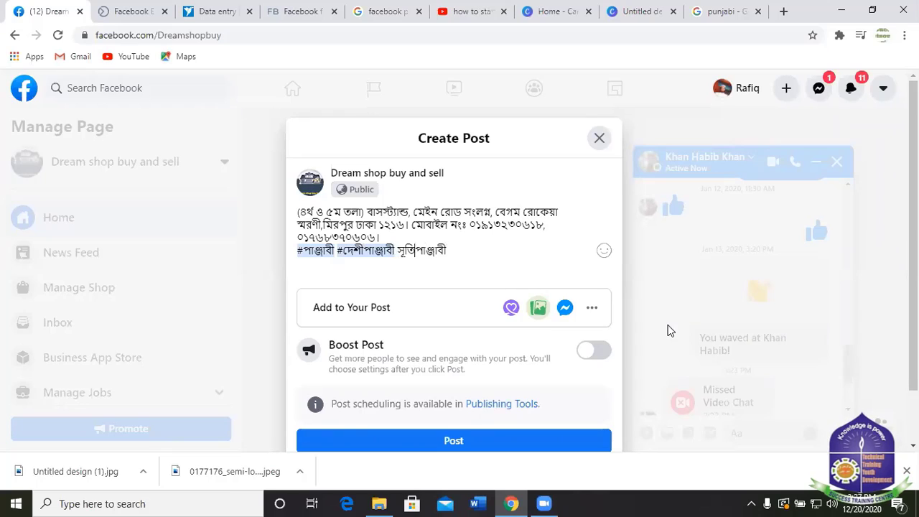
text(#)
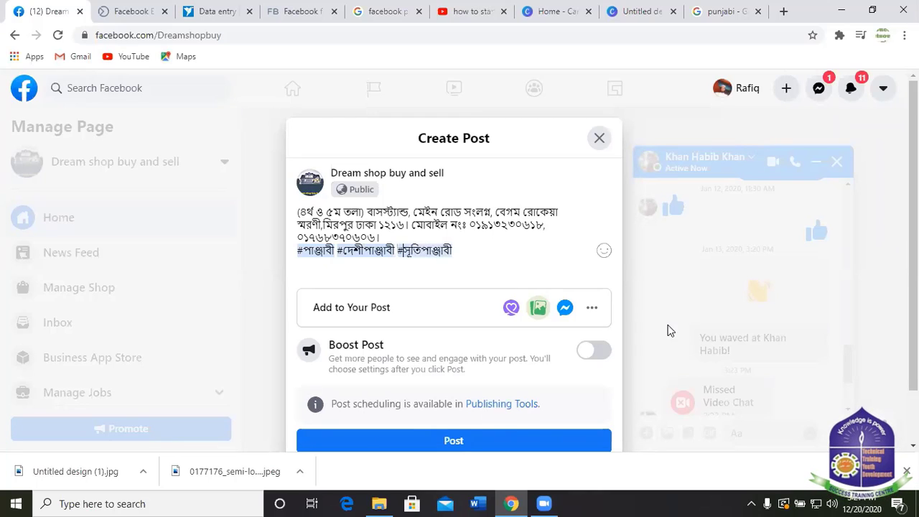
key(Right)
key(Right)
key(Right)
key(Right)
key(Right)
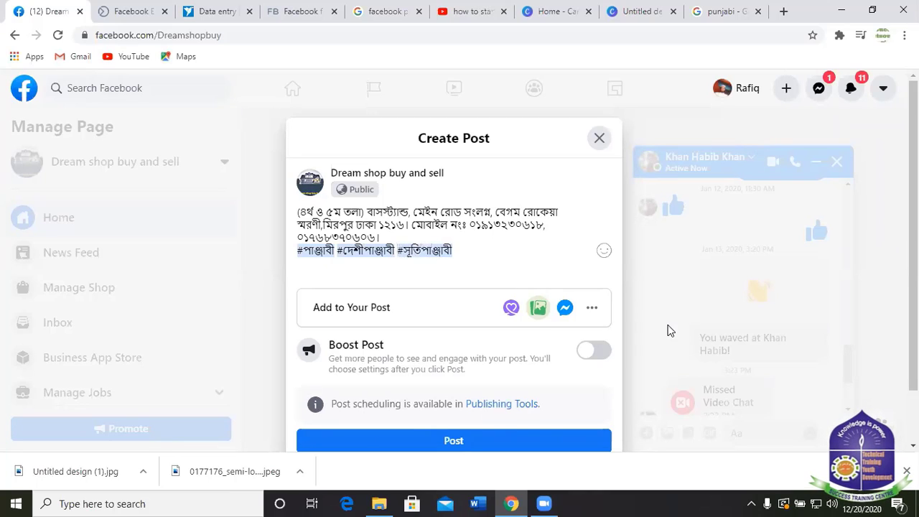
Add the hashtag #স্বল্পমূল্যেপাঞ্জাবী, correcting typos along the way.
text(#)
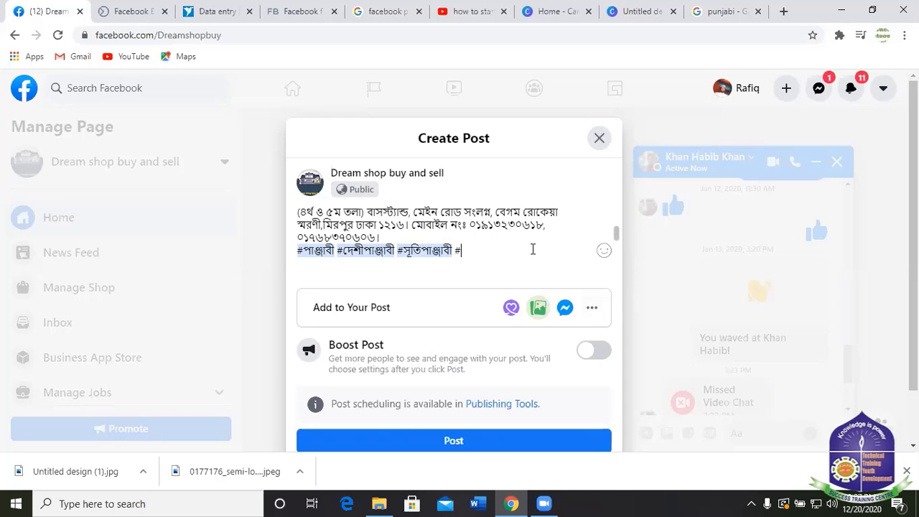
text(স্বল)
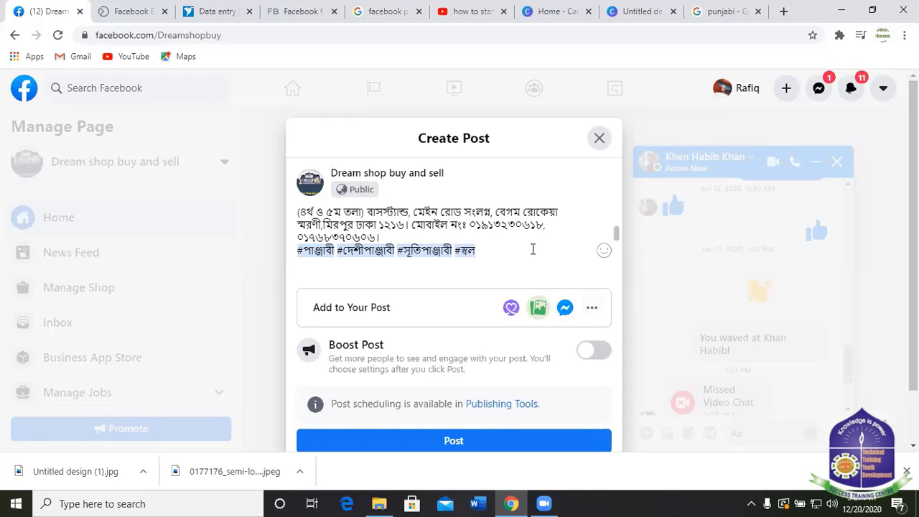
text(্প)
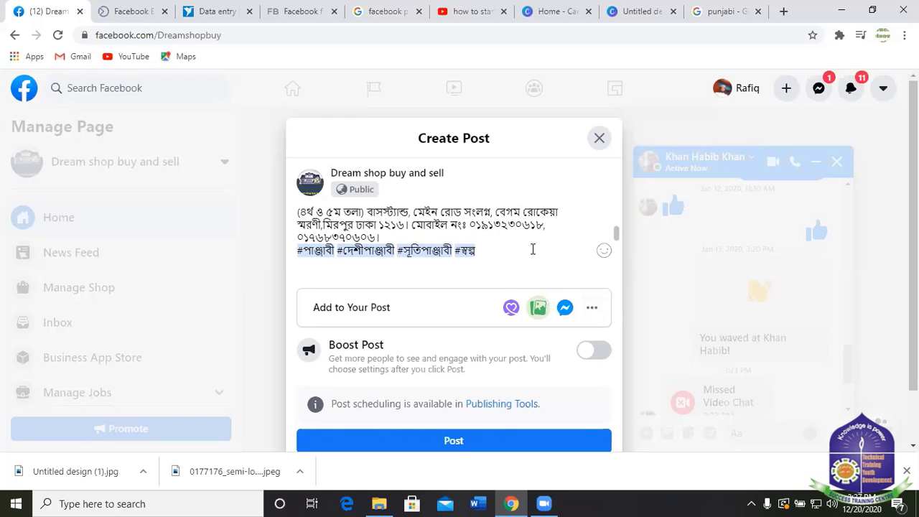
text(ম)
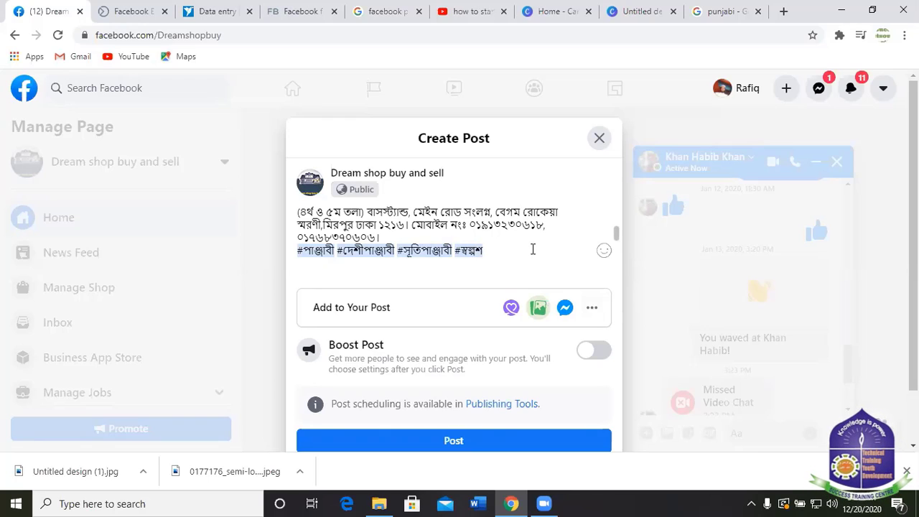
key(BackSpace)
text(ম)
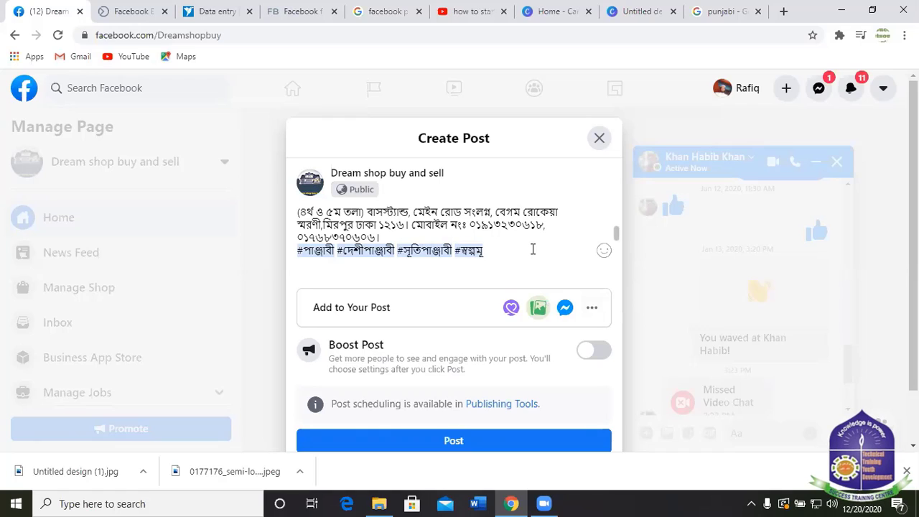
text(ূলে)
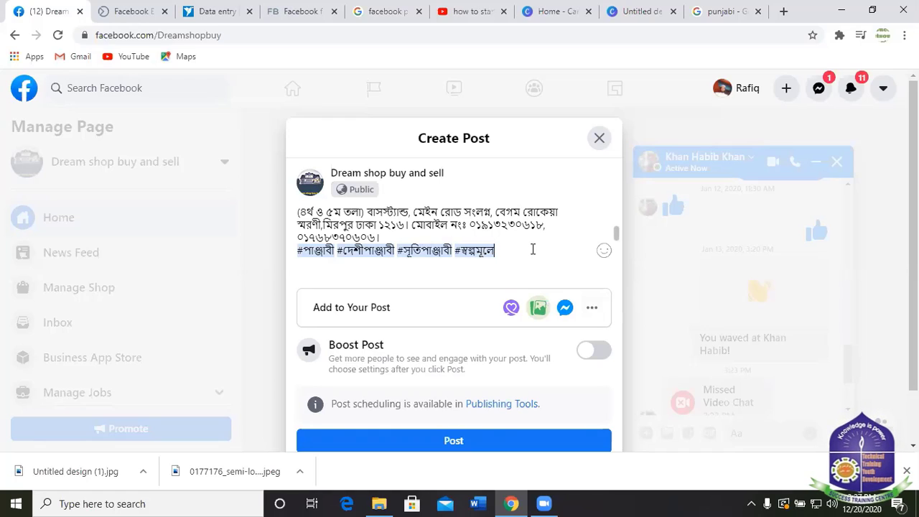
text(্য)
text(পা)
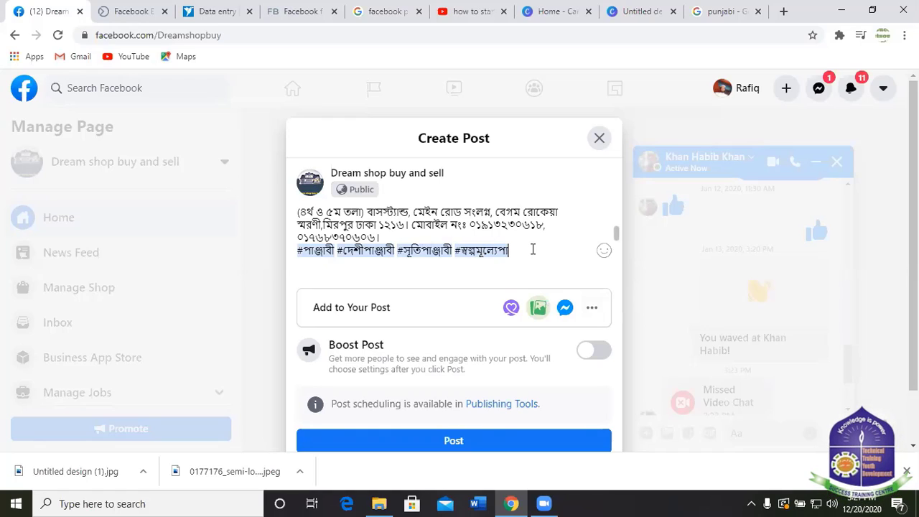
text(হ)
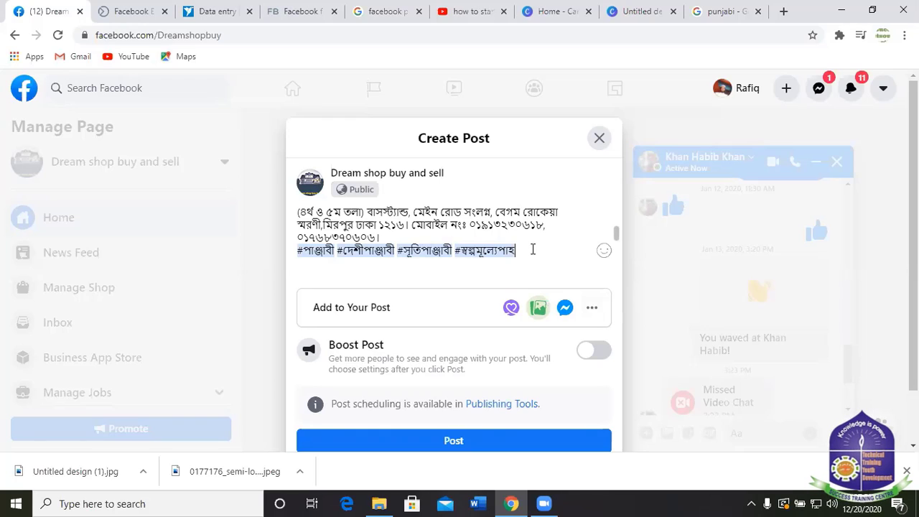
key(BackSpace)
text(ঞ্জ)
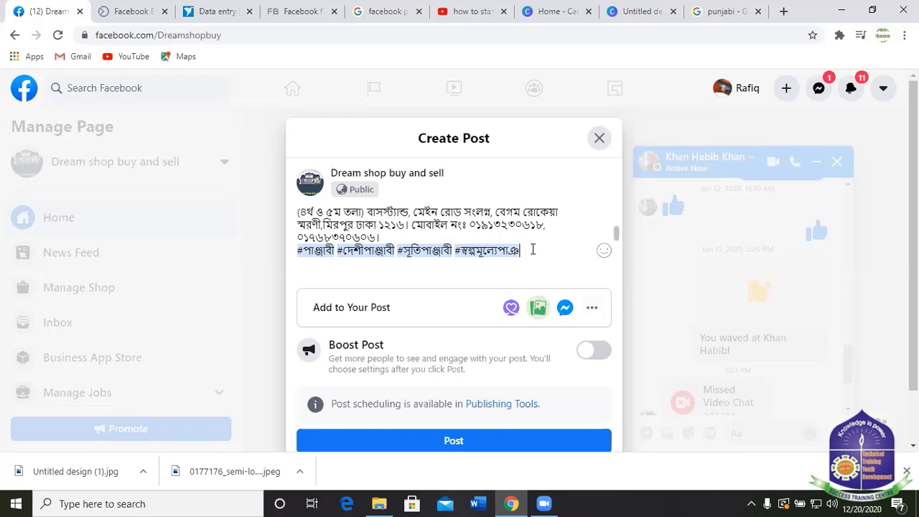
key(BackSpace)
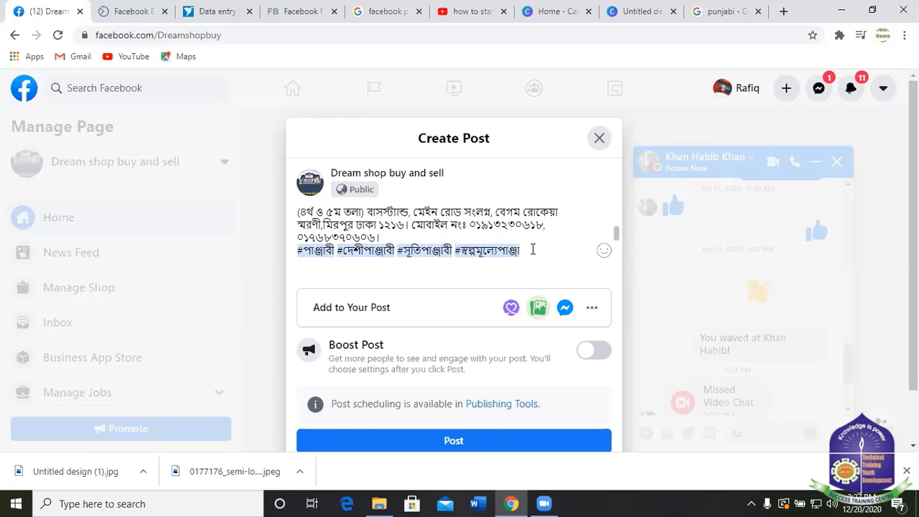
text(বী)
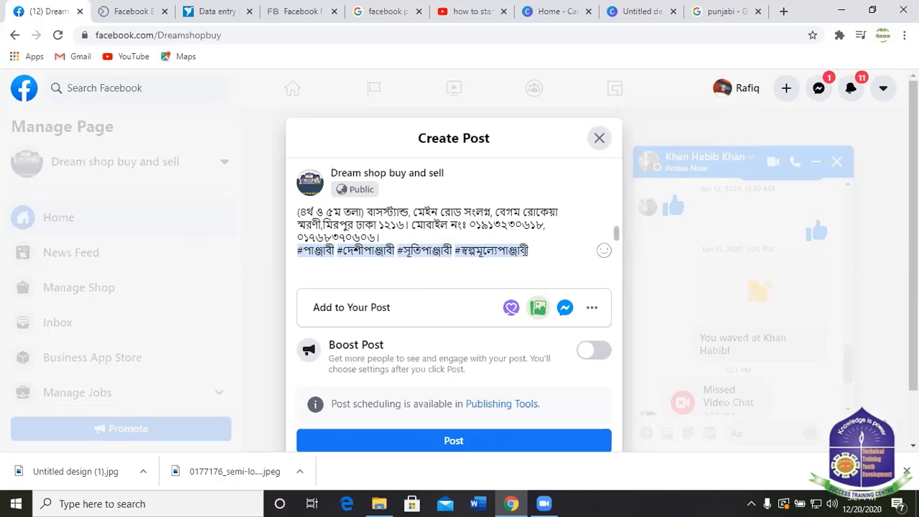
Switch to English and add #panjabi, then begin the #Dreamsellpanjabi tag.
click(751, 503)
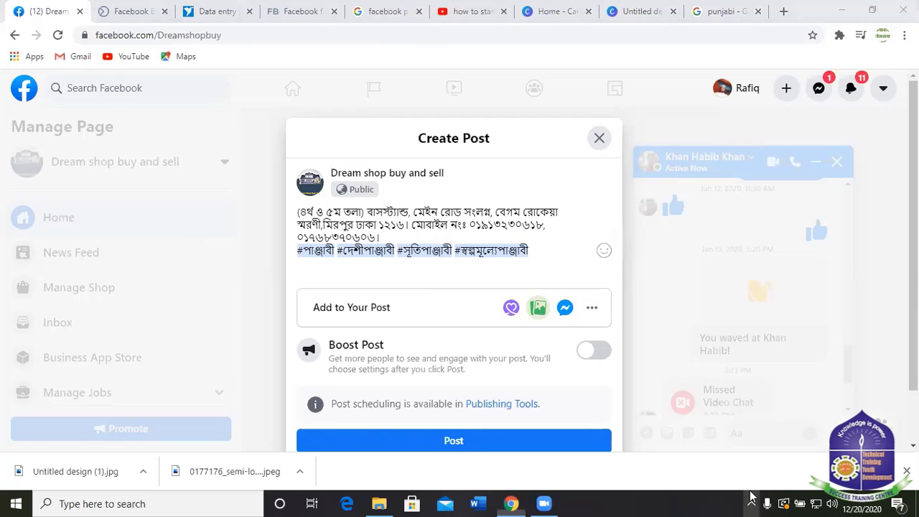
click(539, 251)
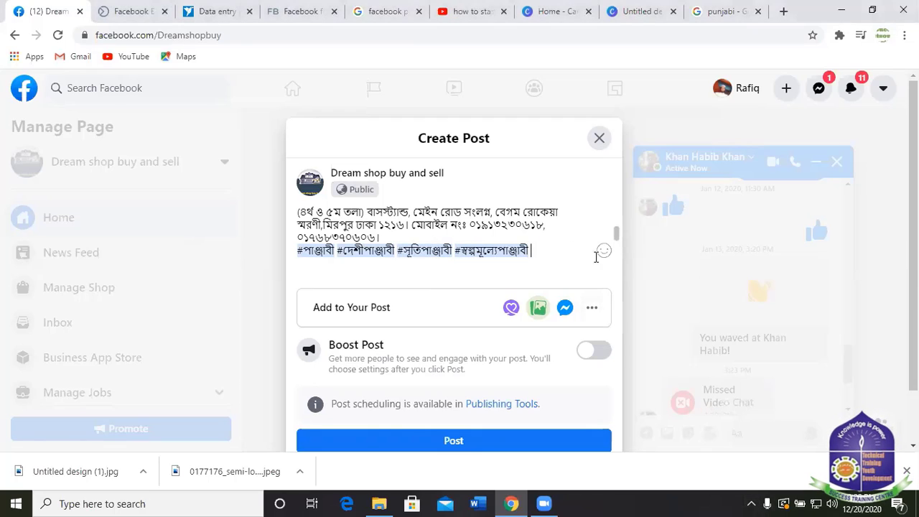
text(#)
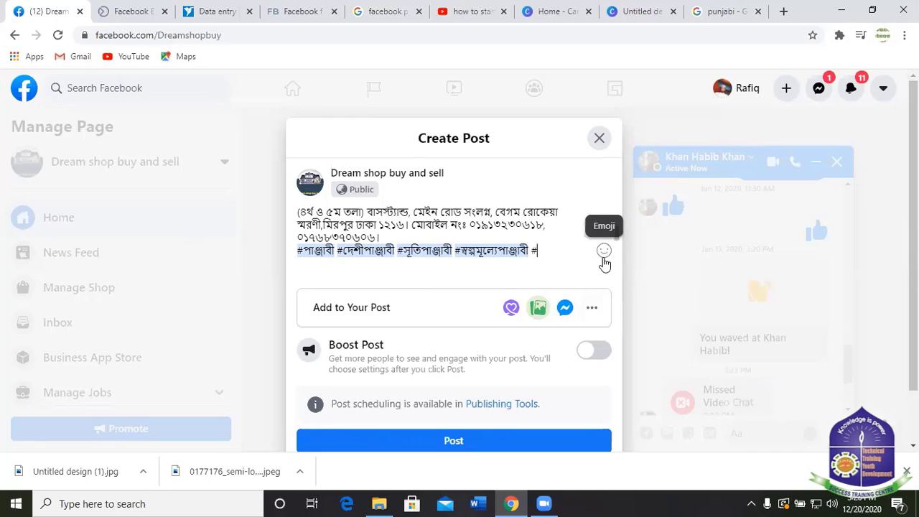
text(pa)
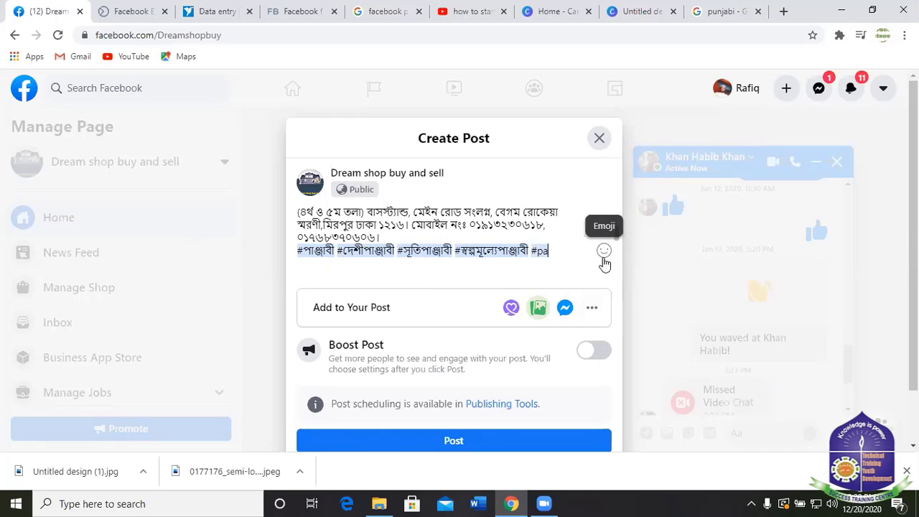
text(n)
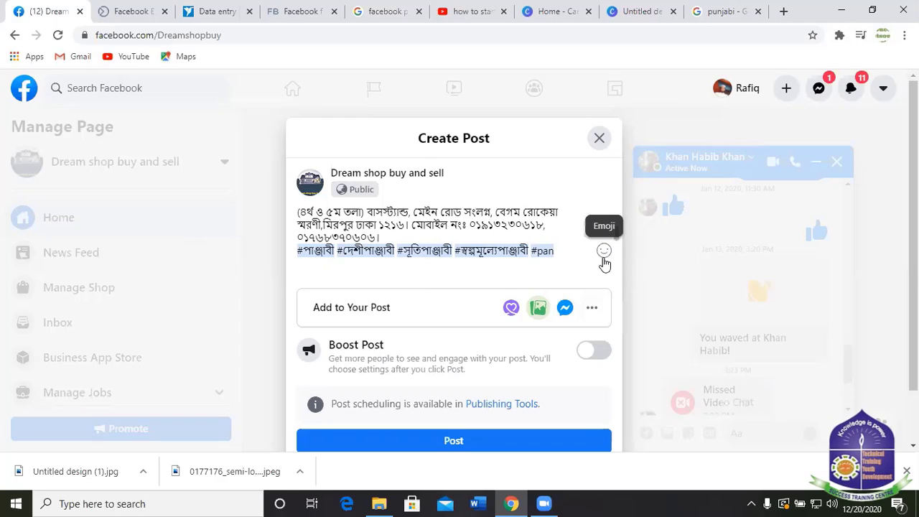
text(zab)
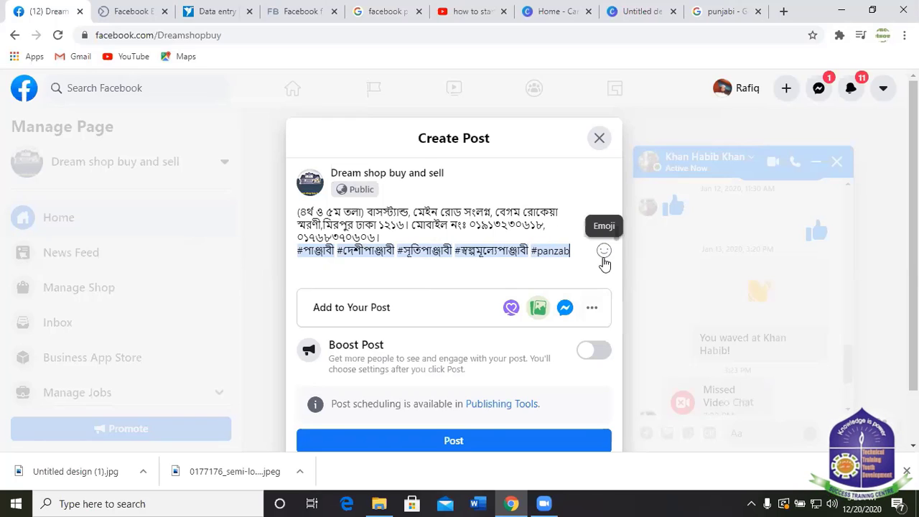
key(BackSpace)
key(BackSpace)
key(BackSpace)
key(BackSpace)
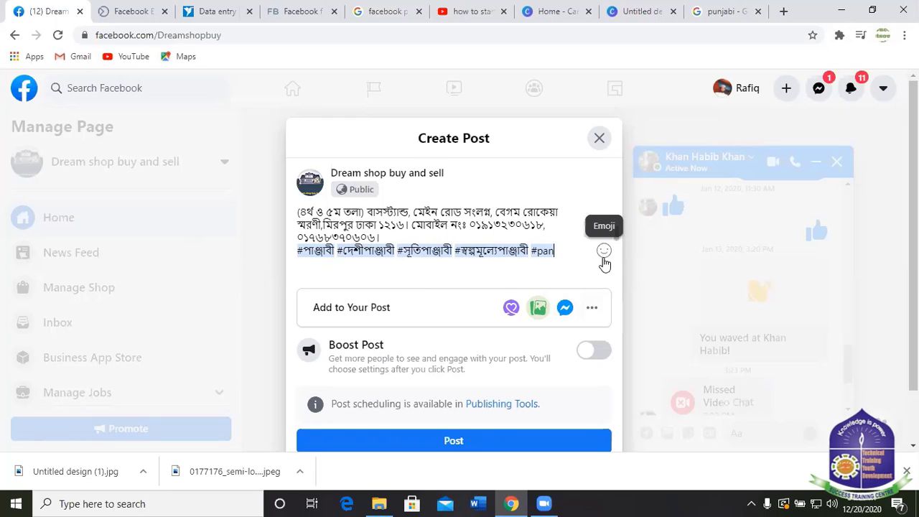
text(jabi)
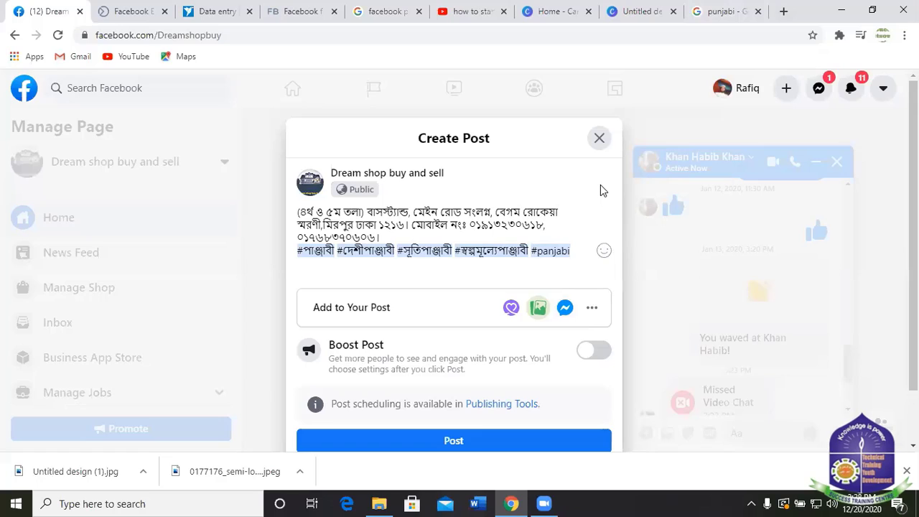
text(#)
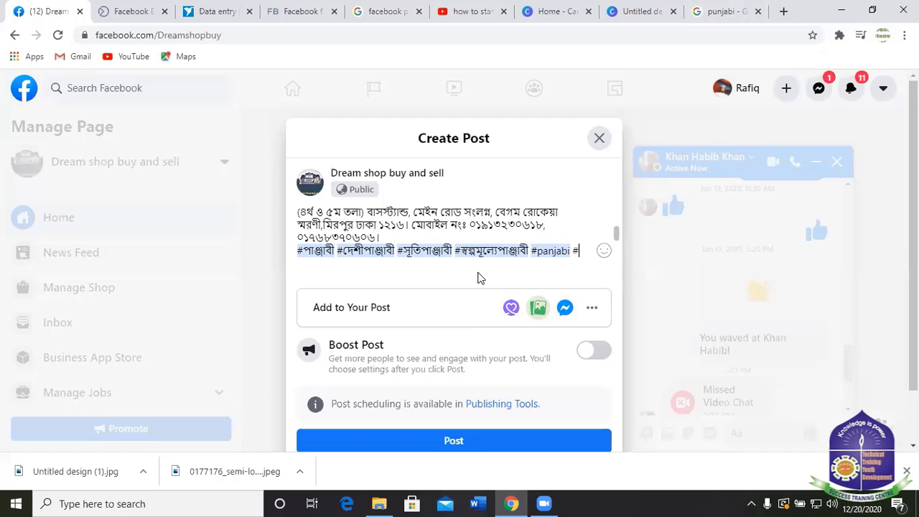
text(D)
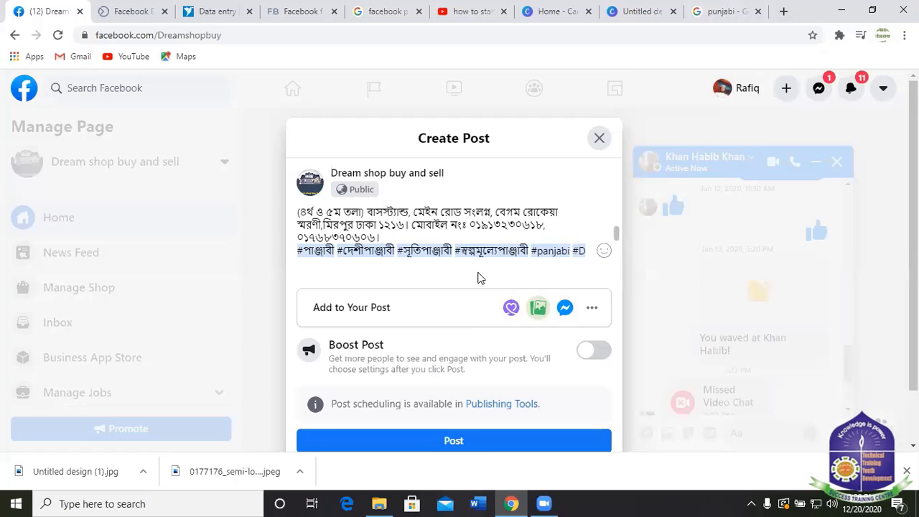
text(ream)
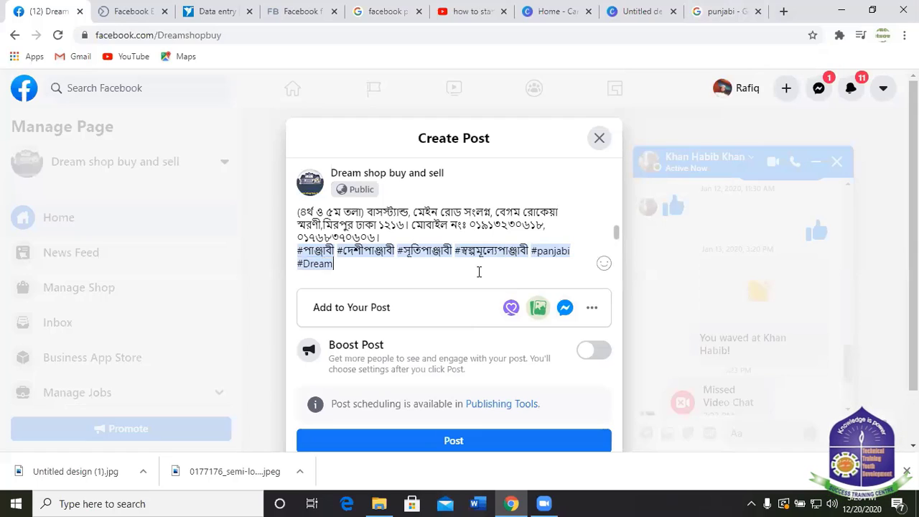
text(s)
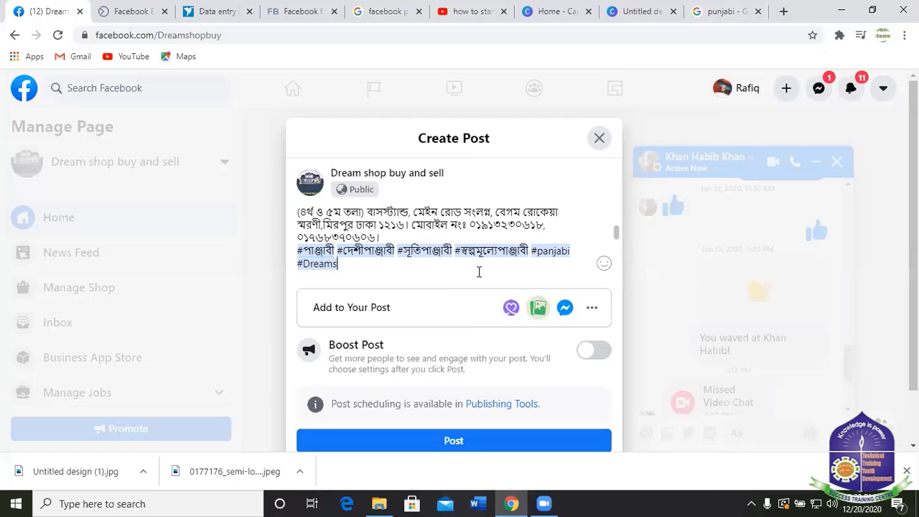
text(ell)
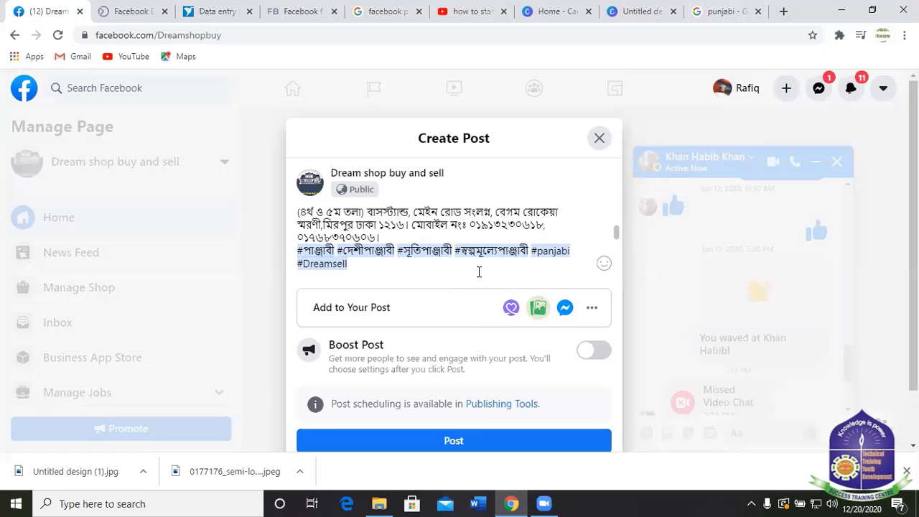
text(panjabi)
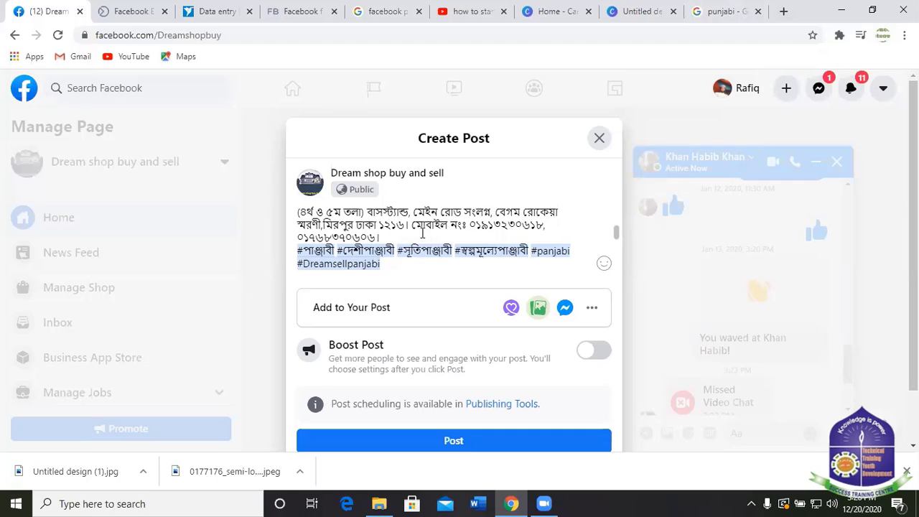
Check the post's image, publish the panjabi post, and close the open chat window.
scroll(424, 234, down, 3)
scroll(454, 223, up, 3)
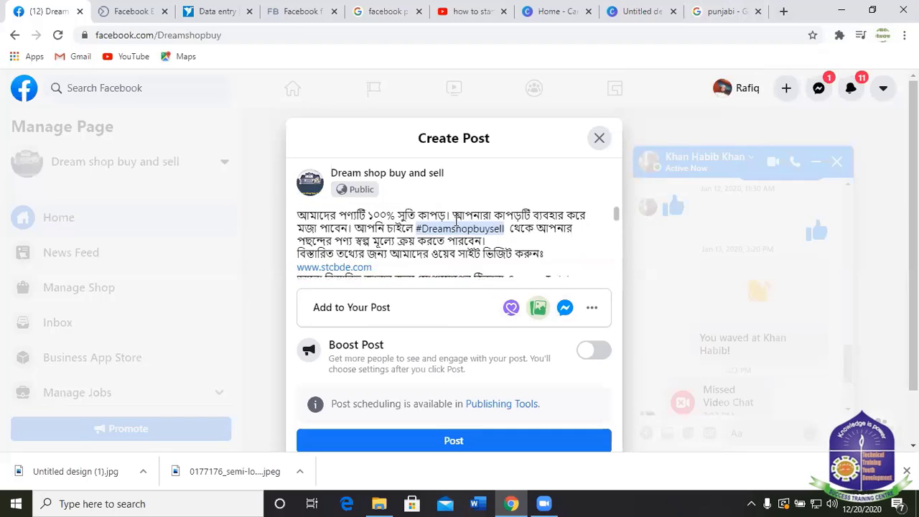
scroll(468, 238, down, 3)
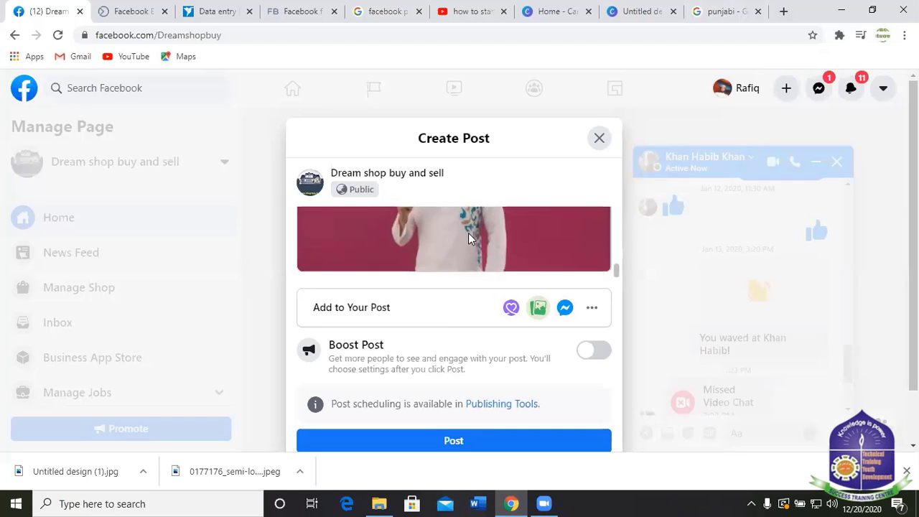
click(454, 442)
scroll(489, 209, down, 1)
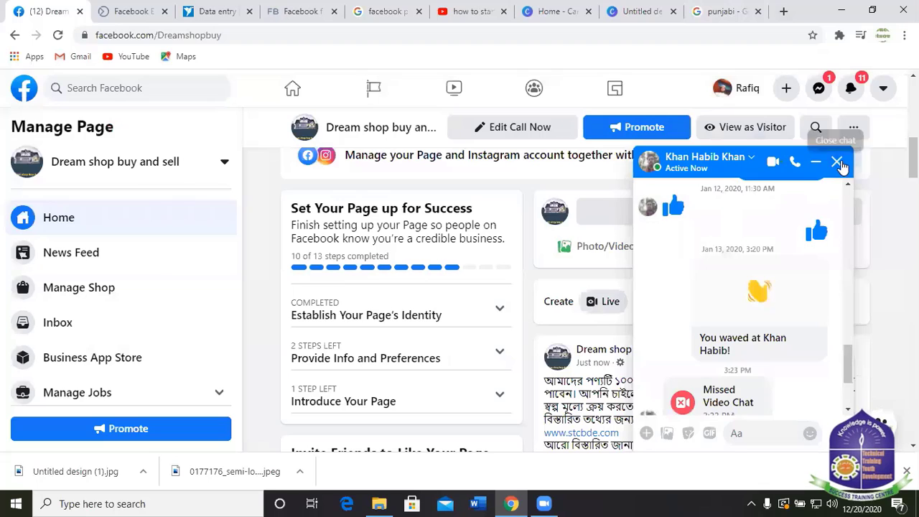
click(836, 161)
Expand the new post's hashtags, review the page's insights, About and sale posts, then go to the punjabi search.
scroll(563, 265, down, 1)
scroll(802, 295, down, 6)
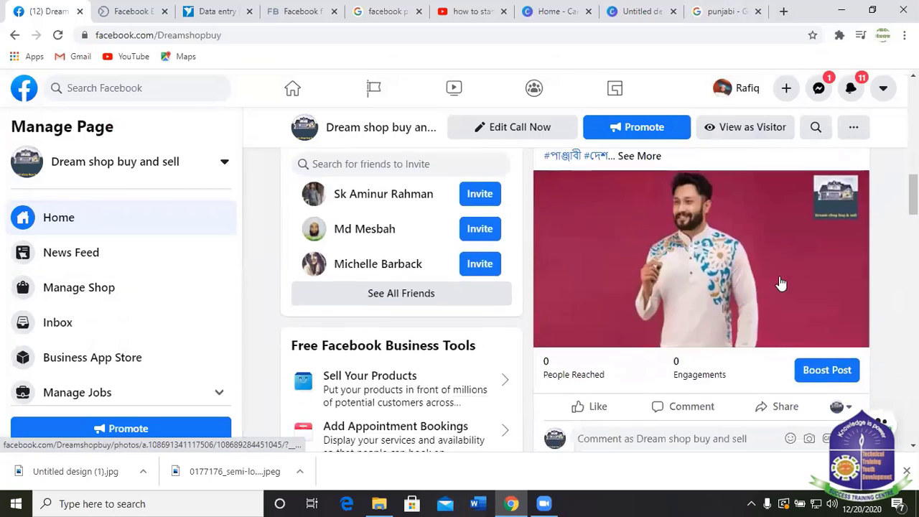
scroll(752, 304, up, 5)
click(638, 375)
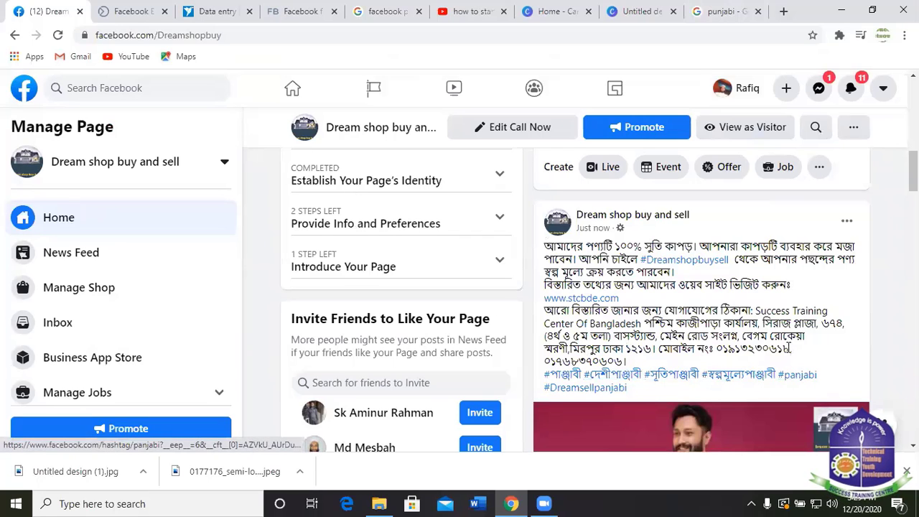
scroll(739, 403, up, 1)
scroll(740, 406, down, 2)
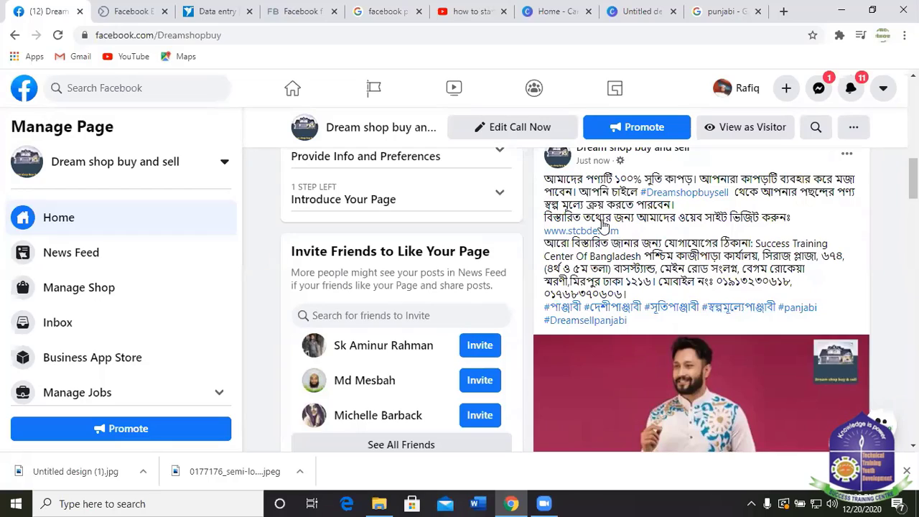
scroll(715, 296, up, 3)
scroll(655, 333, down, 6)
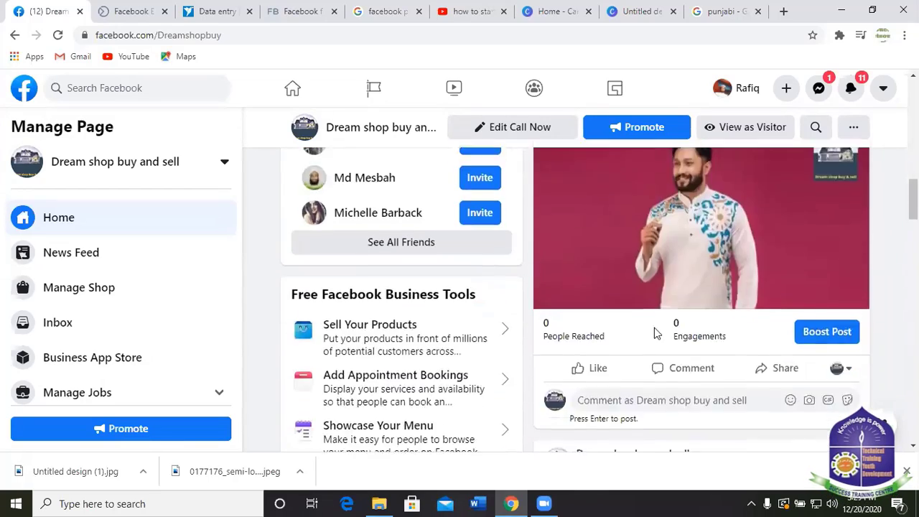
scroll(655, 333, down, 3)
scroll(617, 334, up, 3)
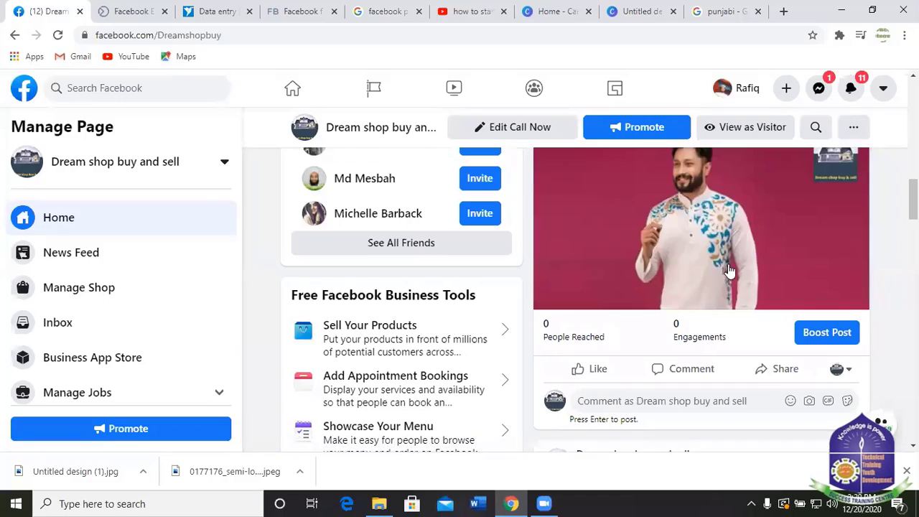
scroll(711, 266, down, 2)
scroll(702, 260, down, 7)
scroll(607, 236, up, 10)
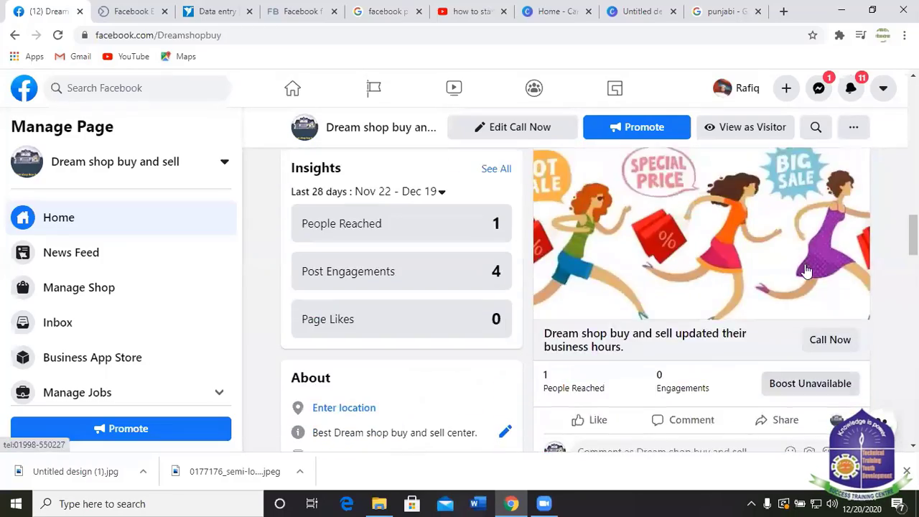
scroll(606, 235, up, 8)
scroll(306, 242, down, 10)
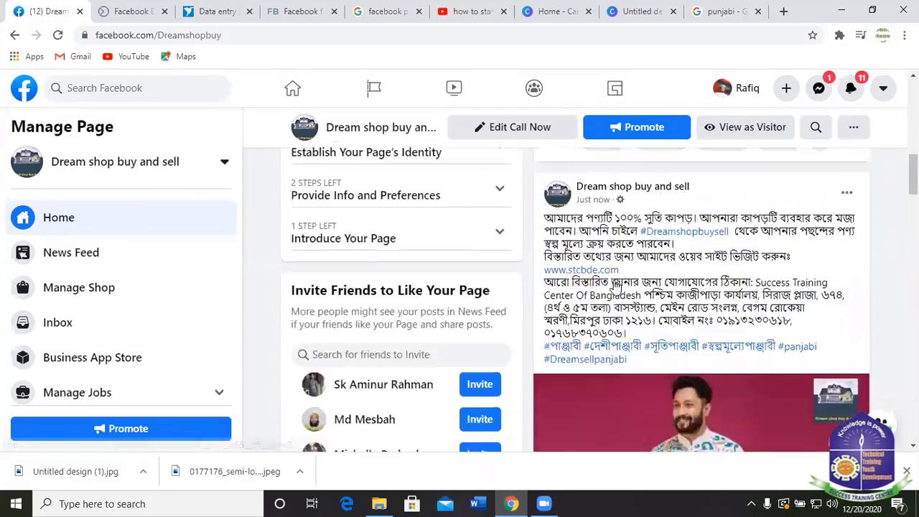
scroll(316, 288, down, 7)
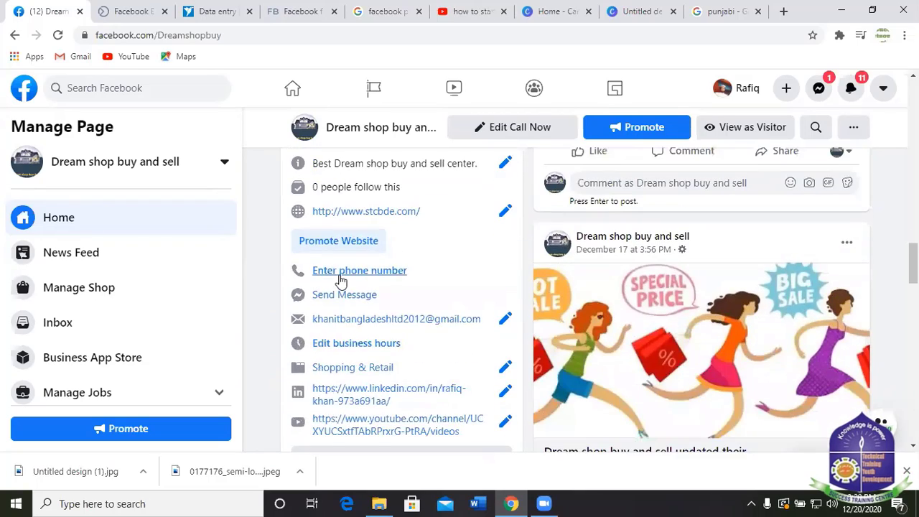
scroll(369, 319, up, 2)
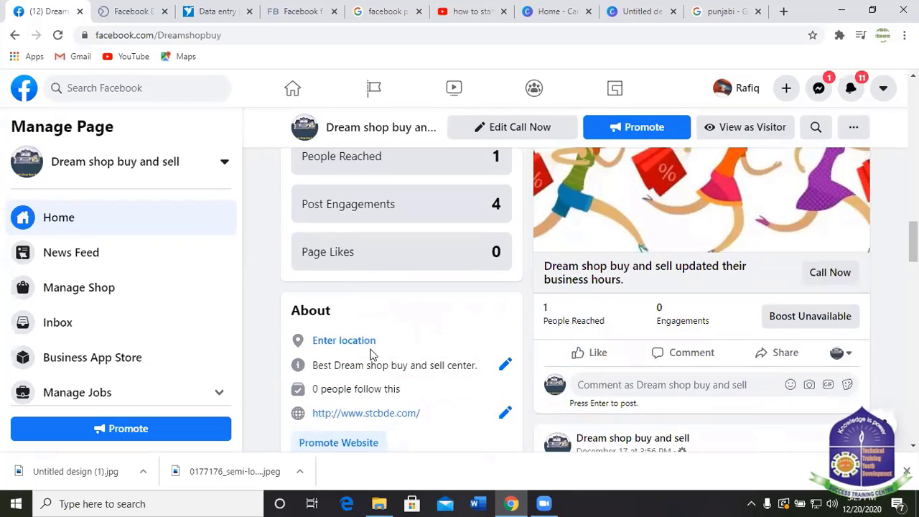
scroll(372, 353, down, 5)
scroll(343, 347, up, 3)
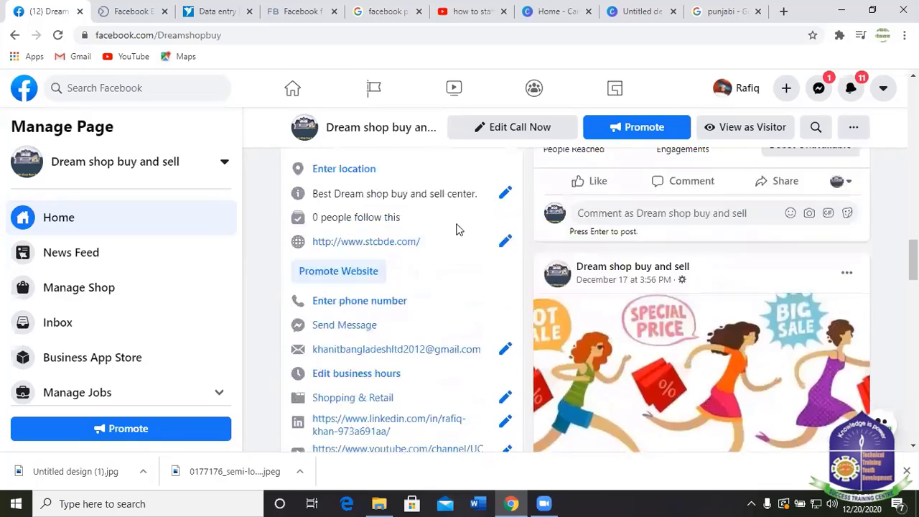
scroll(456, 230, up, 10)
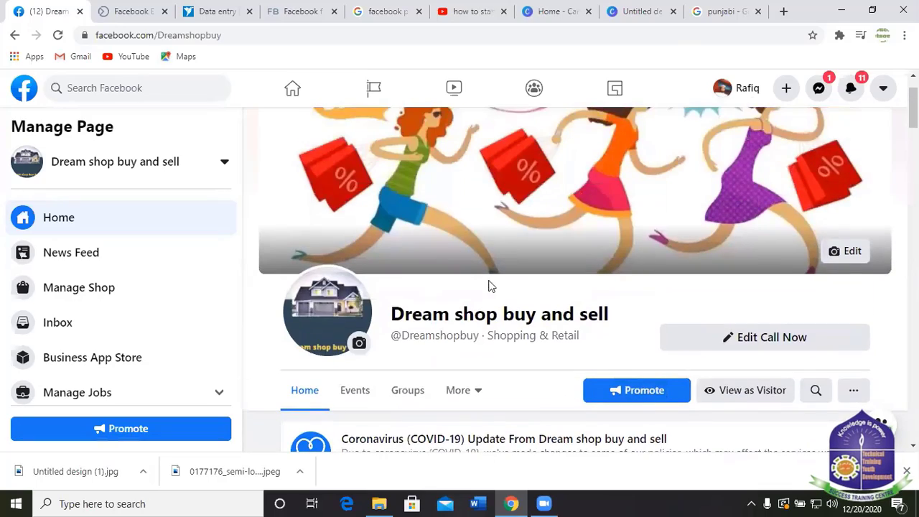
scroll(736, 352, down, 3)
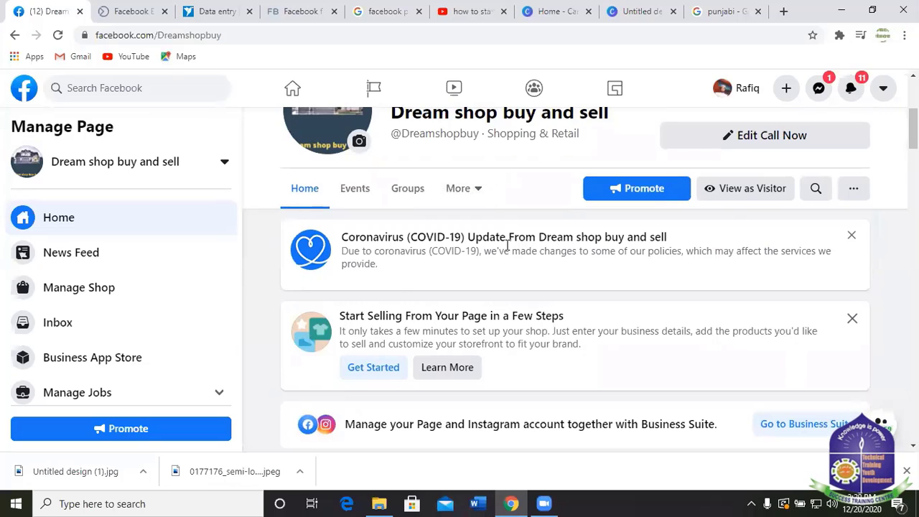
scroll(513, 272, up, 2)
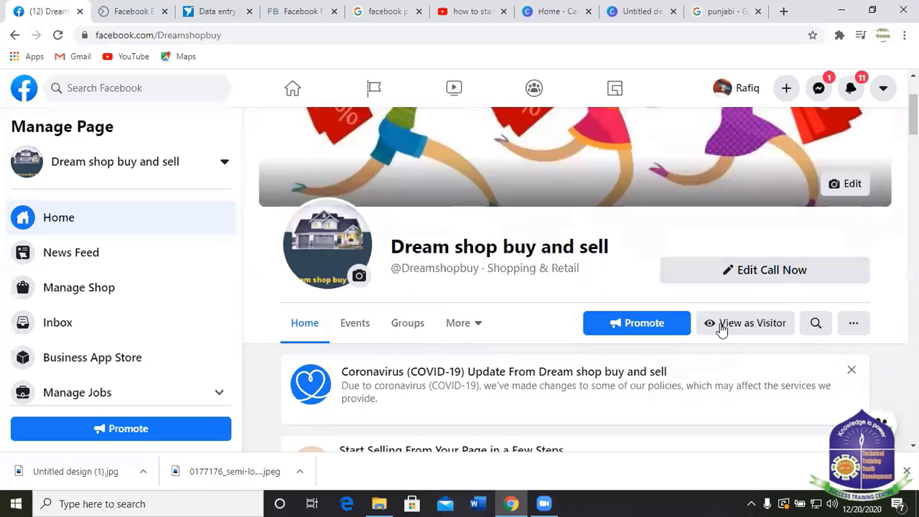
scroll(579, 292, down, 5)
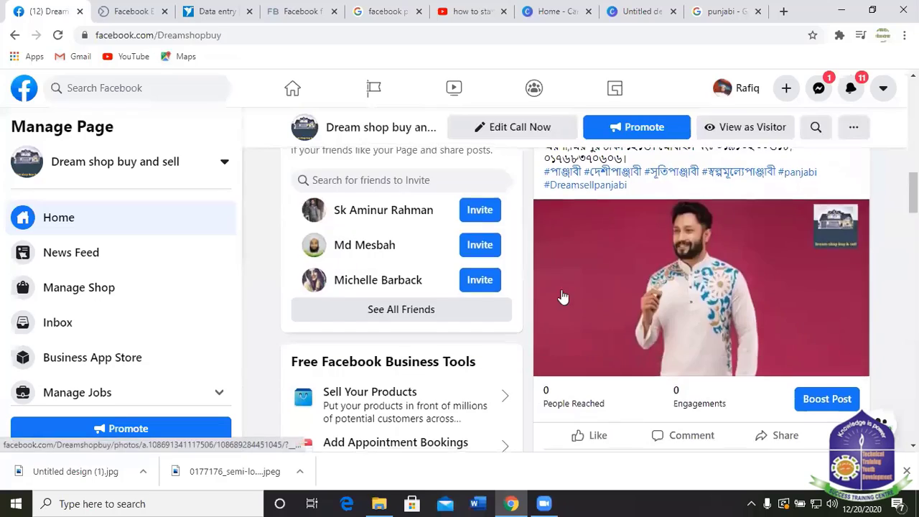
scroll(532, 345, down, 2)
scroll(503, 417, up, 3)
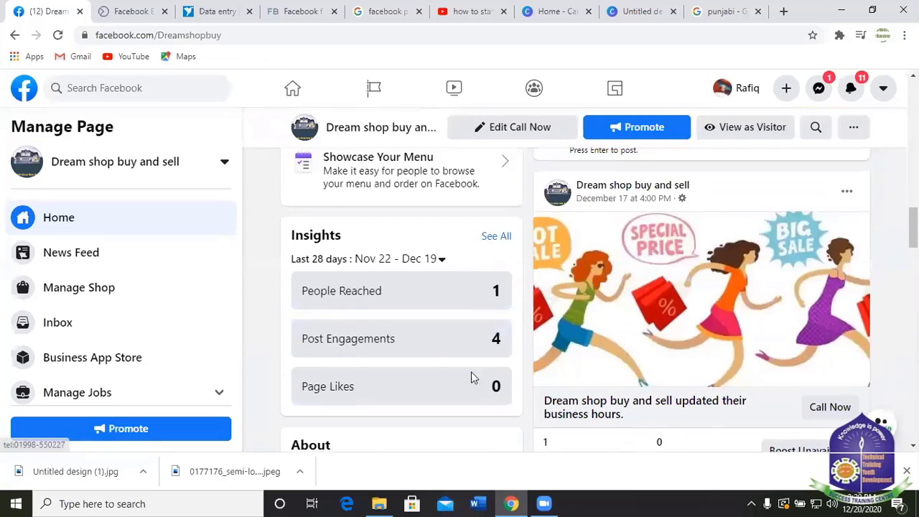
scroll(750, 207, down, 4)
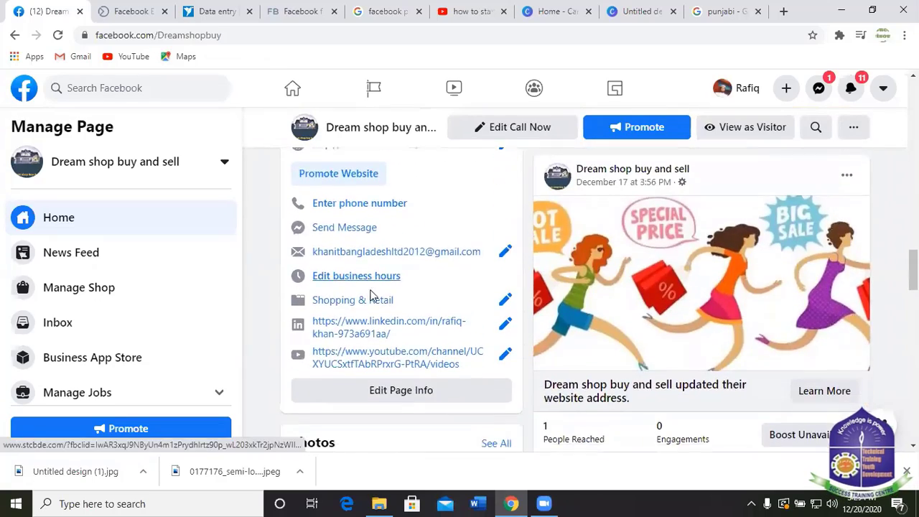
scroll(589, 365, down, 3)
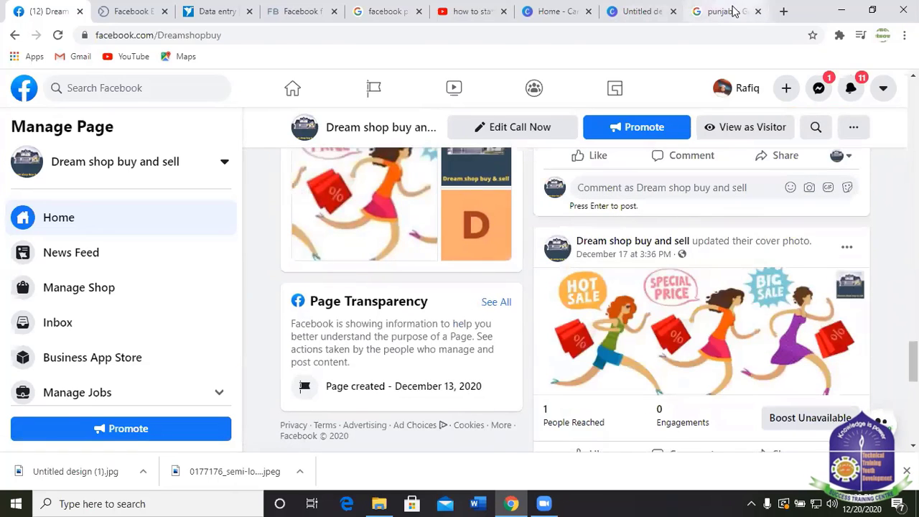
click(725, 10)
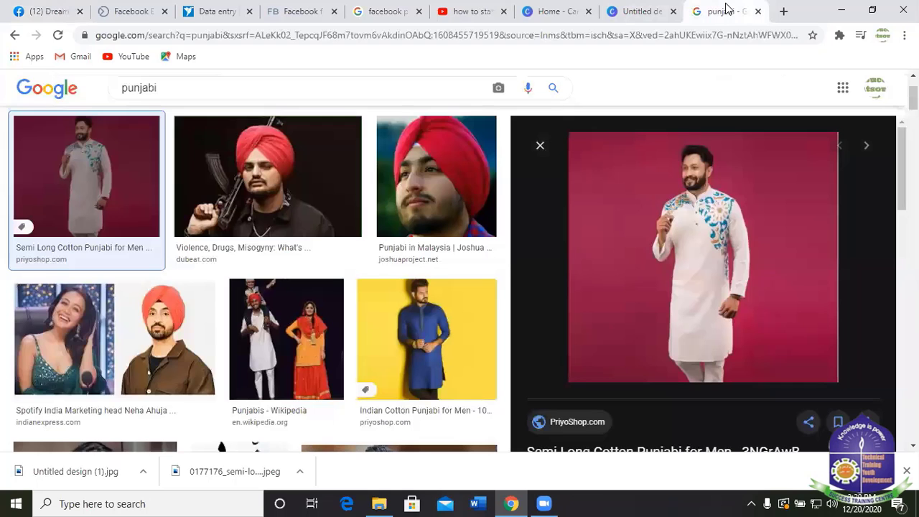
Close the kurta image preview and return to the facebook post size 2020 results.
click(540, 145)
scroll(388, 81, up, 3)
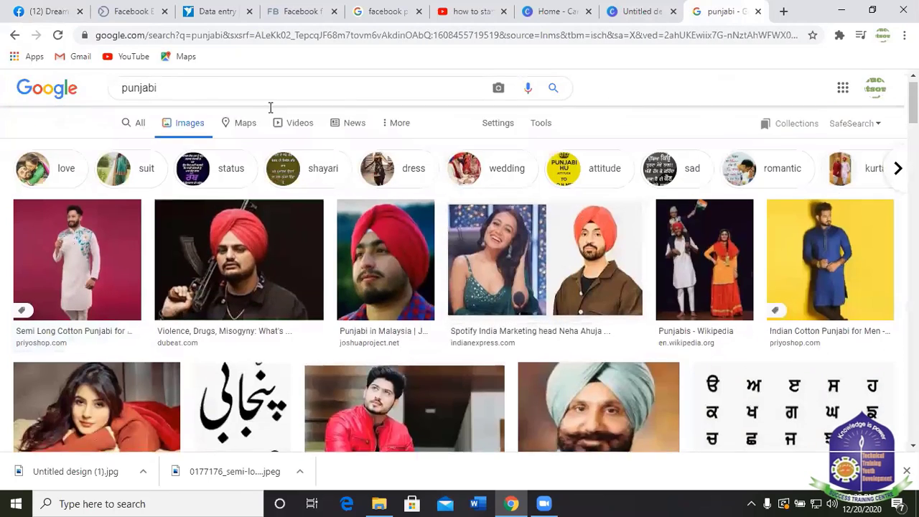
click(380, 10)
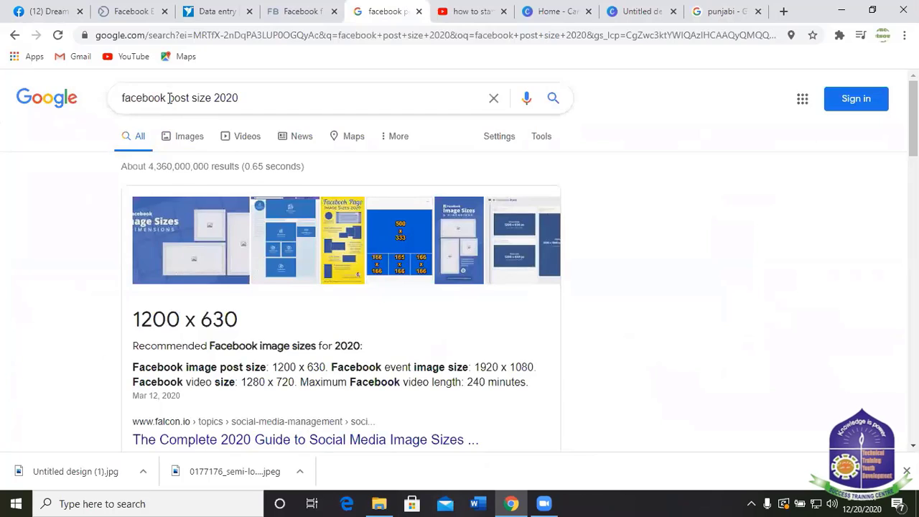
Search 'facebook event photo size 2020' and read the recommended sizes.
drag(169, 98, 191, 97)
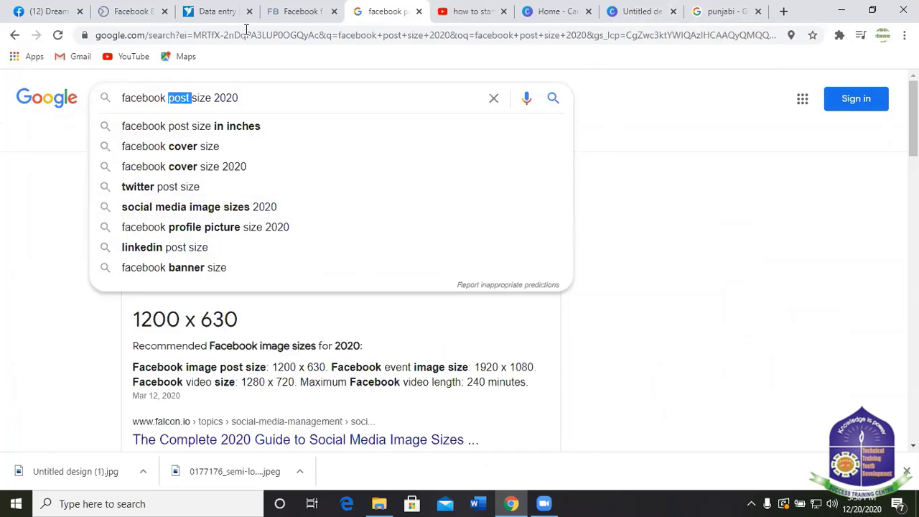
text(e)
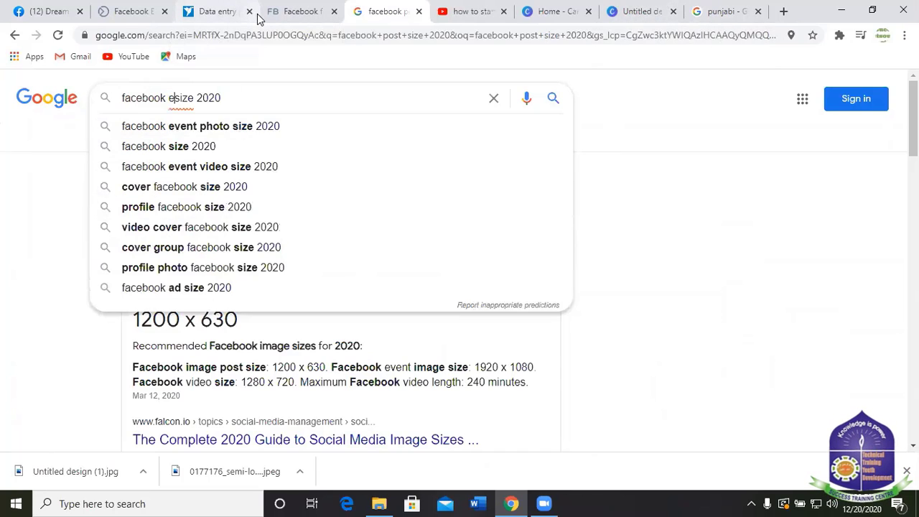
text(vent)
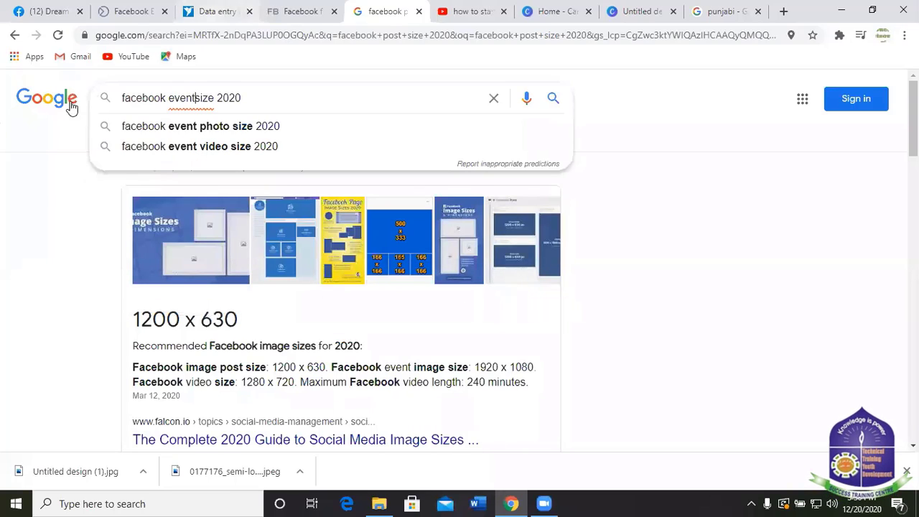
click(245, 129)
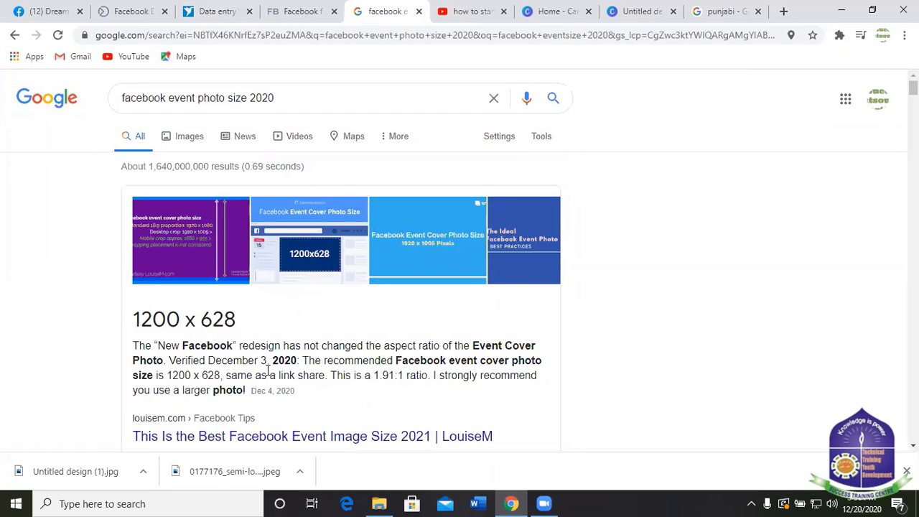
scroll(258, 379, down, 2)
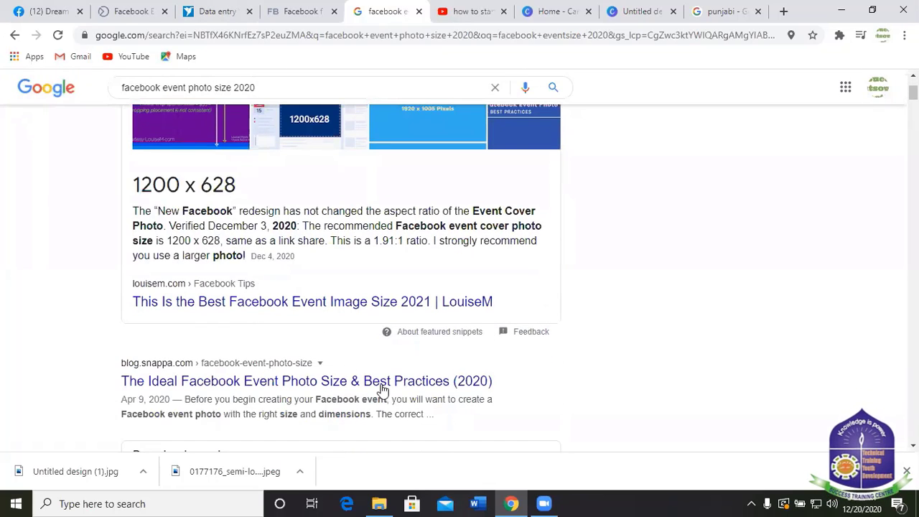
scroll(376, 365, down, 3)
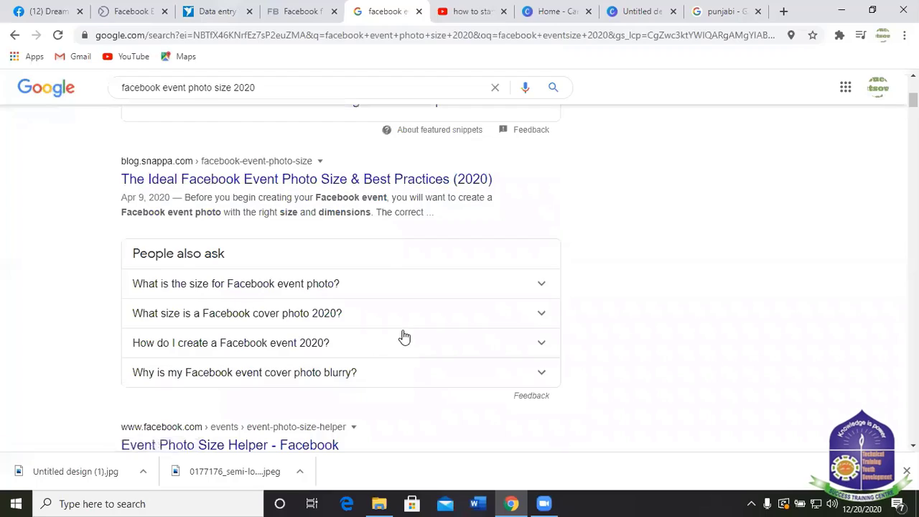
scroll(405, 335, up, 3)
scroll(405, 335, down, 5)
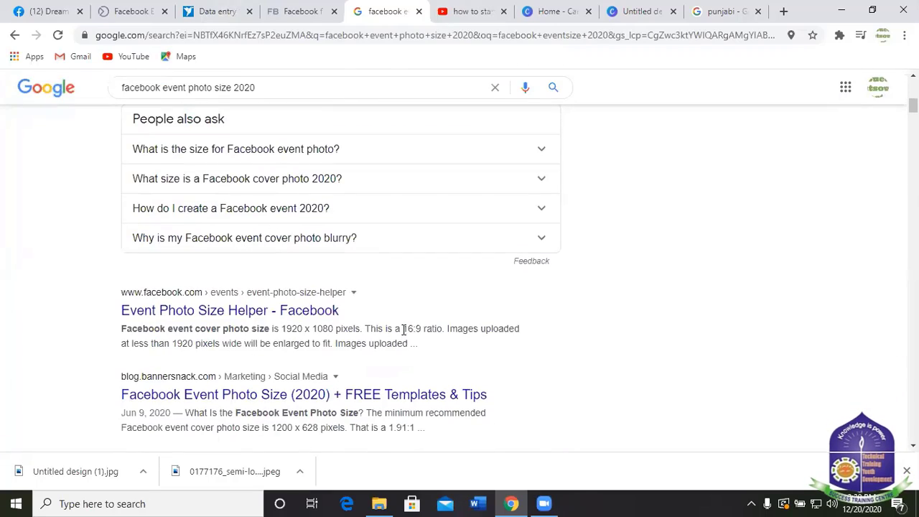
scroll(405, 330, up, 6)
scroll(408, 260, down, 4)
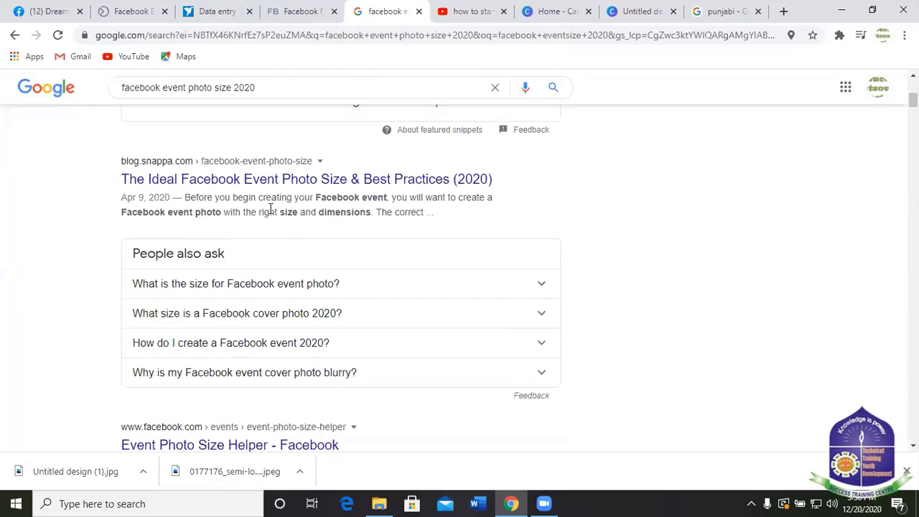
scroll(281, 246, down, 2)
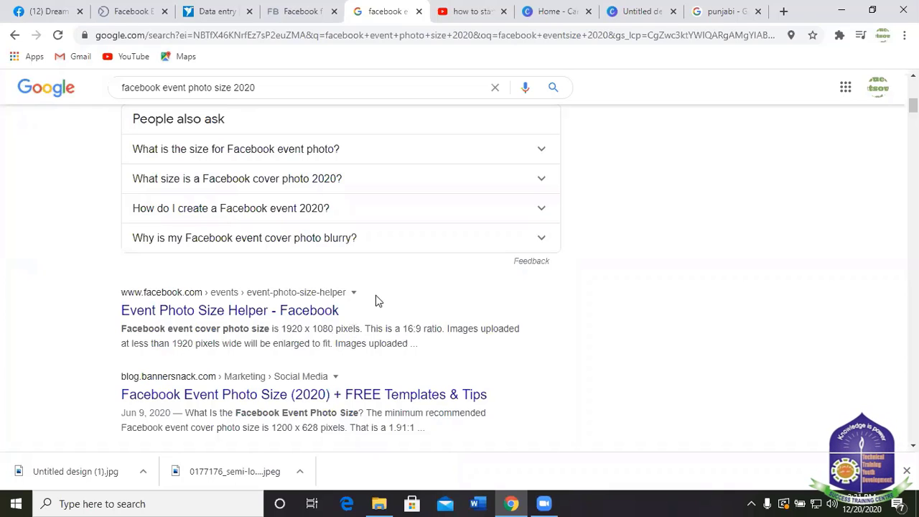
scroll(378, 300, up, 6)
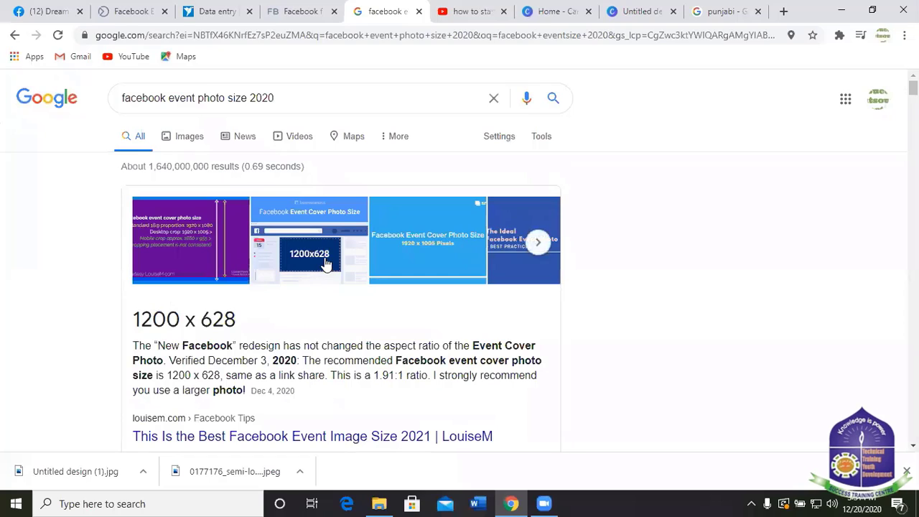
Browse the image results for Facebook event photo sizes.
click(325, 262)
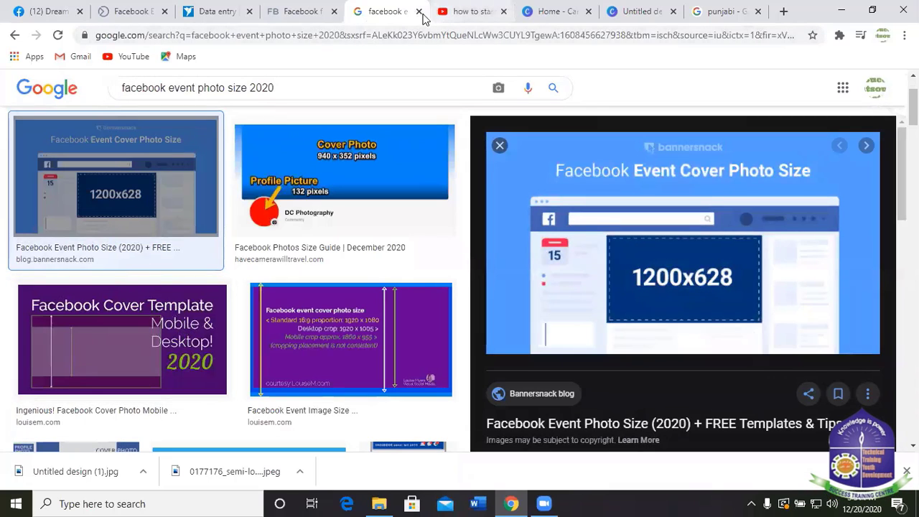
scroll(546, 345, down, 2)
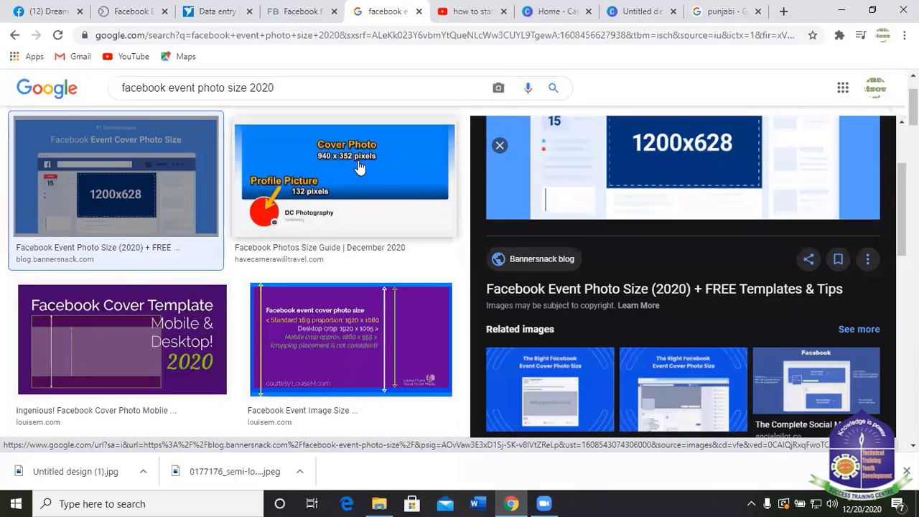
scroll(406, 211, down, 1)
scroll(406, 211, up, 4)
scroll(431, 251, down, 5)
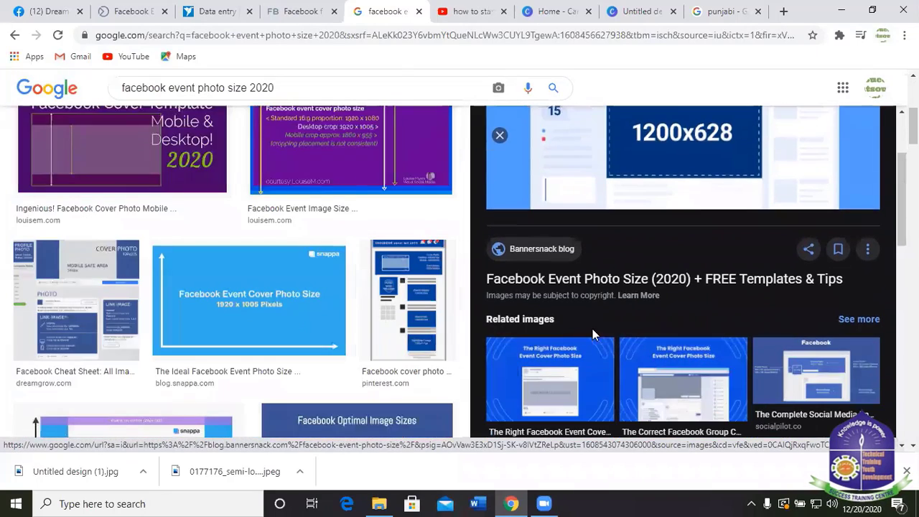
scroll(593, 329, down, 3)
scroll(260, 395, down, 2)
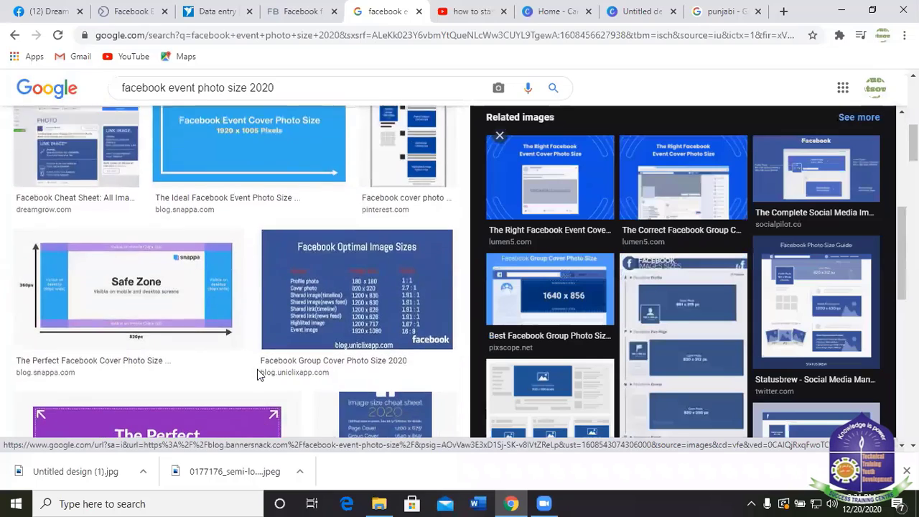
scroll(259, 375, up, 2)
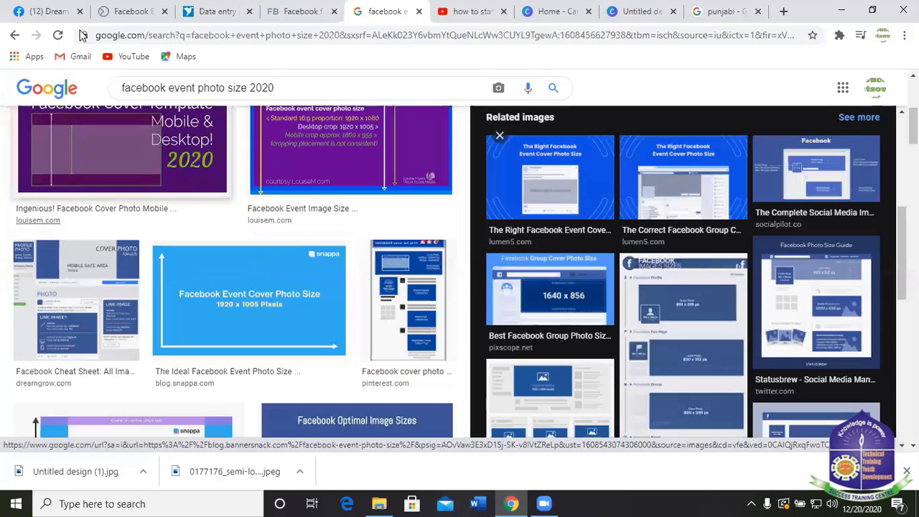
Go back to the regular search results, then return to the Canva design.
click(14, 35)
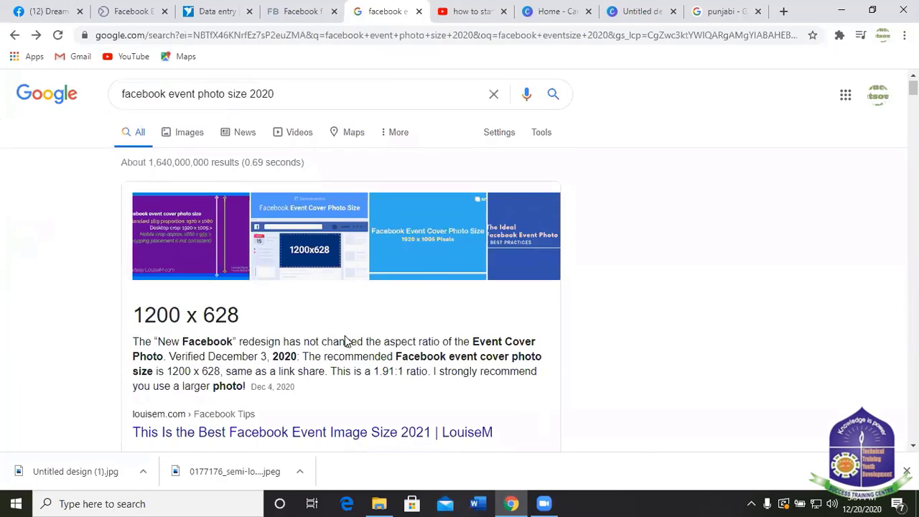
scroll(345, 340, down, 5)
scroll(285, 313, down, 3)
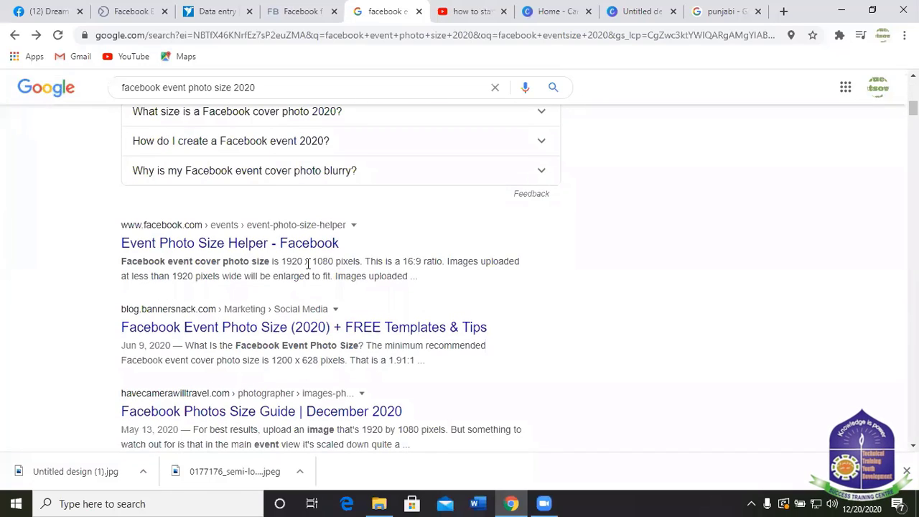
click(646, 10)
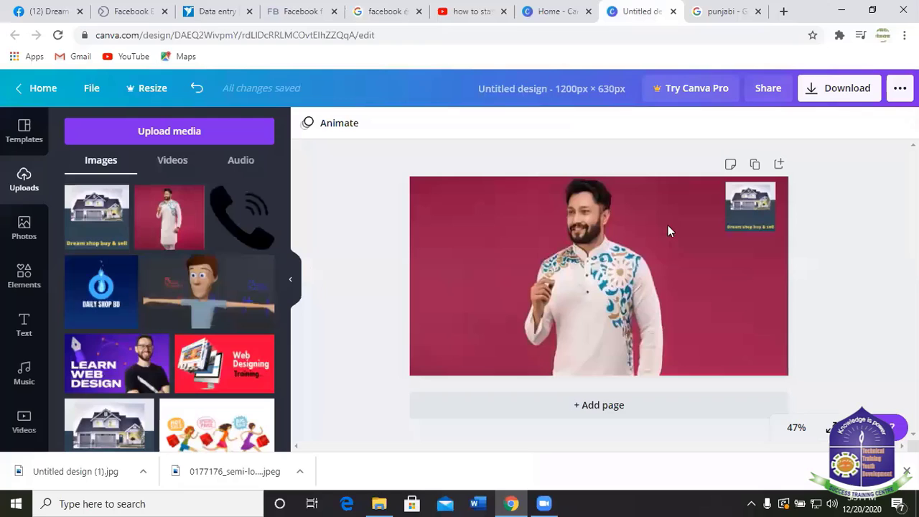
From Canva Home, create a custom-size design of width 1920 and height 1080 px.
click(546, 11)
click(810, 97)
click(670, 165)
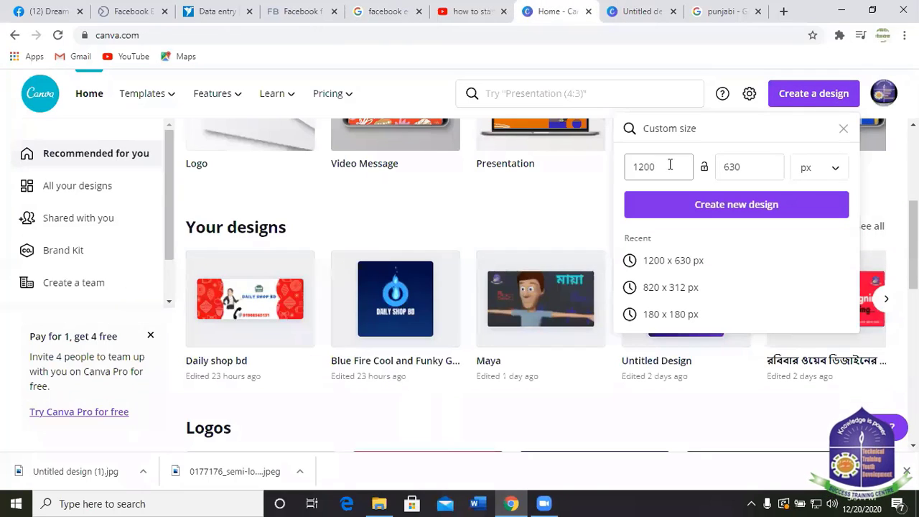
click(658, 166)
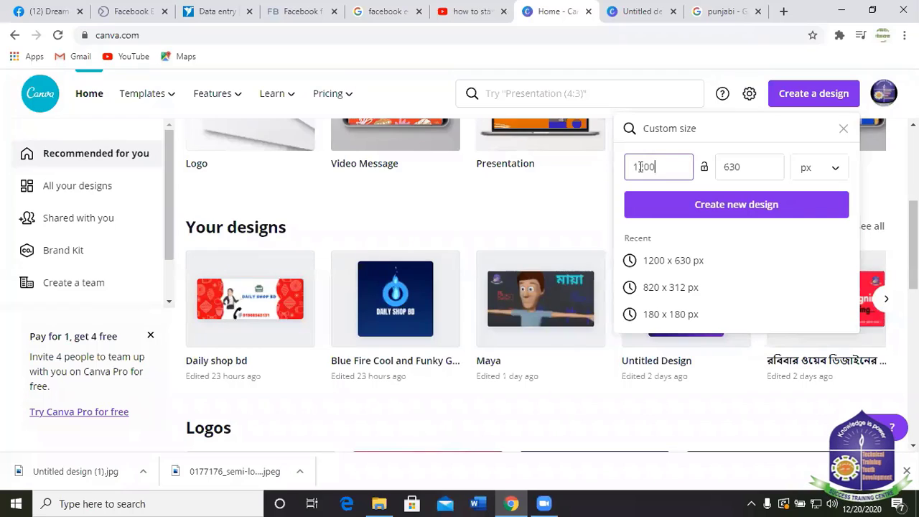
key(Left)
key(Left)
key(Left)
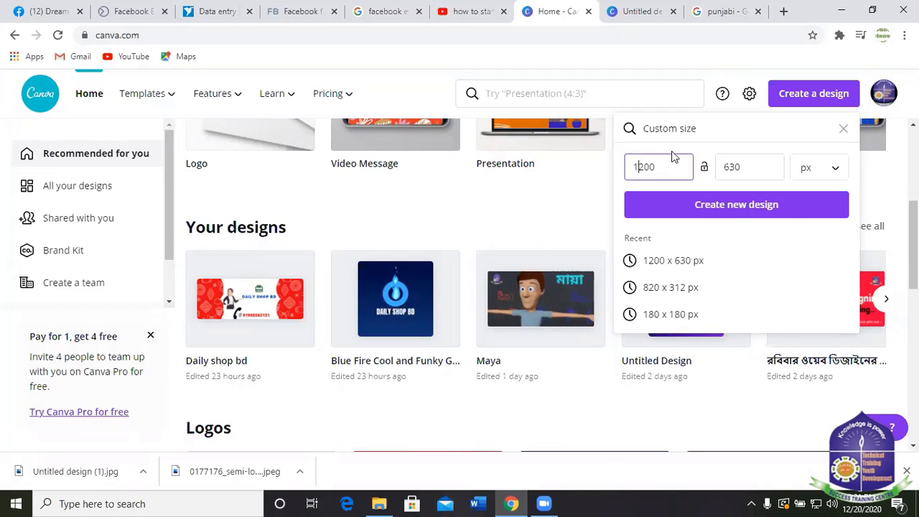
text(9)
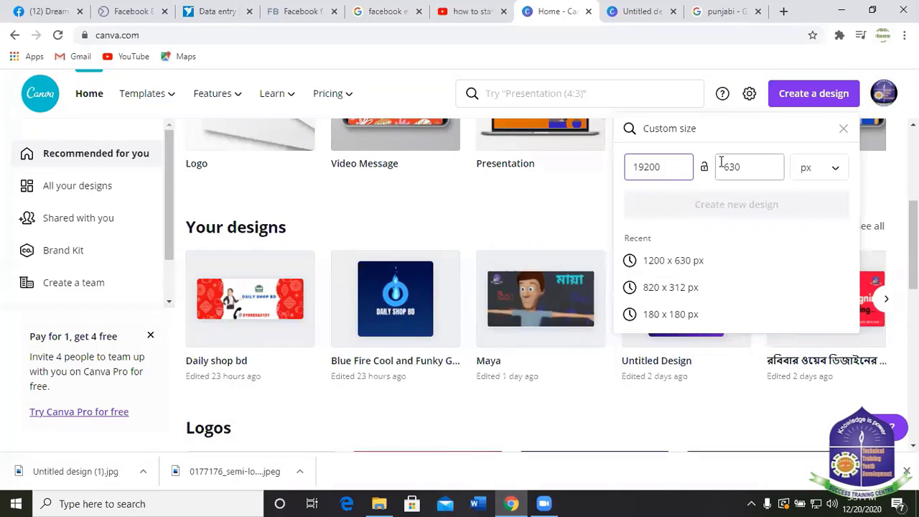
key(BackSpace)
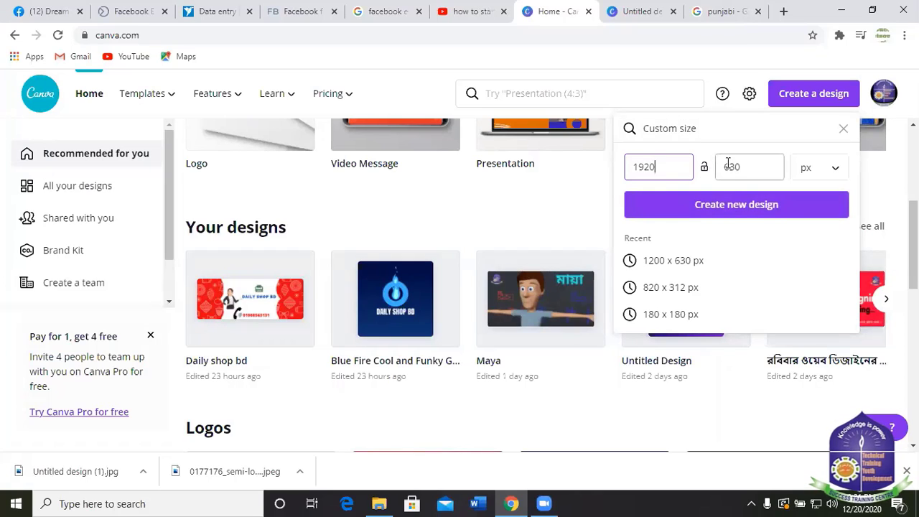
click(732, 167)
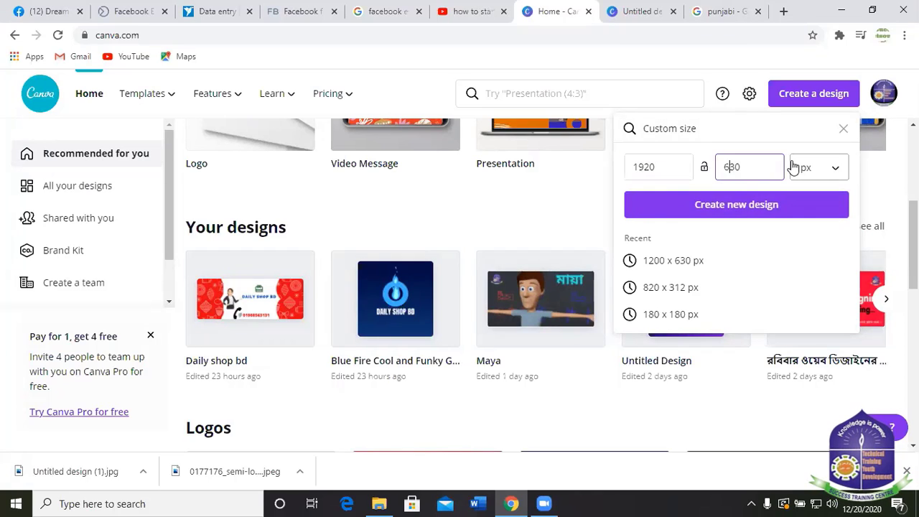
key(BackSpace)
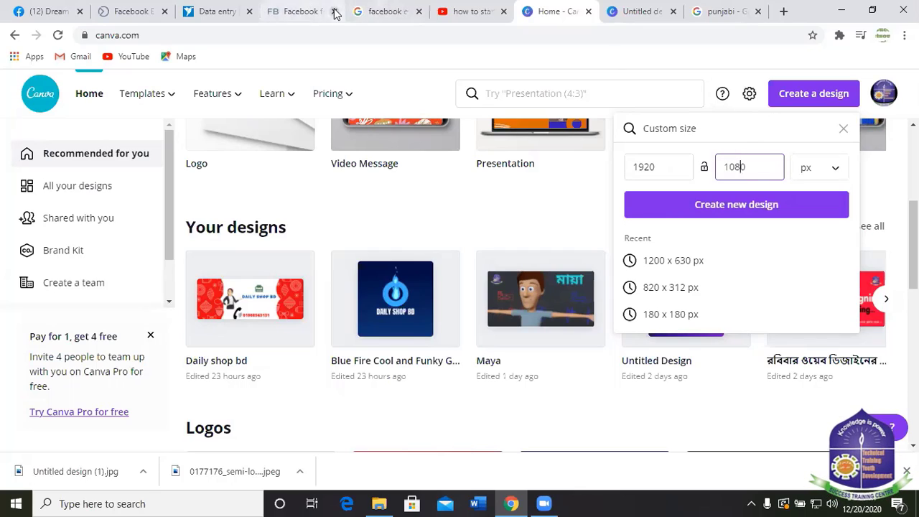
click(381, 12)
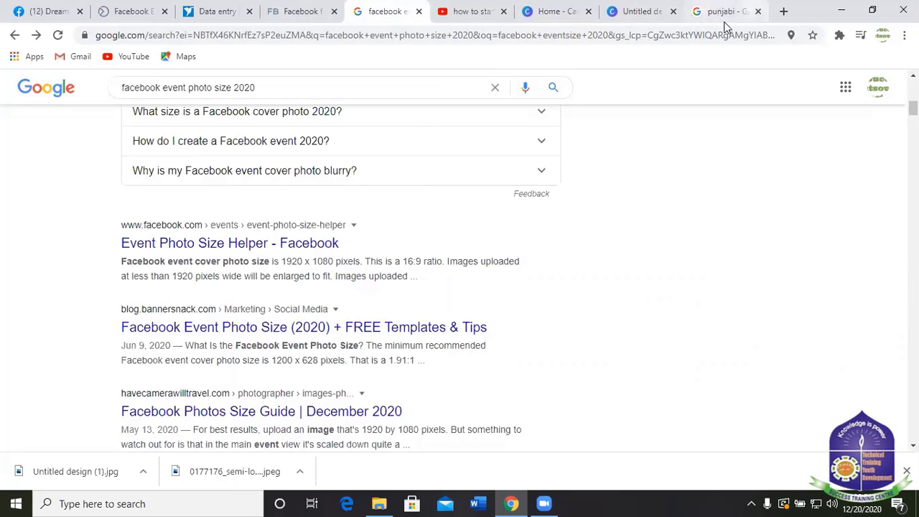
click(638, 12)
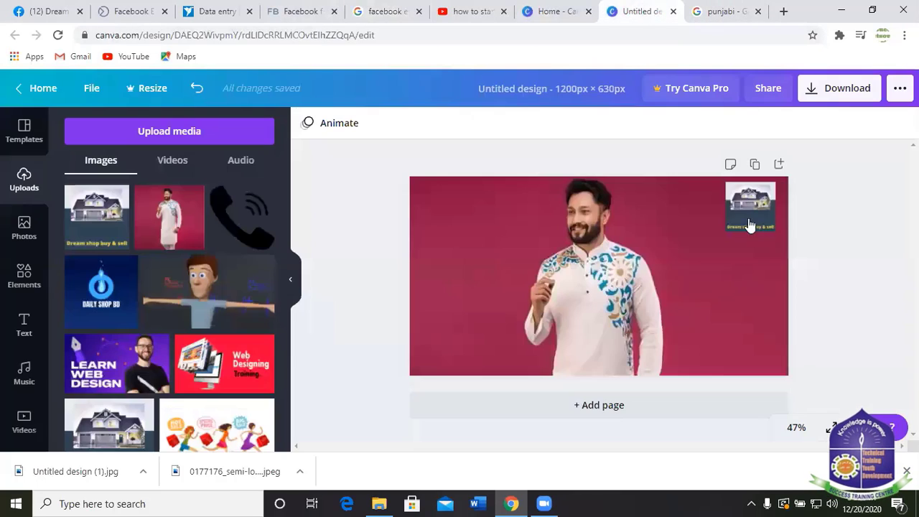
click(553, 11)
click(742, 167)
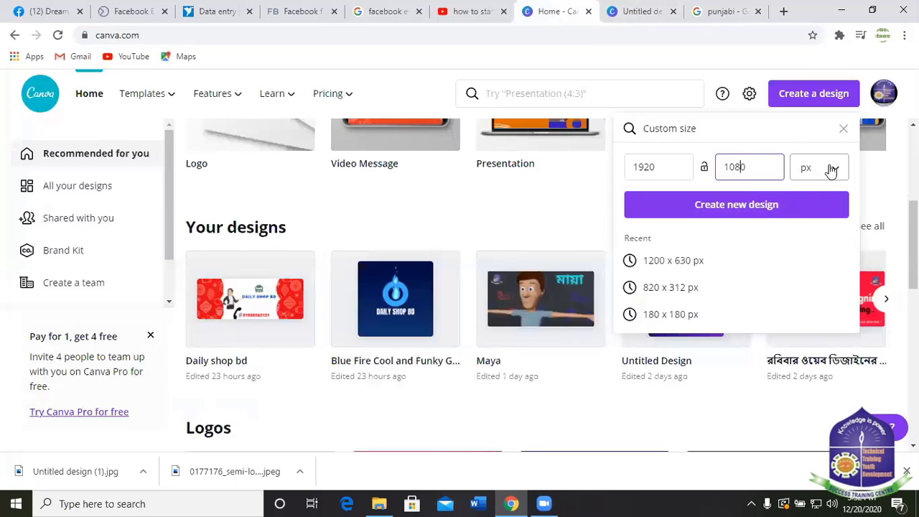
click(733, 209)
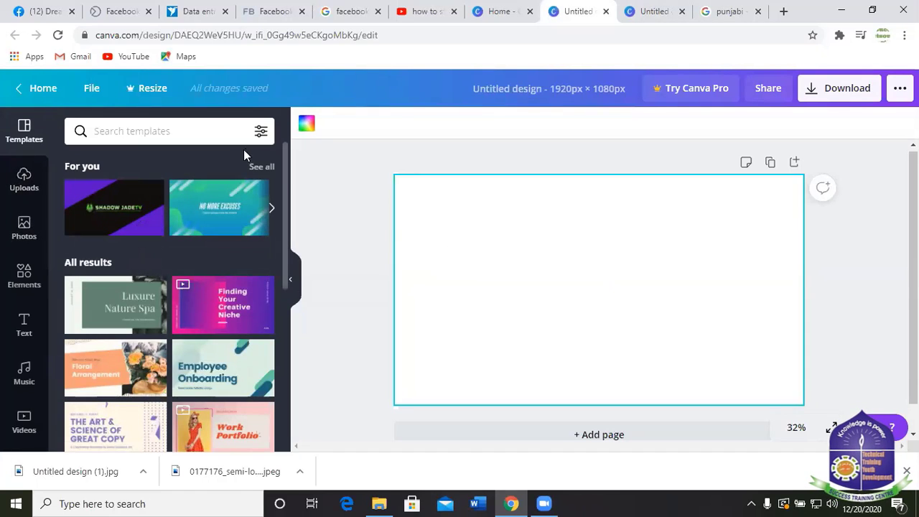
Fill the 1920 × 1080 page background with Canva's default red colour.
click(316, 125)
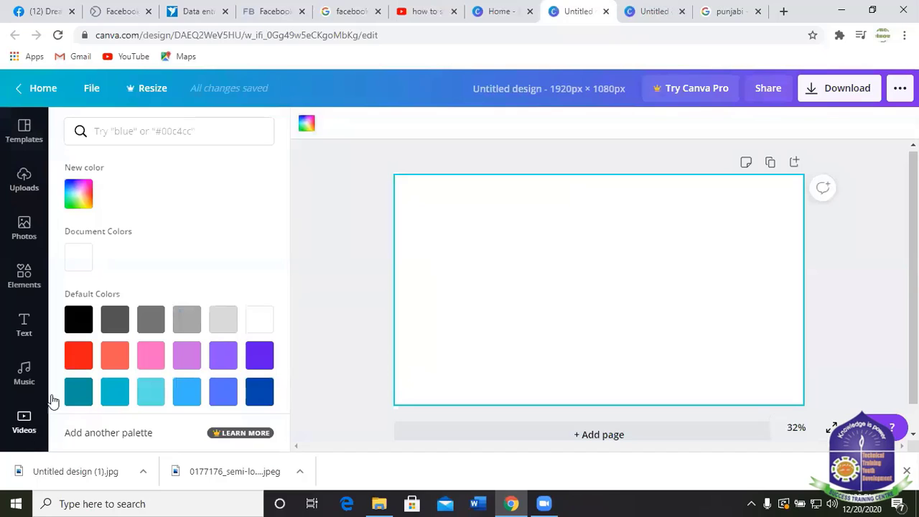
click(80, 357)
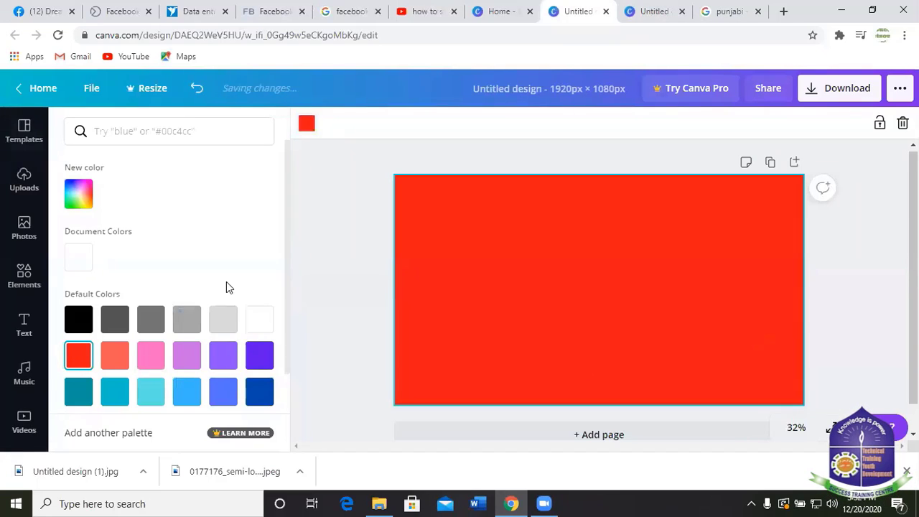
scroll(188, 280, down, 1)
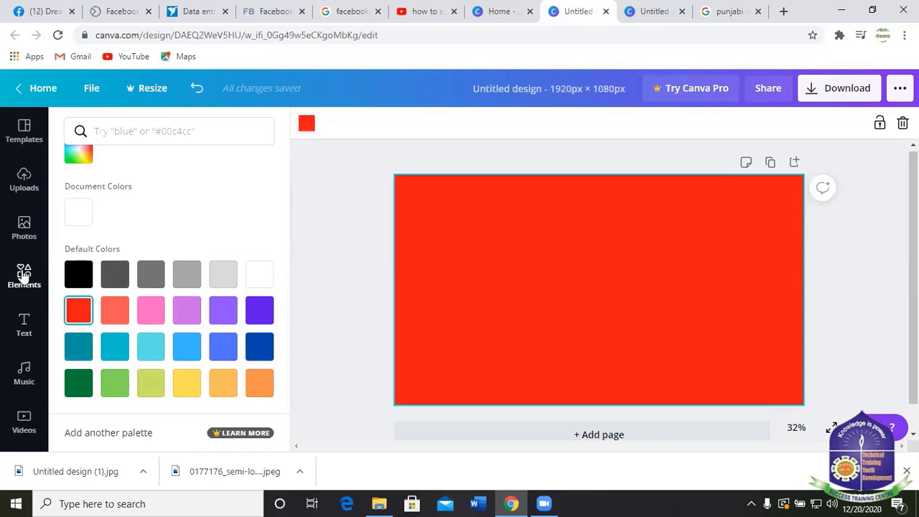
click(21, 270)
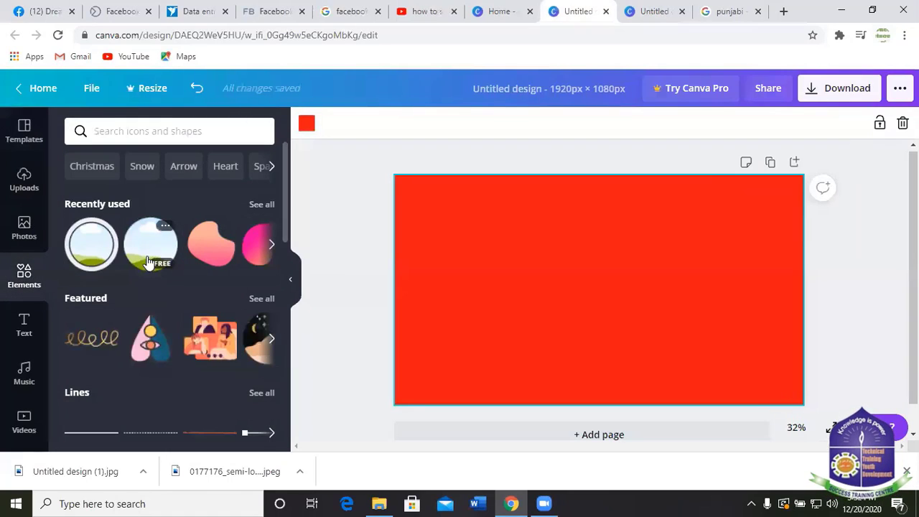
Add the circle frame from Elements, enlarge it and position it right of centre.
scroll(158, 303, down, 4)
scroll(151, 323, down, 1)
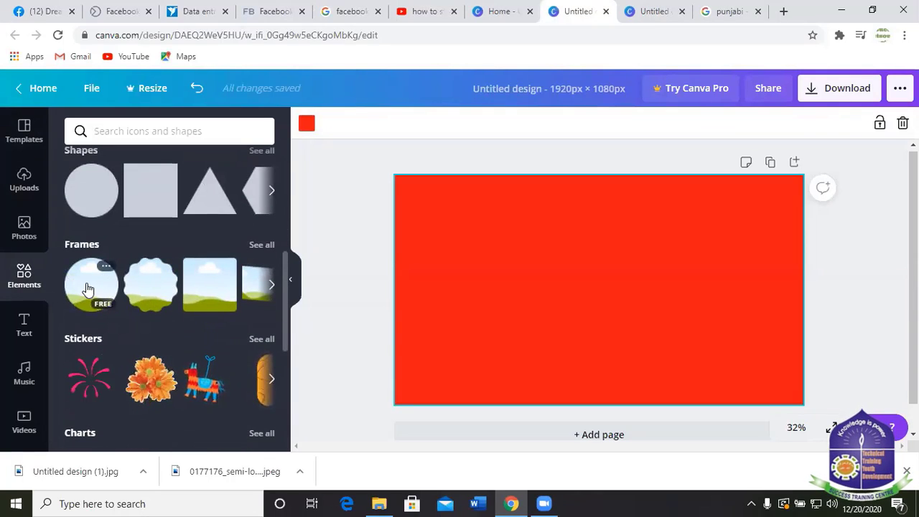
click(87, 287)
drag(636, 283, 609, 280)
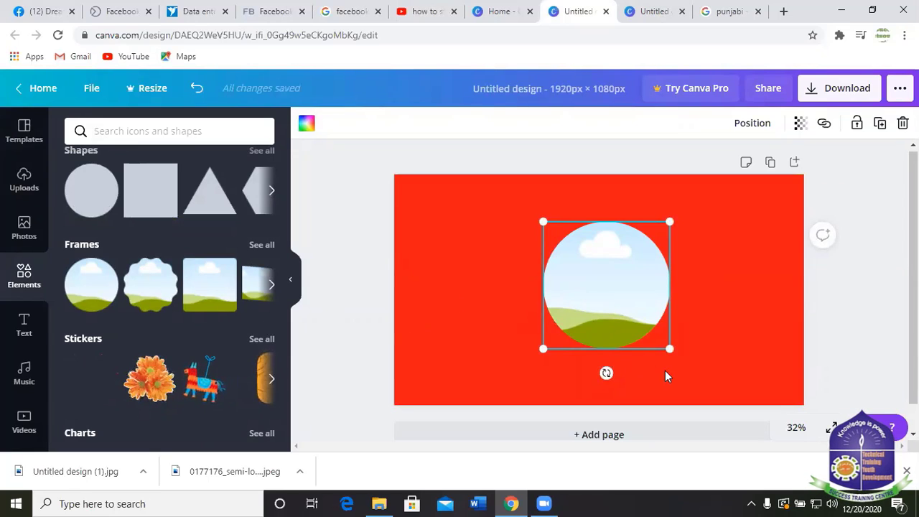
drag(669, 347, 725, 400)
drag(620, 295, 611, 271)
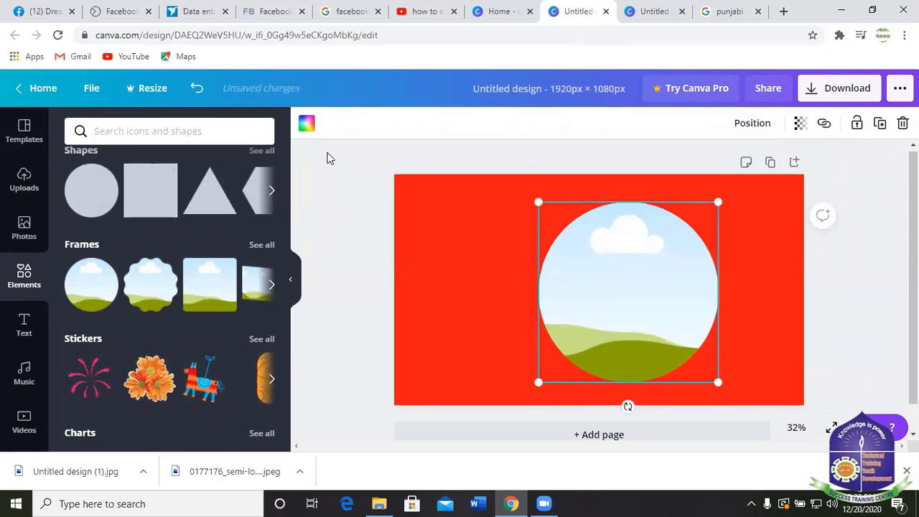
After trying black and pink, fill the circle with white.
click(307, 123)
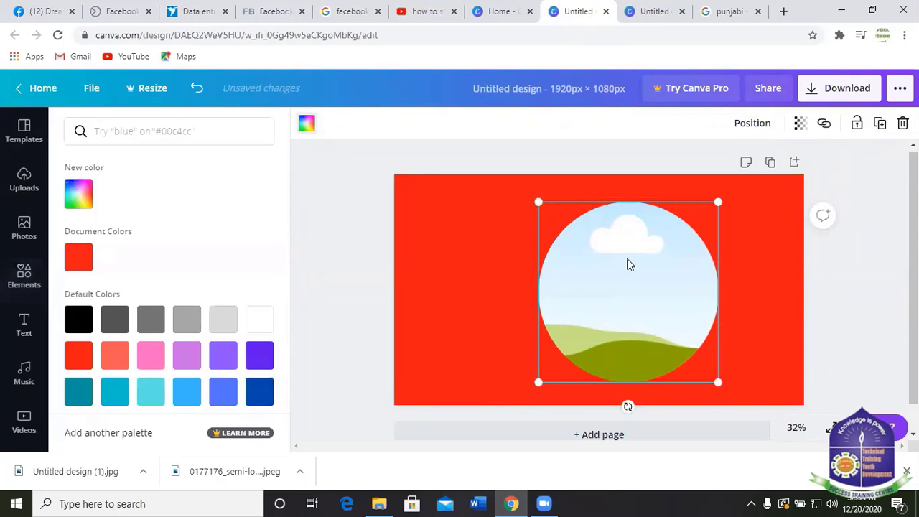
click(79, 321)
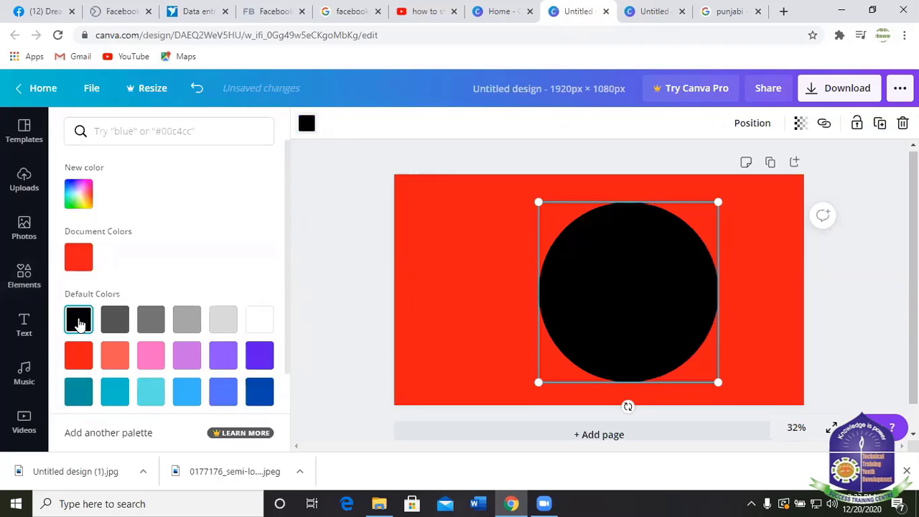
click(152, 357)
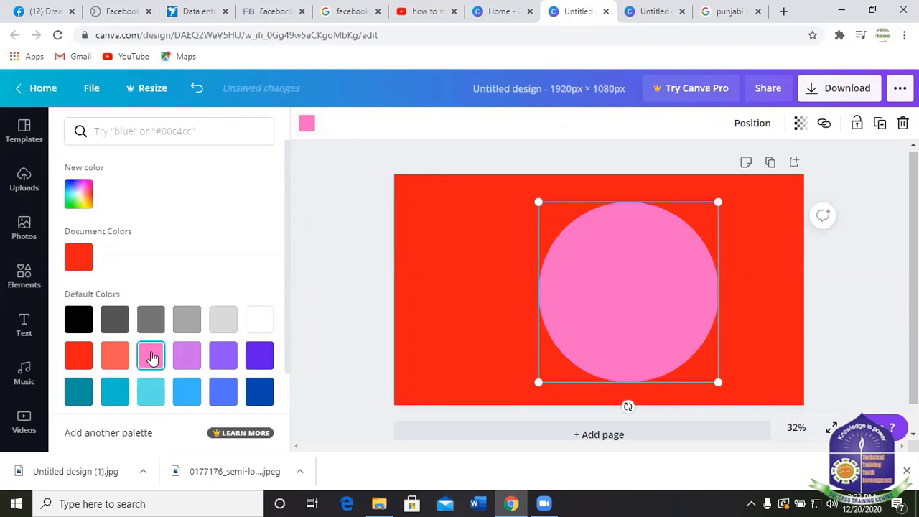
click(261, 322)
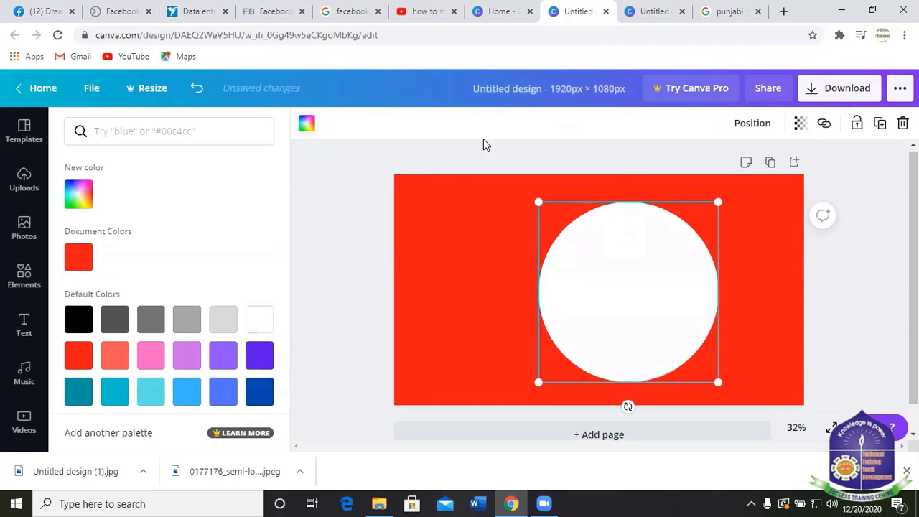
click(450, 150)
click(362, 246)
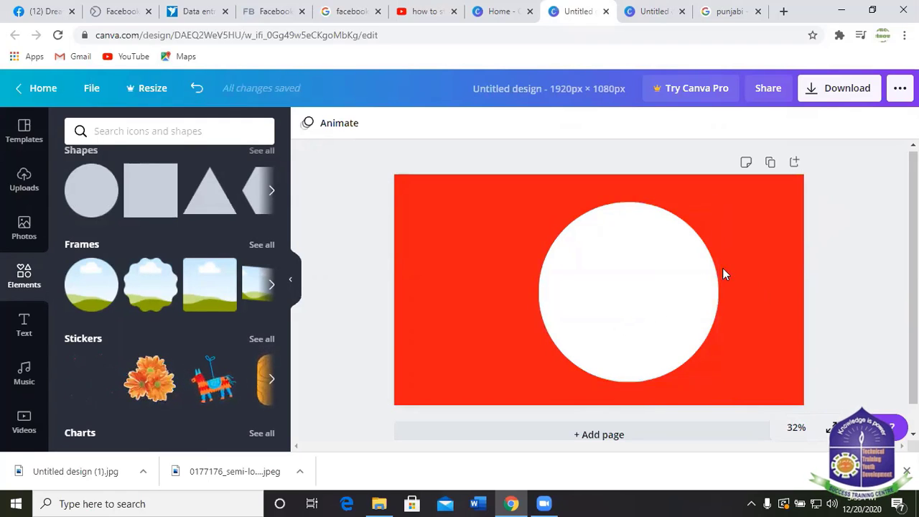
Add a heading inside the white circle and delete its placeholder text.
click(31, 325)
click(146, 191)
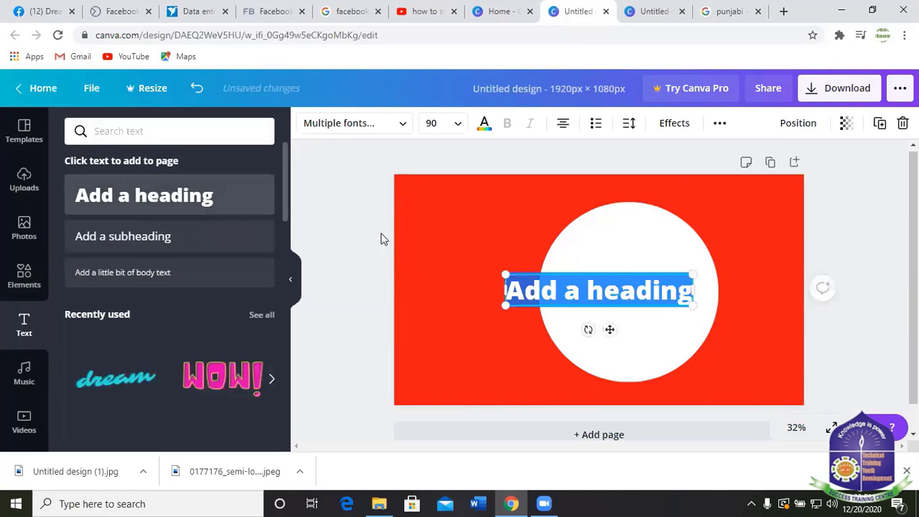
drag(620, 273, 660, 260)
click(734, 280)
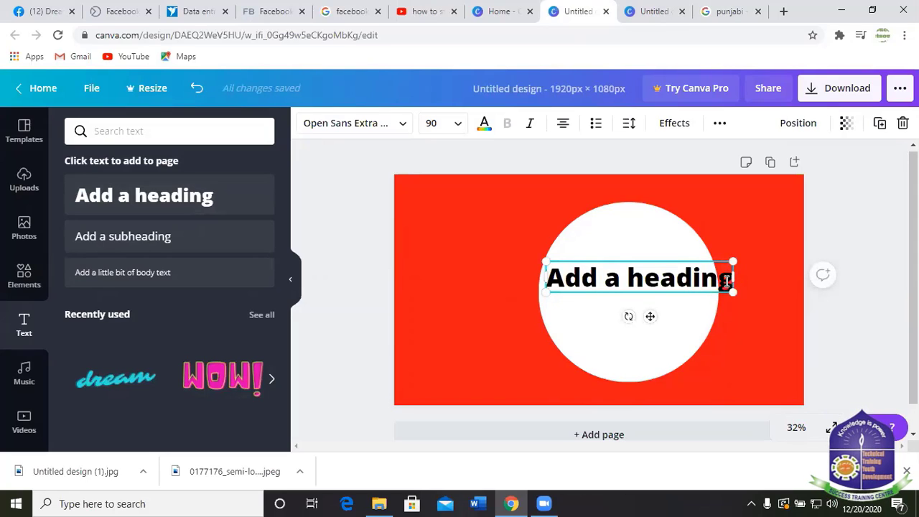
drag(727, 280, 551, 280)
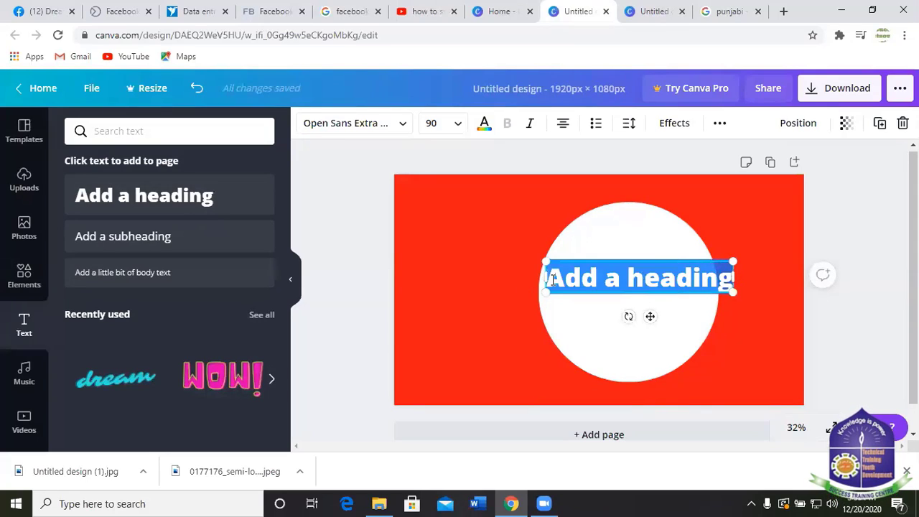
key(BackSpace)
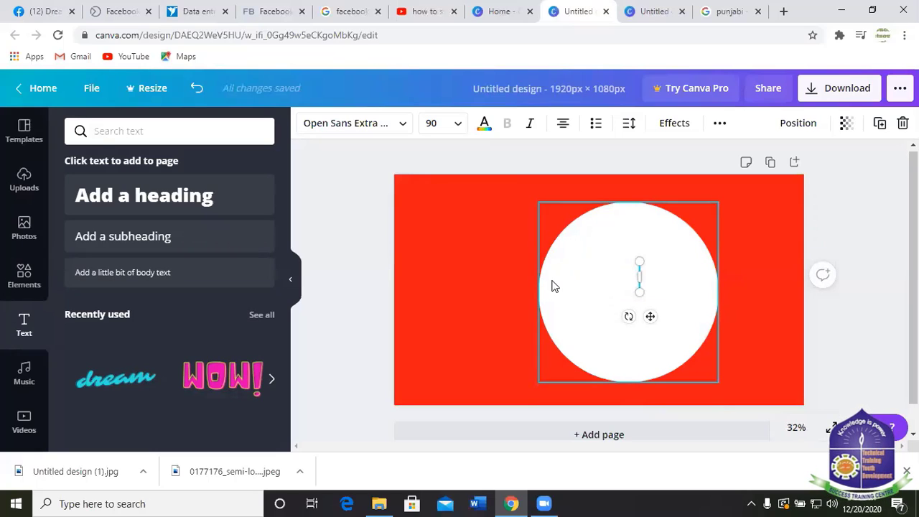
Switch to Bangla input, widen the text box and type সকল পণ্যের উপরে ১০% ছাড়.
click(751, 504)
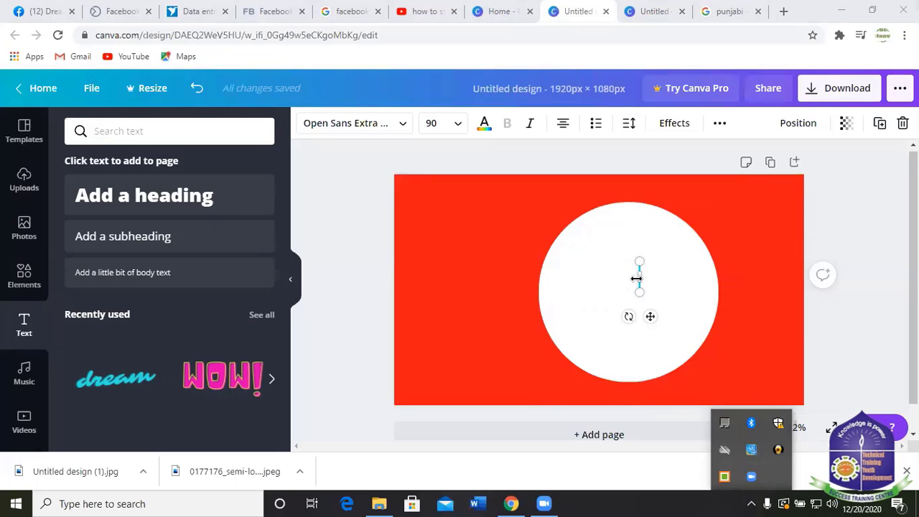
drag(639, 278, 709, 254)
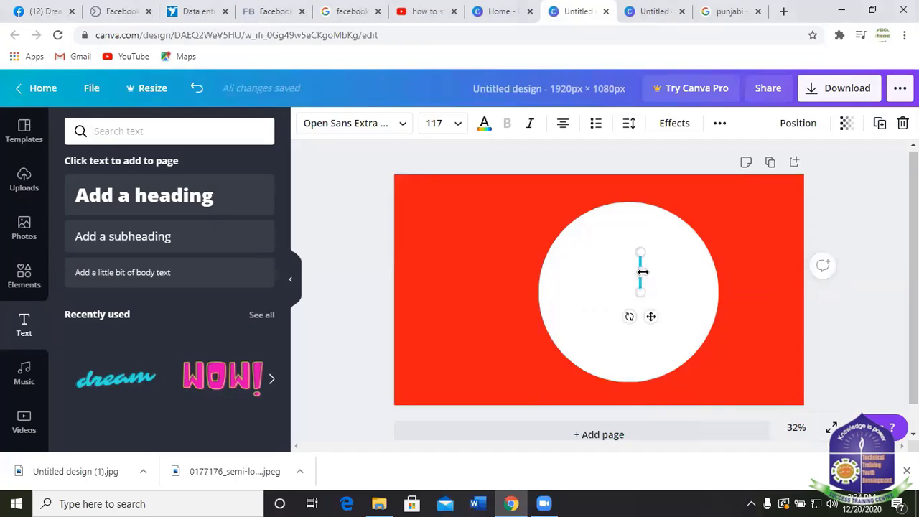
drag(643, 272, 715, 276)
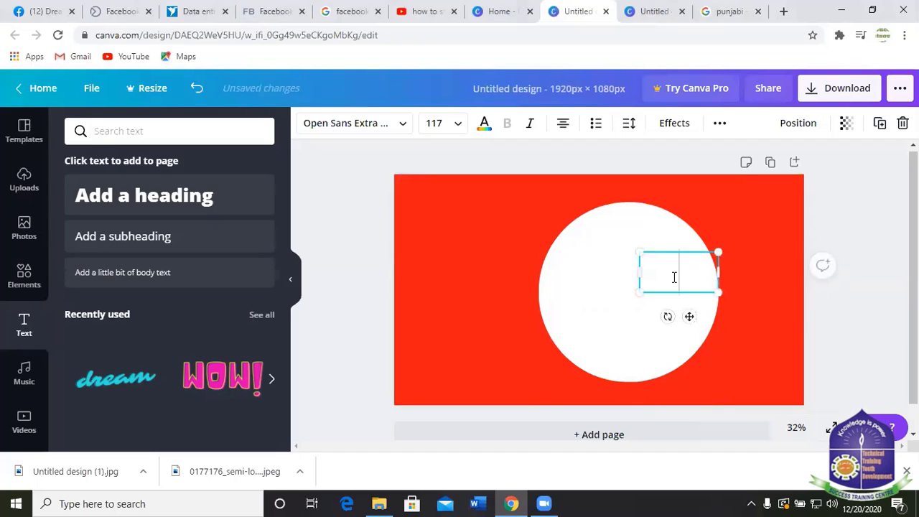
text(সক)
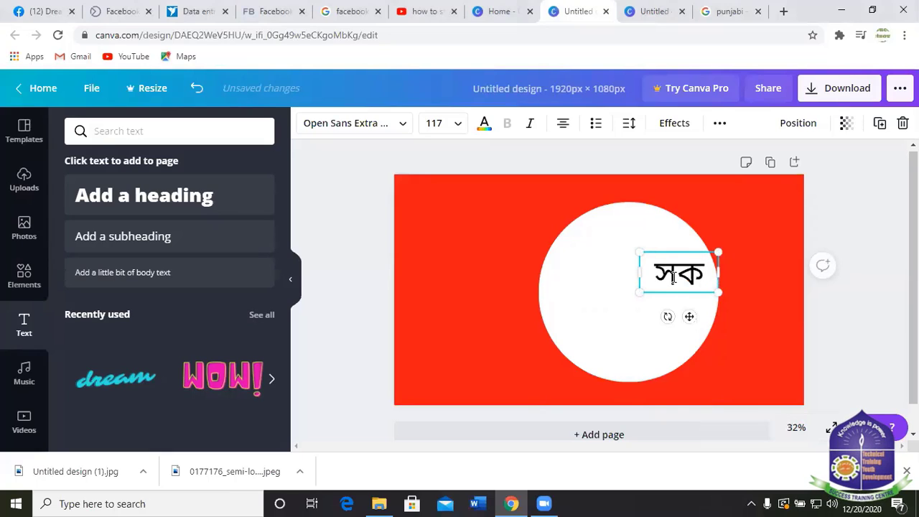
text(ল)
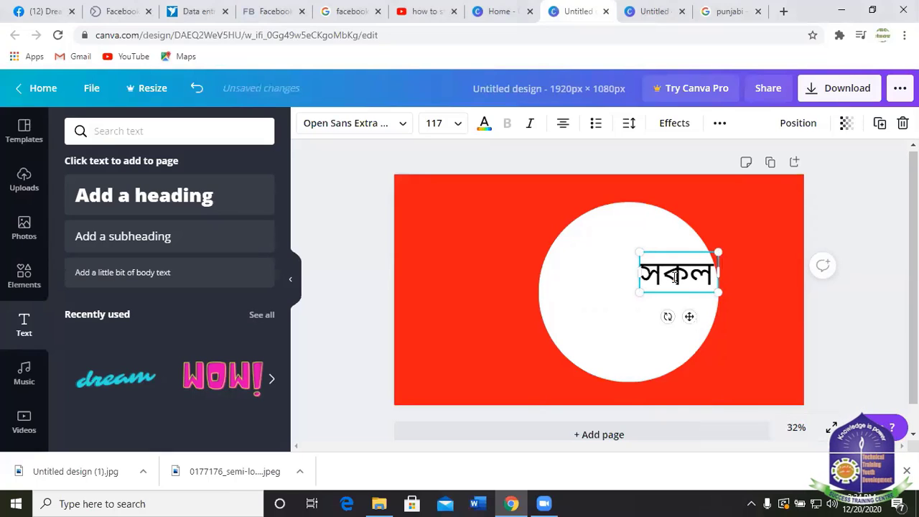
key(Return)
text(প)
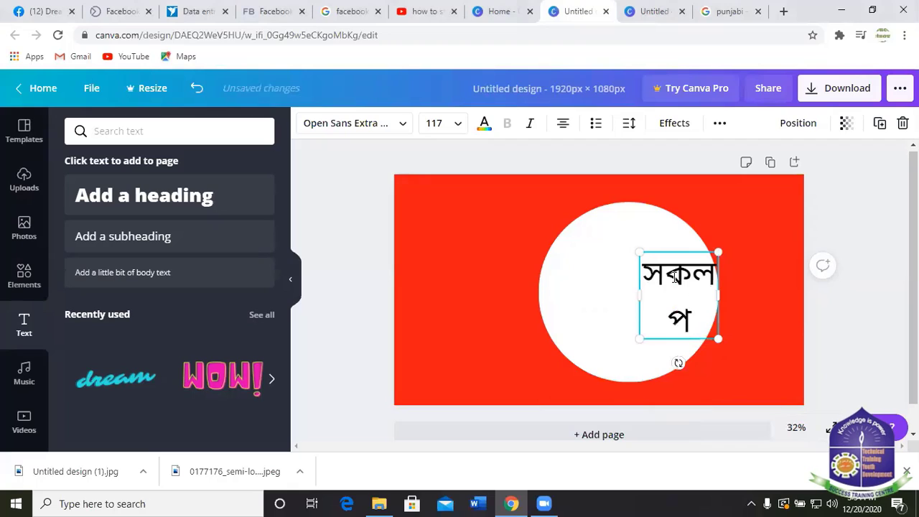
text(ণ্যে)
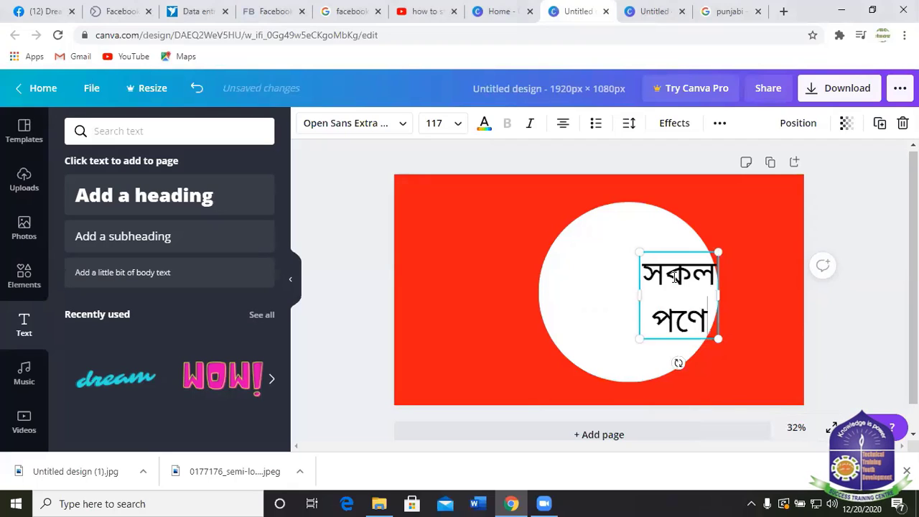
text(র)
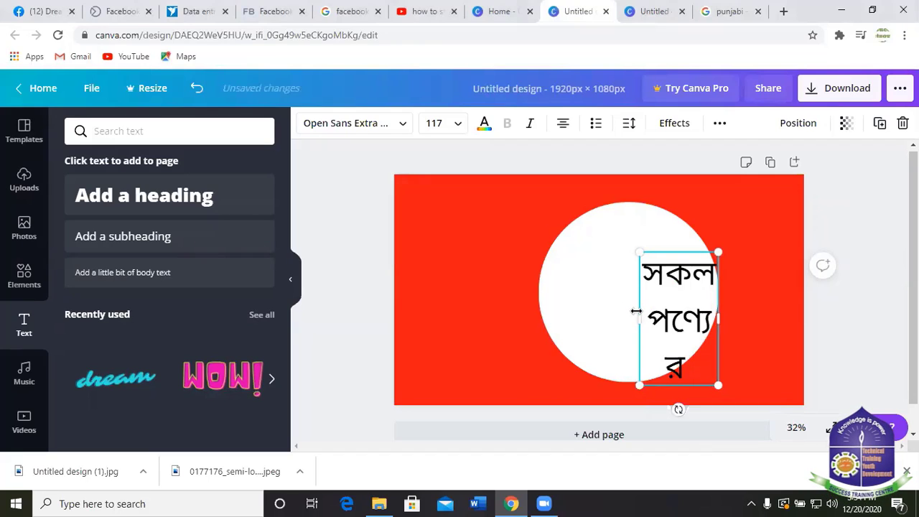
drag(637, 311, 514, 281)
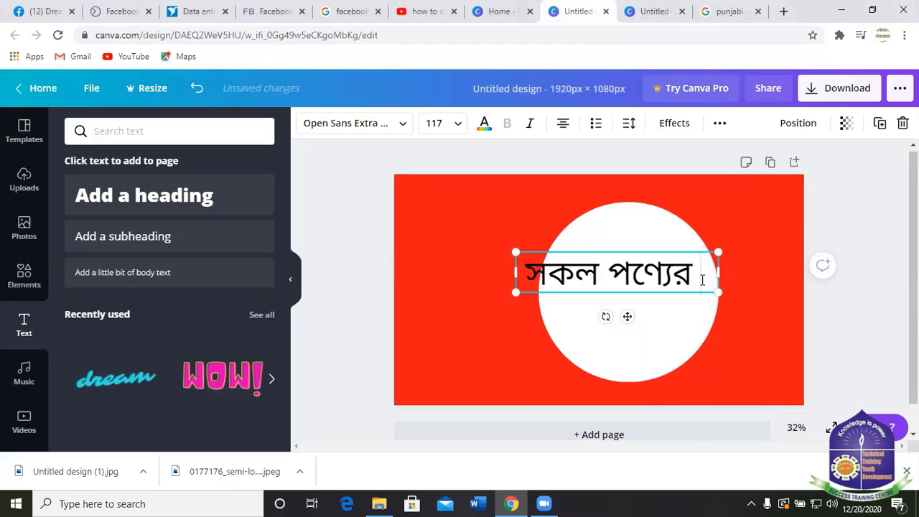
text(উপ)
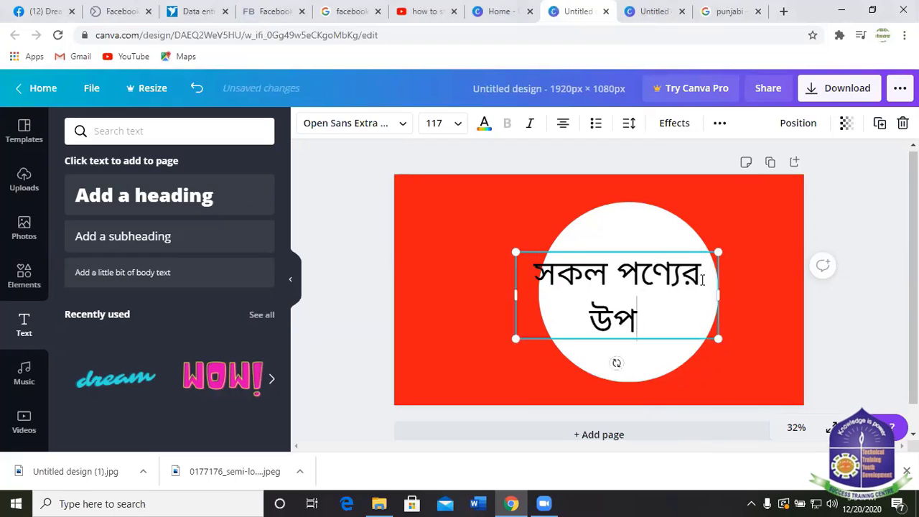
text(রে)
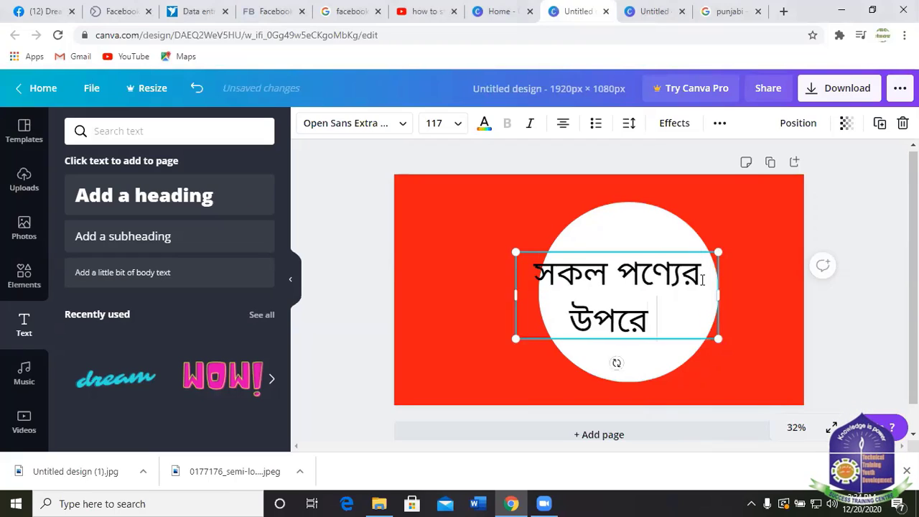
text( ১)
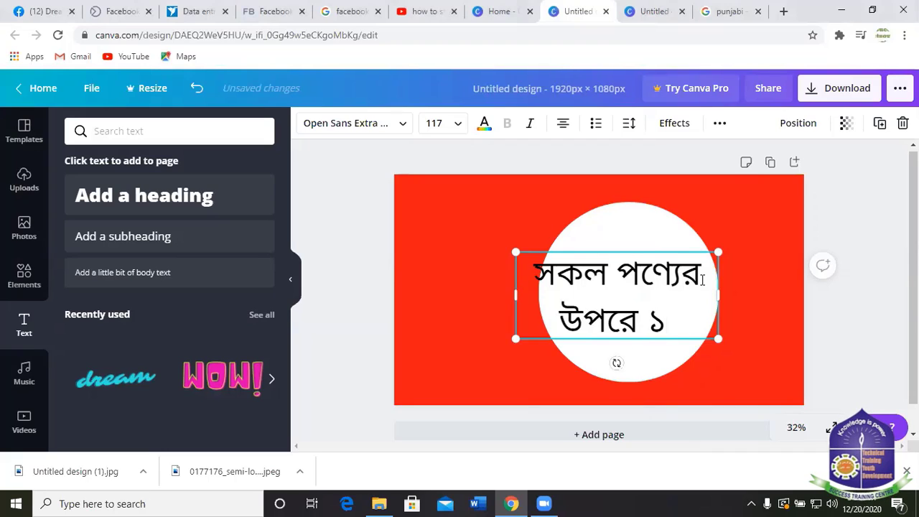
text(০%)
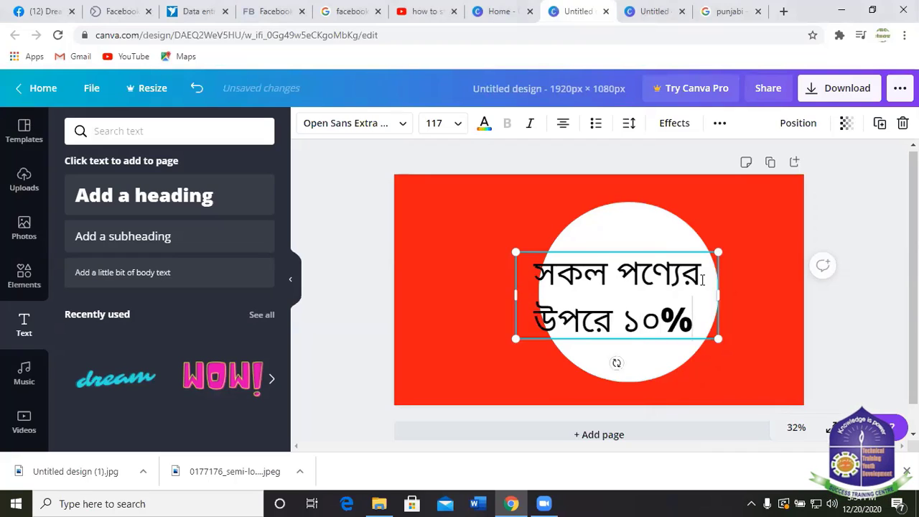
text( ছ)
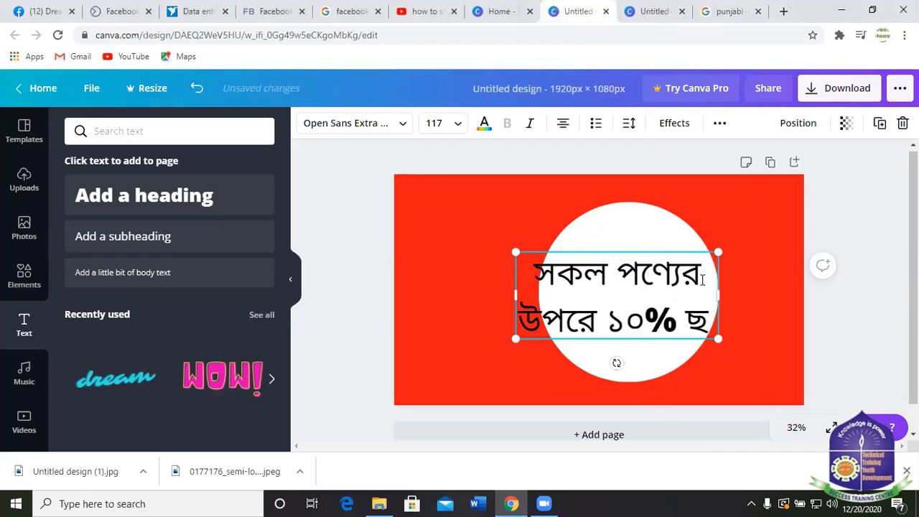
text(া)
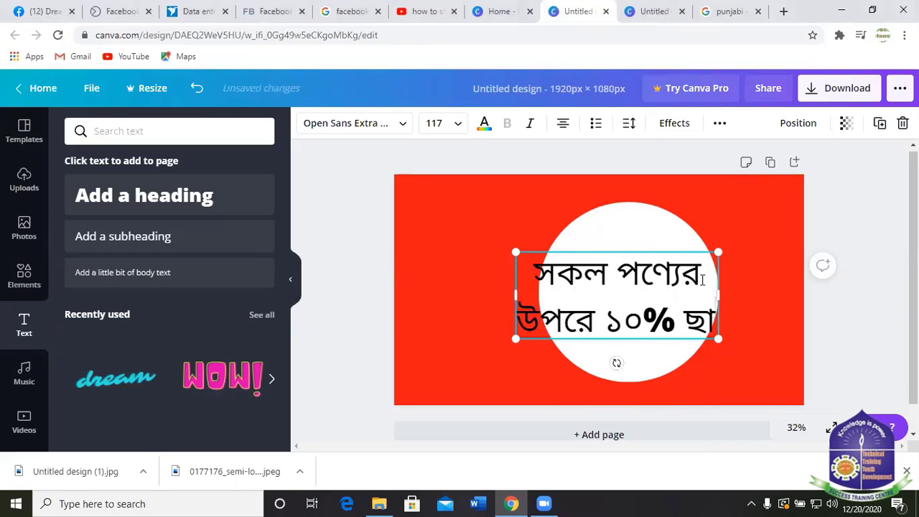
text(ড়)
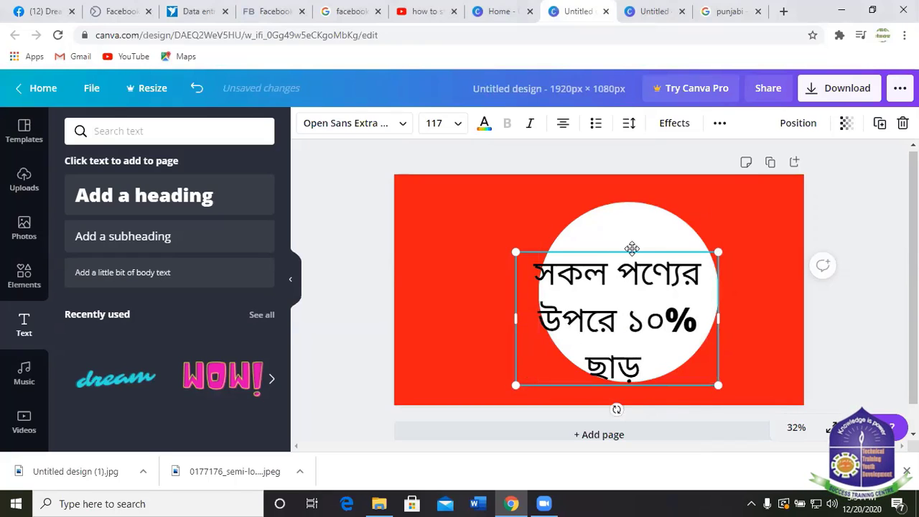
Nudge the heading up and right in the circle and shrink it to size 106.
drag(640, 242, 654, 235)
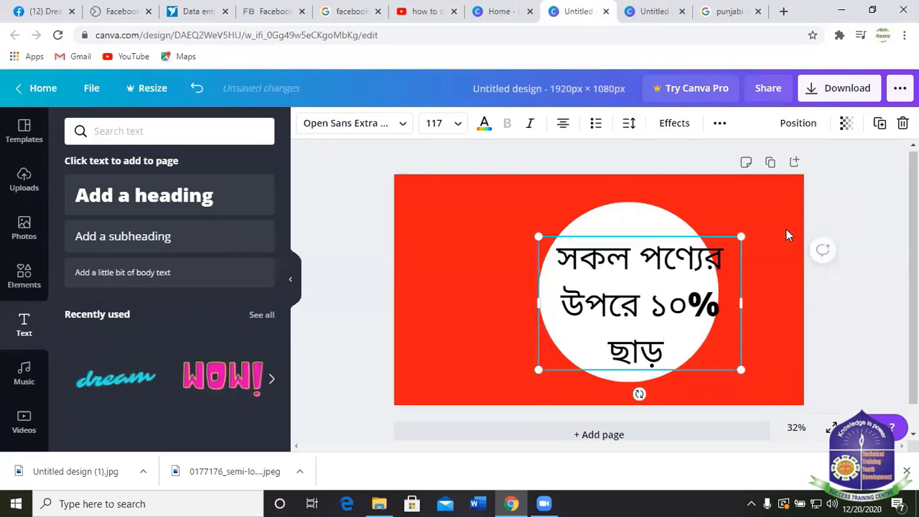
drag(743, 236, 728, 240)
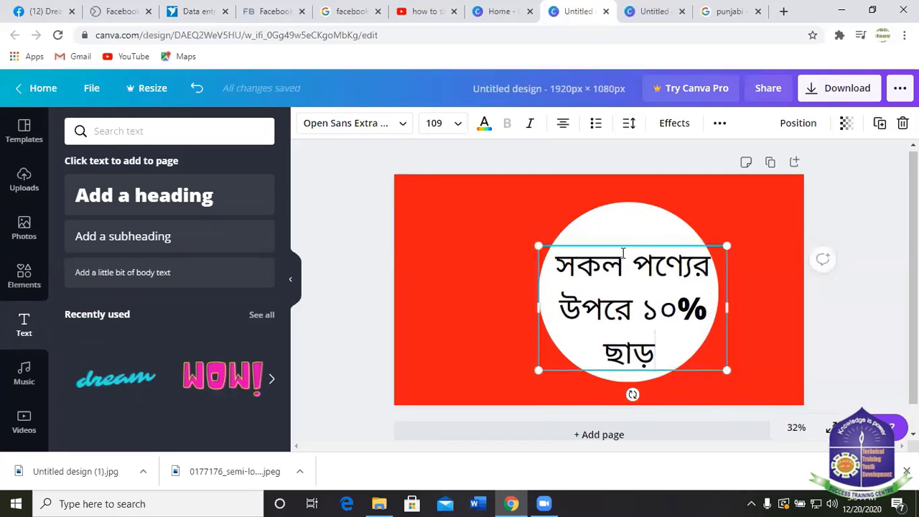
mouse_move(628, 243)
mouse_down()
mouse_move(630, 230)
mouse_move(630, 239)
mouse_up()
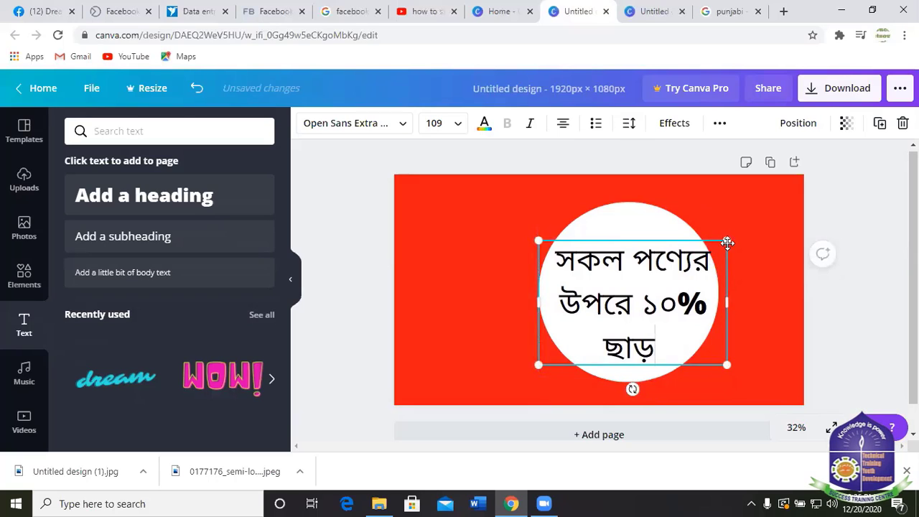
drag(728, 243, 722, 244)
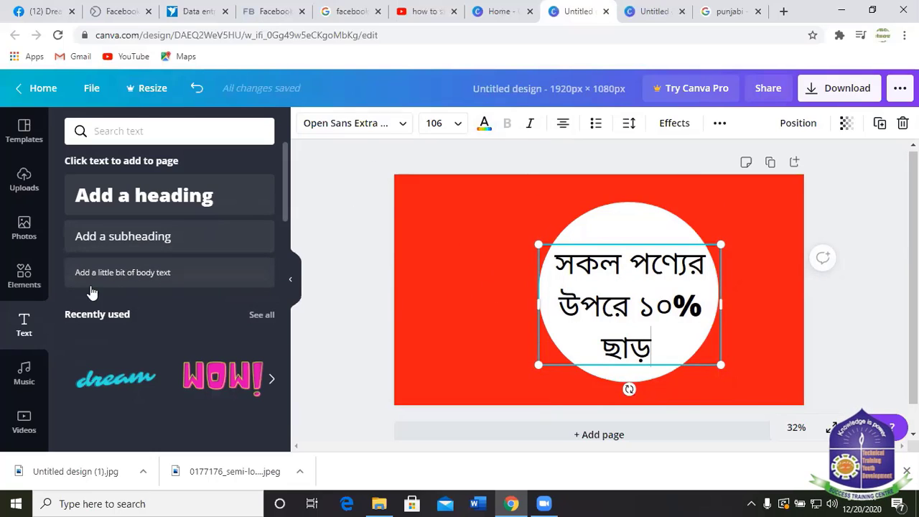
Try pink, blue, green, yellow and orange text swatches before settling on dark purple.
click(484, 123)
scroll(160, 296, down, 1)
click(156, 308)
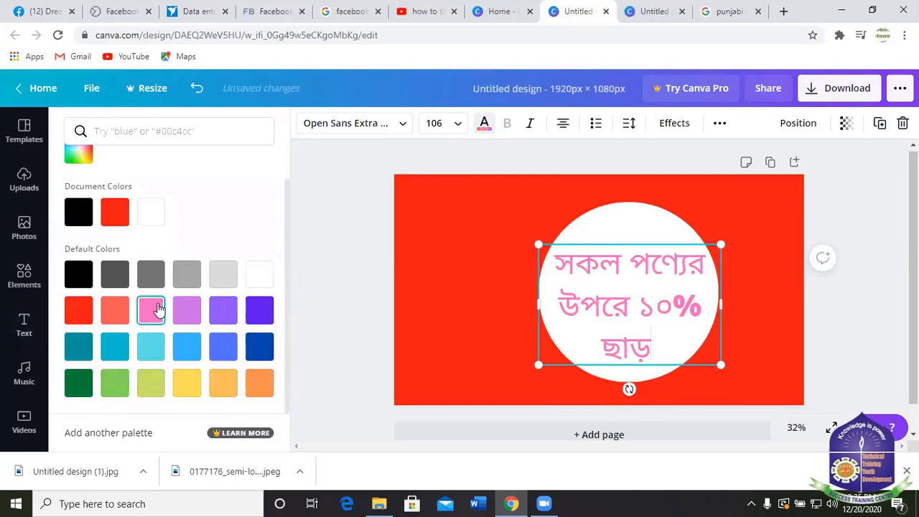
click(195, 320)
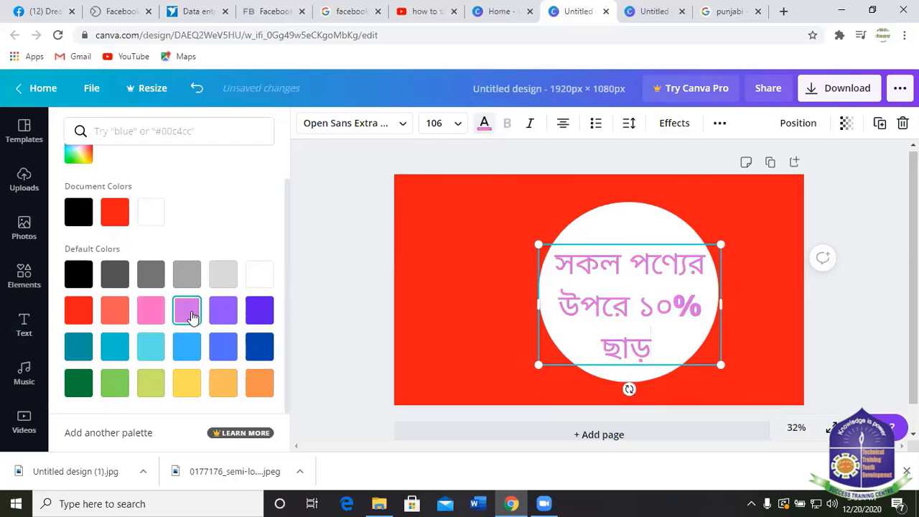
click(228, 313)
click(267, 313)
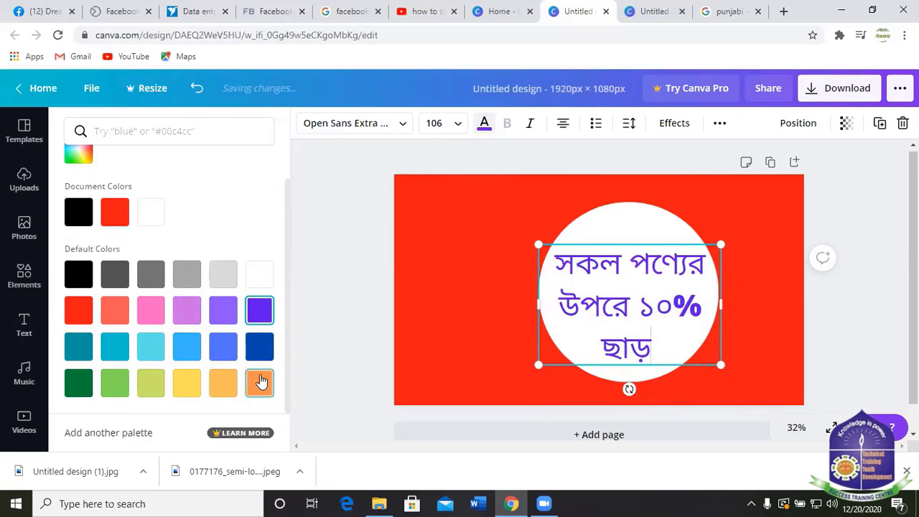
click(78, 349)
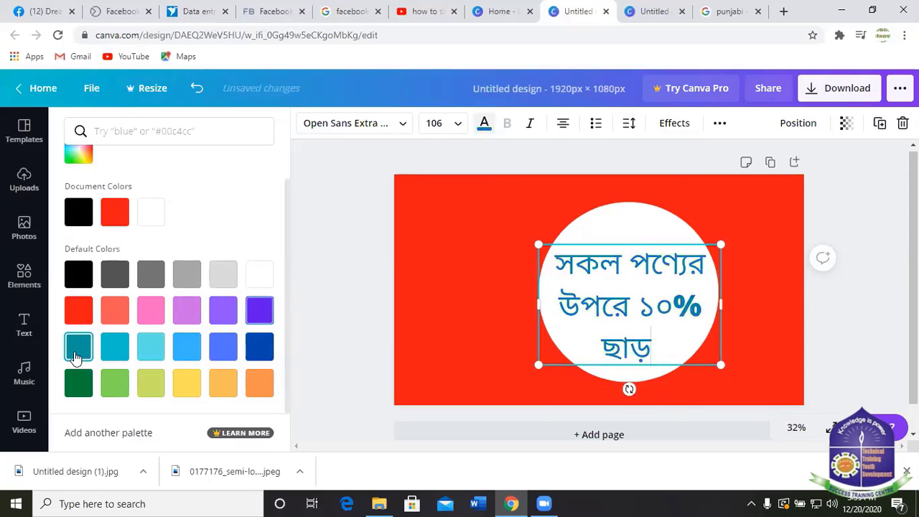
click(115, 348)
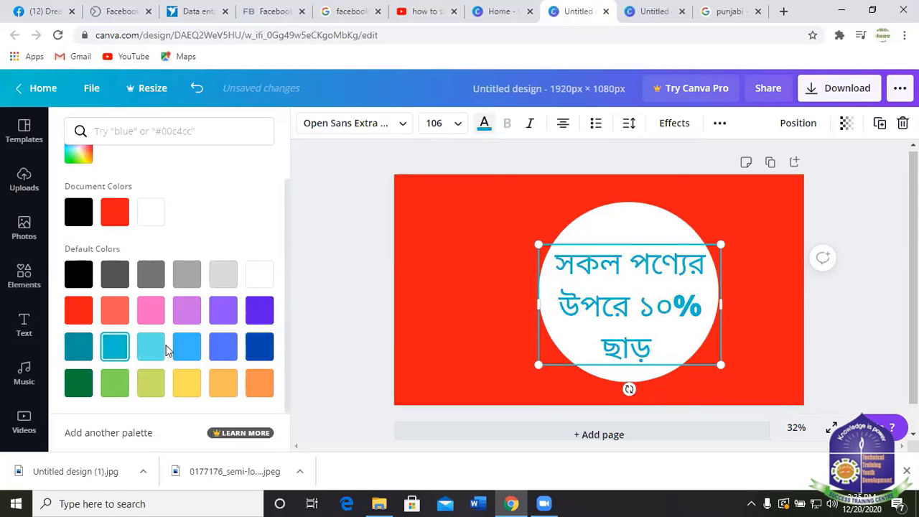
click(193, 348)
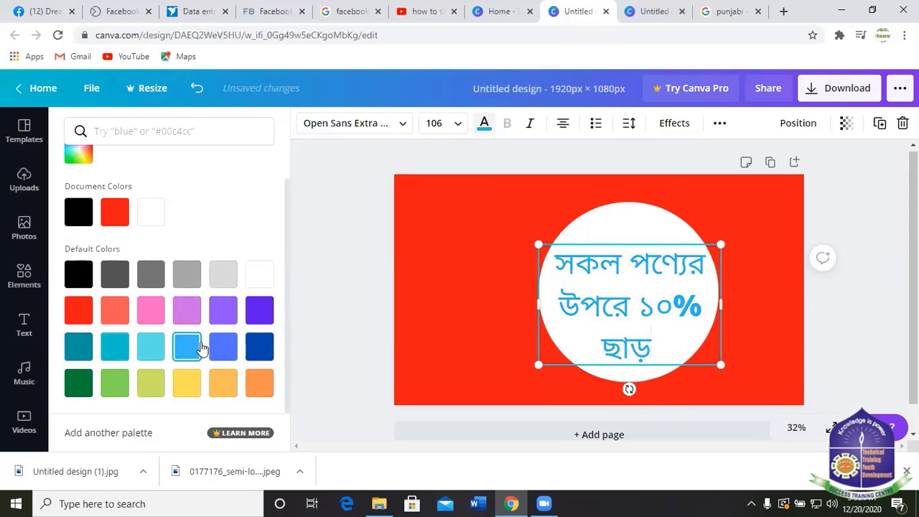
click(255, 350)
click(222, 350)
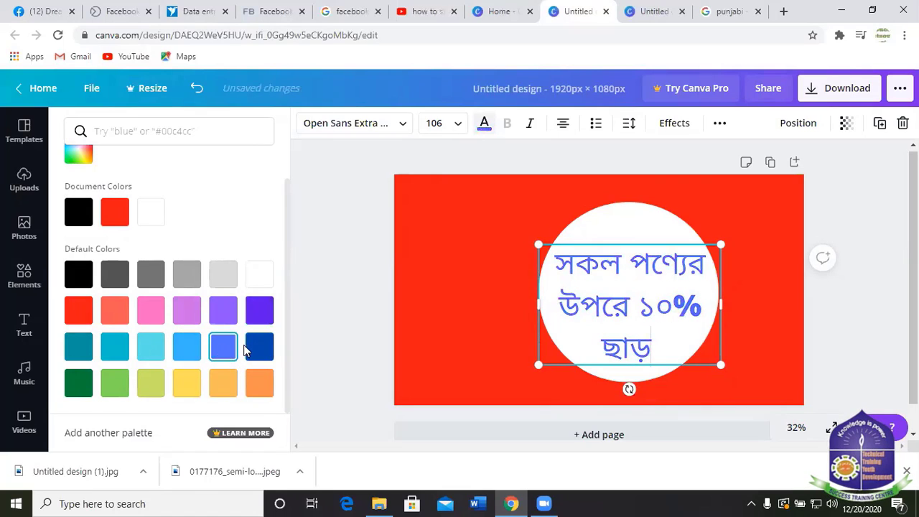
click(259, 350)
click(75, 384)
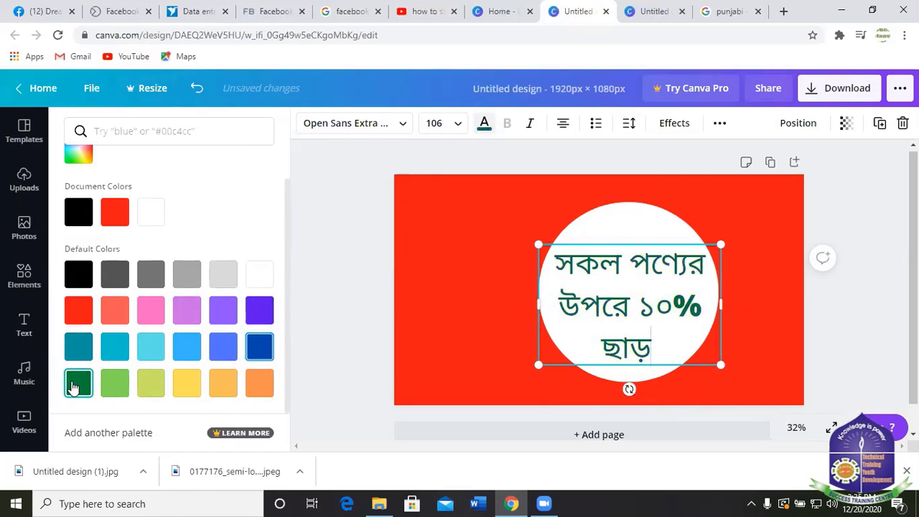
click(115, 384)
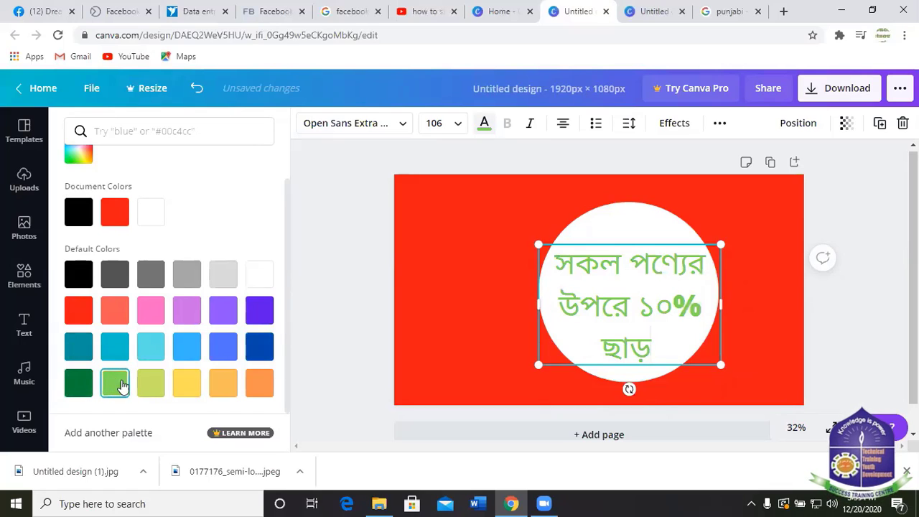
click(156, 388)
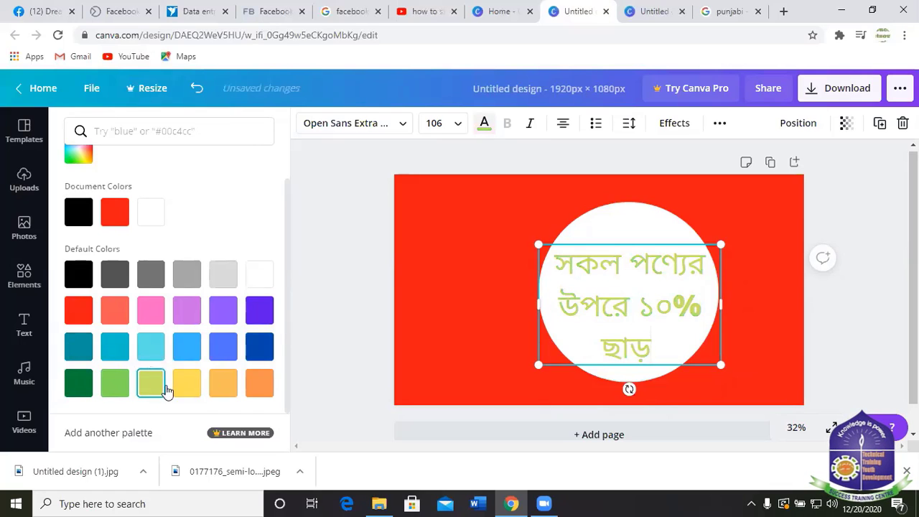
click(186, 387)
click(231, 389)
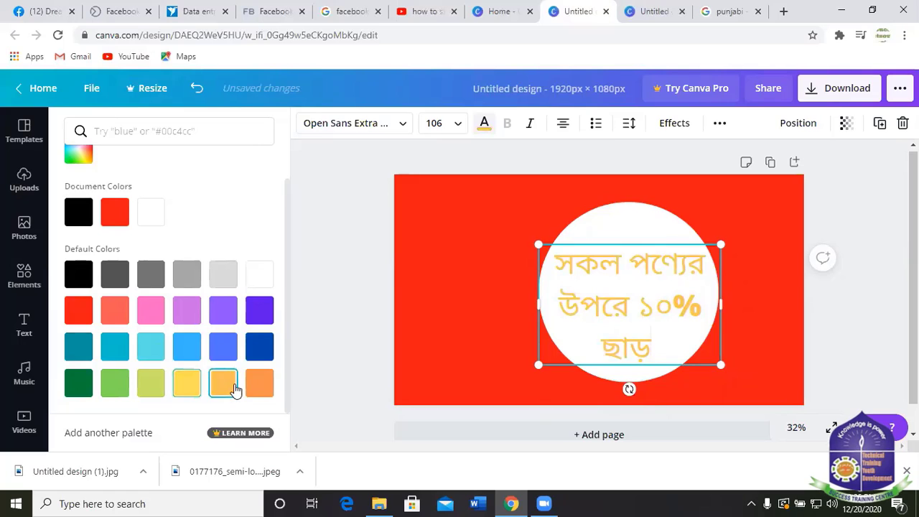
click(257, 312)
click(226, 313)
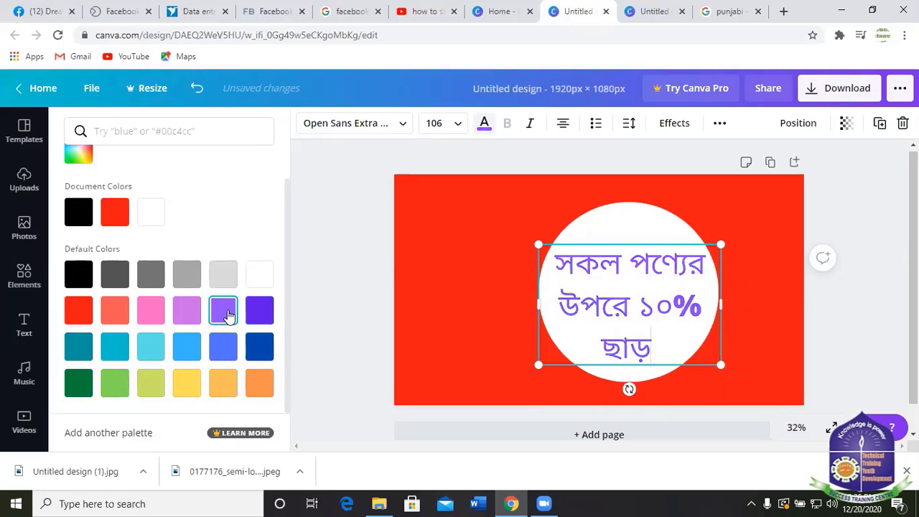
click(260, 311)
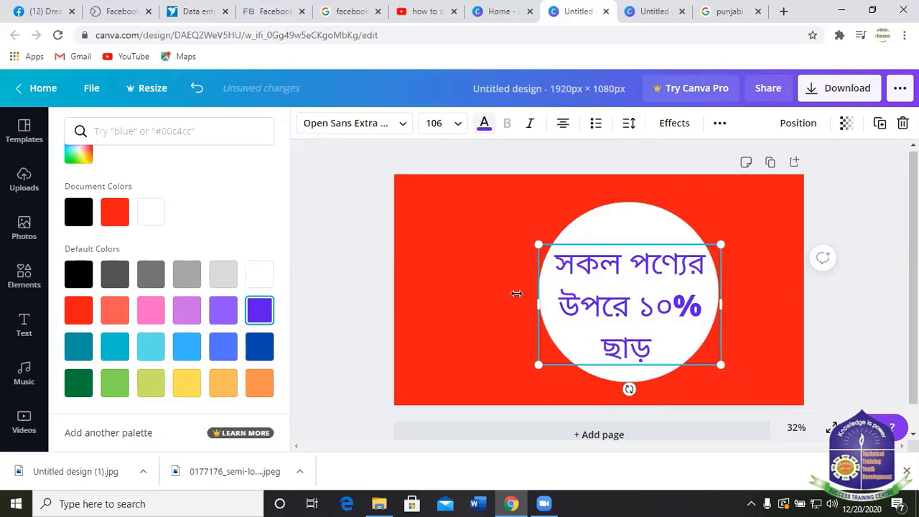
Preview Splice, Hollow, Lift, Shadow and Echo effects, then set the heading's effect to None.
click(675, 124)
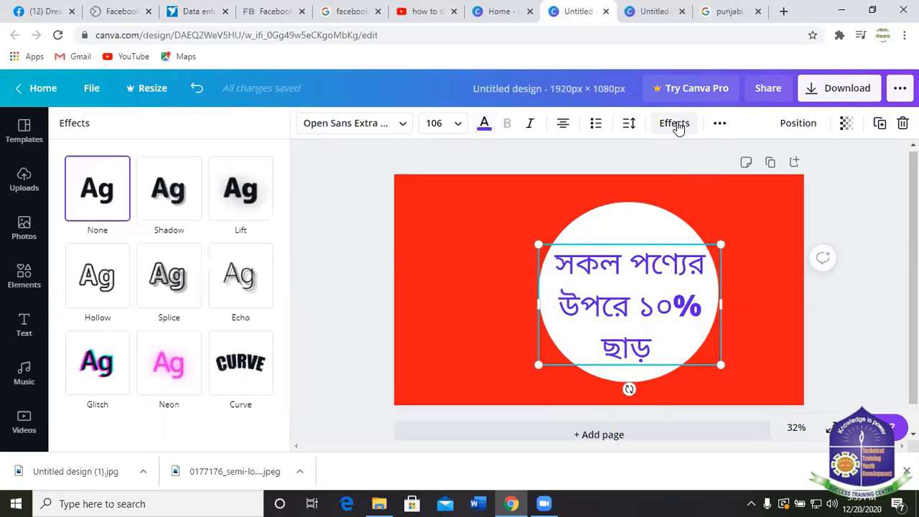
click(168, 278)
click(84, 281)
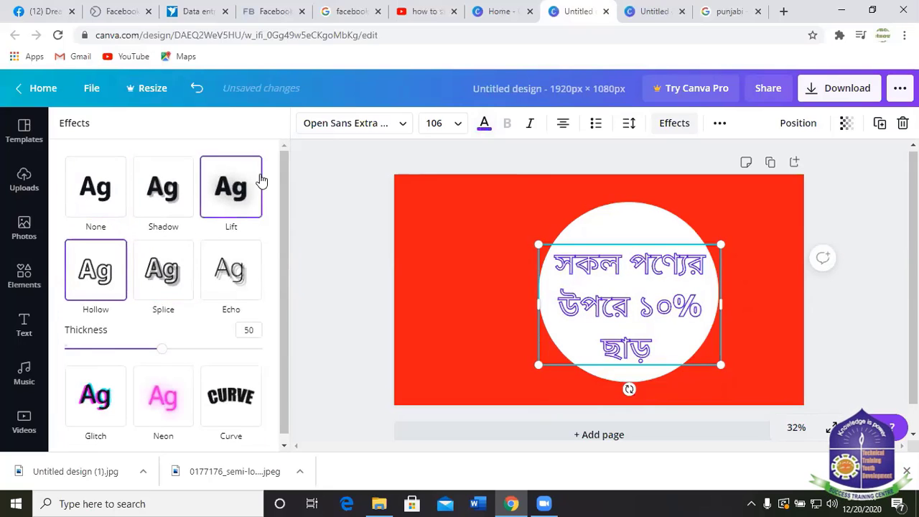
click(237, 191)
click(166, 188)
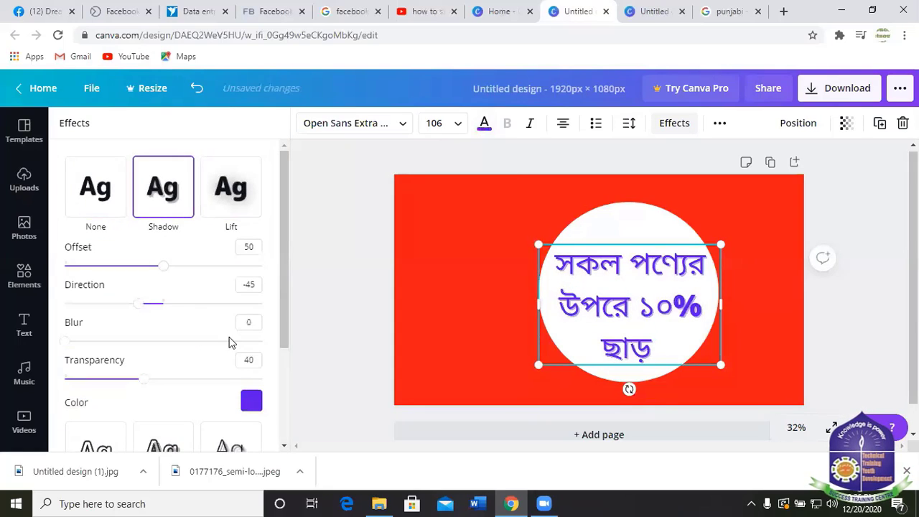
click(109, 195)
click(237, 284)
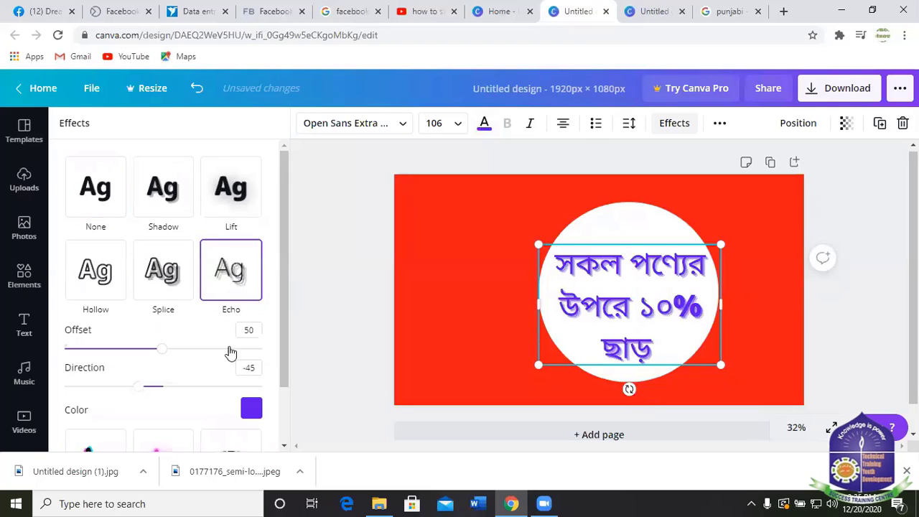
click(230, 190)
click(164, 193)
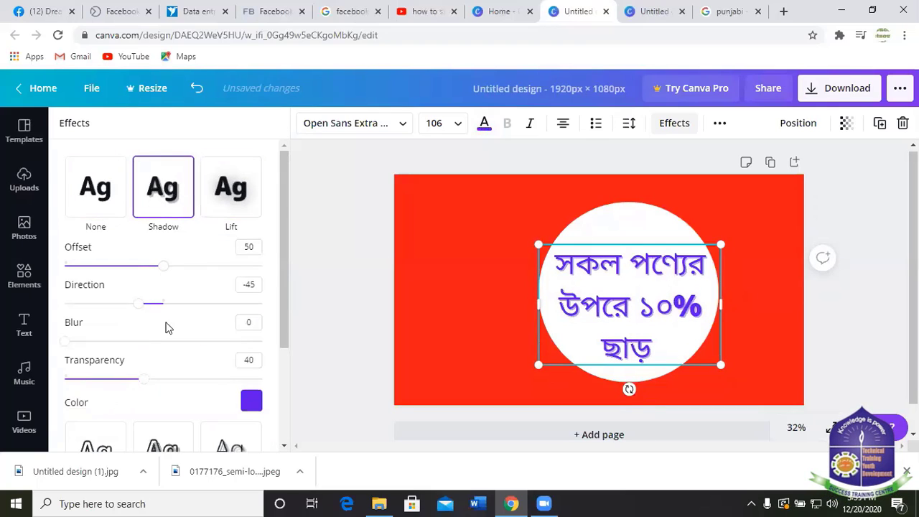
click(104, 195)
click(164, 280)
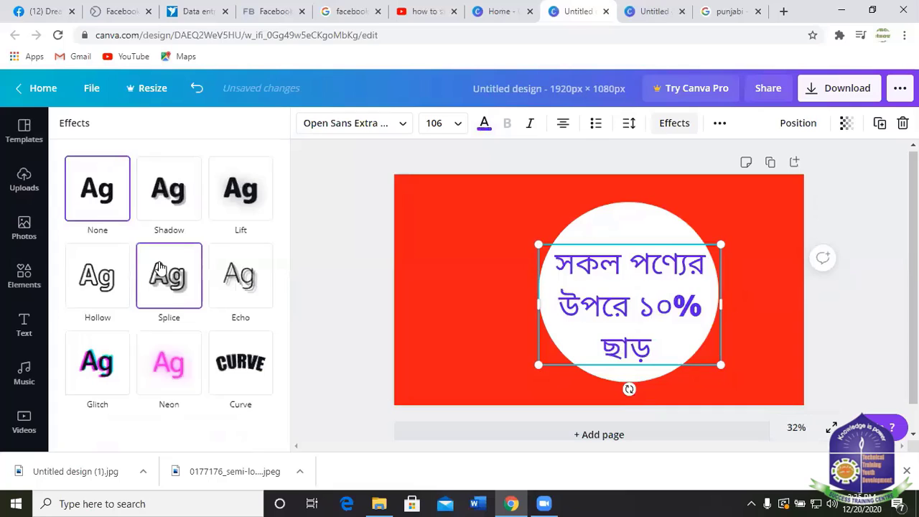
click(92, 288)
click(239, 279)
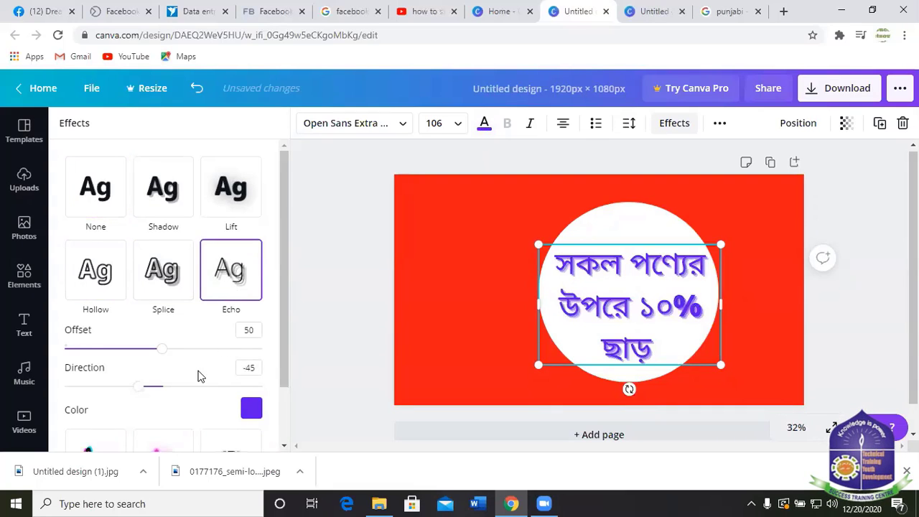
scroll(199, 378, down, 1)
scroll(110, 398, up, 1)
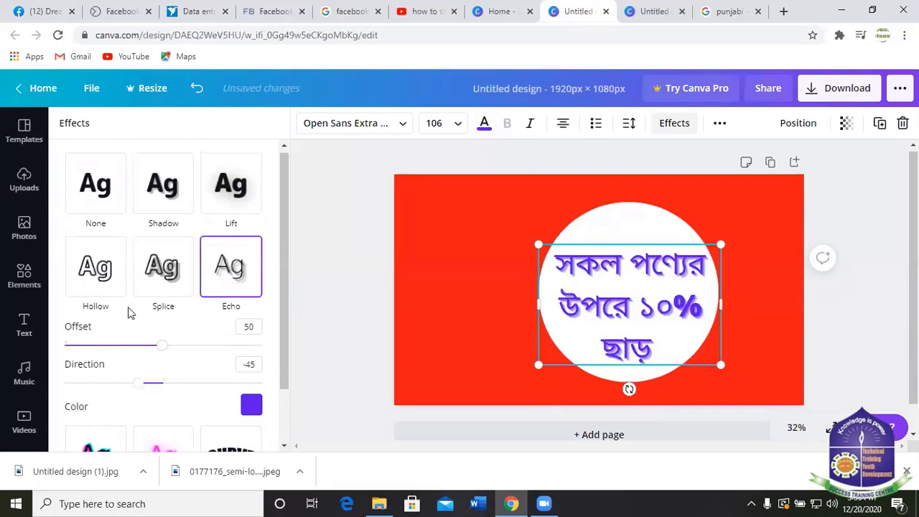
click(96, 188)
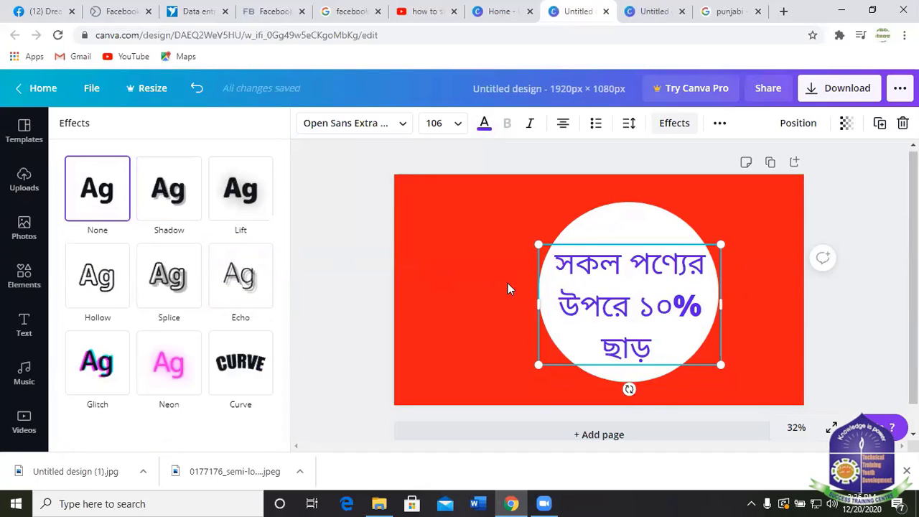
key(Escape)
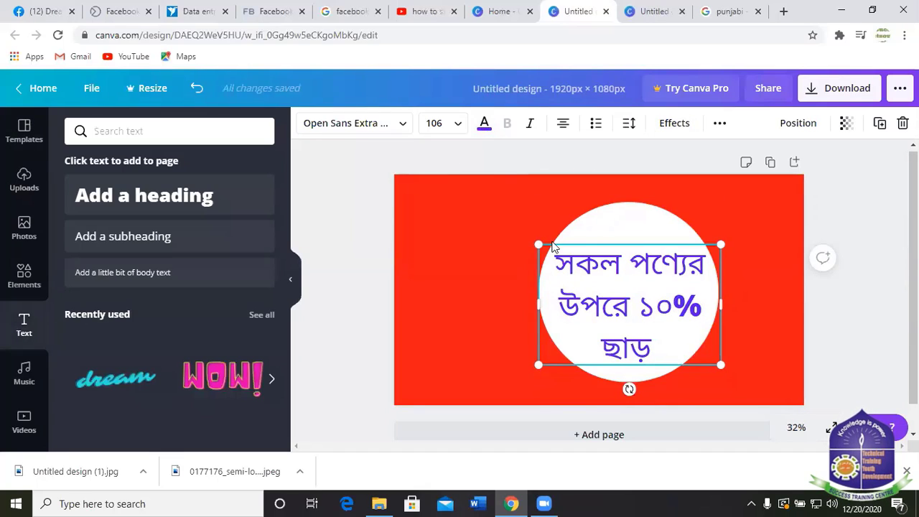
click(400, 125)
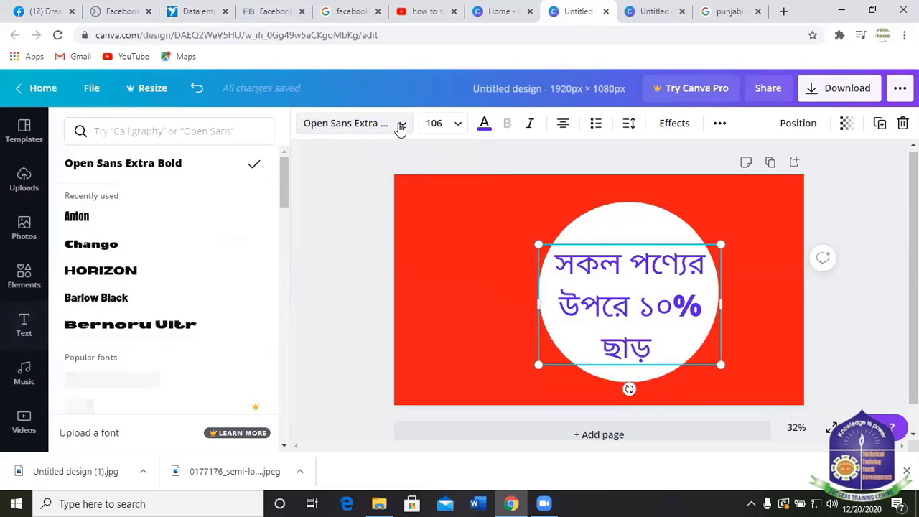
scroll(158, 323, down, 10)
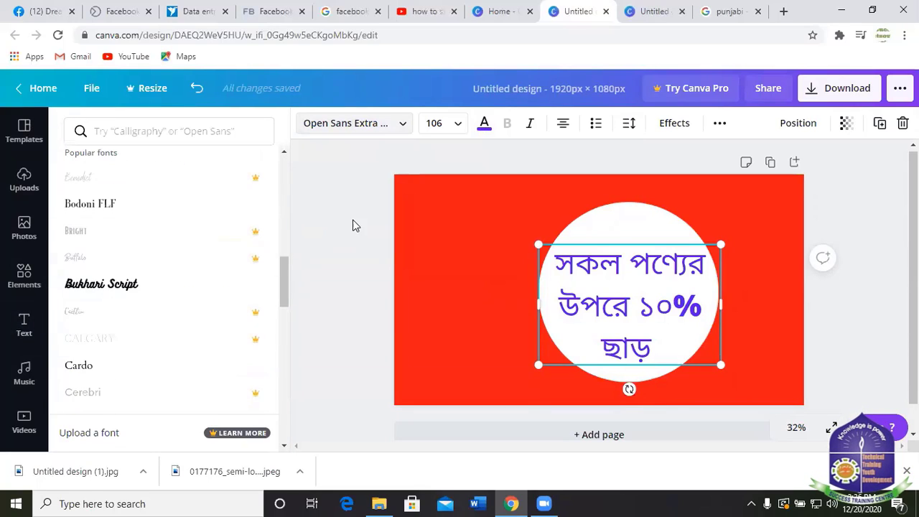
key(Escape)
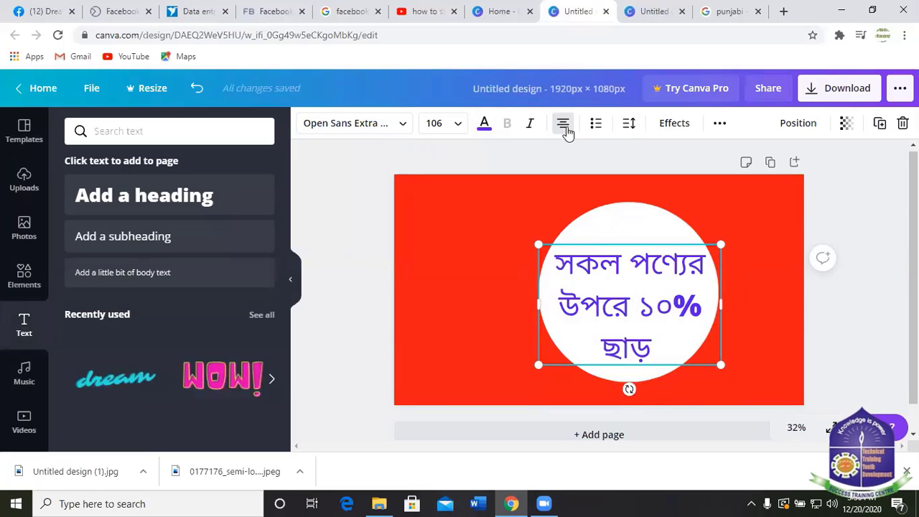
click(564, 123)
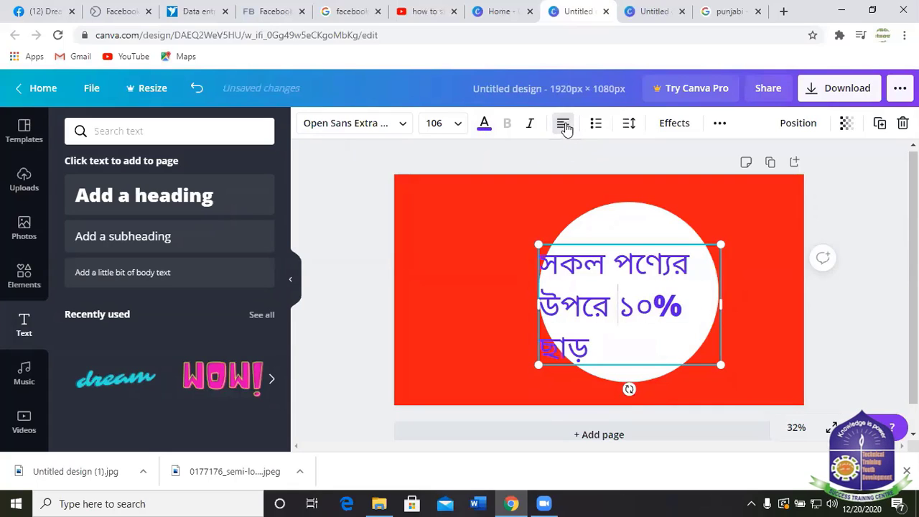
click(564, 123)
click(563, 123)
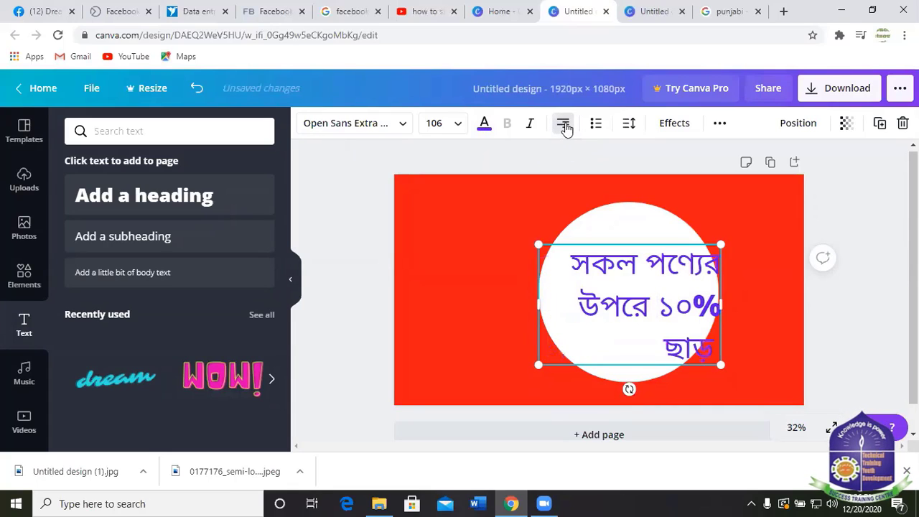
click(565, 125)
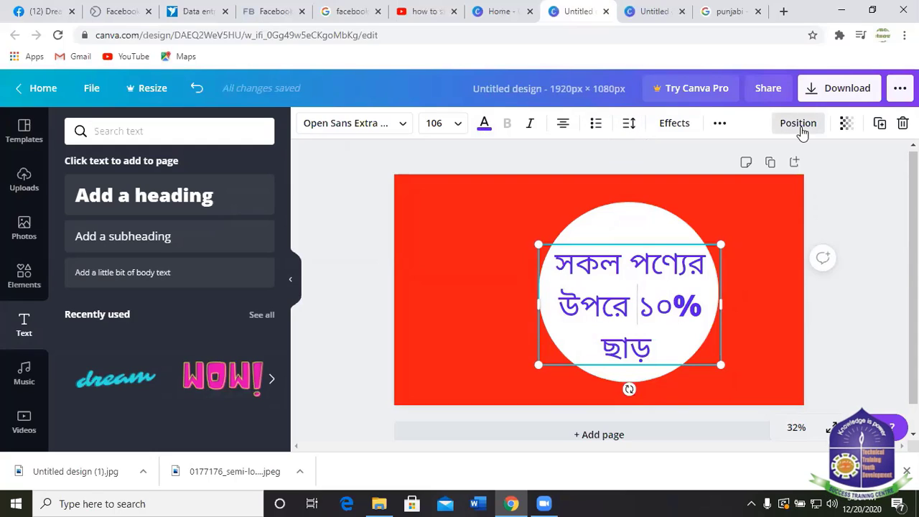
click(449, 279)
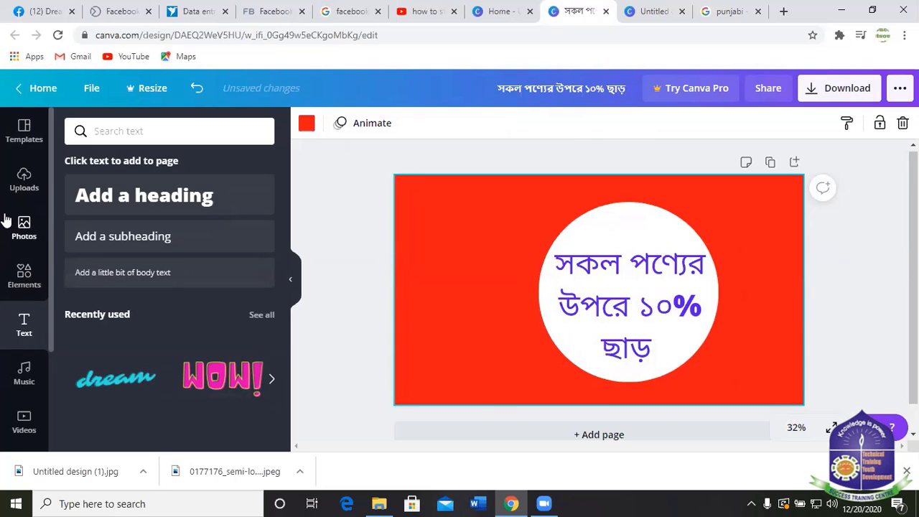
Browse the Uploads library to find the presenter woman image.
click(23, 179)
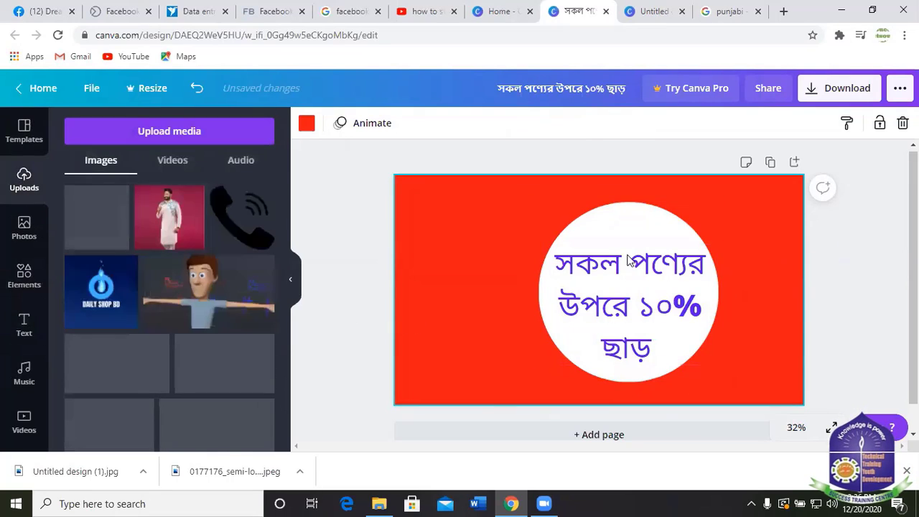
scroll(159, 359, down, 5)
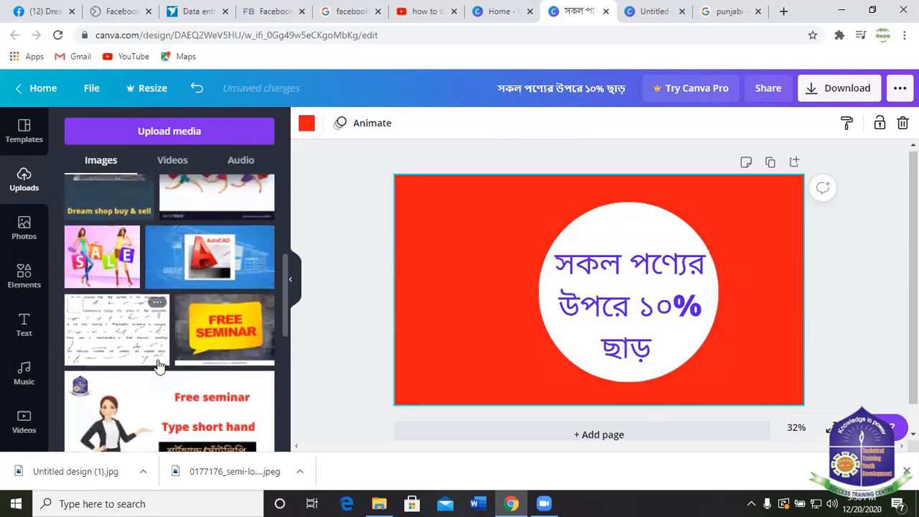
scroll(179, 316, down, 3)
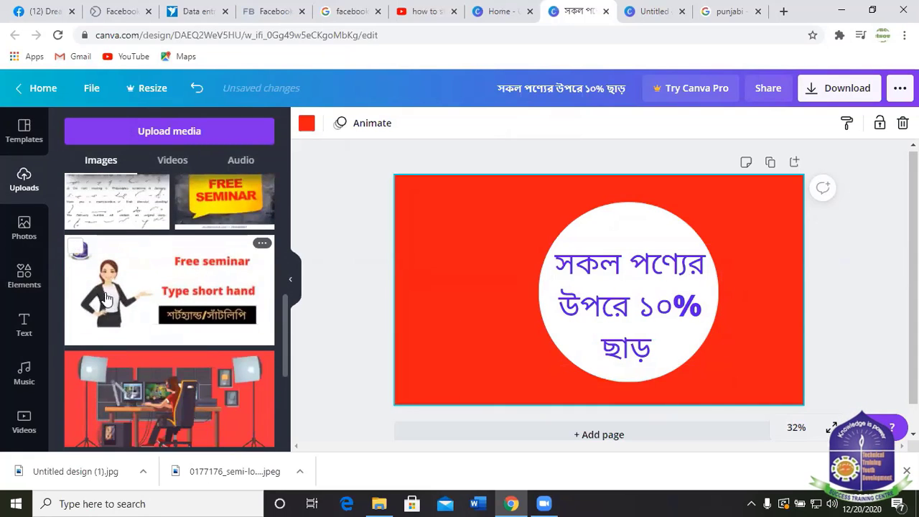
scroll(105, 298, down, 10)
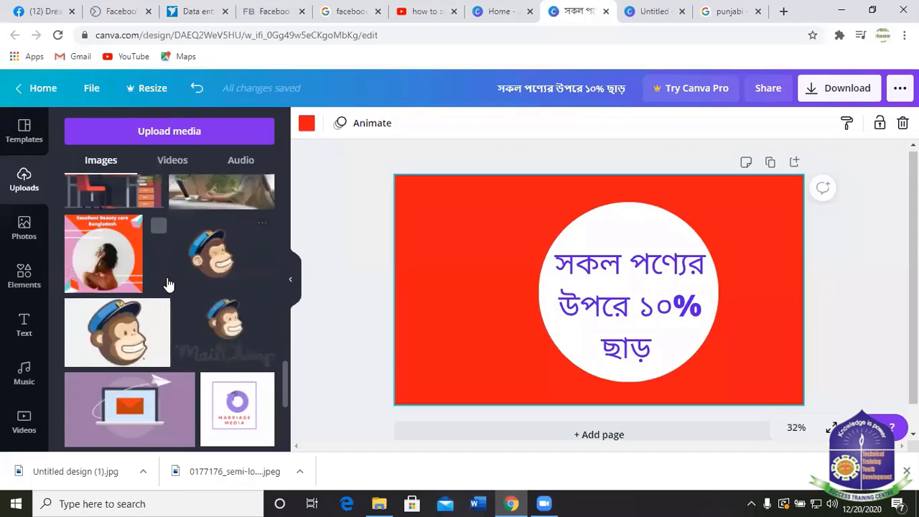
scroll(158, 263, up, 12)
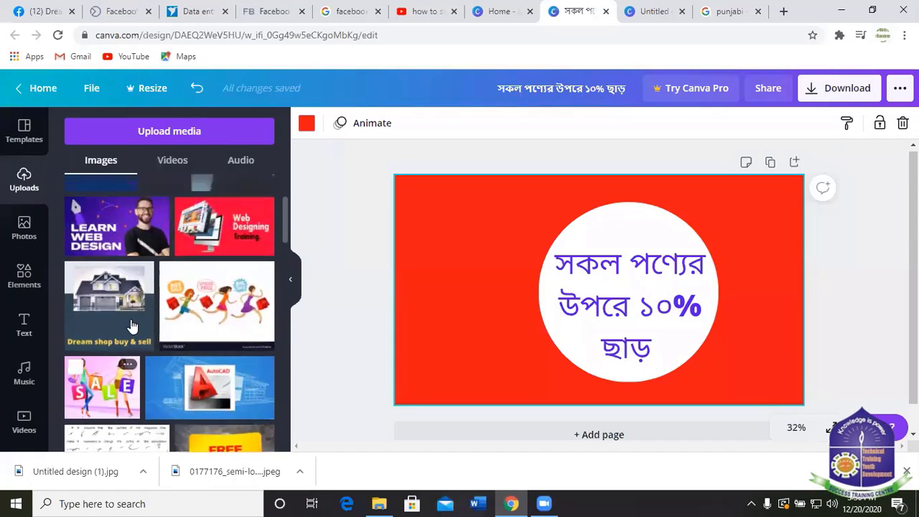
scroll(144, 321, up, 3)
scroll(168, 273, down, 10)
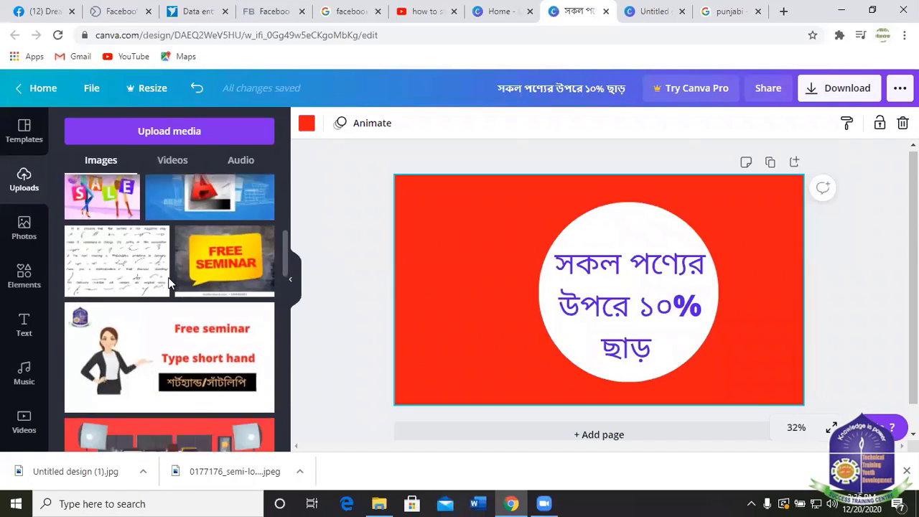
scroll(171, 286, down, 10)
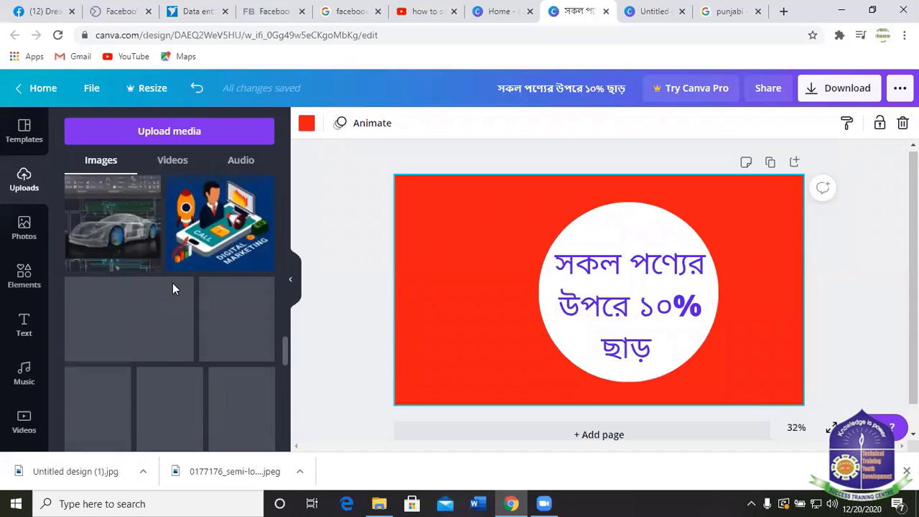
scroll(174, 291, down, 10)
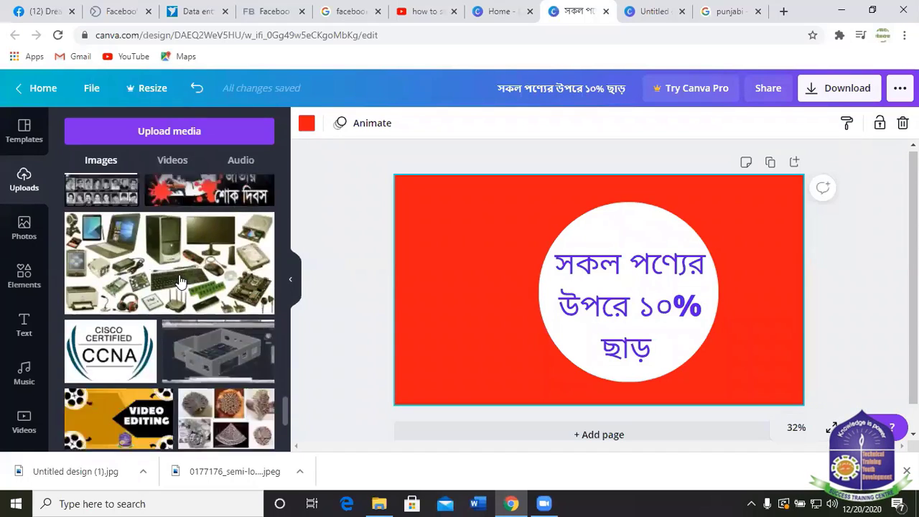
scroll(186, 274, down, 5)
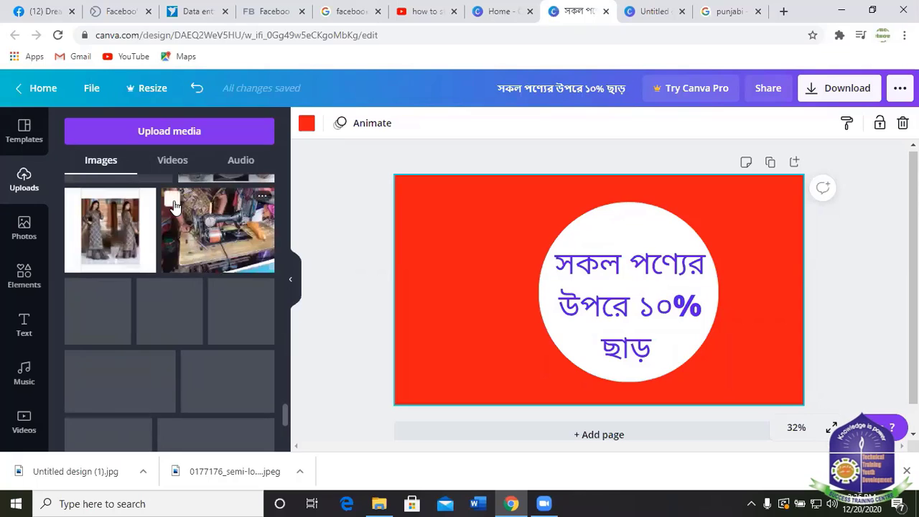
scroll(172, 212, down, 5)
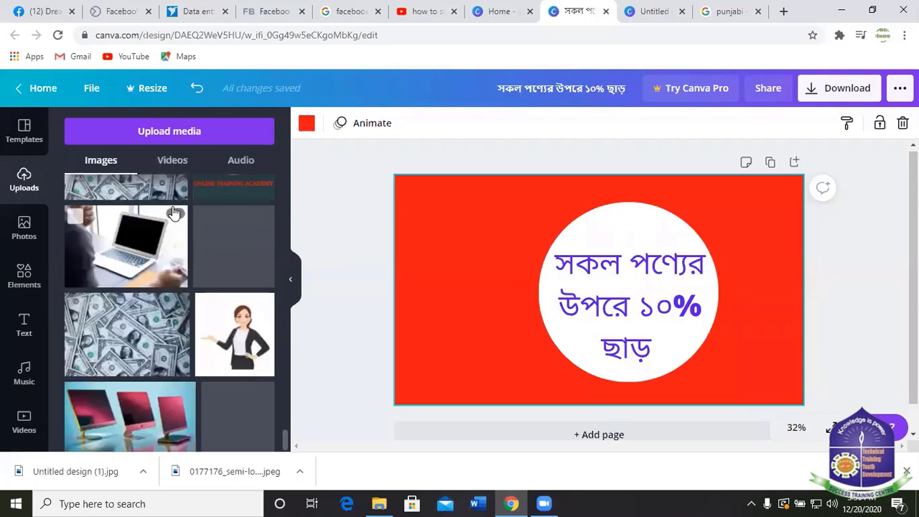
Add the presenter woman image, move it left and mirror it, then delete it.
click(219, 325)
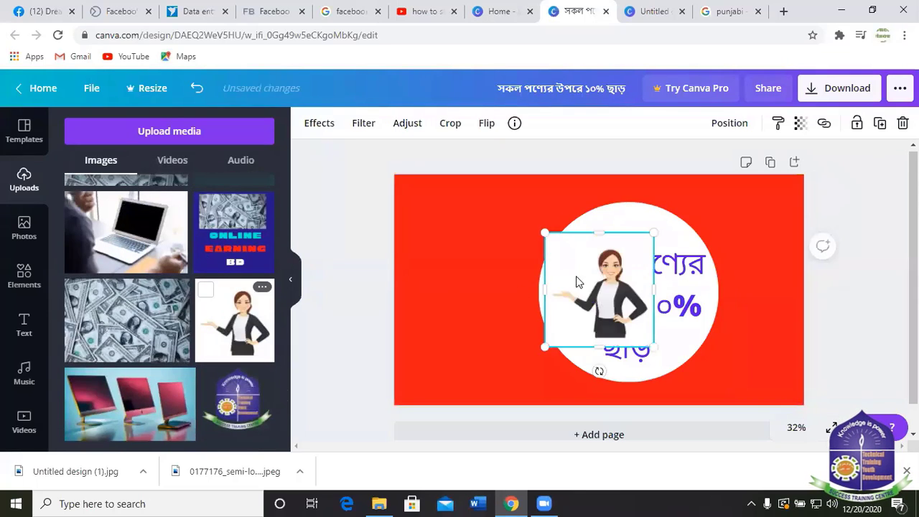
drag(546, 273, 438, 270)
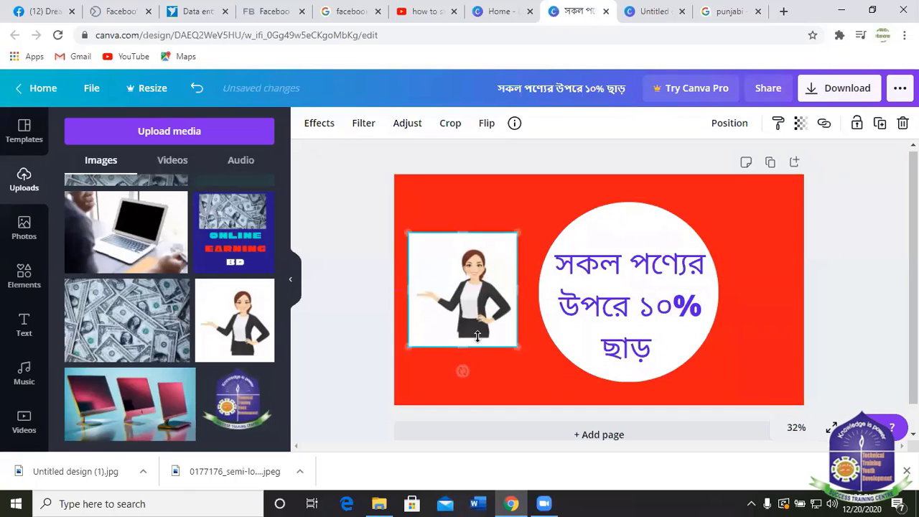
click(734, 125)
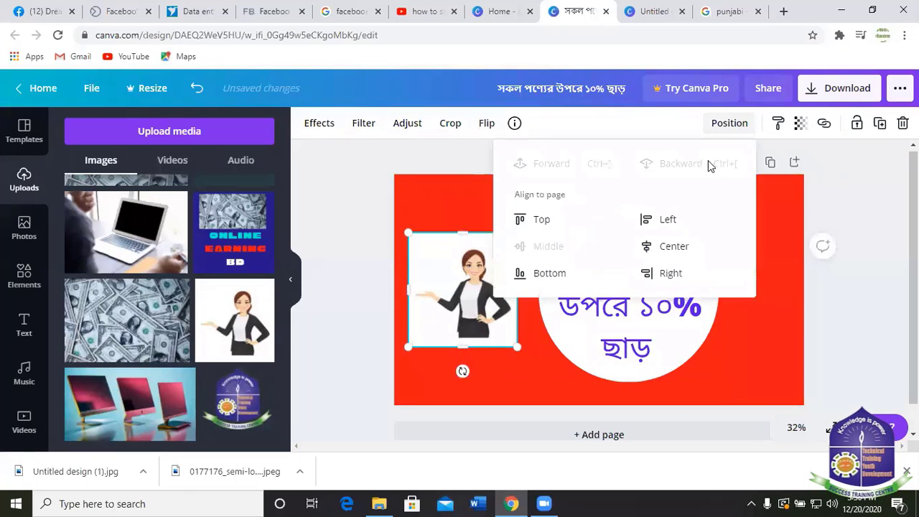
click(418, 160)
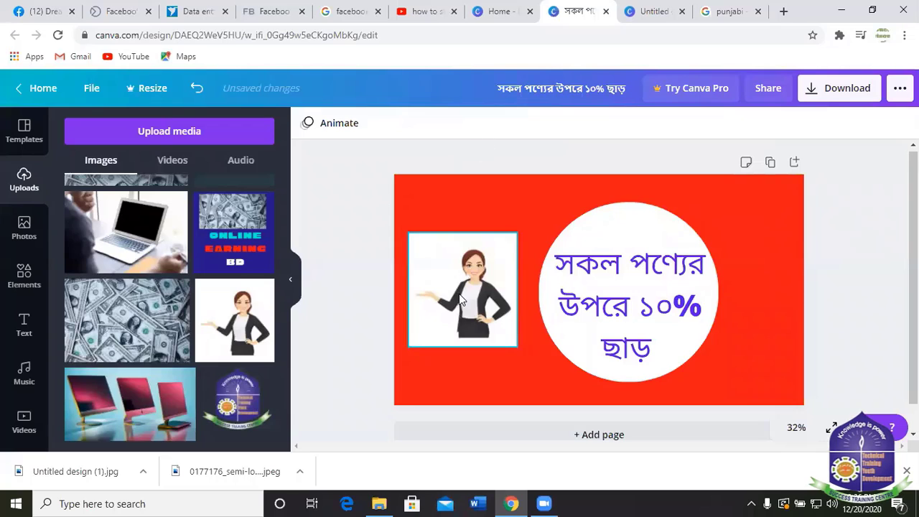
click(461, 296)
click(482, 126)
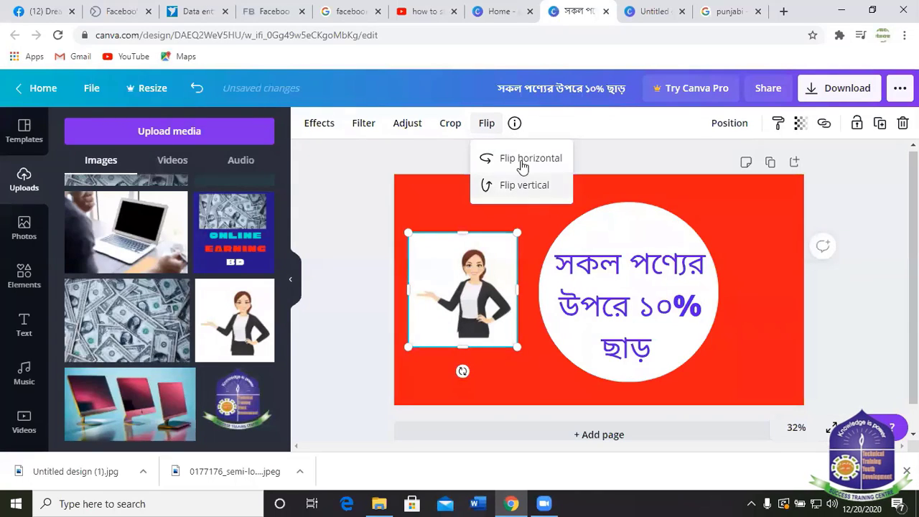
click(530, 159)
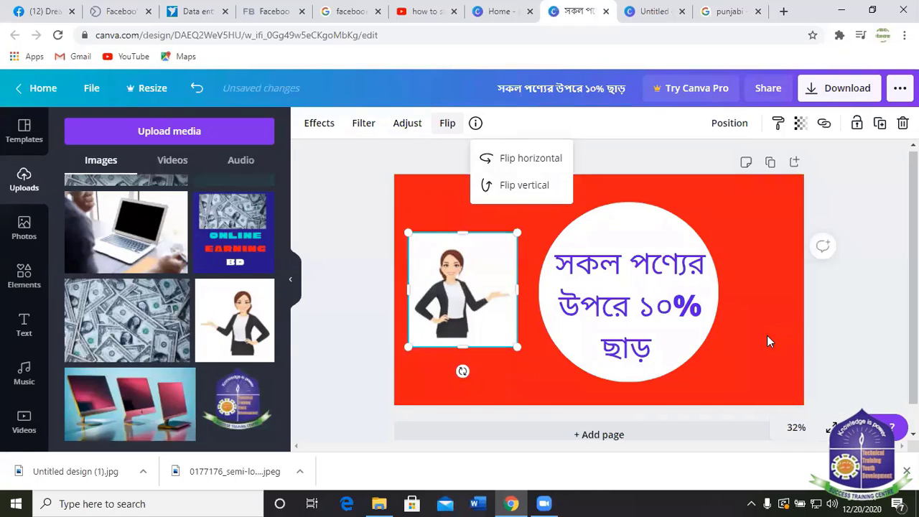
key(Delete)
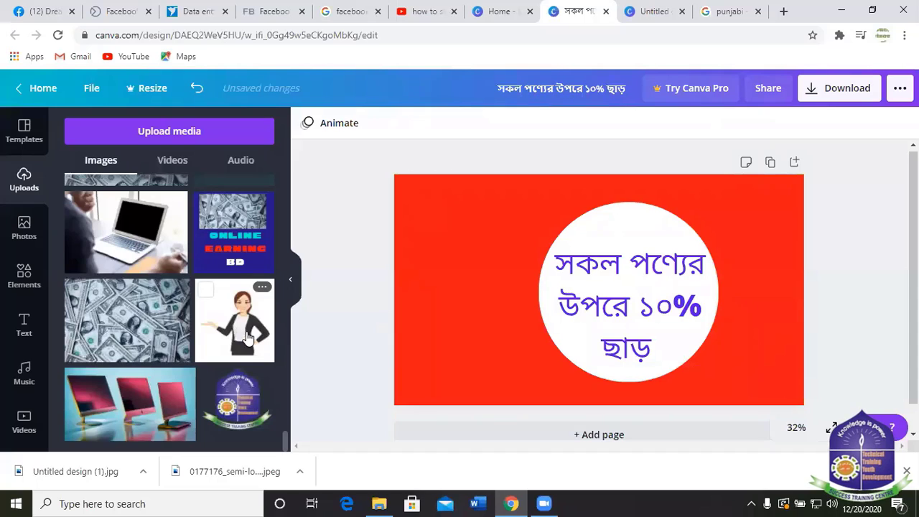
Show the Upload From source choices via Upload media.
scroll(169, 226, up, 5)
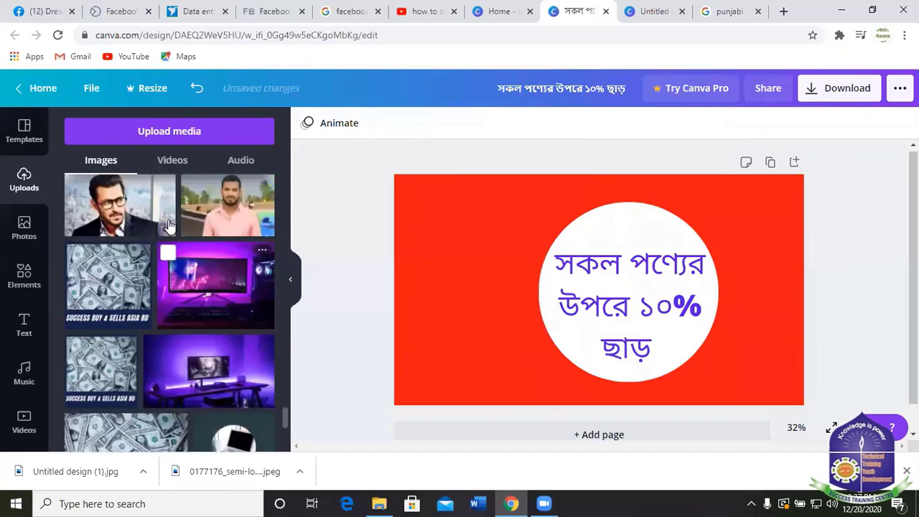
scroll(169, 227, up, 5)
click(158, 132)
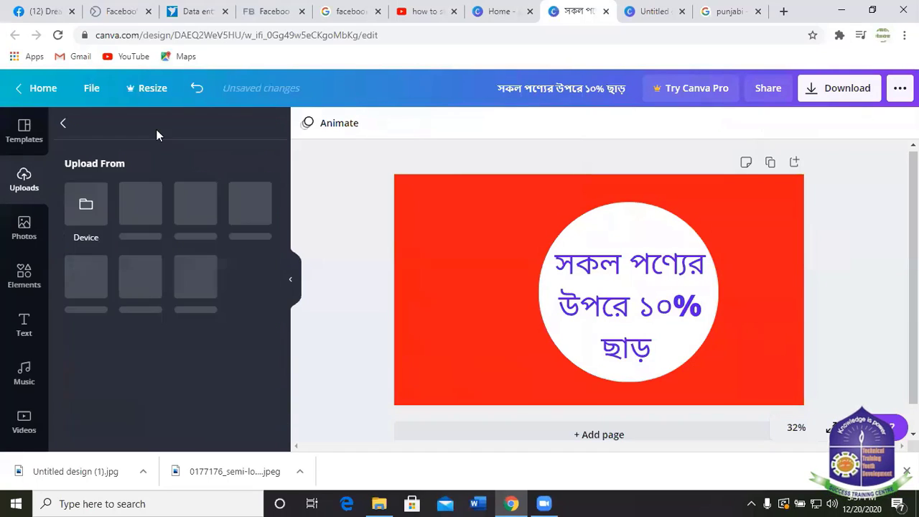
click(89, 206)
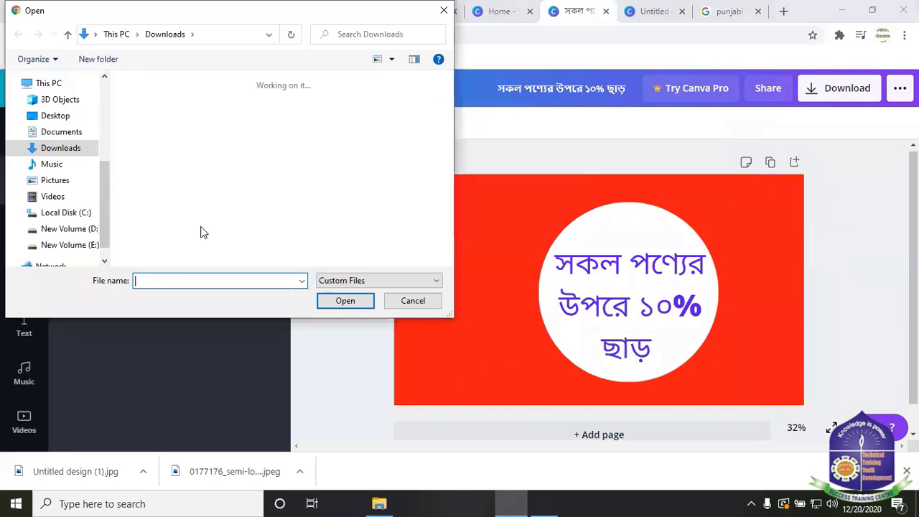
scroll(231, 189, down, 3)
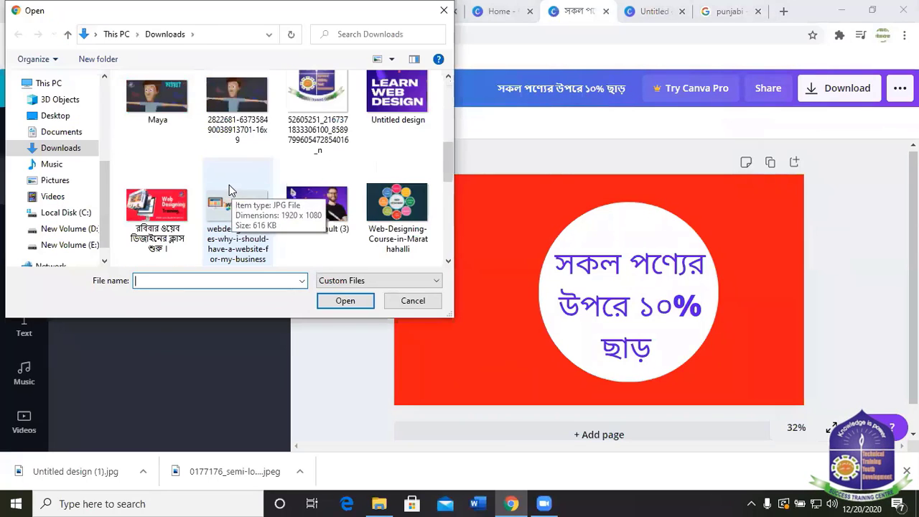
scroll(237, 183, down, 10)
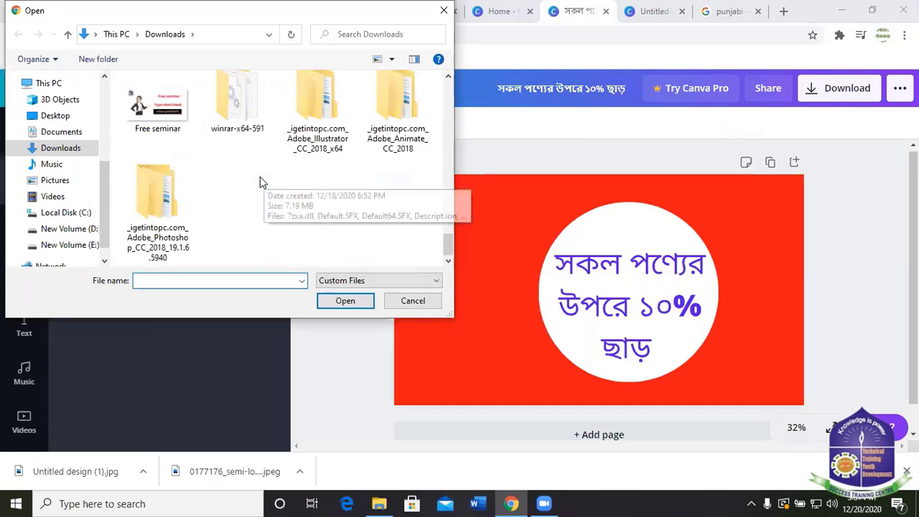
scroll(248, 181, up, 3)
scroll(245, 182, down, 2)
scroll(218, 188, down, 1)
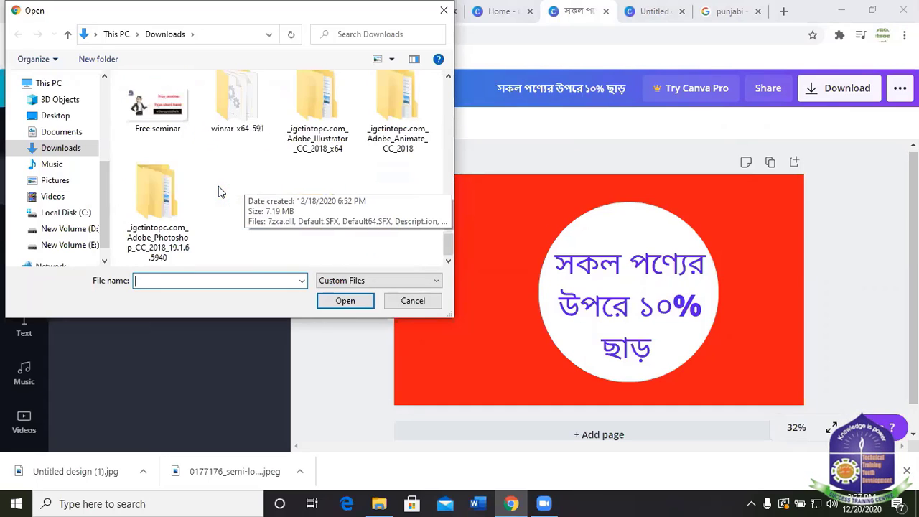
scroll(218, 186, up, 1)
scroll(219, 189, down, 1)
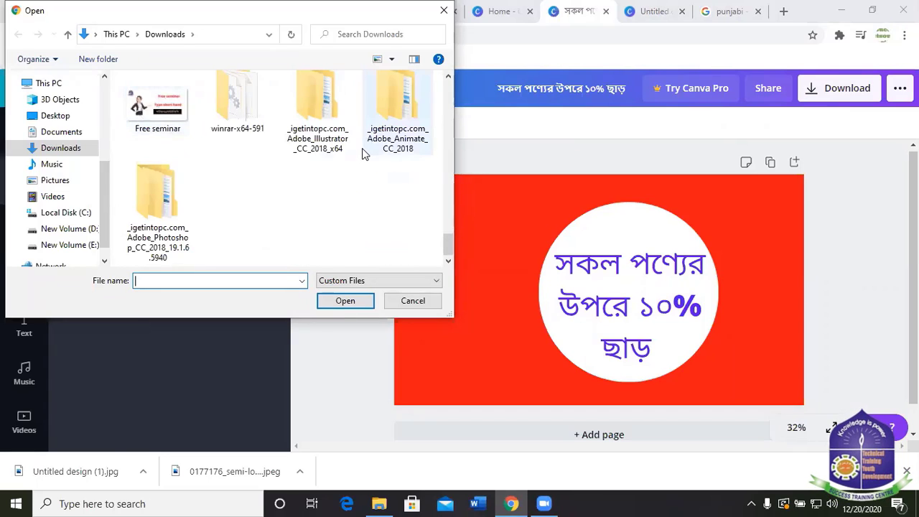
scroll(358, 133, up, 10)
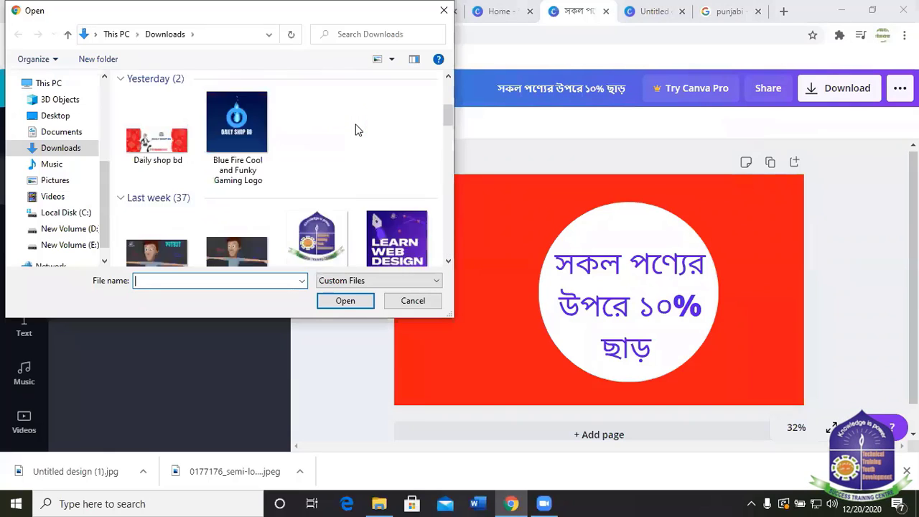
scroll(352, 125, up, 1)
scroll(345, 143, down, 3)
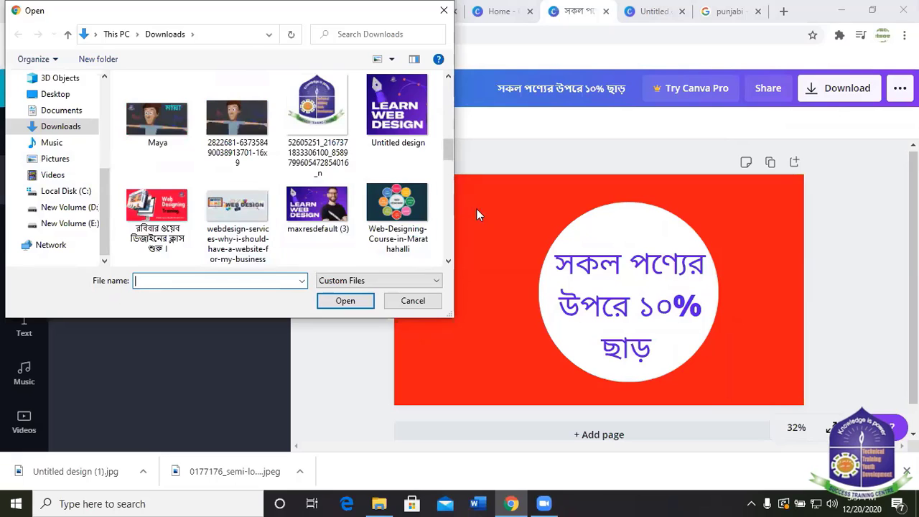
scroll(302, 205, down, 6)
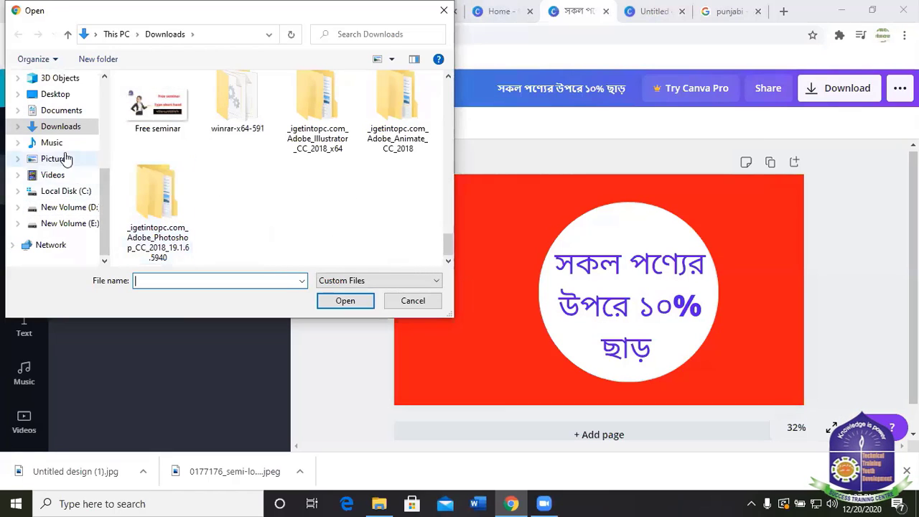
click(72, 207)
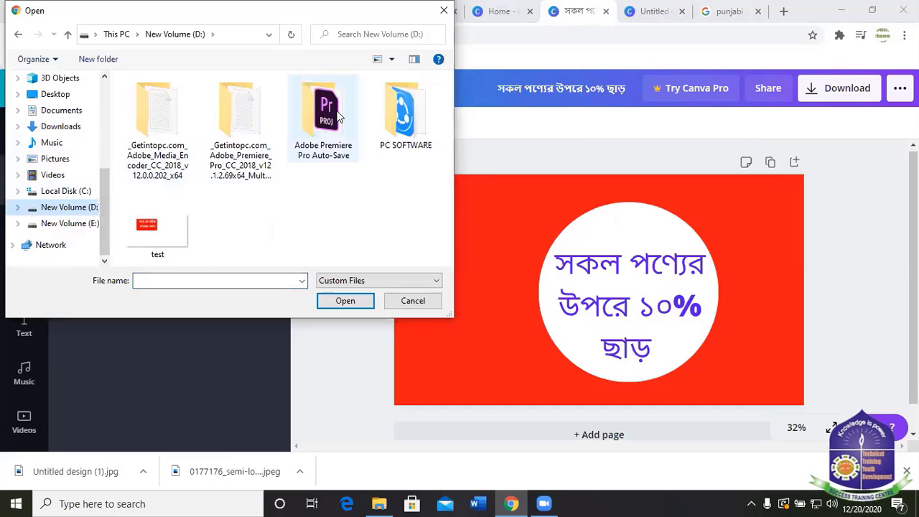
click(412, 302)
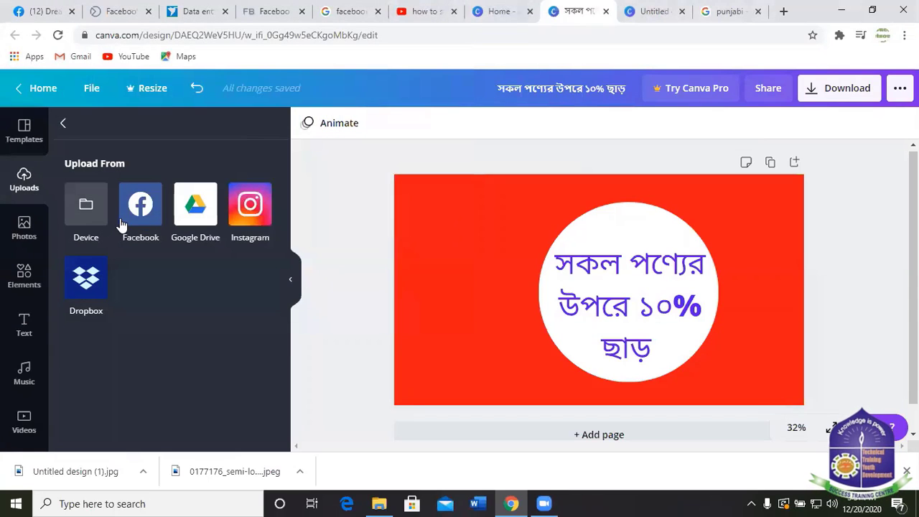
click(85, 206)
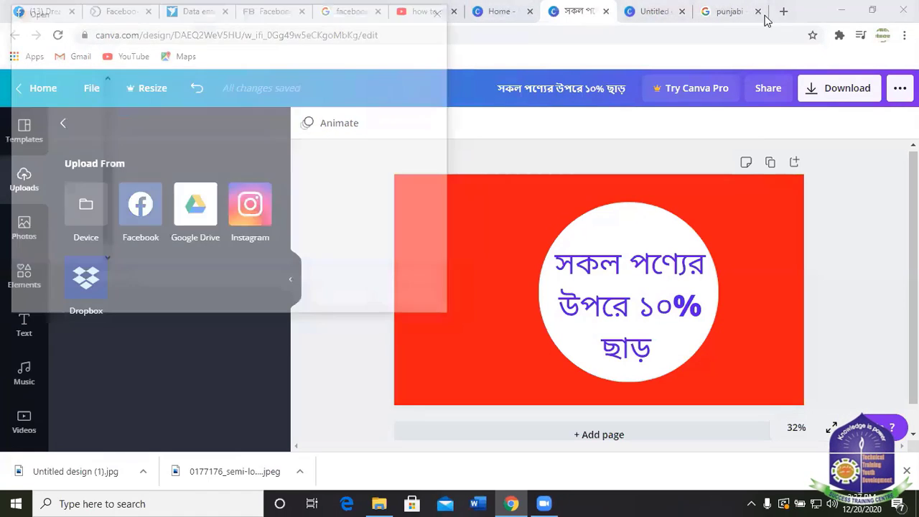
click(444, 10)
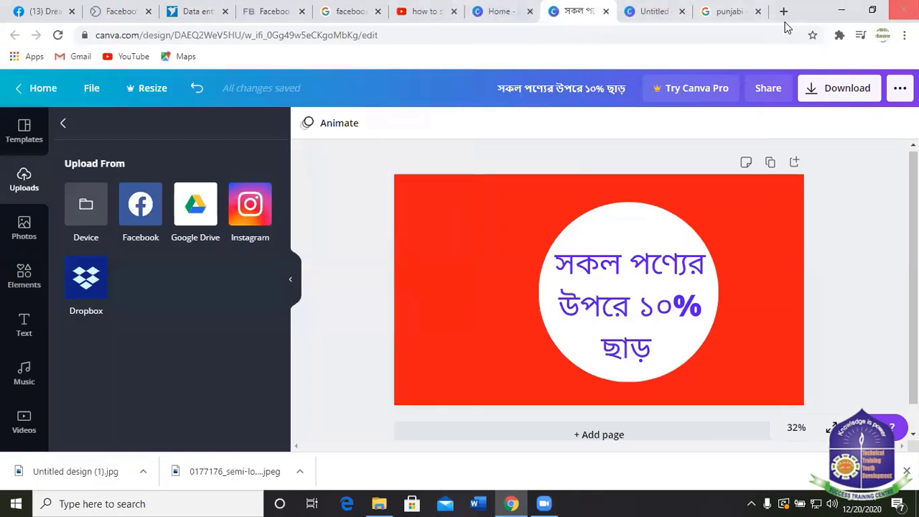
In the Google Images tab, clear the old 'punjabi' query and the stray Bengali text.
click(727, 12)
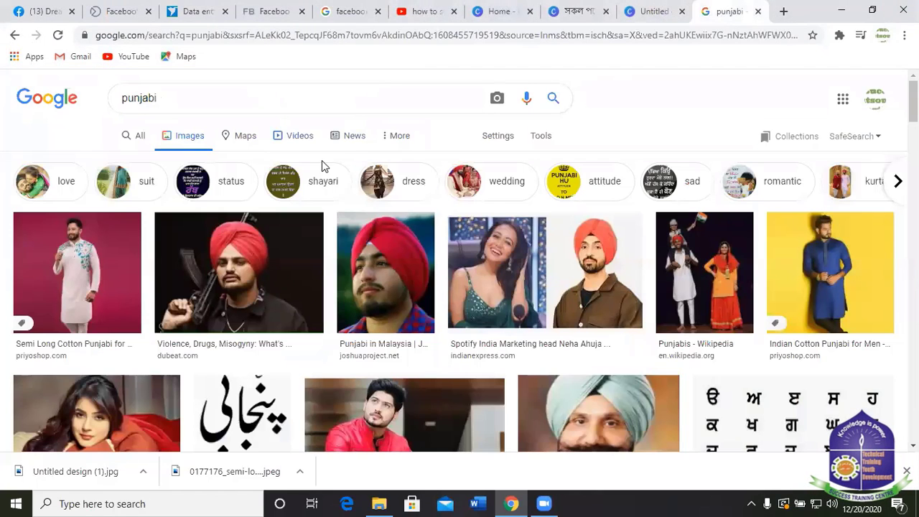
double_click(120, 97)
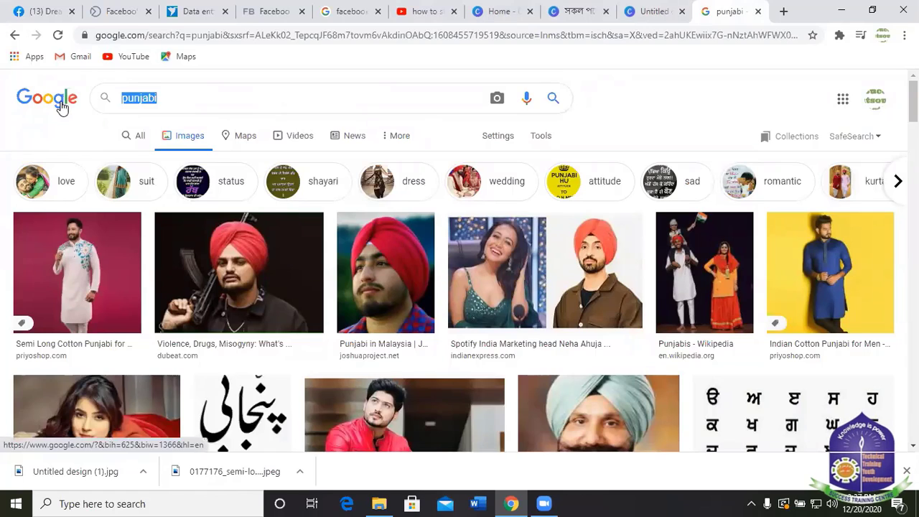
key(BackSpace)
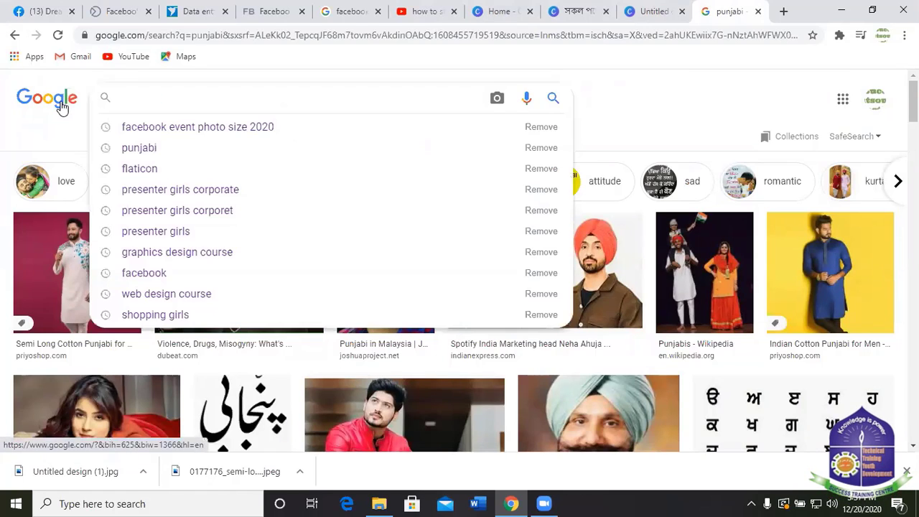
text(ড়পডুড়সটড়)
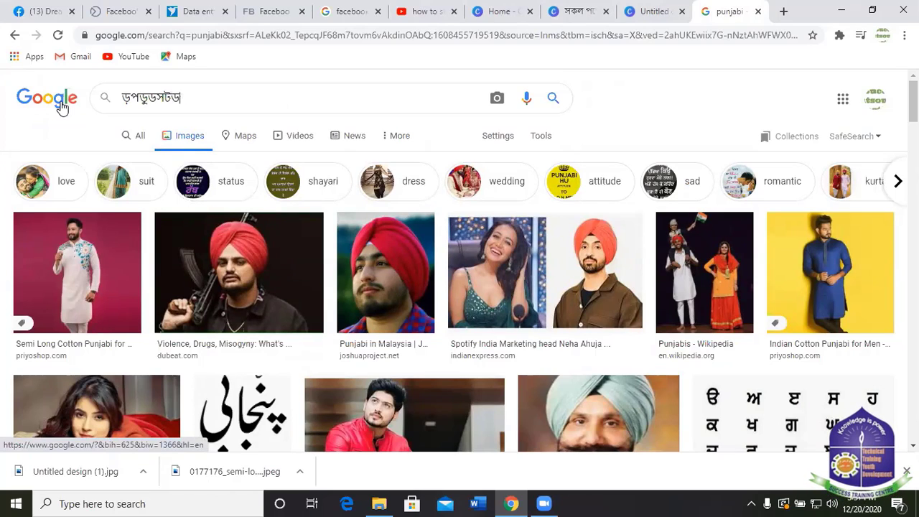
key(BackSpace)
key(BackSpace)
key(BackSpace)
key(BackSpace)
key(BackSpace)
key(BackSpace)
key(BackSpace)
key(BackSpace)
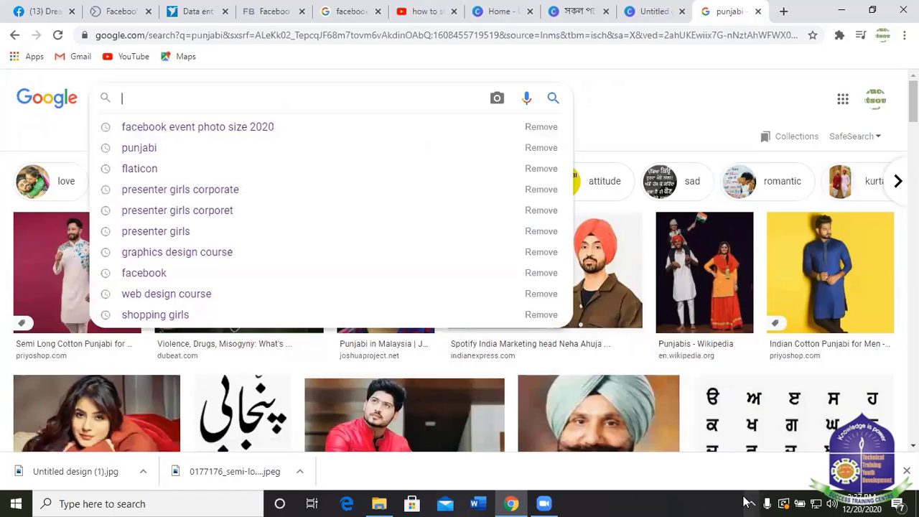
Switch input to English and search 'presenter girls corporate' from the 'pre' suggestions.
click(747, 502)
click(752, 502)
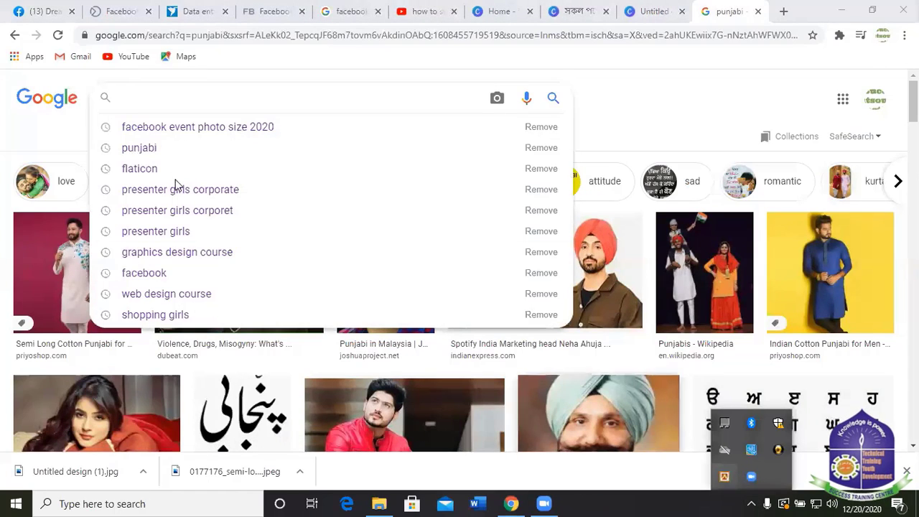
click(147, 101)
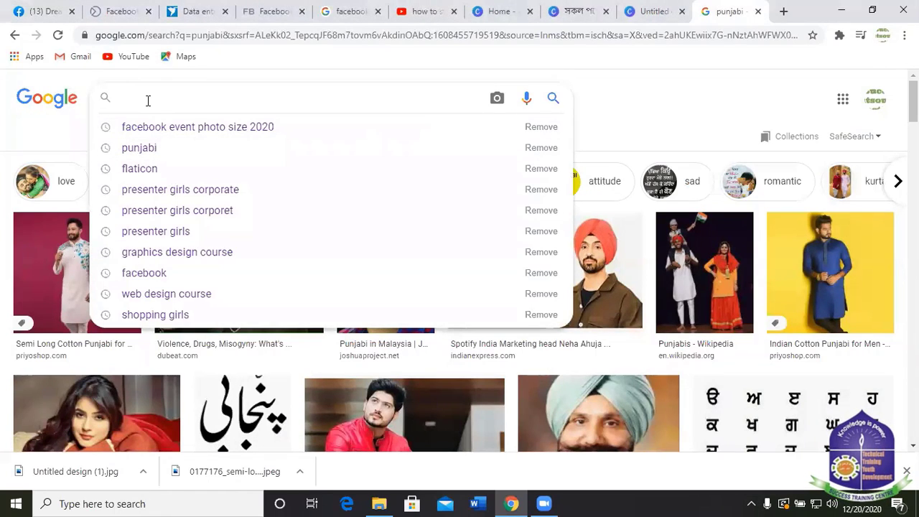
text(pre)
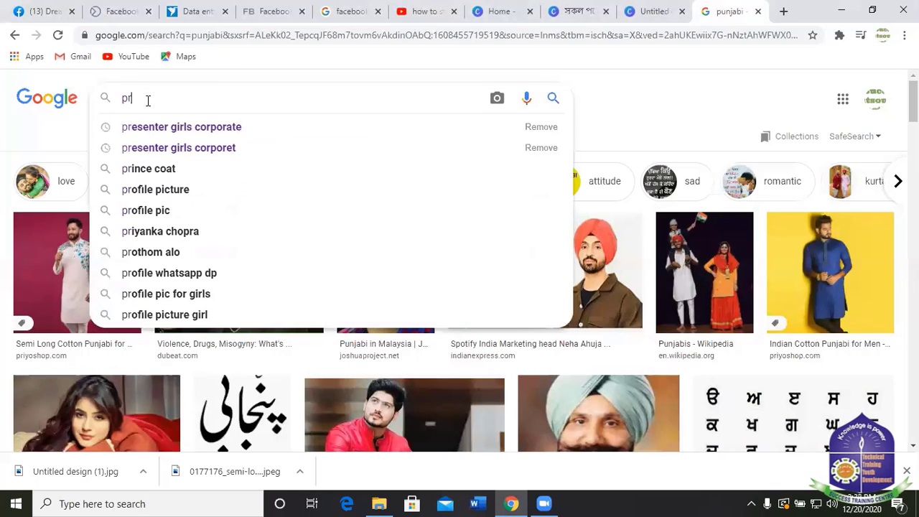
click(186, 134)
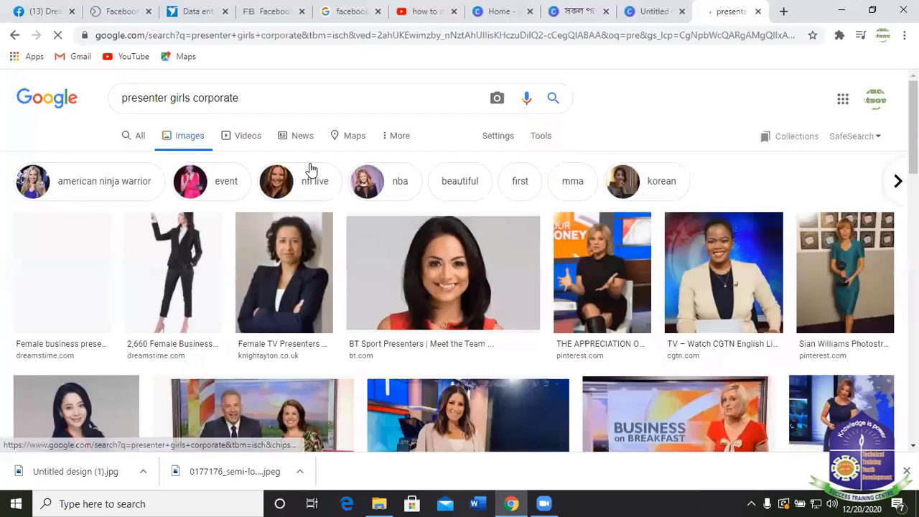
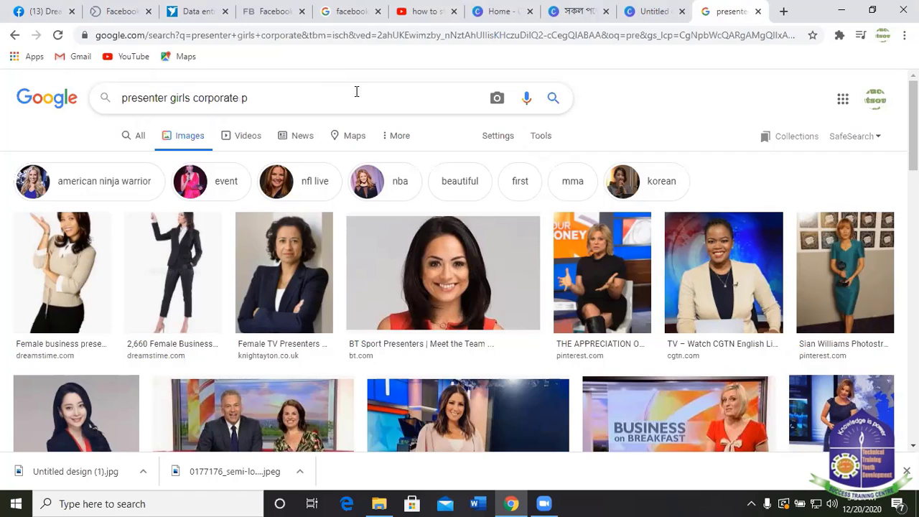
Search Google Images for 'presenter girls corporate png' and browse the transparent presenter results.
key(Return)
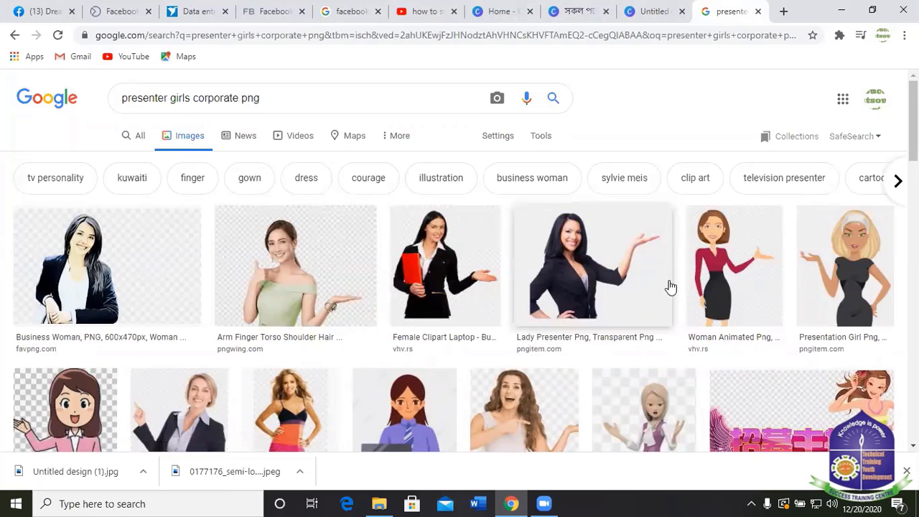
scroll(726, 294, down, 1)
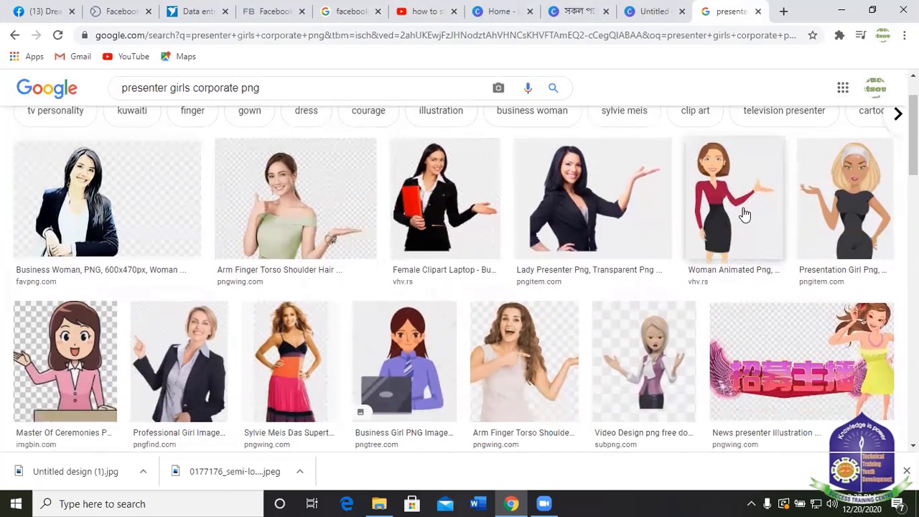
scroll(390, 388, down, 2)
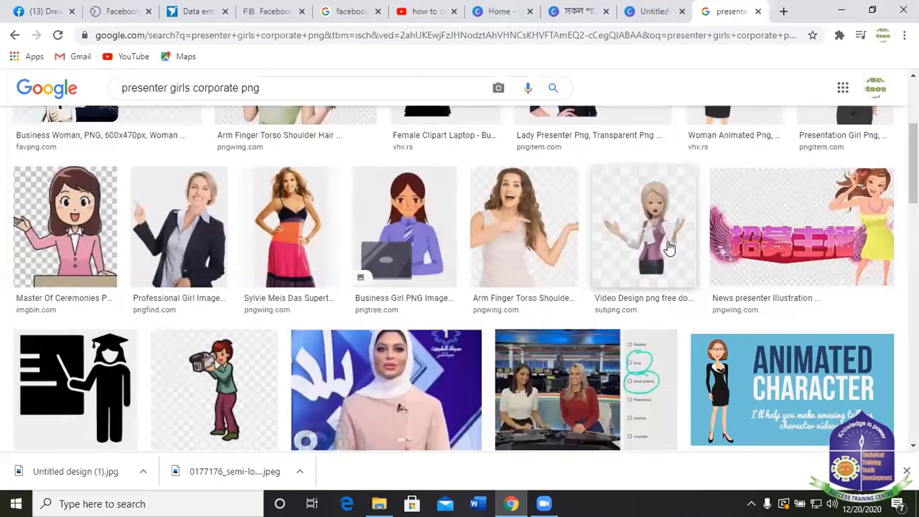
scroll(539, 309, down, 2)
scroll(341, 294, down, 3)
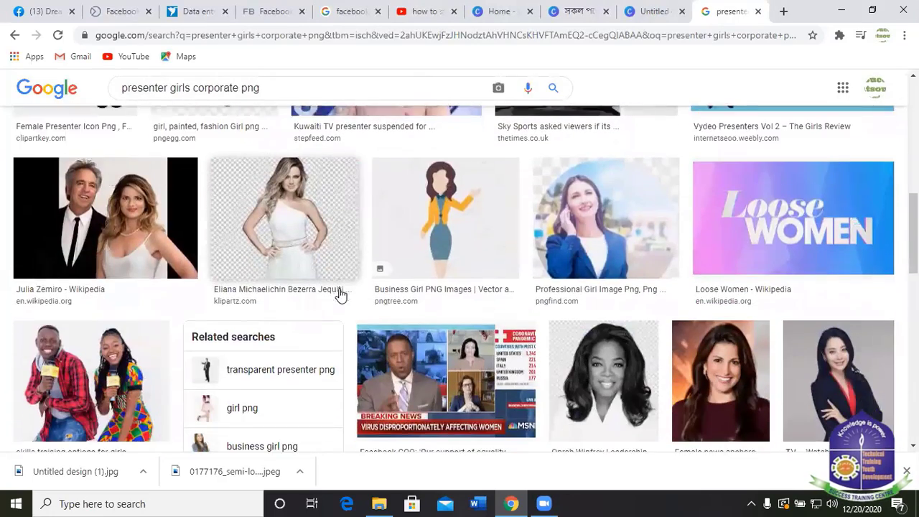
scroll(431, 287, down, 2)
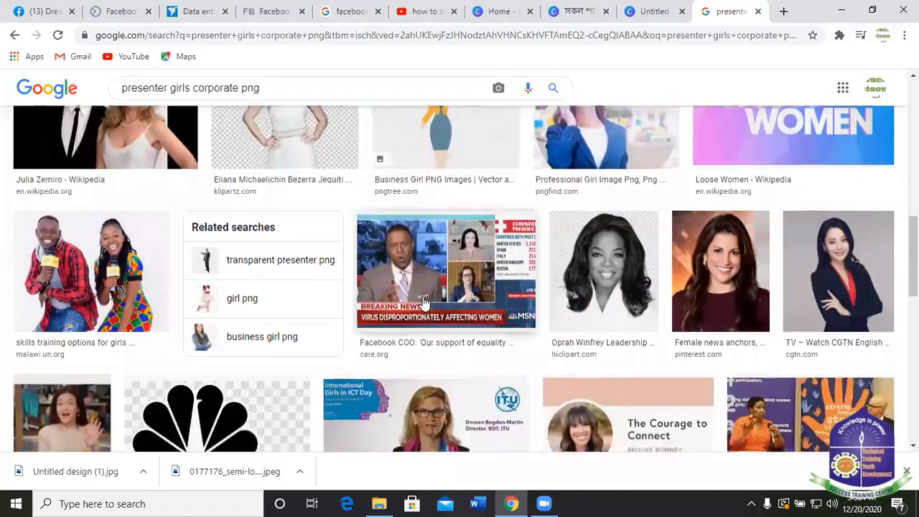
scroll(423, 303, down, 9)
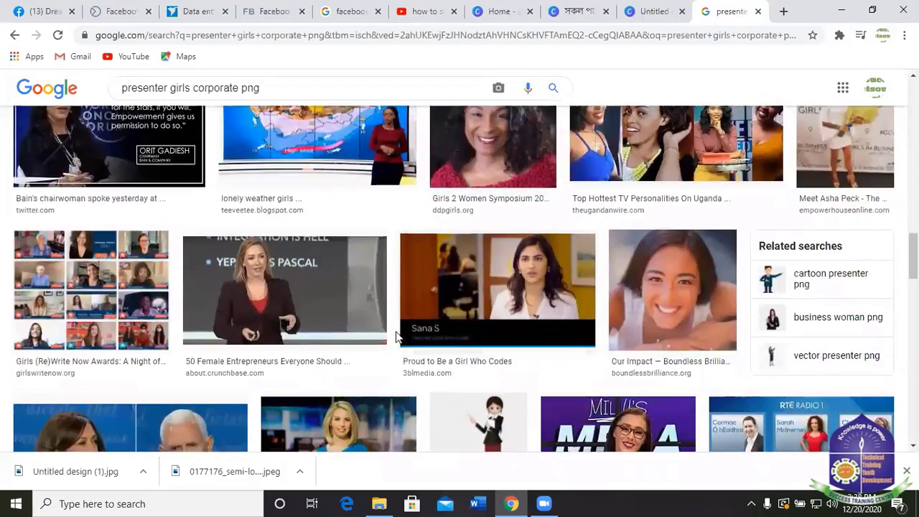
scroll(395, 337, down, 4)
scroll(689, 252, down, 5)
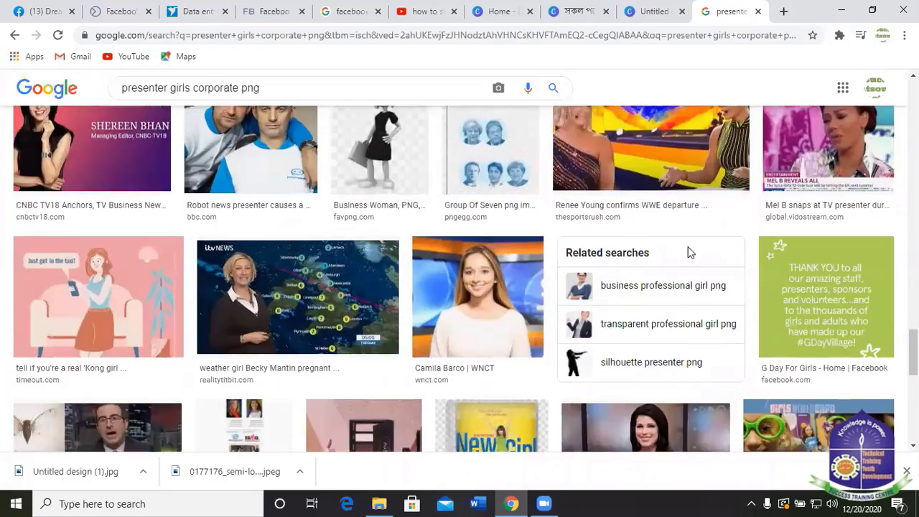
scroll(701, 248, down, 10)
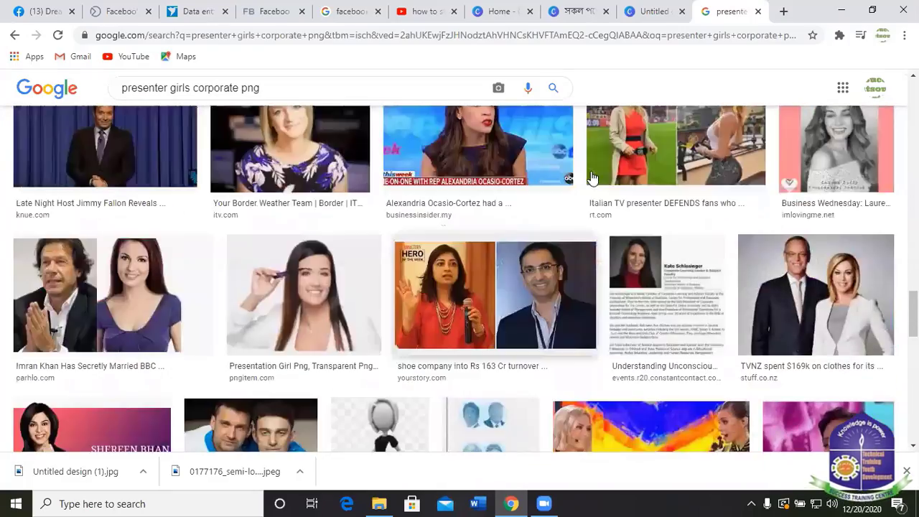
scroll(677, 220, up, 15)
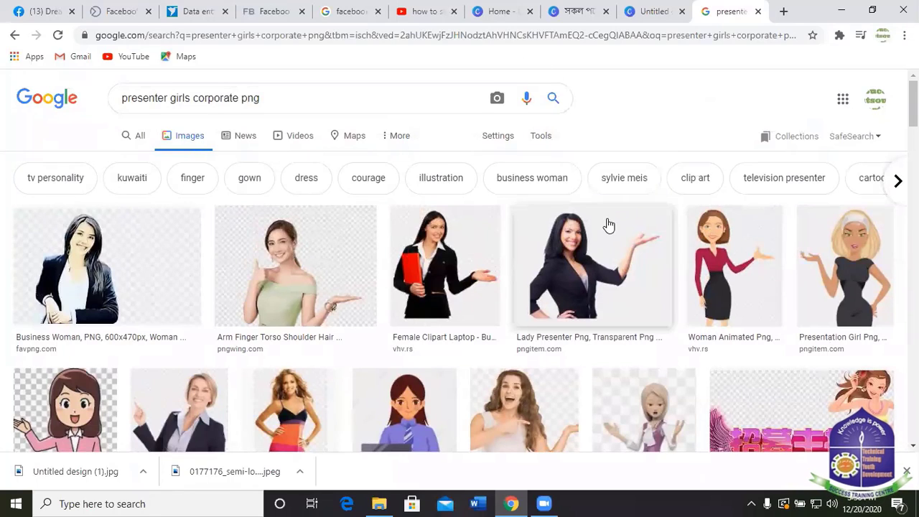
Try saving the Lady Presenter, Female Clipart Laptop, green-top woman and Woman Animated images, cancelling each.
right_click(557, 248)
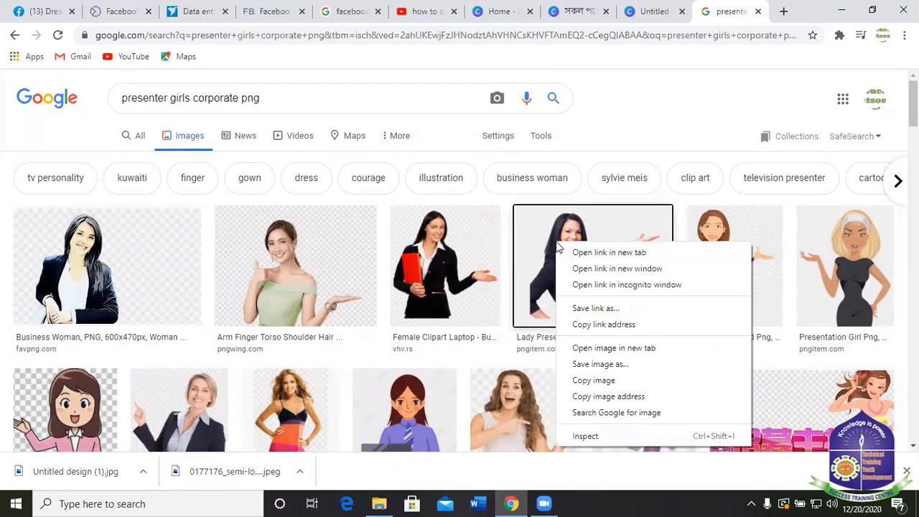
click(604, 369)
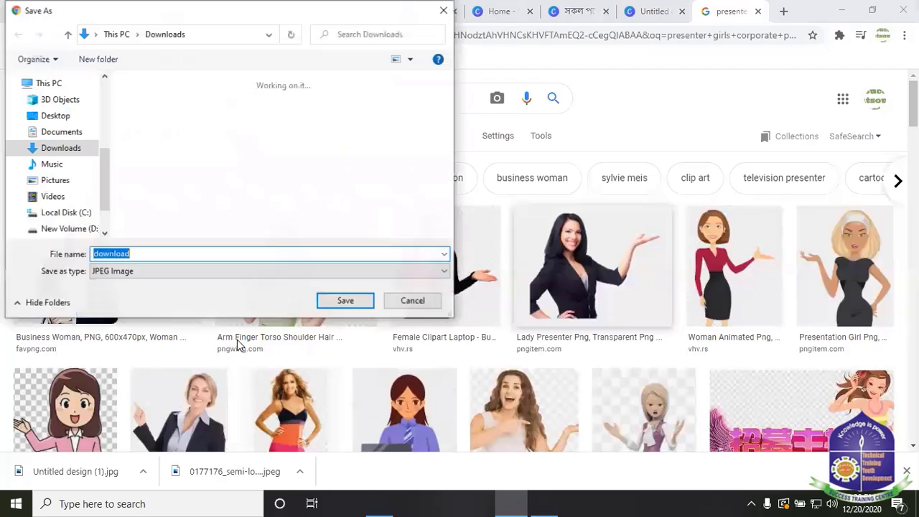
click(443, 11)
right_click(440, 247)
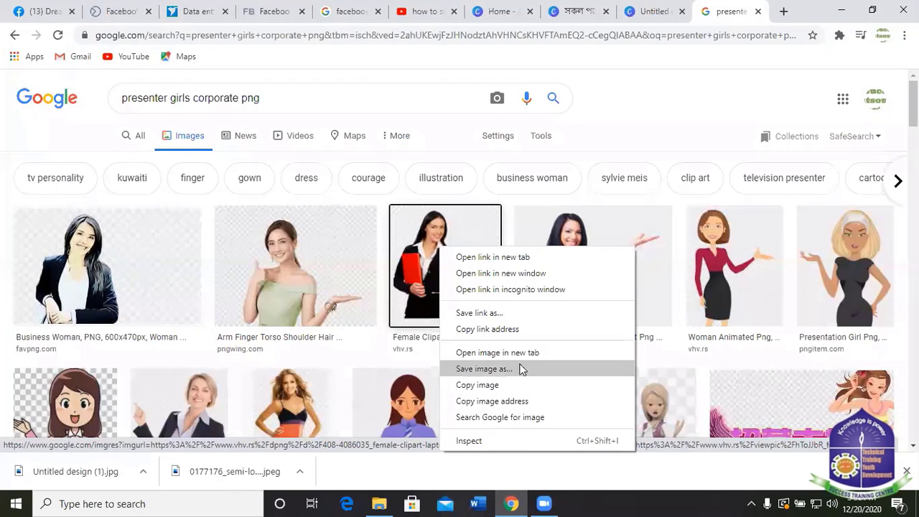
click(494, 371)
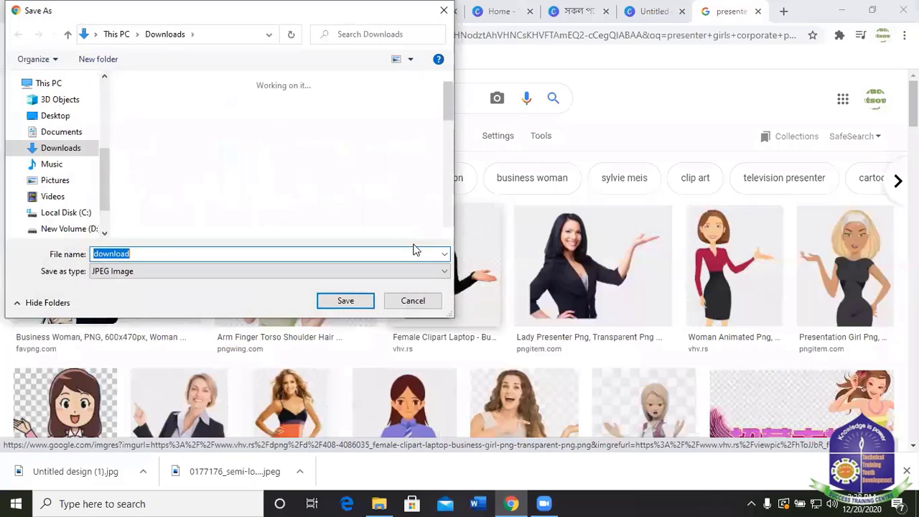
click(406, 302)
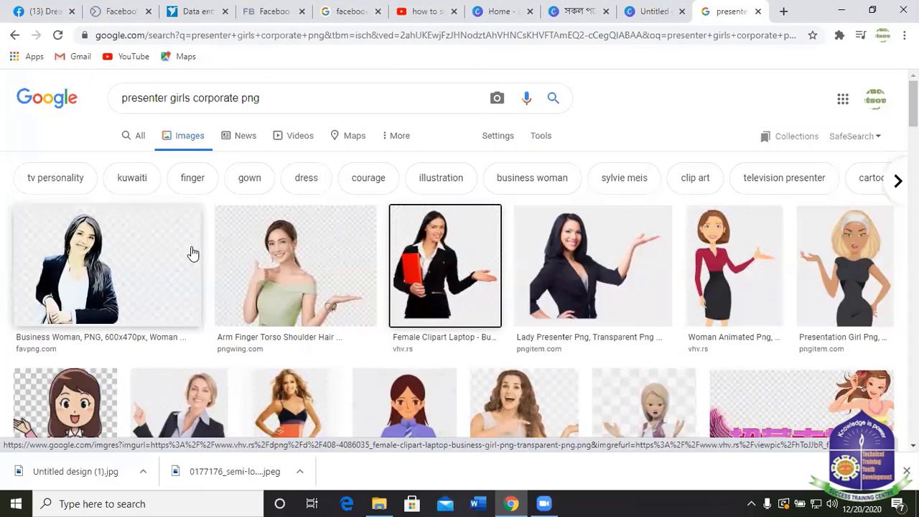
right_click(317, 274)
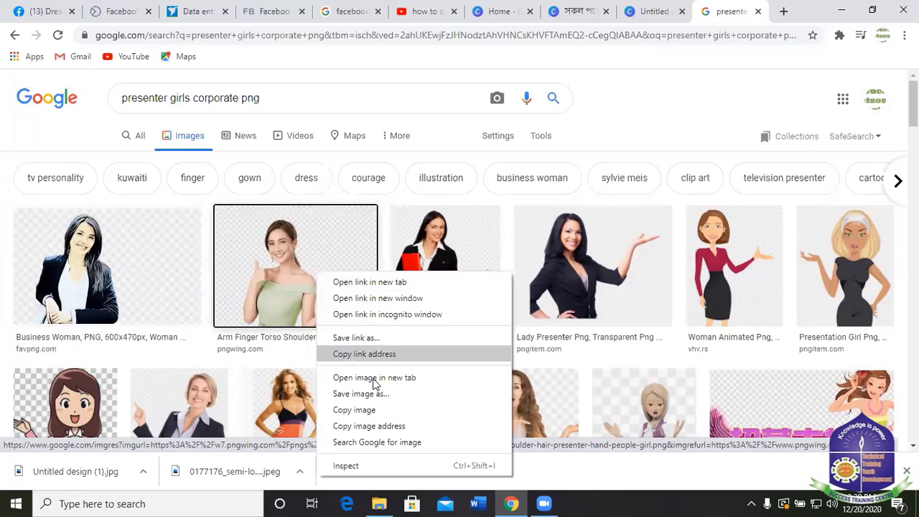
click(362, 394)
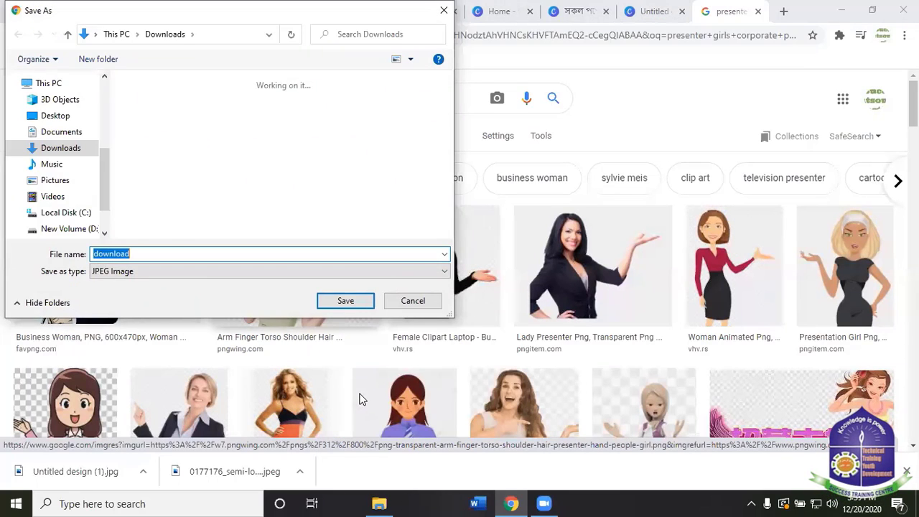
click(413, 302)
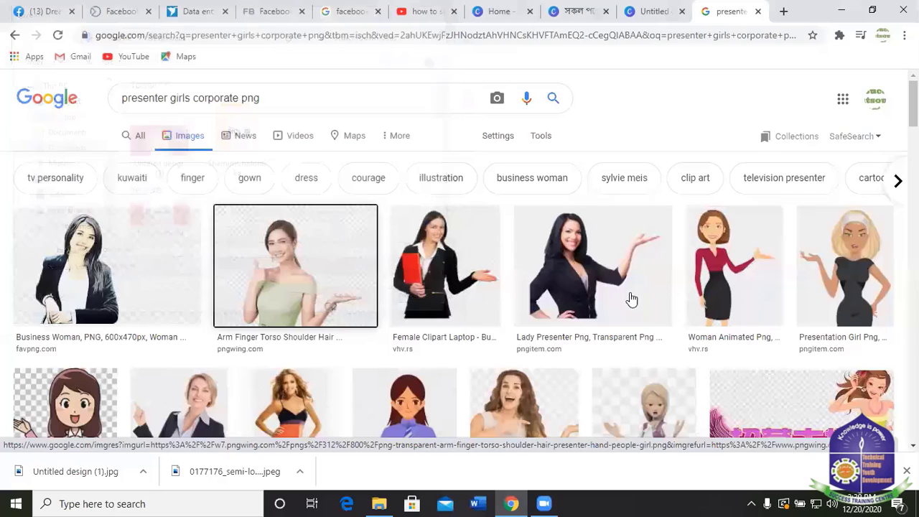
right_click(725, 251)
click(760, 372)
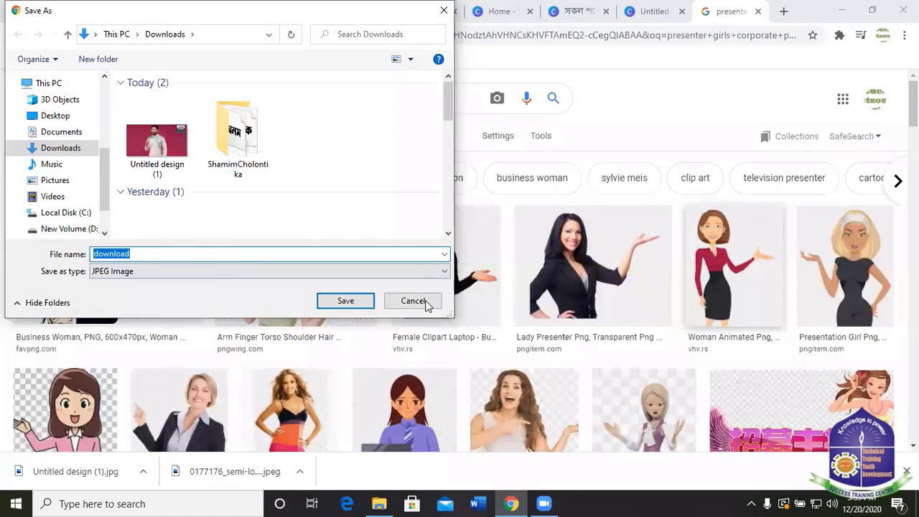
click(413, 302)
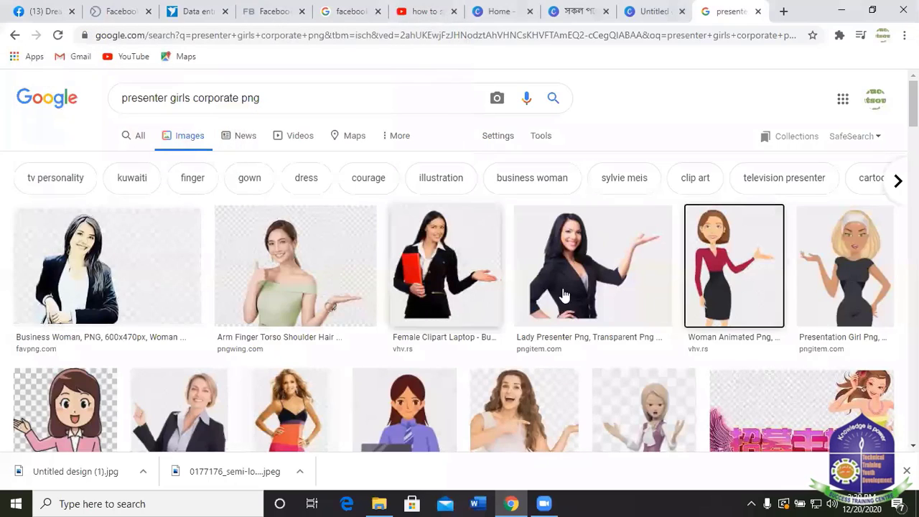
Start saving the blonde 'Presentation Girl Png' image, then close the save dialog.
right_click(839, 262)
click(780, 386)
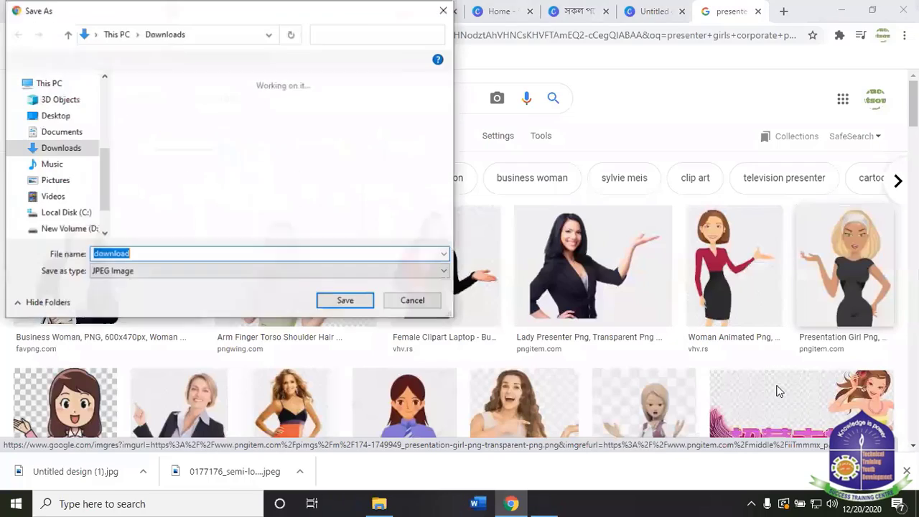
click(451, 15)
scroll(287, 266, down, 3)
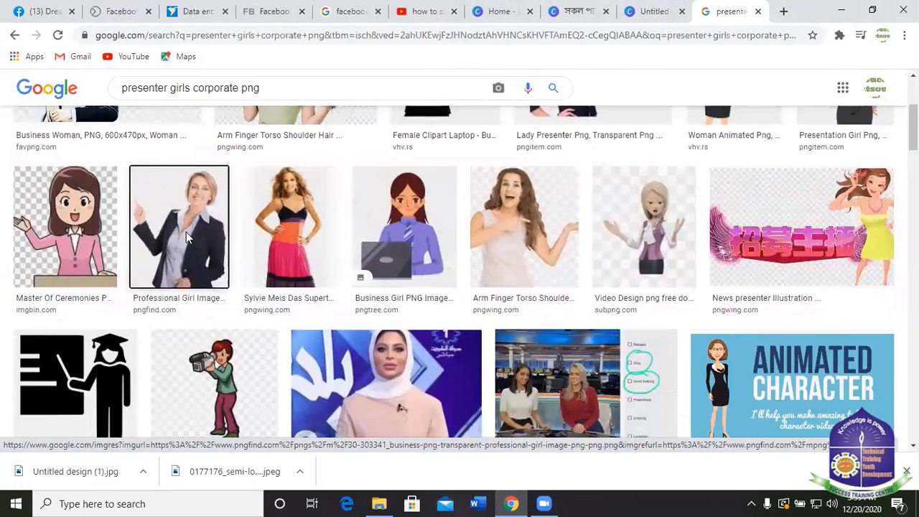
right_click(186, 232)
click(241, 355)
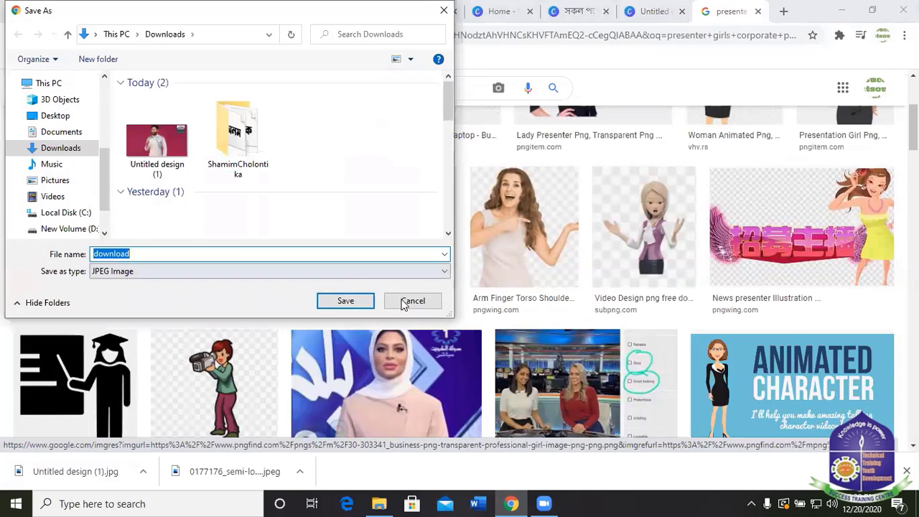
click(431, 302)
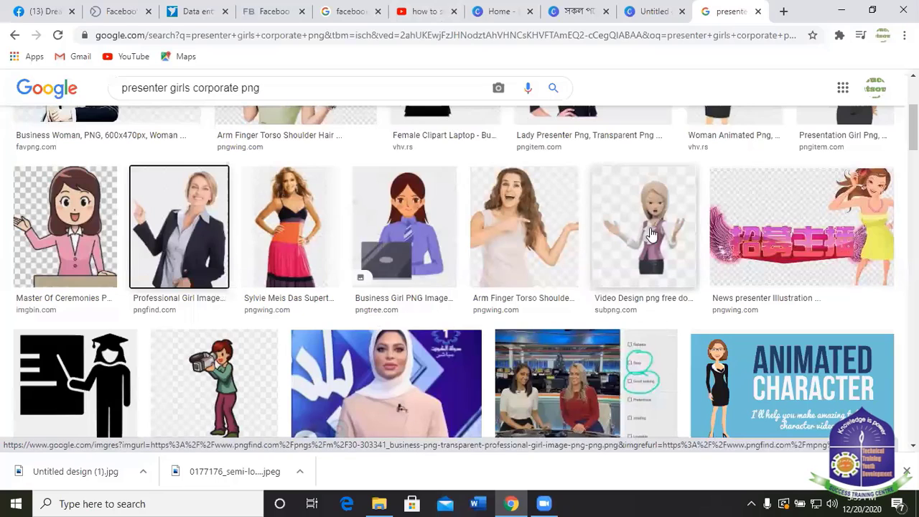
right_click(533, 220)
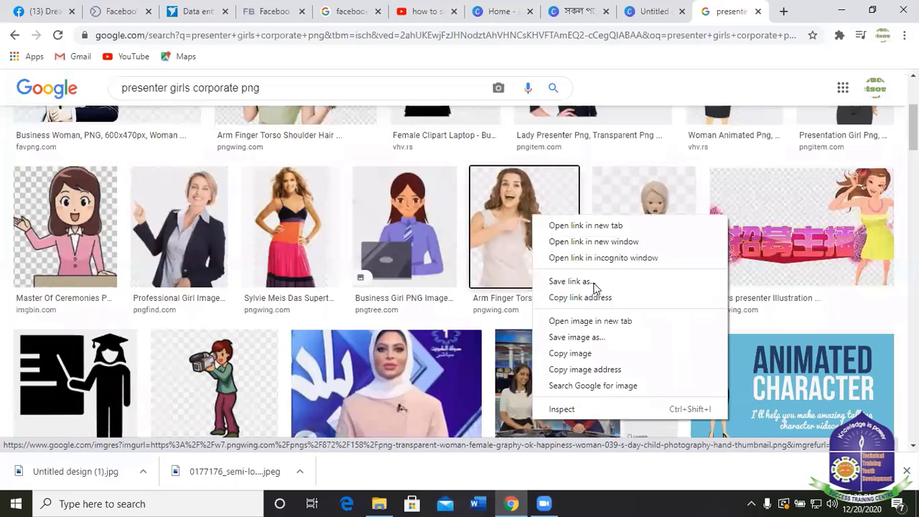
click(587, 337)
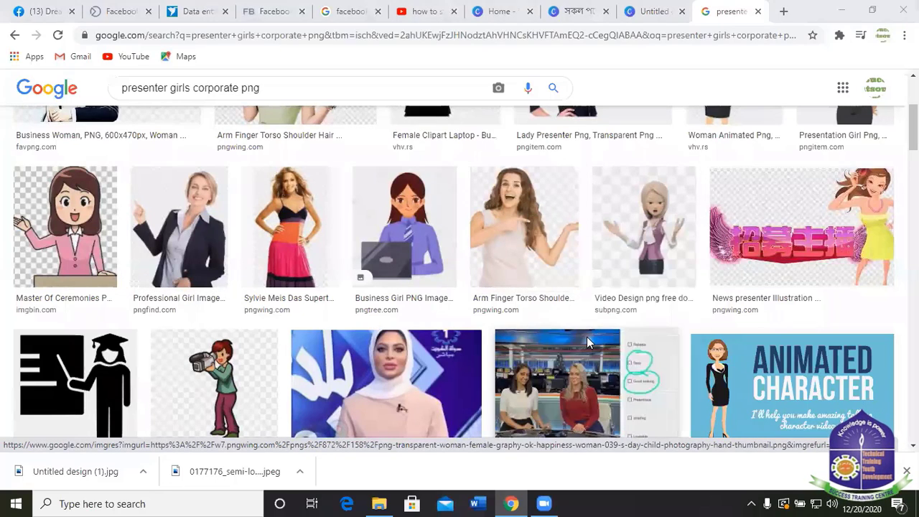
click(413, 301)
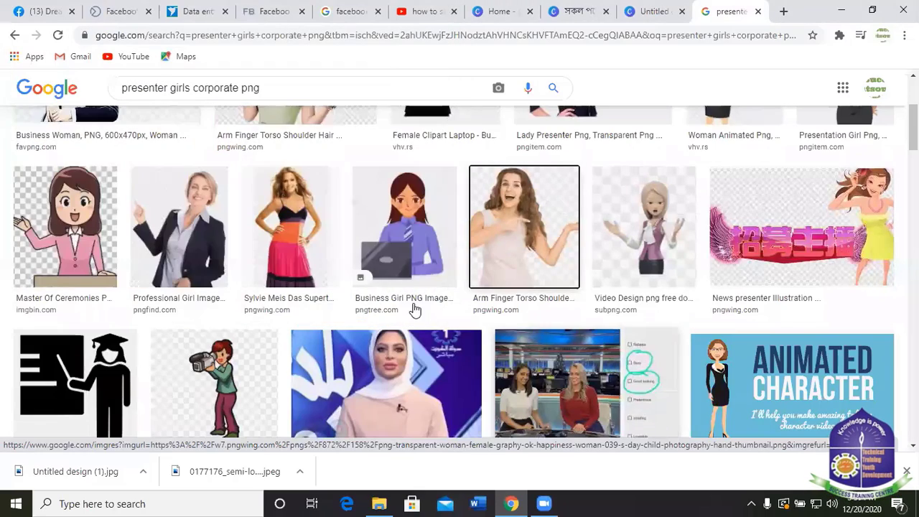
scroll(431, 281, down, 4)
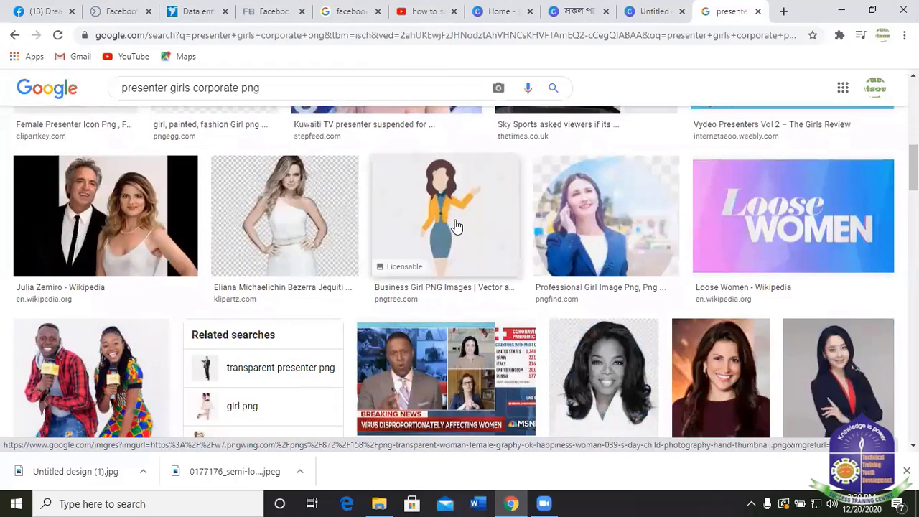
right_click(457, 216)
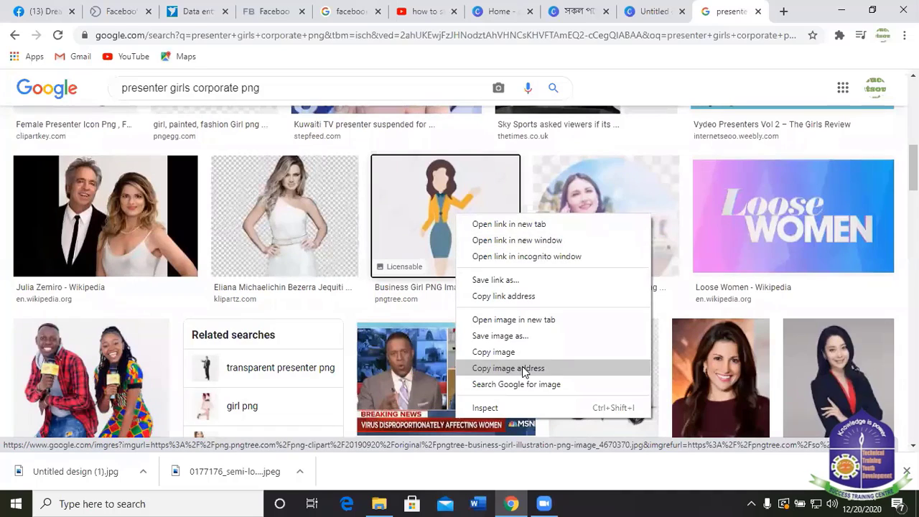
click(510, 351)
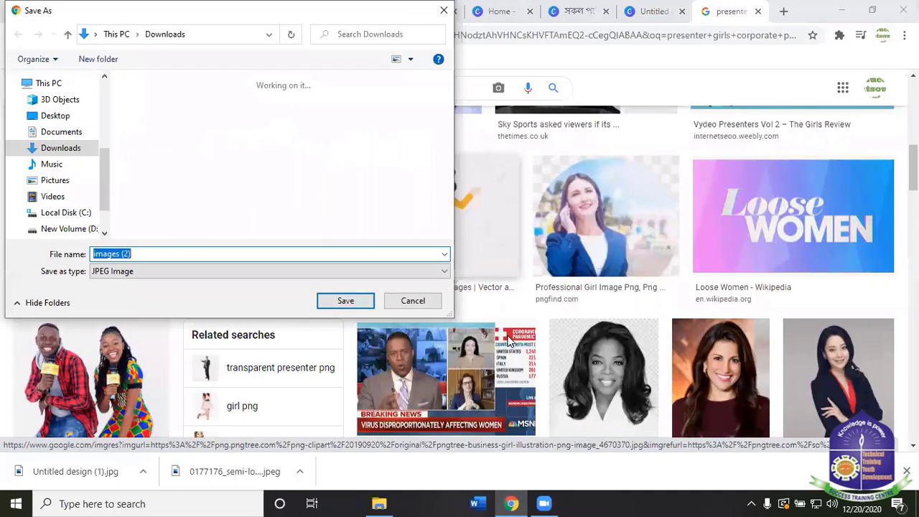
click(413, 301)
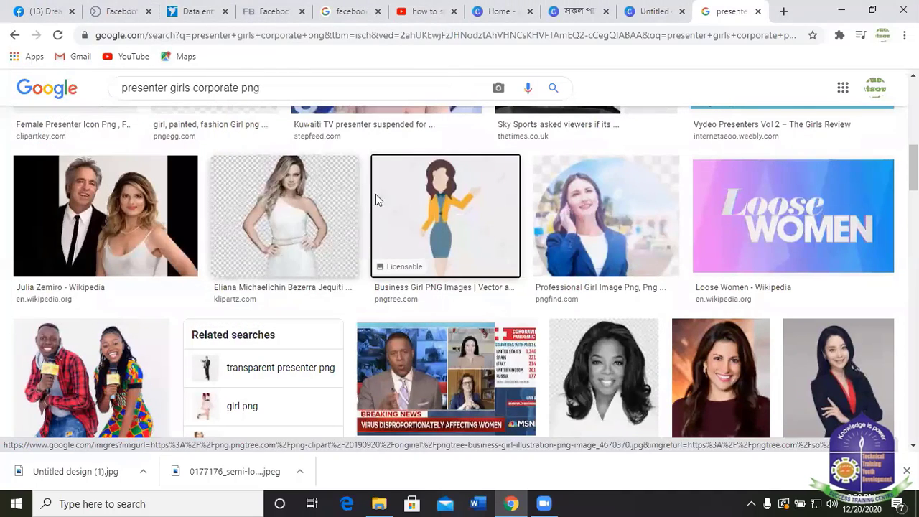
scroll(375, 199, down, 5)
scroll(454, 221, down, 9)
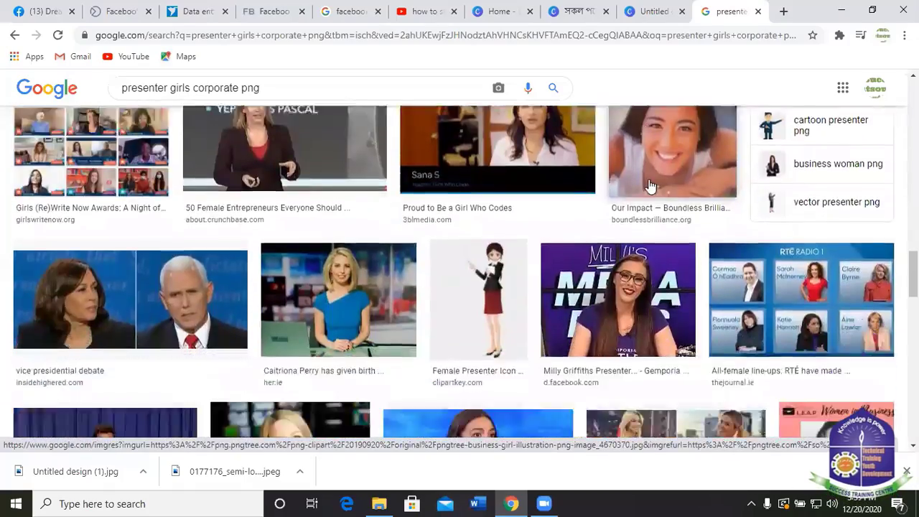
scroll(651, 183, up, 3)
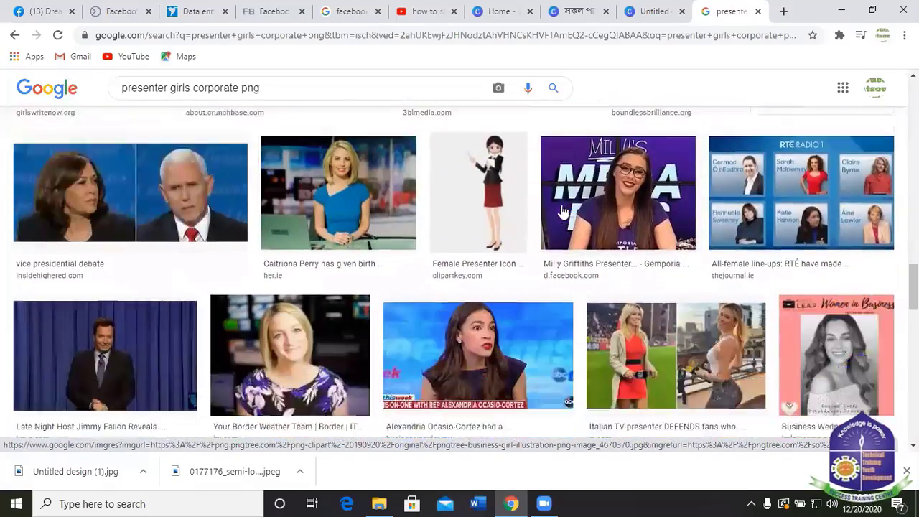
scroll(488, 237, down, 2)
scroll(481, 242, up, 1)
right_click(481, 237)
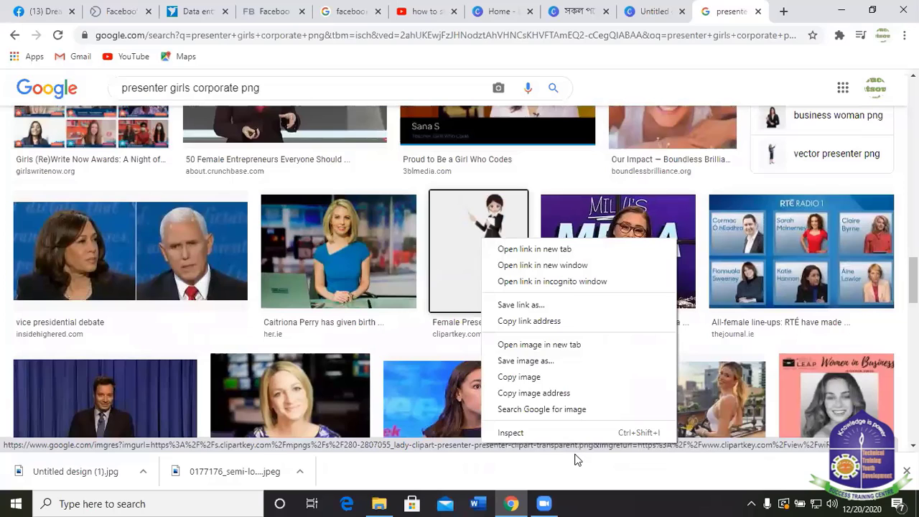
click(521, 360)
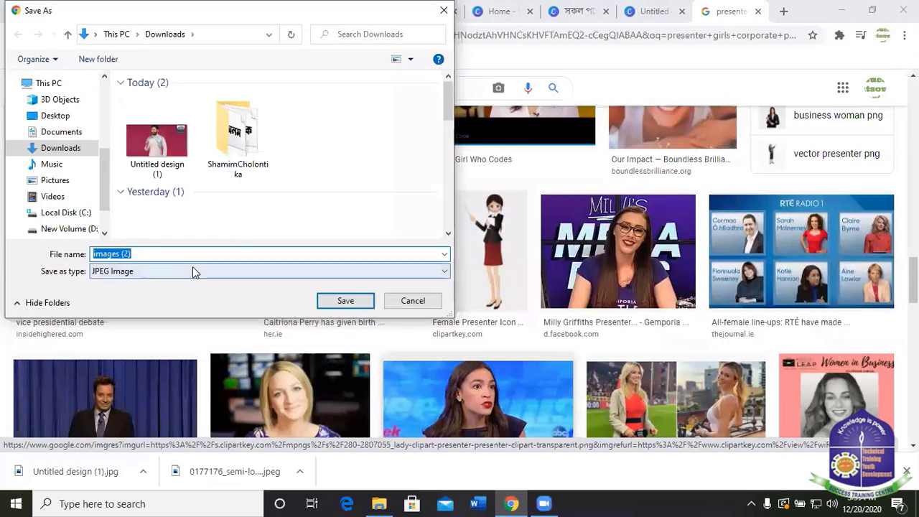
click(193, 268)
click(245, 284)
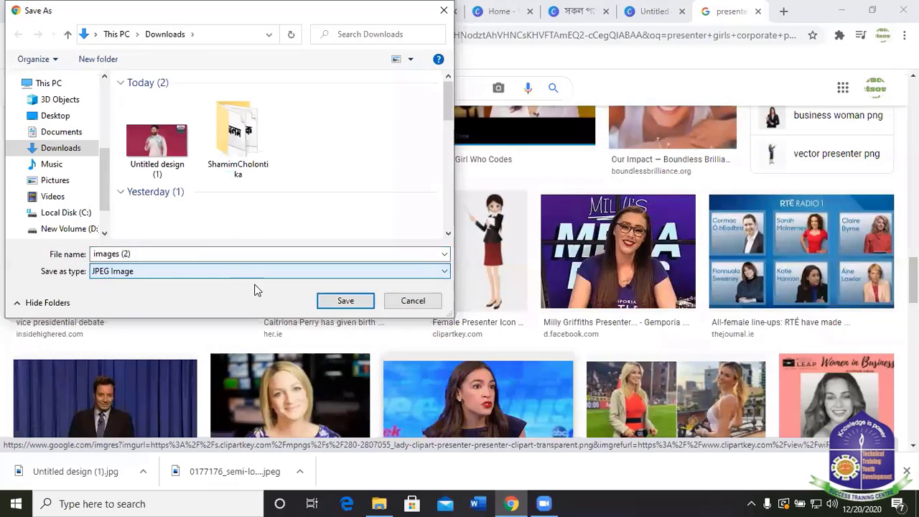
click(413, 300)
scroll(231, 219, up, 4)
scroll(232, 219, up, 10)
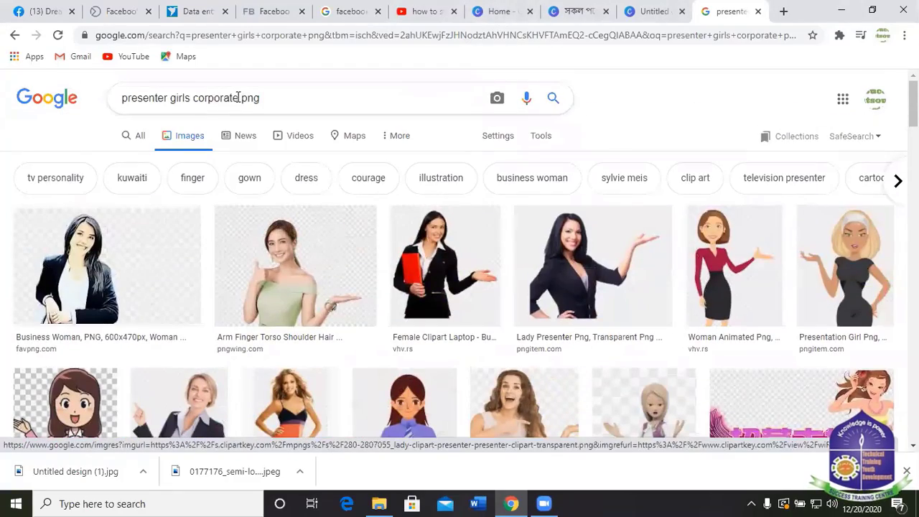
drag(203, 99, 189, 98)
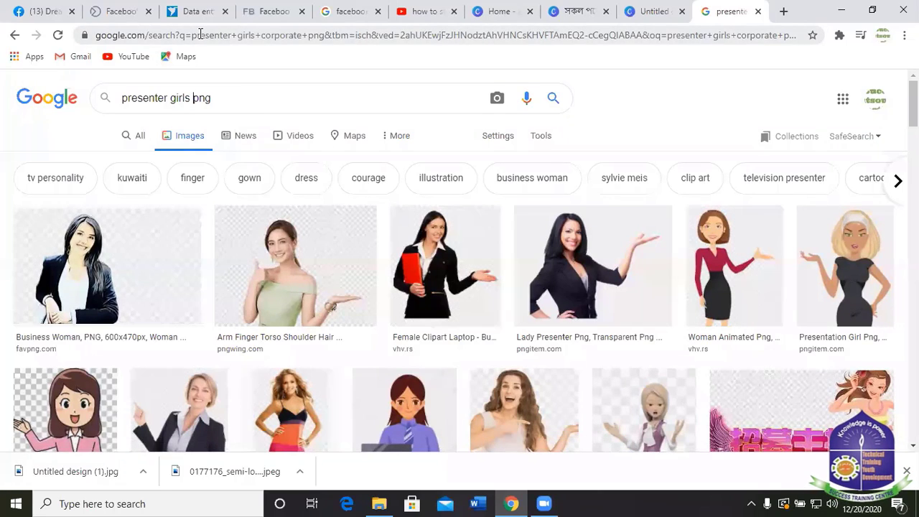
Search 'presenter girls png' and try saving the first and third results without completing.
key(Return)
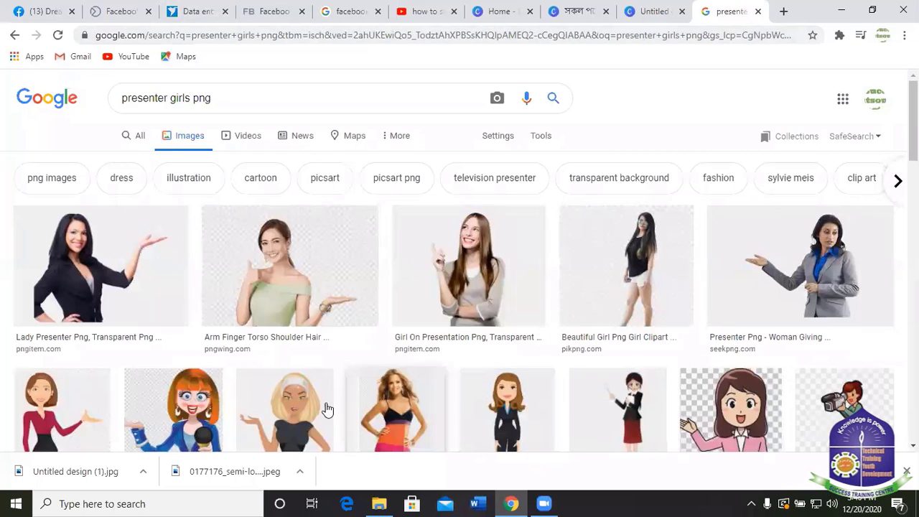
right_click(120, 282)
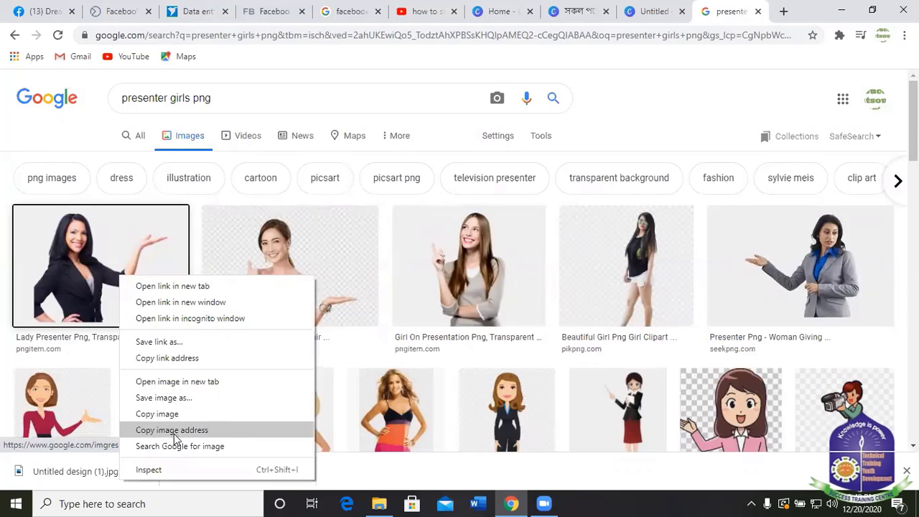
click(168, 400)
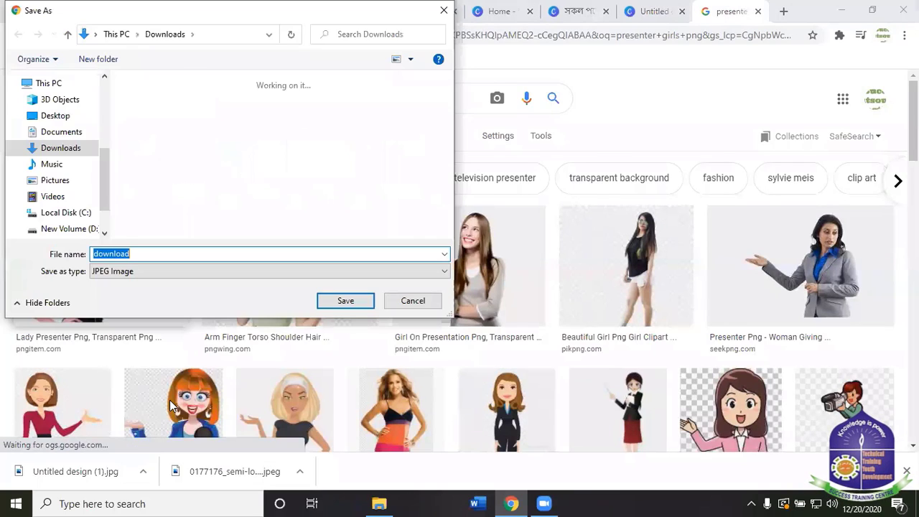
click(413, 301)
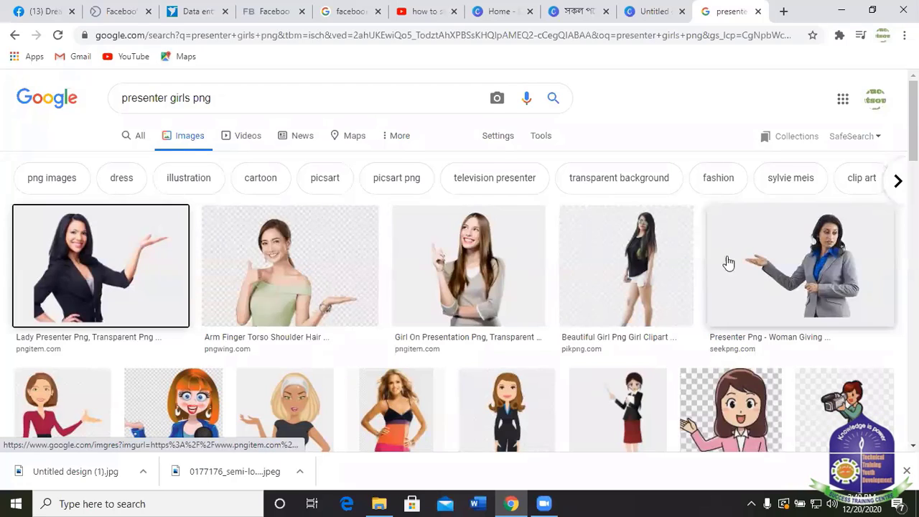
right_click(491, 289)
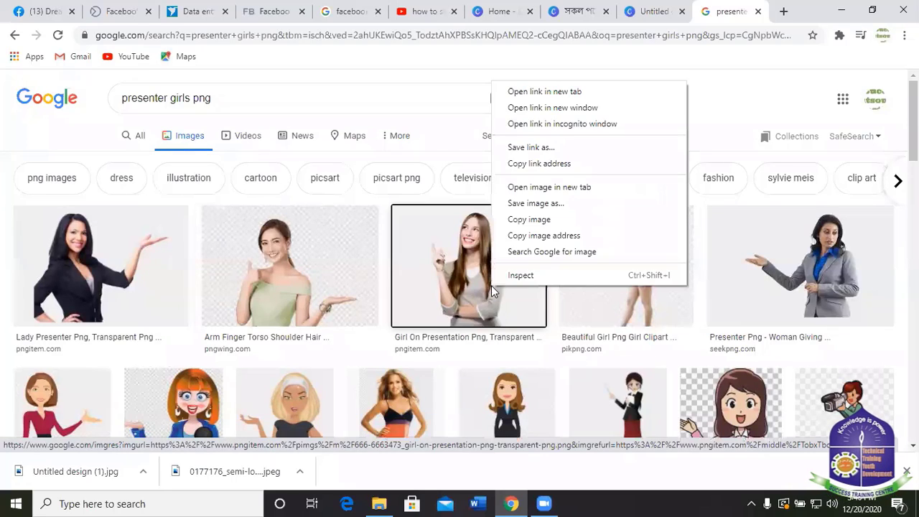
click(546, 204)
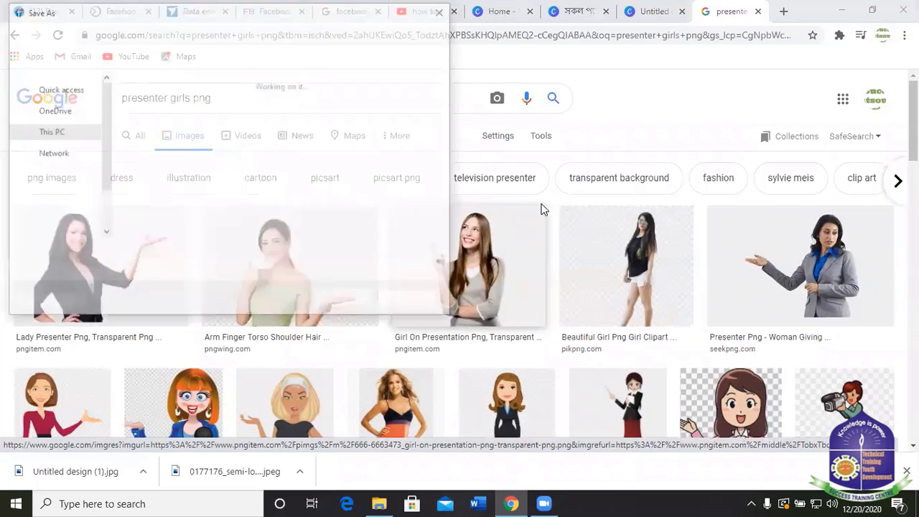
click(413, 301)
Save the grey-suited presenter woman image to Downloads as download.jpg.
scroll(359, 363, down, 2)
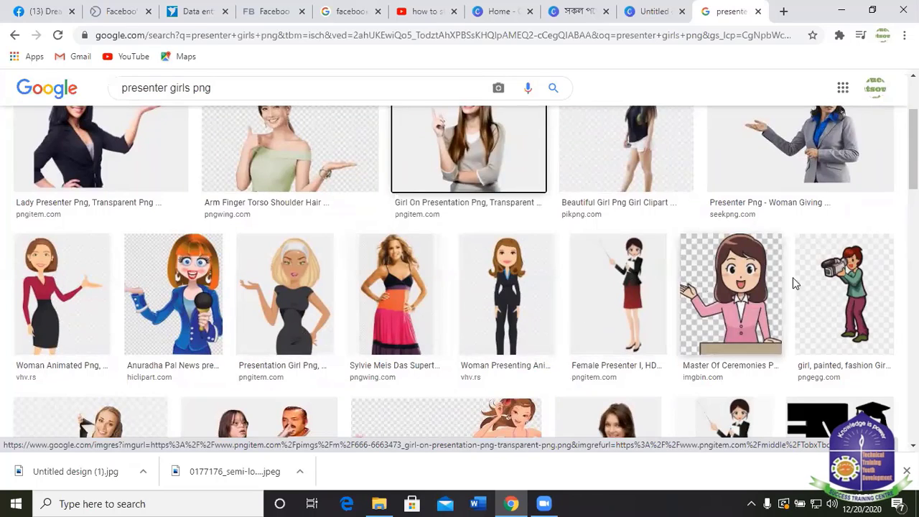
scroll(110, 335, down, 3)
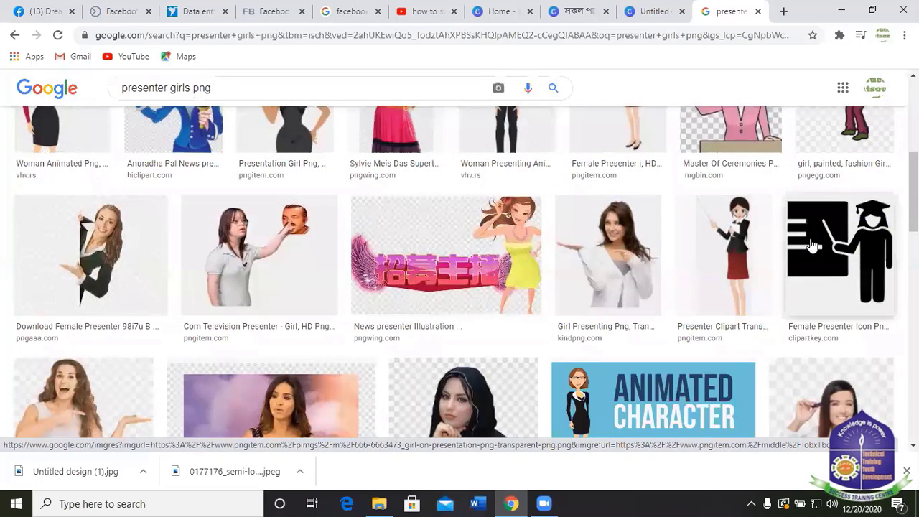
scroll(768, 246, up, 3)
right_click(825, 195)
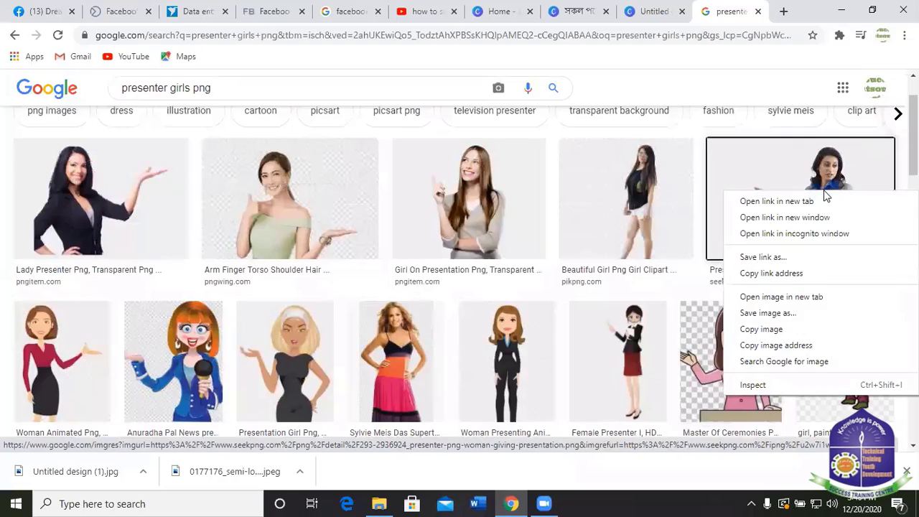
click(776, 319)
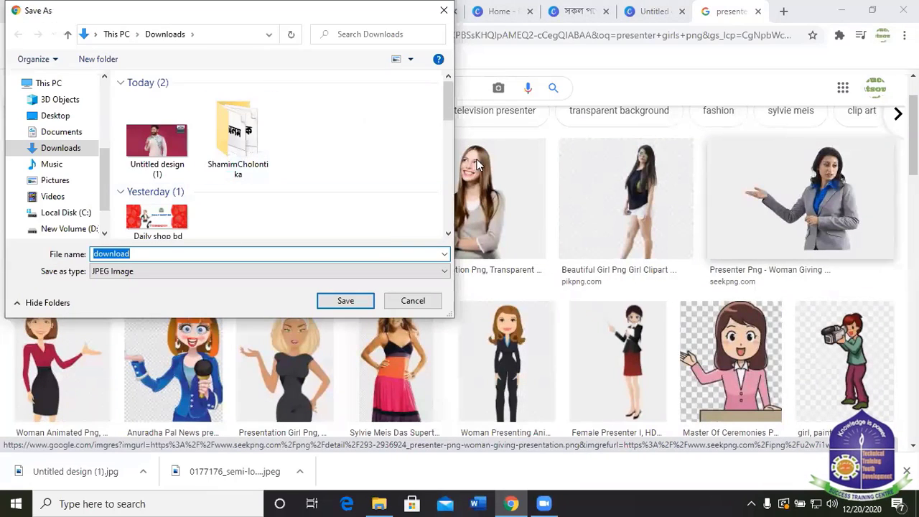
click(345, 301)
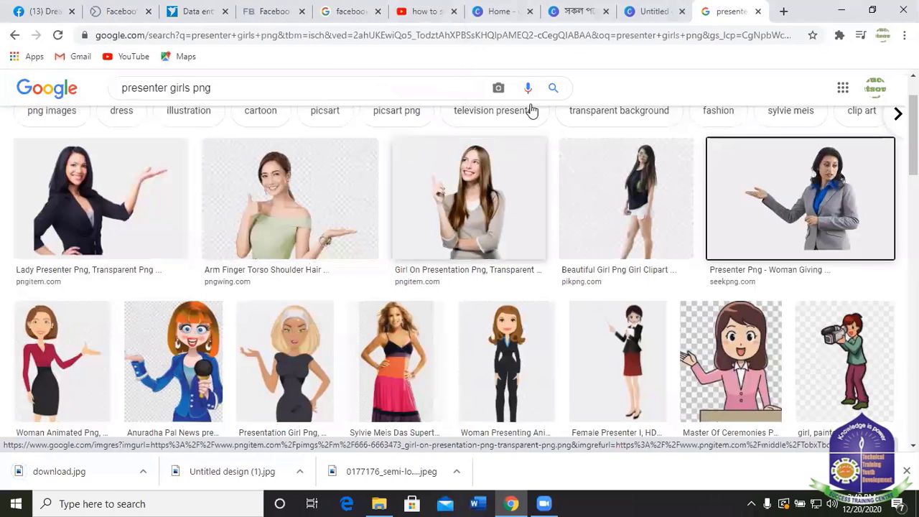
In a new Chrome tab, search Google for 'jpeg image convert to png'.
click(783, 10)
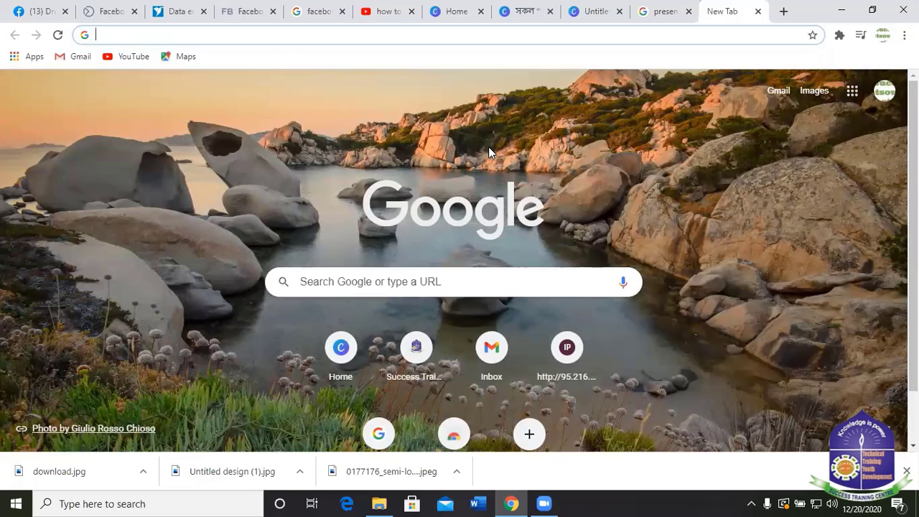
text(jp)
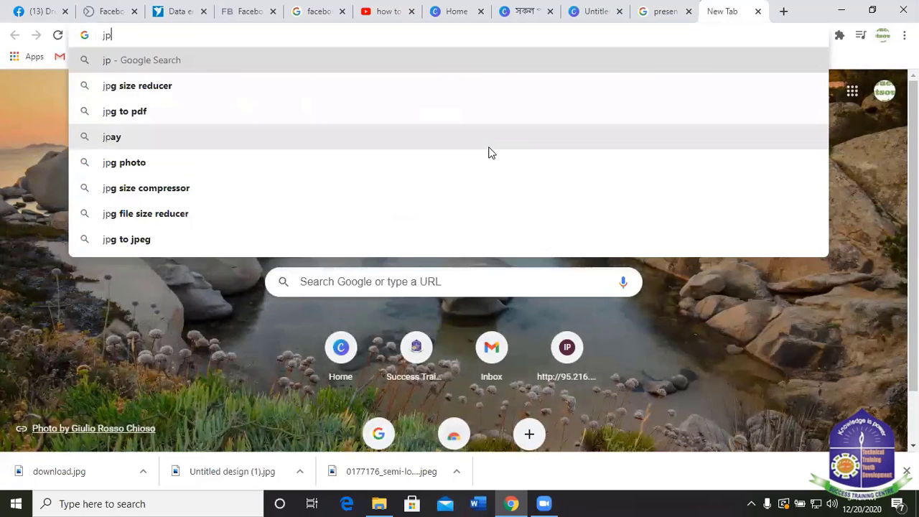
text(eg )
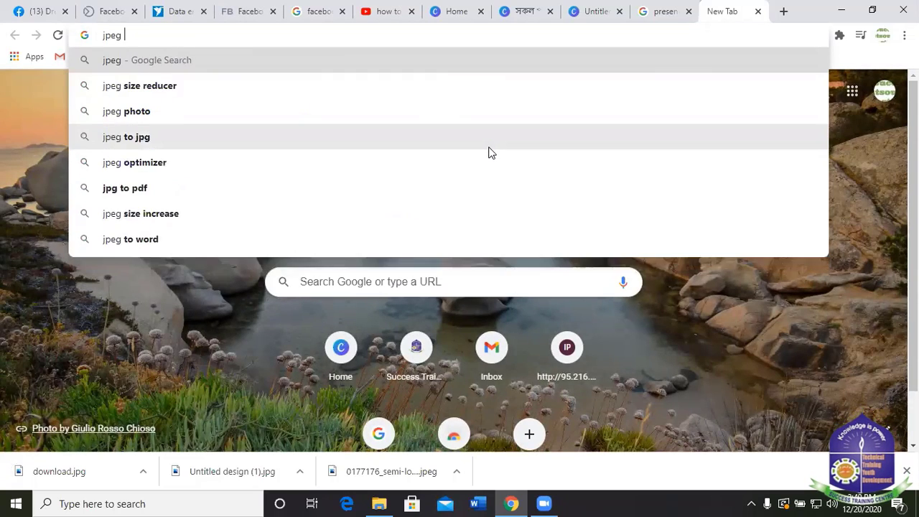
text(image)
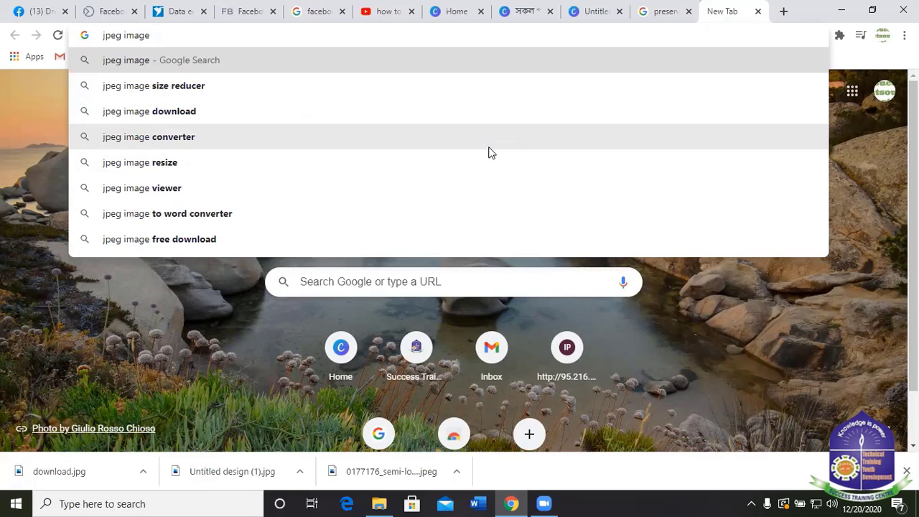
text( to)
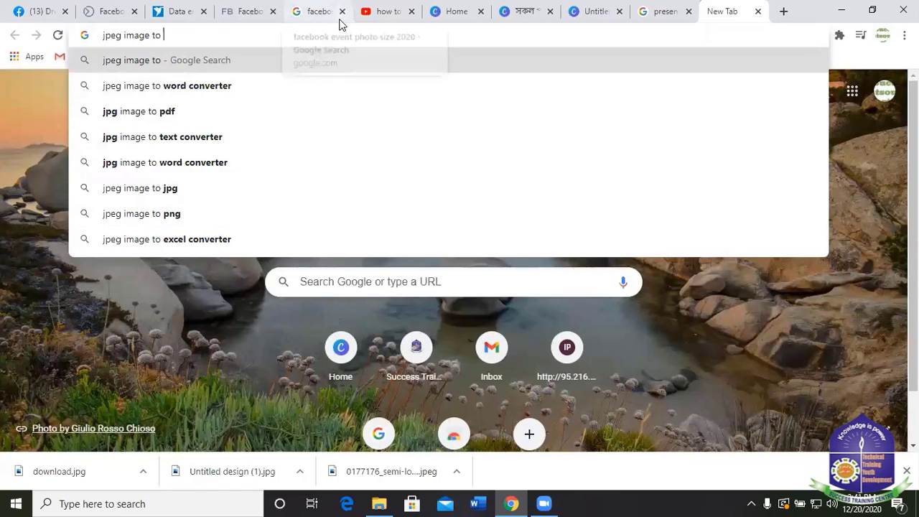
text(conva)
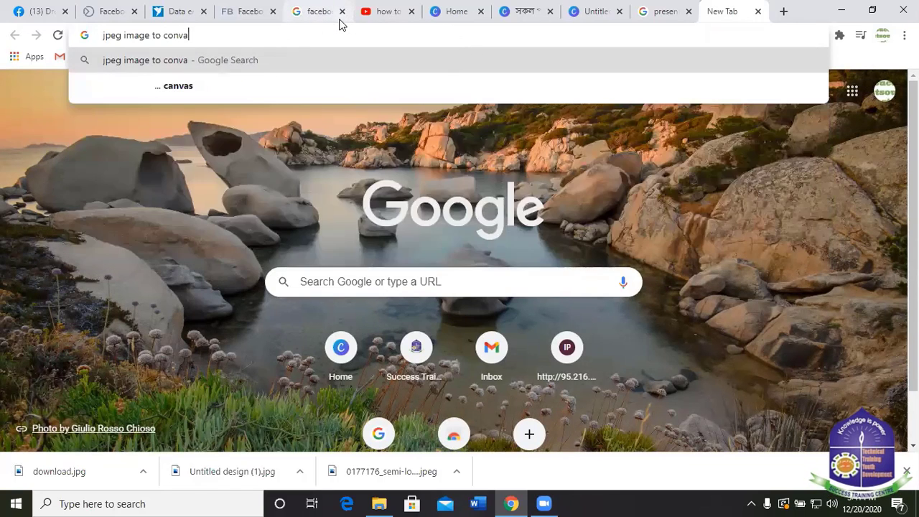
text(rt)
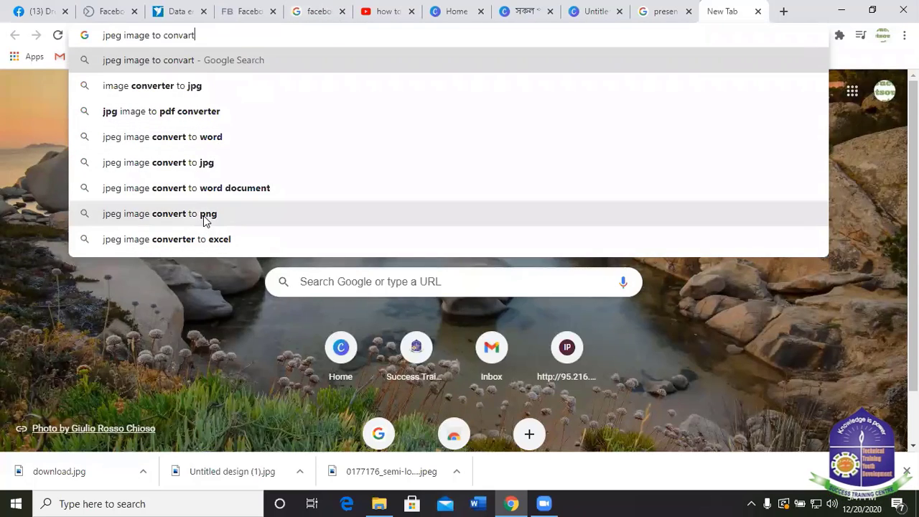
click(203, 215)
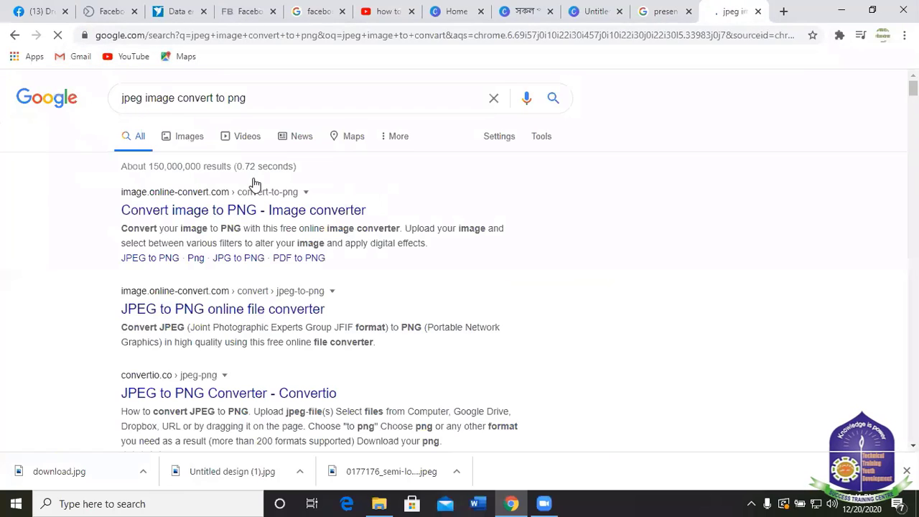
Open the Online-Convert image-to-PNG converter, dismissing the cookie notice and extension prompt.
click(203, 212)
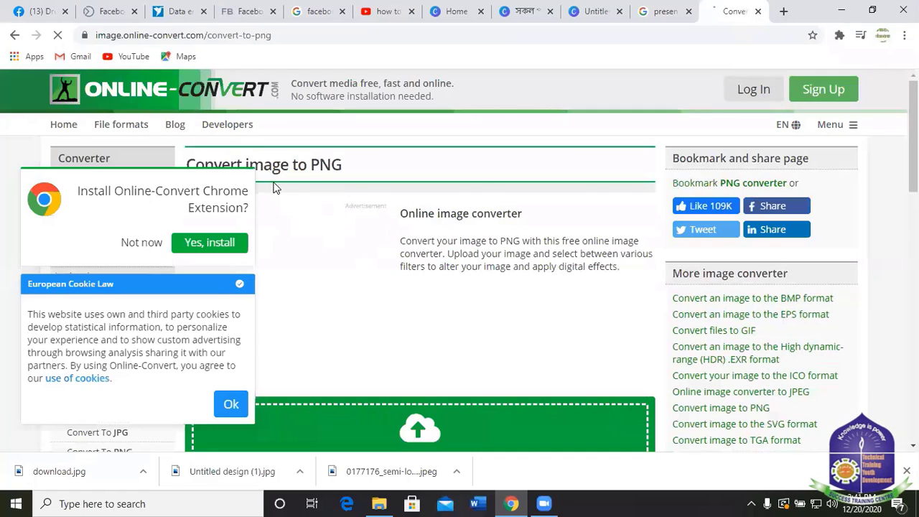
scroll(338, 220, down, 4)
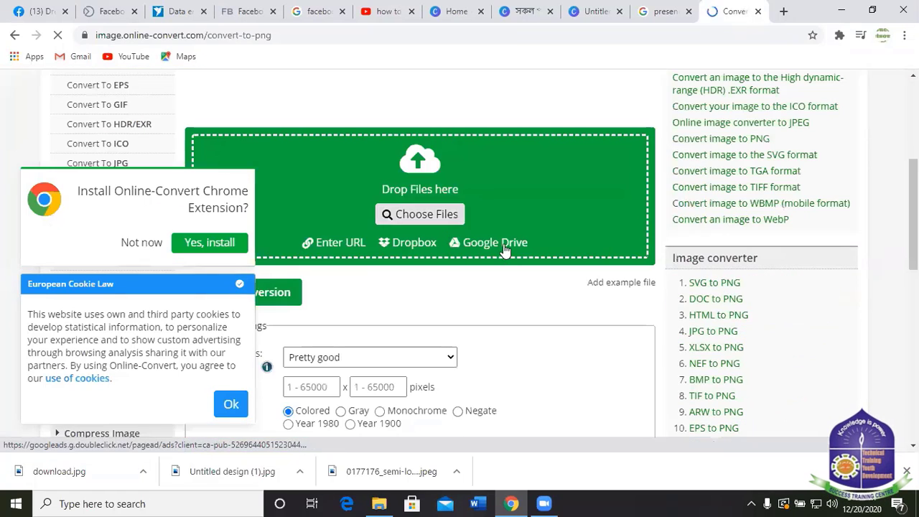
click(232, 405)
scroll(436, 259, down, 1)
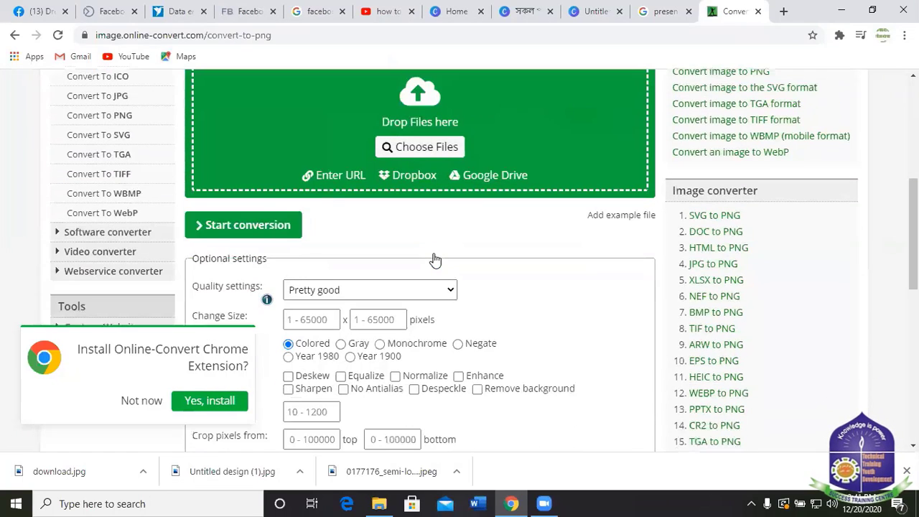
click(210, 400)
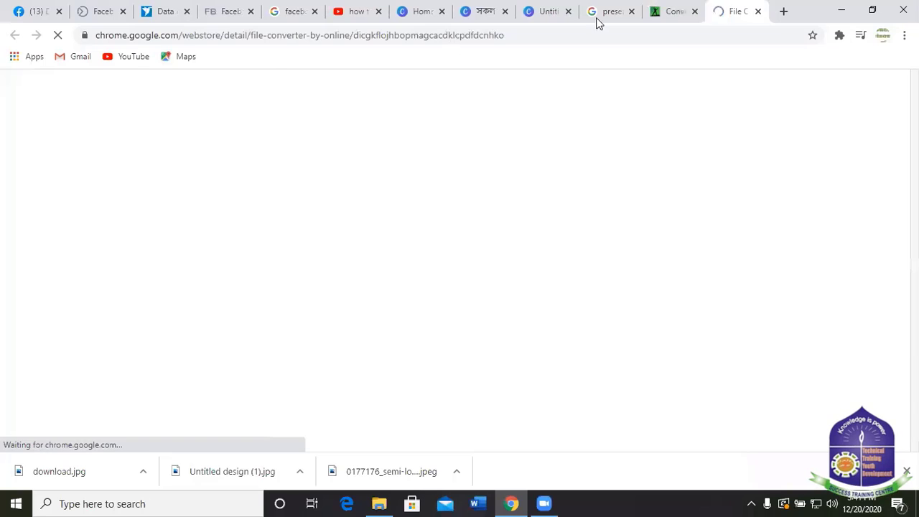
Back on the converter page, choose the 'download' image from Downloads in the file picker.
click(675, 10)
scroll(402, 216, up, 2)
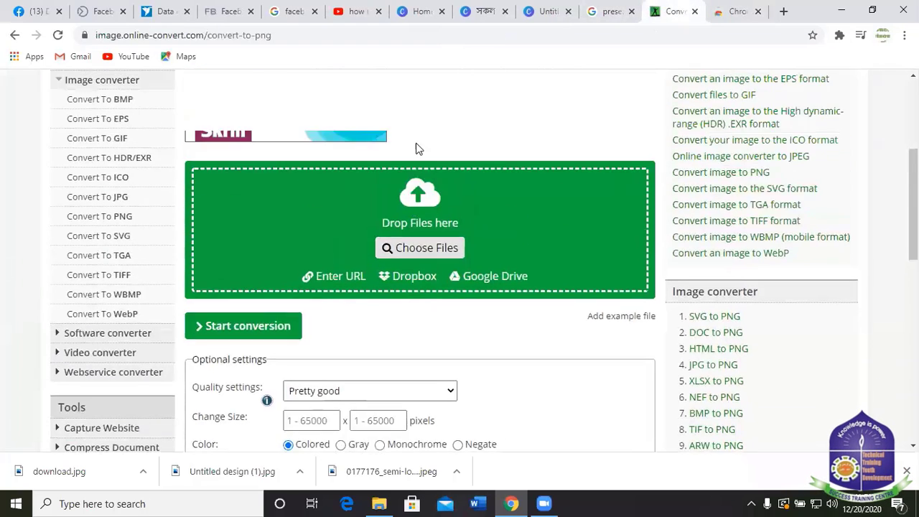
click(419, 284)
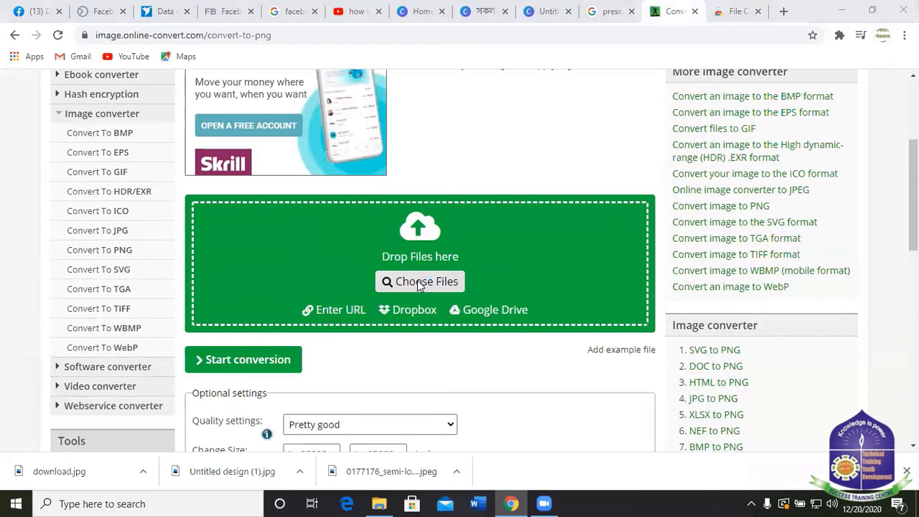
click(131, 119)
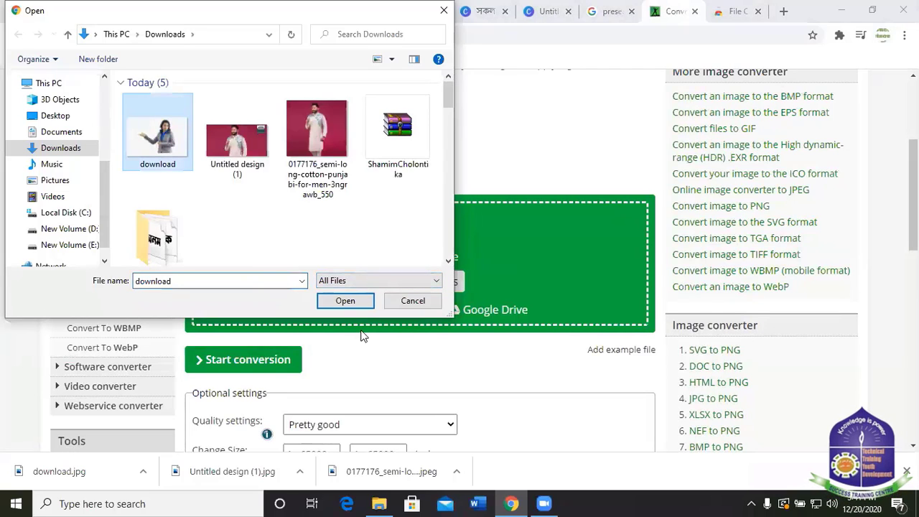
Upload download.jpg to the image-to-PNG converter.
click(348, 301)
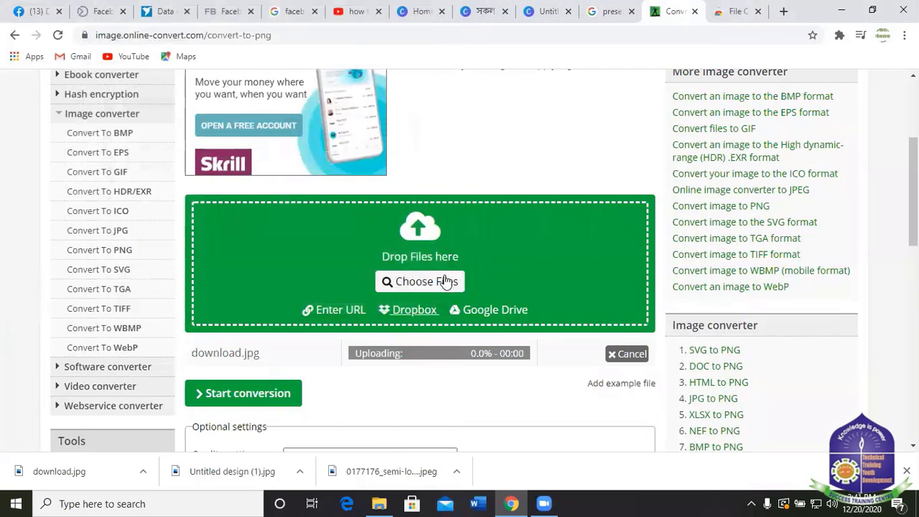
scroll(492, 234, down, 2)
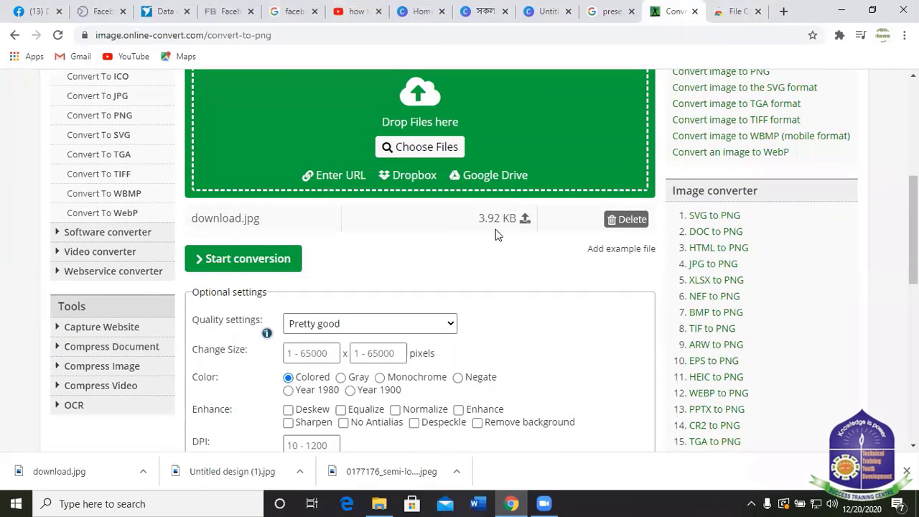
scroll(507, 291, up, 1)
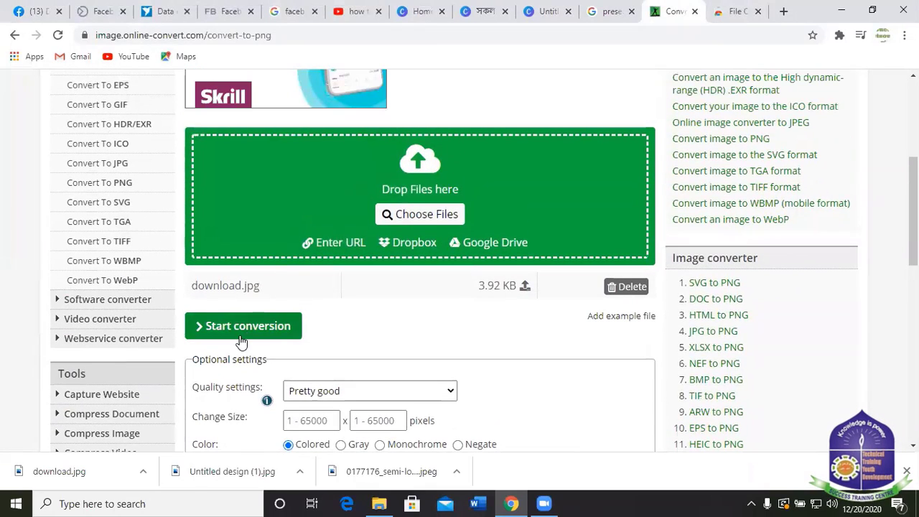
scroll(479, 269, up, 1)
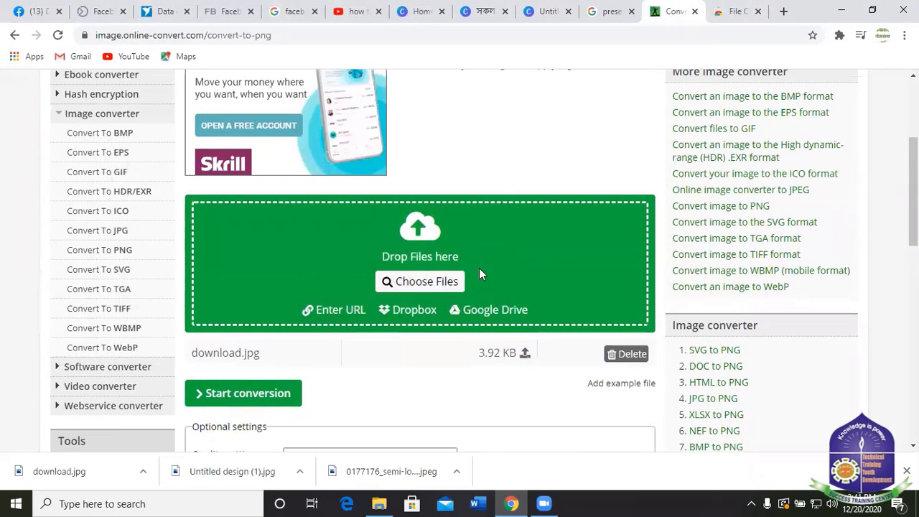
scroll(460, 253, down, 2)
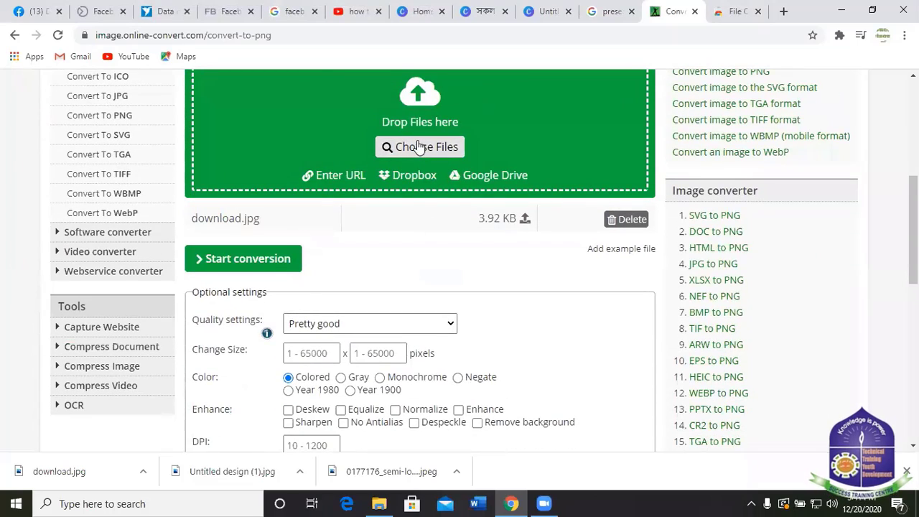
scroll(402, 209, down, 3)
scroll(402, 209, down, 5)
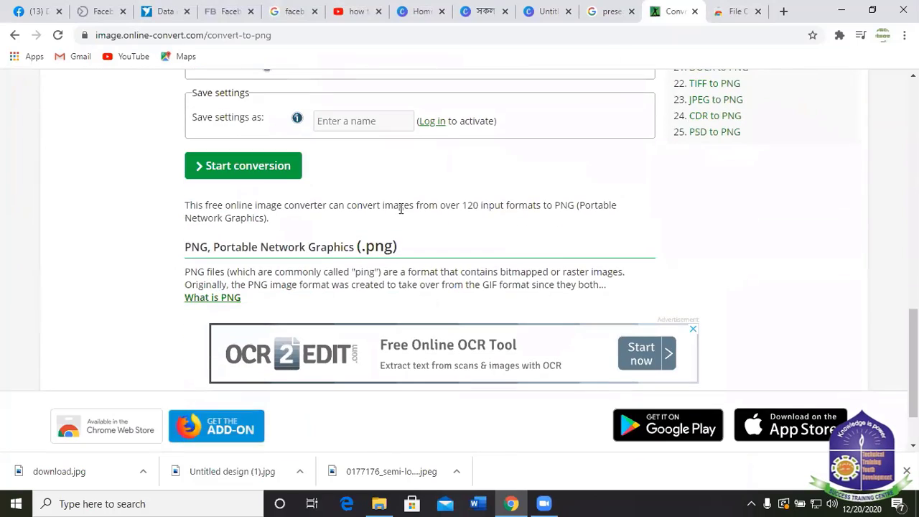
scroll(429, 202, up, 2)
scroll(430, 202, down, 3)
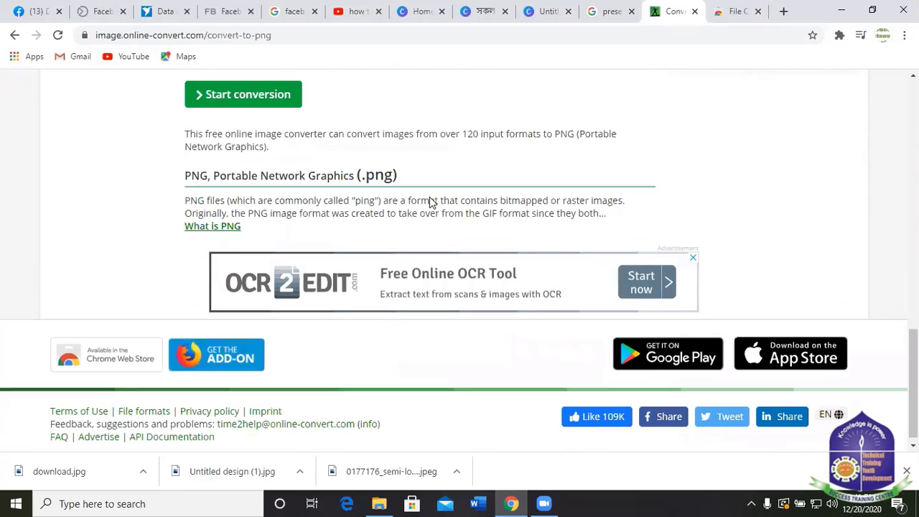
scroll(439, 205, up, 5)
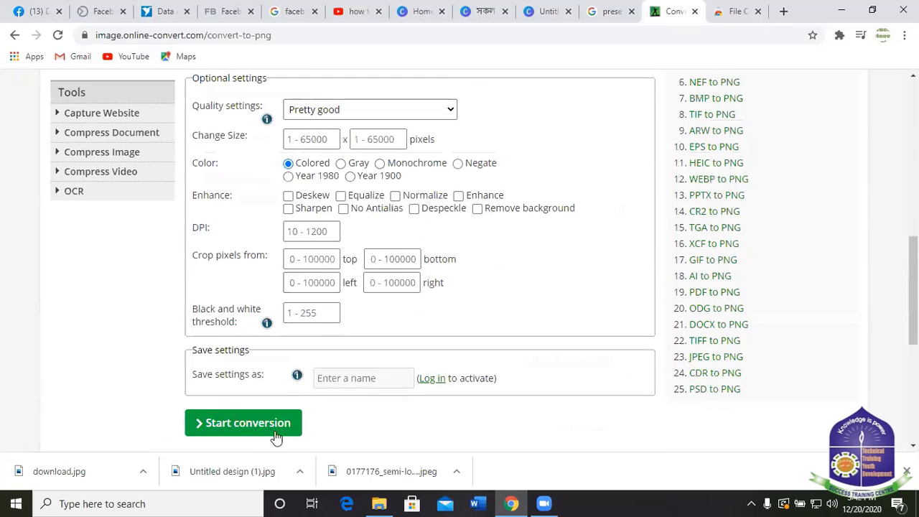
Start the conversion so download.png (13.54 kB) downloads.
click(253, 431)
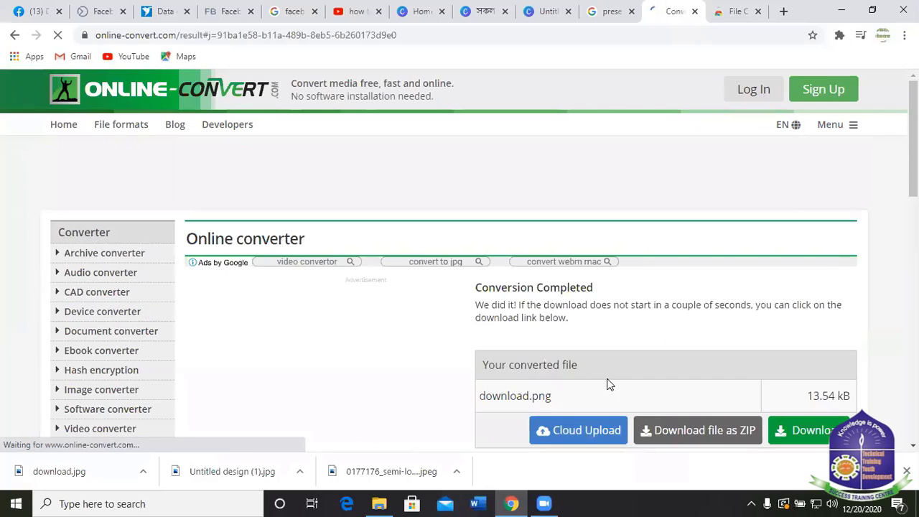
scroll(494, 339, down, 2)
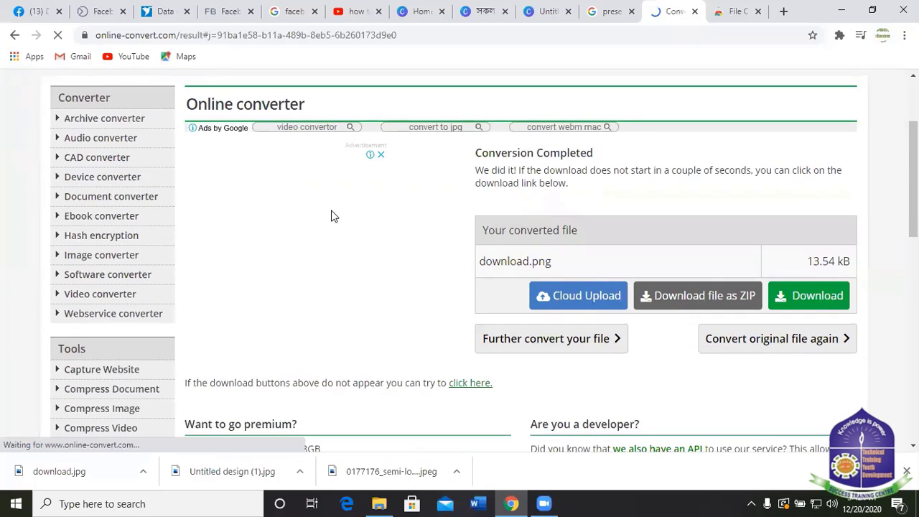
scroll(438, 275, down, 4)
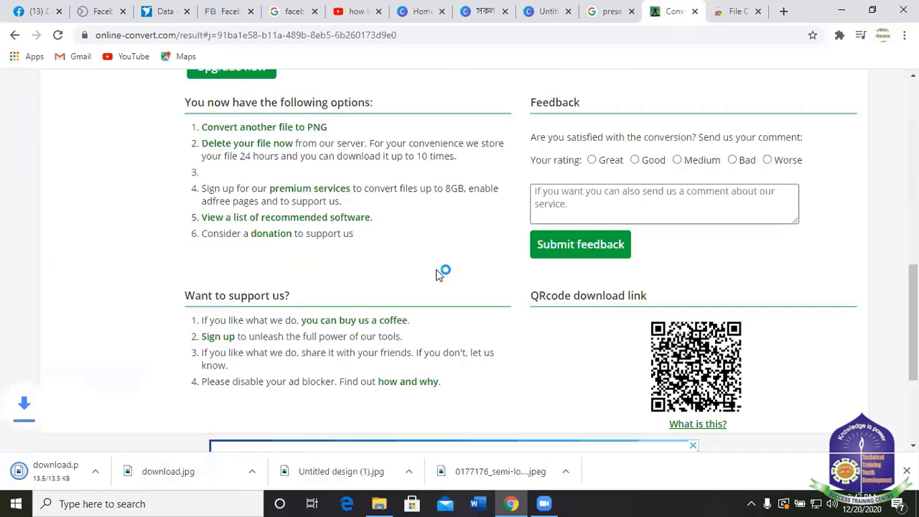
click(76, 478)
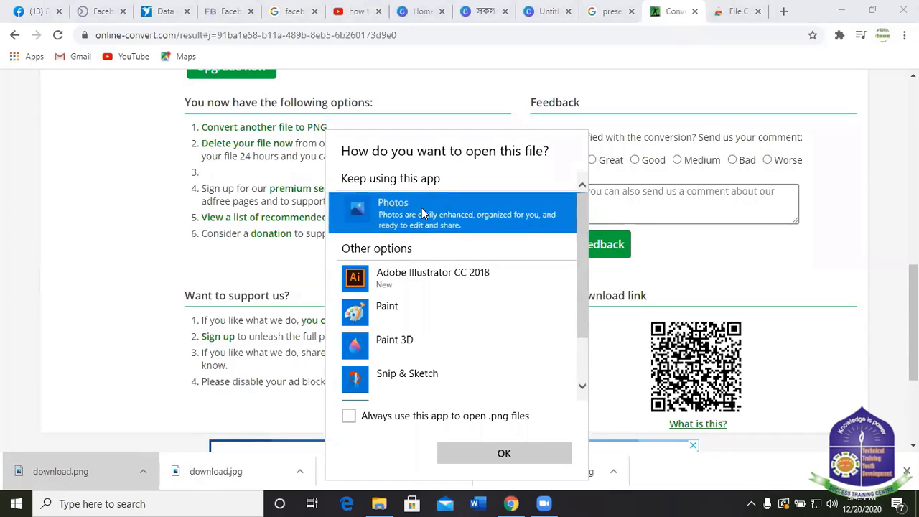
click(508, 458)
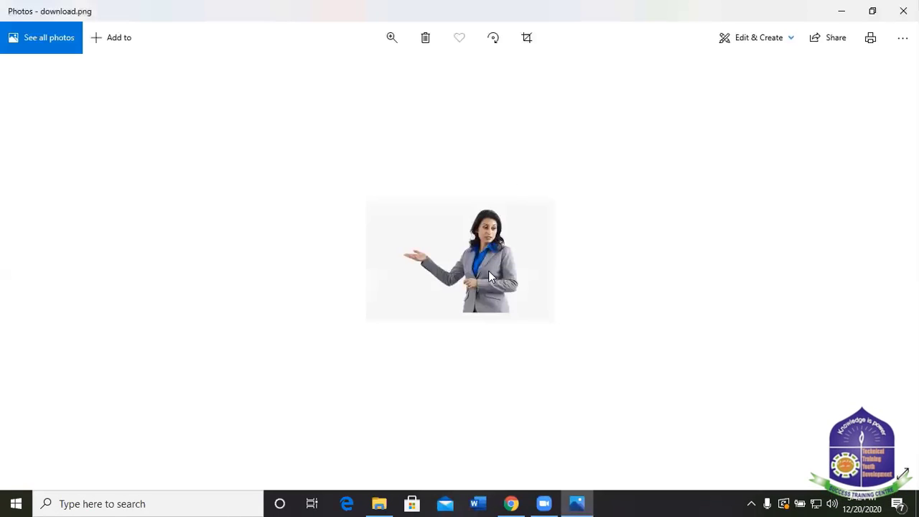
click(904, 10)
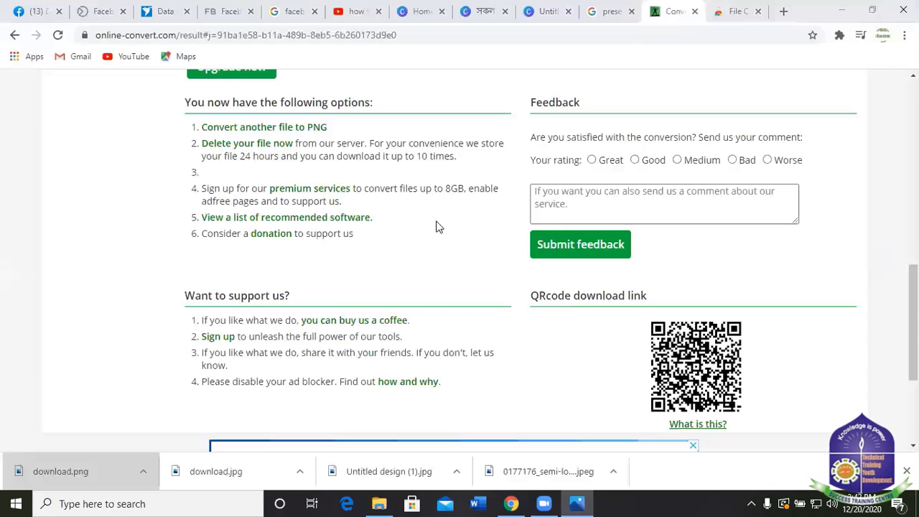
scroll(404, 142, up, 1)
scroll(403, 141, up, 8)
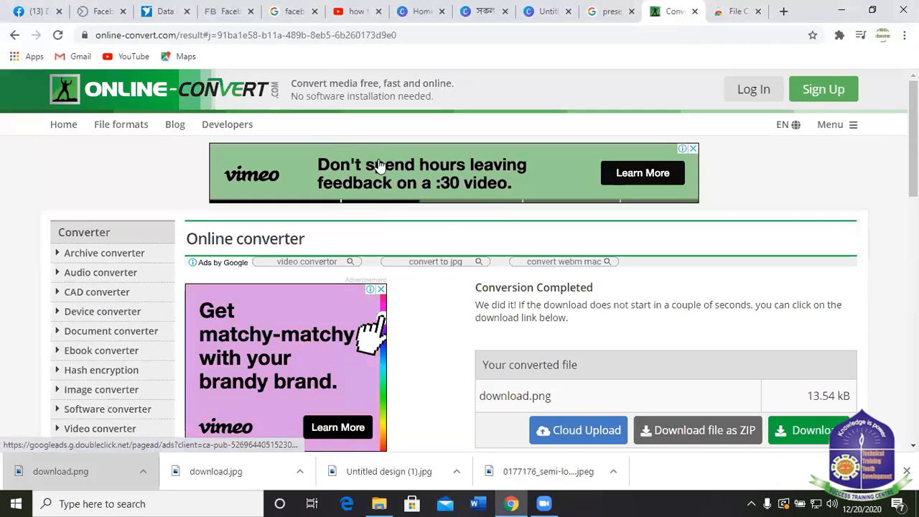
Go back to the Google results and open the JPEG to PNG online file converter.
click(14, 34)
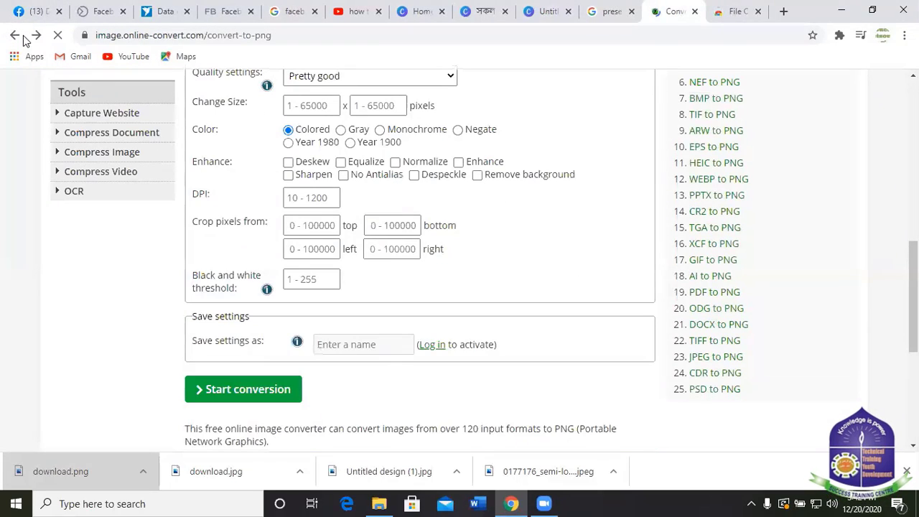
click(14, 34)
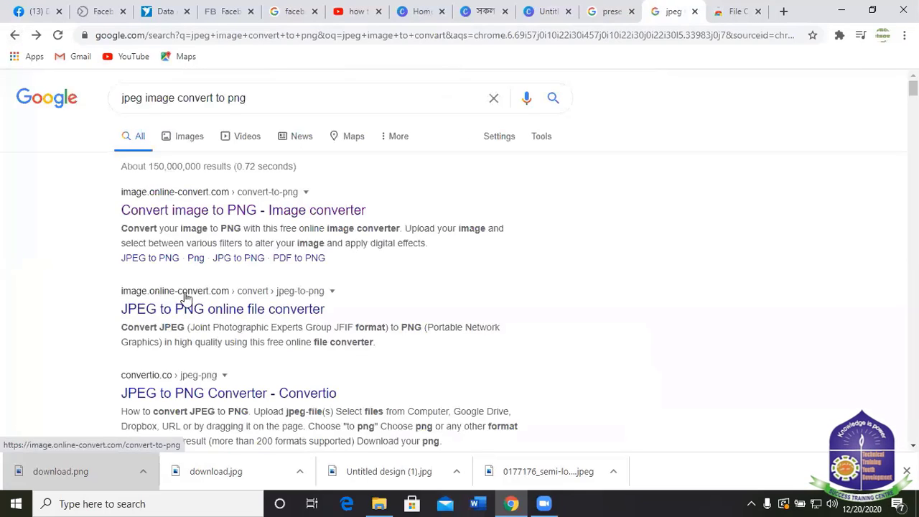
scroll(345, 345, down, 1)
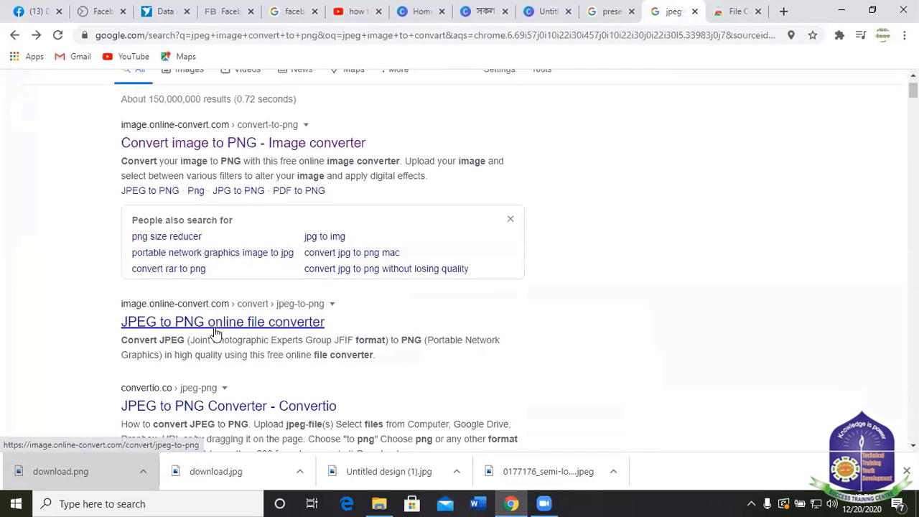
scroll(268, 327, down, 2)
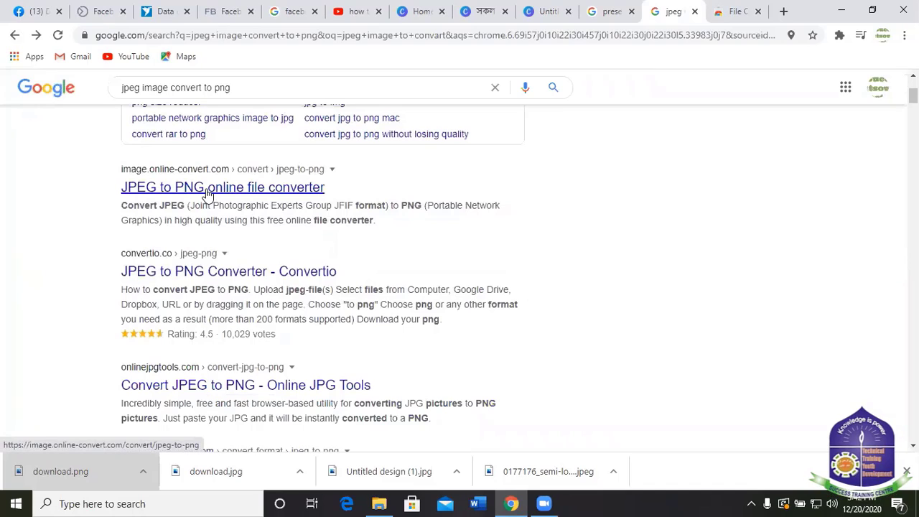
click(206, 189)
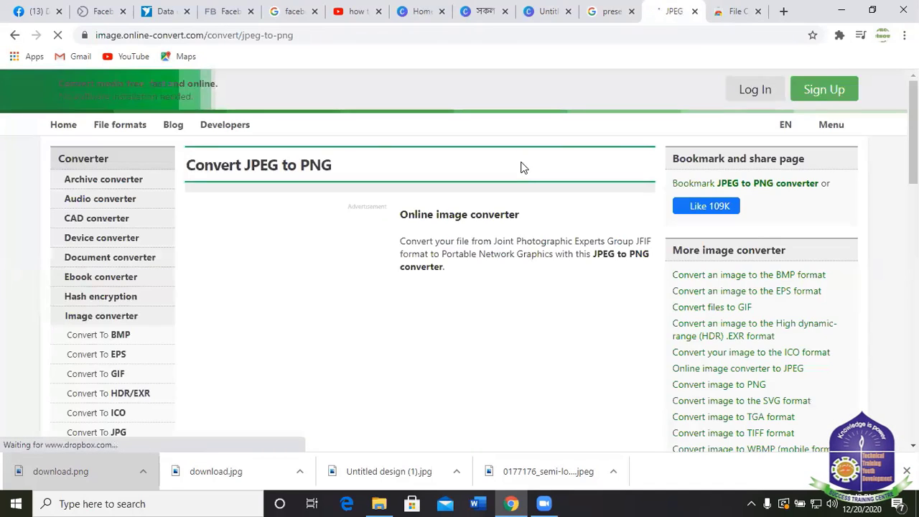
Upload download.png (13.54 KB) from Downloads into the JPEG to PNG converter.
scroll(383, 305, down, 3)
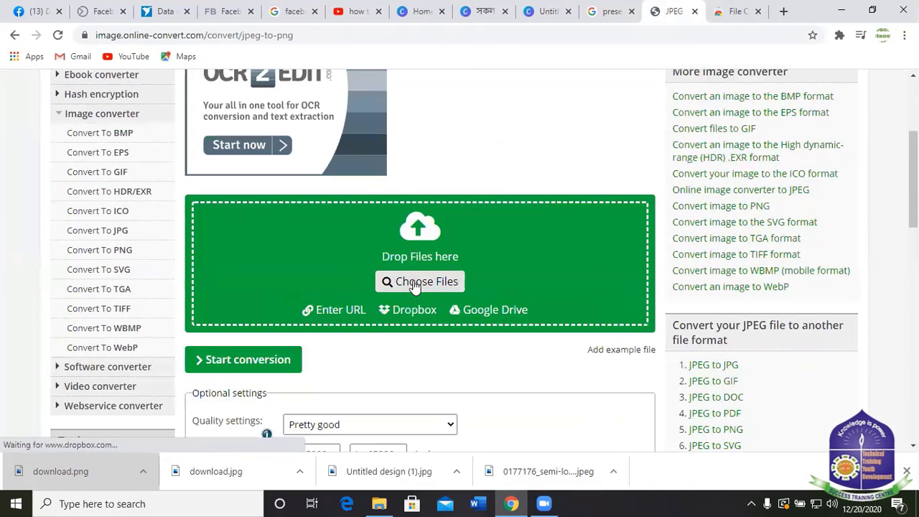
click(415, 284)
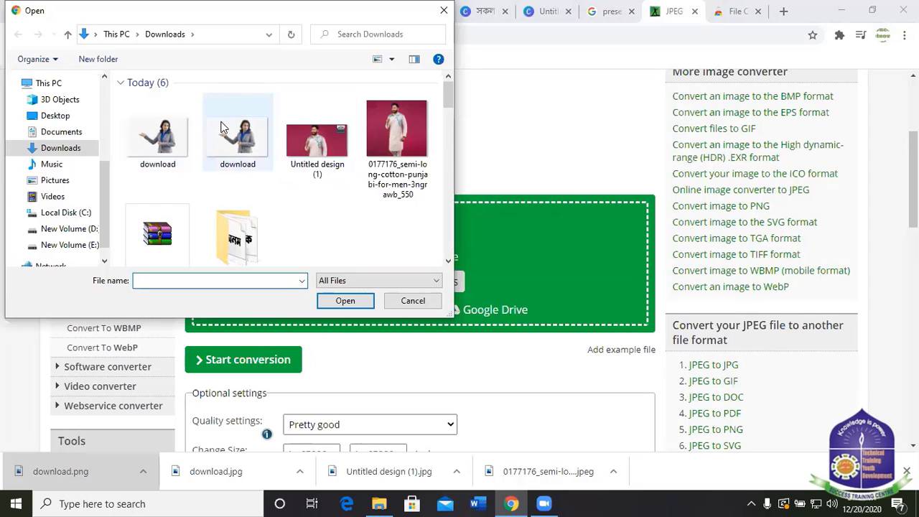
click(162, 131)
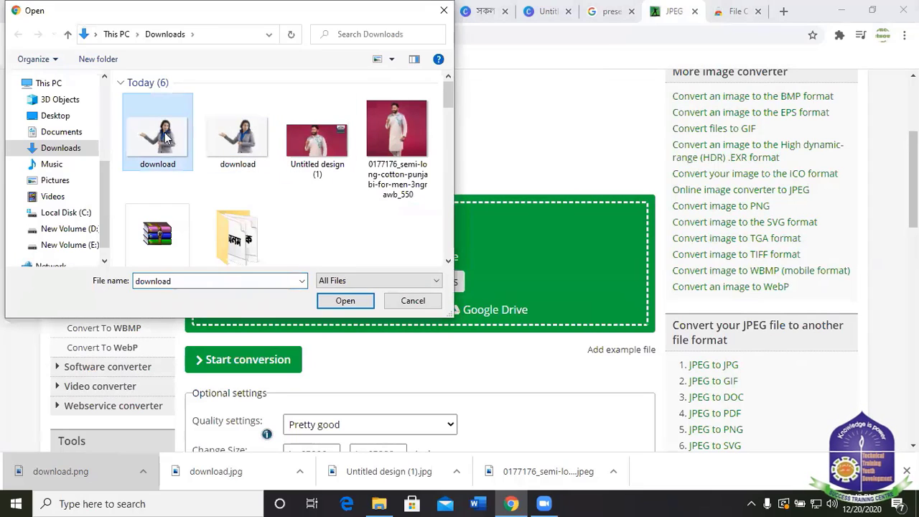
click(344, 300)
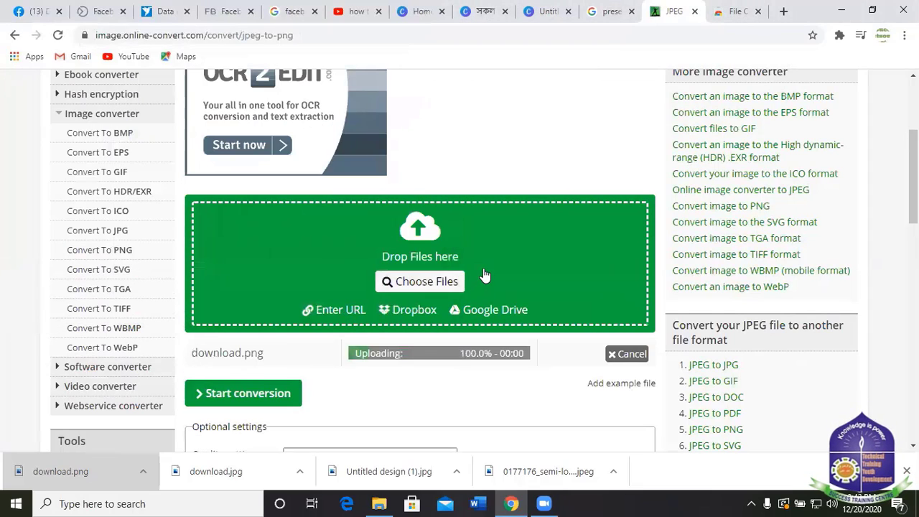
scroll(500, 269, down, 1)
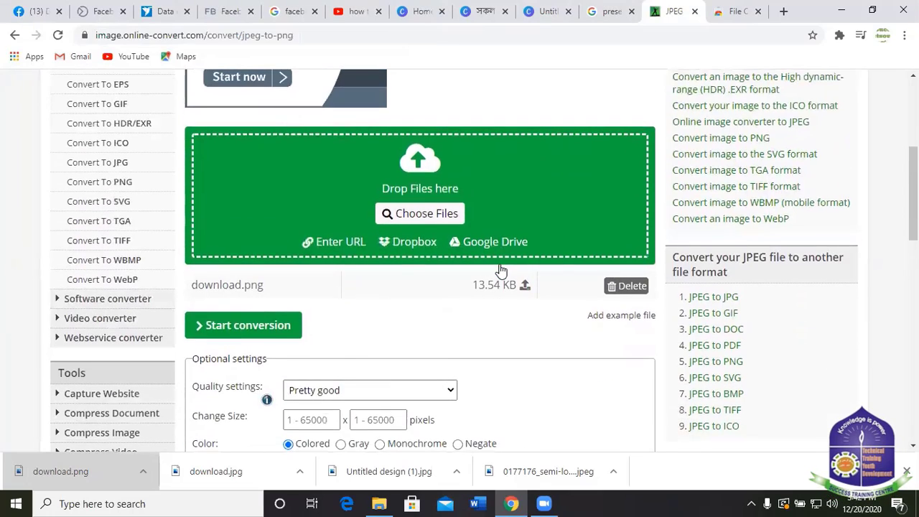
scroll(501, 271, down, 2)
scroll(500, 268, down, 1)
scroll(498, 267, up, 3)
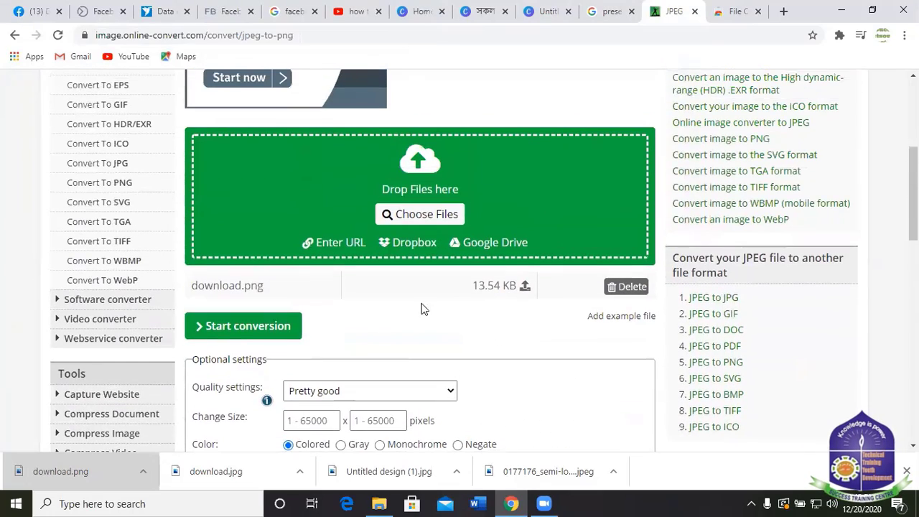
Convert download.png and preview the resulting download (1).png in Photos before leaving the converter.
click(236, 333)
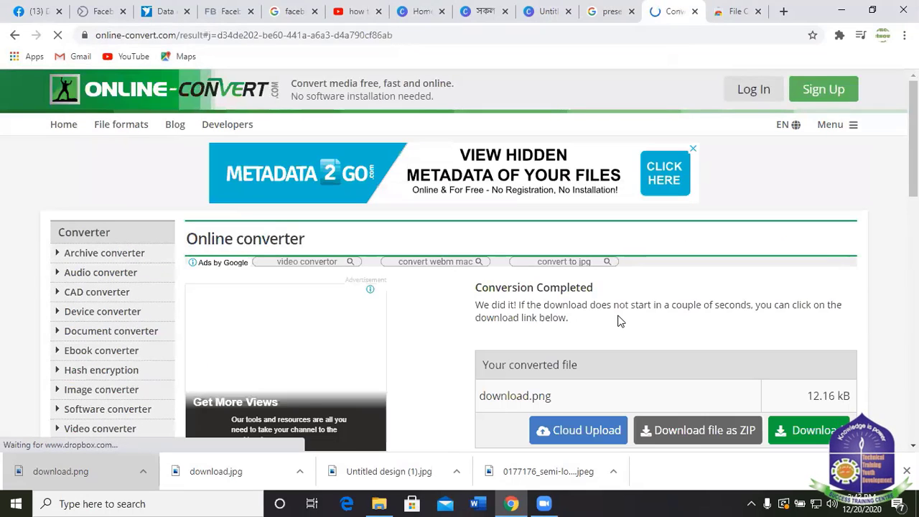
scroll(620, 315, down, 6)
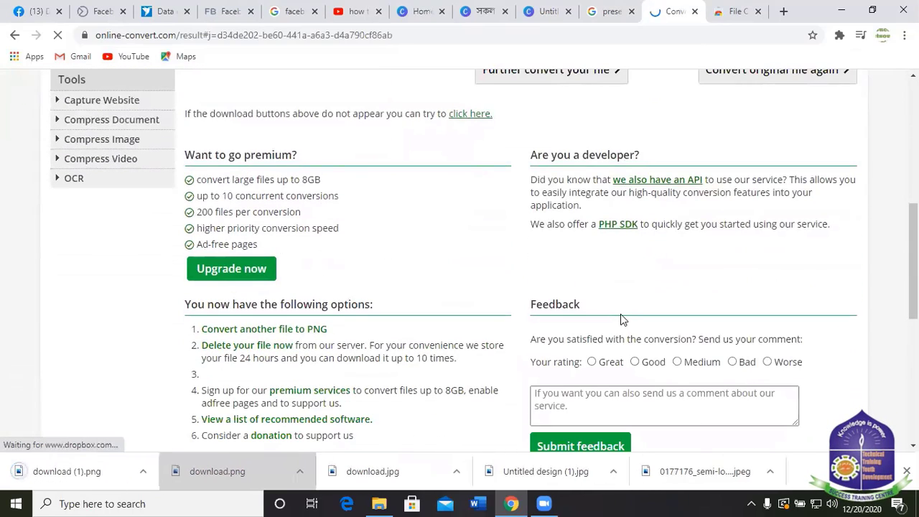
click(60, 480)
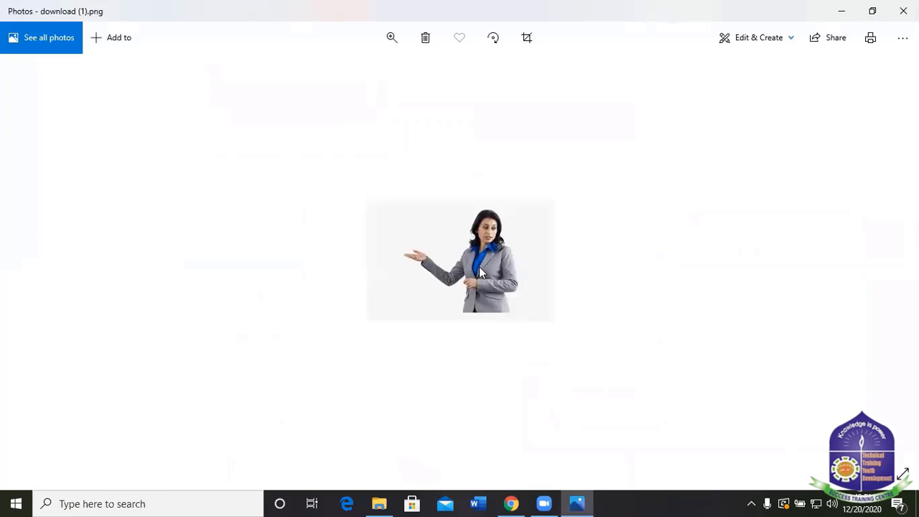
click(903, 10)
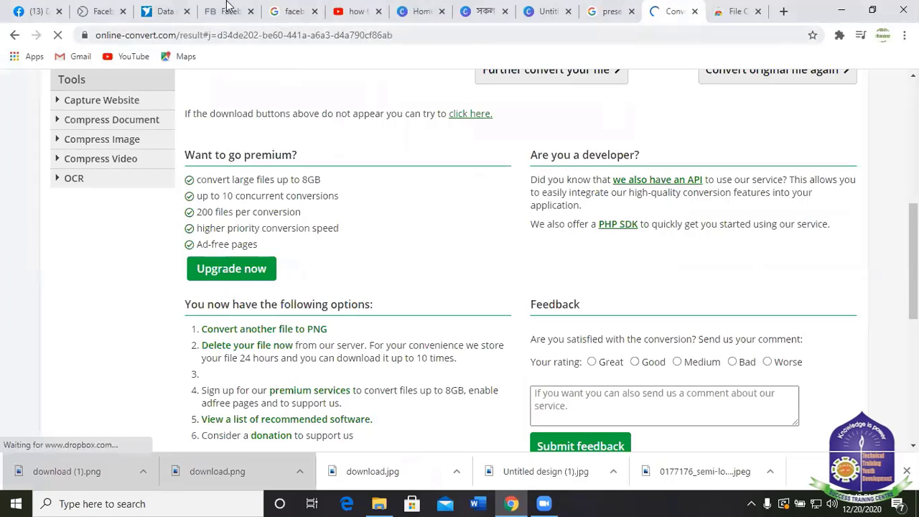
click(40, 11)
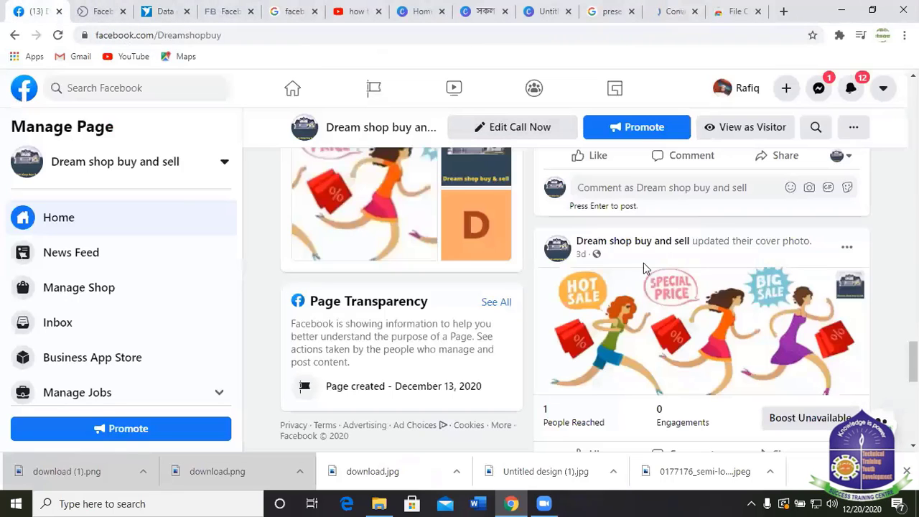
In the red discount banner design, upload download (1).png from the computer.
click(550, 12)
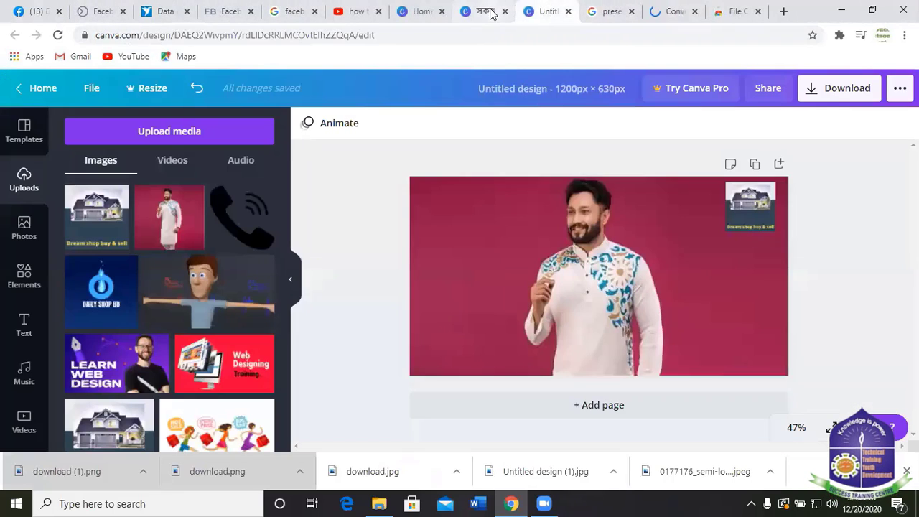
click(491, 13)
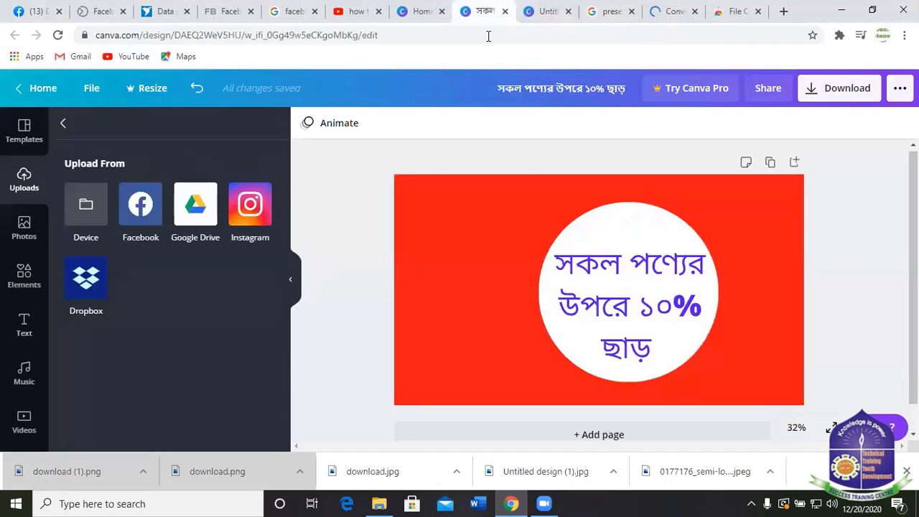
click(467, 240)
click(78, 208)
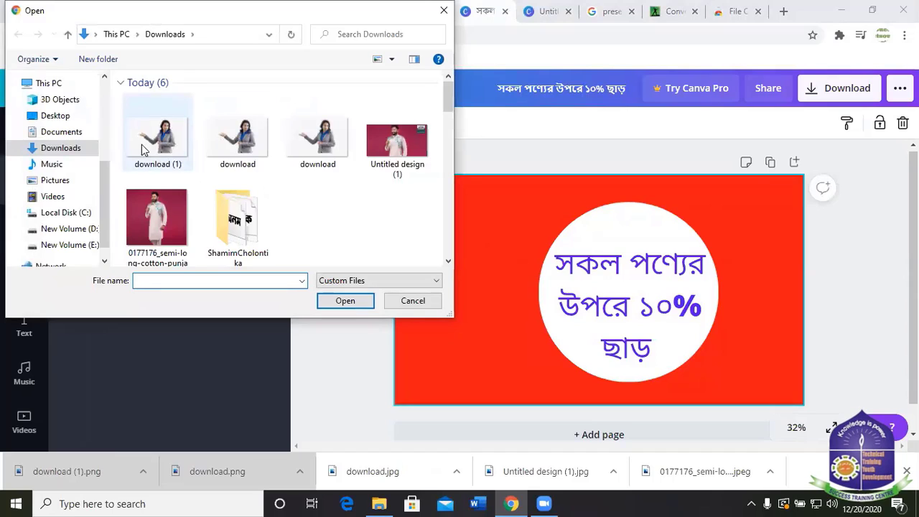
click(171, 140)
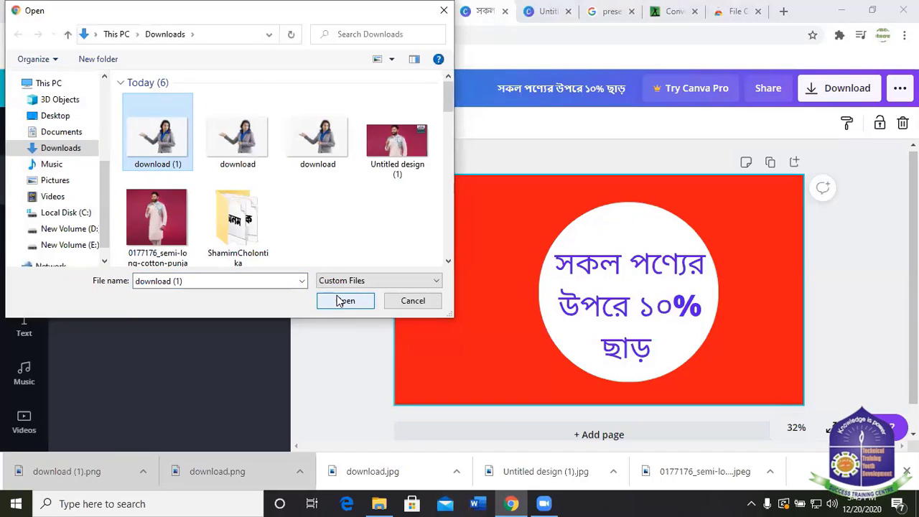
click(343, 302)
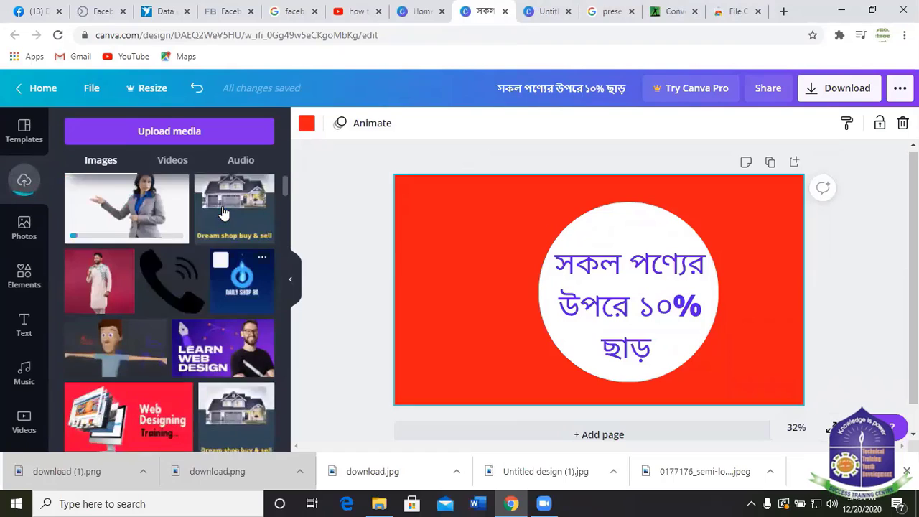
Add the presenter-woman image, shrink it, and position it left of the white discount circle.
click(129, 228)
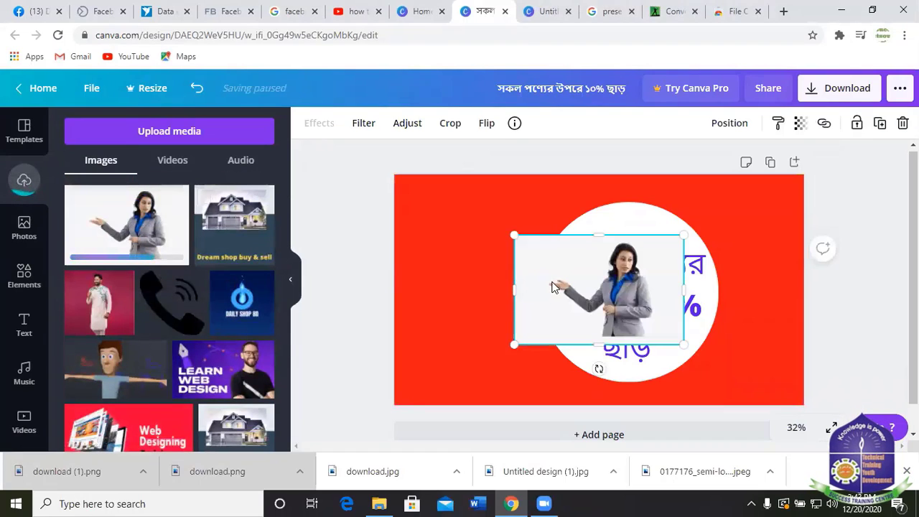
drag(555, 280, 435, 274)
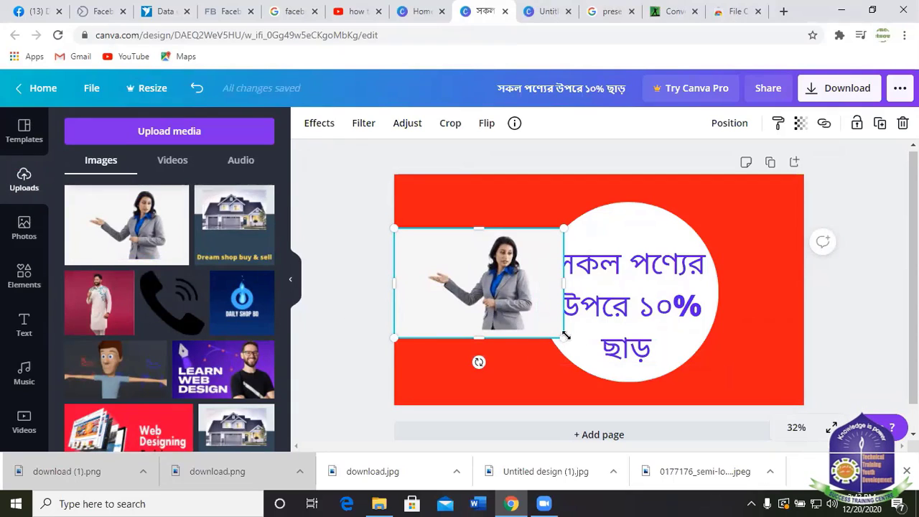
drag(562, 336, 511, 324)
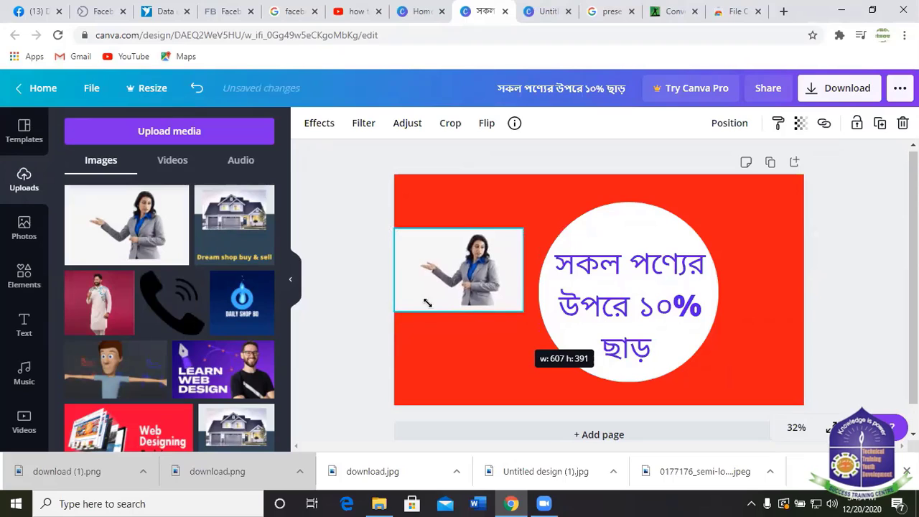
mouse_move(415, 272)
mouse_down()
mouse_move(425, 265)
mouse_move(423, 288)
mouse_up()
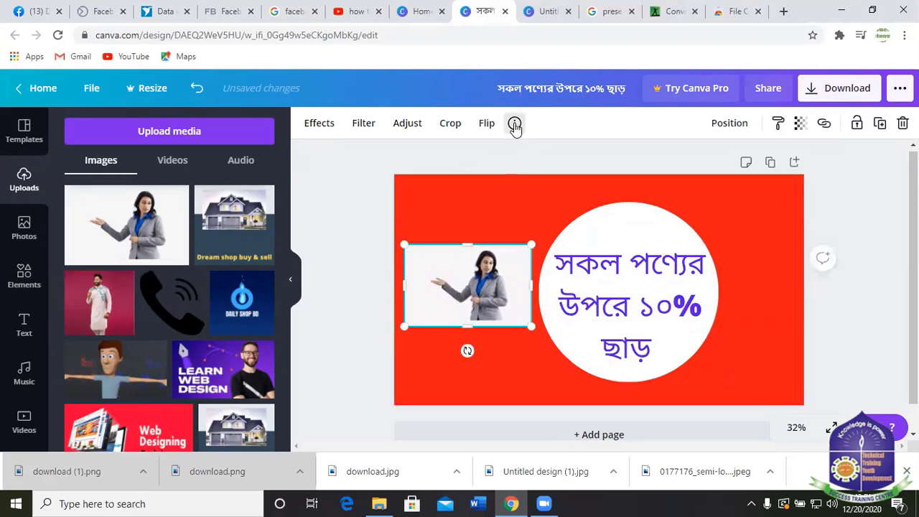
Flip the presenter woman horizontally so she points at the discount circle, and enlarge her.
click(491, 126)
click(529, 160)
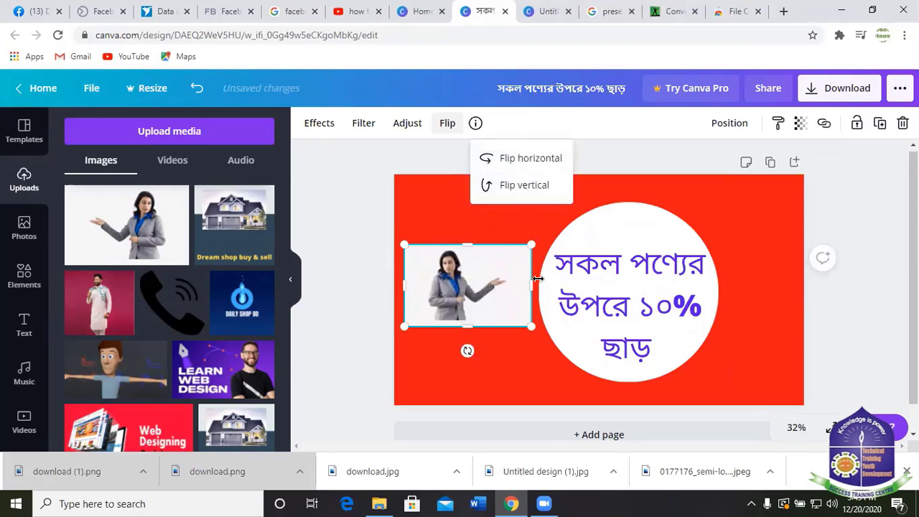
click(761, 274)
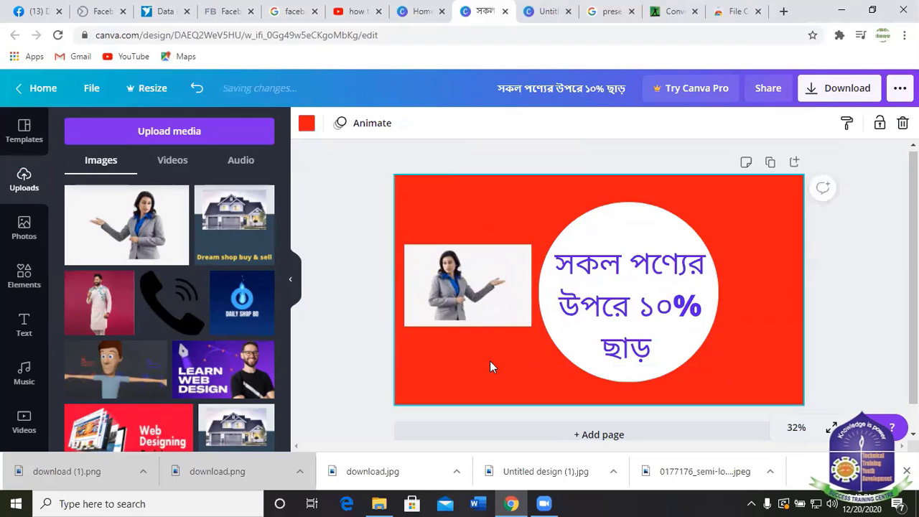
click(466, 281)
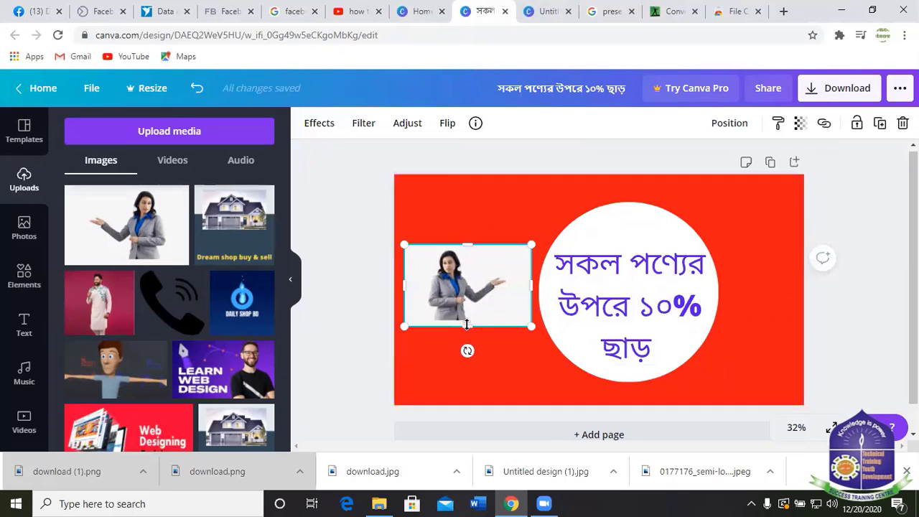
drag(466, 363, 464, 372)
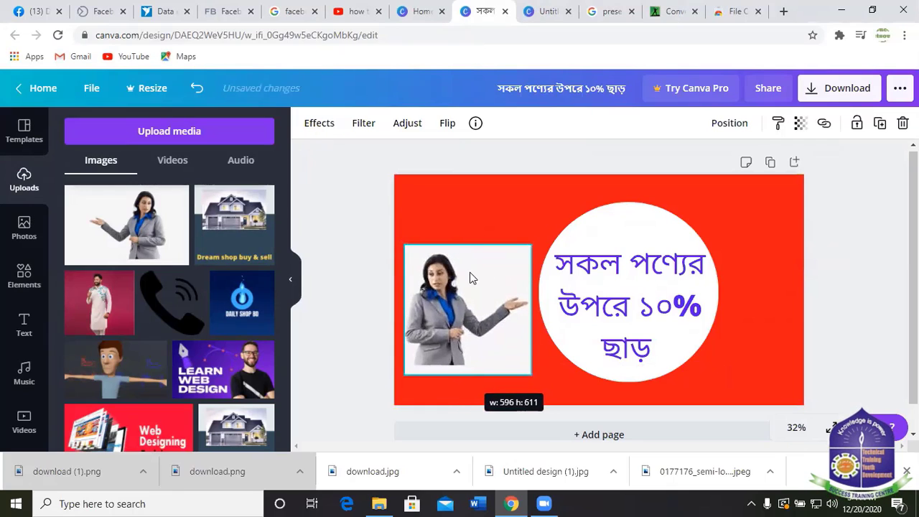
drag(468, 224, 470, 238)
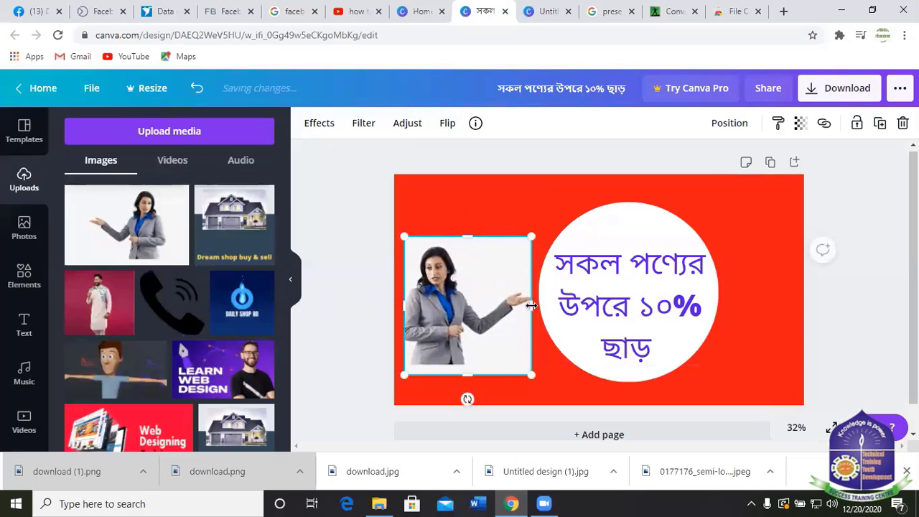
drag(532, 305, 533, 303)
click(749, 265)
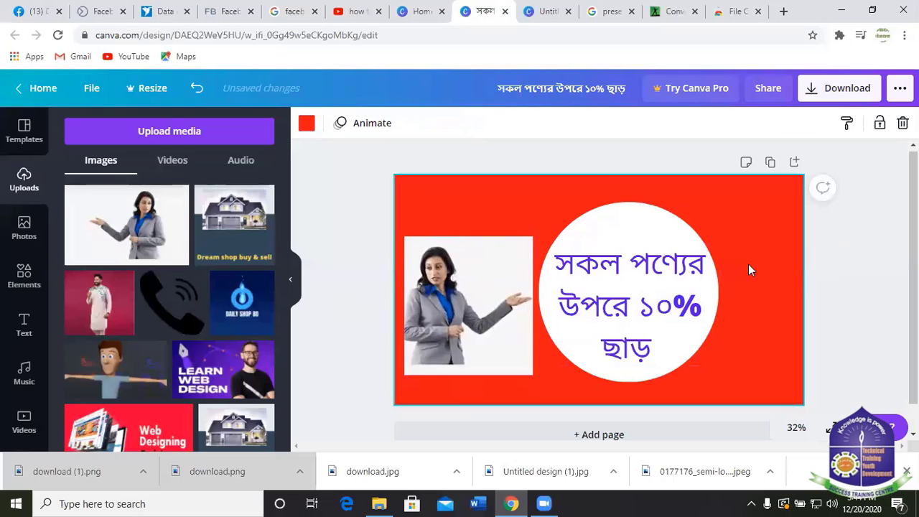
Add the uploaded Dream shop house logo, then move it to the top-right corner and shrink it.
scroll(150, 282, down, 5)
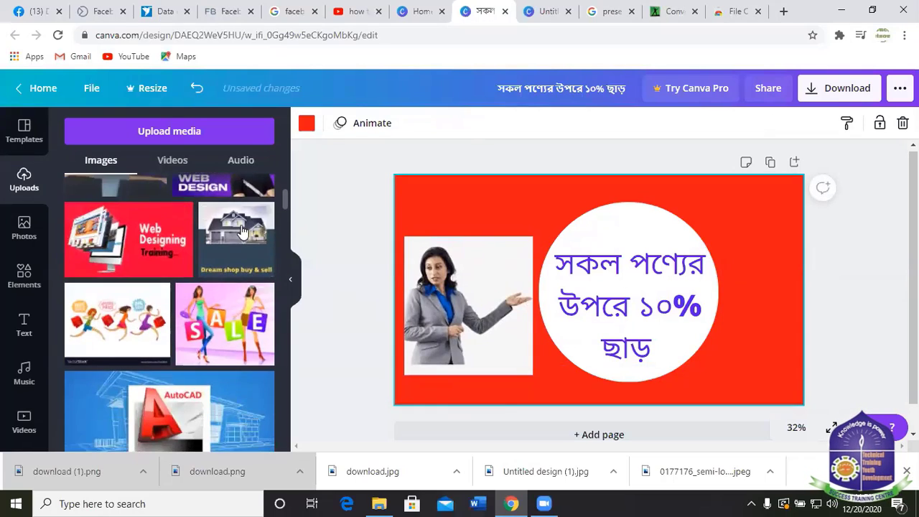
click(243, 228)
drag(598, 265, 749, 210)
drag(747, 253, 748, 253)
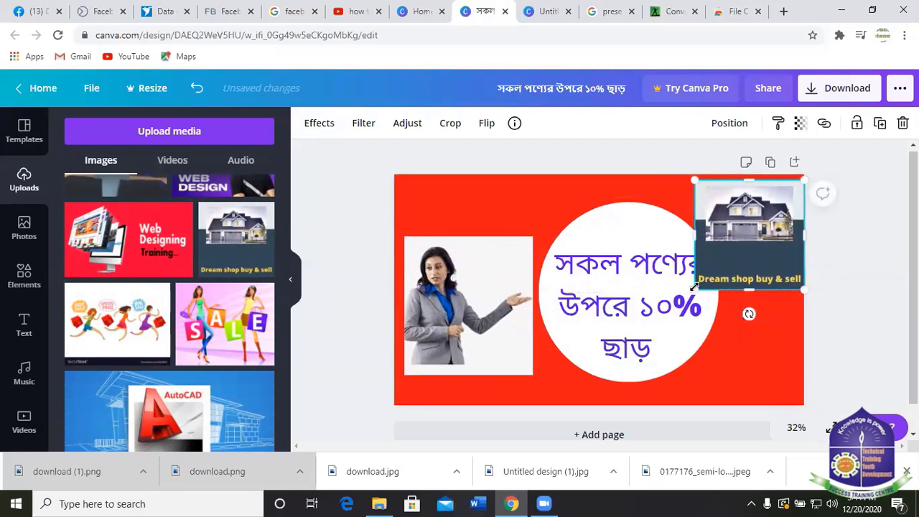
drag(696, 288, 775, 203)
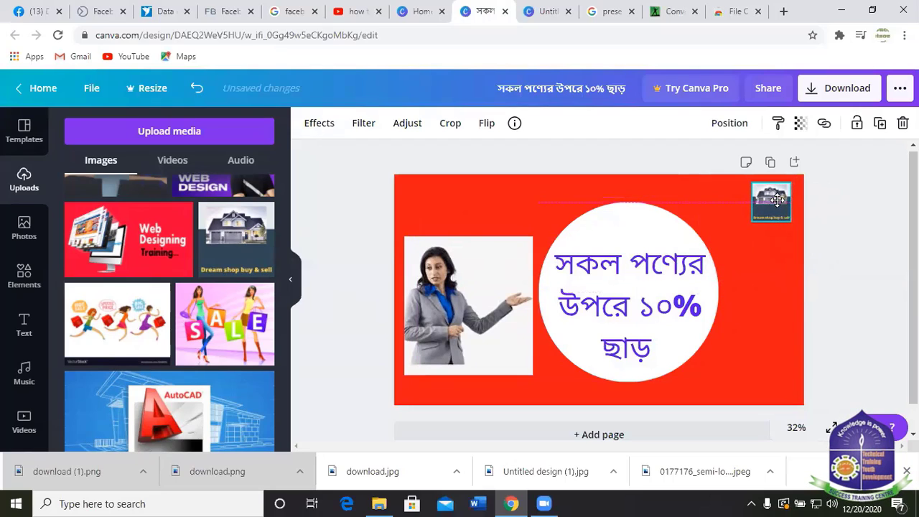
click(823, 196)
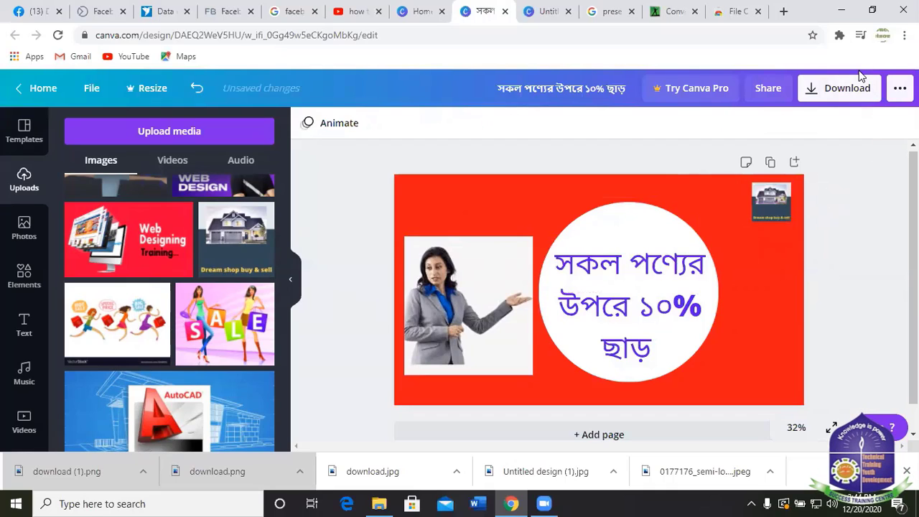
Download the red discount banner as a JPG instead of PNG, then dismiss the Canva Pro popup.
click(848, 98)
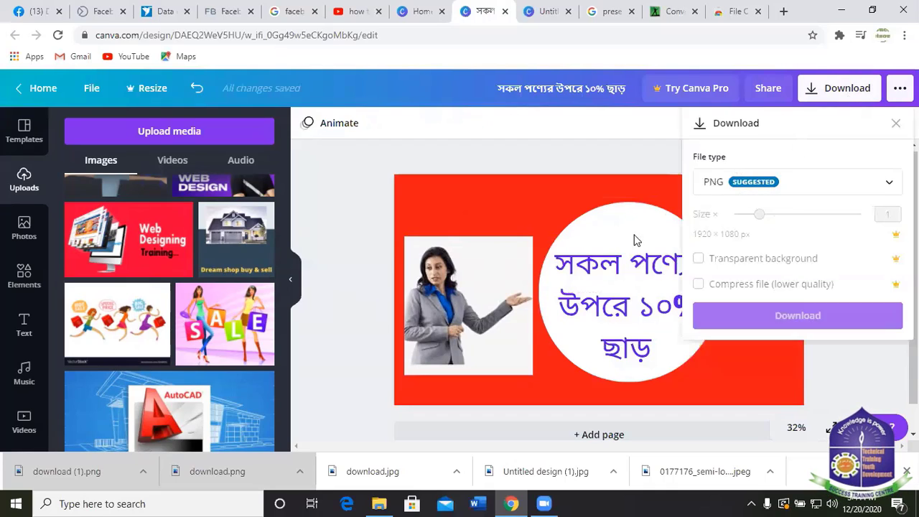
click(744, 378)
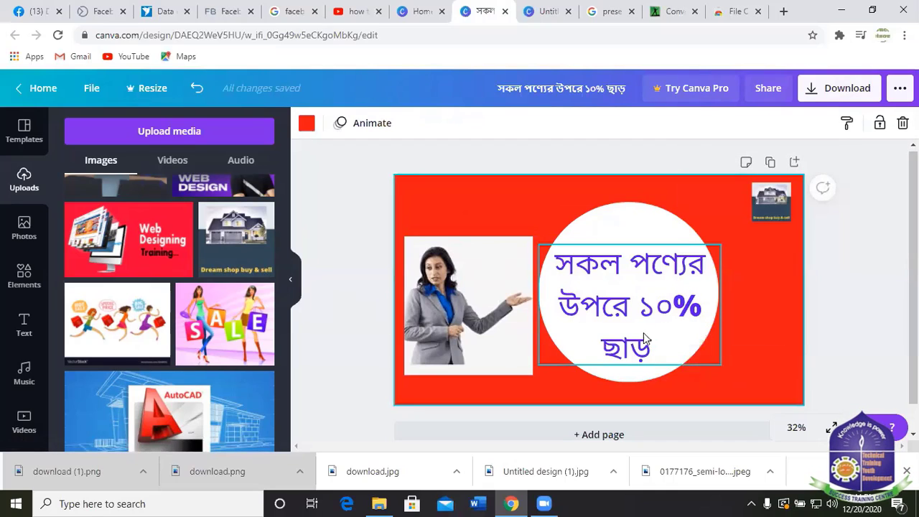
click(842, 92)
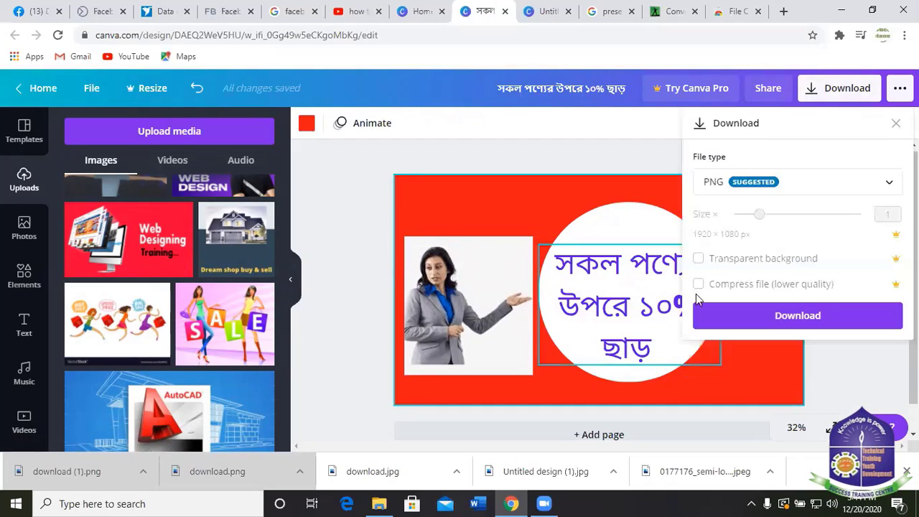
click(785, 182)
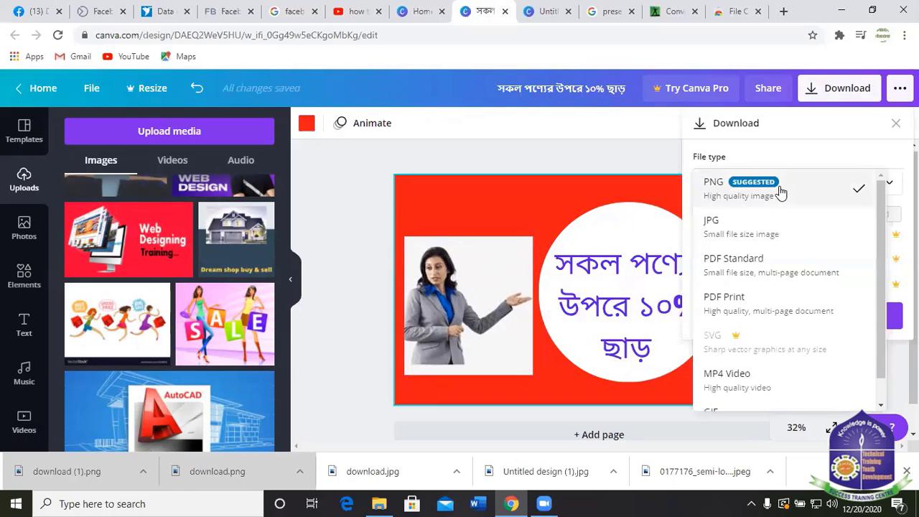
click(738, 227)
click(793, 317)
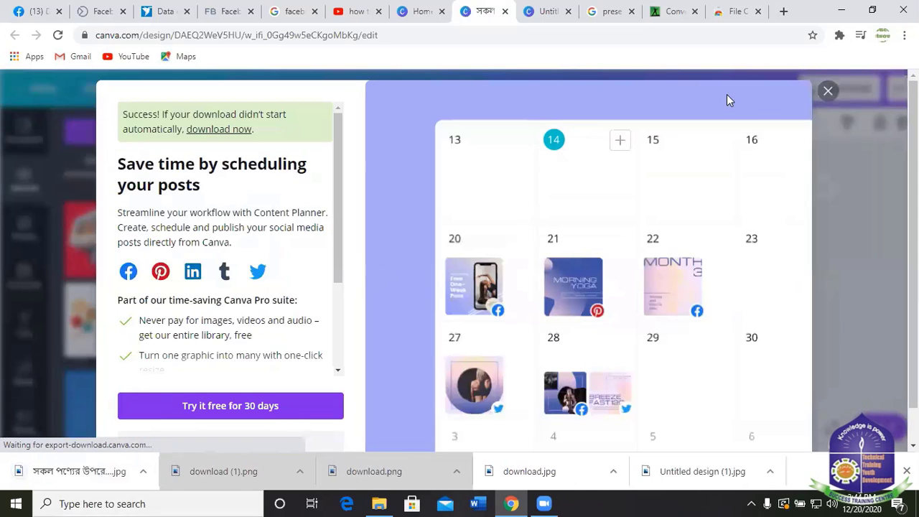
click(828, 91)
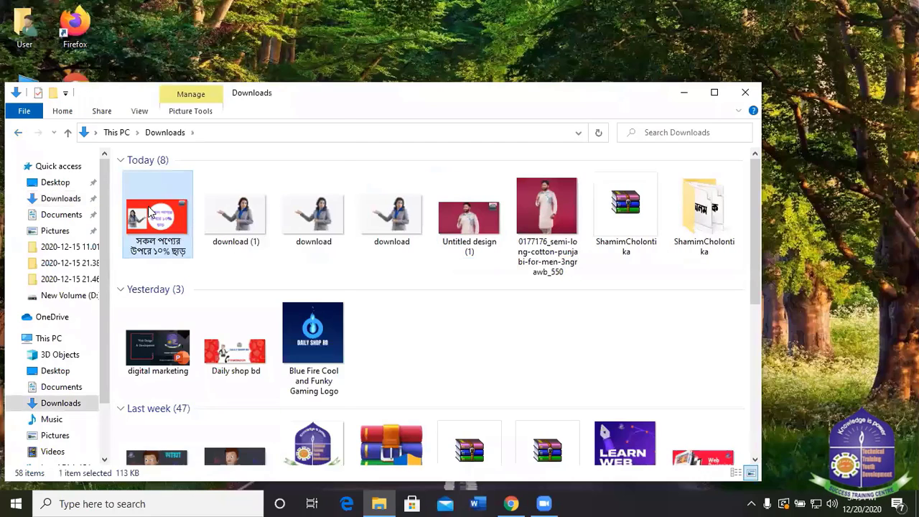
Check the banner JPG's Details properties show 1920 × 1080 and 113 KB, then minimize Explorer.
right_click(149, 211)
click(189, 478)
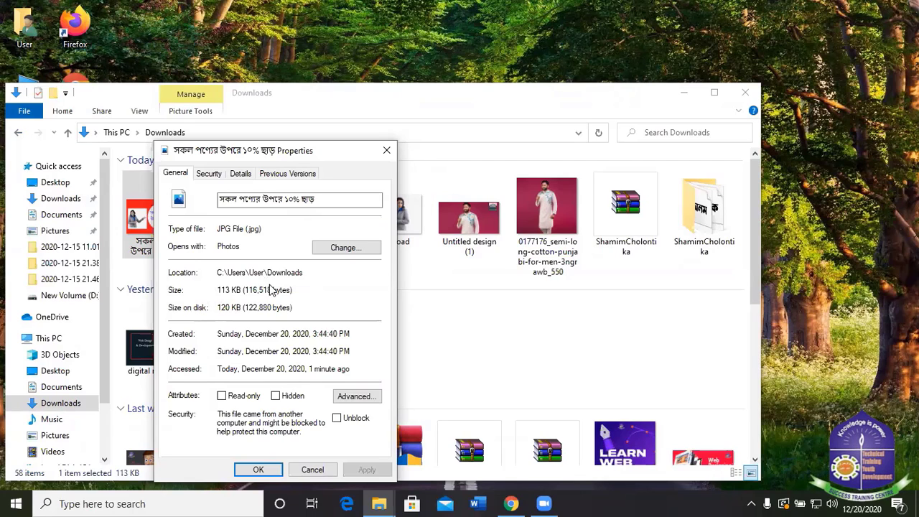
click(240, 173)
scroll(284, 366, down, 1)
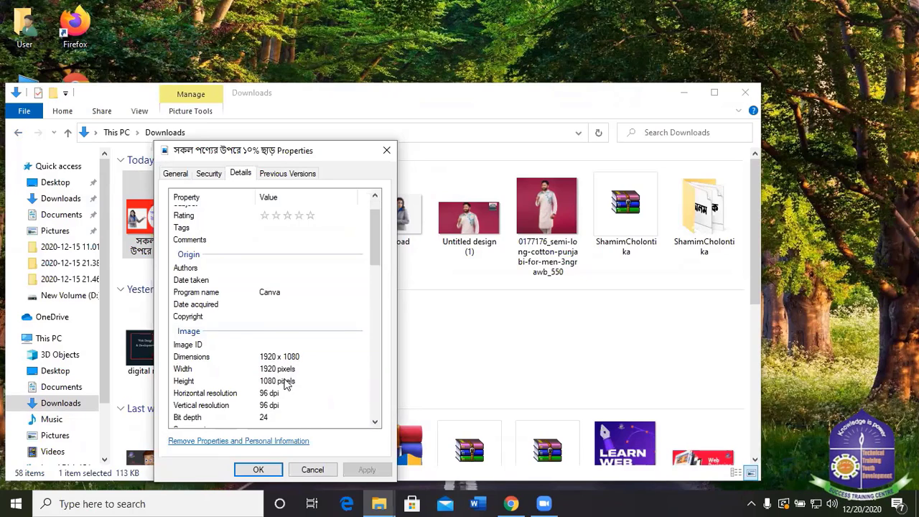
scroll(285, 384, down, 3)
click(386, 150)
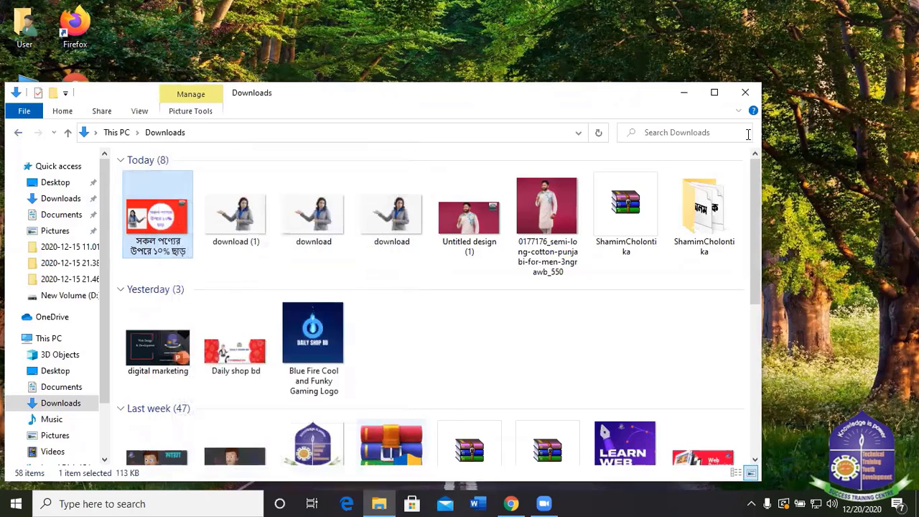
click(688, 92)
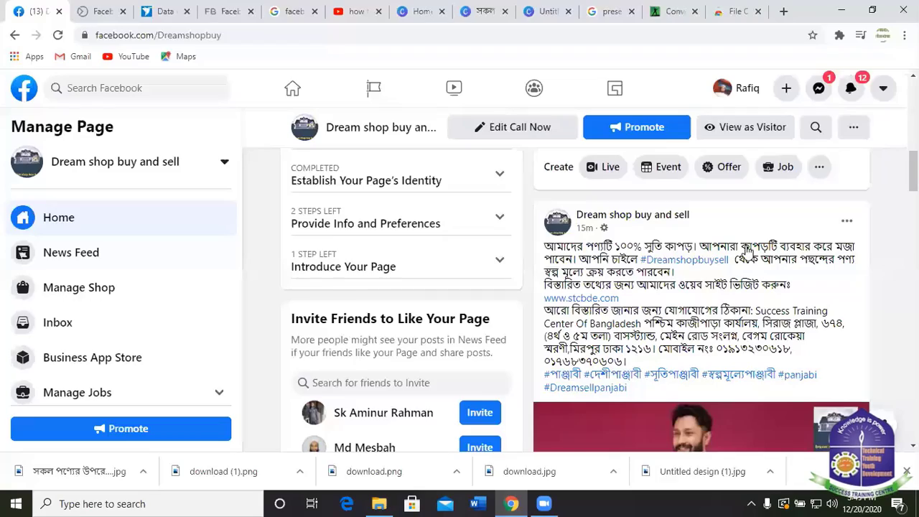
Start a new event from the Dream shop buy and sell page, retrying after a stalled blank page.
scroll(747, 251, up, 3)
scroll(666, 280, down, 2)
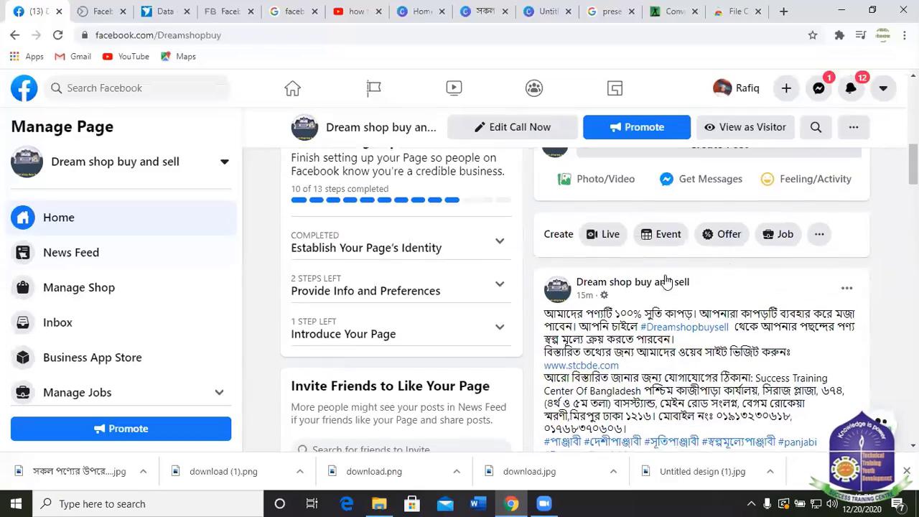
click(661, 234)
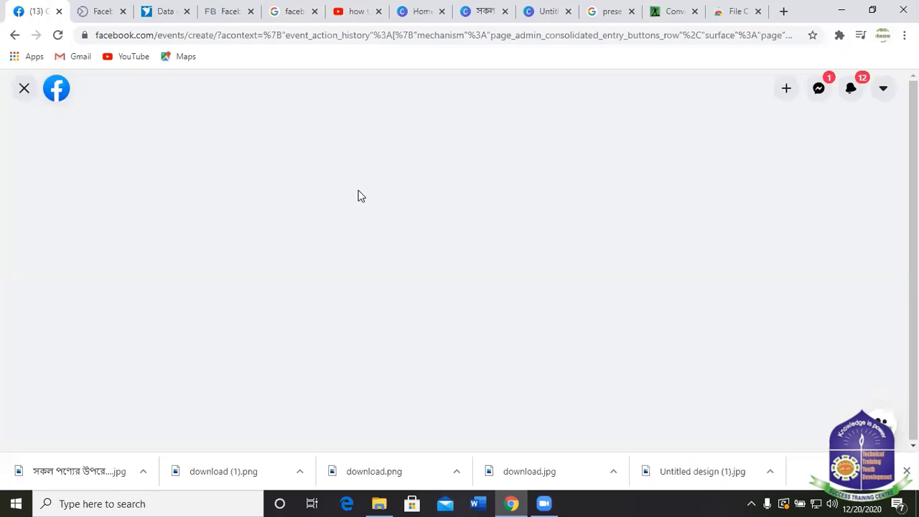
click(23, 90)
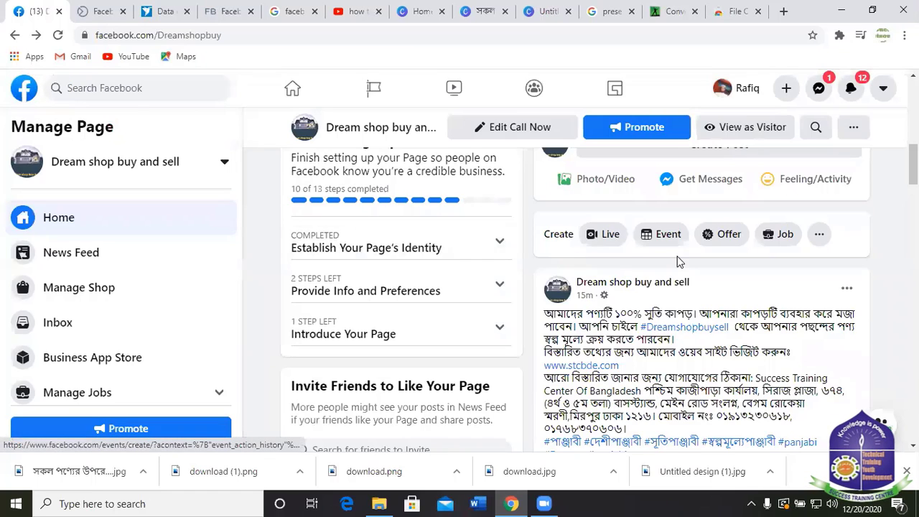
scroll(677, 260, up, 5)
scroll(663, 262, down, 3)
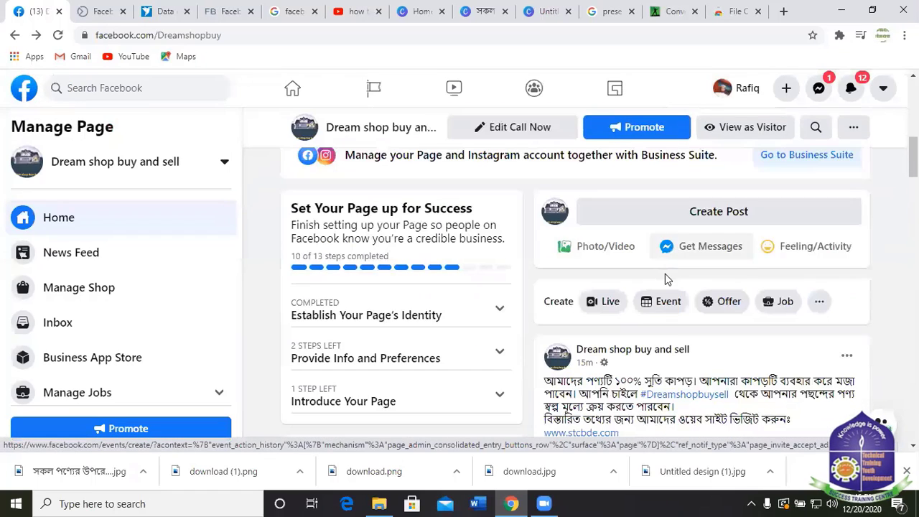
click(664, 303)
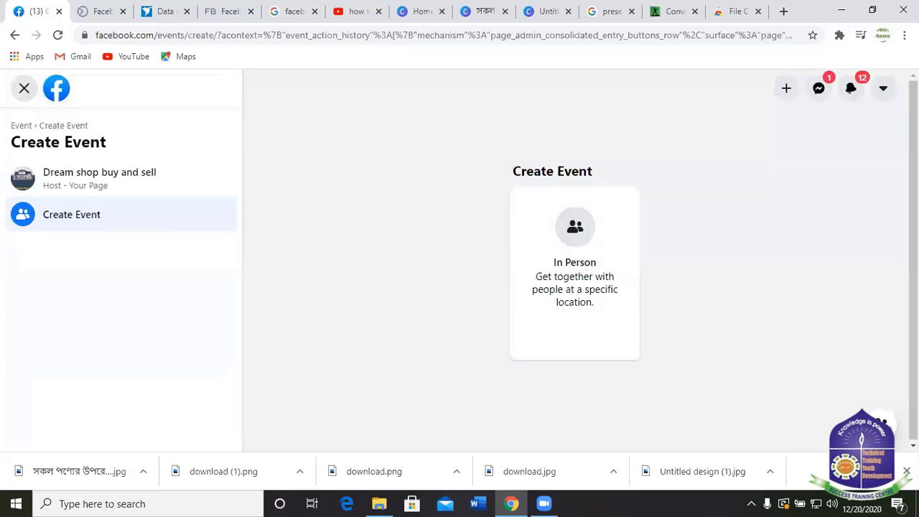
Close the downloads bar, pick the In Person event type, and select the Event Name field.
click(907, 471)
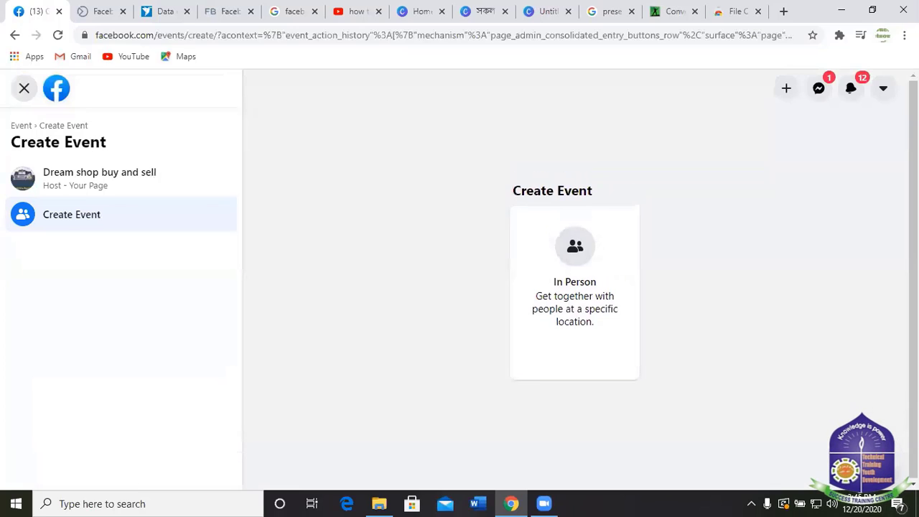
click(580, 253)
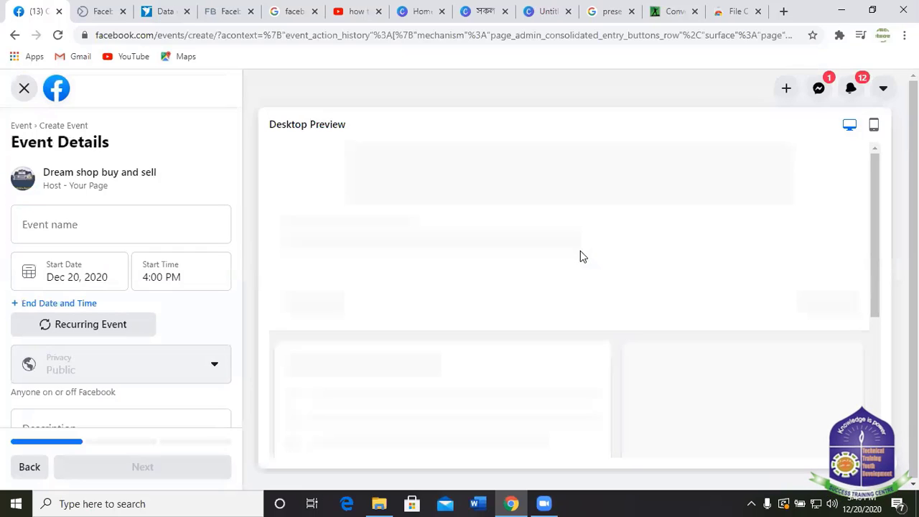
click(87, 224)
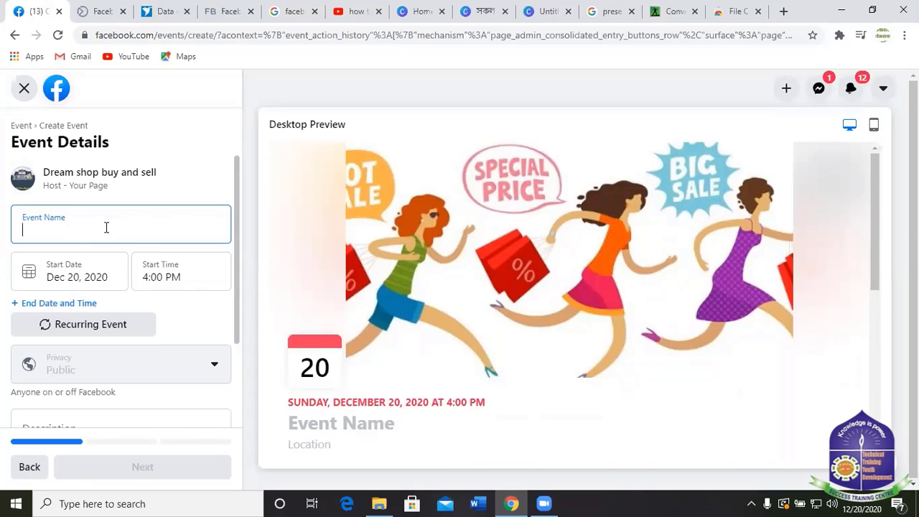
Type the Bangla event name 'আমাদের সকল পণ্যের উপরে', correcting mistyped letters.
click(752, 502)
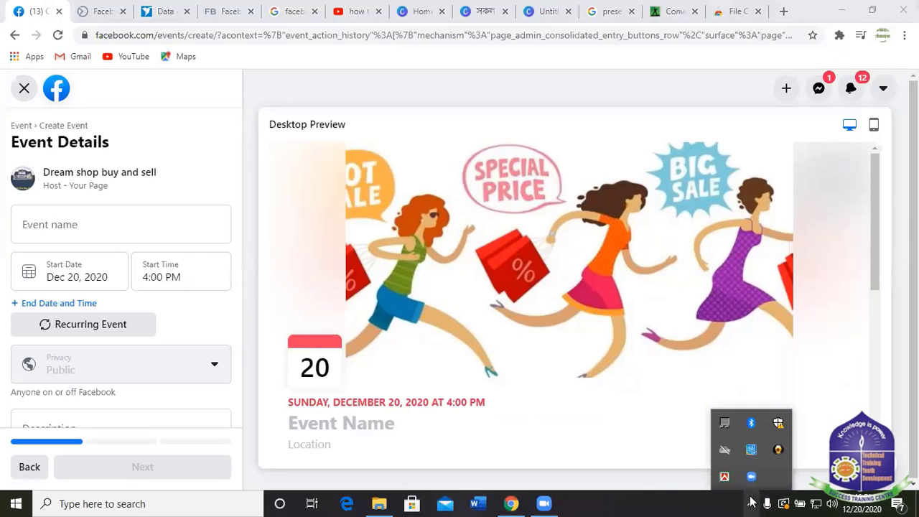
click(77, 236)
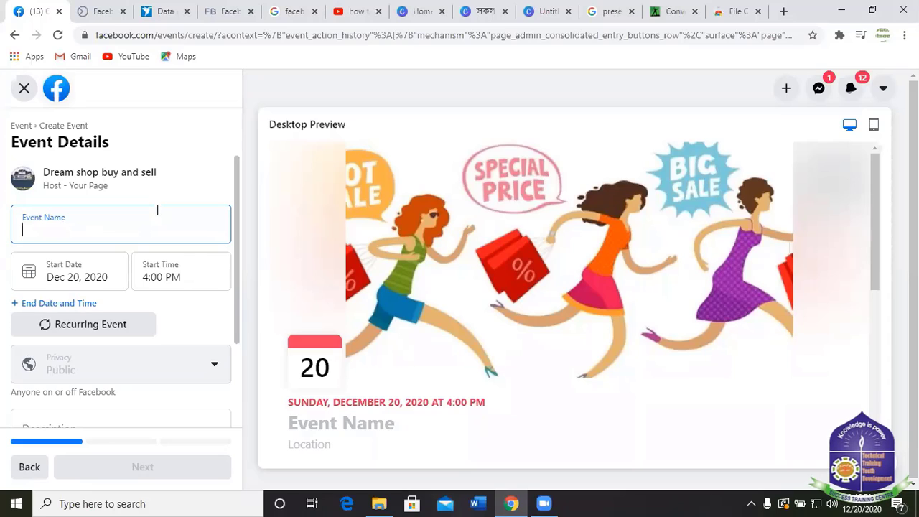
text(আ)
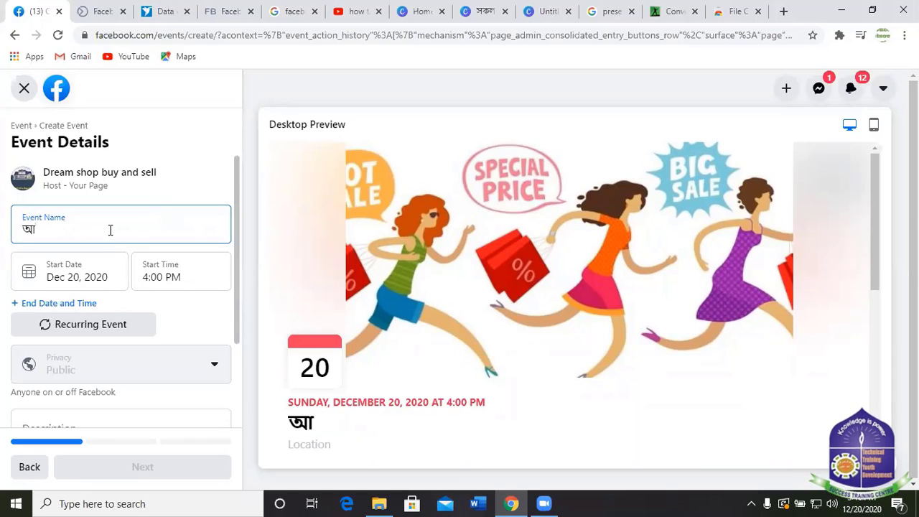
text(মাদ)
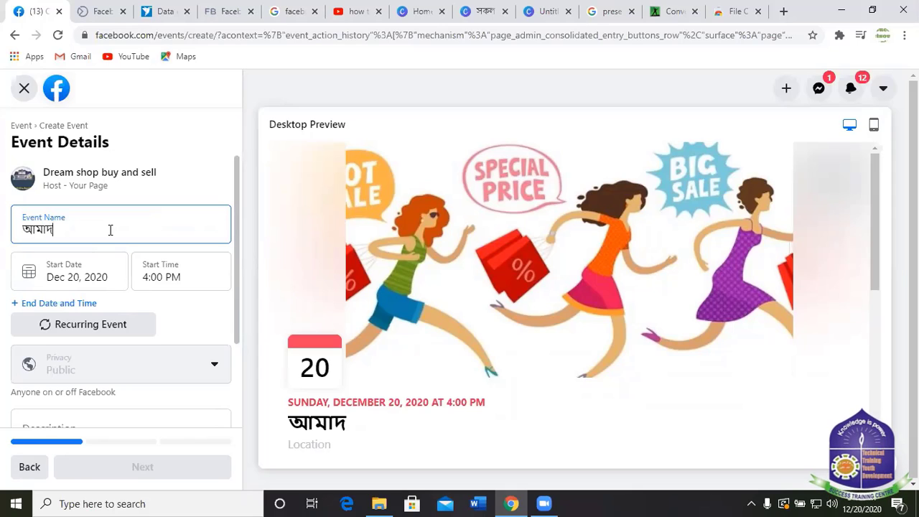
key(BackSpace)
text(ড়)
key(BackSpace)
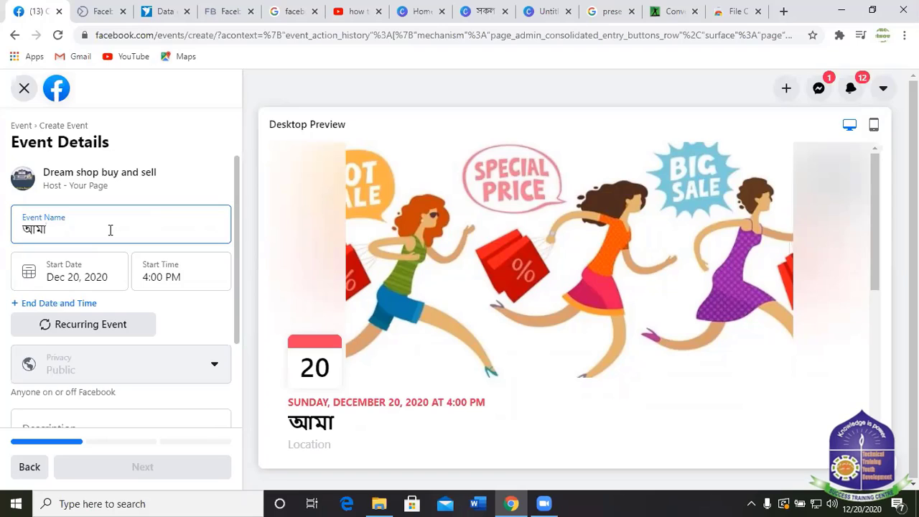
text(দের)
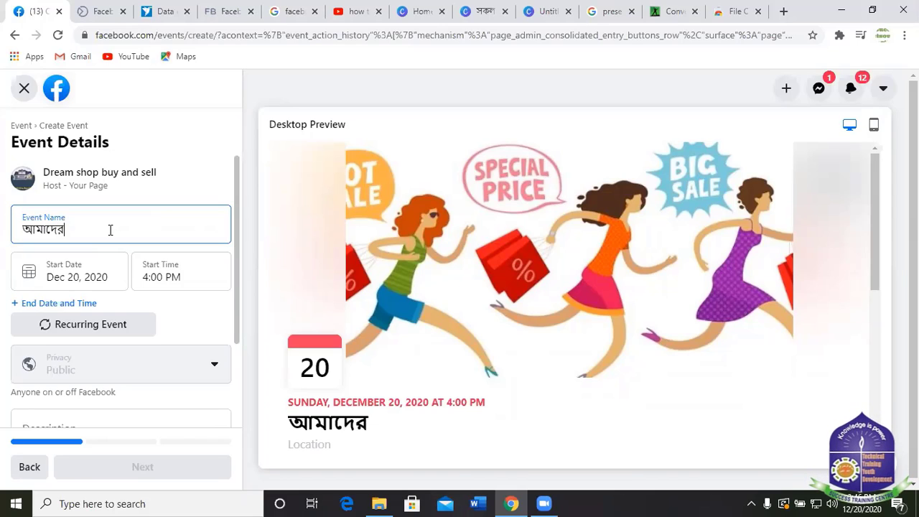
text( সক)
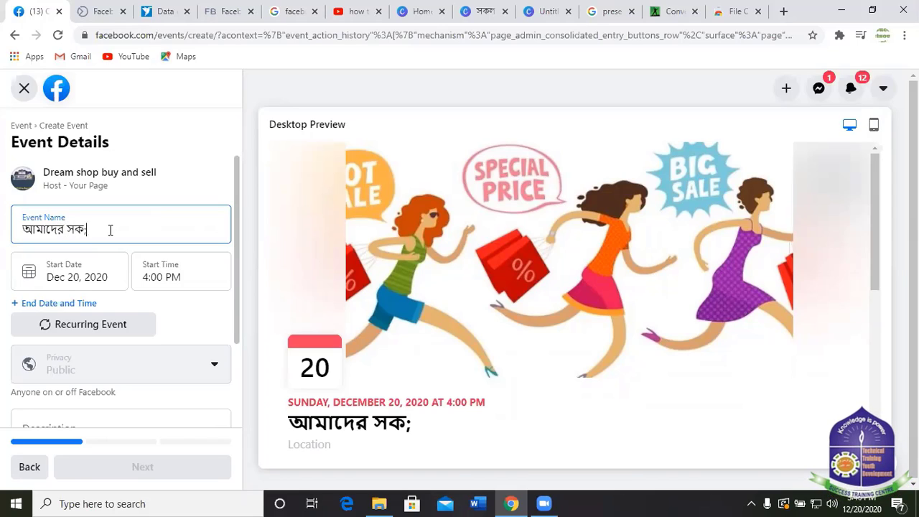
text(ল)
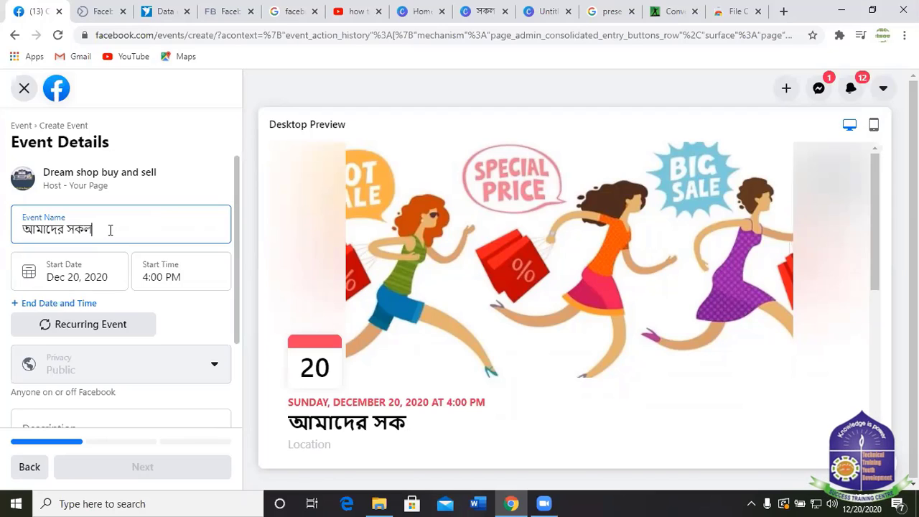
text( প)
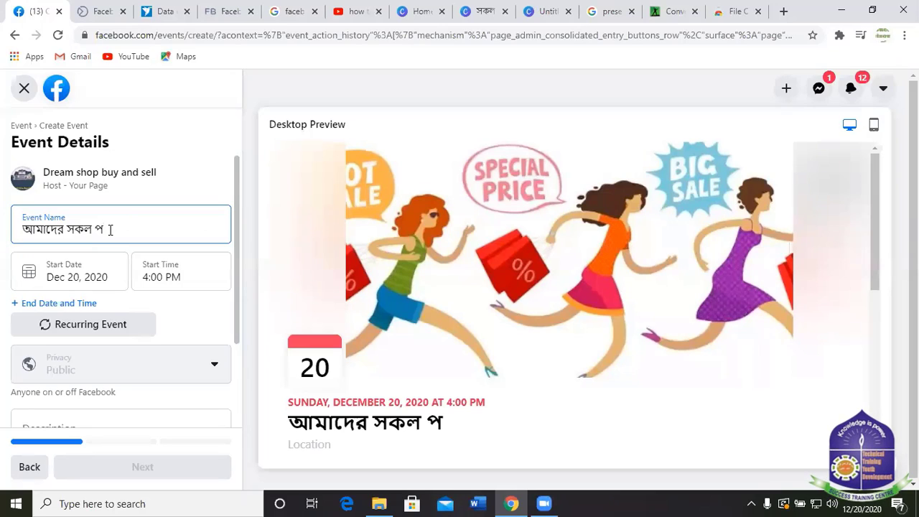
text(ণে)
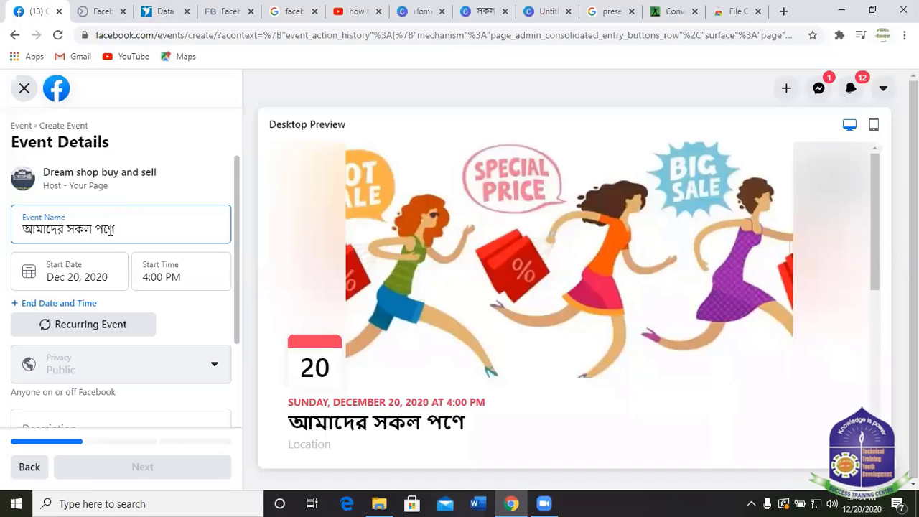
text(্য)
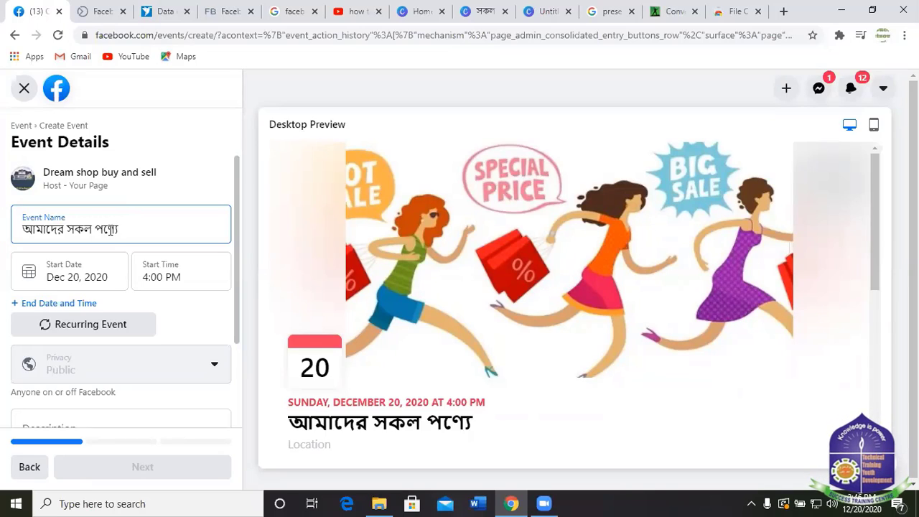
text(র ই)
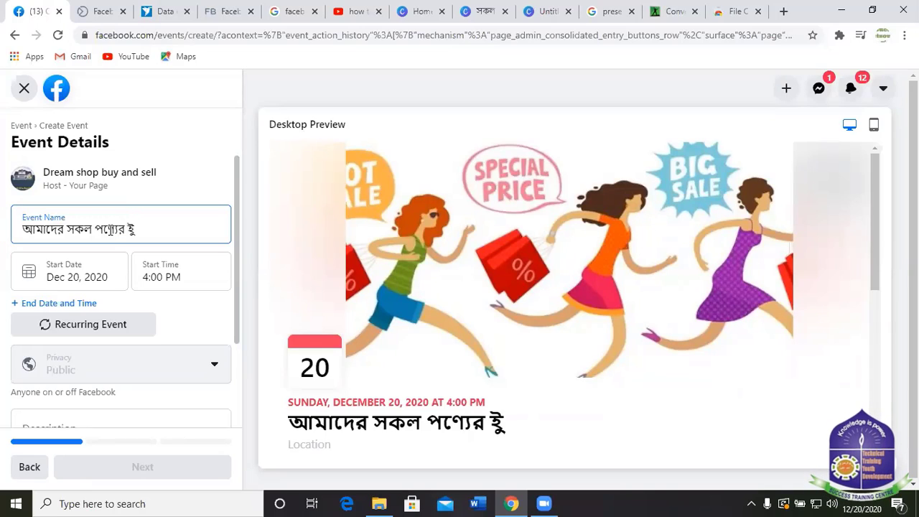
key(BackSpace)
text(উ)
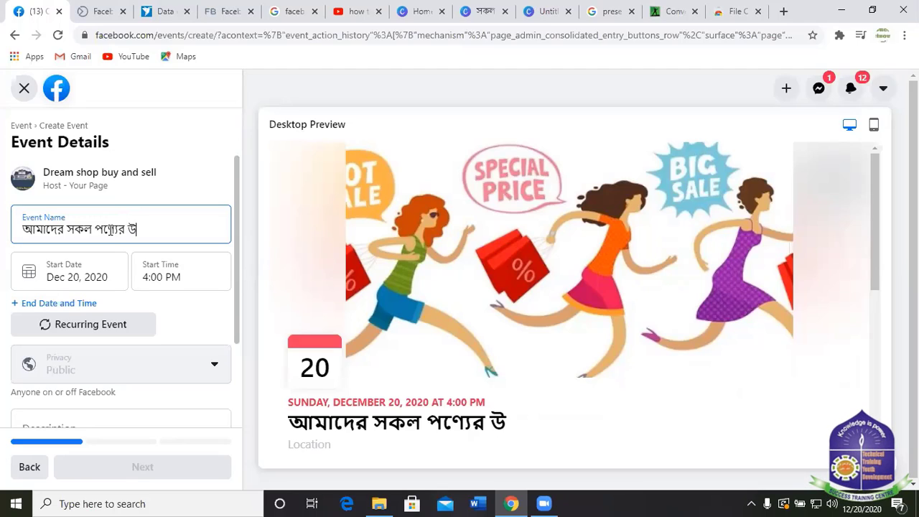
text(পরে)
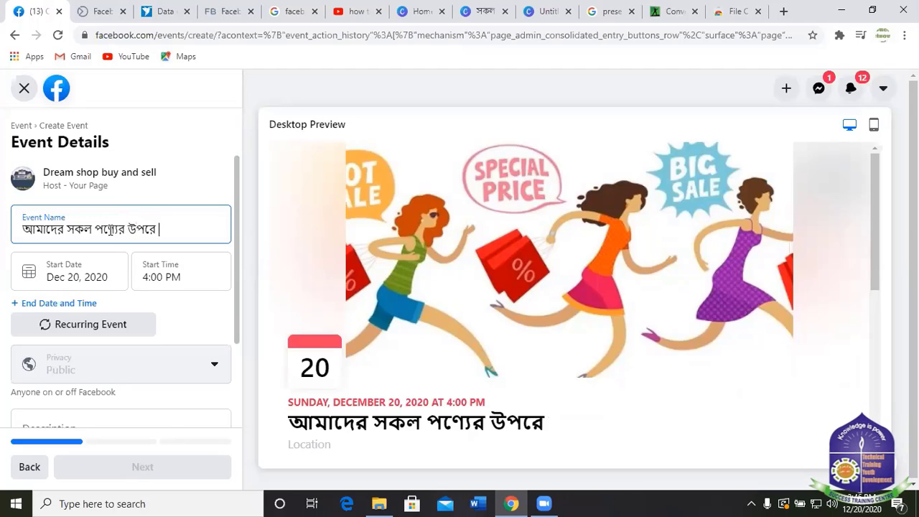
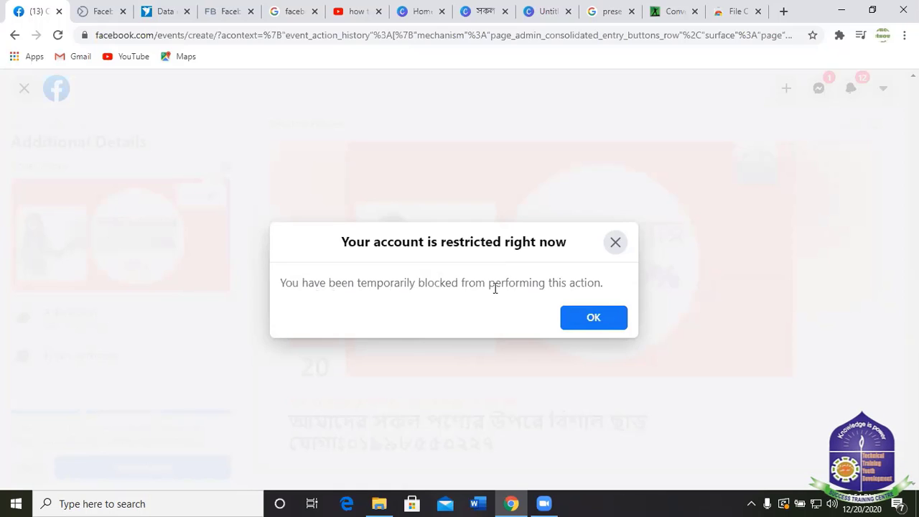
Dismiss the account-restriction notice and review the desktop preview of the Dec 20–28 event.
click(596, 318)
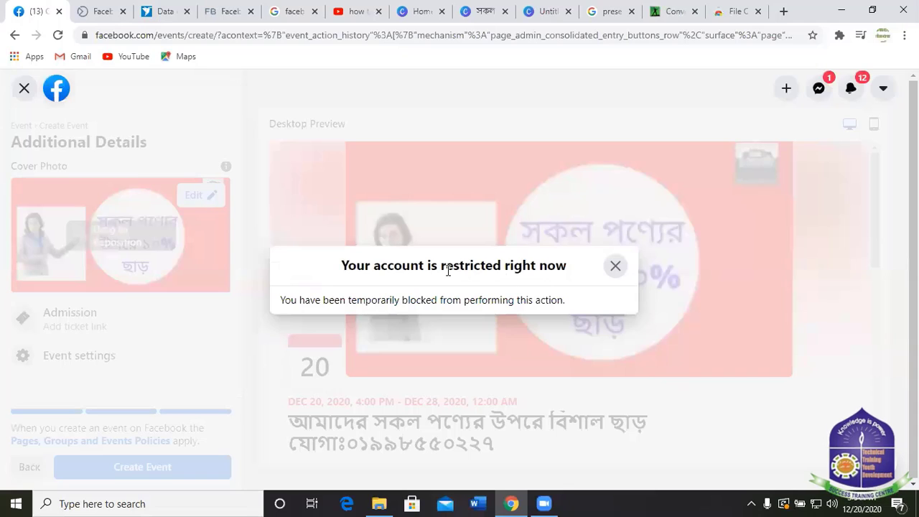
click(615, 267)
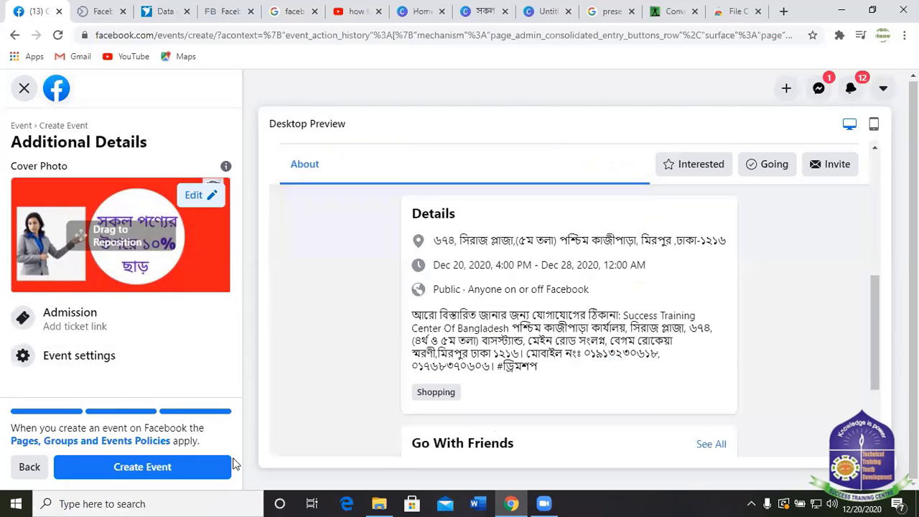
scroll(558, 273, up, 5)
scroll(566, 275, down, 3)
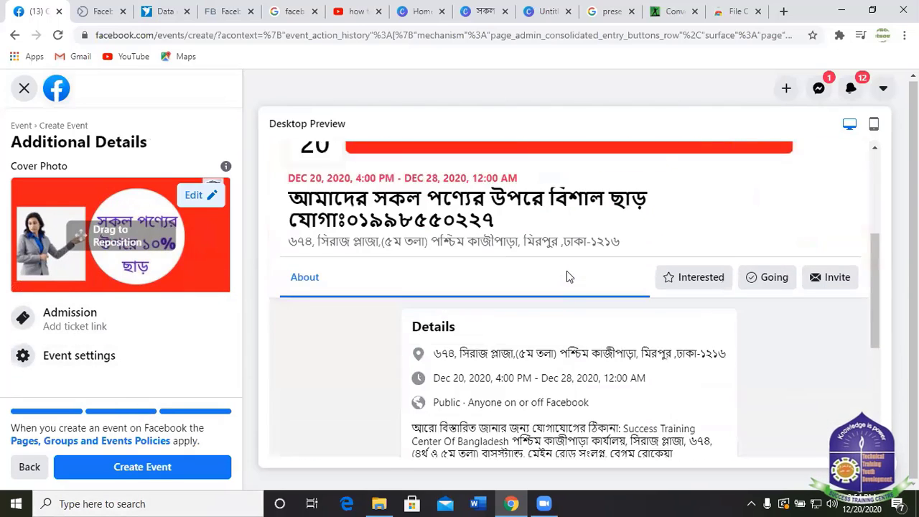
scroll(574, 277, up, 2)
scroll(553, 354, down, 1)
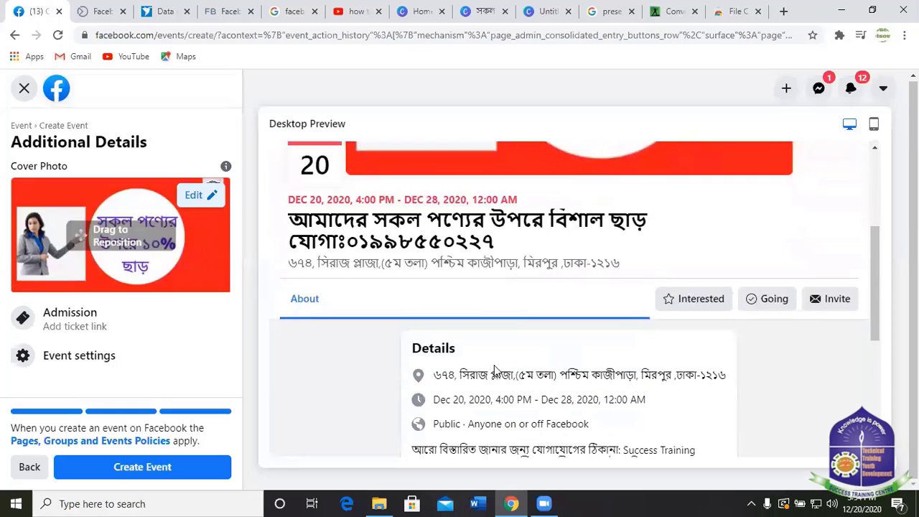
scroll(309, 396, down, 2)
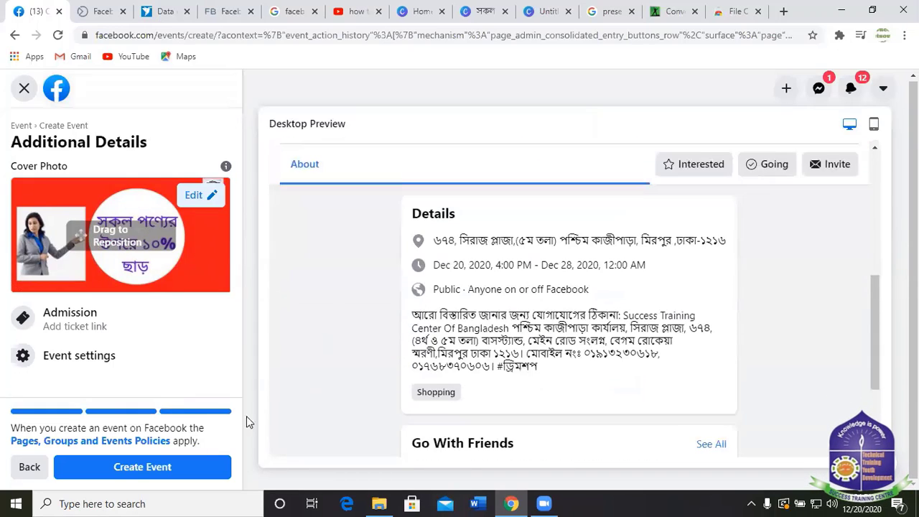
scroll(397, 336, up, 3)
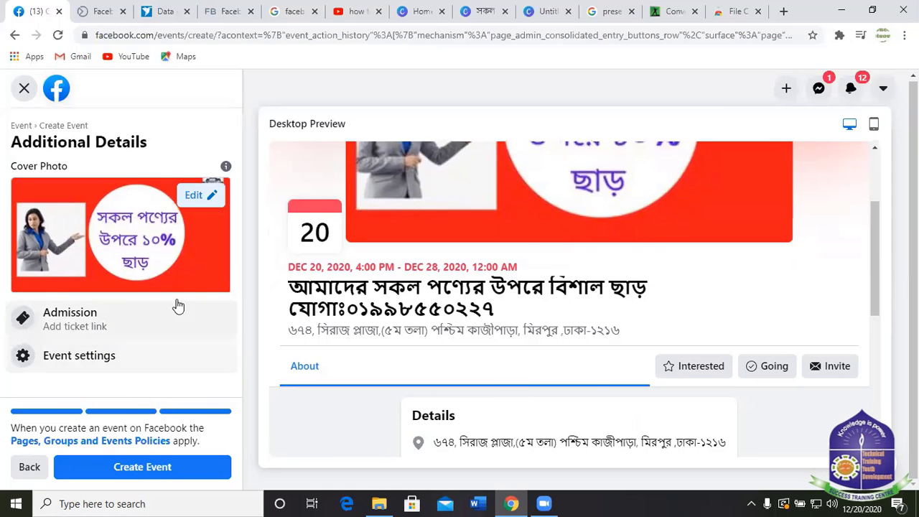
Try publishing the event and dismiss the account-restriction notice again.
scroll(524, 238, up, 2)
scroll(562, 343, down, 5)
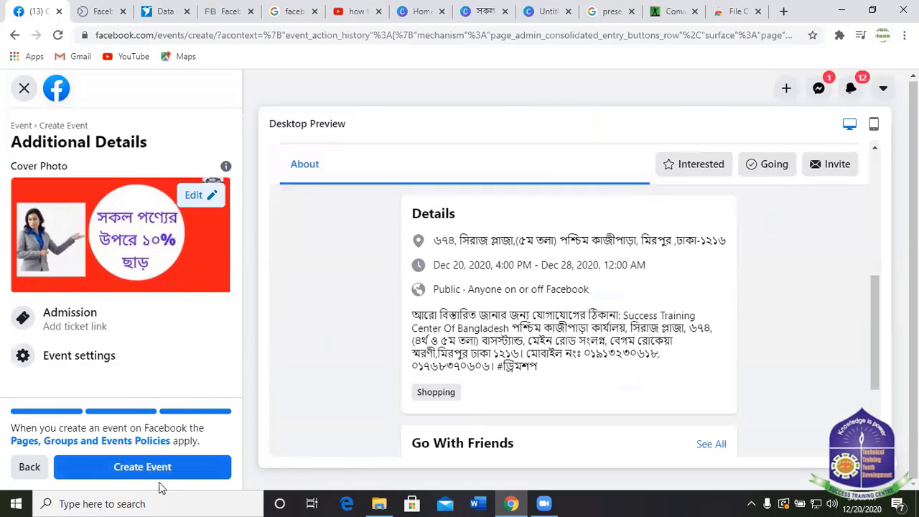
click(130, 467)
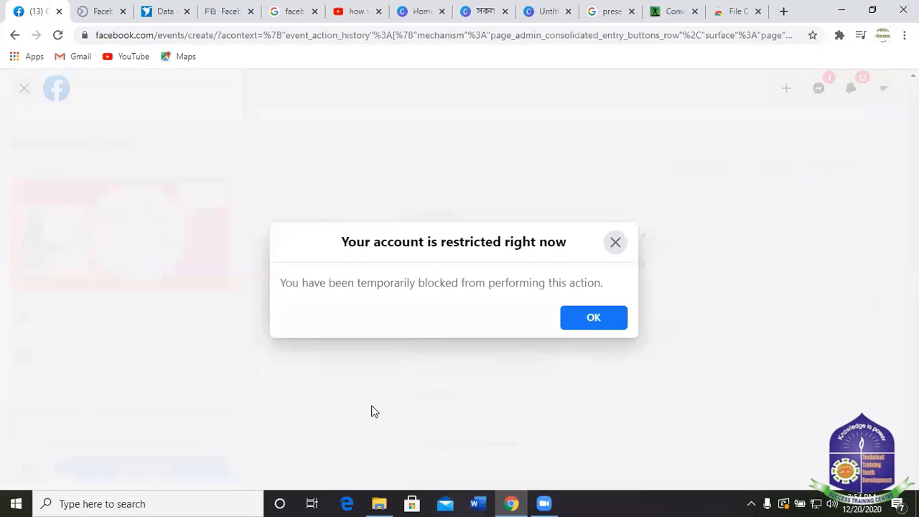
click(613, 244)
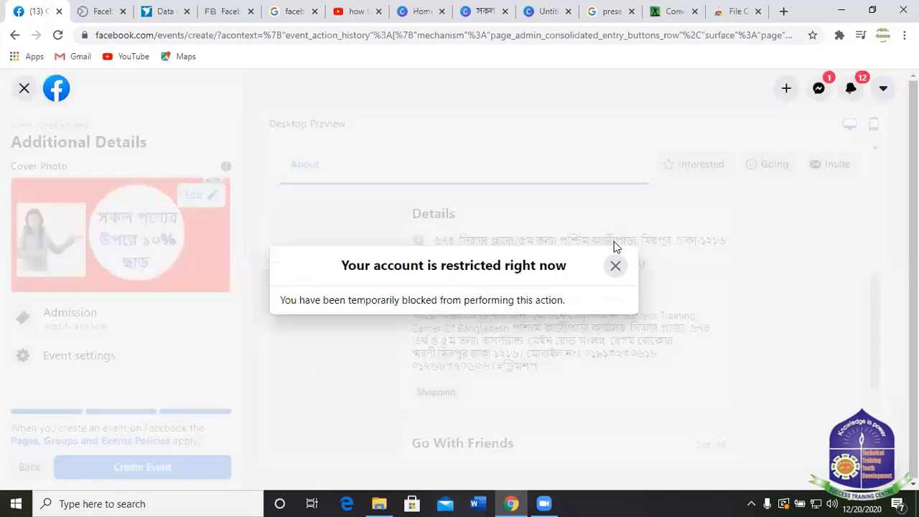
click(616, 266)
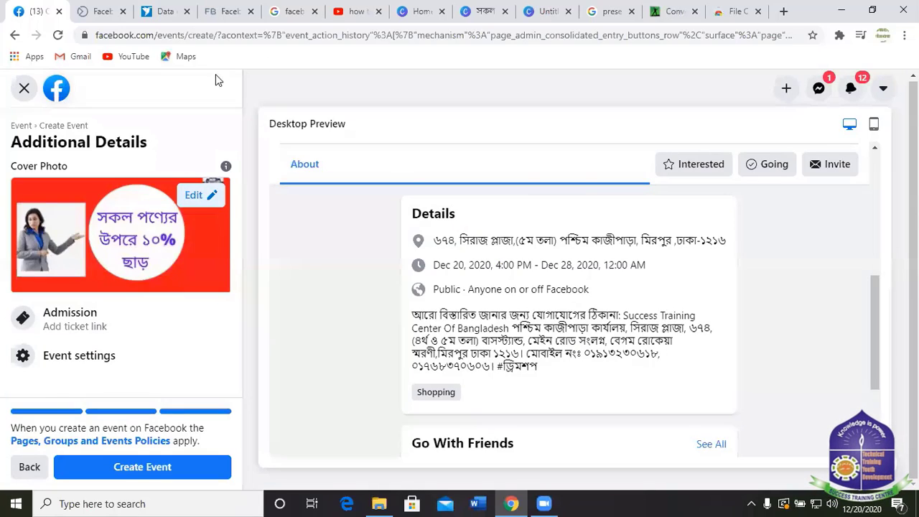
Abandon the event draft, confirming Leave Page after a few cancelled attempts.
click(24, 89)
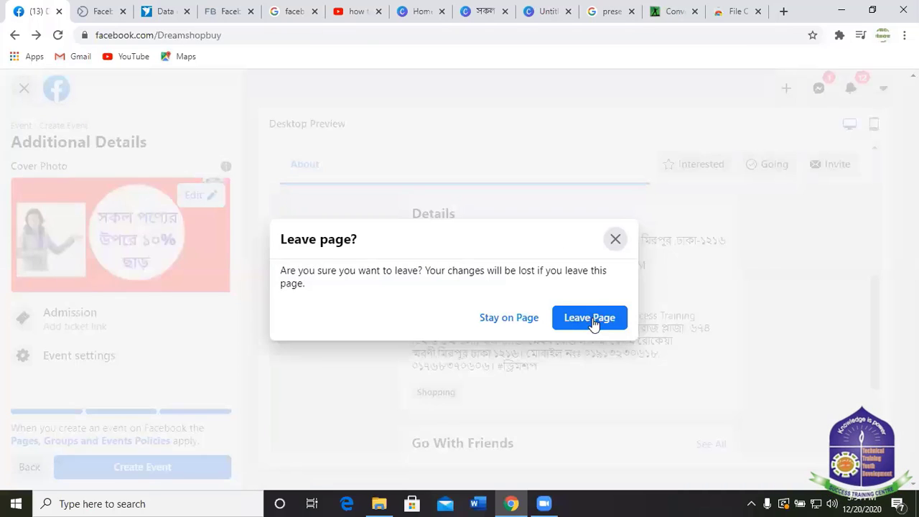
click(510, 317)
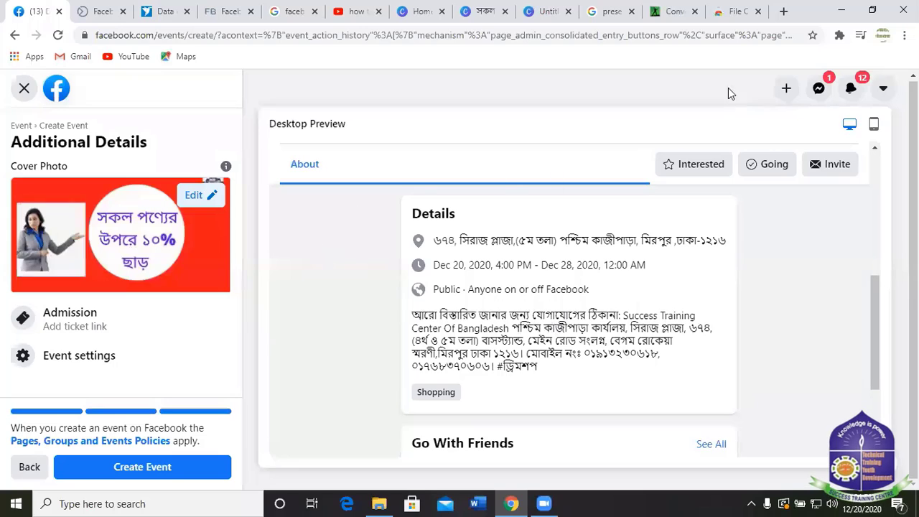
click(24, 88)
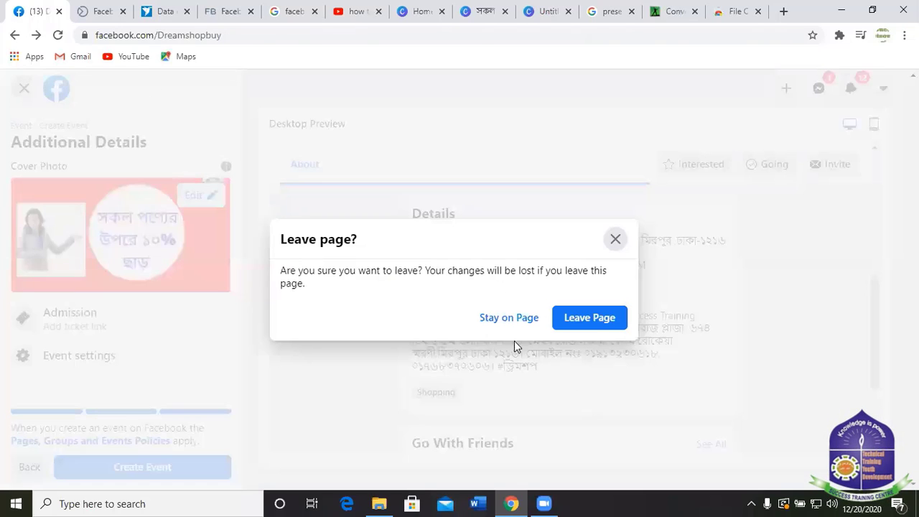
click(508, 318)
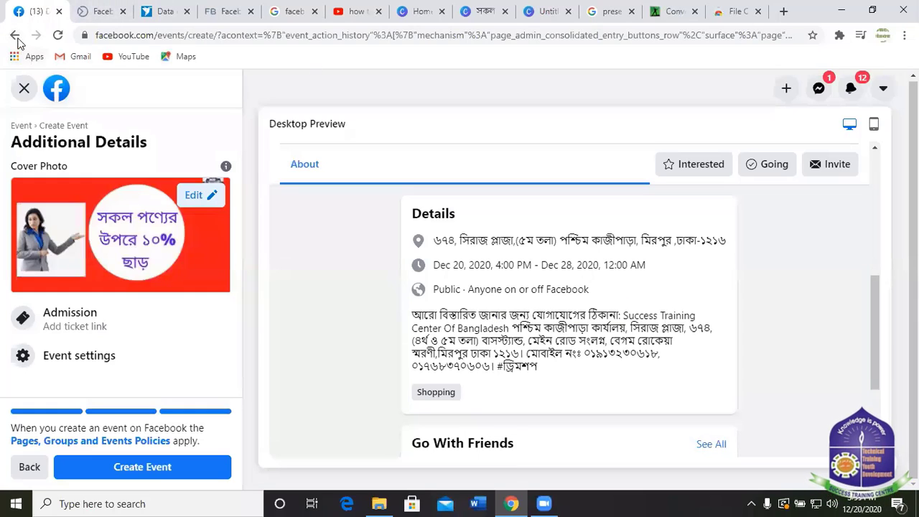
click(16, 38)
click(508, 320)
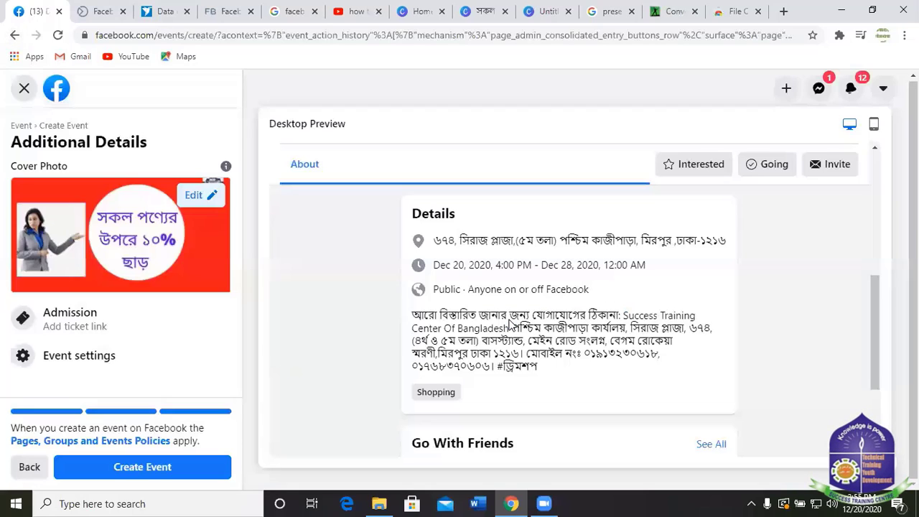
click(24, 88)
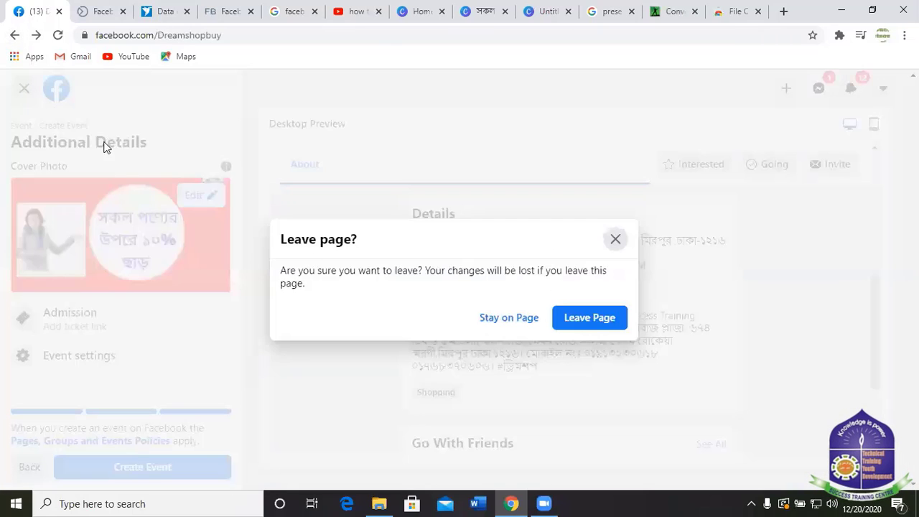
click(599, 318)
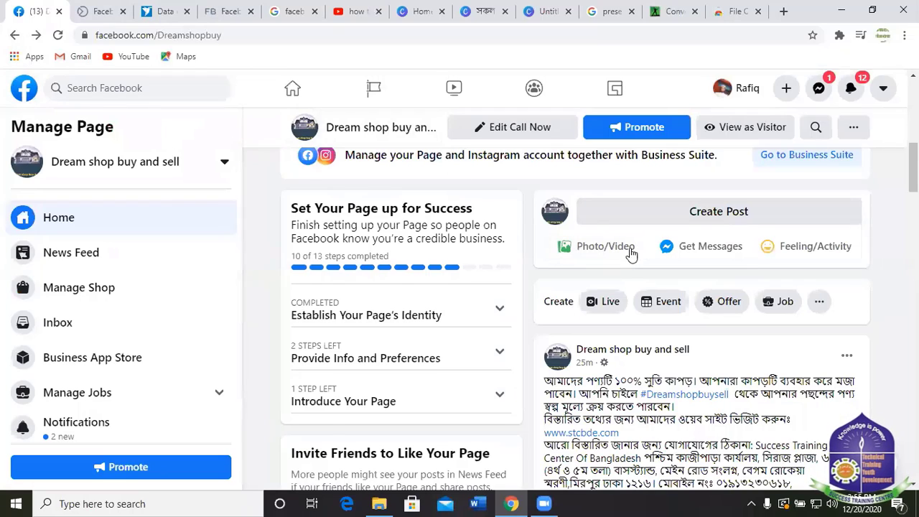
scroll(632, 254, down, 8)
scroll(678, 281, down, 7)
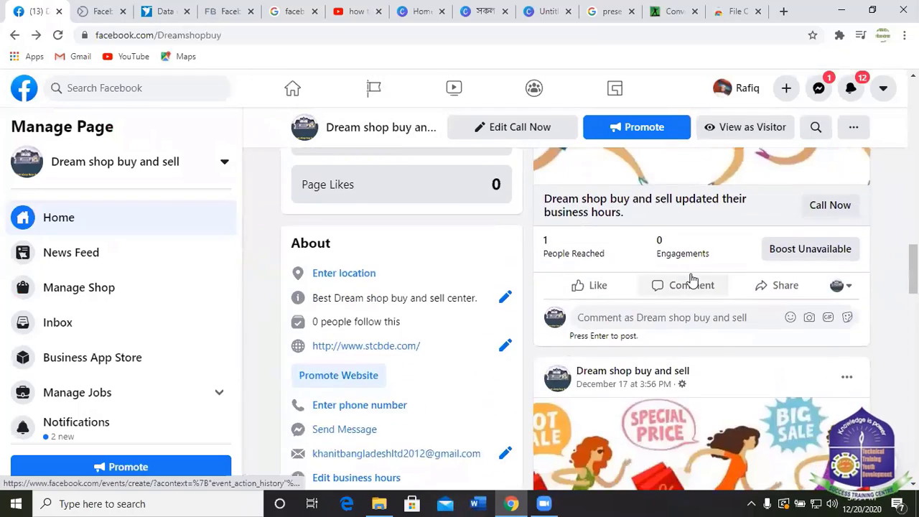
scroll(689, 253, up, 4)
scroll(688, 251, up, 10)
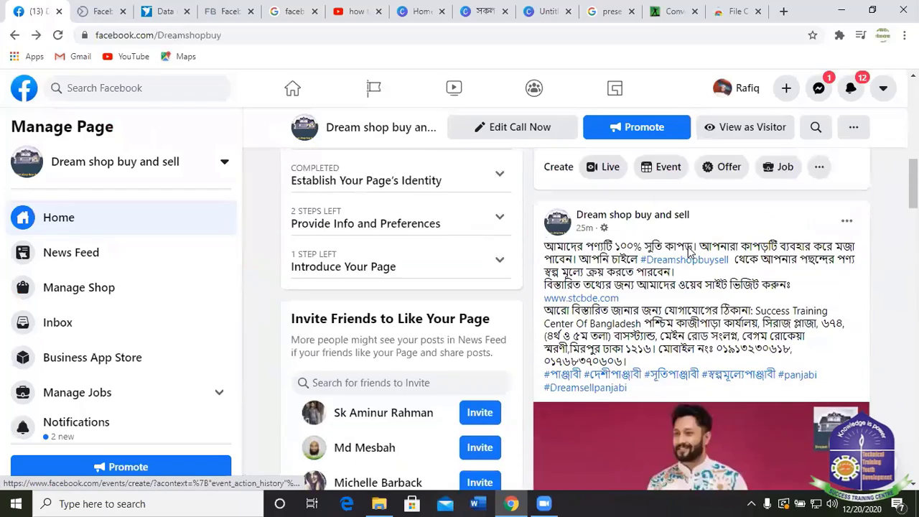
scroll(688, 248, up, 3)
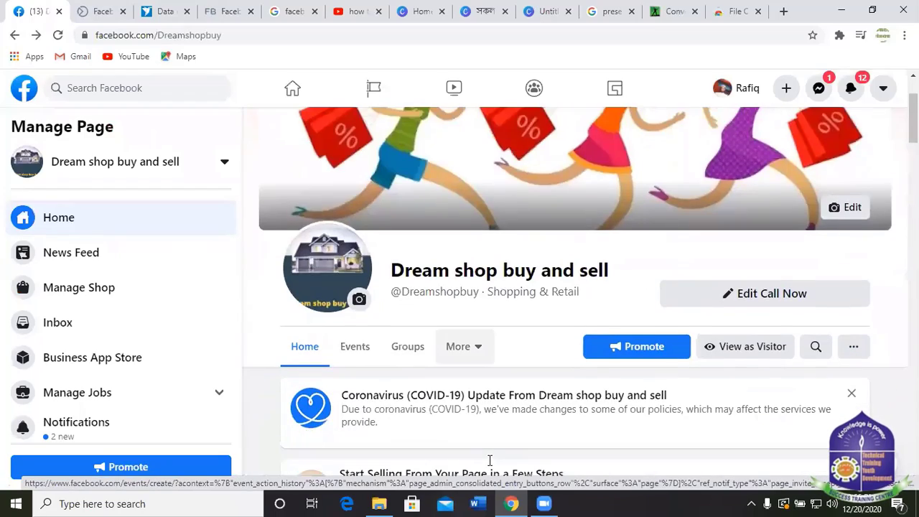
scroll(490, 461, down, 1)
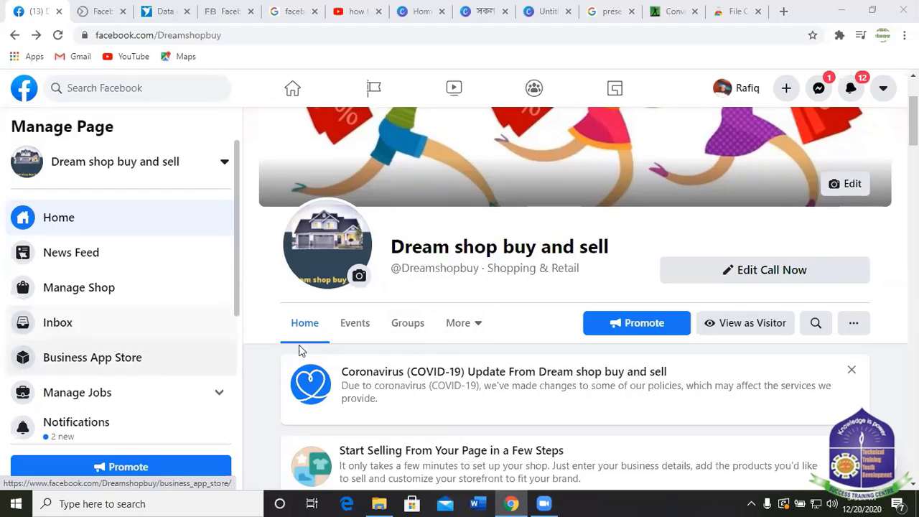
scroll(505, 342, down, 8)
scroll(649, 313, down, 8)
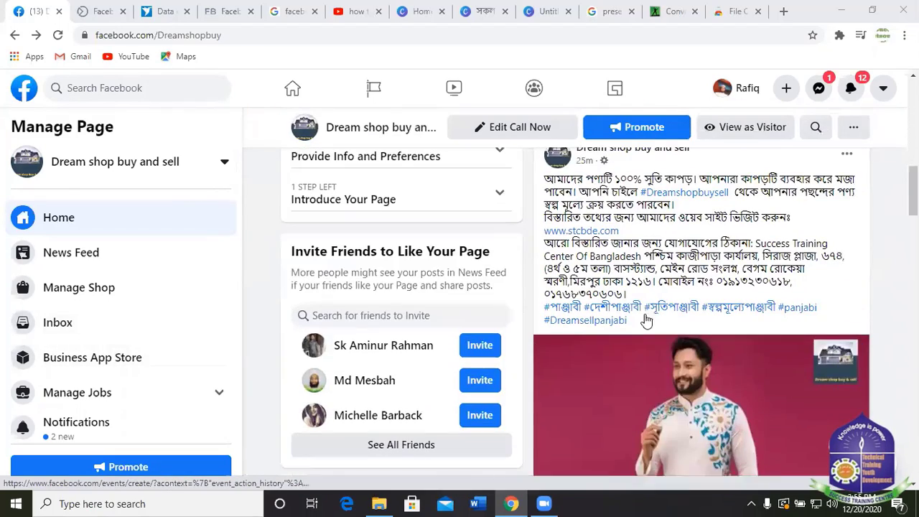
scroll(624, 309, up, 9)
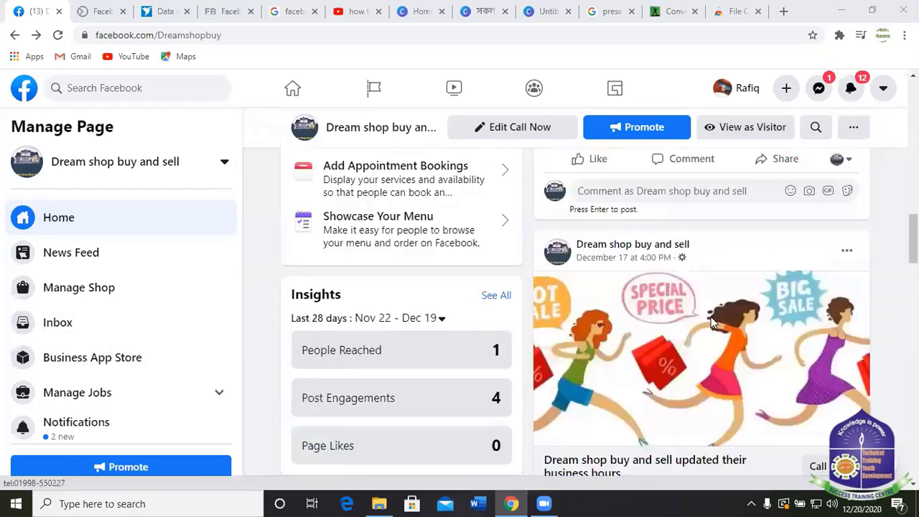
scroll(618, 310, up, 3)
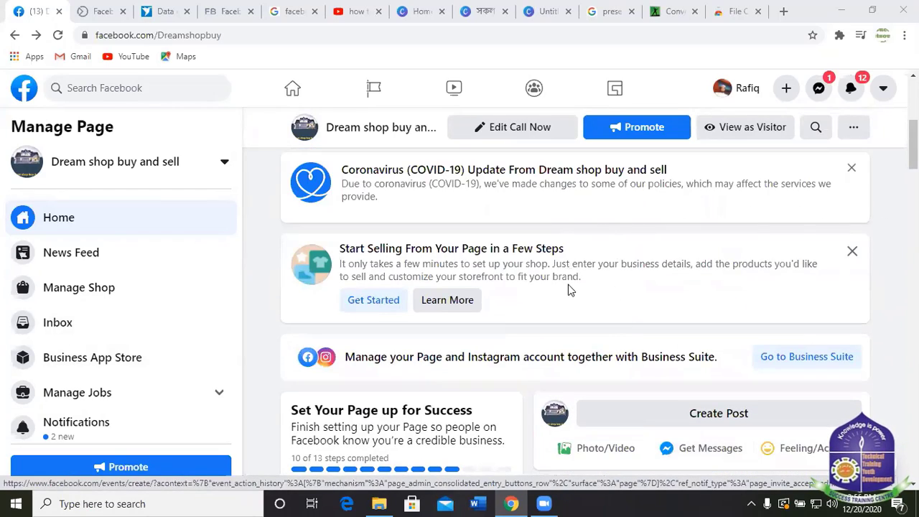
scroll(572, 383, down, 10)
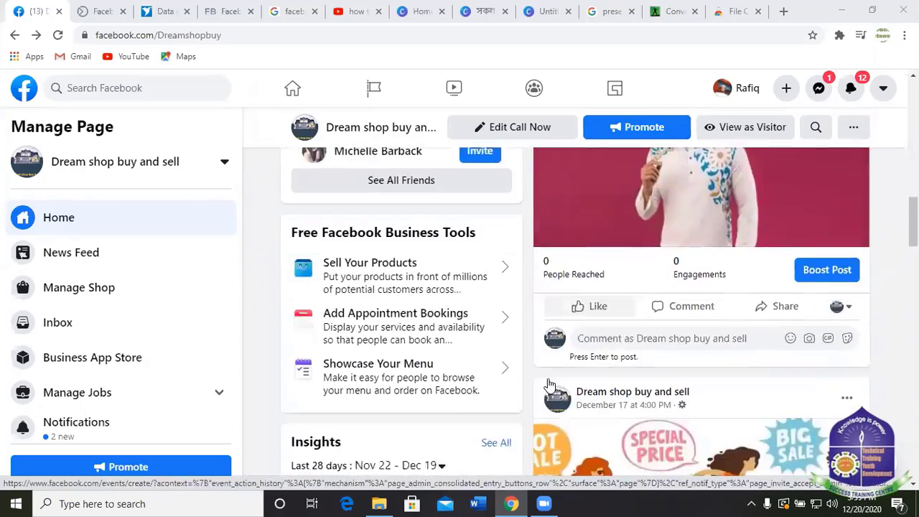
scroll(571, 262, down, 5)
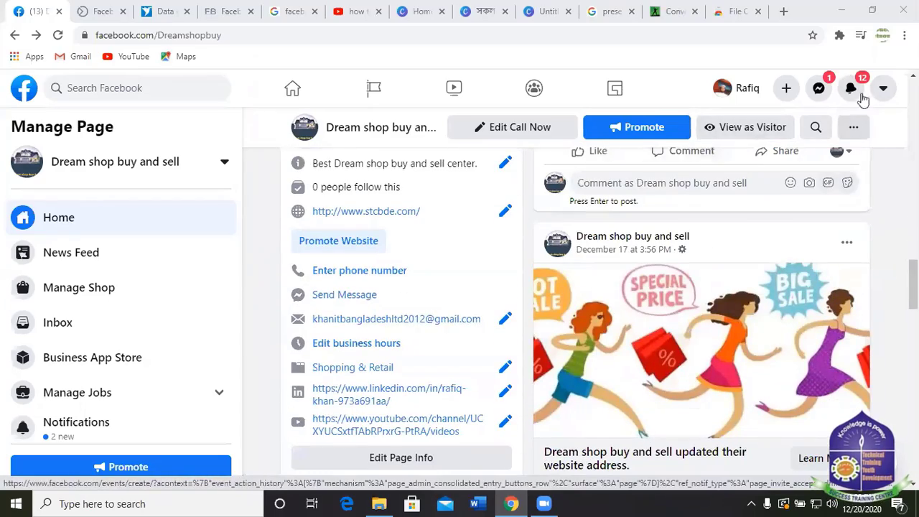
scroll(573, 193, up, 2)
scroll(779, 318, down, 8)
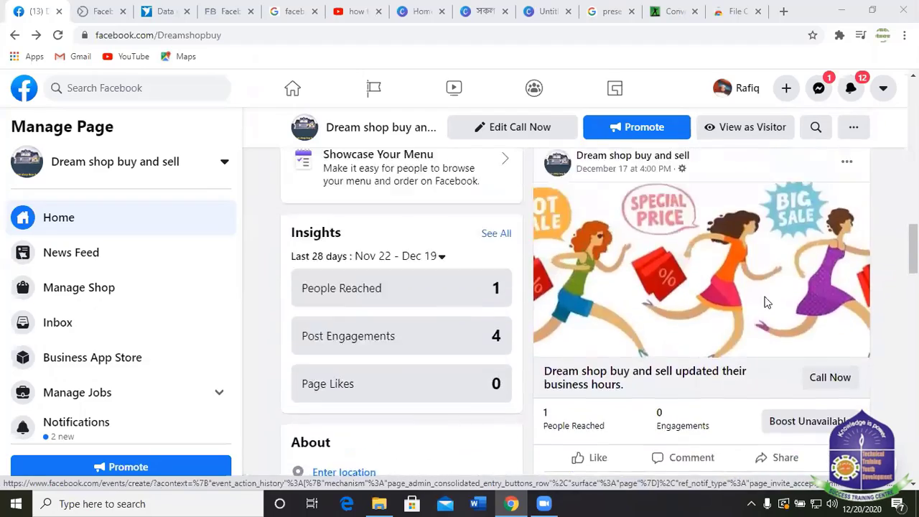
key(Home)
scroll(125, 299, down, 3)
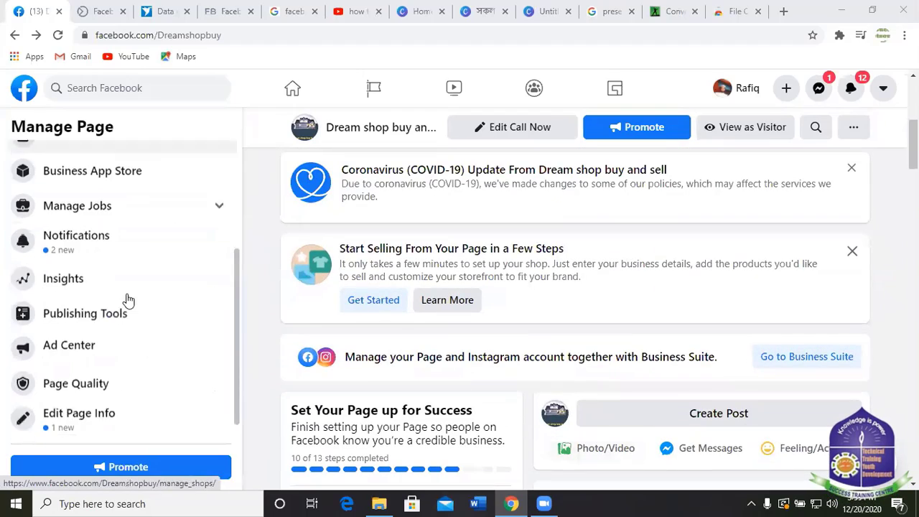
scroll(110, 286, up, 3)
scroll(150, 252, down, 4)
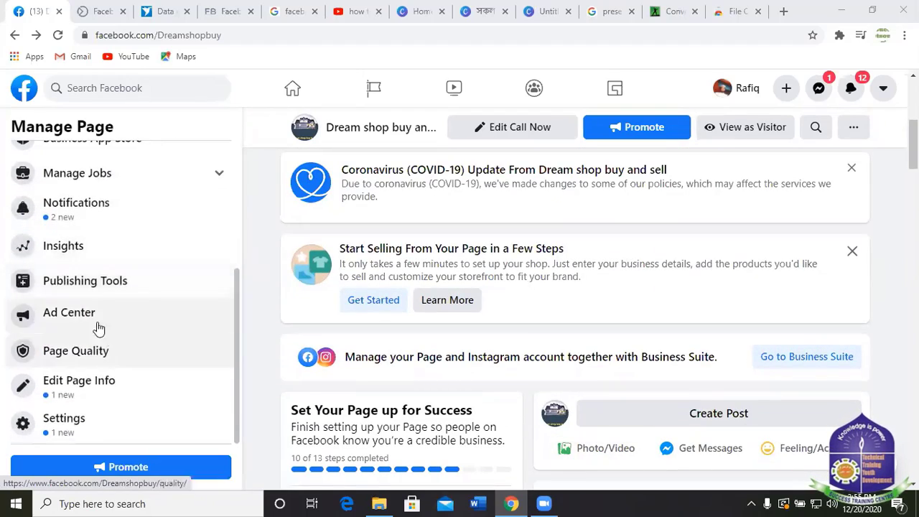
Check Page Quality, then open Settings > Page Roles to review the admin and pending invitation.
click(89, 350)
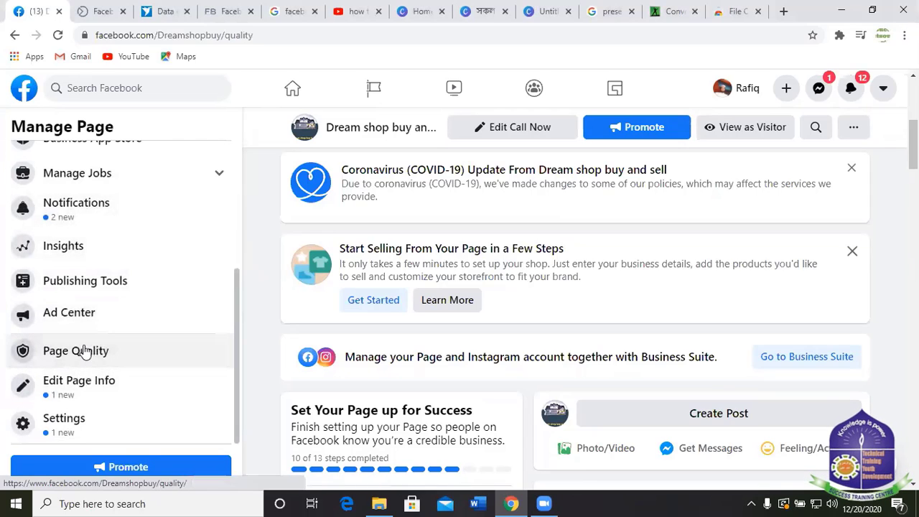
scroll(133, 333, down, 3)
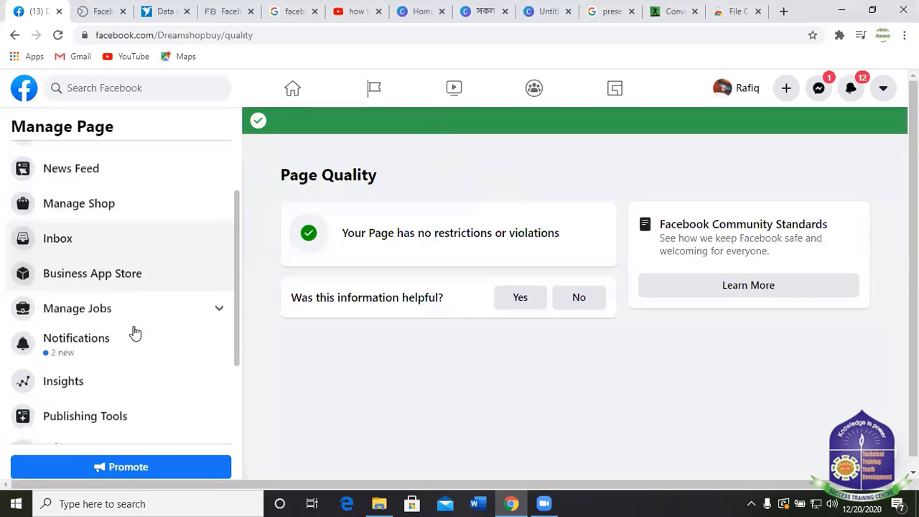
scroll(121, 337, down, 1)
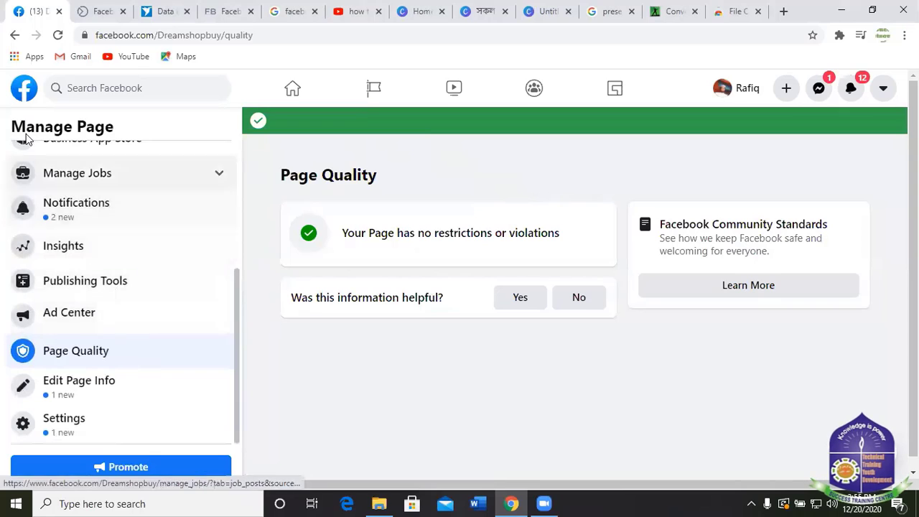
click(78, 422)
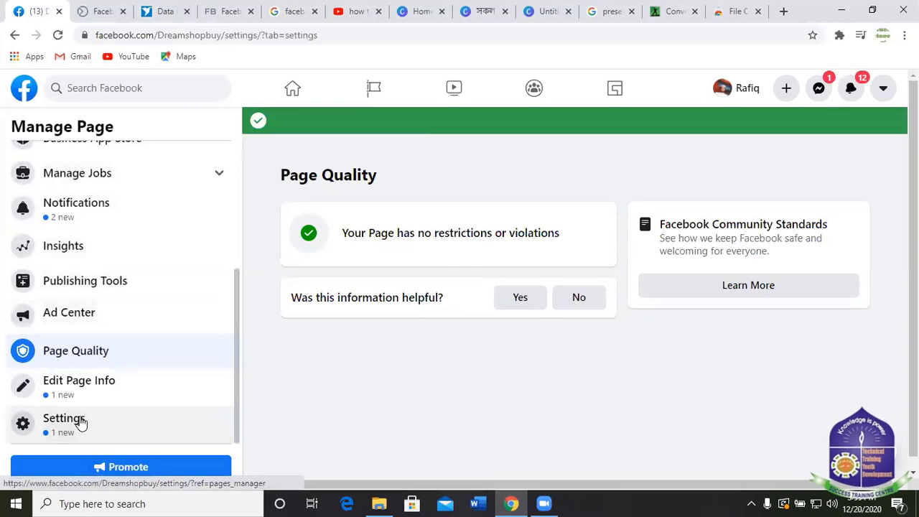
scroll(102, 280, down, 3)
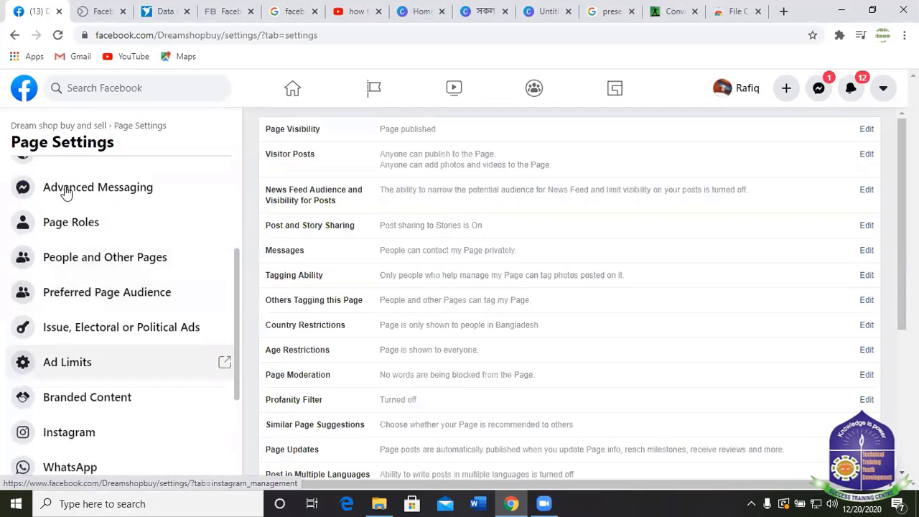
scroll(106, 262, up, 3)
scroll(92, 330, down, 2)
click(78, 292)
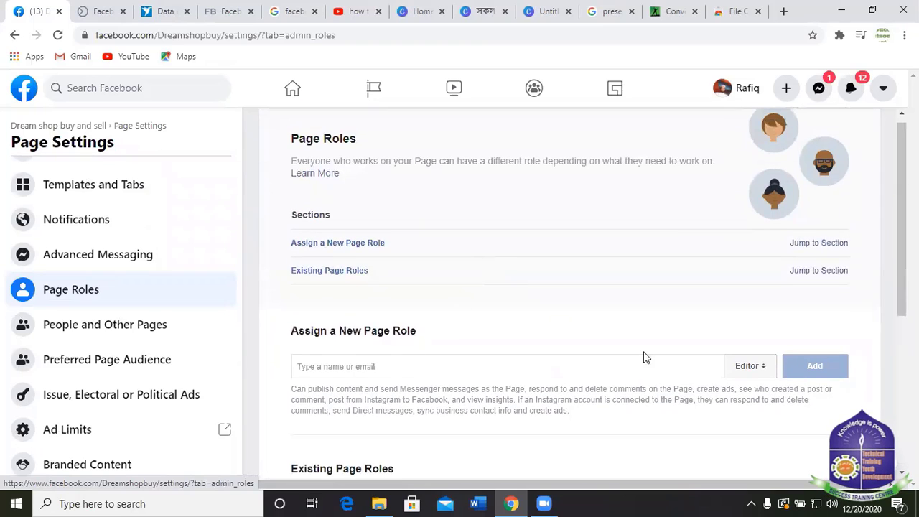
scroll(472, 396, down, 4)
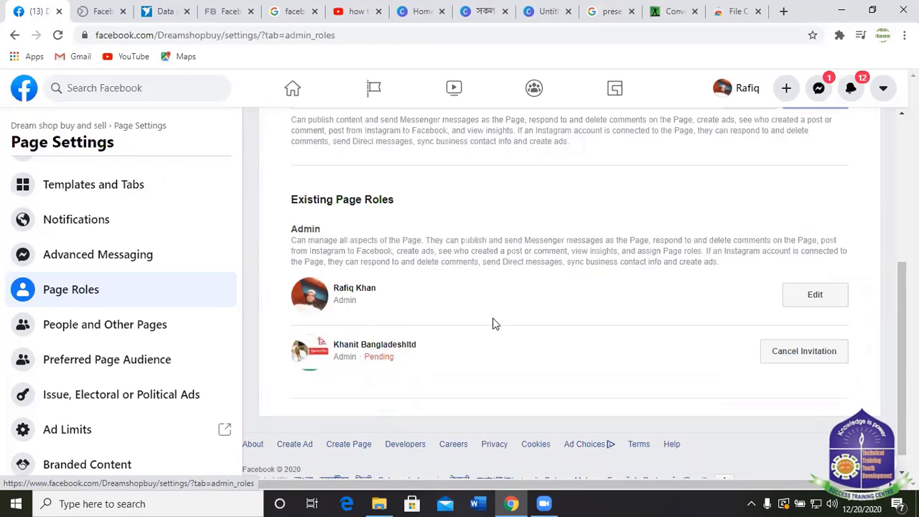
scroll(538, 128, up, 4)
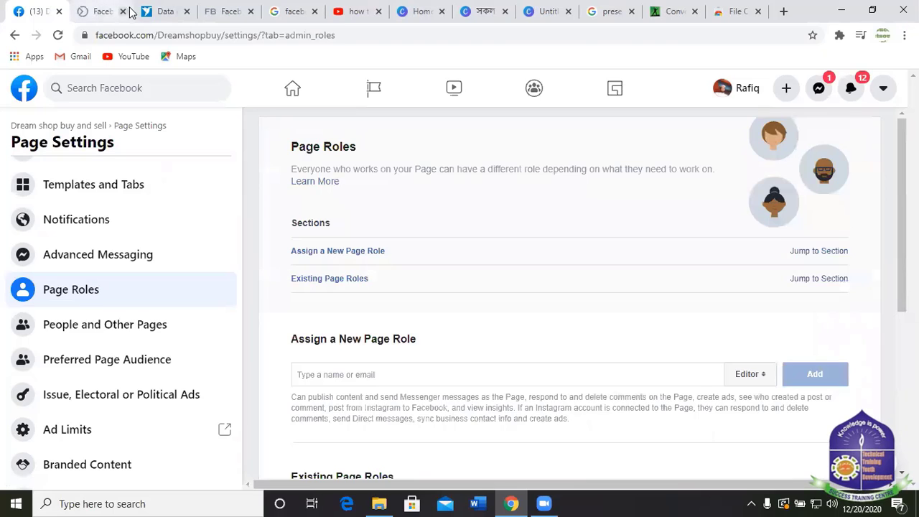
Look through the other browser tabs, the notifications list and Messenger chats.
click(107, 11)
click(174, 12)
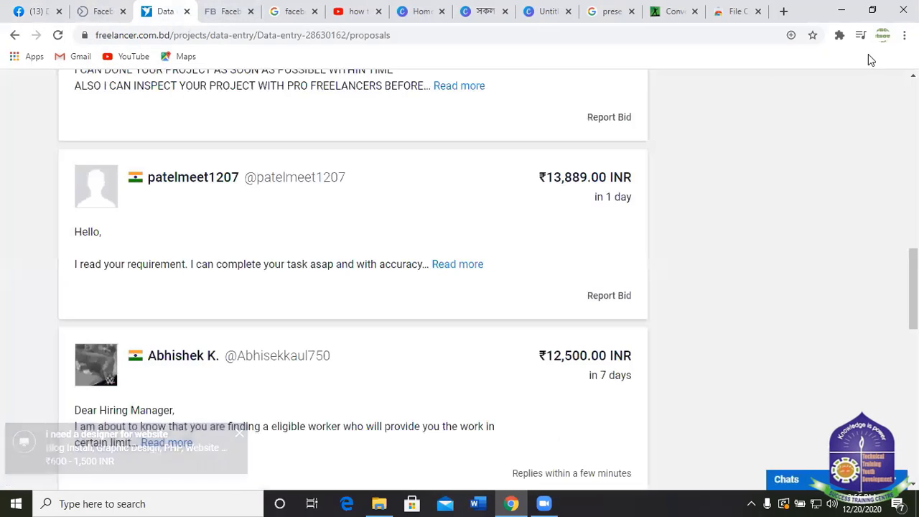
click(32, 10)
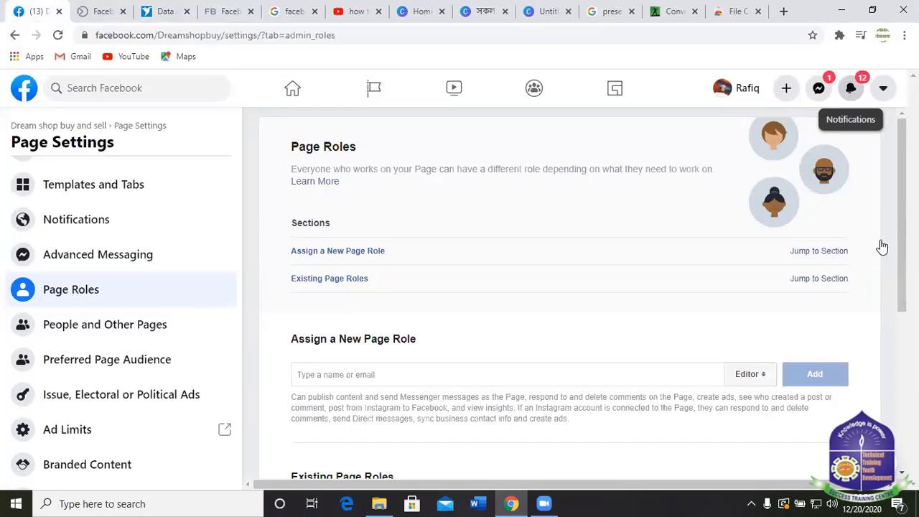
click(850, 88)
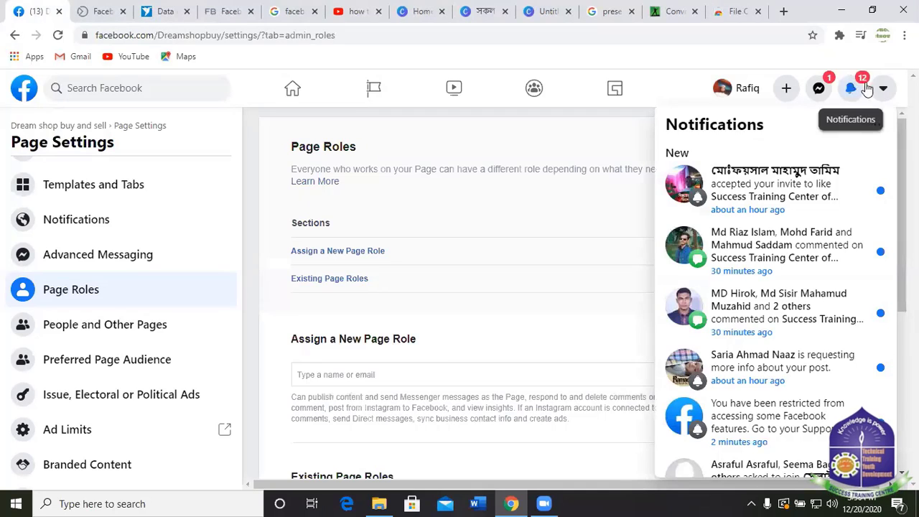
click(881, 89)
click(820, 89)
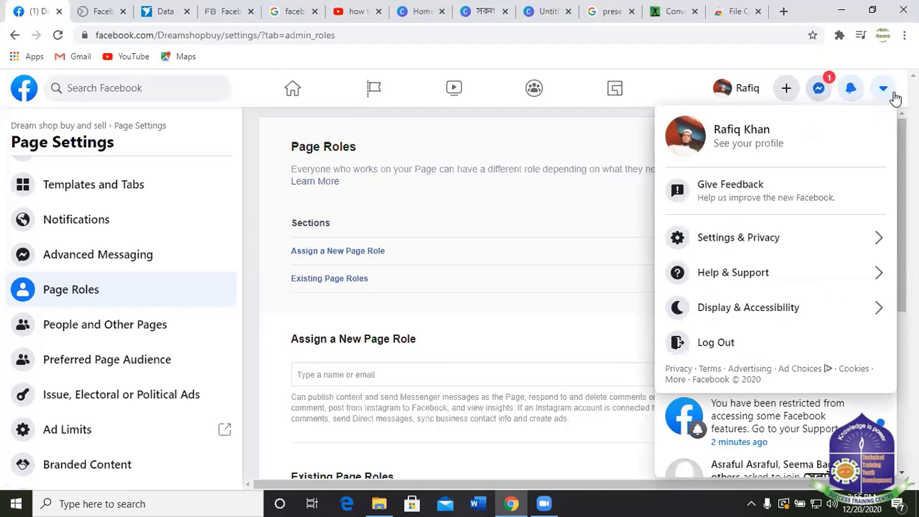
Log out of the account and close the business inbox tab.
click(885, 90)
click(714, 347)
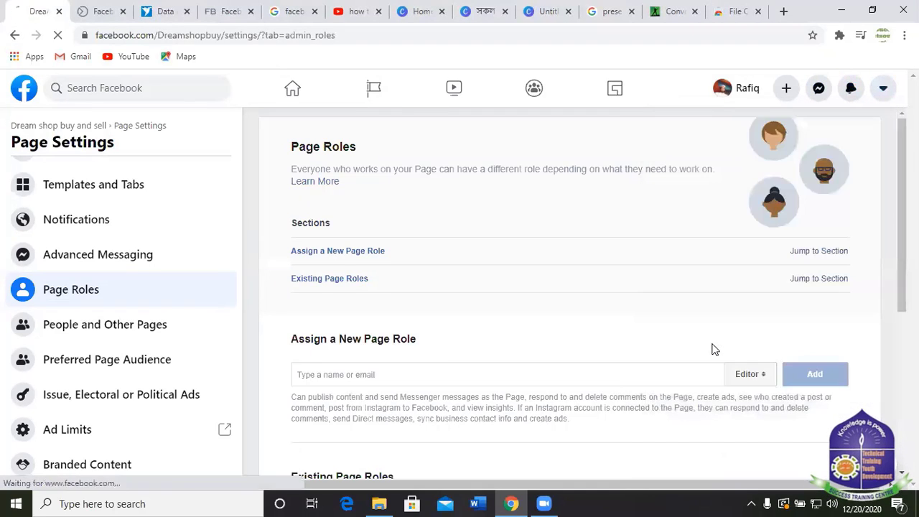
click(86, 13)
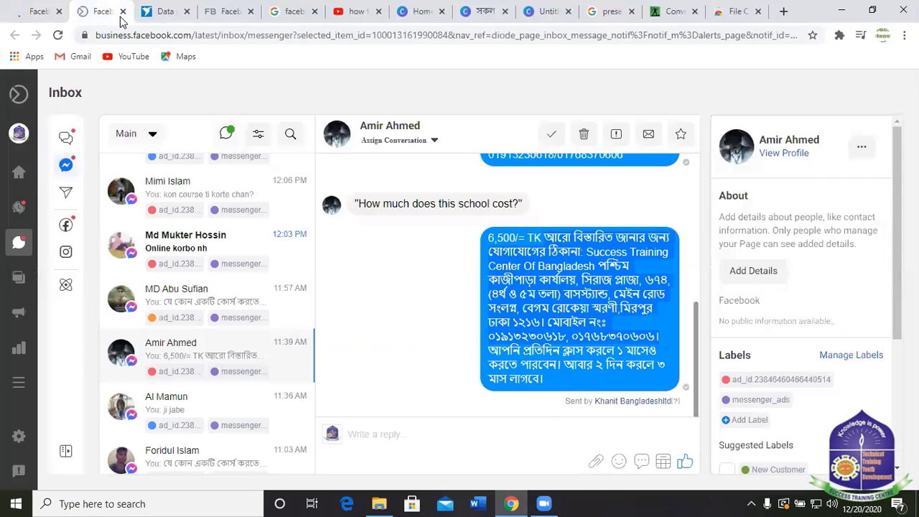
click(122, 12)
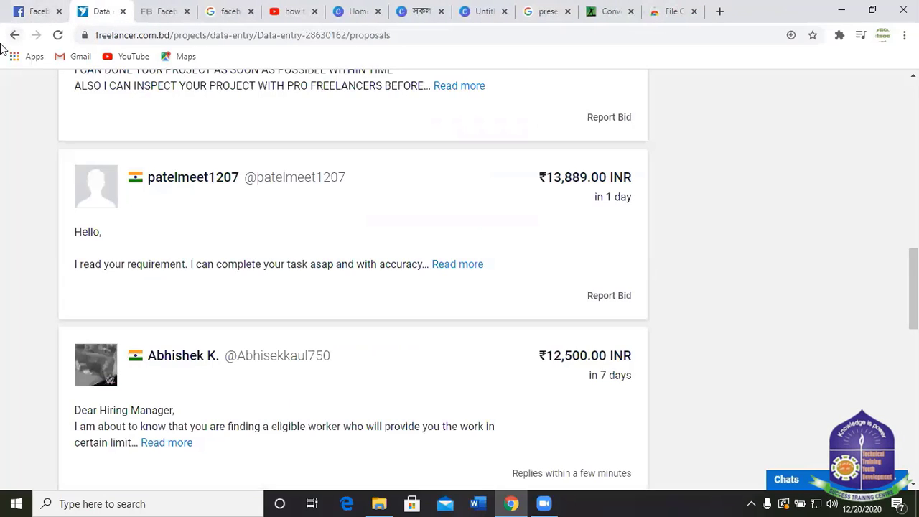
click(41, 13)
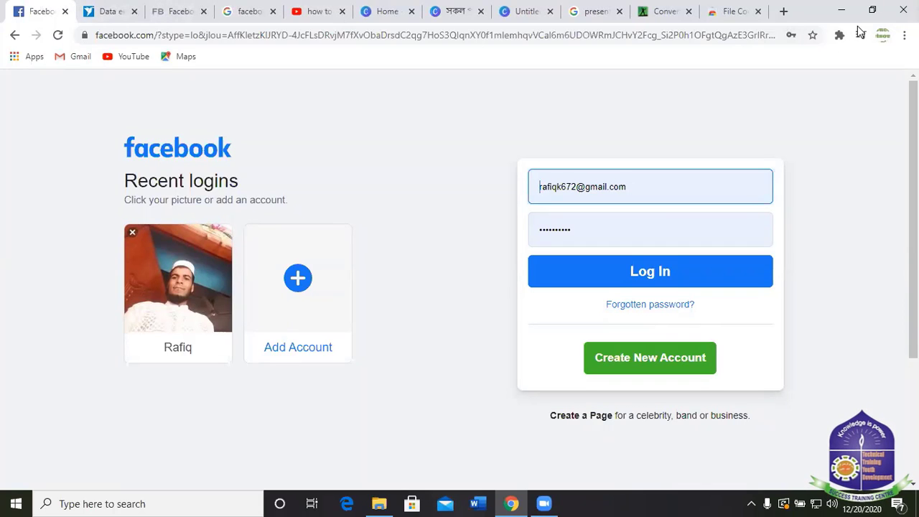
Add another account, replacing the autofilled e-mail with the other account's e-mail address.
click(298, 278)
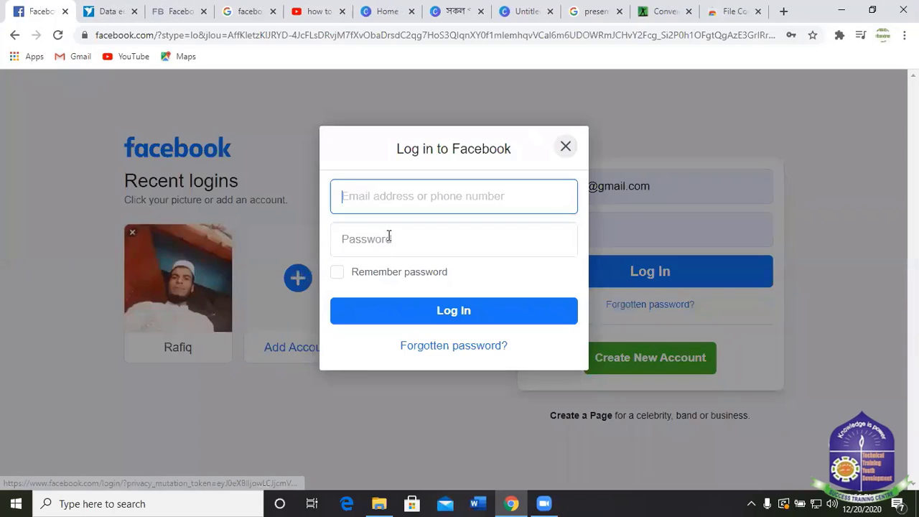
triple_click(428, 205)
key(BackSpace)
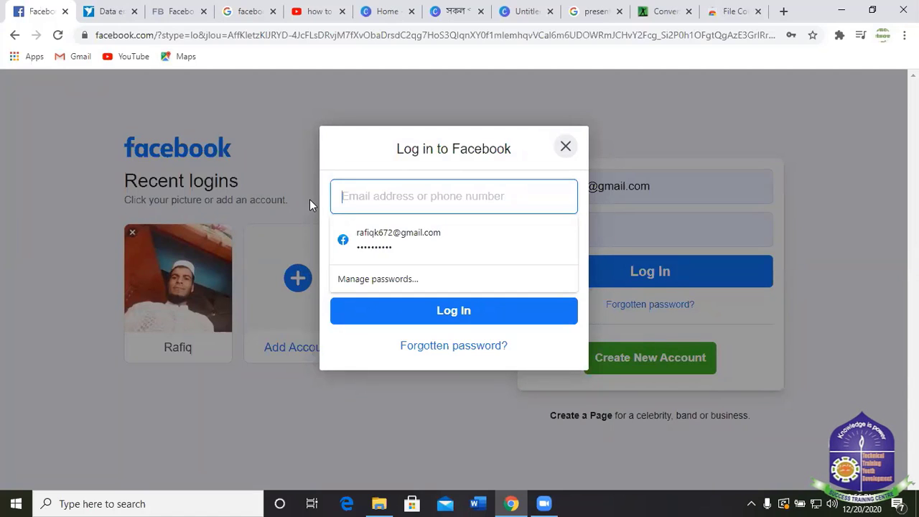
click(751, 503)
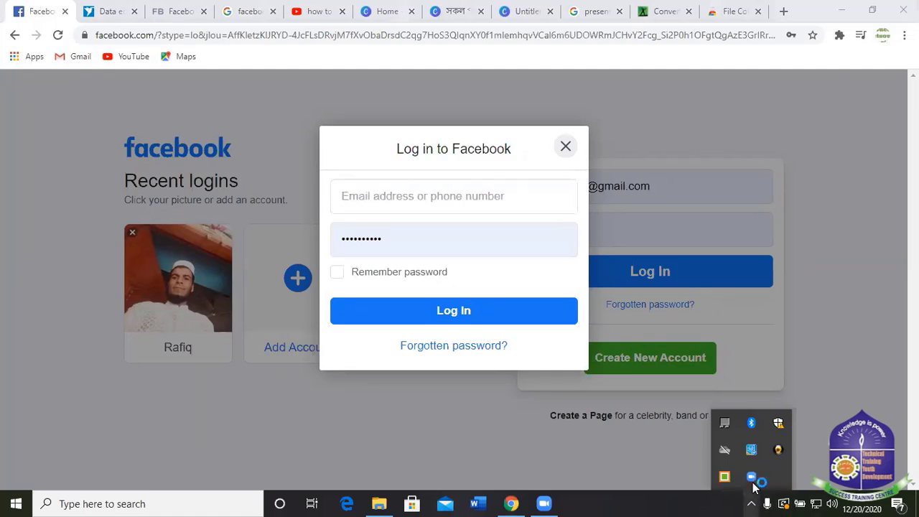
click(422, 197)
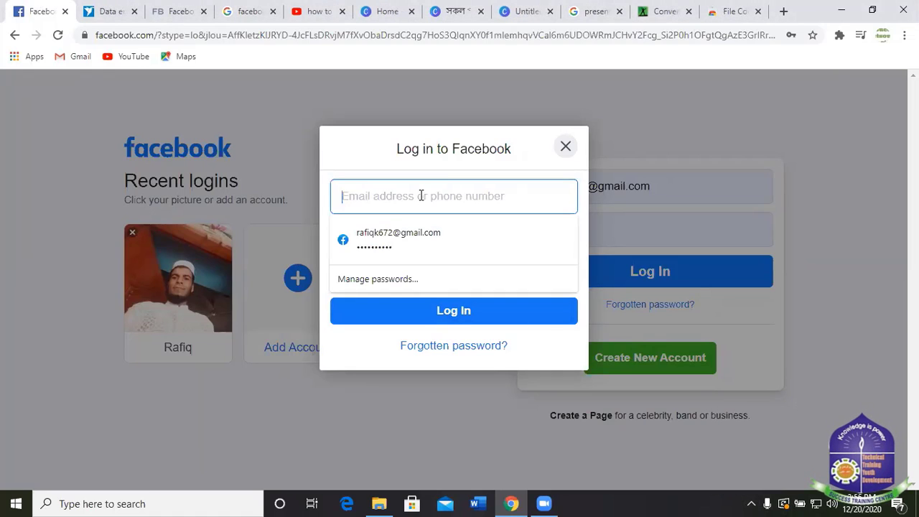
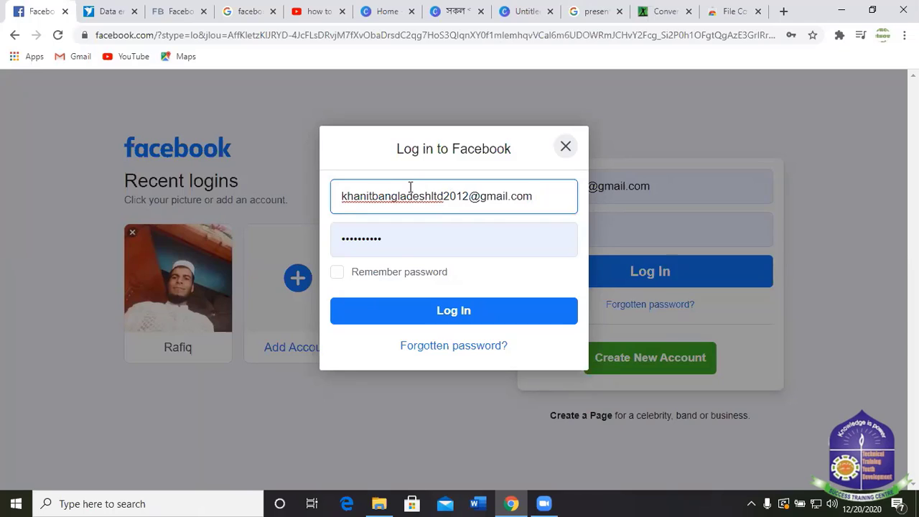
Replace the autofilled password with the second account's password and log in.
click(398, 245)
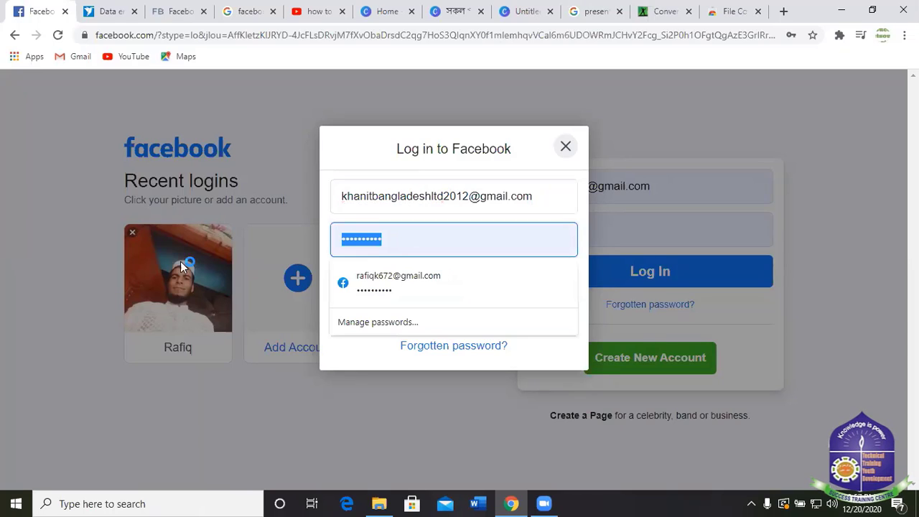
key(BackSpace)
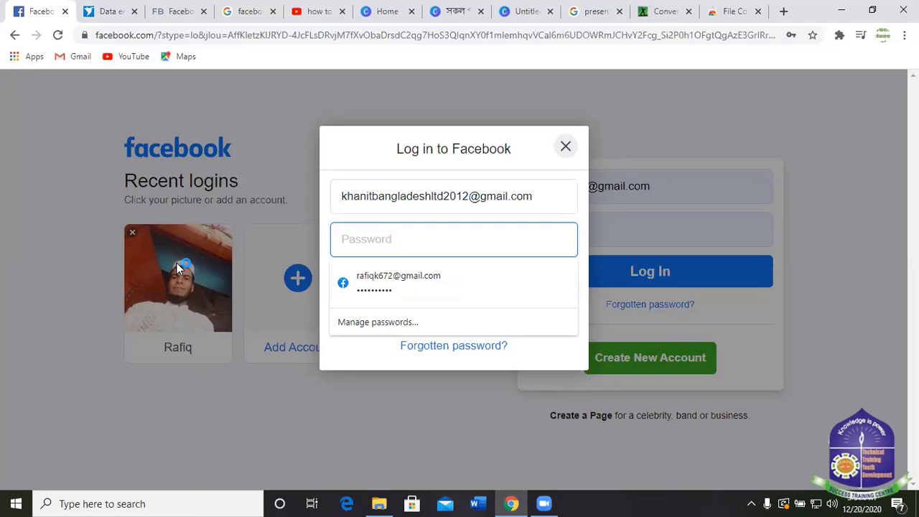
text(•)
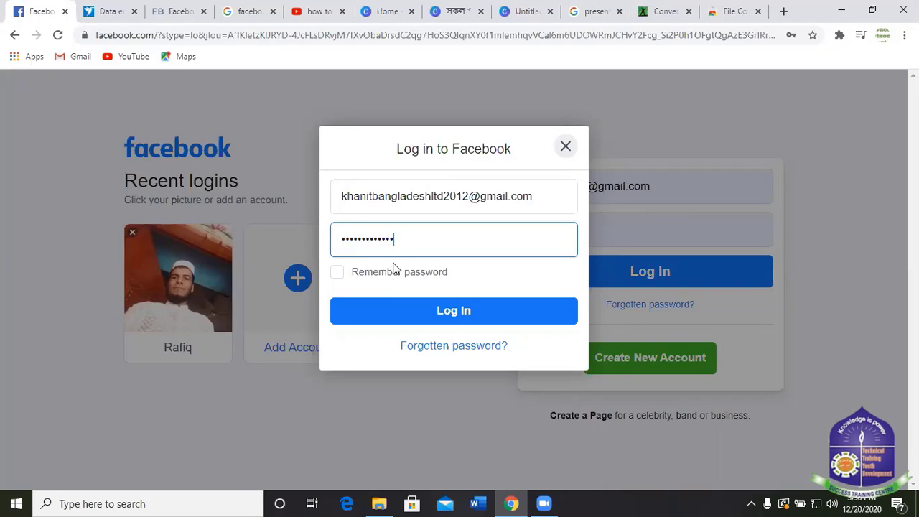
click(450, 313)
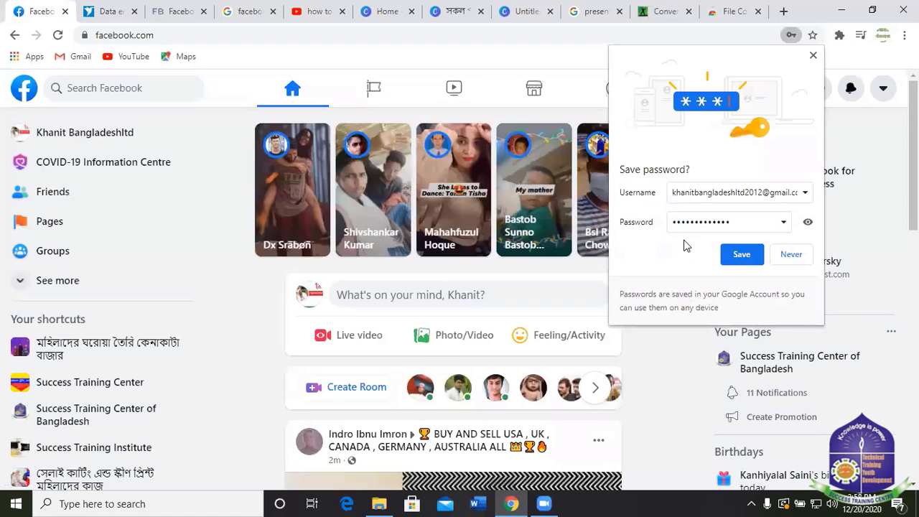
Decline Chrome's offer to save the password and glance at the News Feed.
click(792, 255)
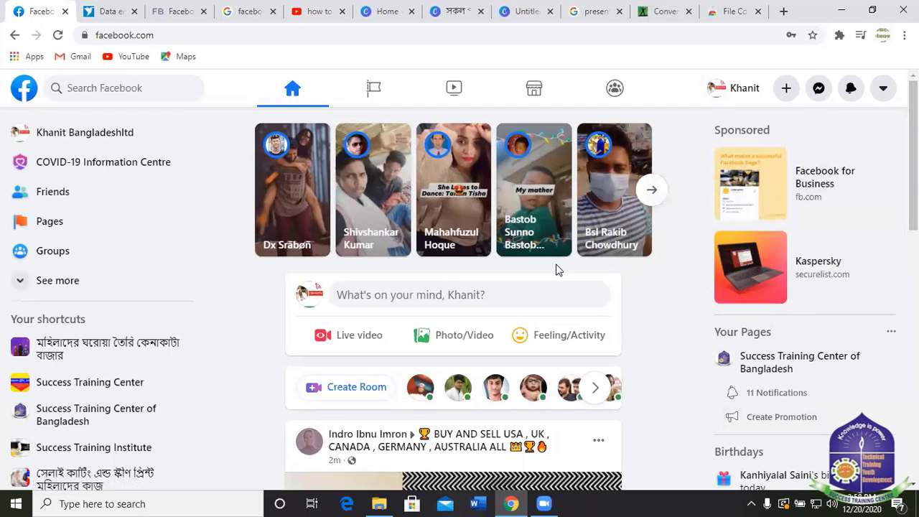
scroll(557, 280, down, 6)
scroll(561, 289, up, 3)
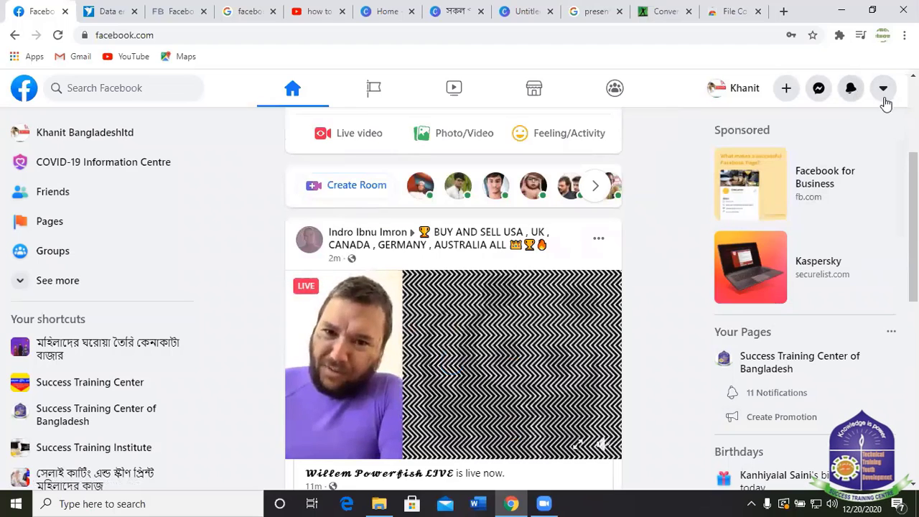
Browse the notifications list of page likes, comments and invitation alerts.
click(852, 88)
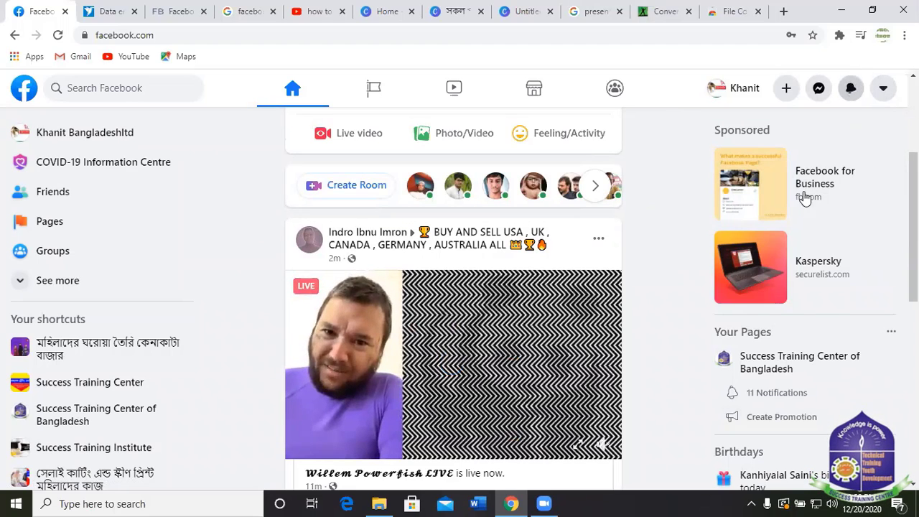
scroll(800, 237, down, 7)
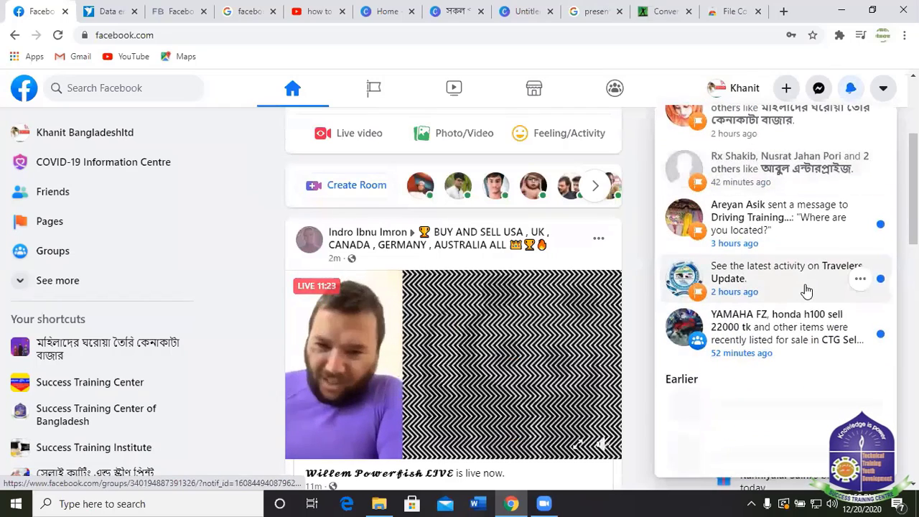
scroll(772, 316, down, 5)
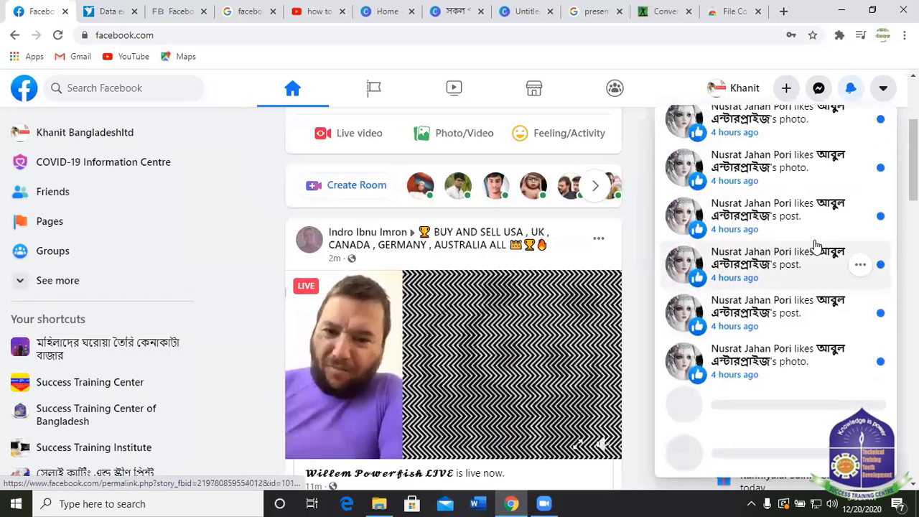
scroll(778, 250, down, 1)
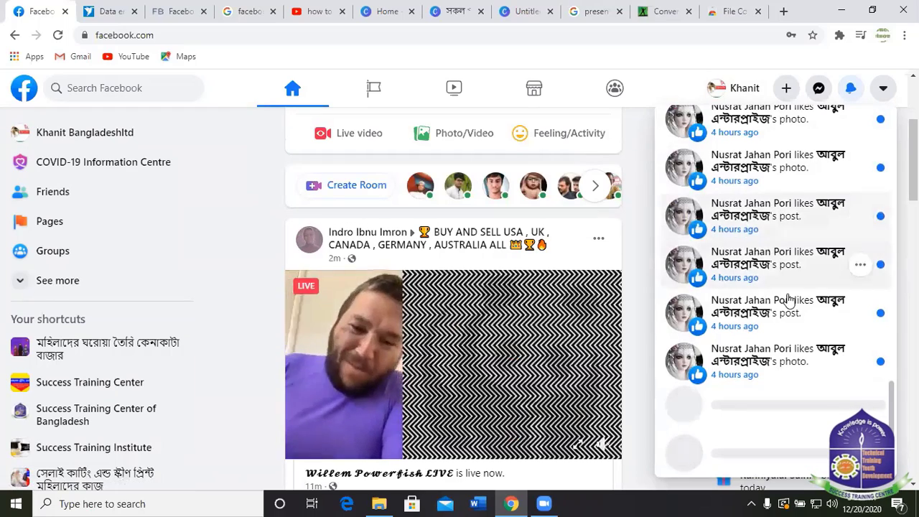
scroll(773, 323, down, 1)
scroll(772, 324, down, 3)
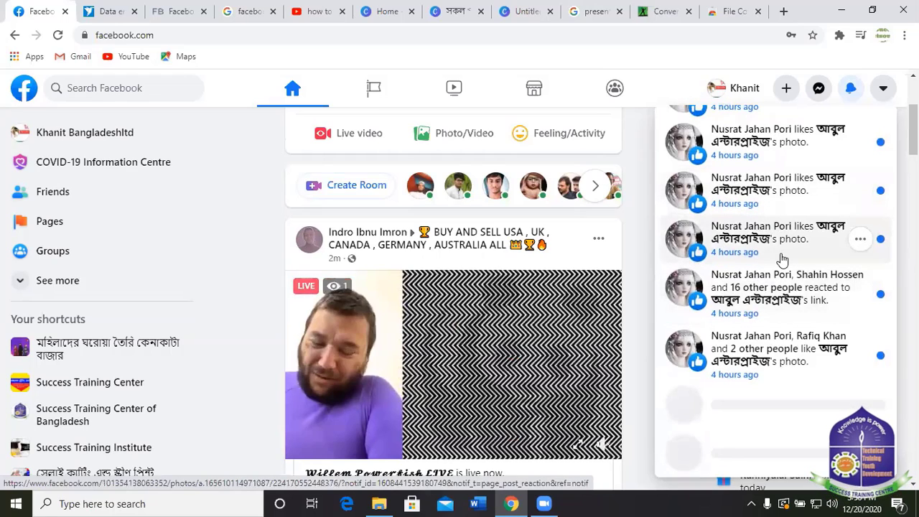
scroll(787, 261, down, 4)
scroll(781, 215, down, 3)
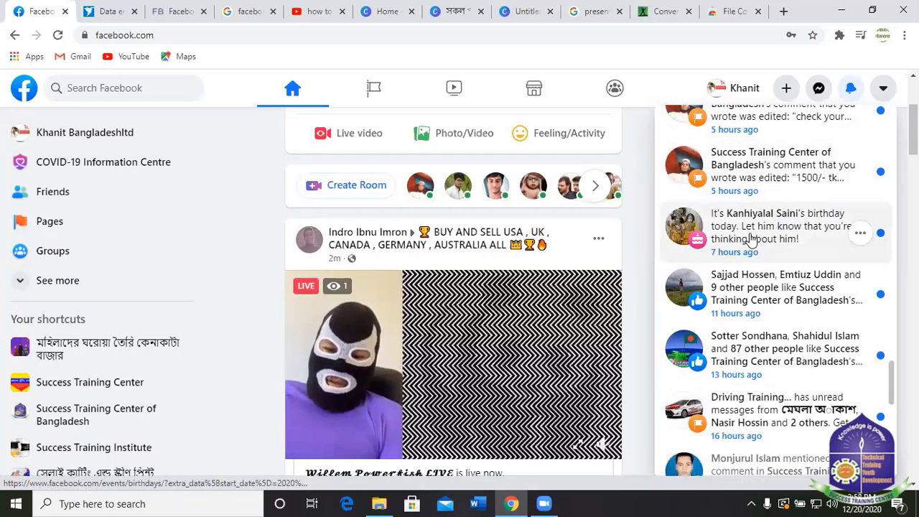
scroll(787, 219, down, 4)
scroll(791, 226, down, 4)
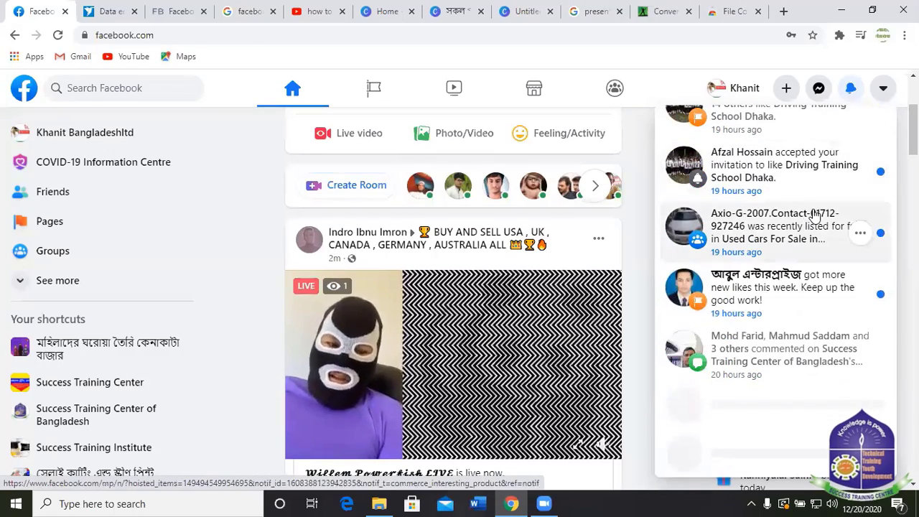
scroll(785, 199, up, 3)
scroll(783, 200, down, 3)
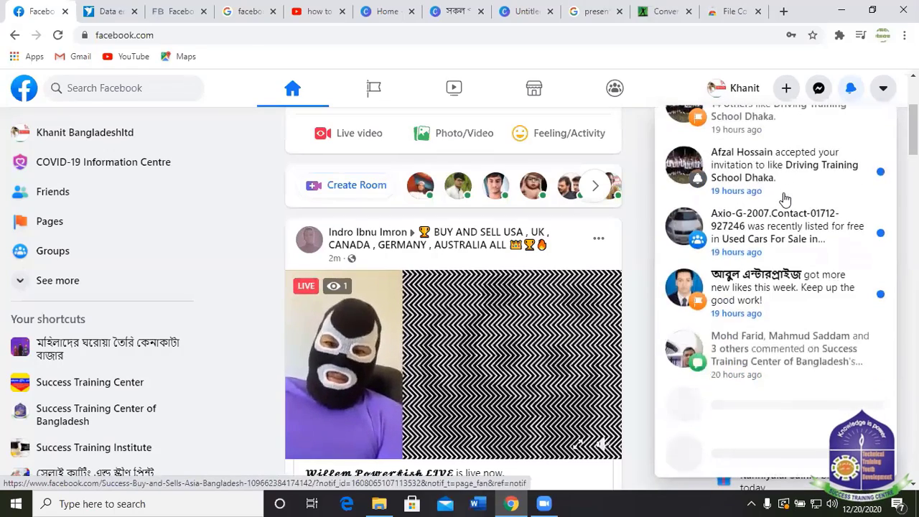
scroll(786, 204, down, 5)
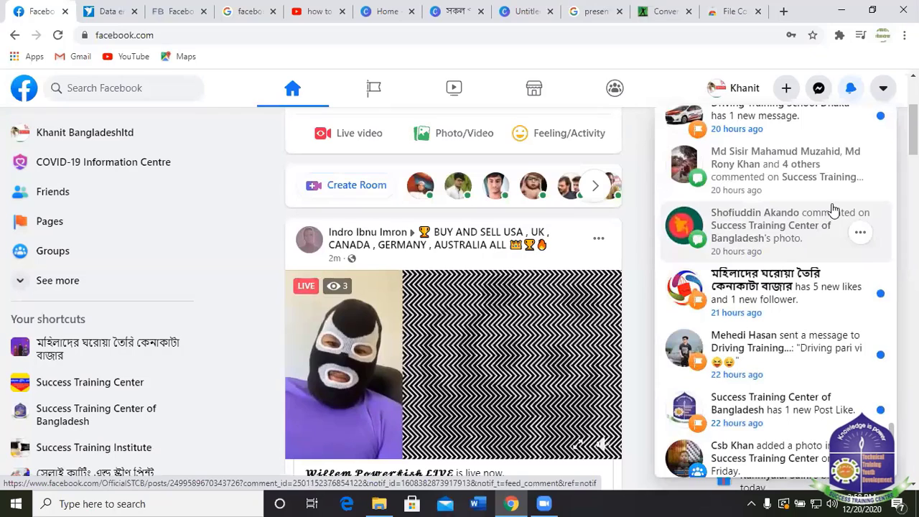
scroll(823, 224, down, 3)
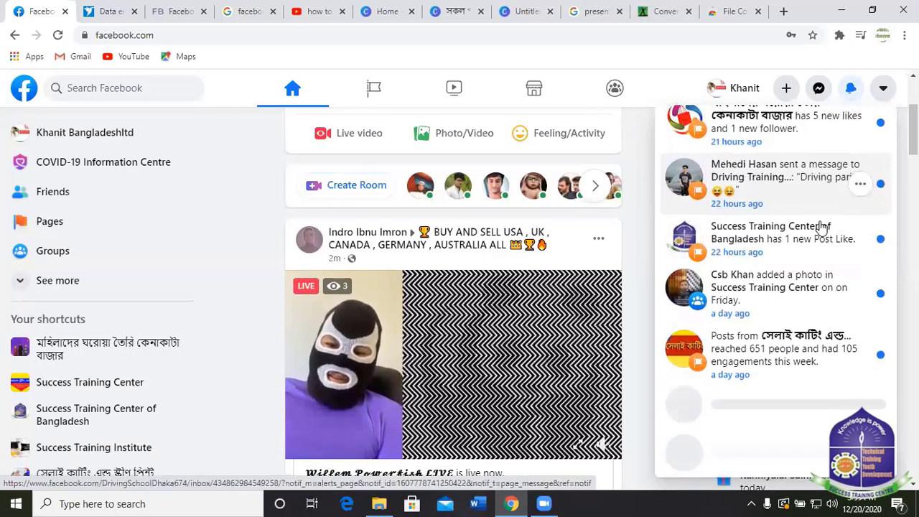
scroll(803, 247, down, 4)
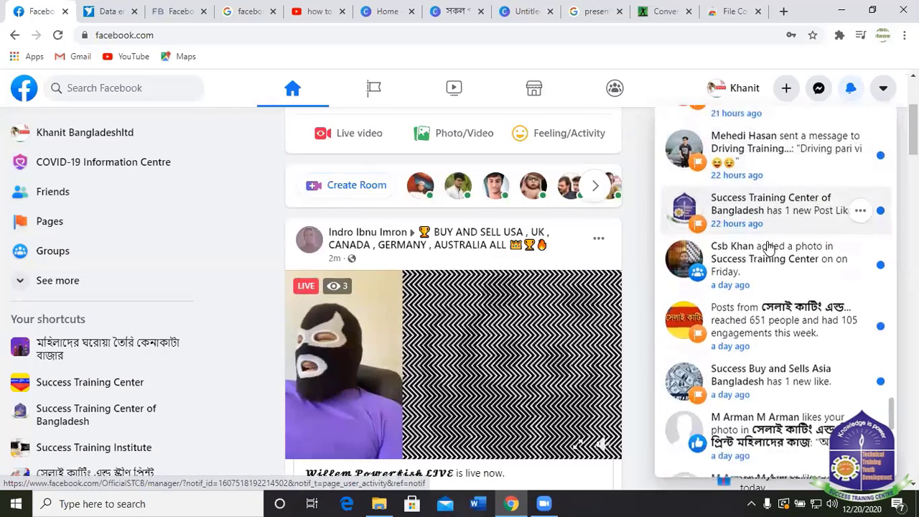
scroll(803, 248, down, 4)
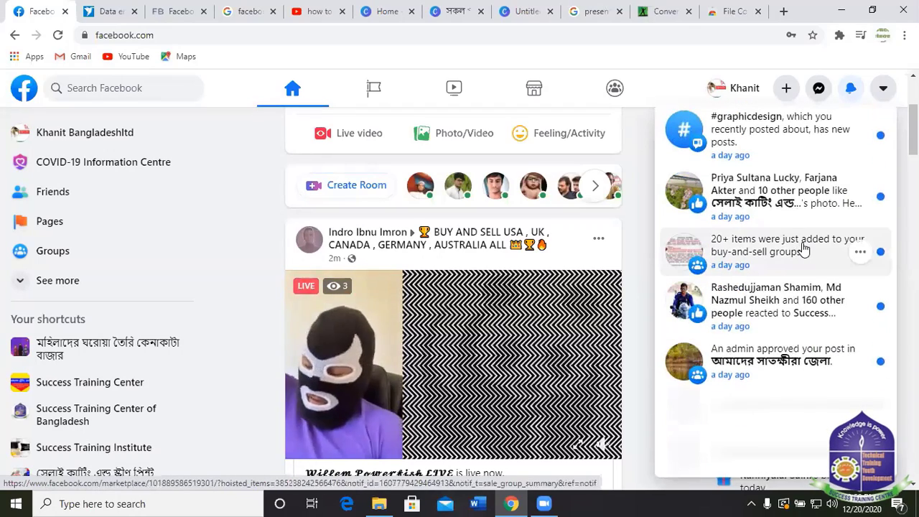
scroll(803, 248, down, 6)
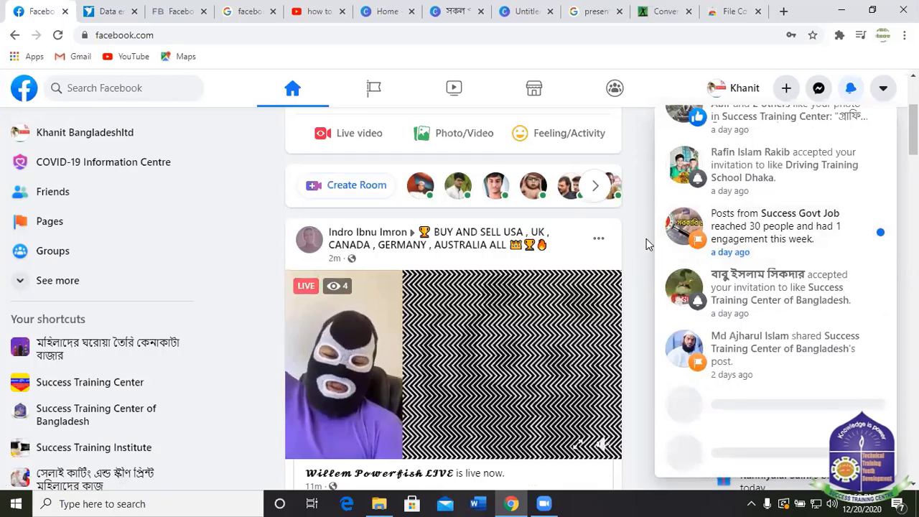
Go to Pages and scroll through the account's 14 managed Pages.
click(374, 87)
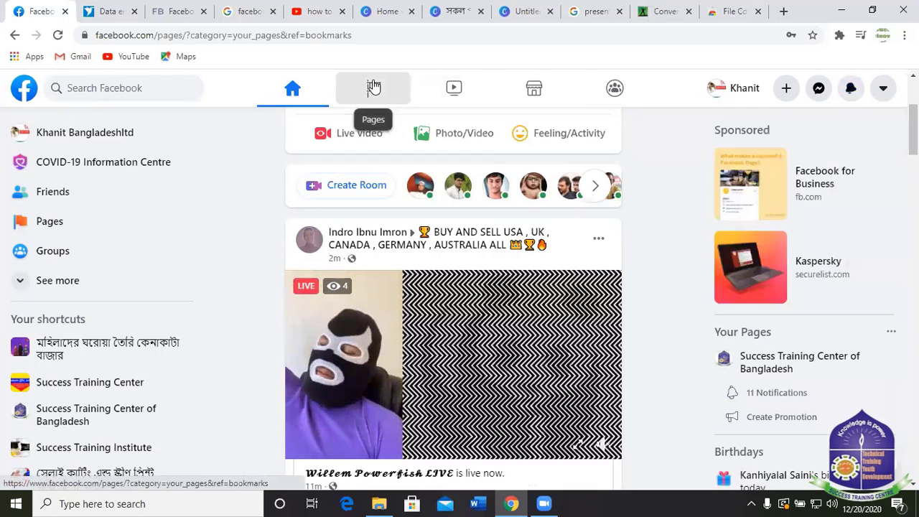
scroll(505, 281, down, 5)
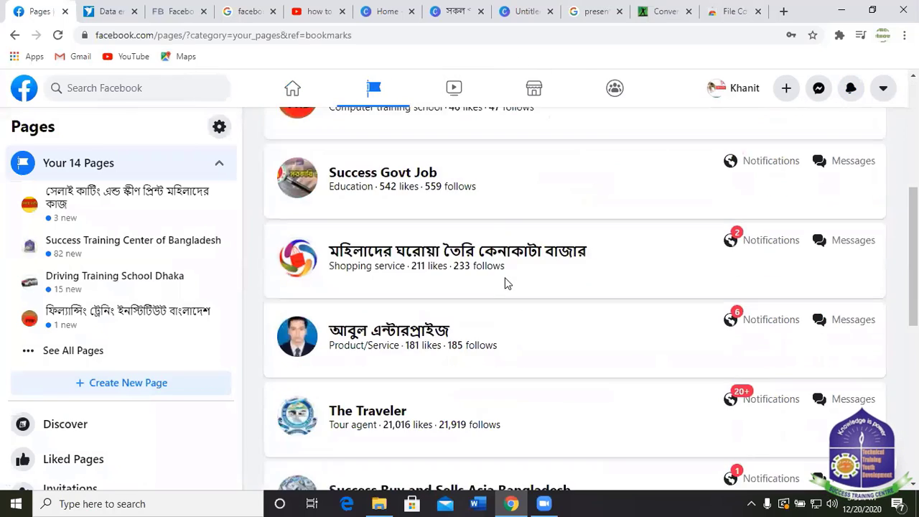
scroll(501, 277, up, 4)
scroll(402, 287, down, 6)
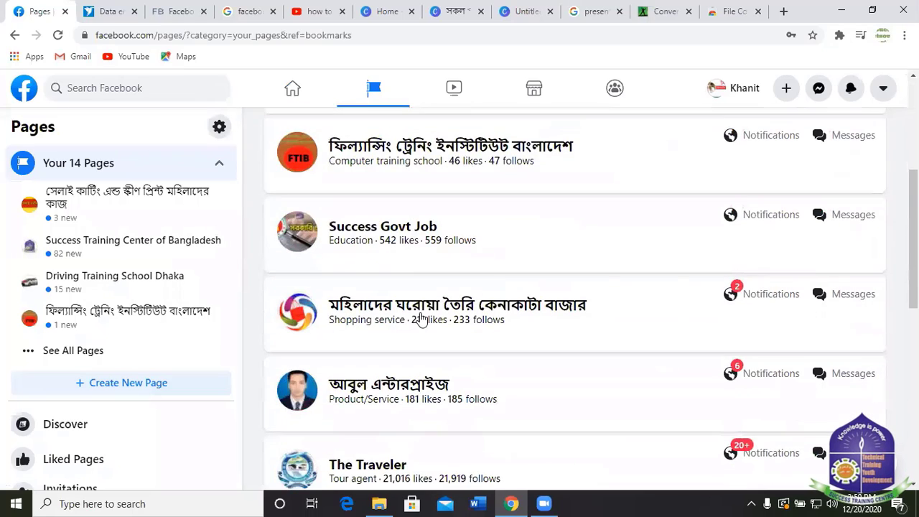
scroll(445, 276, down, 3)
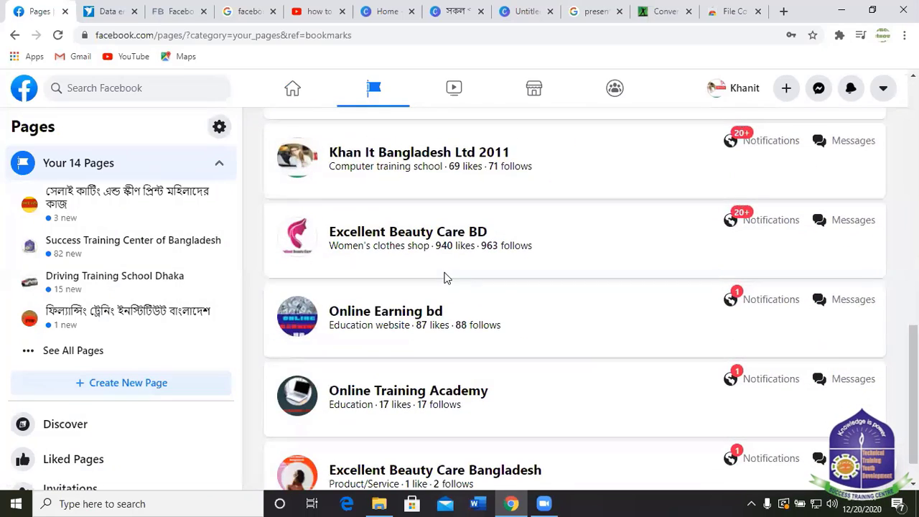
scroll(447, 279, down, 1)
scroll(451, 319, up, 10)
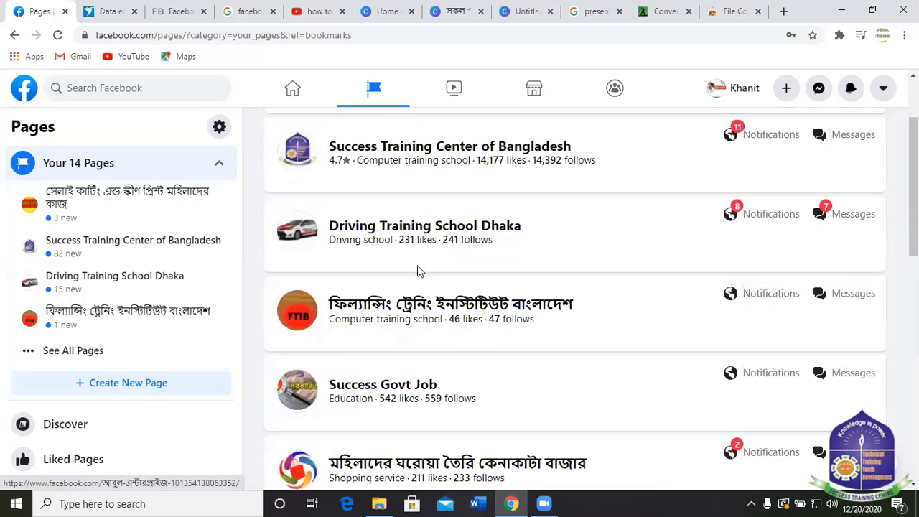
scroll(43, 320, down, 1)
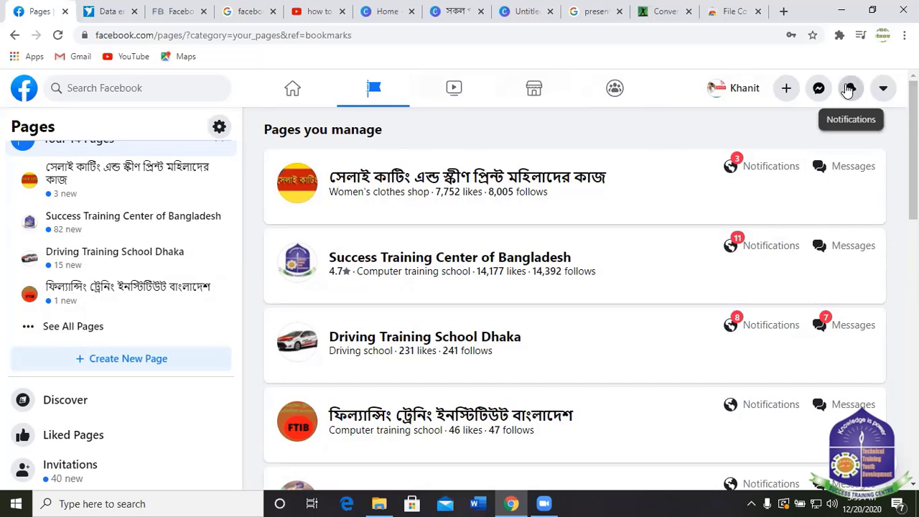
click(850, 88)
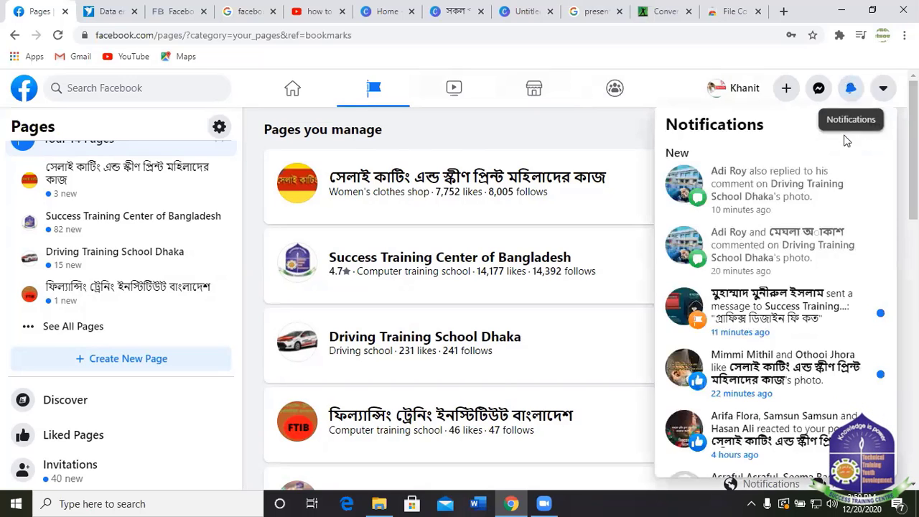
scroll(815, 316, down, 3)
scroll(815, 316, down, 15)
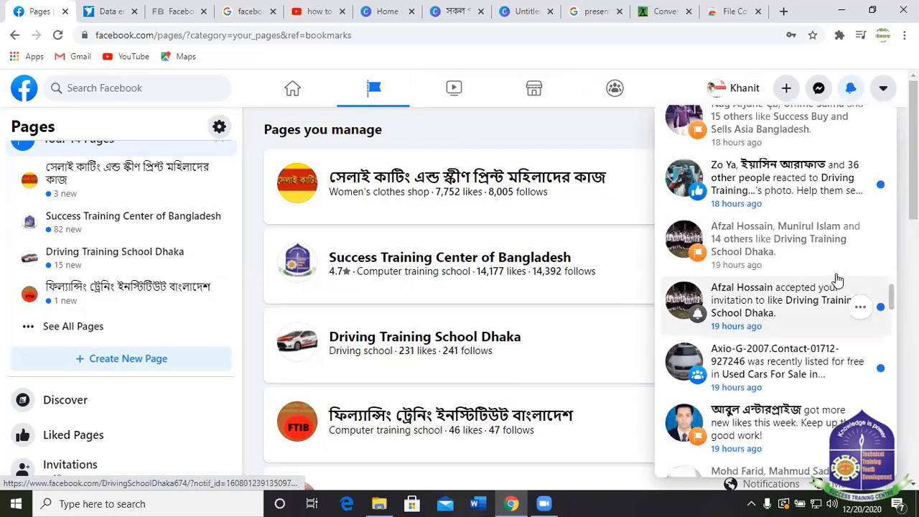
scroll(815, 260, down, 10)
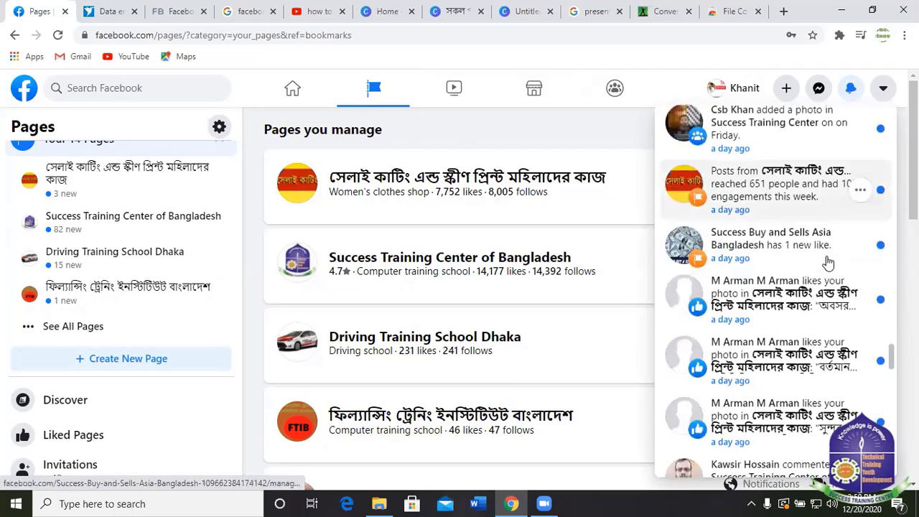
scroll(812, 216, down, 2)
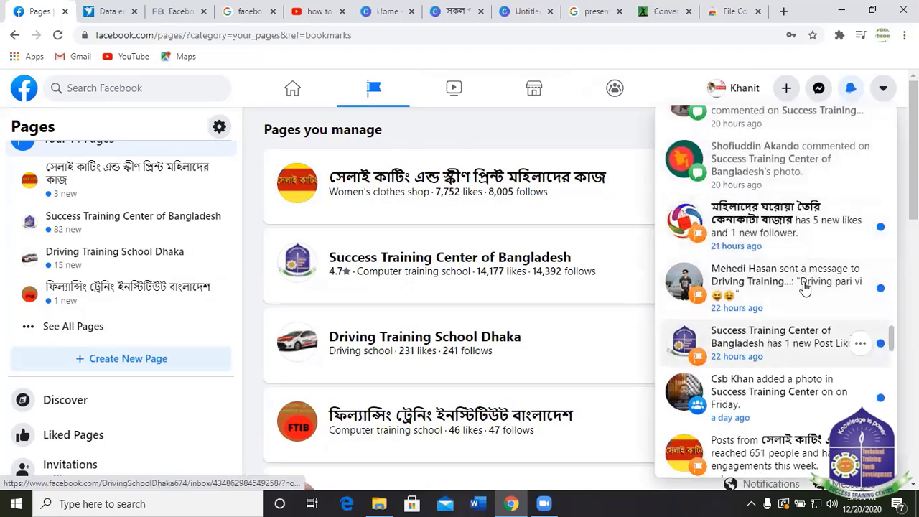
scroll(780, 359, down, 2)
scroll(779, 385, down, 5)
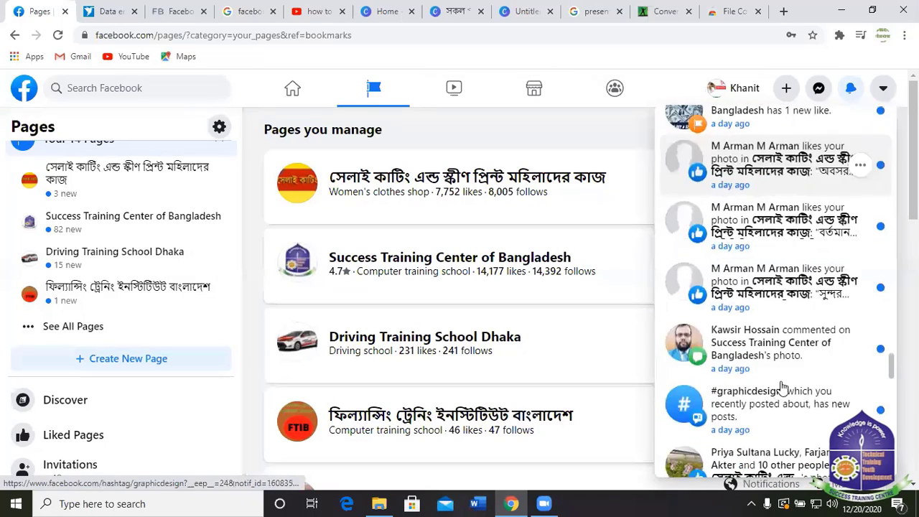
scroll(785, 386, down, 6)
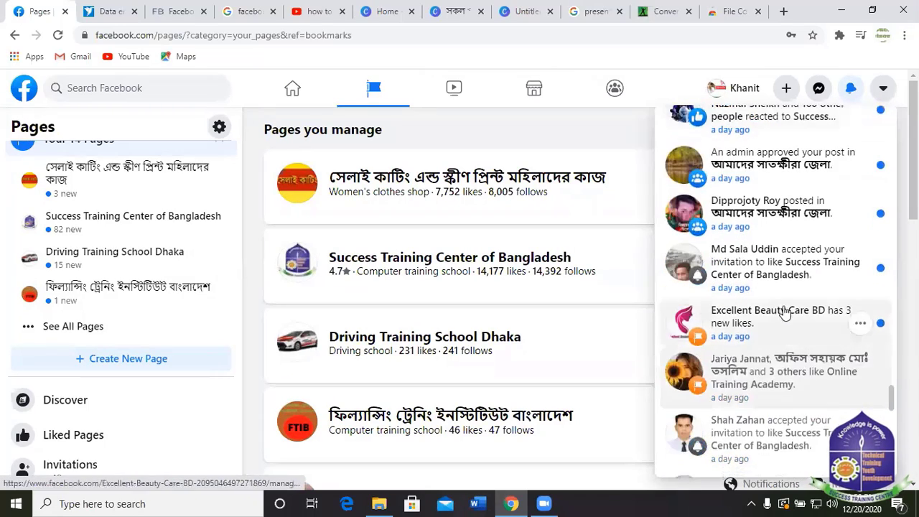
scroll(812, 291, down, 8)
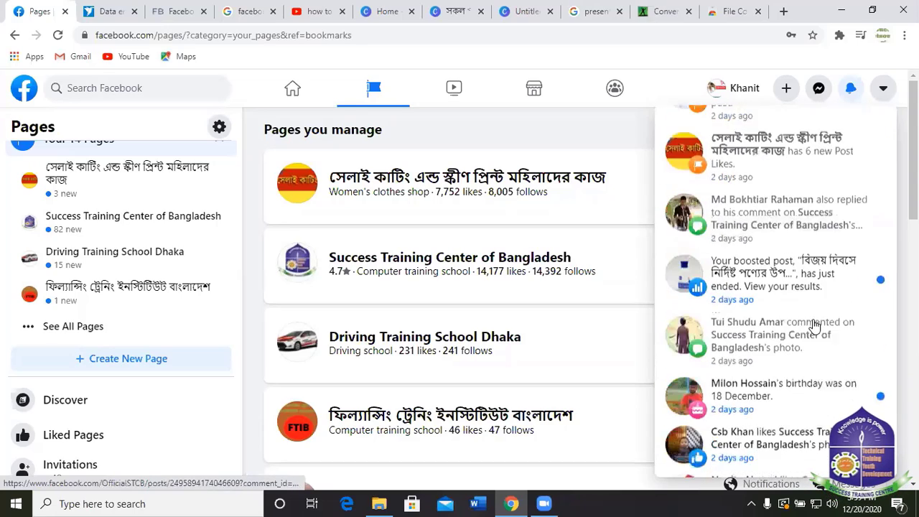
scroll(815, 334, up, 1)
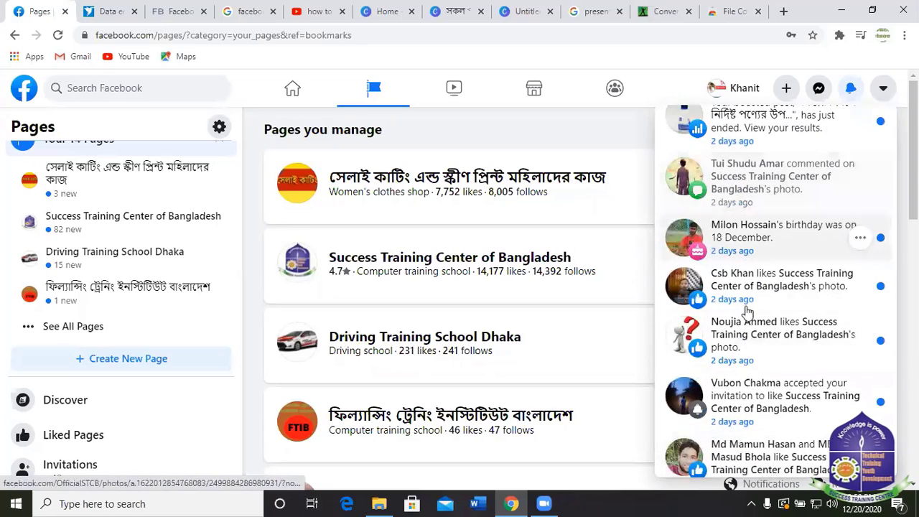
scroll(783, 327, down, 1)
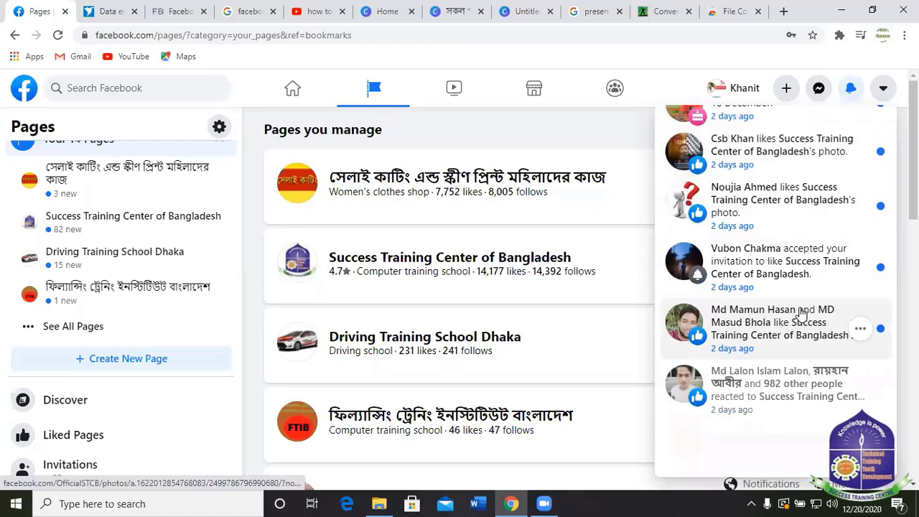
scroll(802, 309, down, 3)
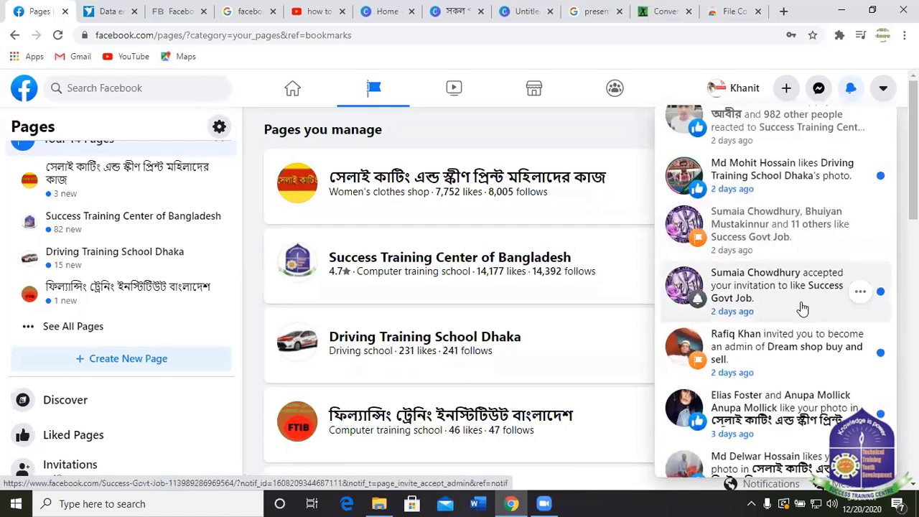
scroll(802, 309, down, 4)
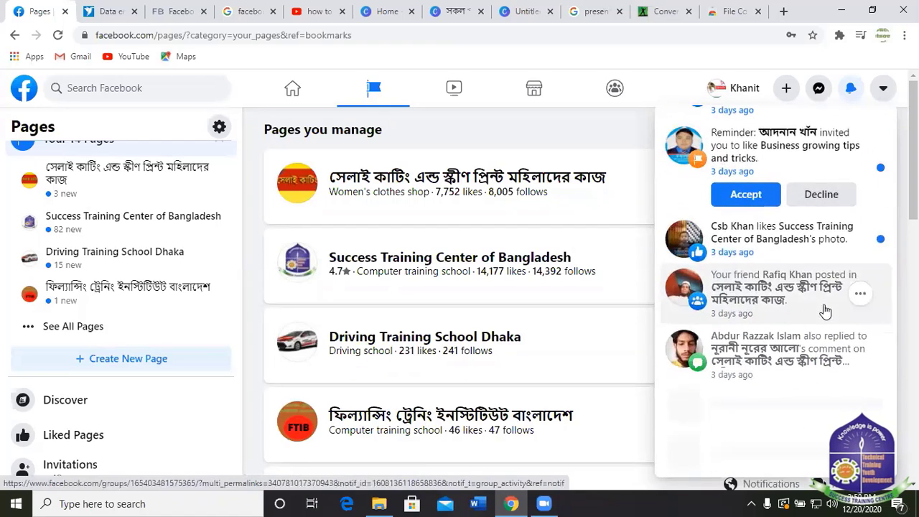
scroll(817, 347, up, 2)
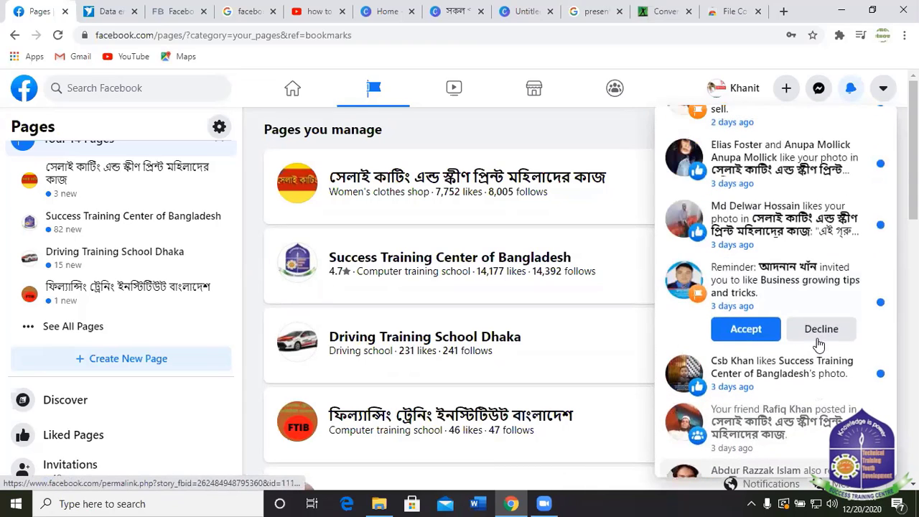
Open the Business growing tips and tricks invitation and review the pending page invitations.
click(802, 282)
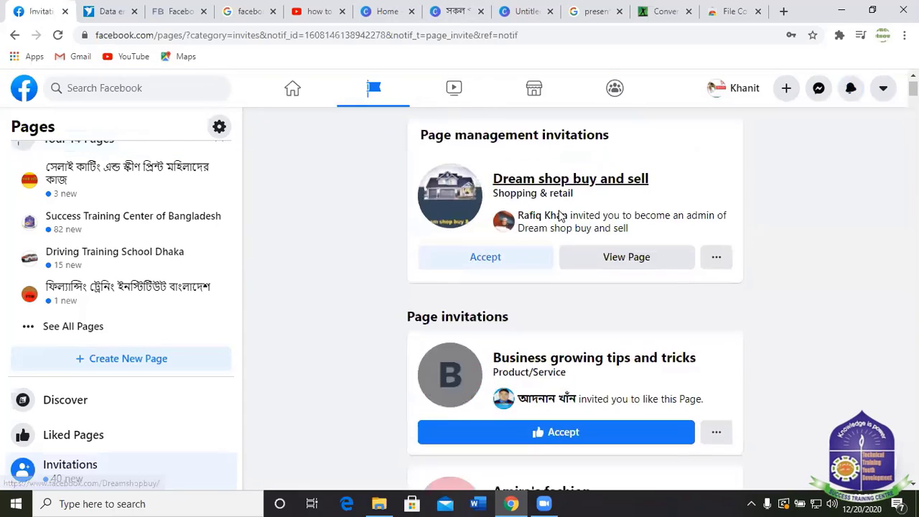
scroll(562, 222, down, 1)
scroll(622, 281, up, 1)
scroll(621, 242, down, 1)
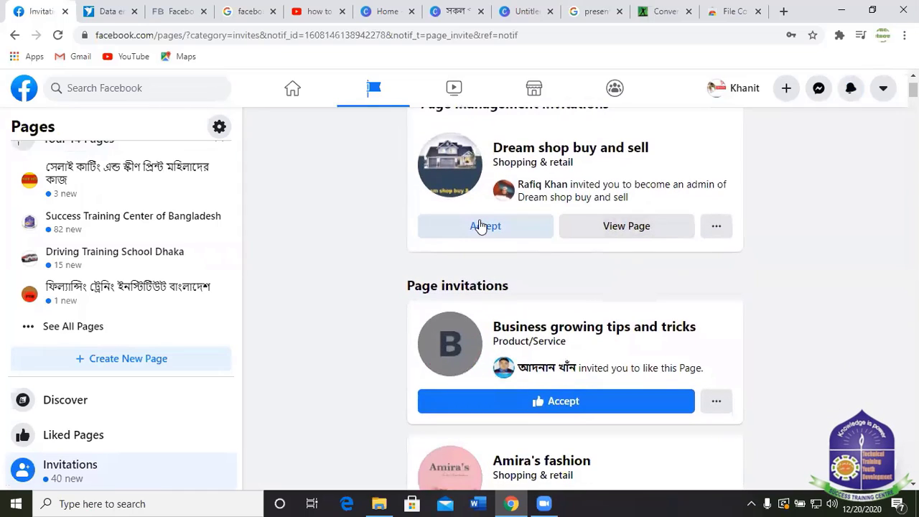
Accept the Dream shop buy and sell admin invitation, view the Page, and return to managed pages.
click(548, 226)
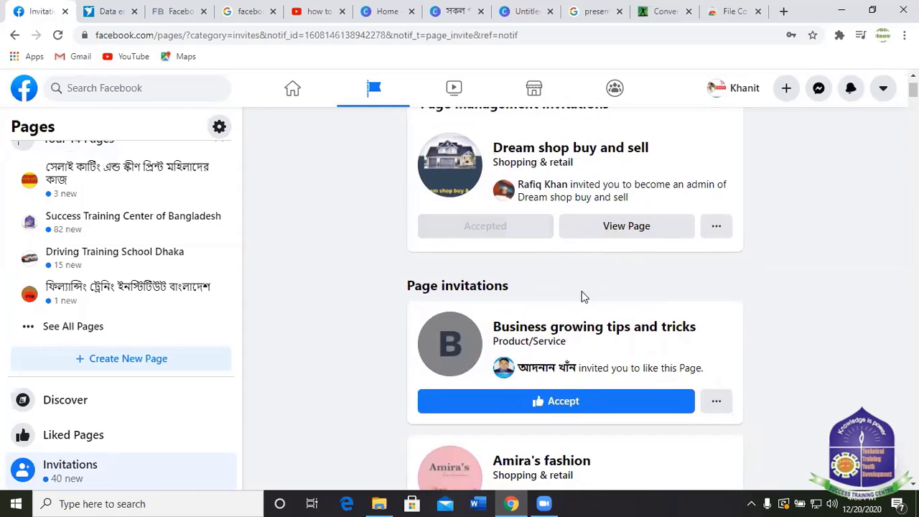
scroll(615, 298, down, 3)
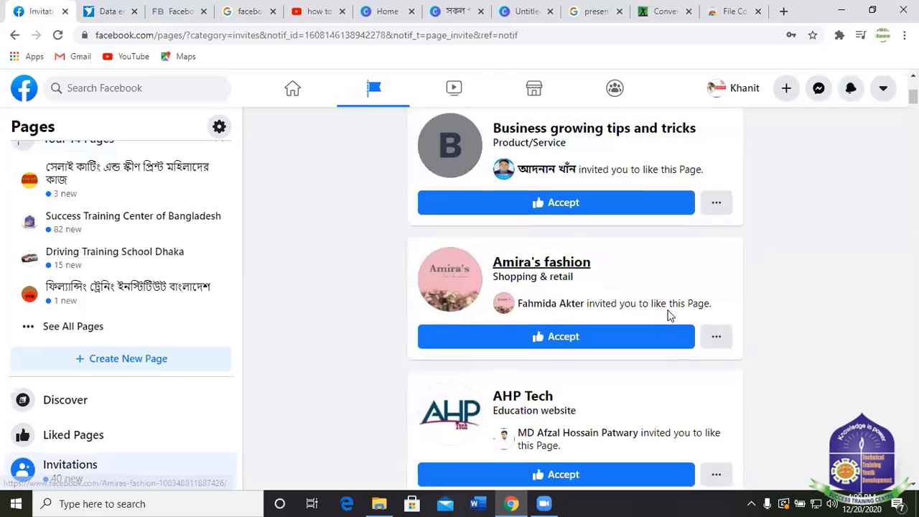
scroll(629, 324, down, 4)
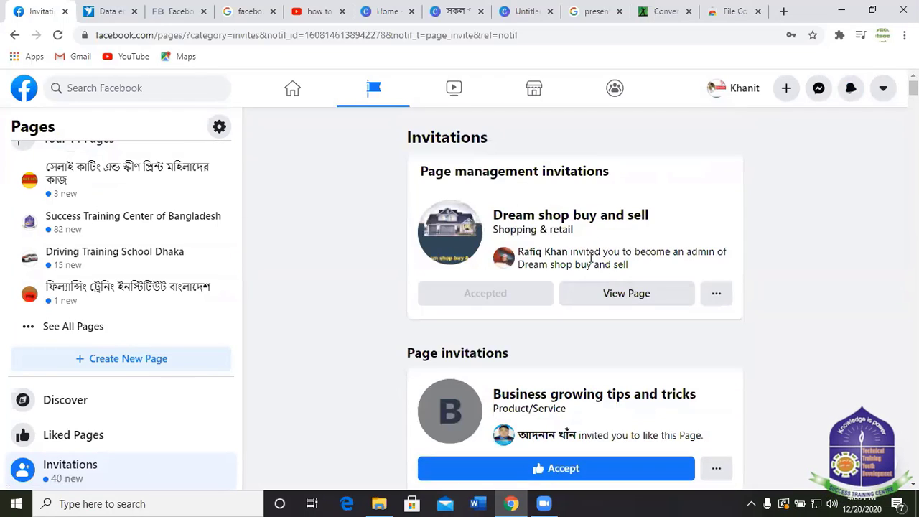
click(550, 215)
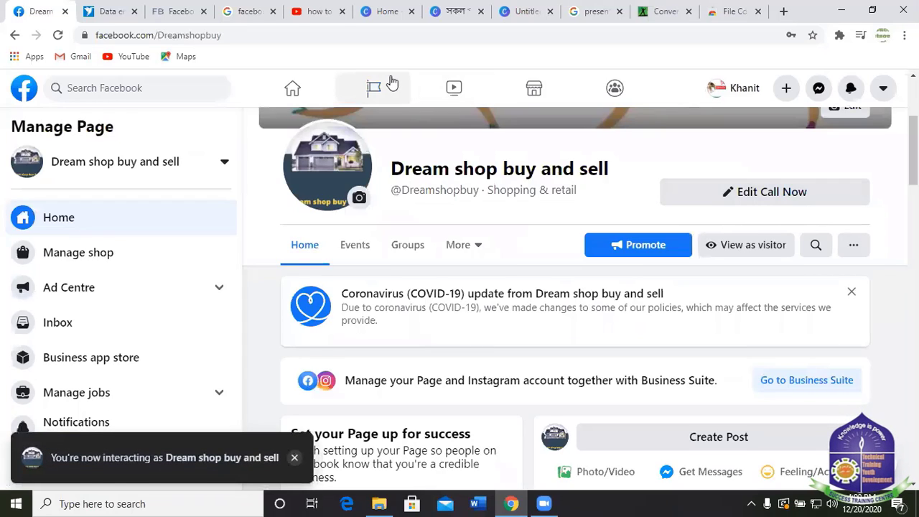
click(390, 85)
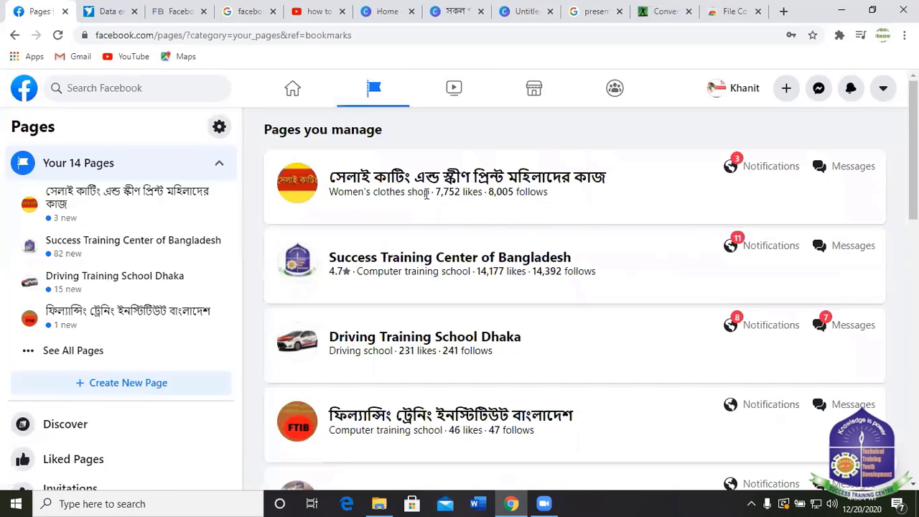
Reload the Pages list and scroll to find Dream shop buy and sell among 15 pages.
scroll(460, 303, down, 1)
scroll(460, 303, down, 10)
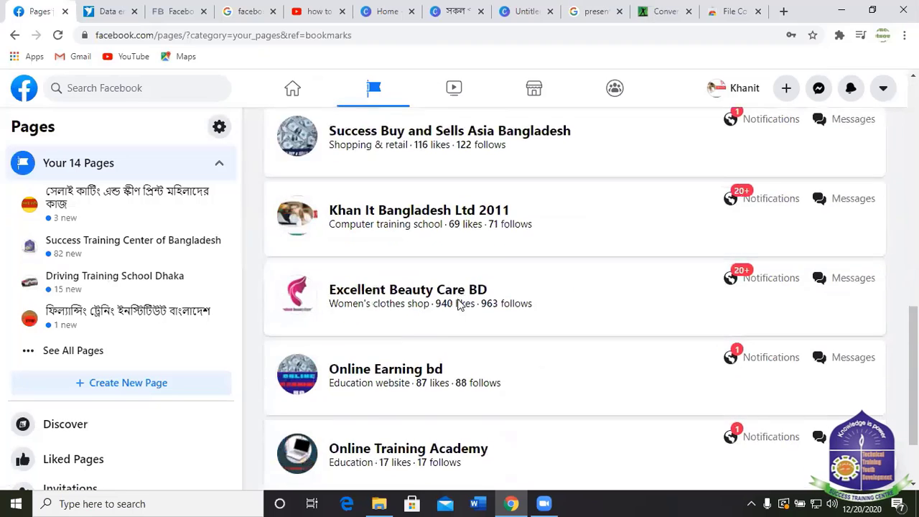
scroll(428, 378, up, 7)
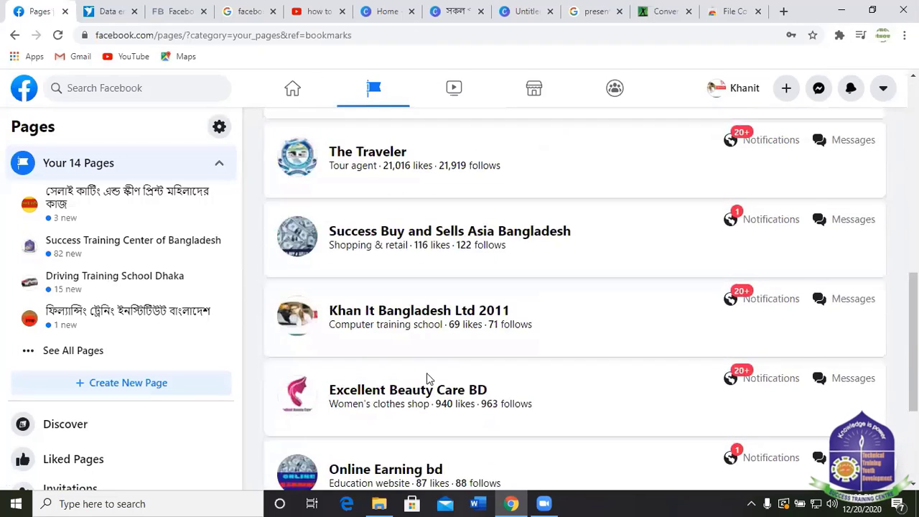
scroll(393, 215, up, 3)
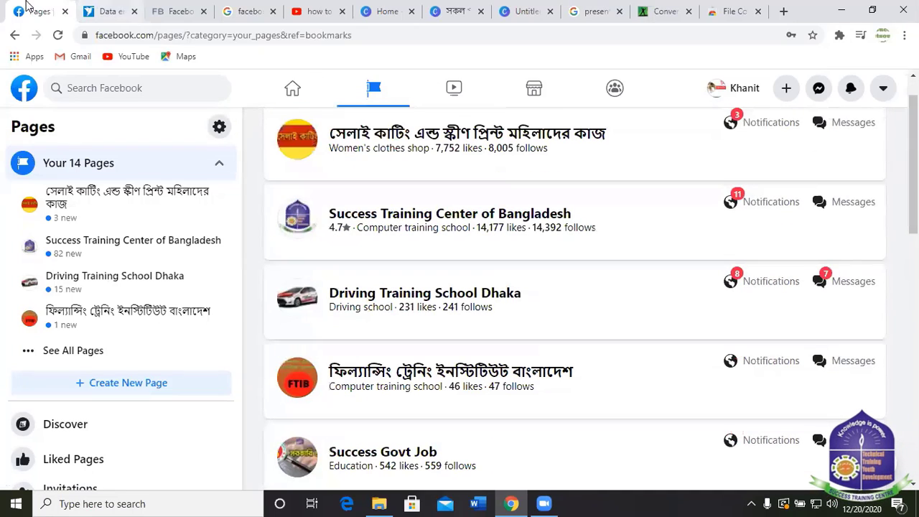
click(58, 35)
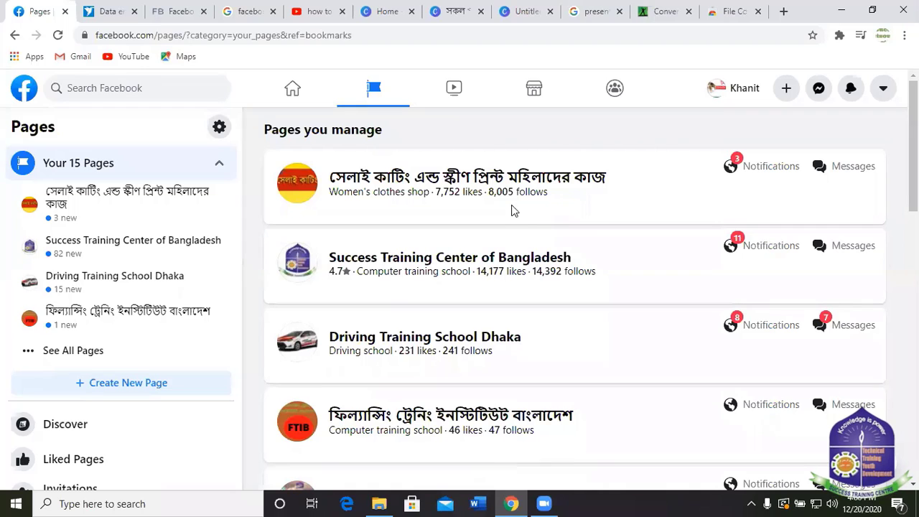
scroll(499, 240, down, 3)
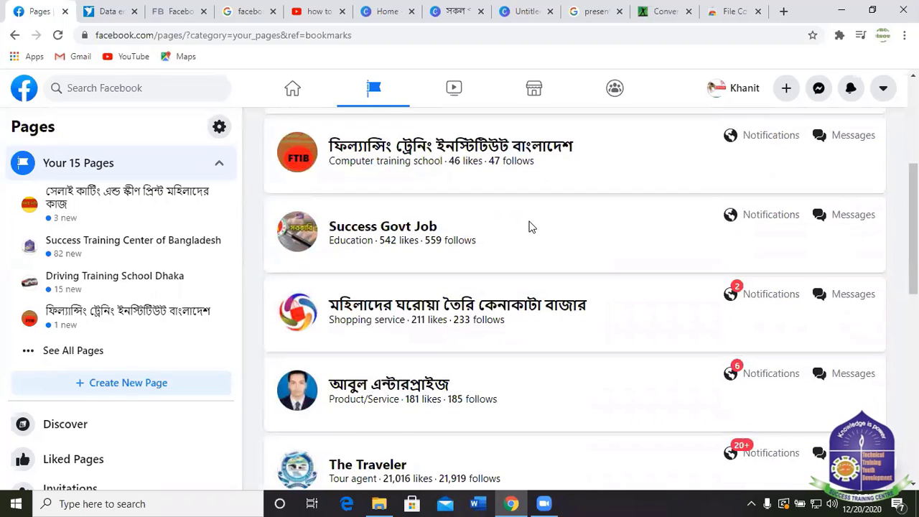
scroll(532, 227, down, 3)
scroll(532, 234, down, 4)
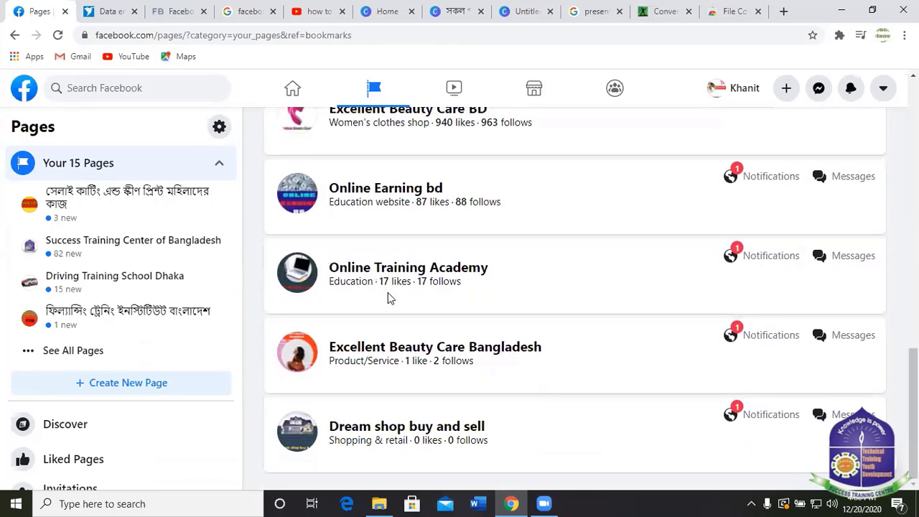
Open the Dream shop buy and sell Page and expand the latest post's caption.
click(406, 436)
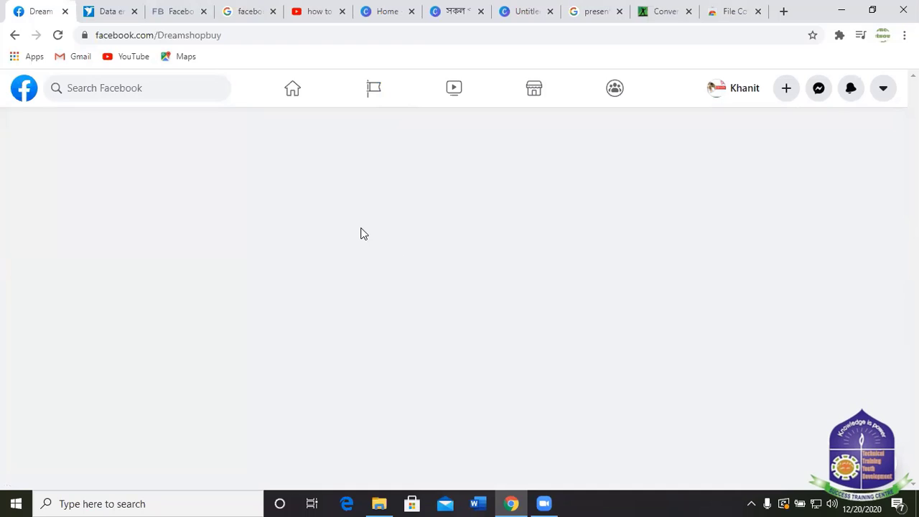
scroll(513, 258, down, 6)
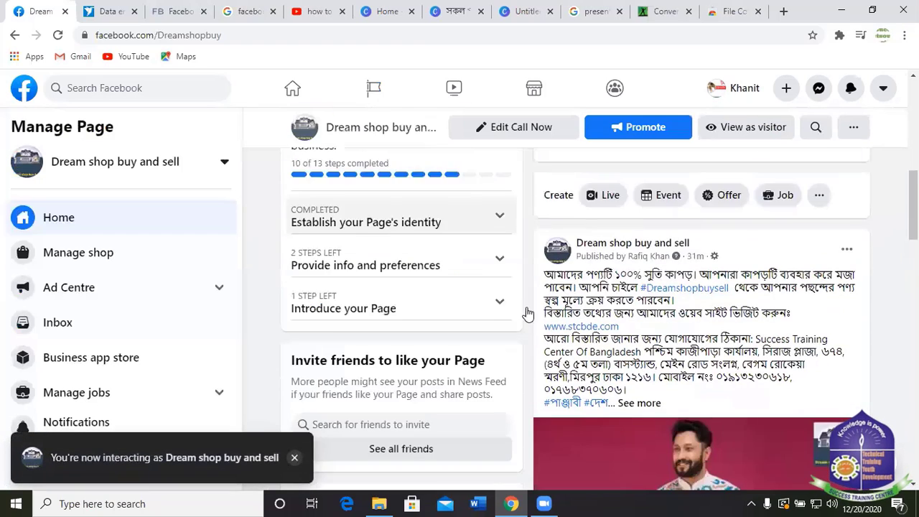
scroll(655, 323, down, 2)
click(645, 198)
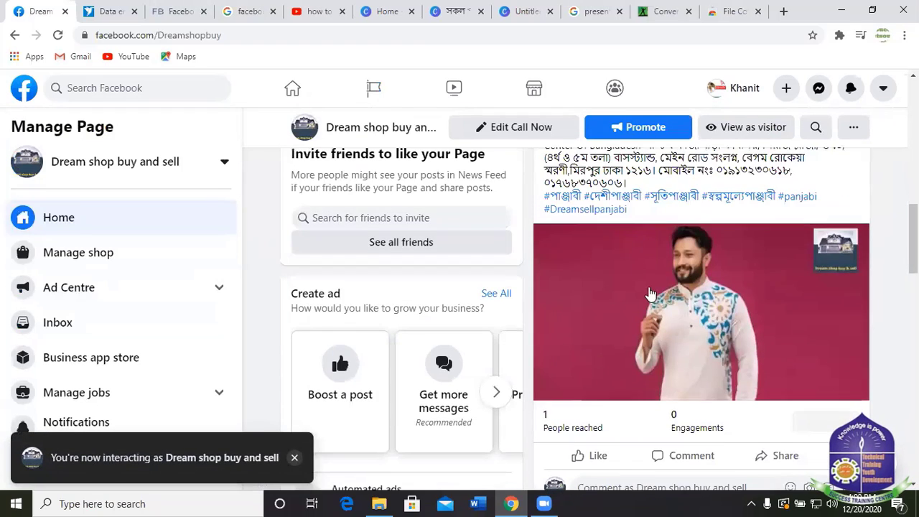
Scroll up and down through the Dream shop buy and sell Page's feed.
scroll(652, 296, down, 3)
scroll(597, 247, up, 2)
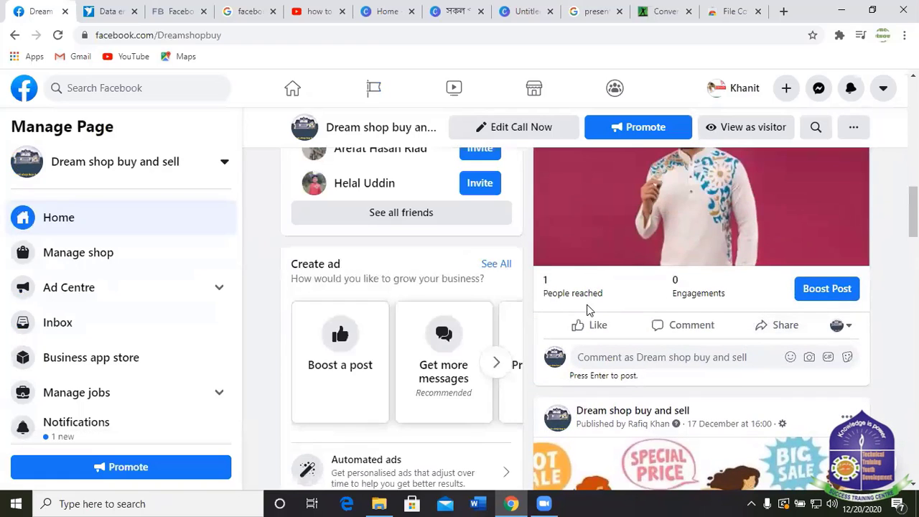
scroll(589, 308, down, 2)
scroll(621, 223, down, 8)
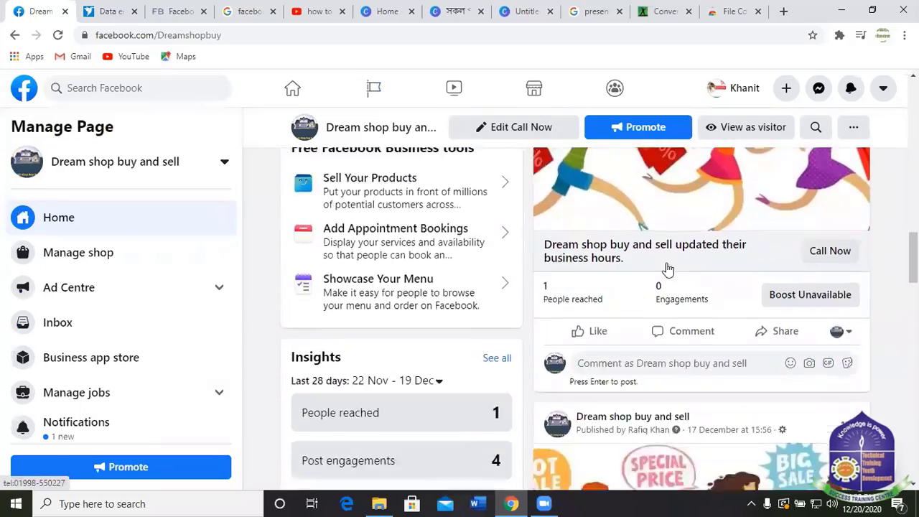
scroll(522, 303, up, 4)
scroll(649, 283, down, 8)
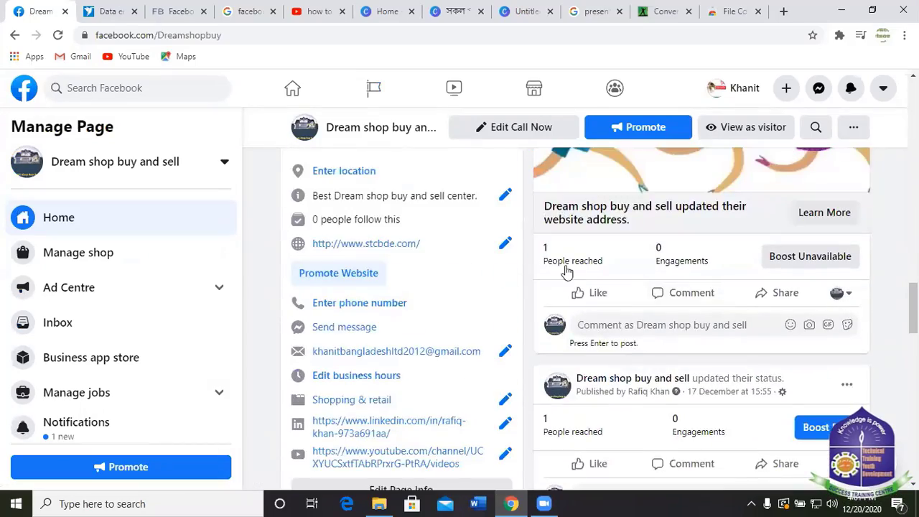
scroll(663, 281, down, 2)
scroll(692, 333, up, 8)
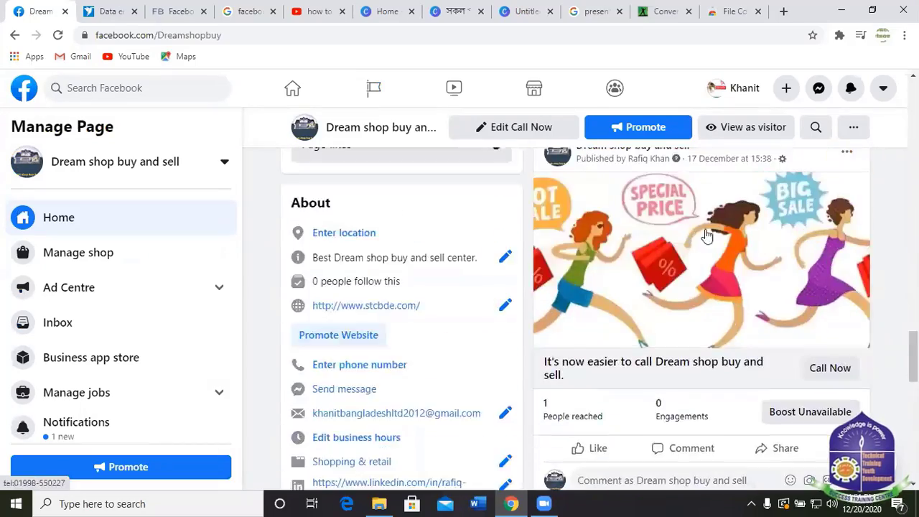
scroll(617, 213, up, 10)
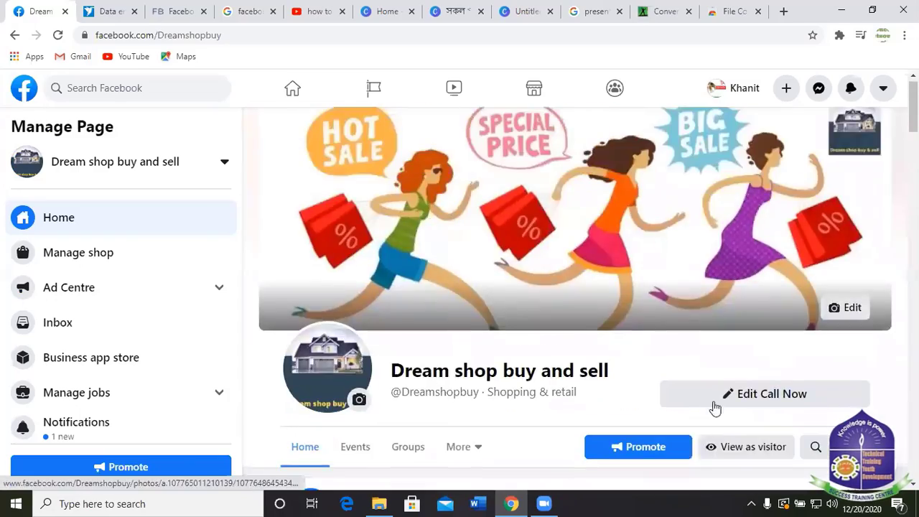
scroll(714, 409, down, 4)
scroll(645, 354, down, 5)
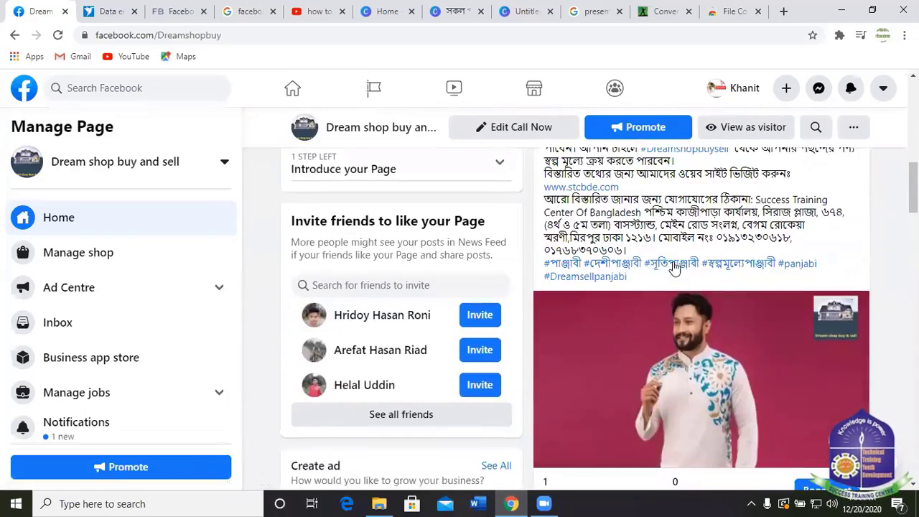
scroll(645, 280, up, 3)
scroll(691, 237, down, 5)
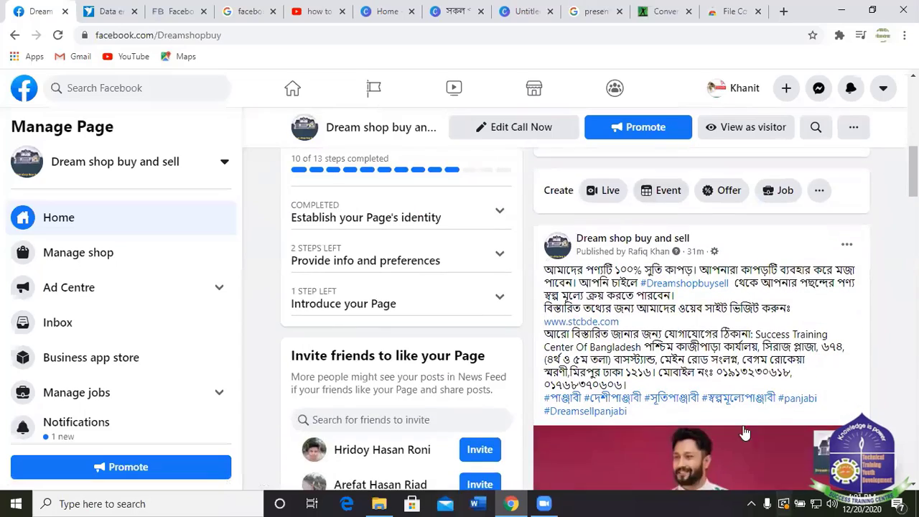
scroll(690, 280, up, 3)
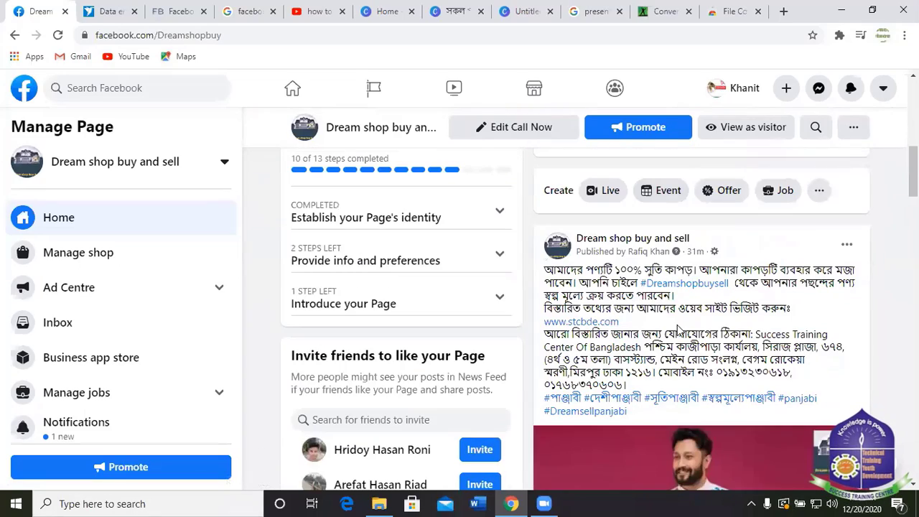
scroll(689, 273, down, 5)
scroll(37, 293, down, 3)
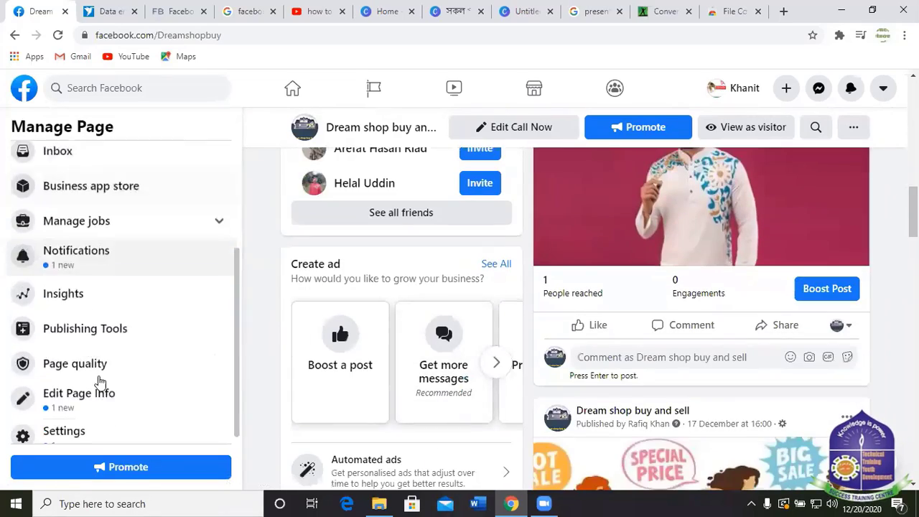
scroll(618, 286, up, 10)
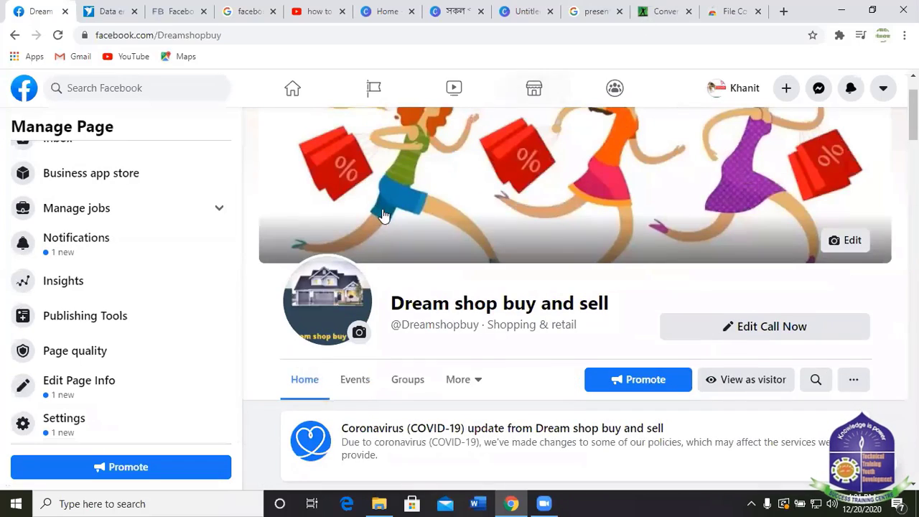
scroll(403, 97, up, 1)
click(392, 88)
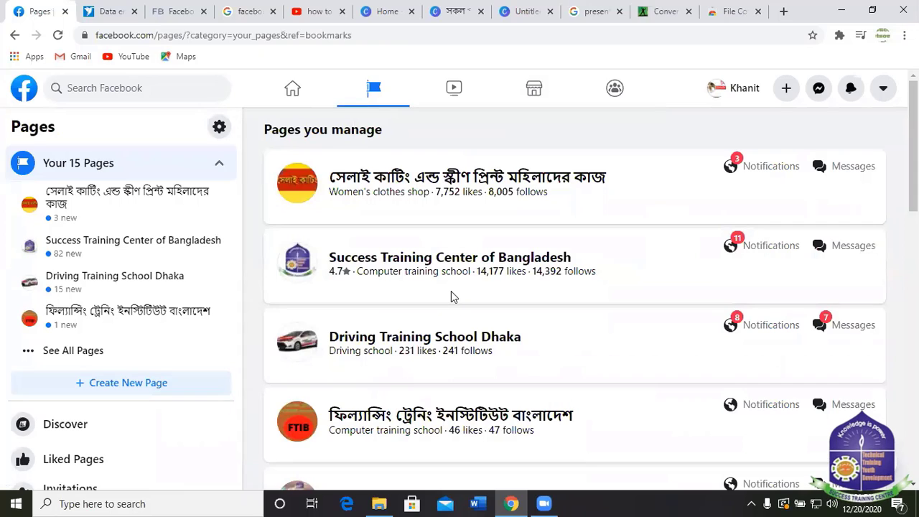
click(407, 179)
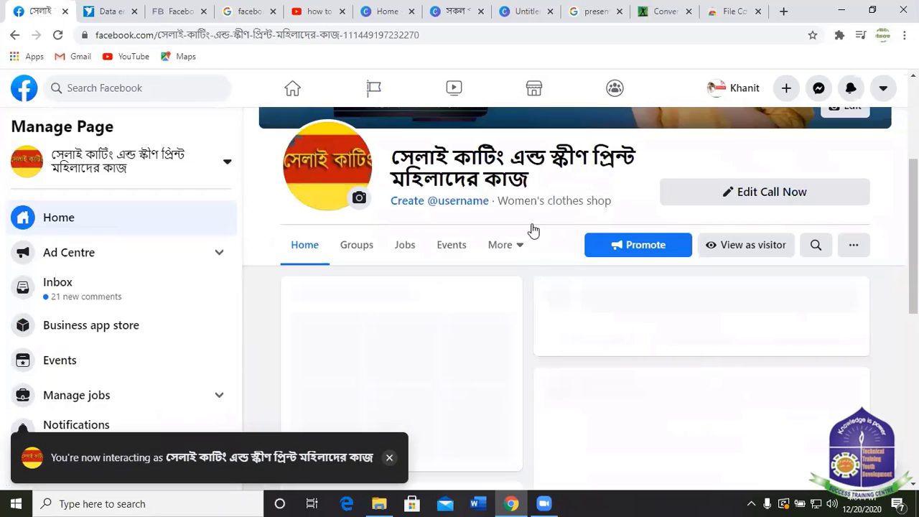
scroll(586, 298, down, 3)
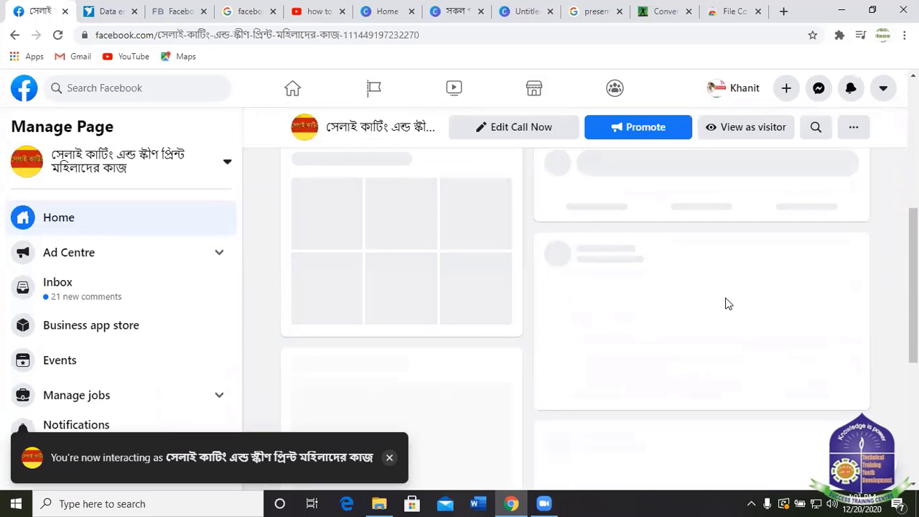
scroll(653, 299, down, 3)
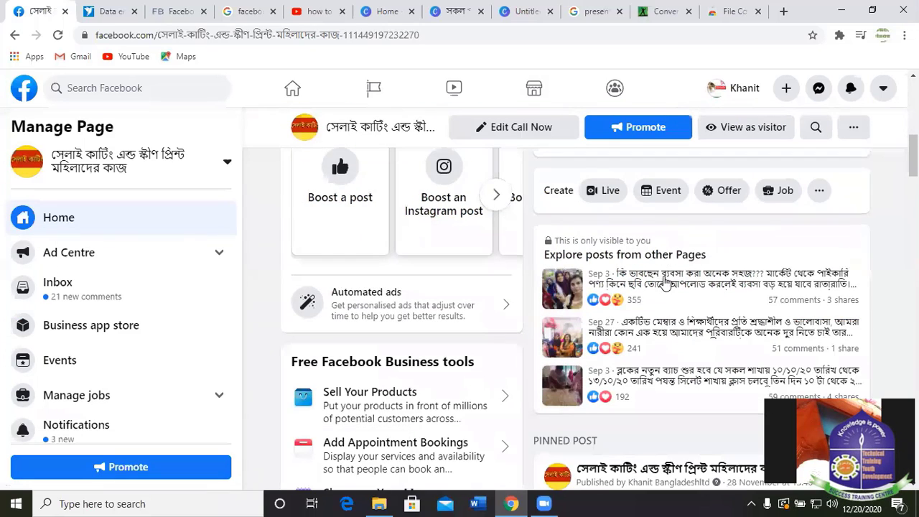
scroll(653, 299, down, 4)
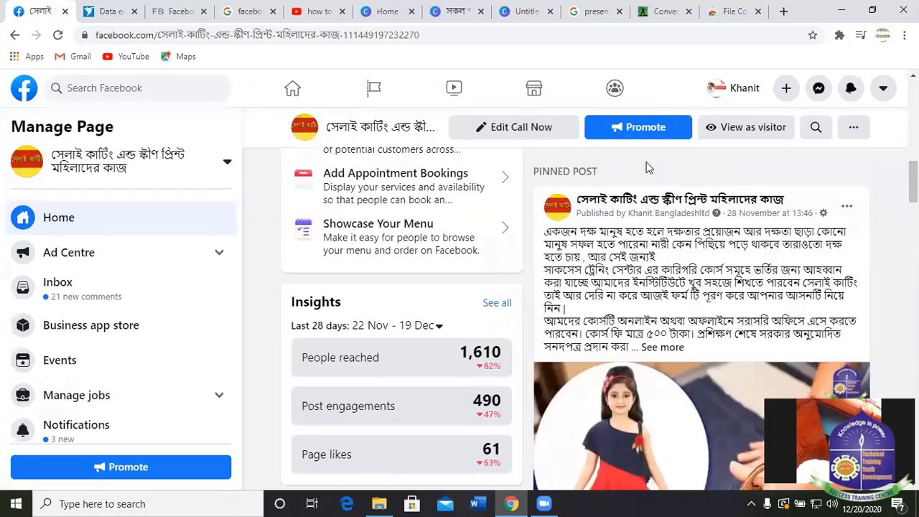
scroll(647, 172, down, 3)
scroll(652, 249, down, 3)
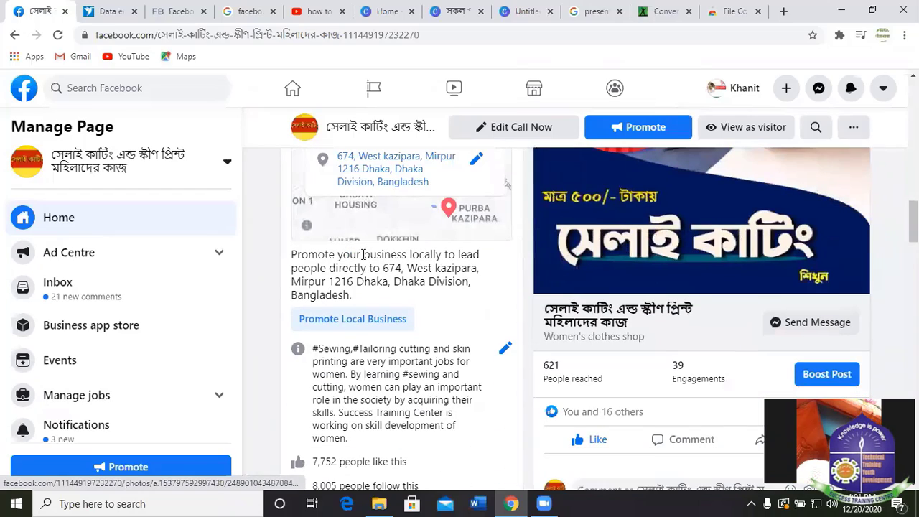
scroll(625, 237, down, 5)
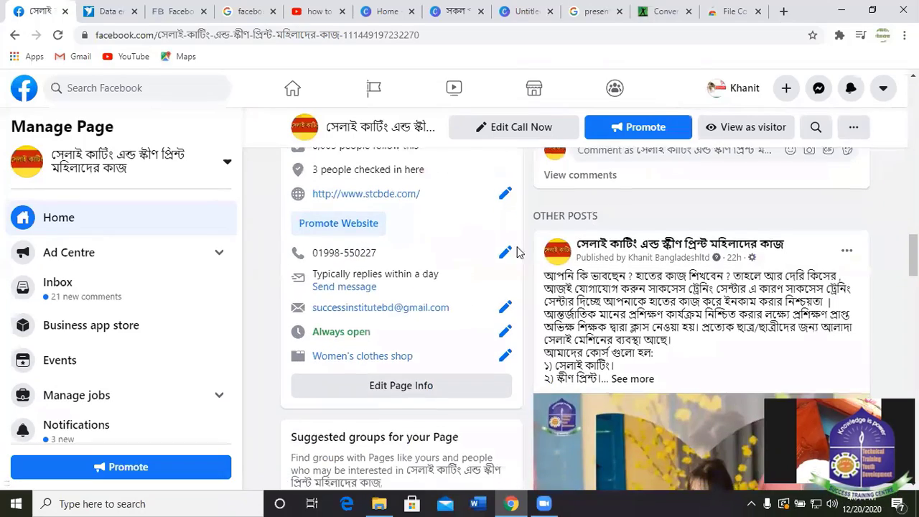
scroll(620, 261, down, 1)
click(632, 316)
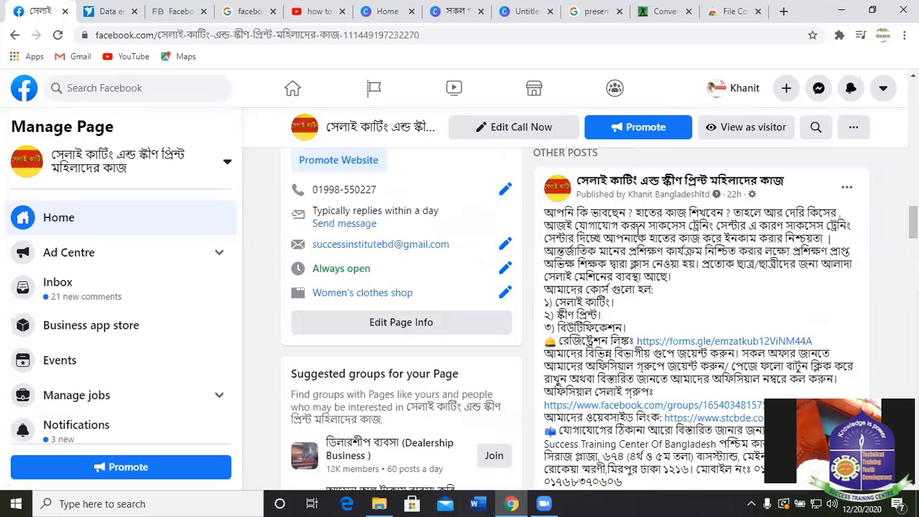
scroll(502, 266, down, 10)
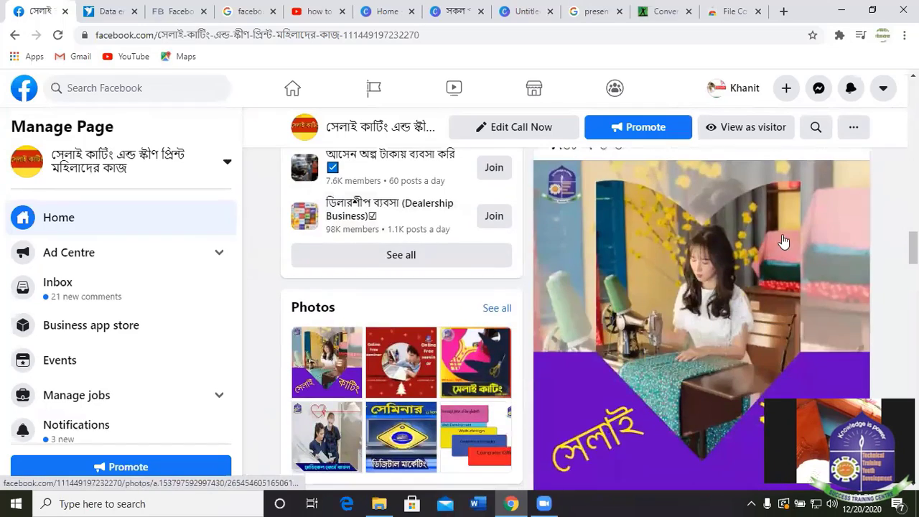
scroll(661, 284, down, 10)
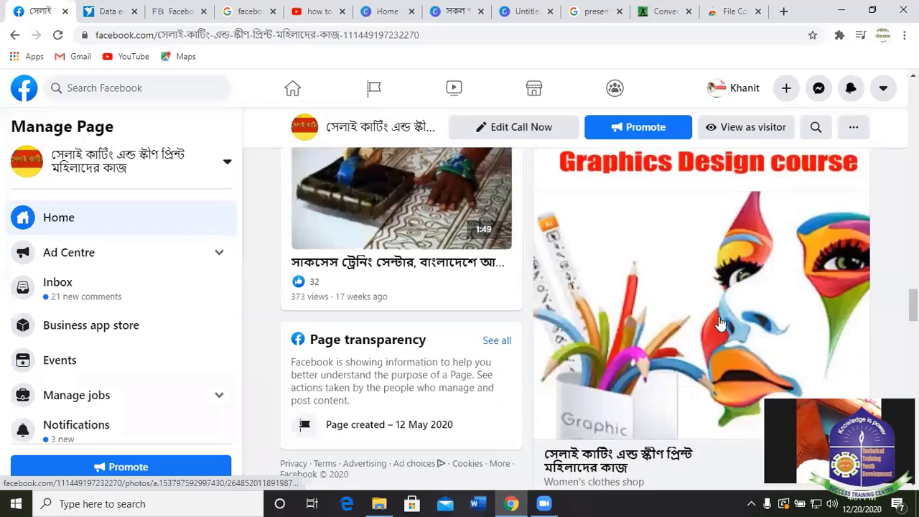
scroll(363, 245, up, 5)
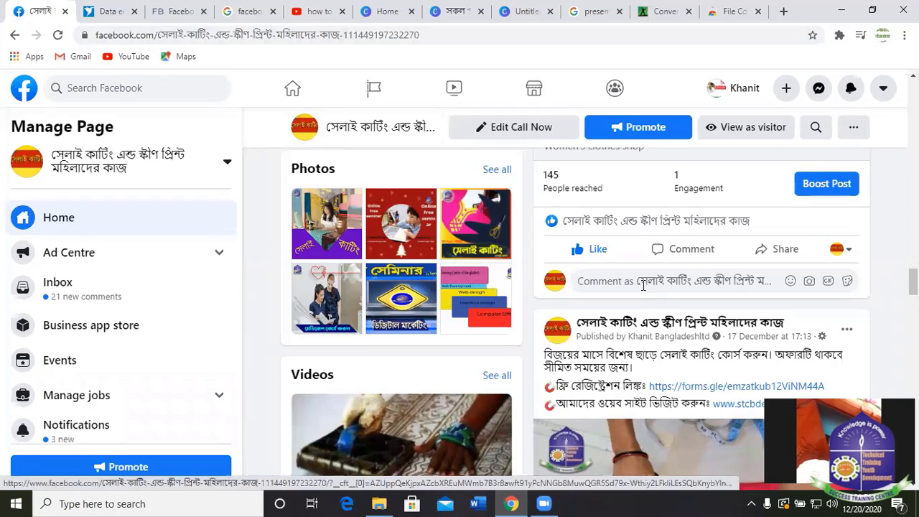
scroll(628, 266, up, 10)
scroll(566, 294, up, 8)
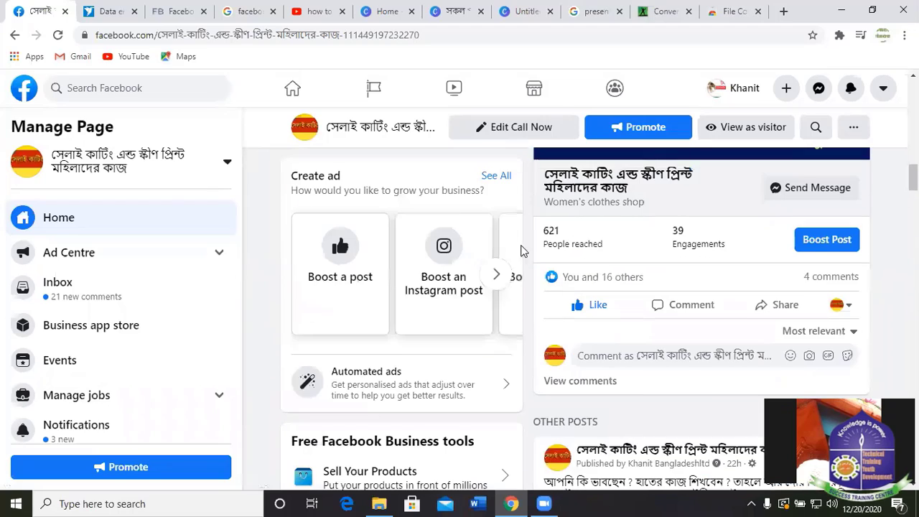
click(113, 11)
click(49, 6)
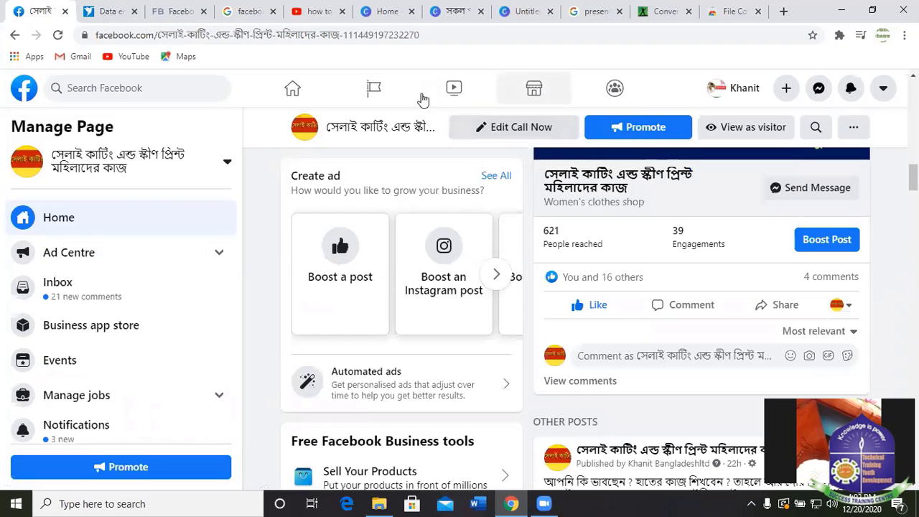
Open Dream shop buy and sell from the Pages you manage list.
click(374, 89)
scroll(544, 261, down, 5)
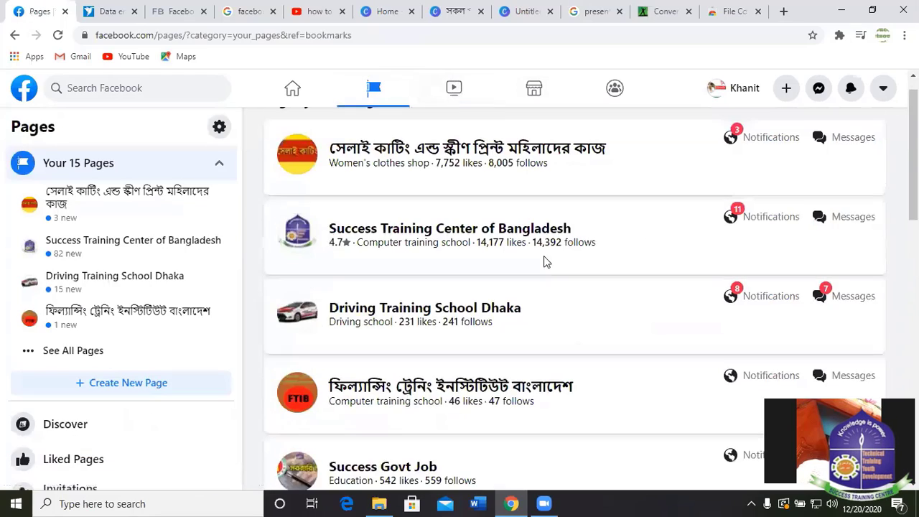
scroll(425, 257, up, 3)
scroll(453, 247, down, 6)
scroll(453, 247, down, 5)
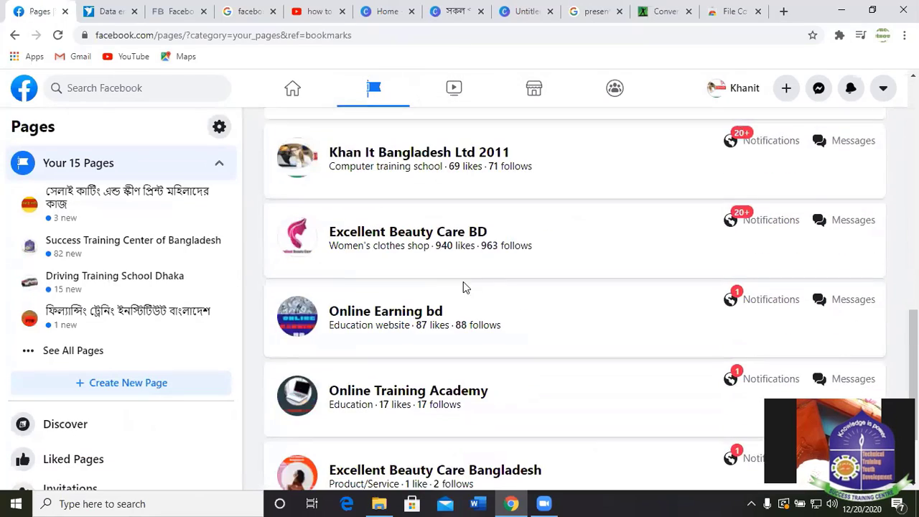
click(379, 431)
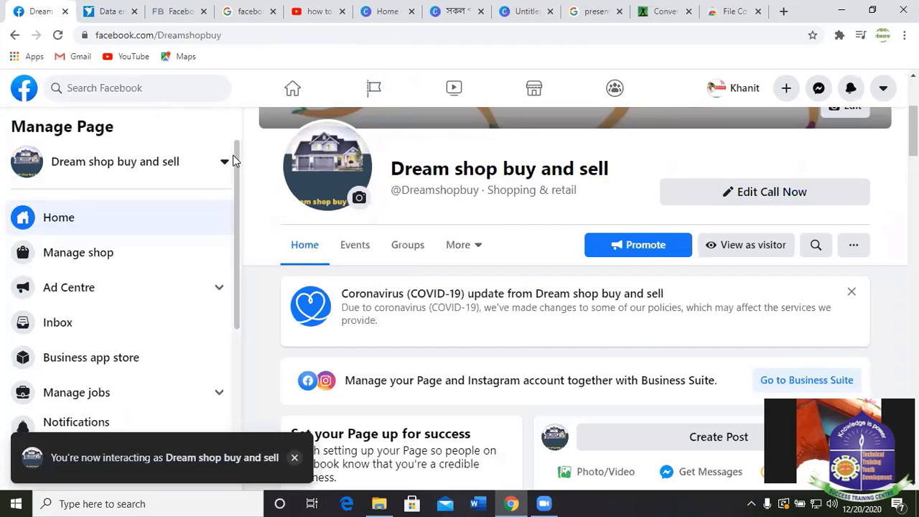
Scroll to the Page's About section and open its YouTube channel link.
scroll(460, 287, down, 7)
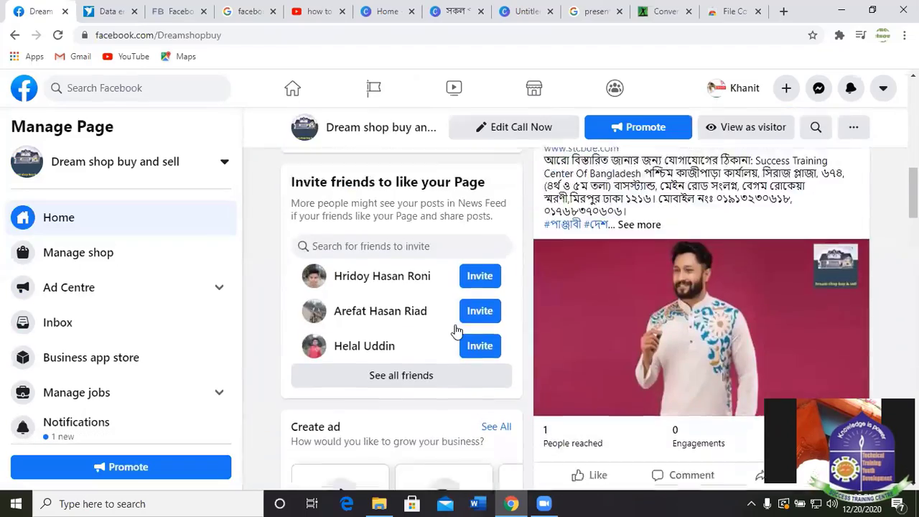
scroll(449, 359, down, 8)
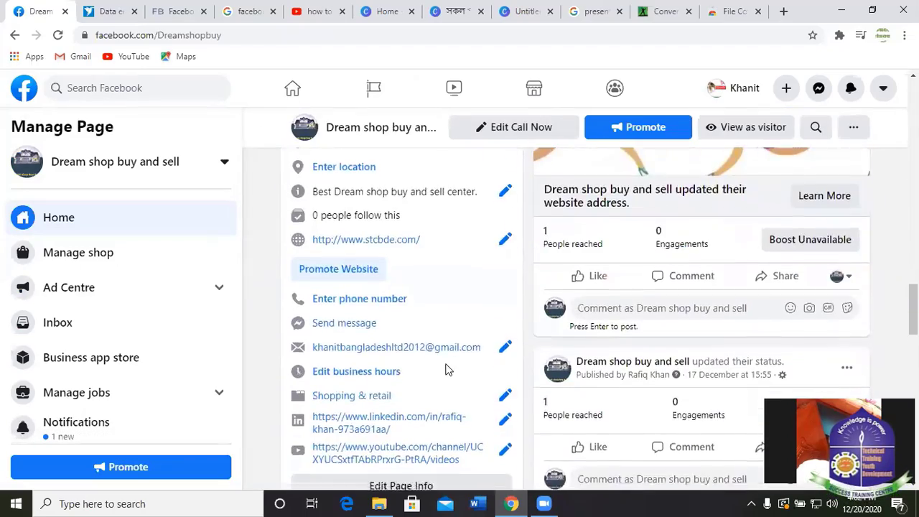
scroll(446, 368, down, 4)
scroll(420, 302, up, 1)
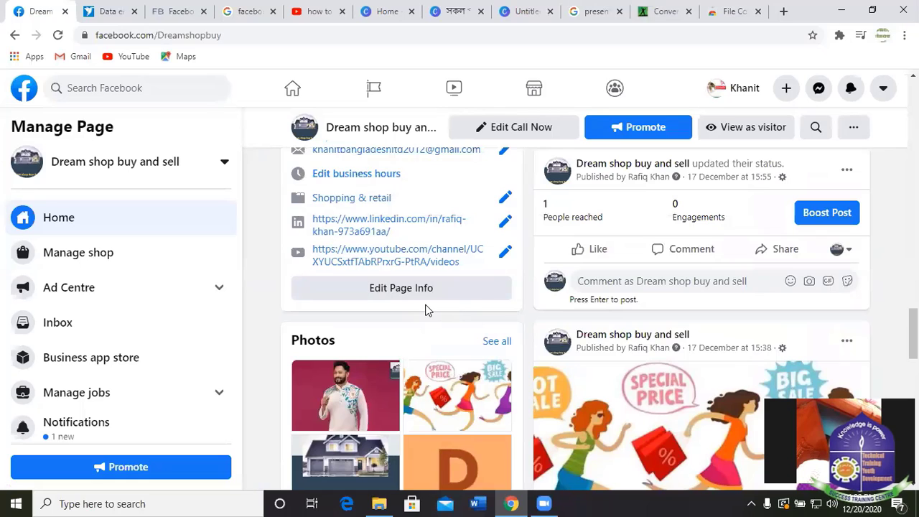
scroll(430, 337, up, 5)
scroll(374, 381, down, 4)
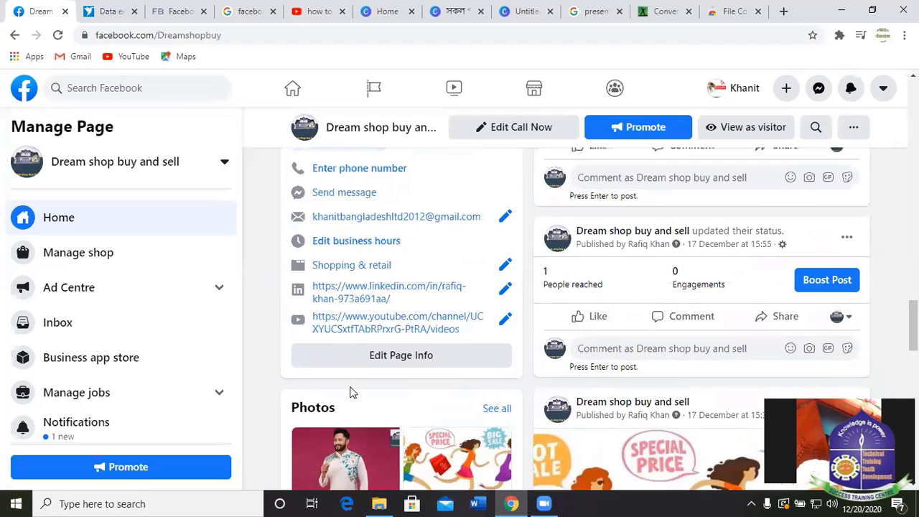
click(394, 323)
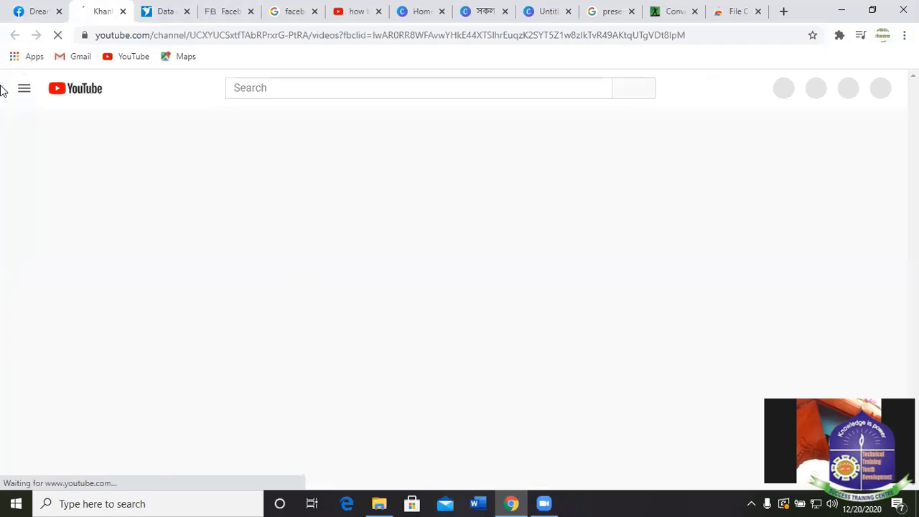
Return from the YouTube channel tab to the Dream shop buy and sell Facebook Page.
click(51, 14)
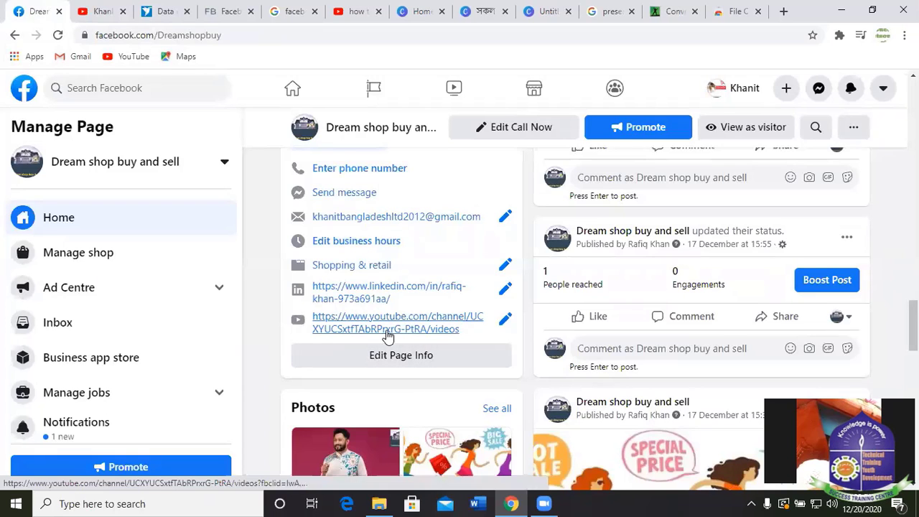
scroll(456, 247, up, 6)
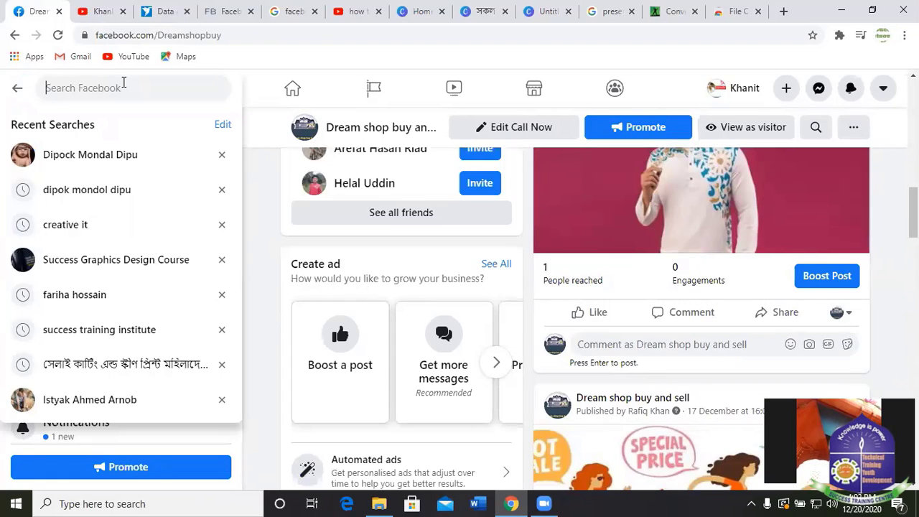
Search Facebook for 'youtube tab'.
text(your)
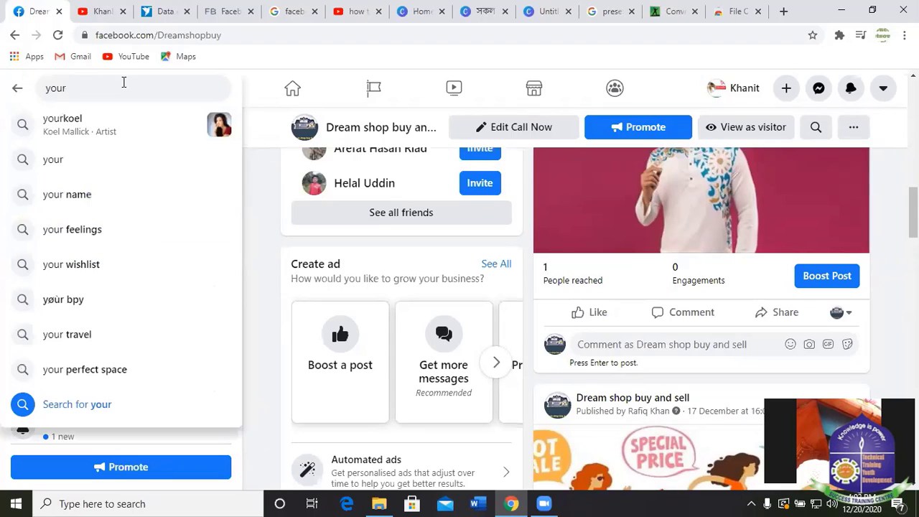
key(BackSpace)
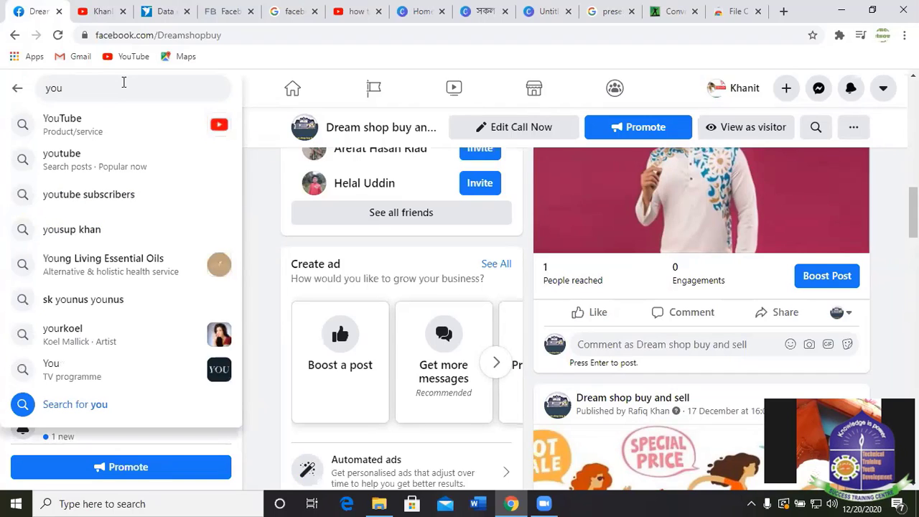
text(t)
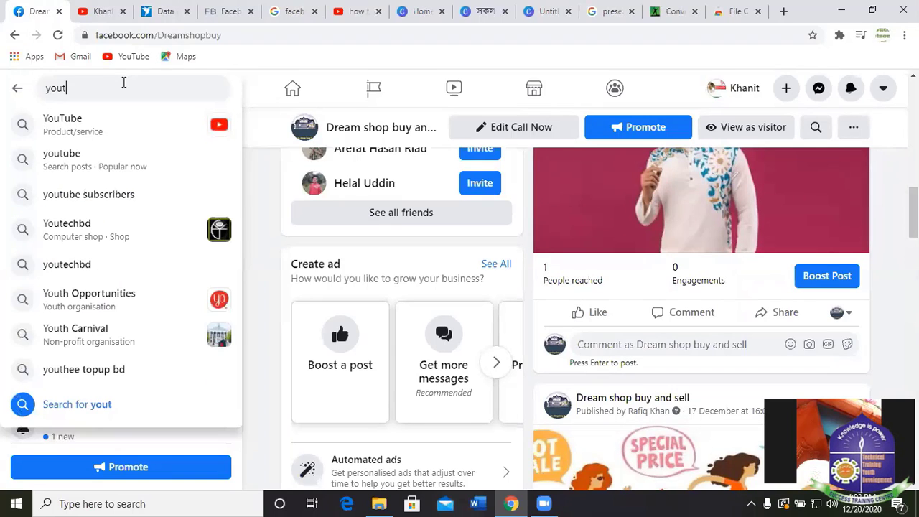
text(u)
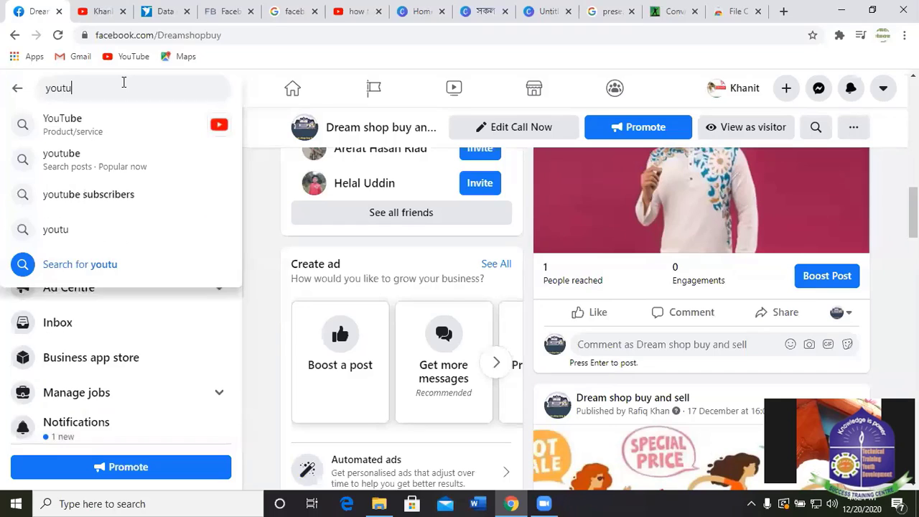
text(be)
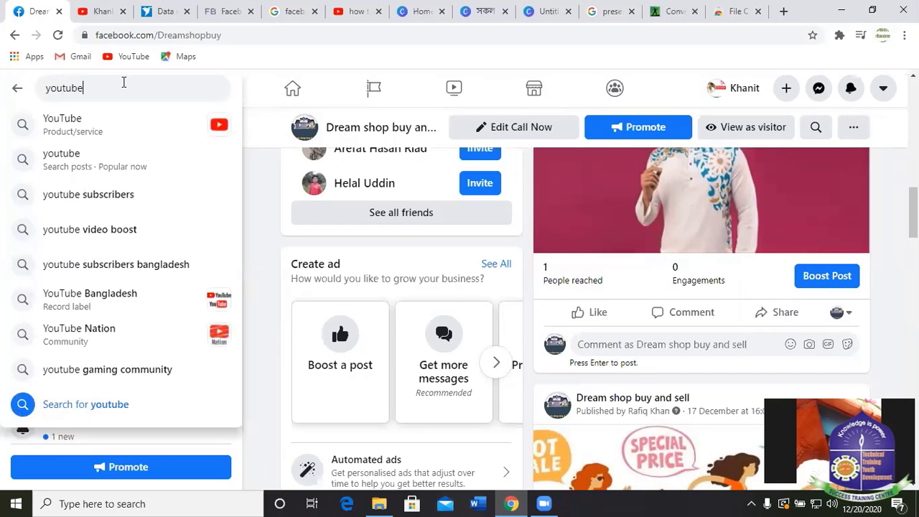
text( r)
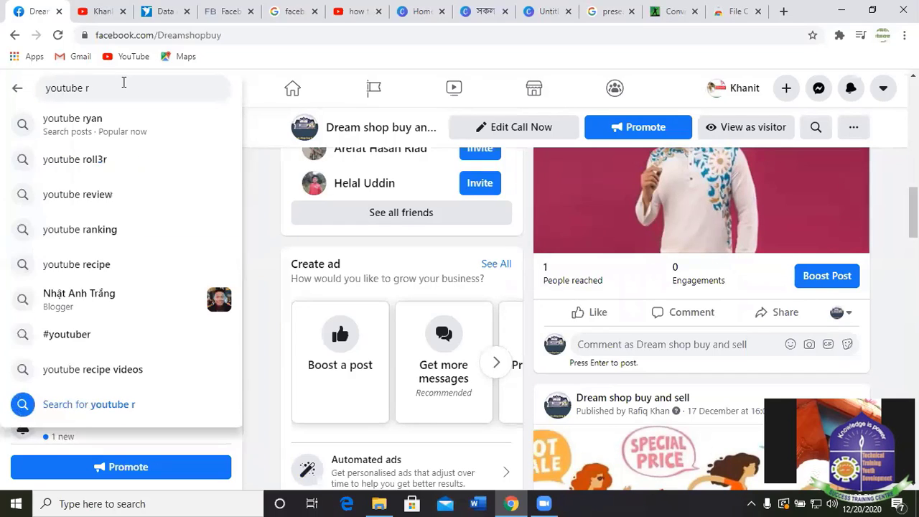
key(BackSpace)
text(tab)
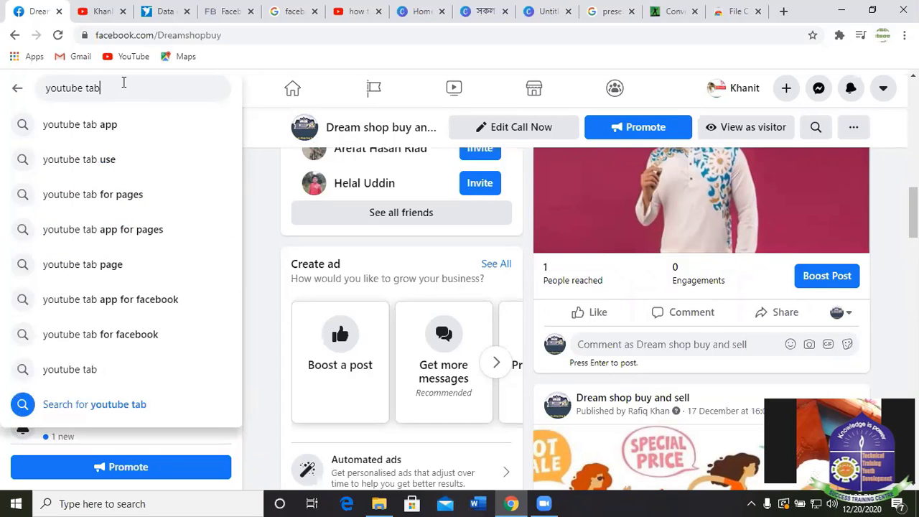
key(Return)
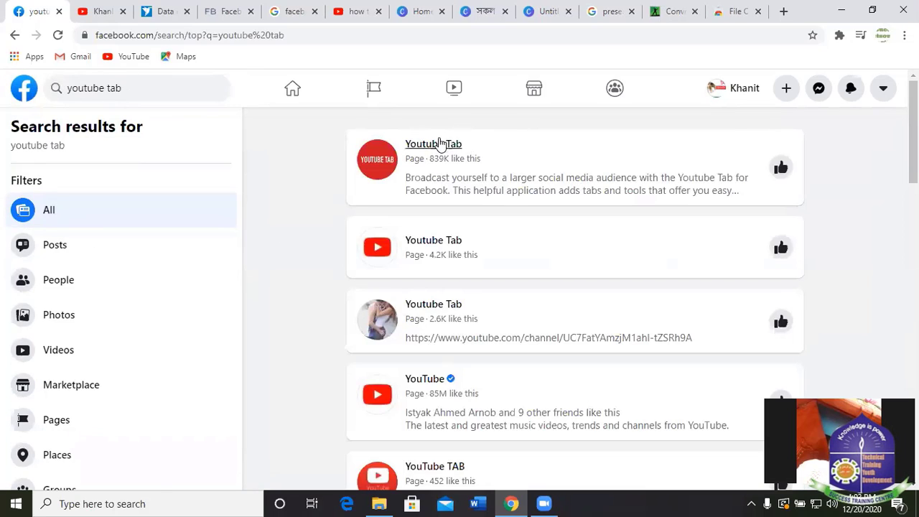
Scroll through the results listing Youtube Tab Pages and the verified YouTube Page.
scroll(728, 264, down, 3)
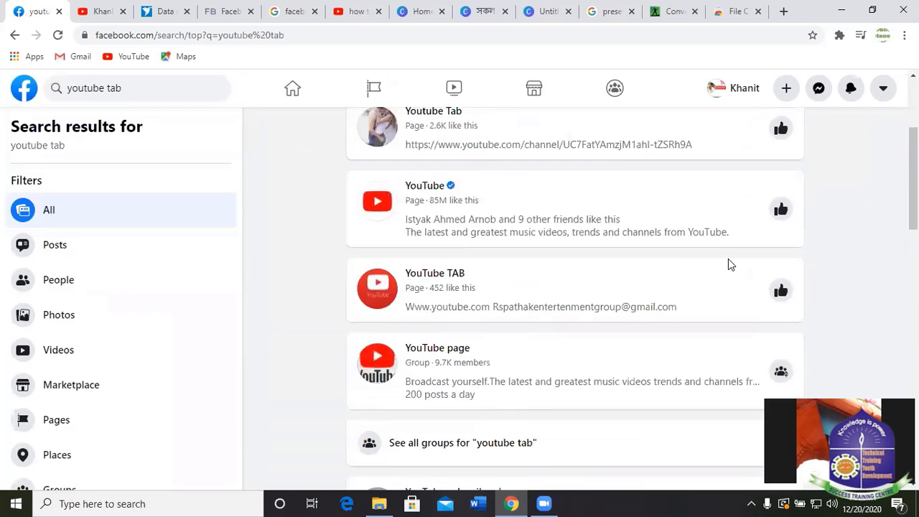
scroll(728, 263, down, 1)
scroll(718, 266, up, 2)
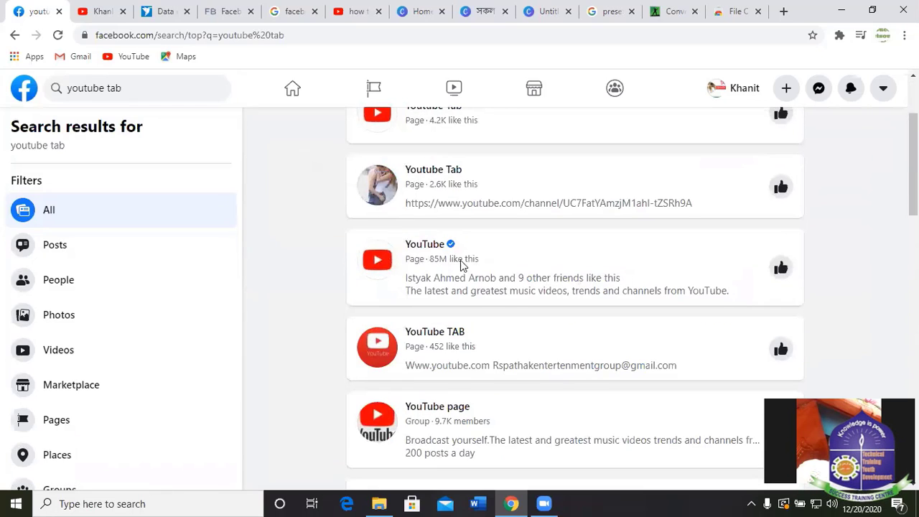
scroll(462, 244, up, 2)
scroll(499, 213, down, 3)
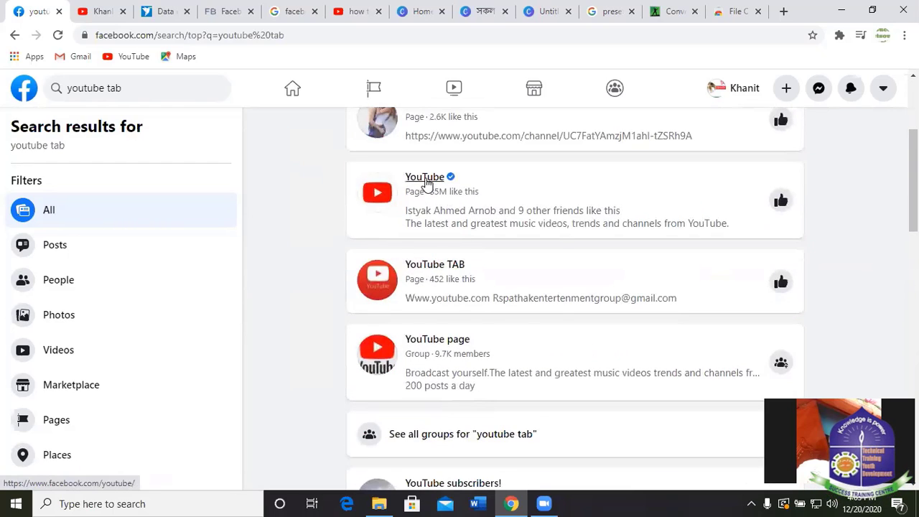
mouse_move(426, 183)
scroll(870, 285, down, 2)
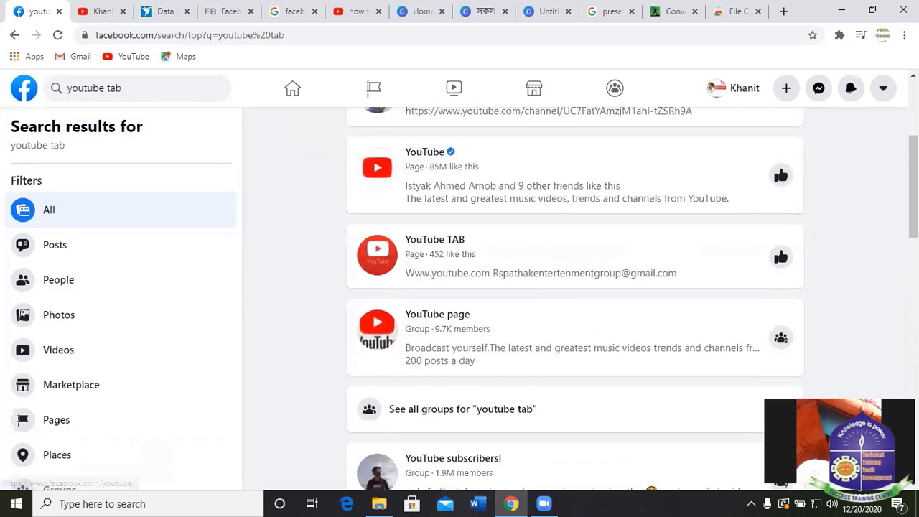
scroll(513, 266, down, 3)
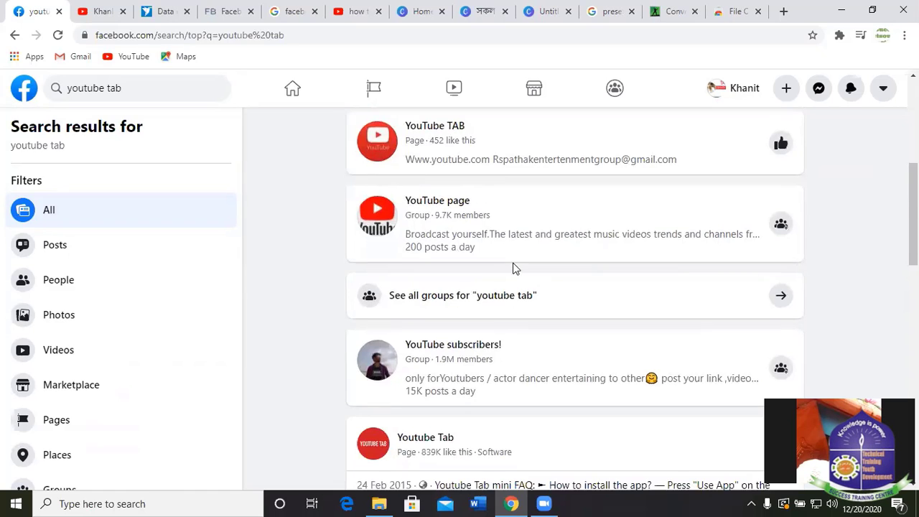
scroll(530, 295, up, 1)
scroll(531, 295, up, 5)
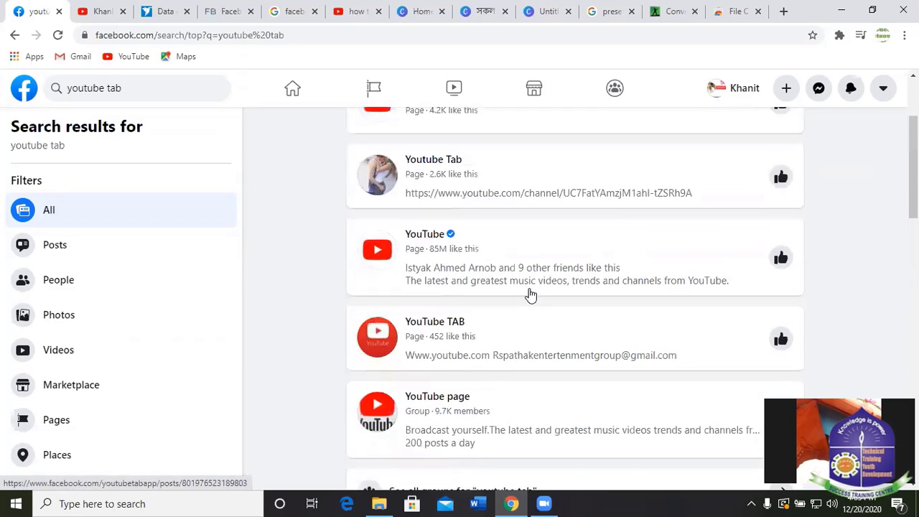
Open the verified YouTube Page, try Use App, and Like the Page.
click(425, 246)
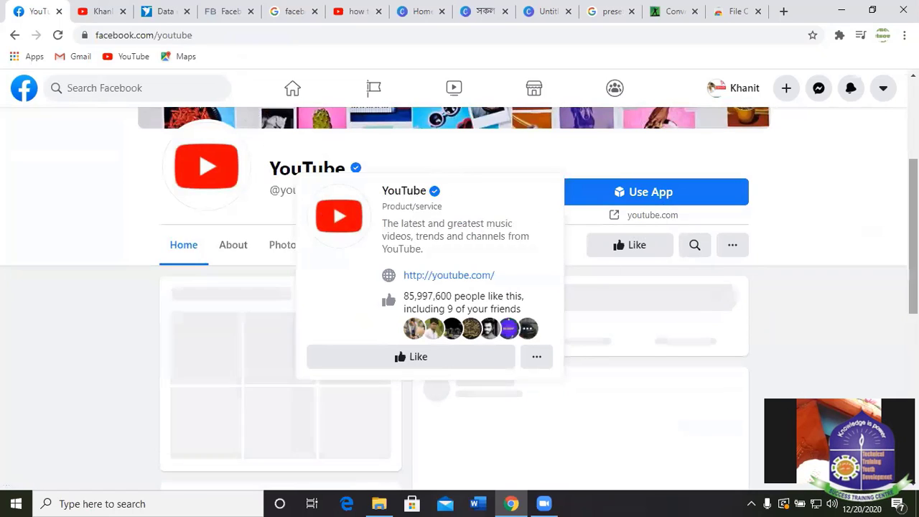
click(654, 192)
click(33, 12)
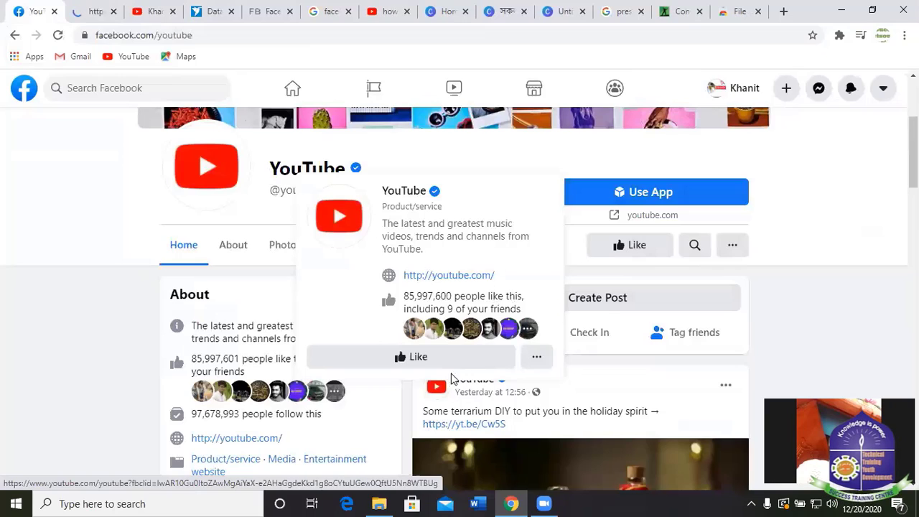
click(414, 359)
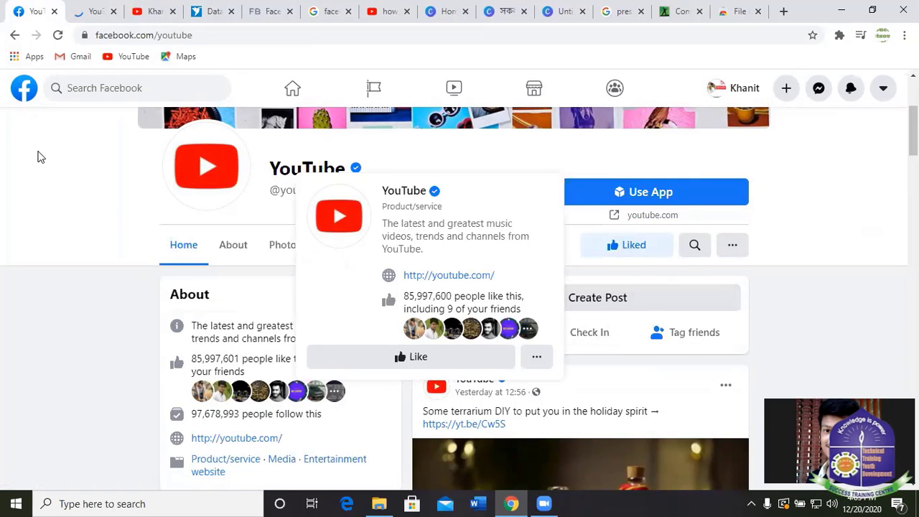
Check the YouTube channel tab opened by Use App, then close it.
click(92, 12)
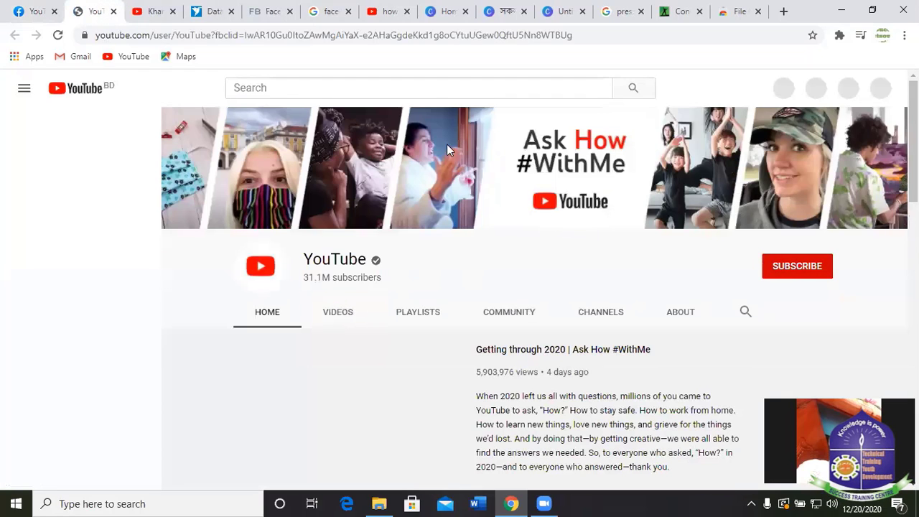
key(ctrl+shift+Tab)
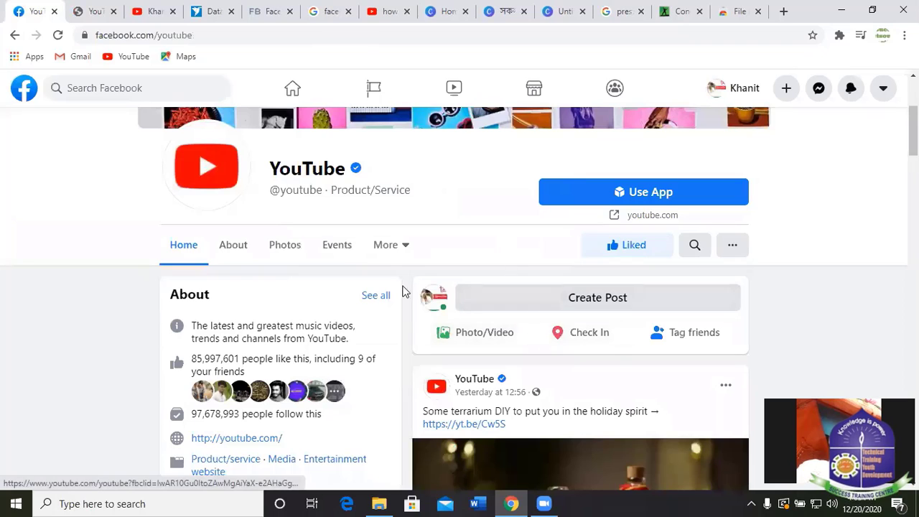
scroll(637, 164, down, 1)
scroll(713, 241, up, 2)
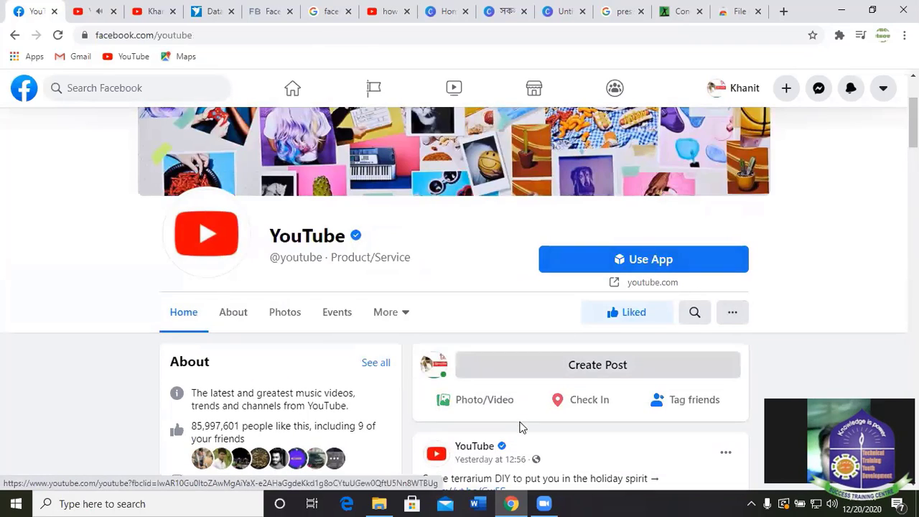
scroll(550, 392, down, 2)
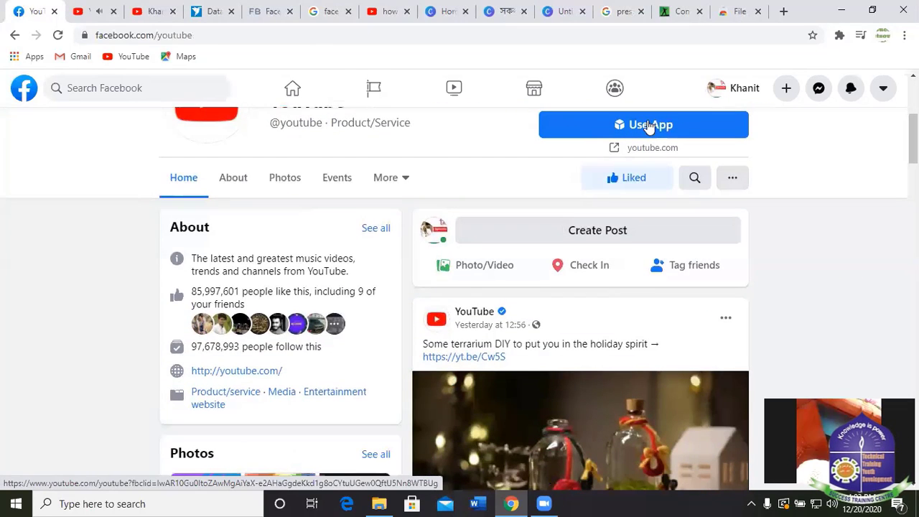
click(107, 11)
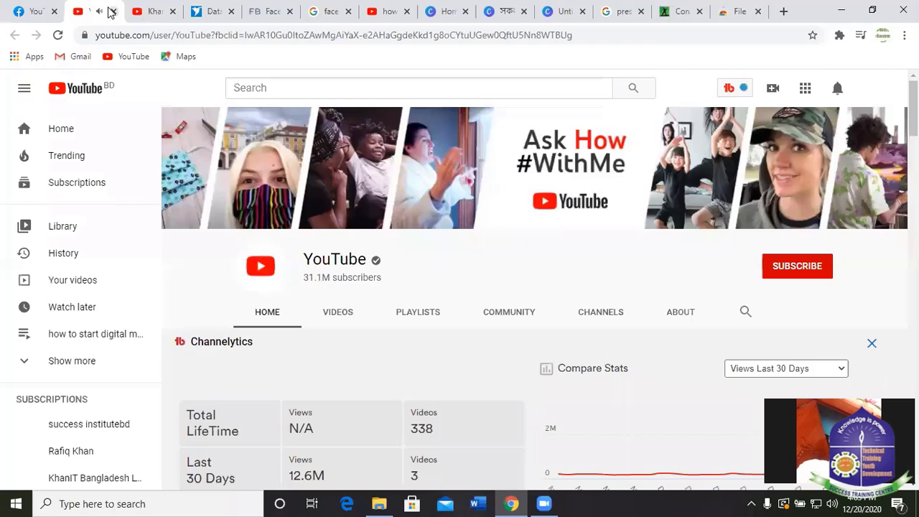
click(111, 11)
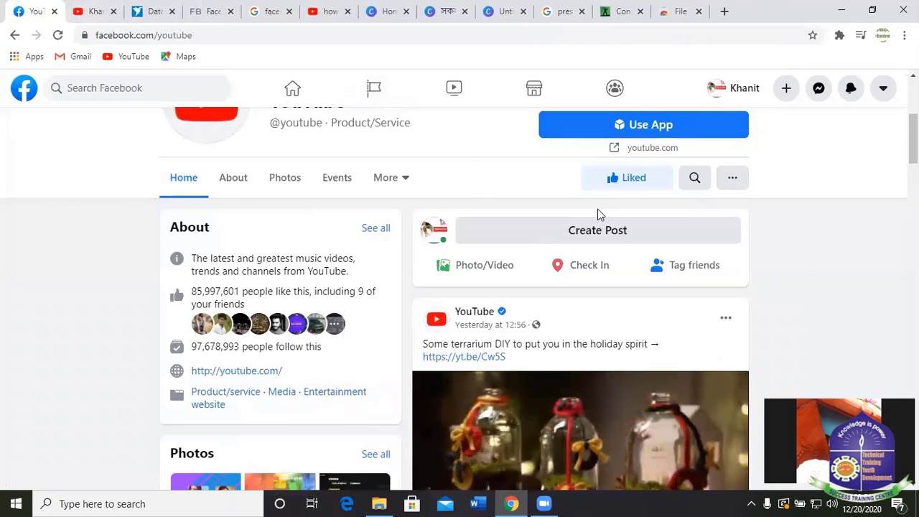
Launch Use App again, close its tab, and return to the 'youtube tab' results.
scroll(660, 216, up, 2)
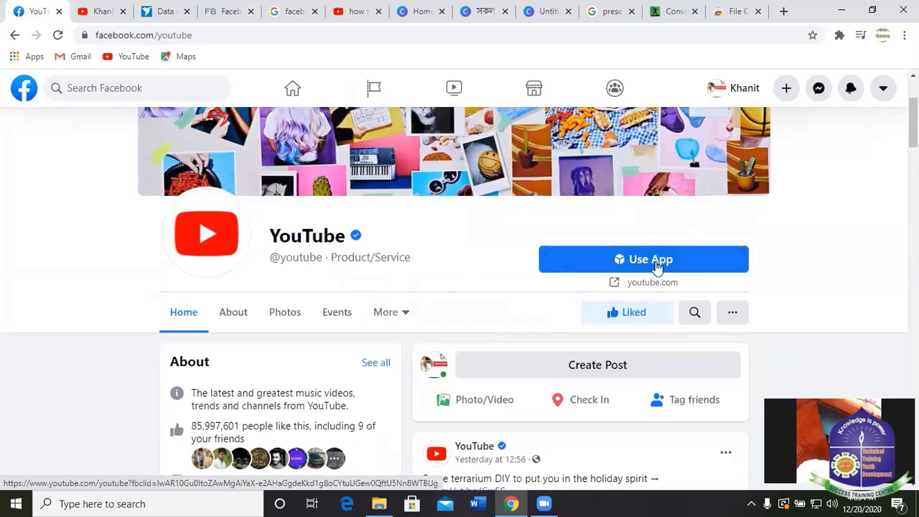
click(656, 262)
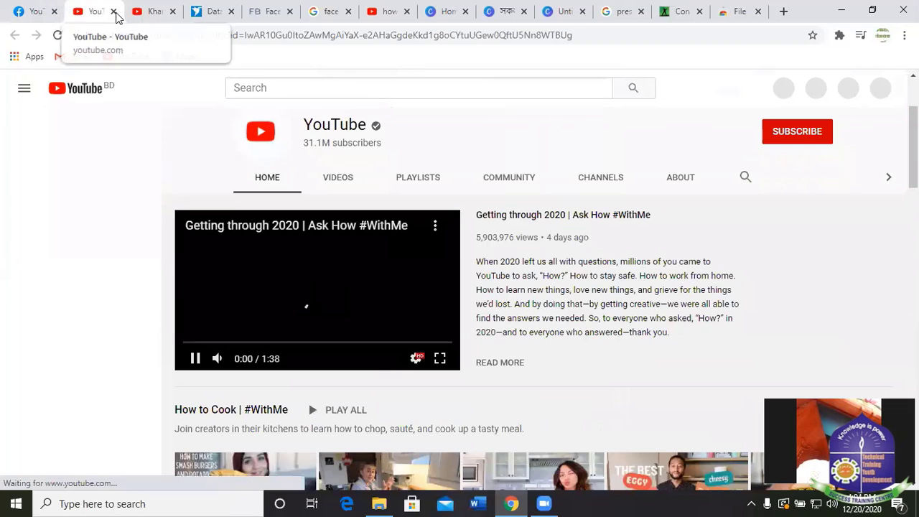
click(112, 12)
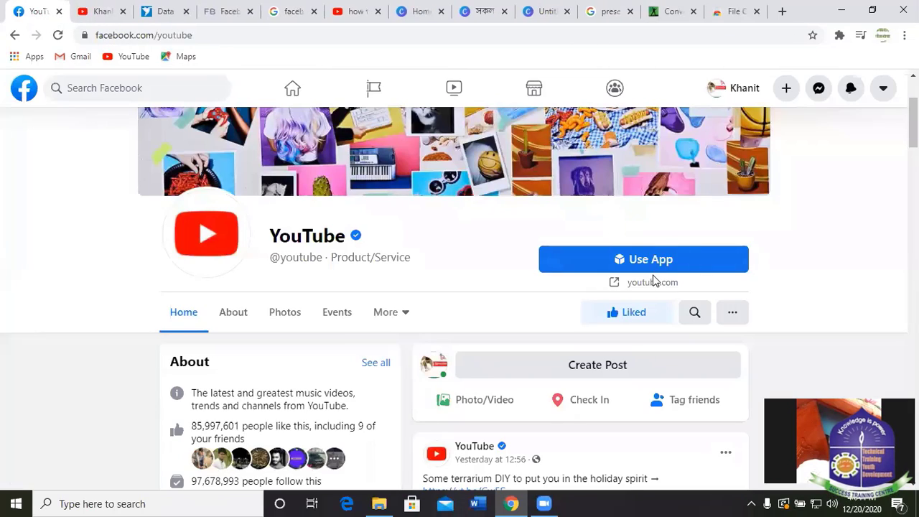
scroll(380, 267, down, 2)
scroll(392, 255, up, 1)
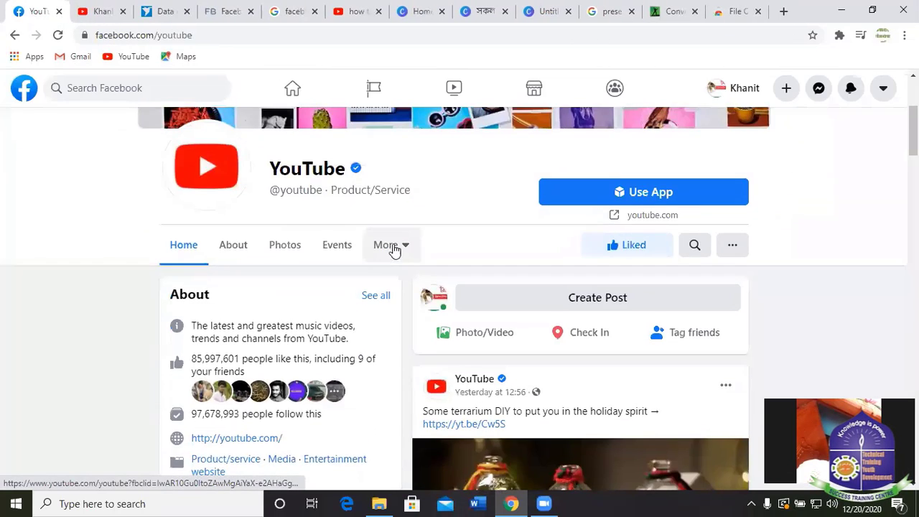
scroll(395, 248, down, 3)
scroll(396, 240, up, 6)
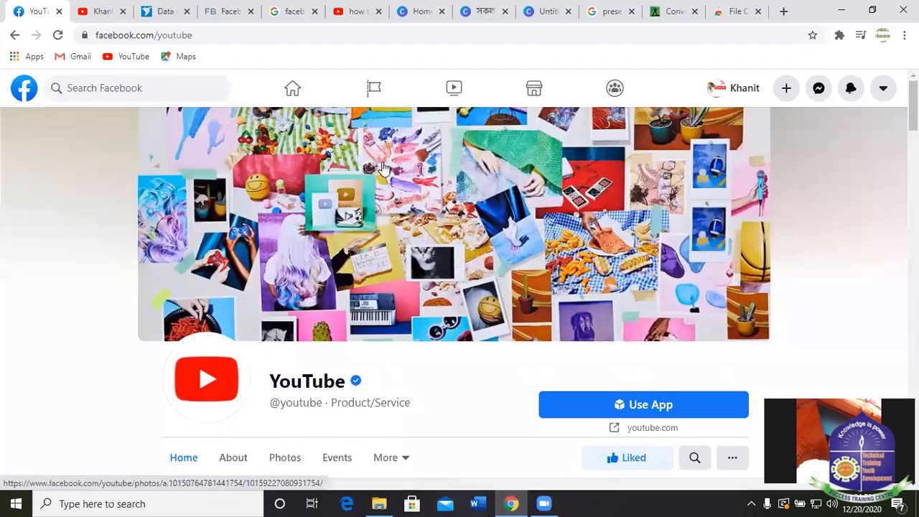
scroll(378, 168, down, 15)
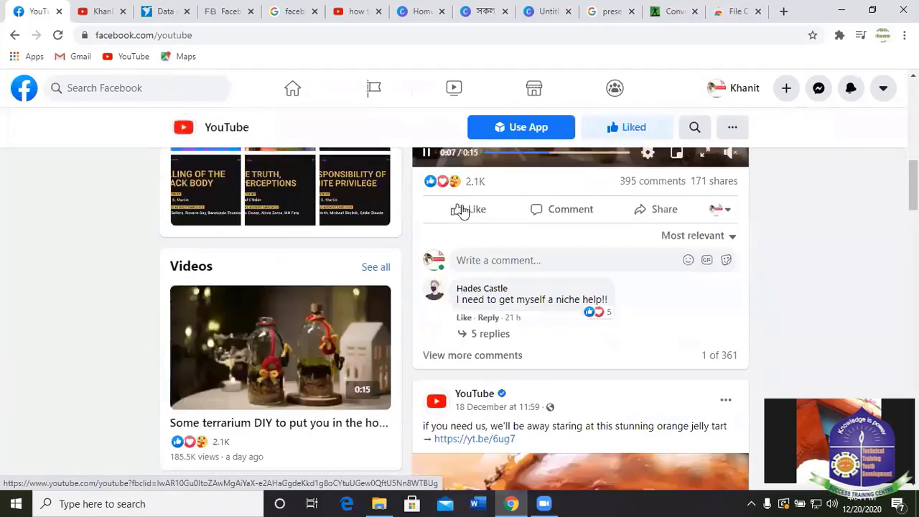
scroll(605, 302, down, 3)
scroll(76, 127, up, 10)
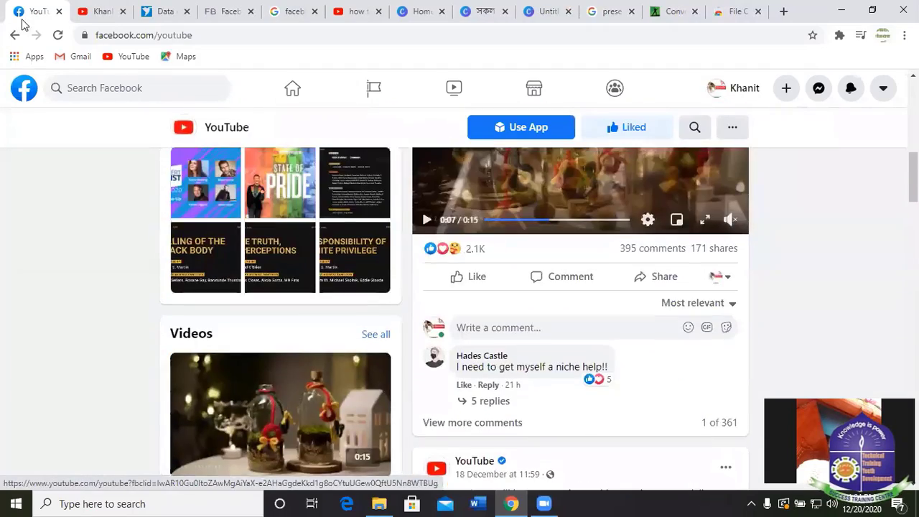
click(14, 39)
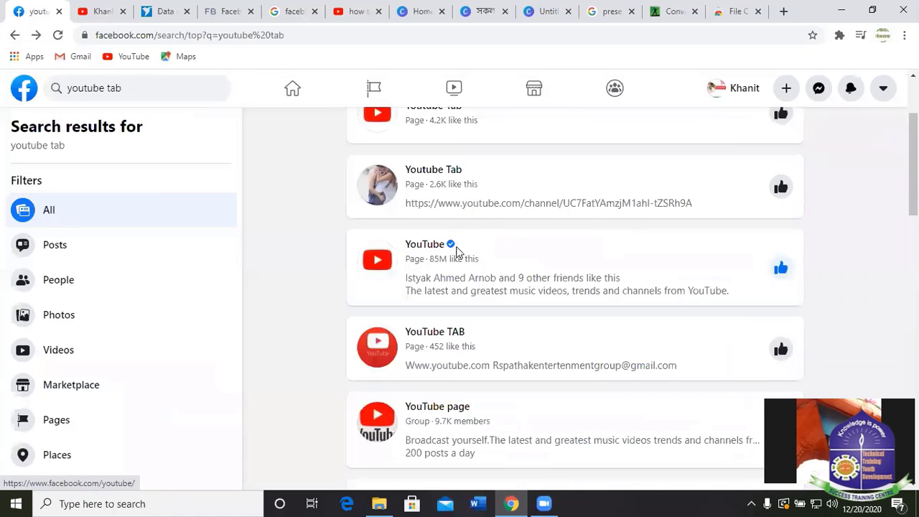
Open the Youtube Tab app Page and look through its More sections menu.
scroll(546, 223, up, 2)
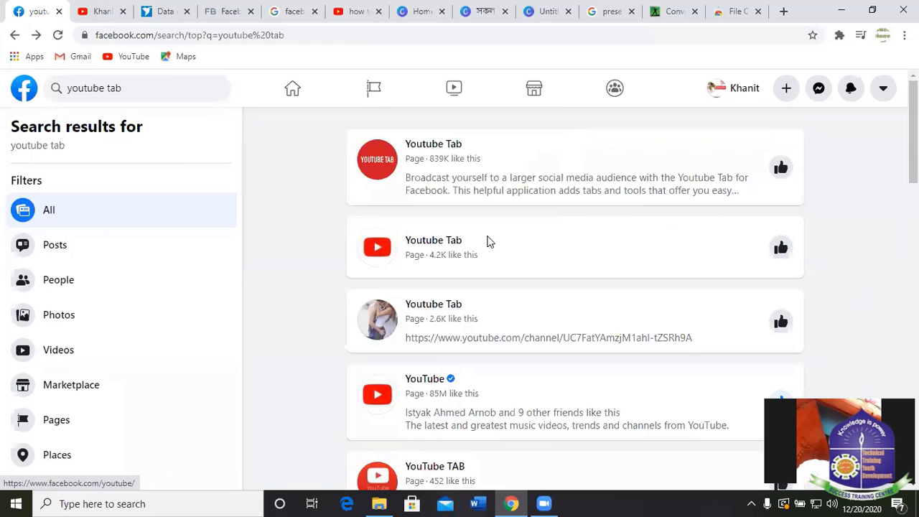
mouse_move(433, 146)
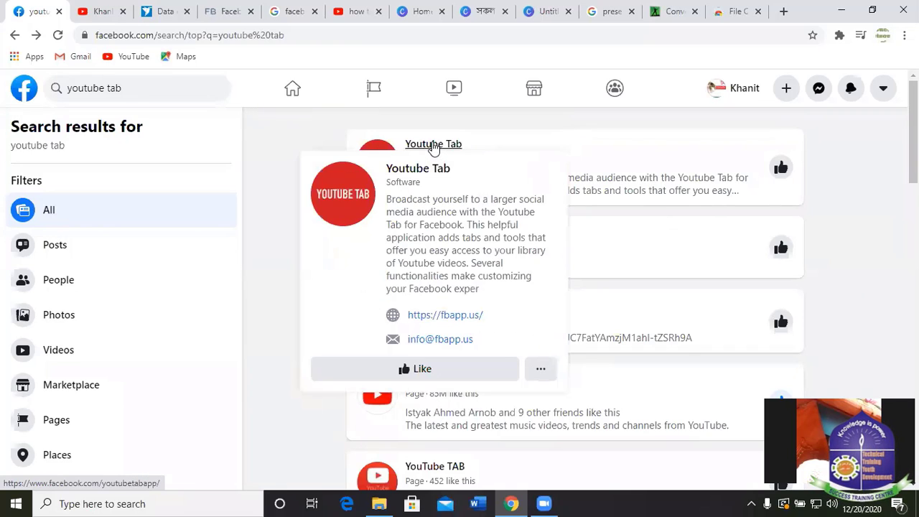
click(433, 145)
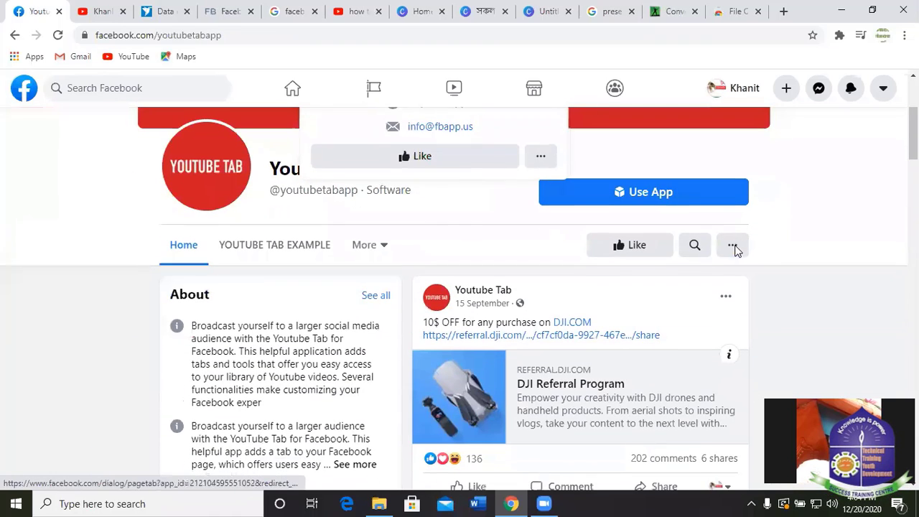
scroll(462, 302, down, 2)
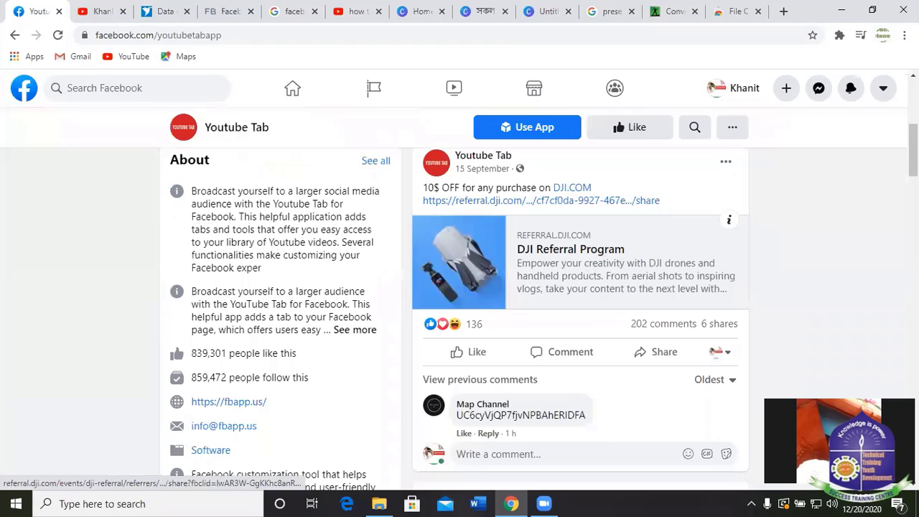
scroll(826, 221, down, 5)
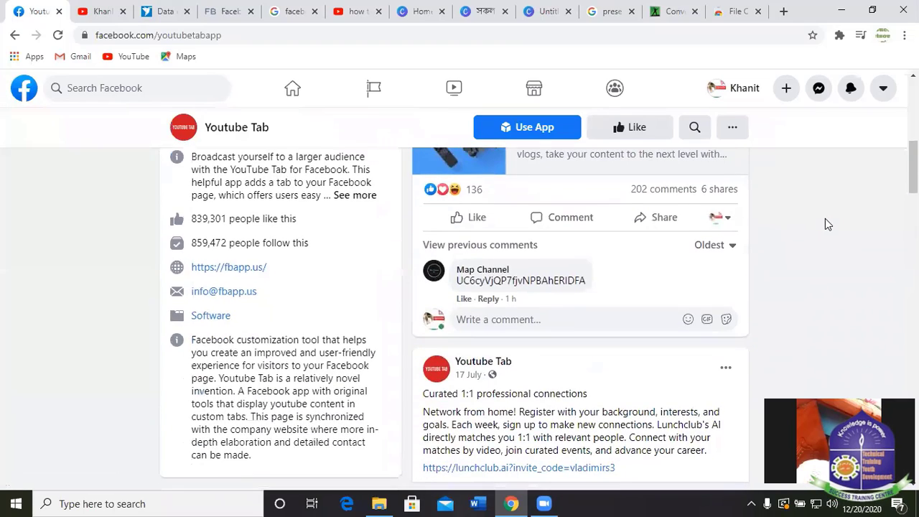
scroll(325, 302, up, 10)
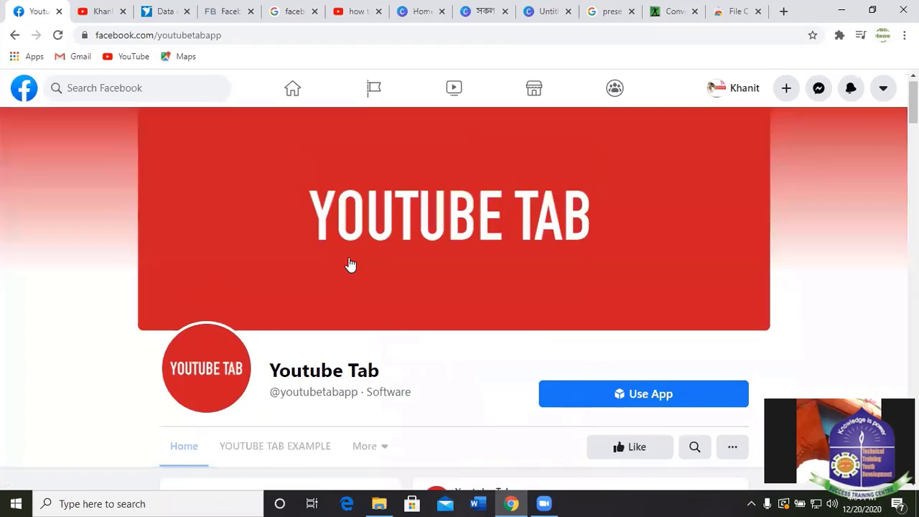
scroll(503, 295, down, 2)
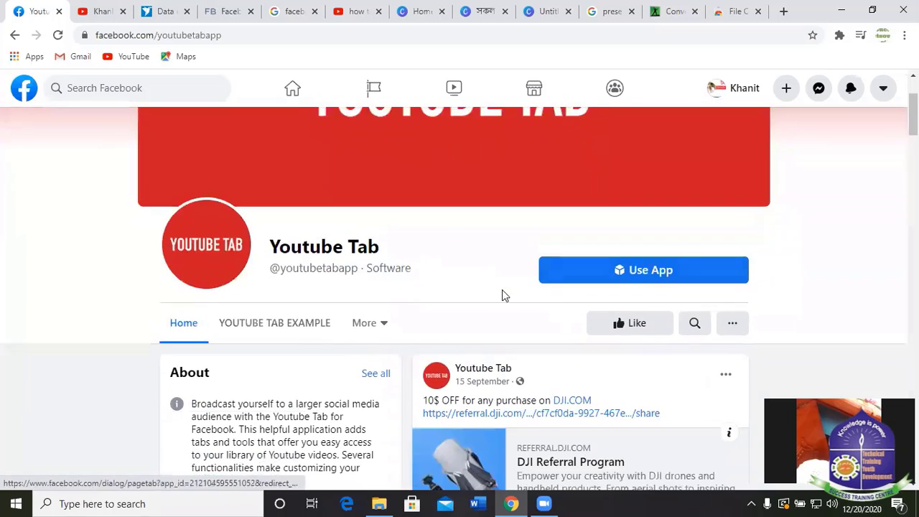
click(381, 324)
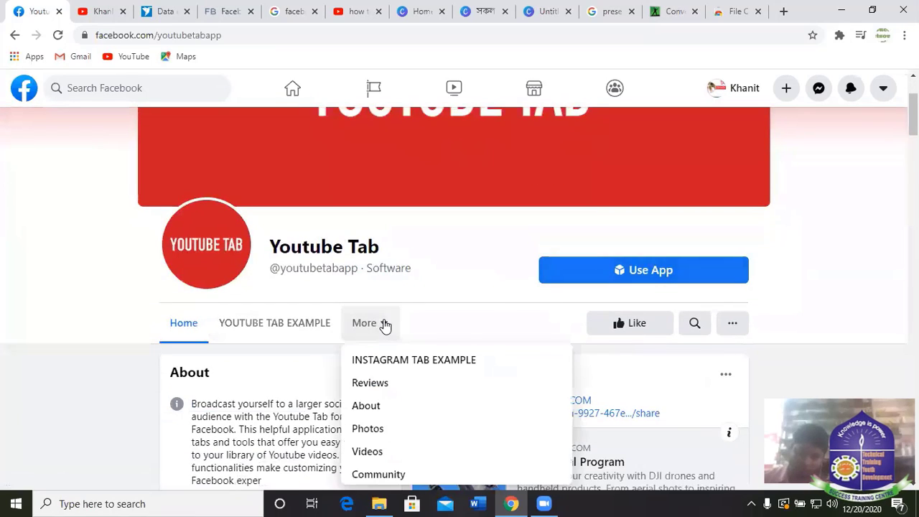
click(827, 312)
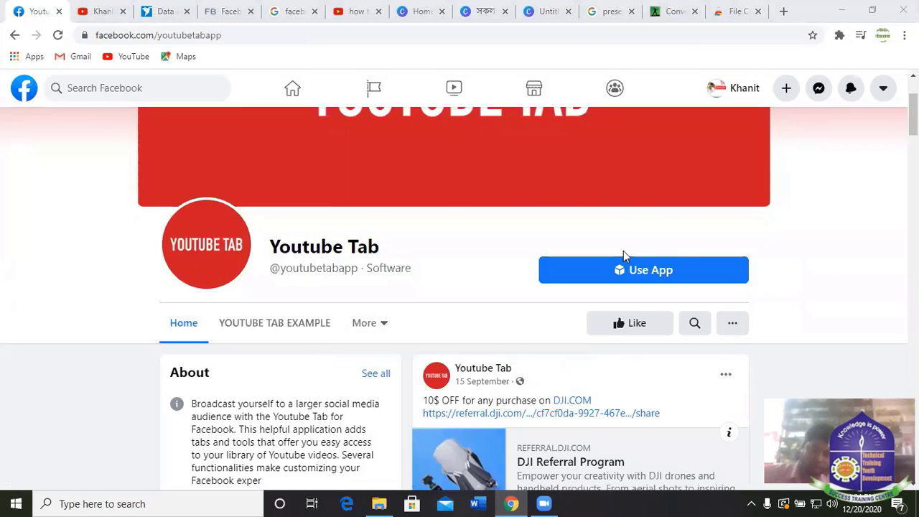
Go back to the search results and open the Pages you manage list.
click(14, 34)
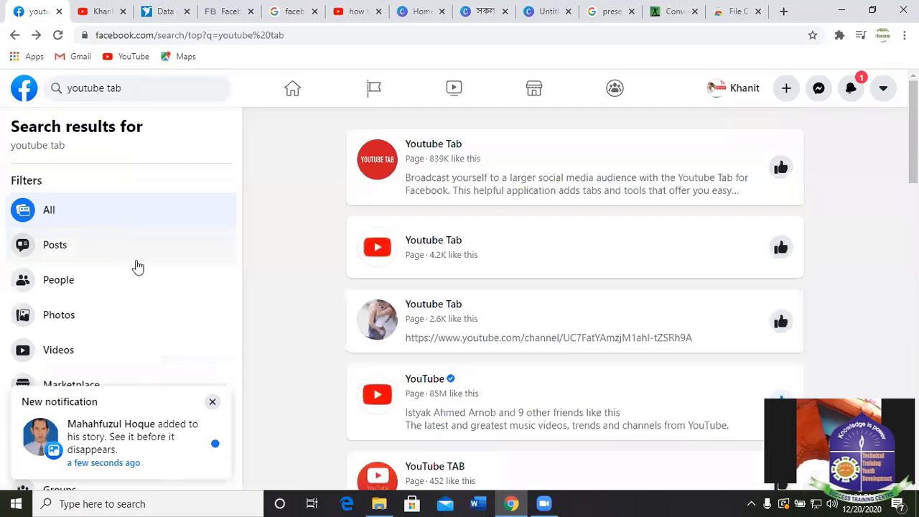
click(373, 88)
scroll(532, 324, down, 3)
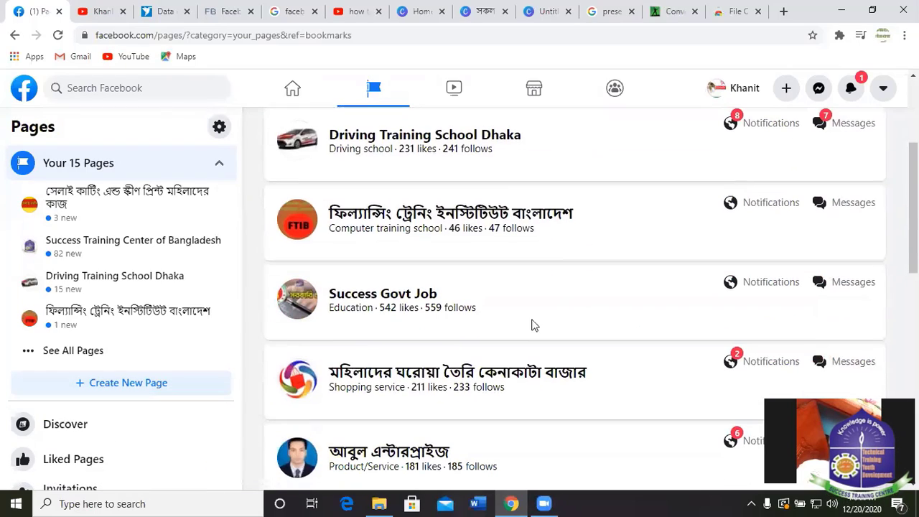
scroll(402, 300, down, 9)
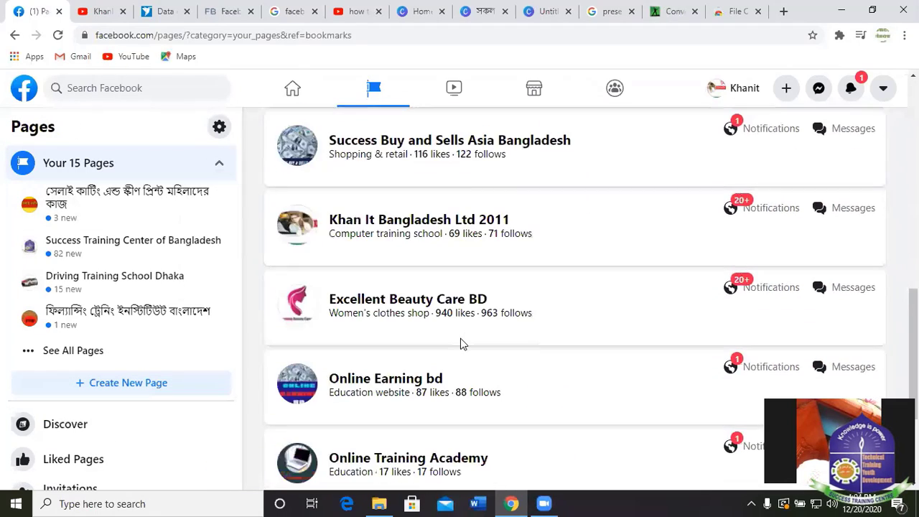
click(383, 426)
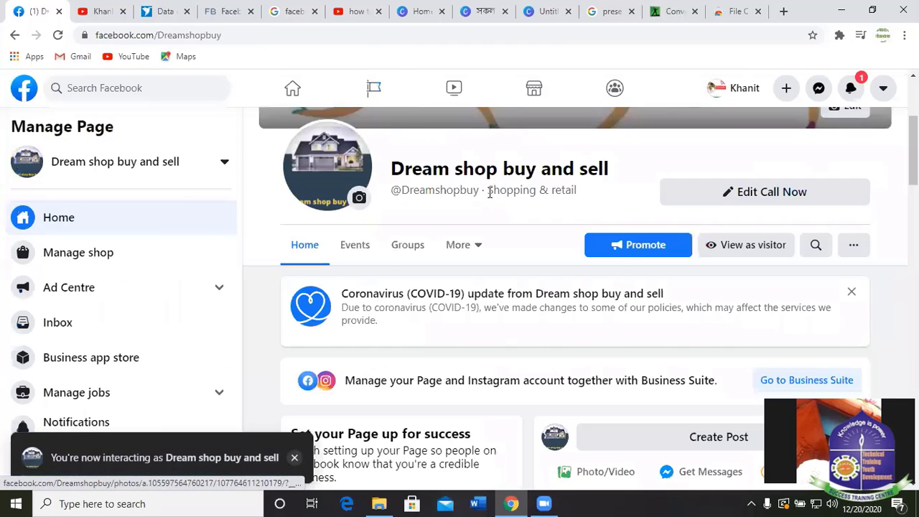
click(474, 249)
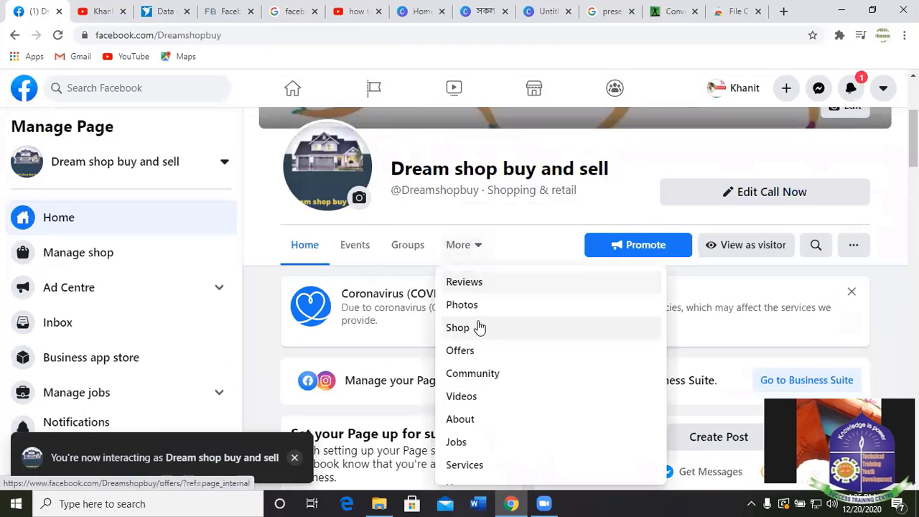
scroll(478, 324, down, 2)
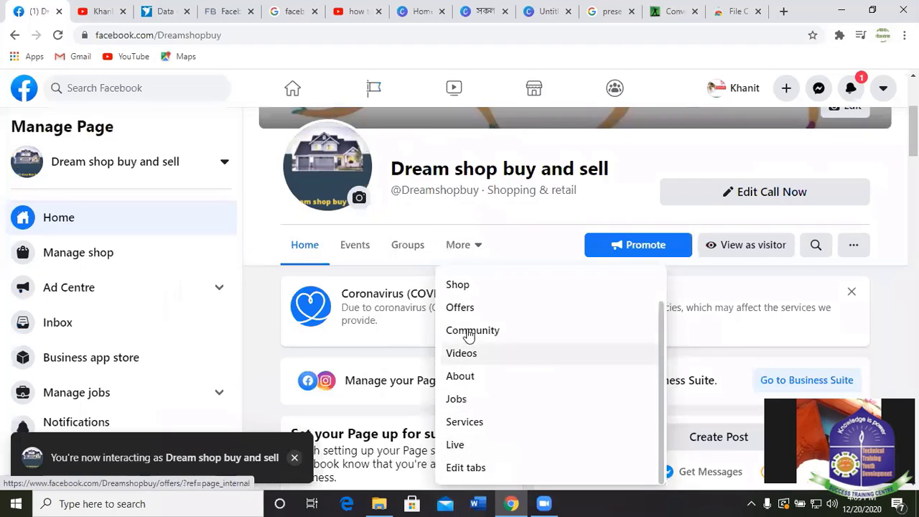
scroll(448, 331, up, 1)
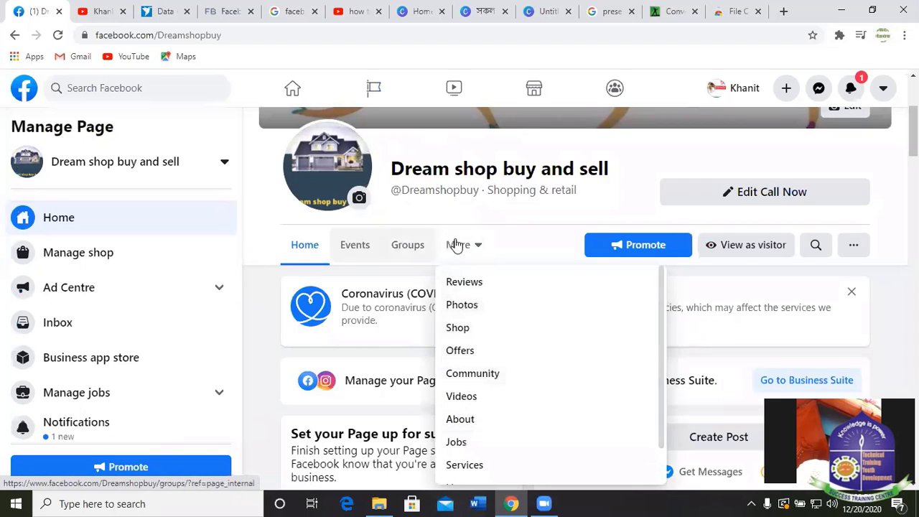
click(282, 286)
scroll(345, 359, down, 15)
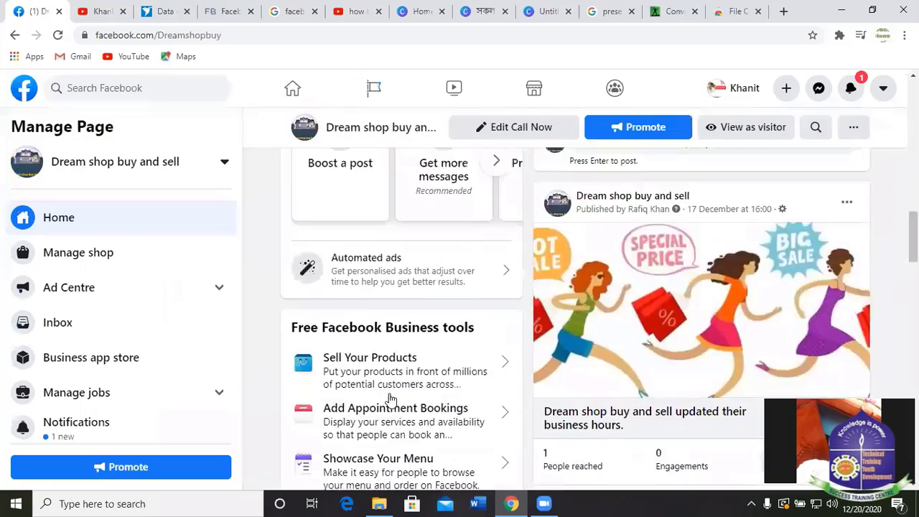
scroll(353, 327, up, 5)
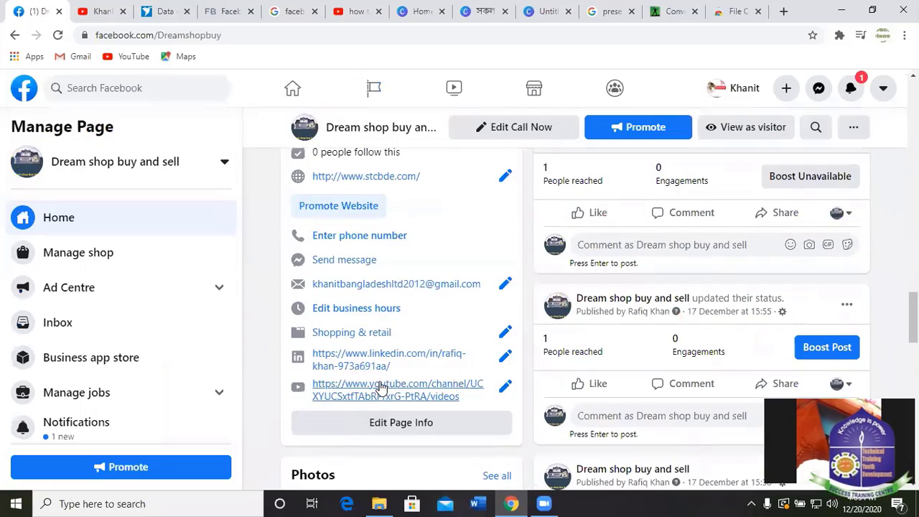
scroll(533, 204, up, 10)
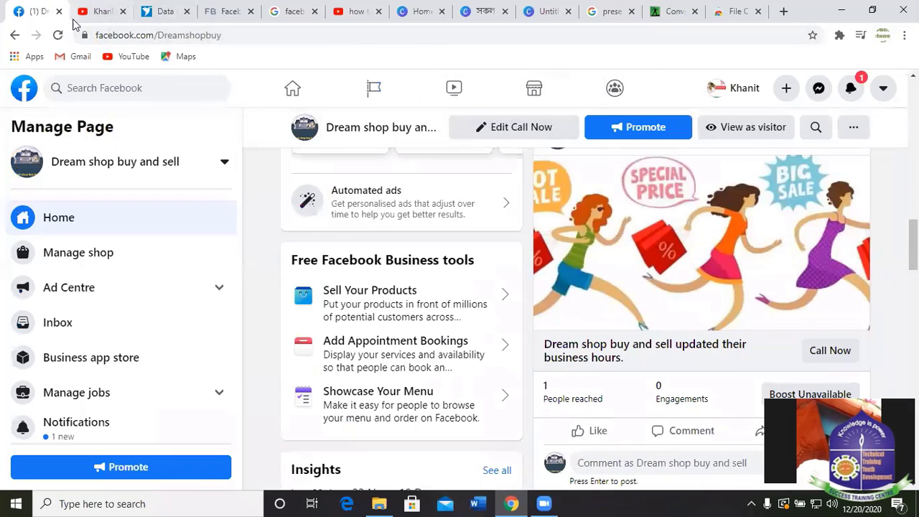
scroll(690, 213, up, 5)
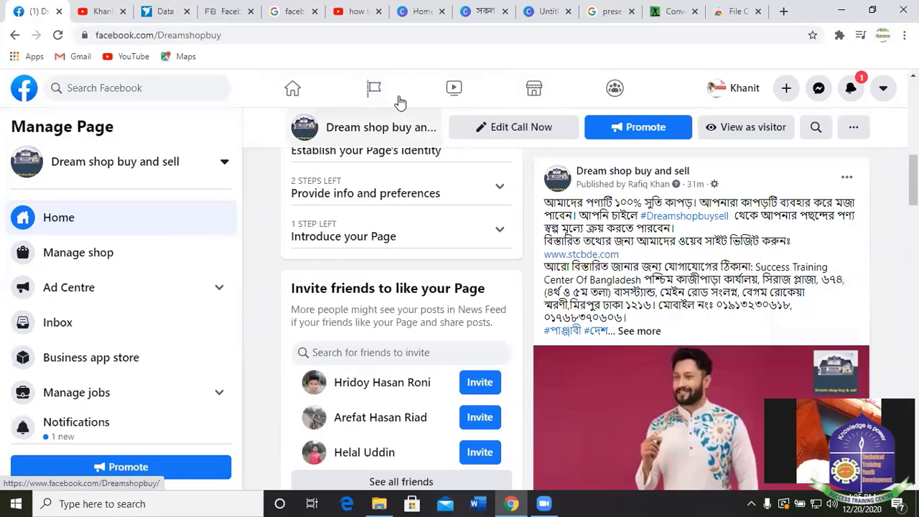
click(374, 89)
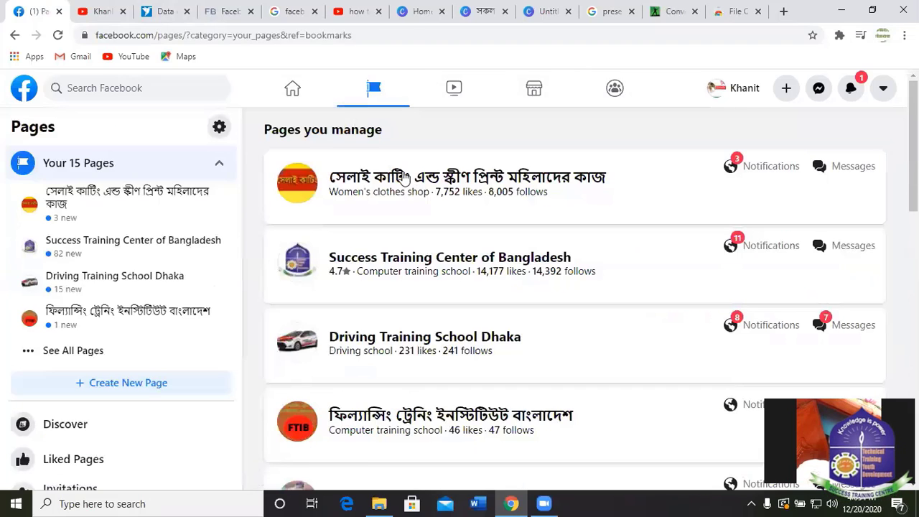
Open the sewing and screen-print Page and expand its sewing-course post.
click(403, 178)
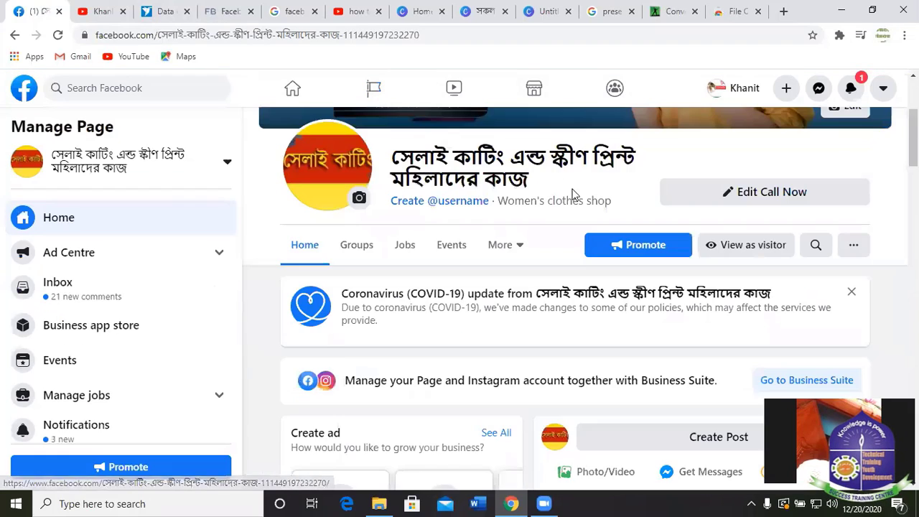
scroll(519, 333, down, 15)
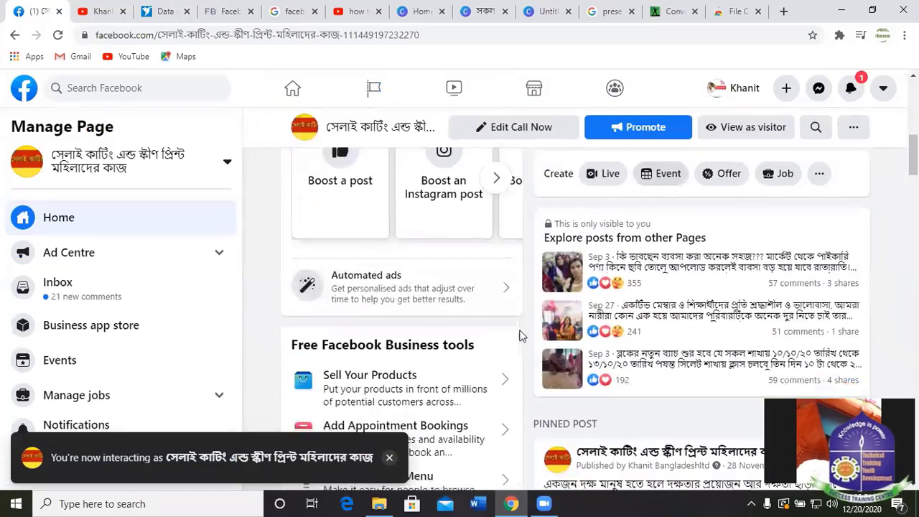
scroll(479, 335, down, 10)
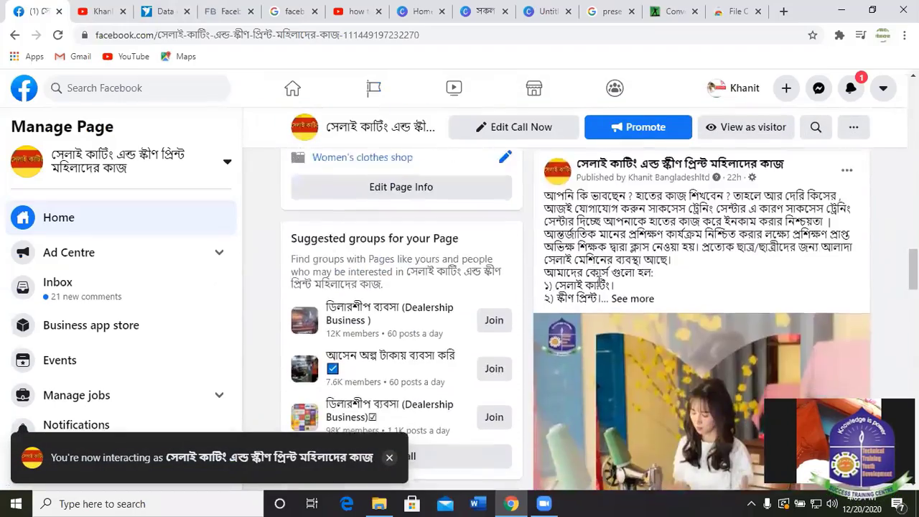
scroll(790, 258, down, 5)
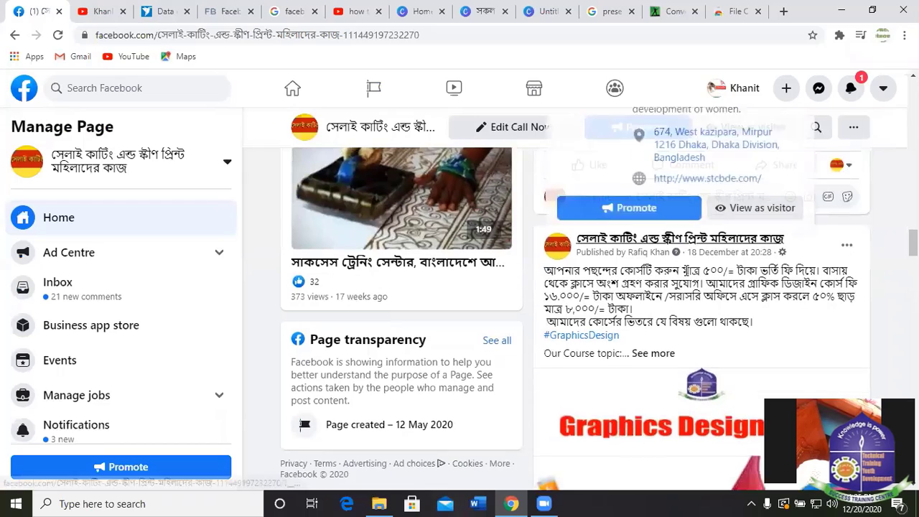
scroll(675, 287, down, 3)
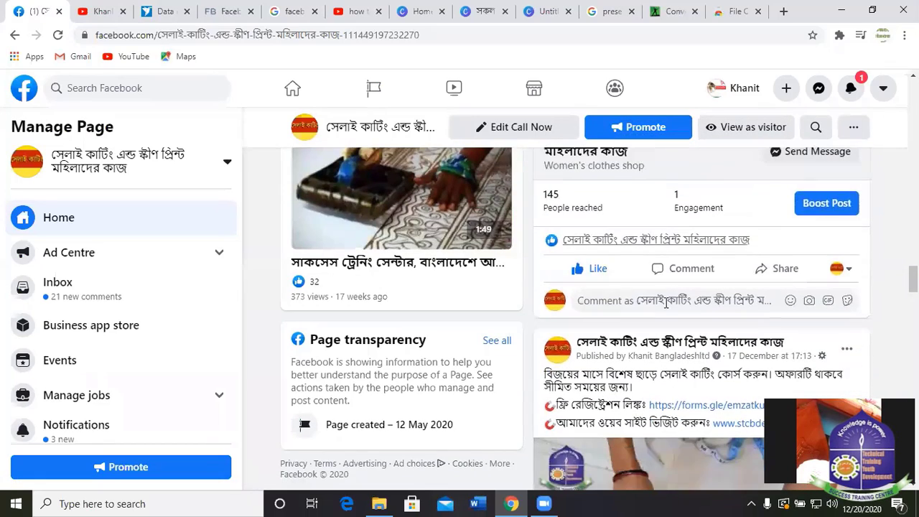
scroll(642, 308, down, 2)
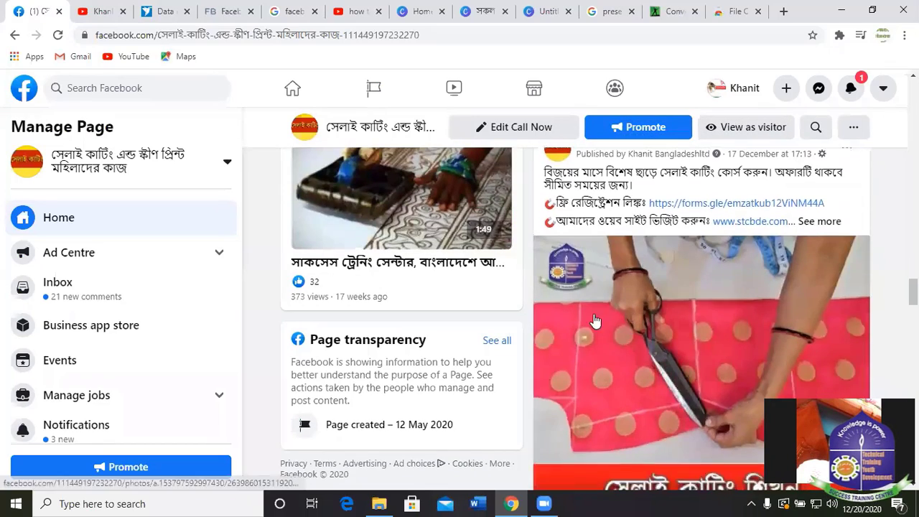
click(817, 221)
Scroll to the sewing video post with 493 people reached and expand its text.
scroll(598, 240, down, 6)
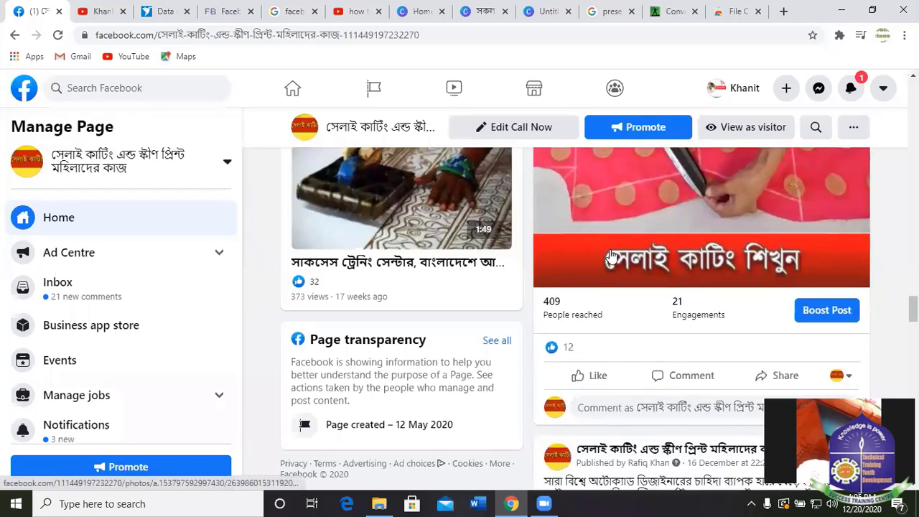
scroll(699, 228, up, 3)
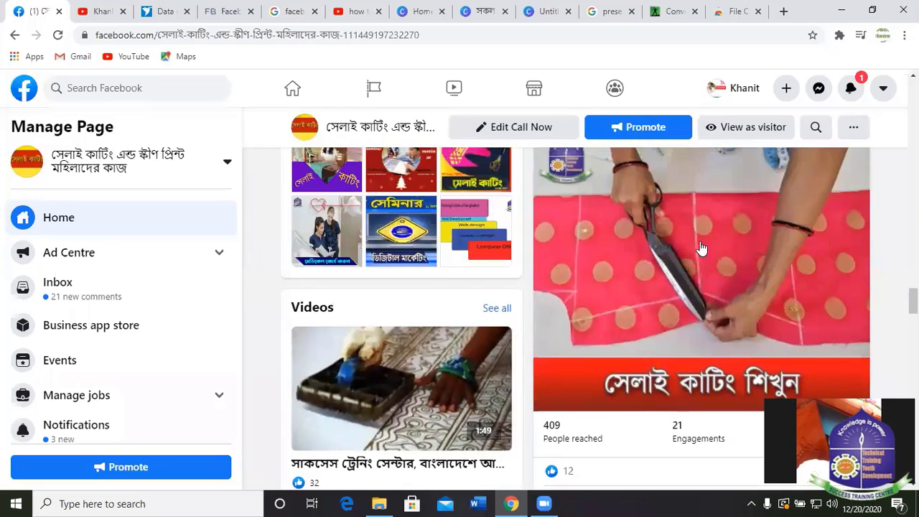
scroll(703, 247, down, 3)
scroll(769, 216, down, 4)
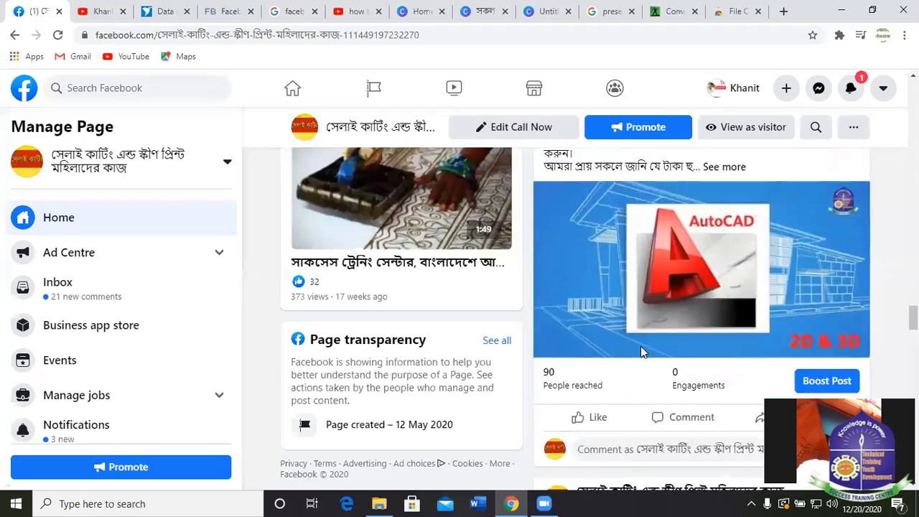
scroll(653, 338, down, 8)
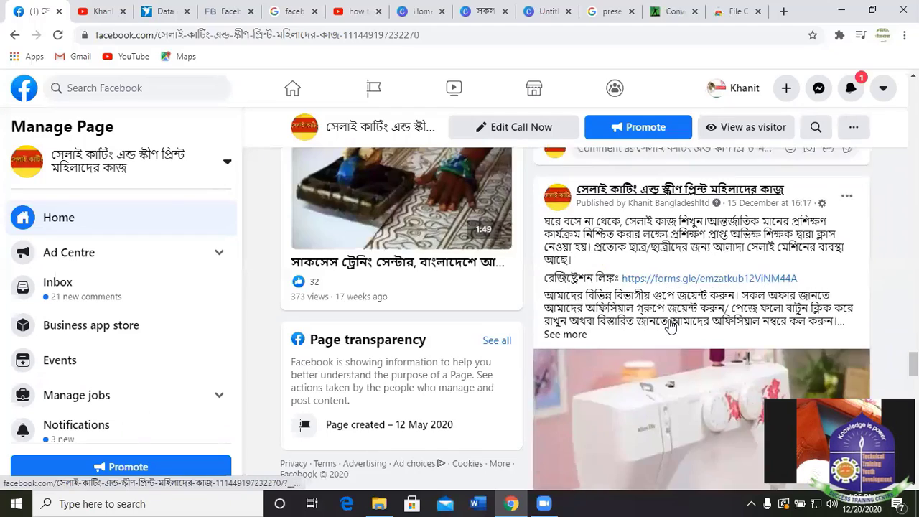
scroll(670, 327, down, 5)
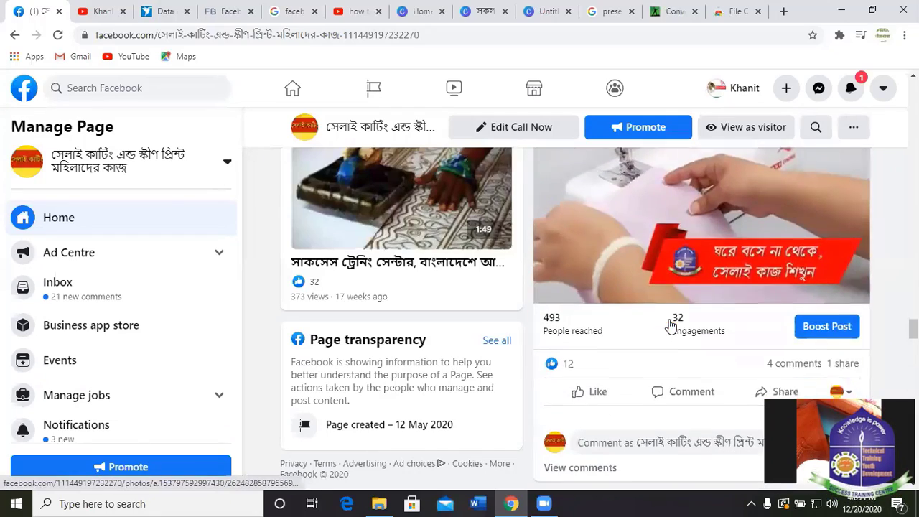
scroll(790, 301, up, 5)
scroll(885, 289, down, 5)
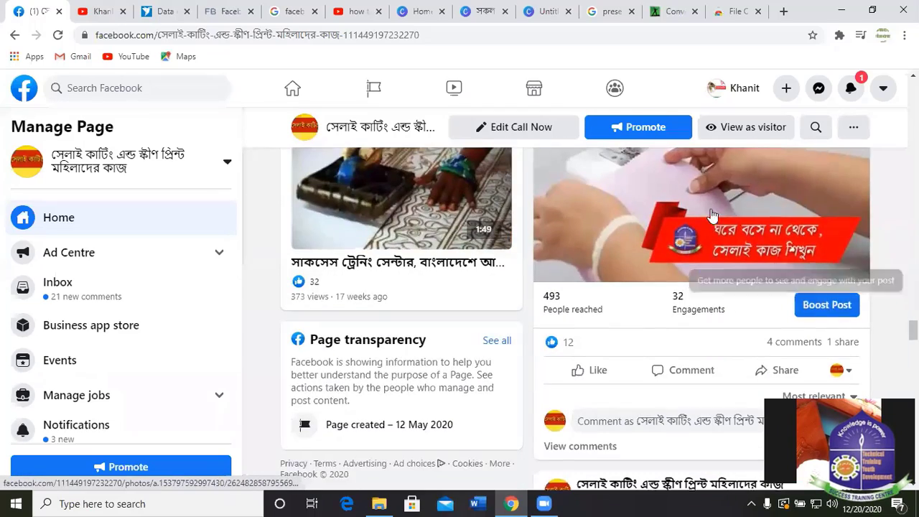
scroll(592, 271, up, 5)
click(580, 335)
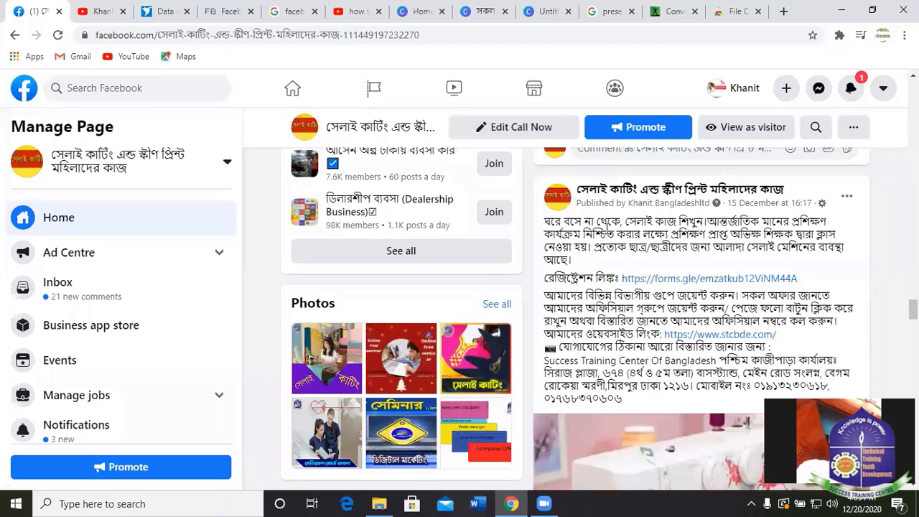
scroll(668, 275, down, 8)
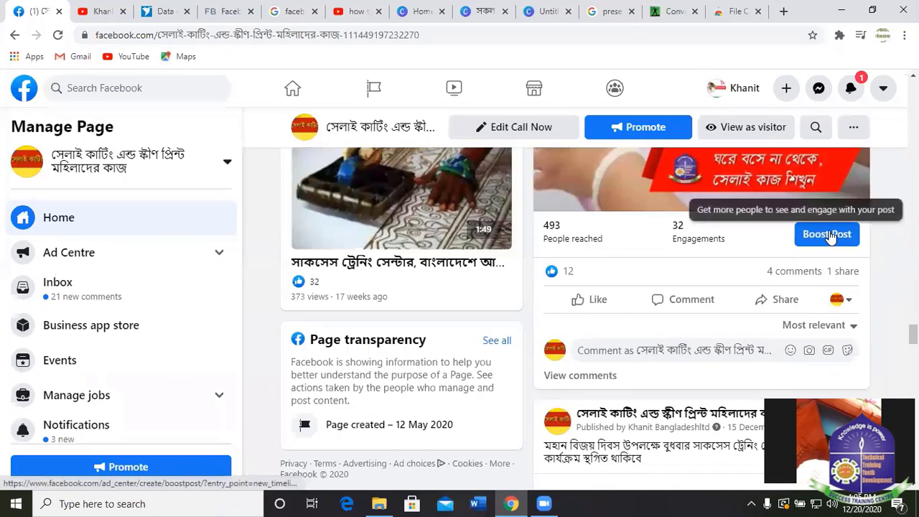
click(828, 236)
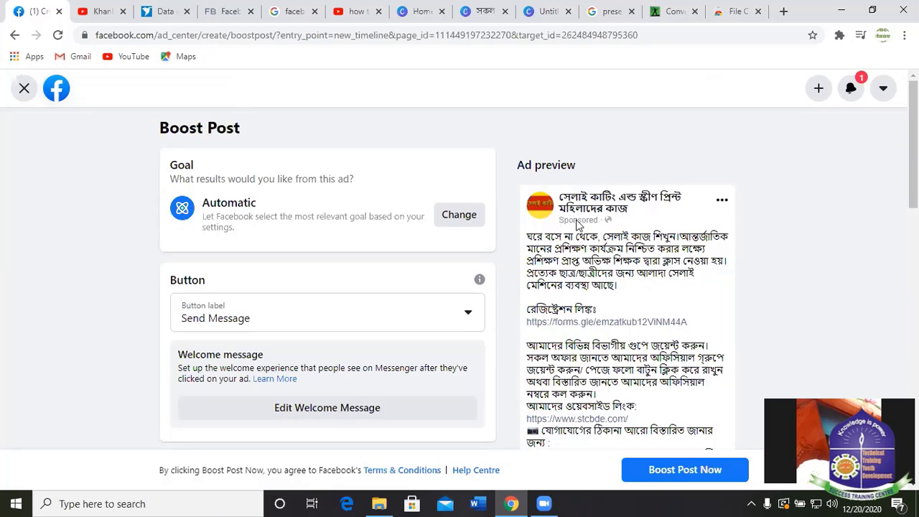
scroll(650, 288, down, 3)
scroll(650, 288, up, 3)
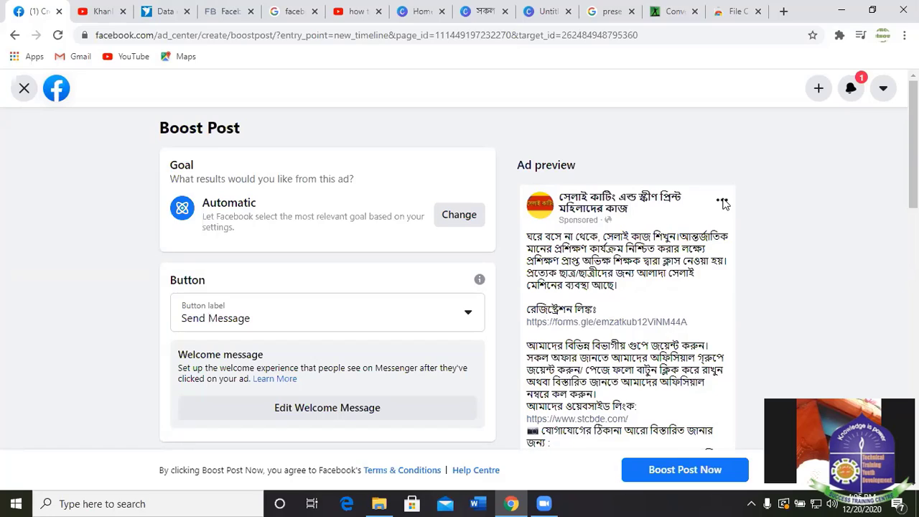
scroll(697, 215, down, 8)
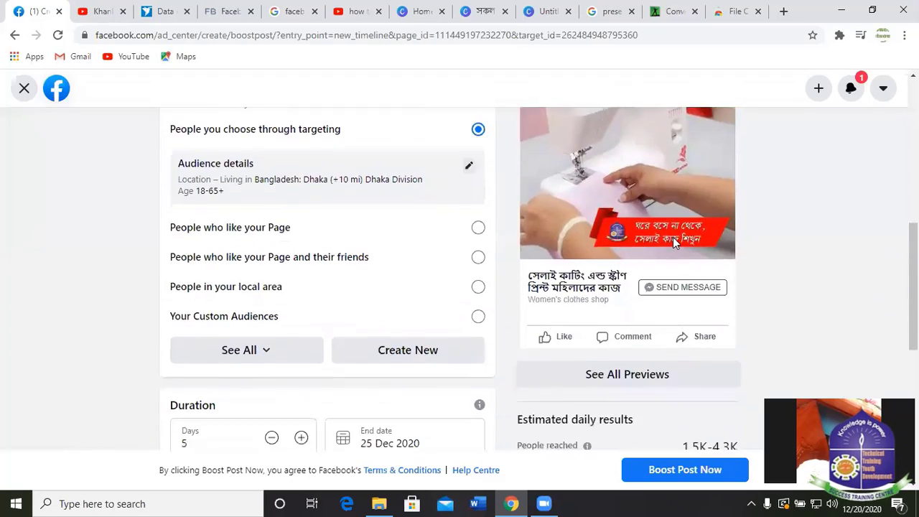
scroll(722, 269, up, 10)
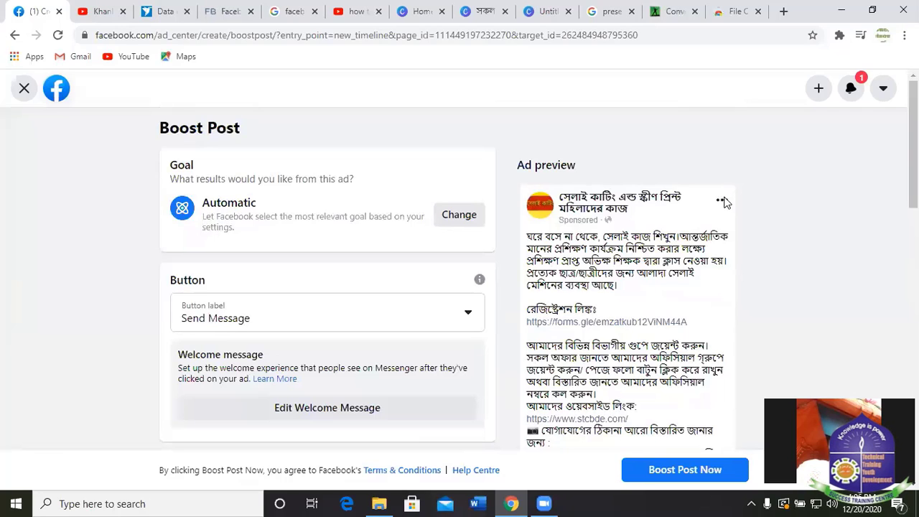
scroll(669, 249, down, 8)
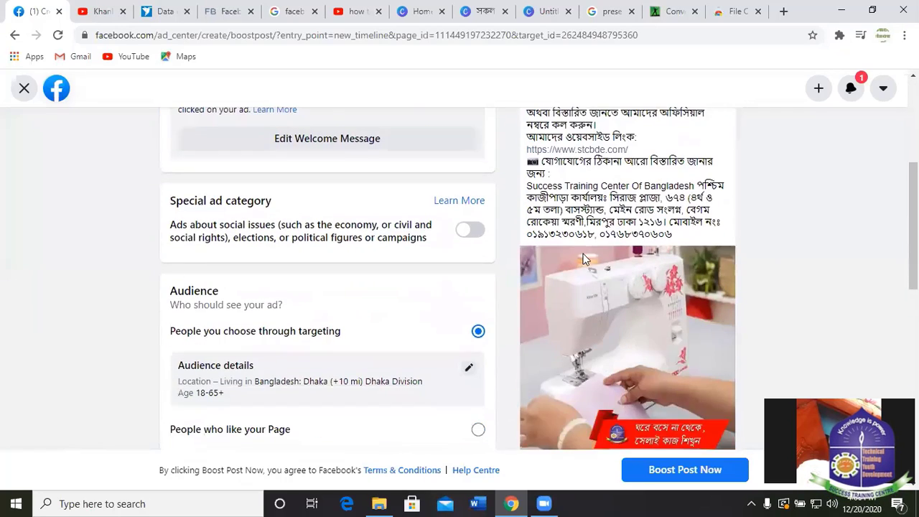
scroll(670, 251, up, 5)
scroll(670, 253, down, 4)
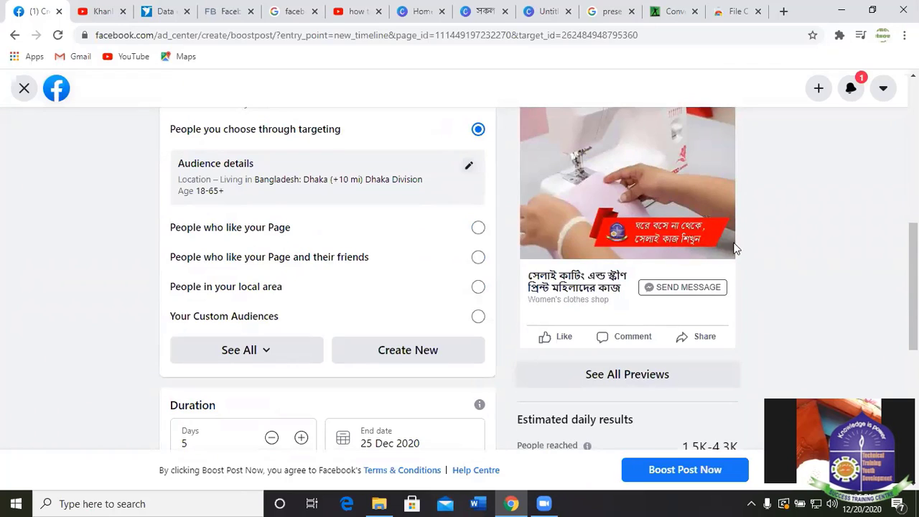
scroll(751, 408, up, 5)
scroll(590, 321, up, 2)
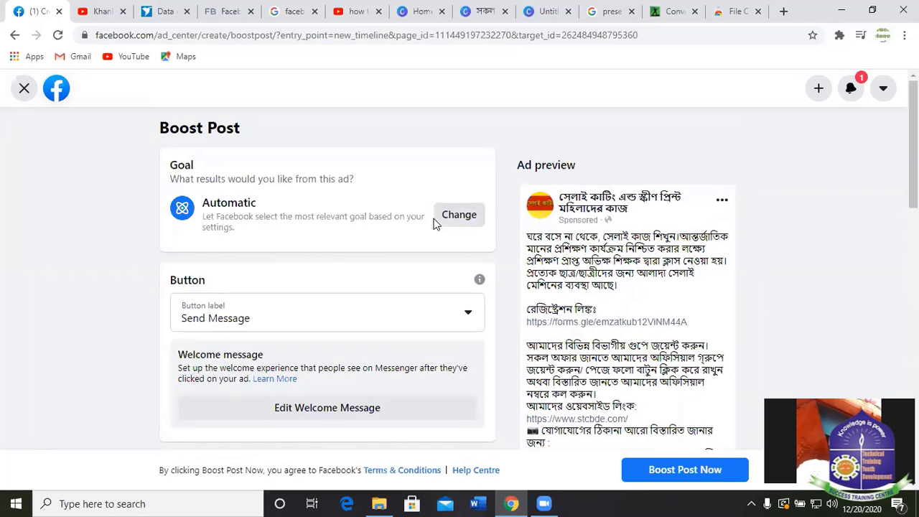
Change the boost goal from Automatic to Get more messages and save it.
click(466, 217)
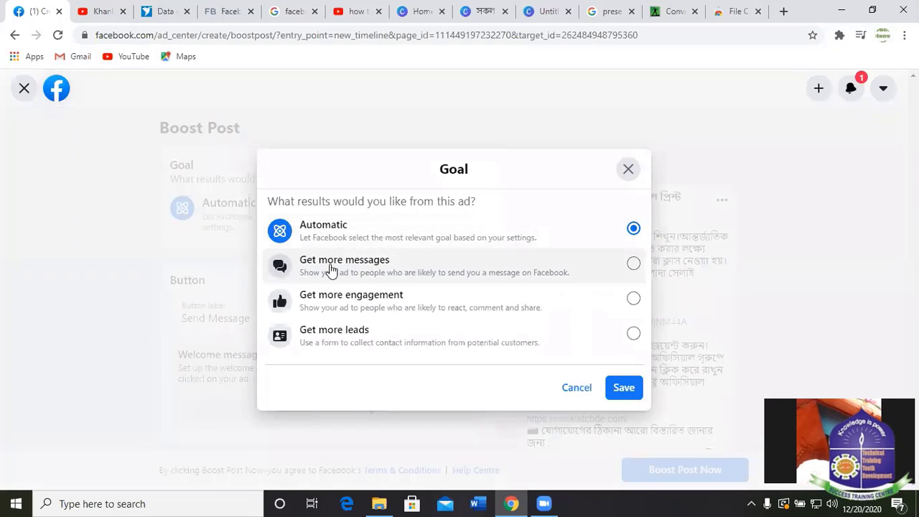
click(633, 263)
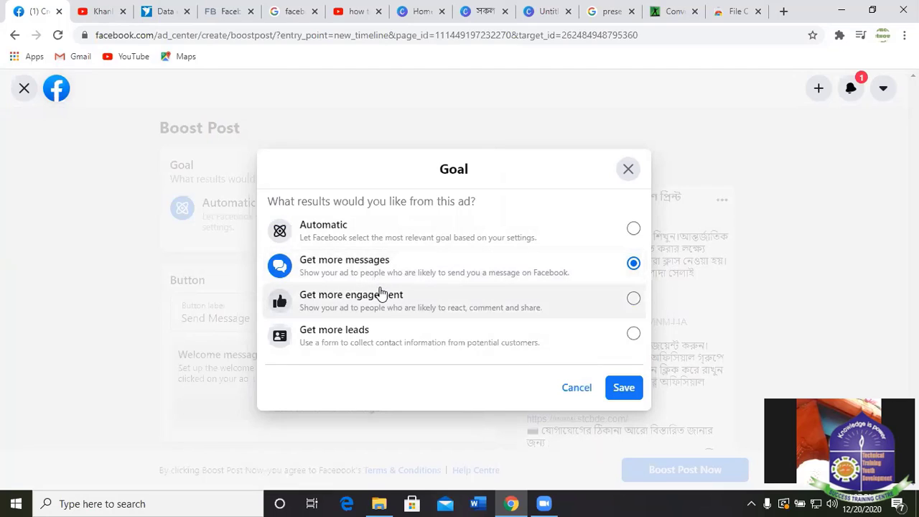
click(624, 388)
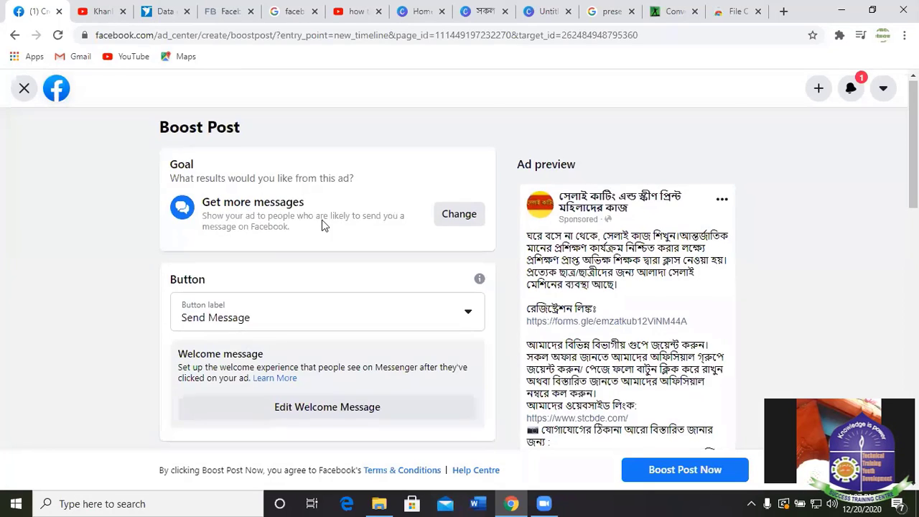
scroll(323, 225, down, 2)
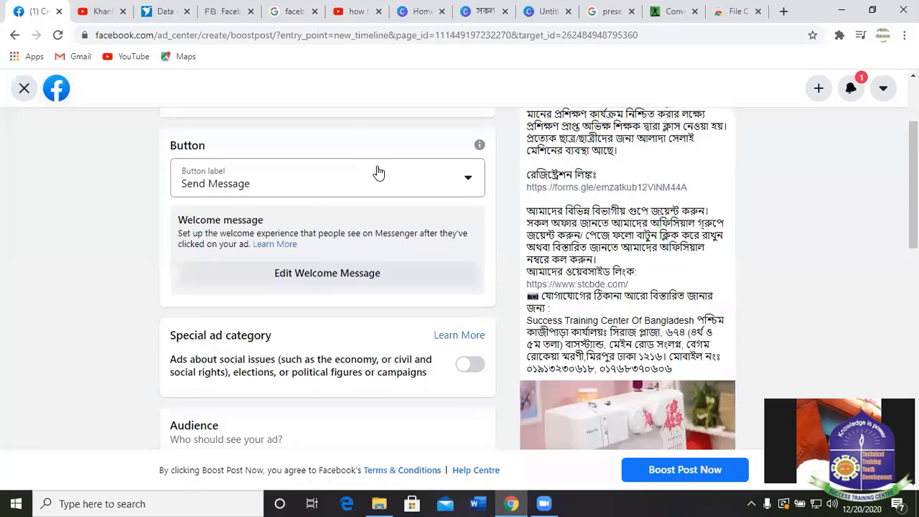
click(466, 182)
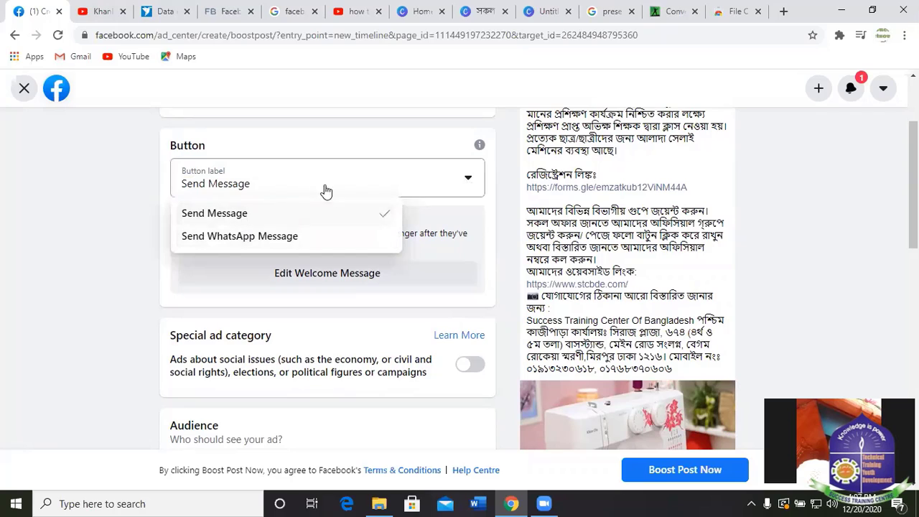
click(215, 219)
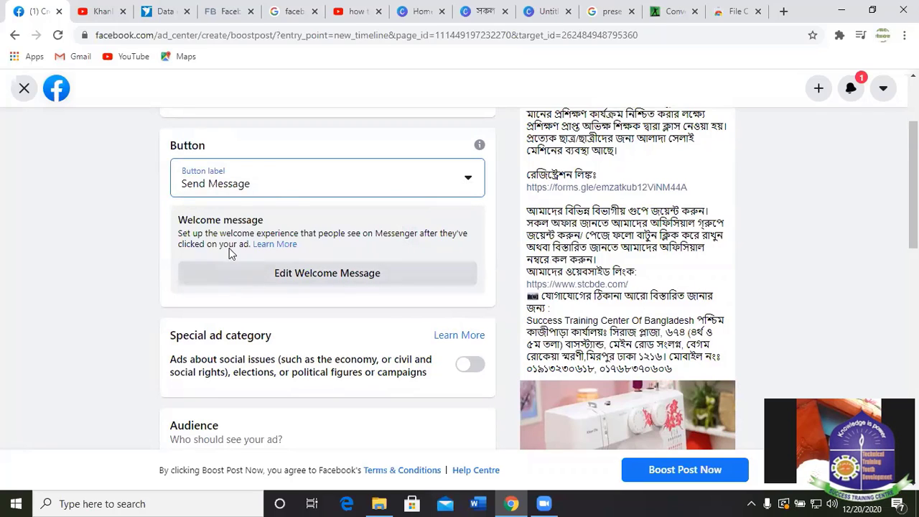
scroll(226, 253, down, 1)
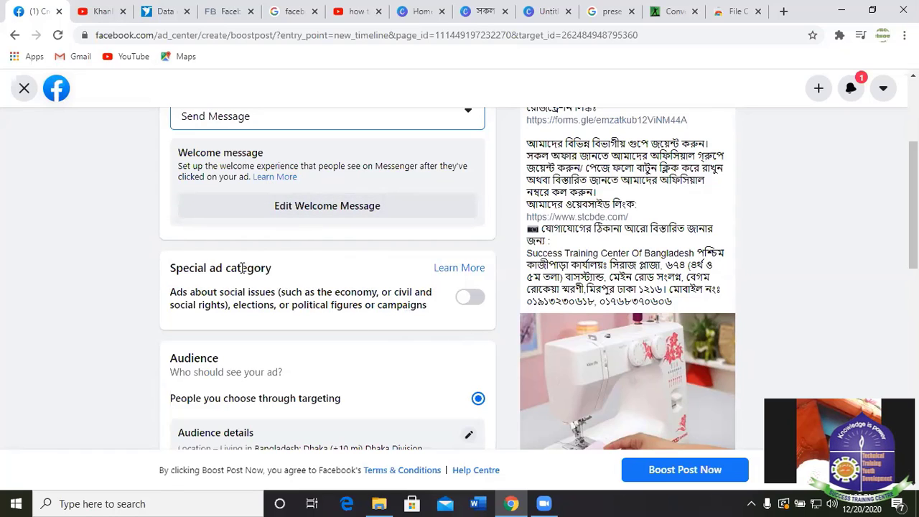
scroll(295, 275, down, 1)
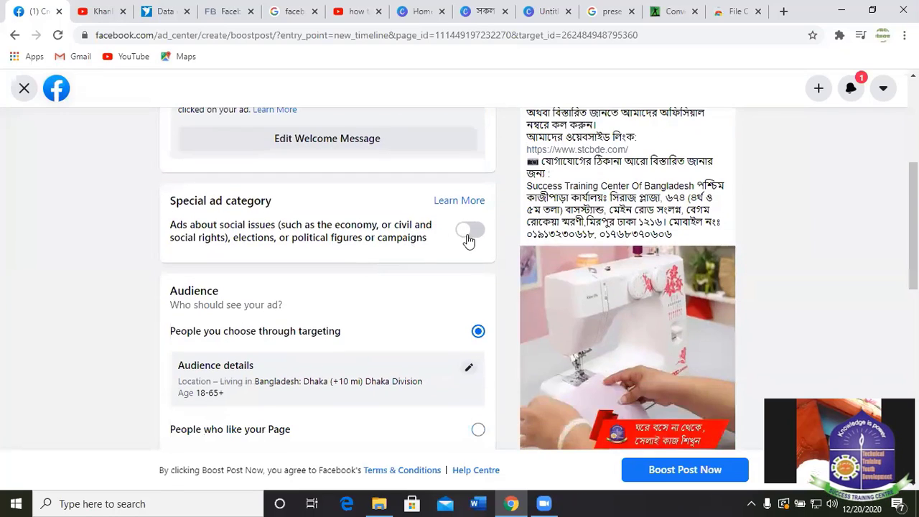
scroll(316, 297, down, 2)
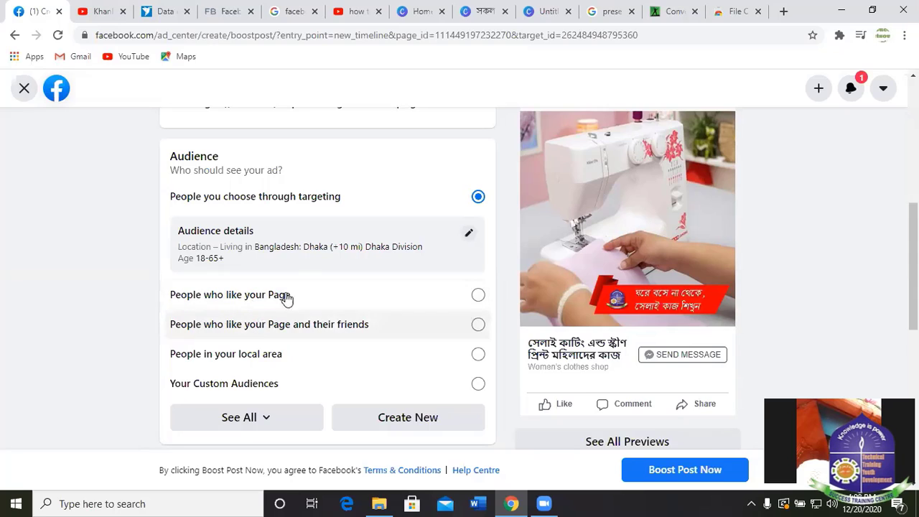
Edit the boost audience to target all genders aged 16–45.
click(468, 236)
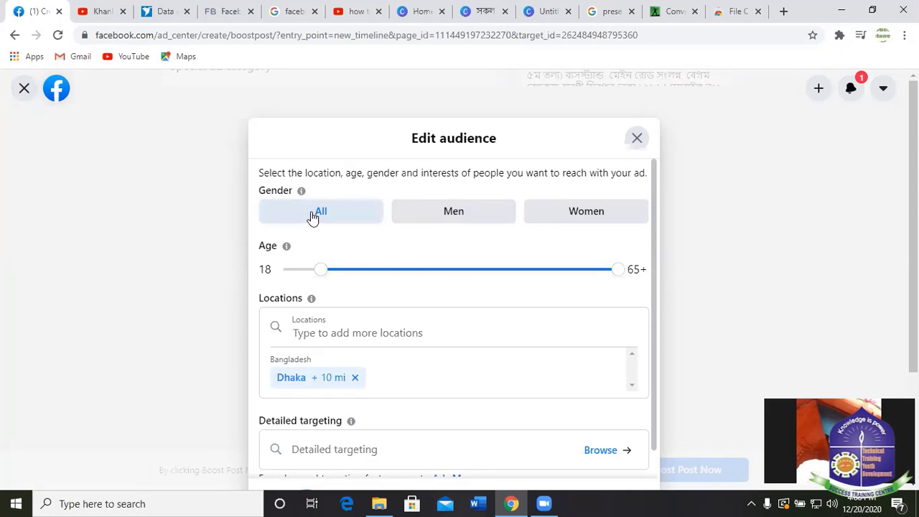
click(455, 213)
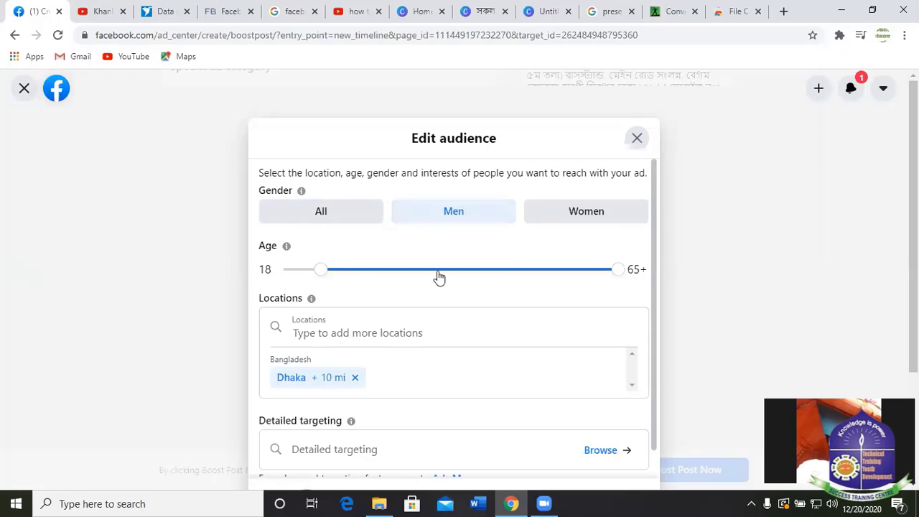
mouse_move(318, 275)
mouse_down()
mouse_move(287, 274)
mouse_move(300, 276)
mouse_up()
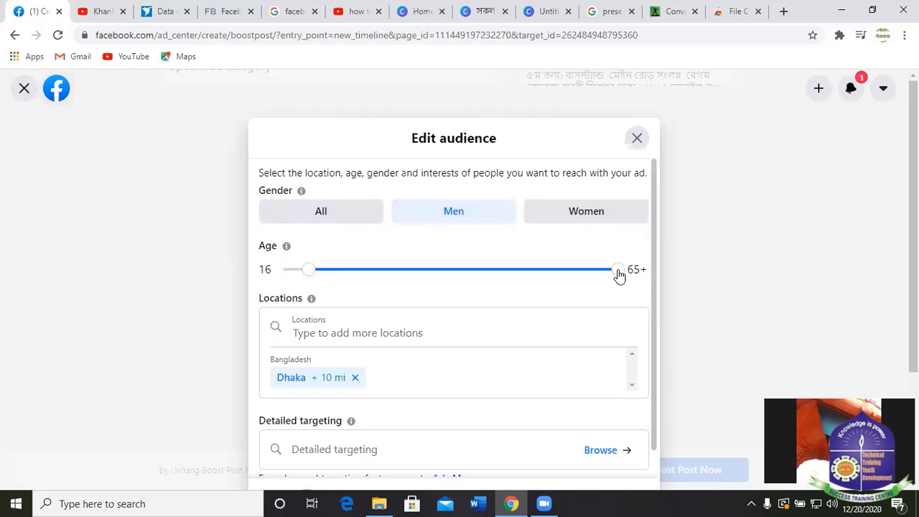
drag(620, 275, 511, 272)
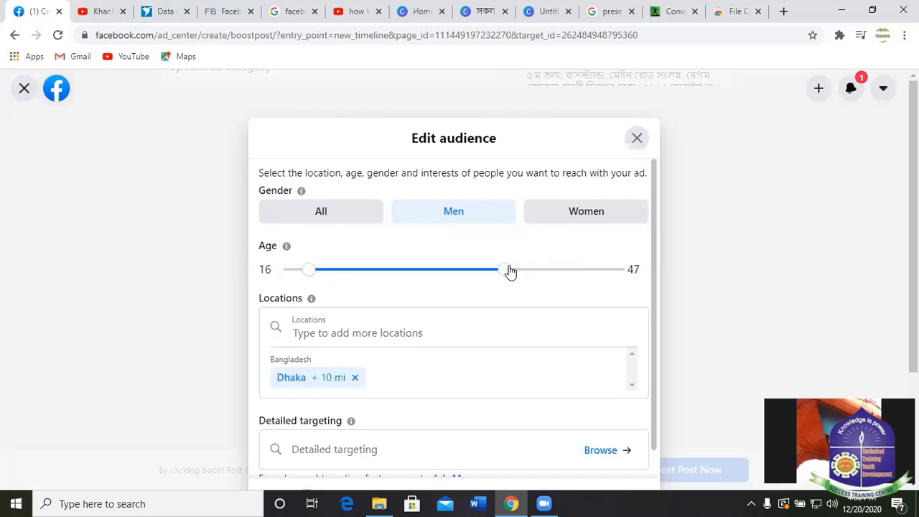
mouse_move(511, 271)
mouse_down()
mouse_move(519, 268)
mouse_move(460, 268)
mouse_move(494, 270)
mouse_up()
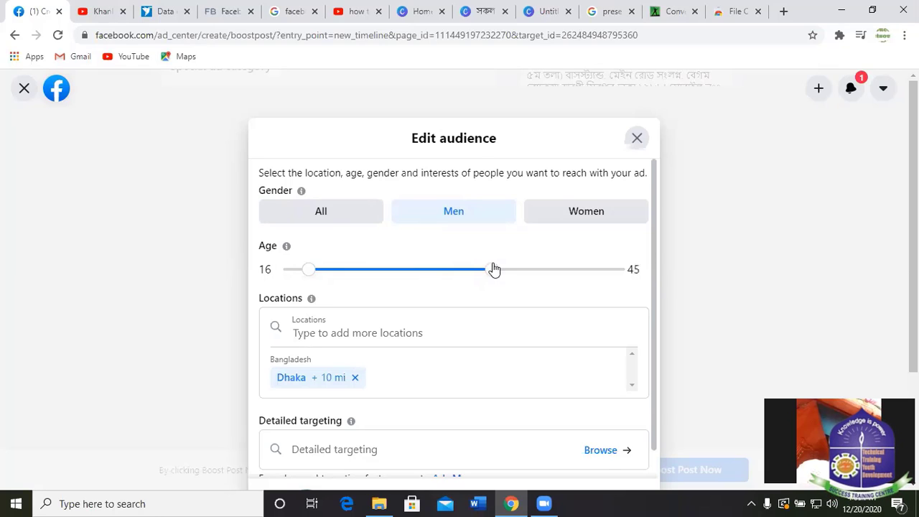
click(587, 214)
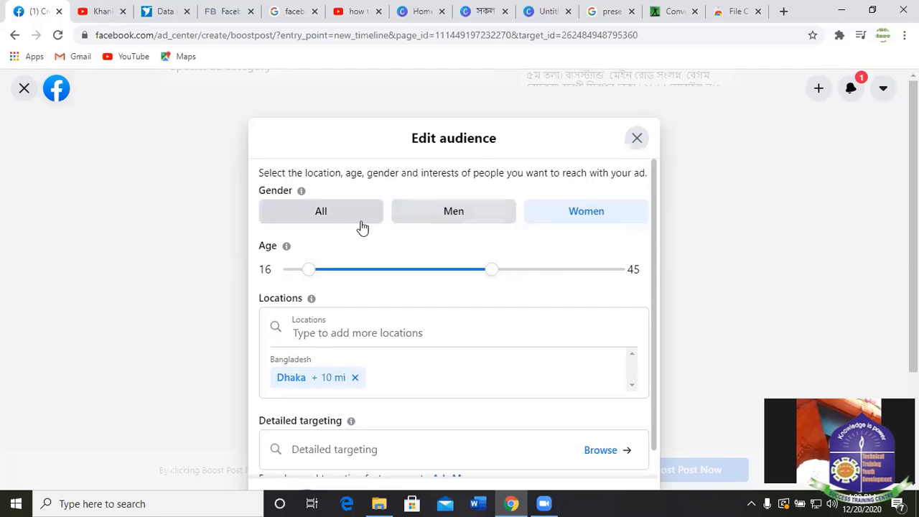
click(328, 219)
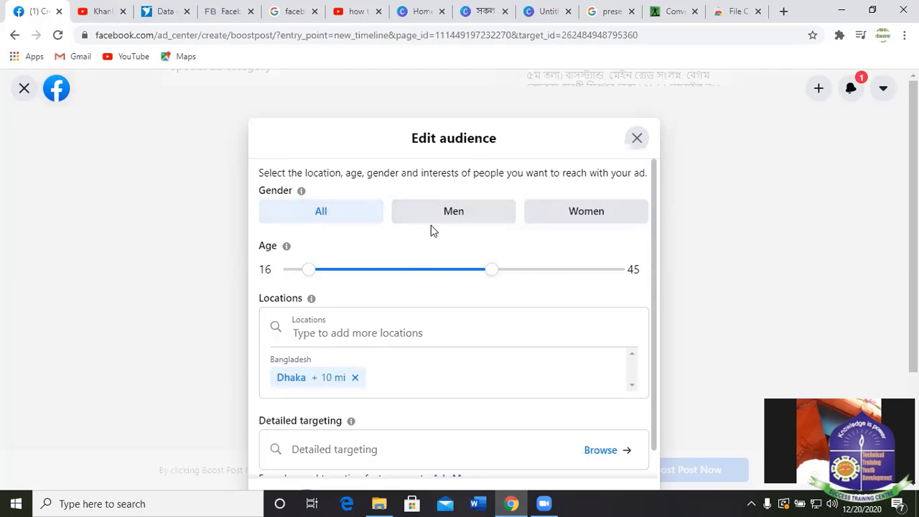
click(330, 335)
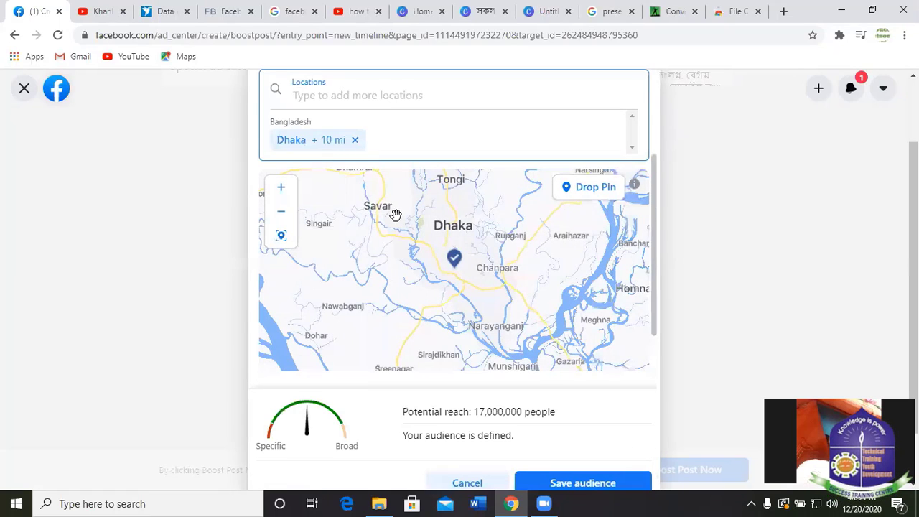
scroll(464, 123, up, 1)
scroll(438, 120, up, 1)
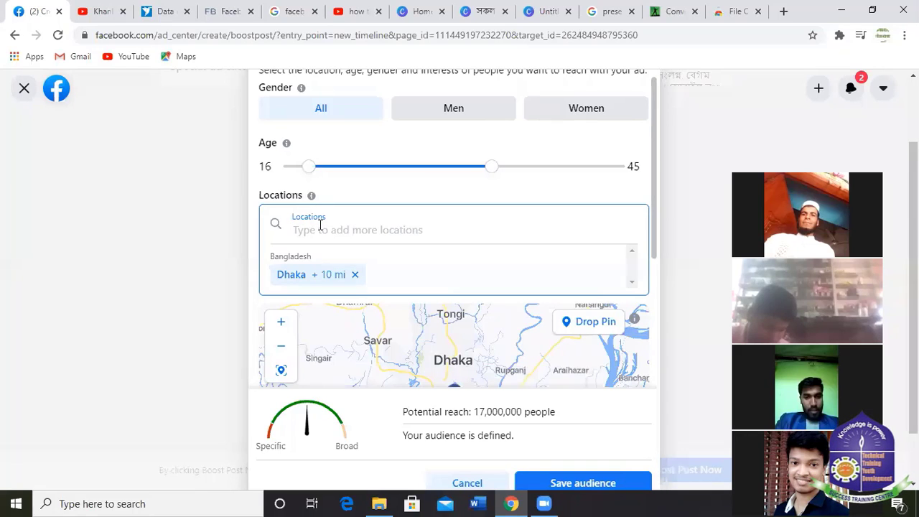
Set the audience location to the whole of Bangladesh, giving 39,000,000 potential reach.
text(Ba)
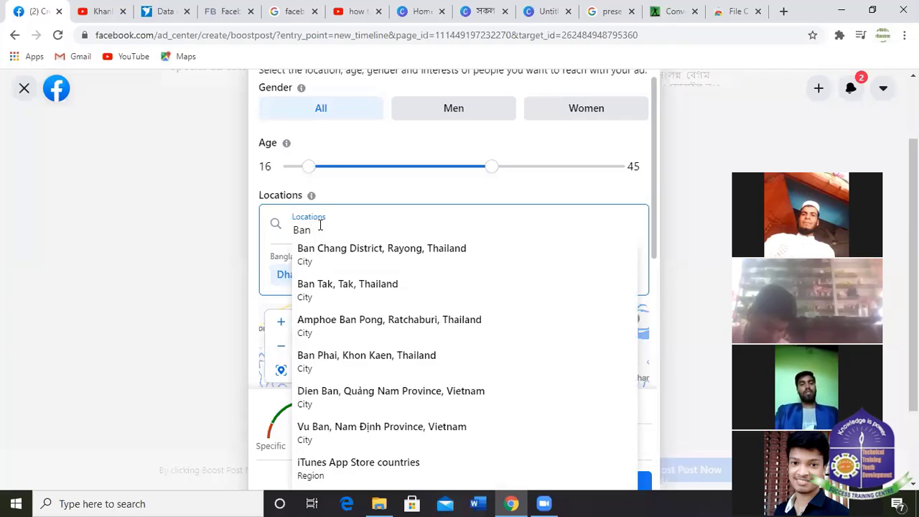
text(n)
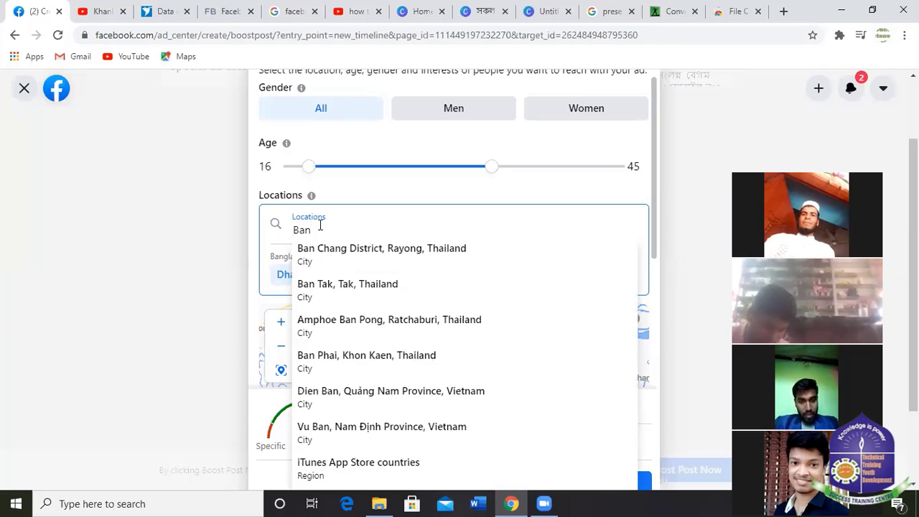
text(glade)
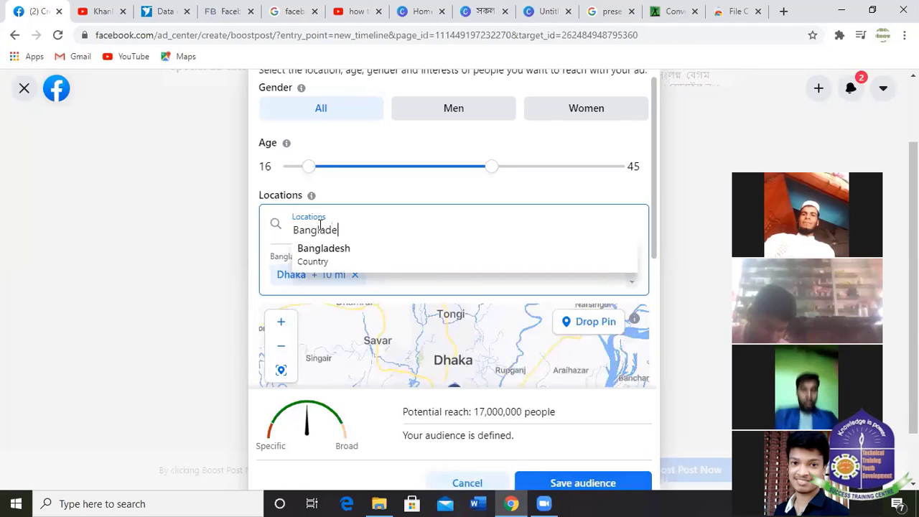
text(sh)
click(311, 260)
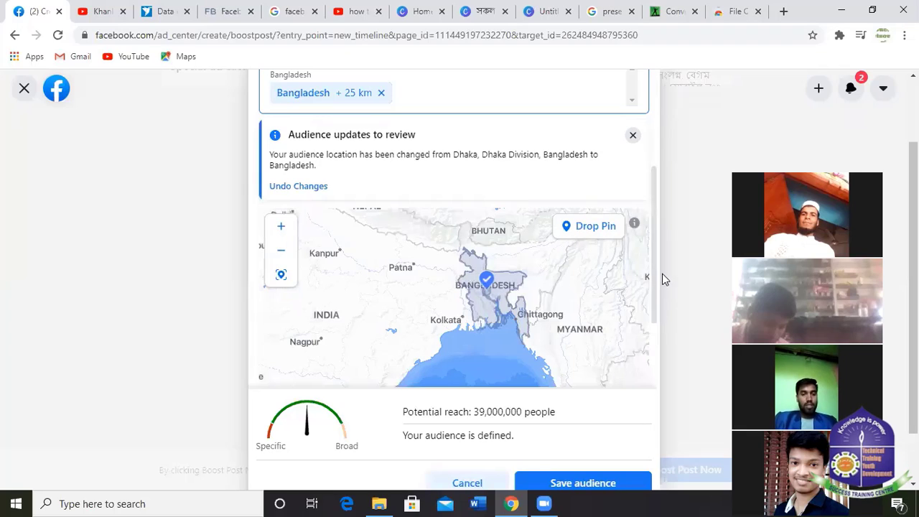
scroll(657, 259, down, 5)
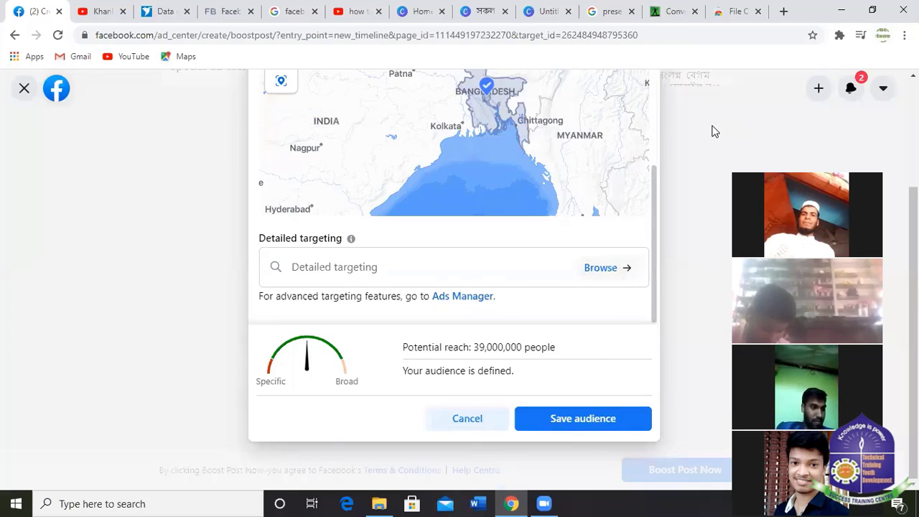
scroll(697, 137, up, 2)
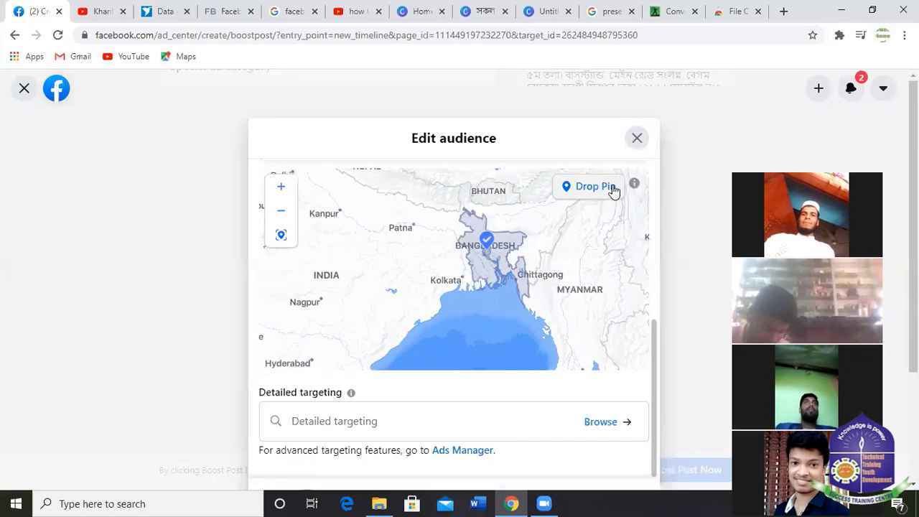
scroll(726, 321, down, 2)
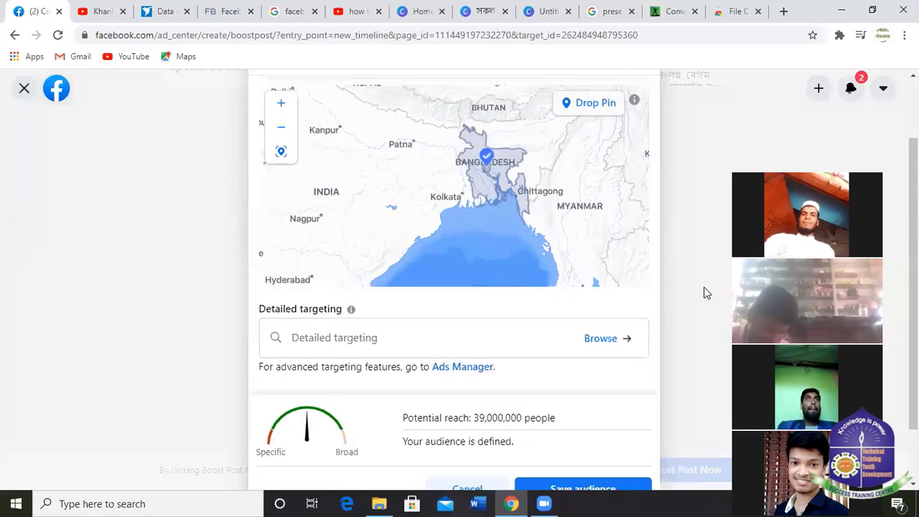
Save the edited audience, then try the Page-likers and Page-fans-and-friends audience options.
click(580, 420)
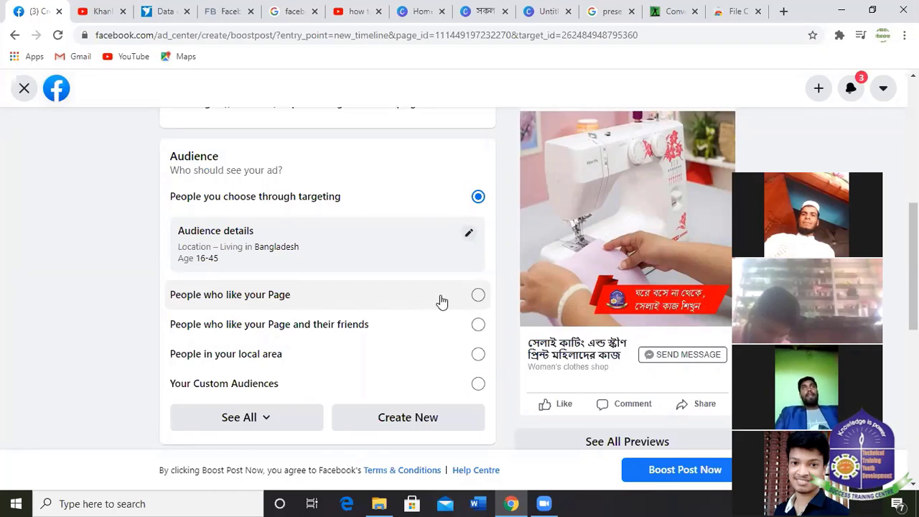
click(478, 296)
scroll(256, 328, down, 1)
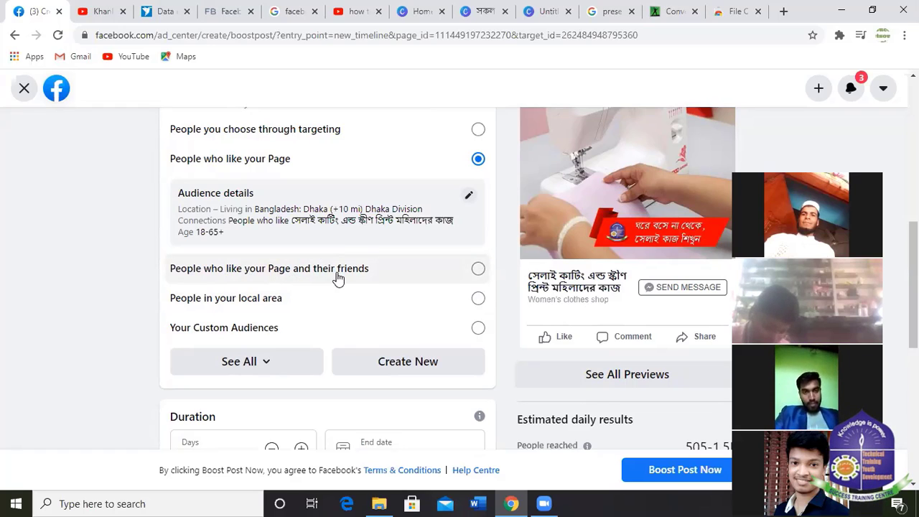
click(478, 270)
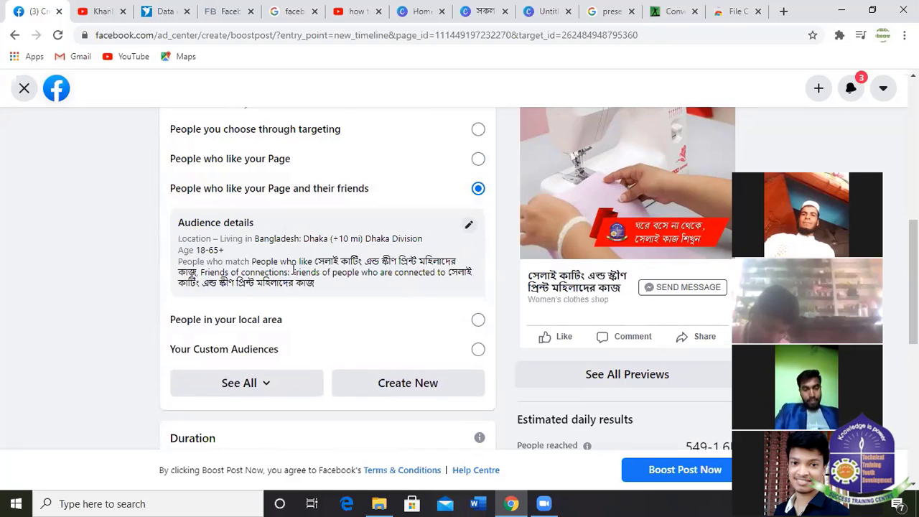
scroll(400, 221, down, 1)
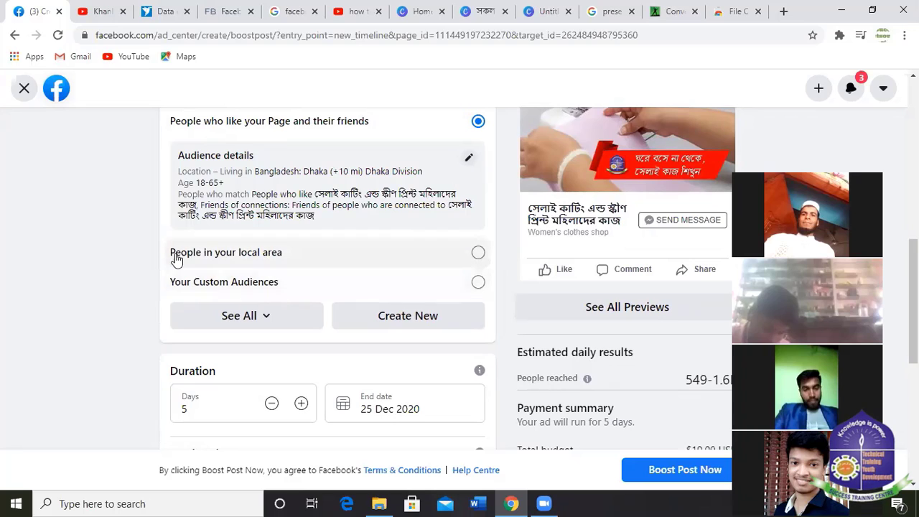
Try the local-area audience around Dhaka, then settle on Your Custom Audiences.
click(295, 260)
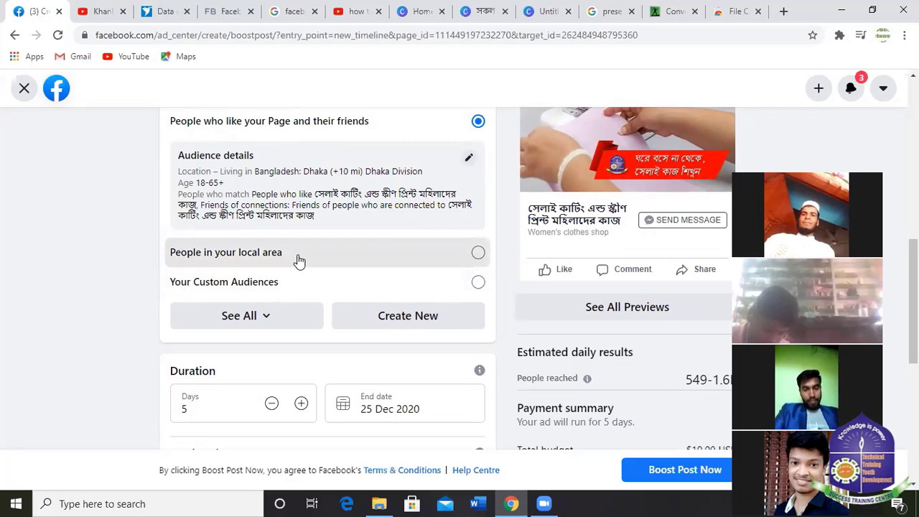
scroll(352, 237, down, 4)
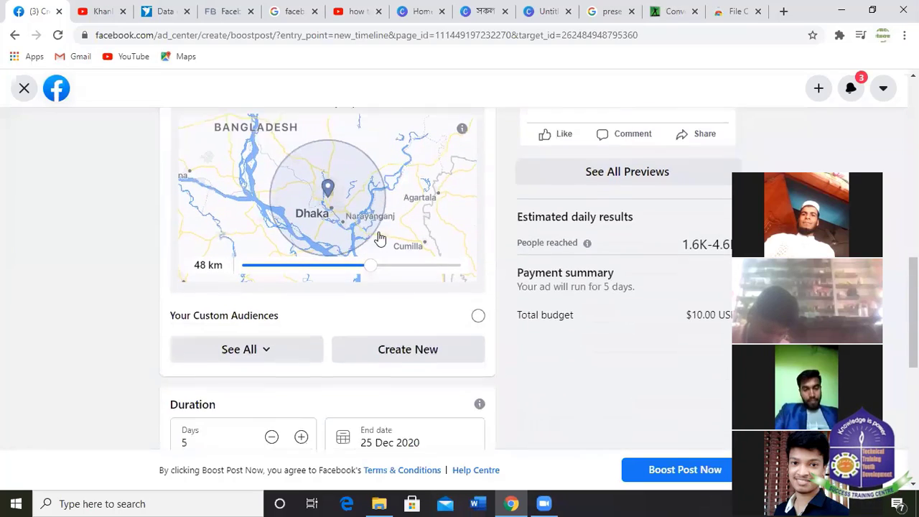
scroll(393, 294, down, 1)
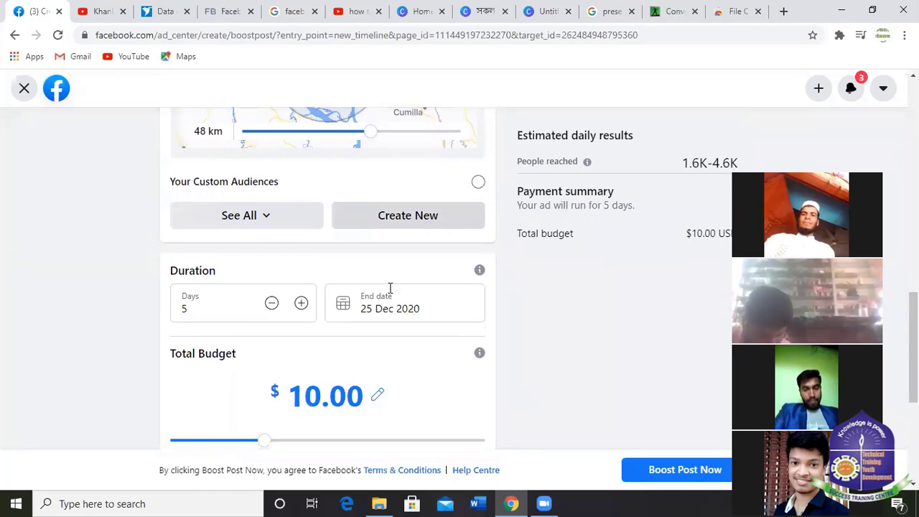
scroll(320, 258, up, 3)
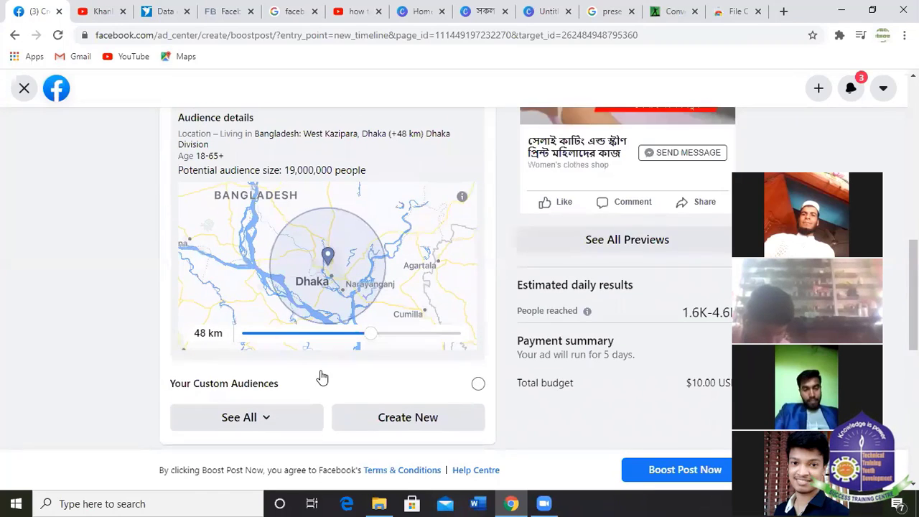
scroll(321, 377, down, 1)
scroll(374, 325, down, 1)
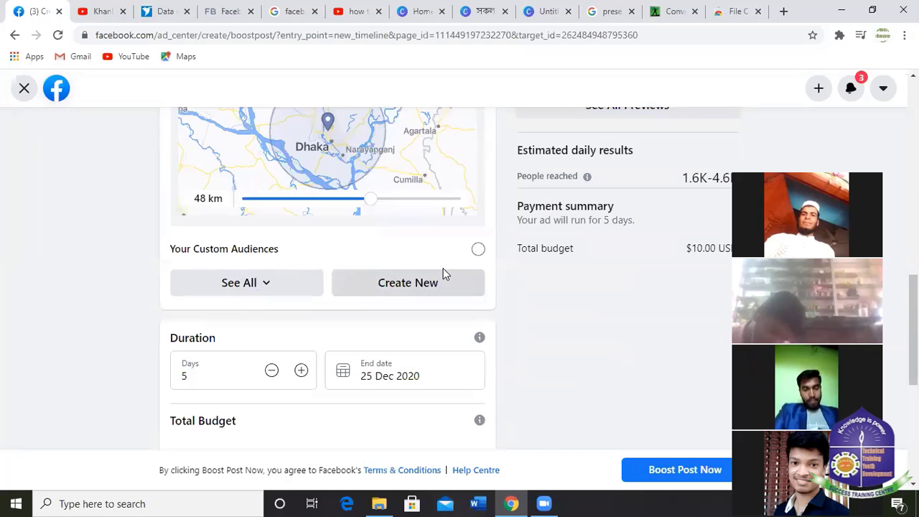
click(477, 254)
scroll(287, 335, down, 1)
scroll(328, 311, up, 4)
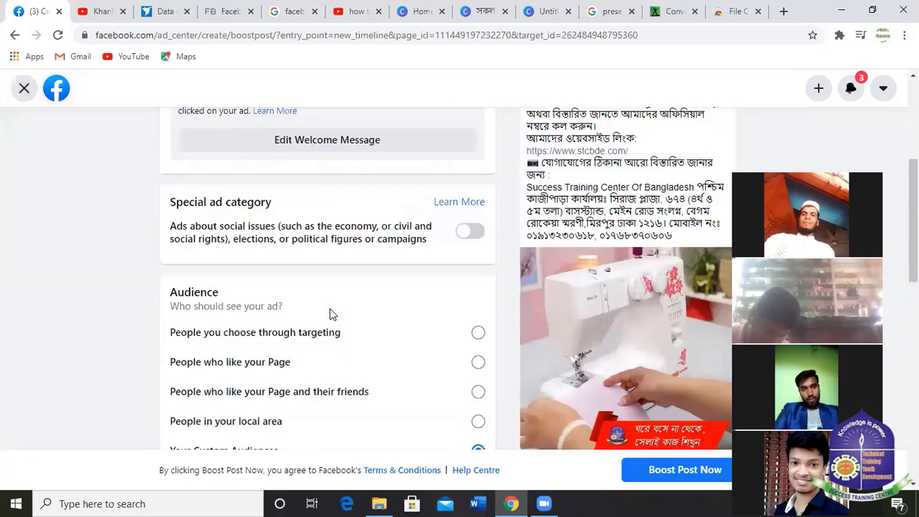
scroll(349, 306, up, 4)
scroll(353, 298, down, 6)
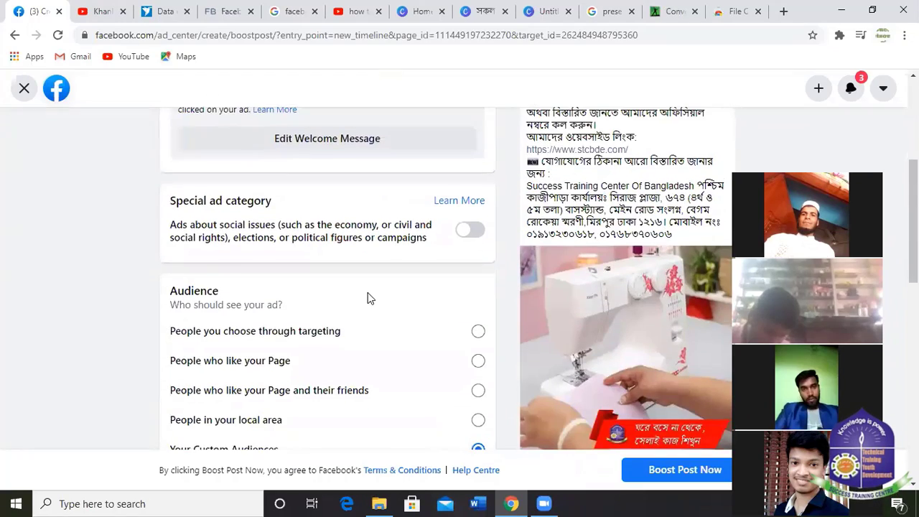
scroll(392, 308, down, 2)
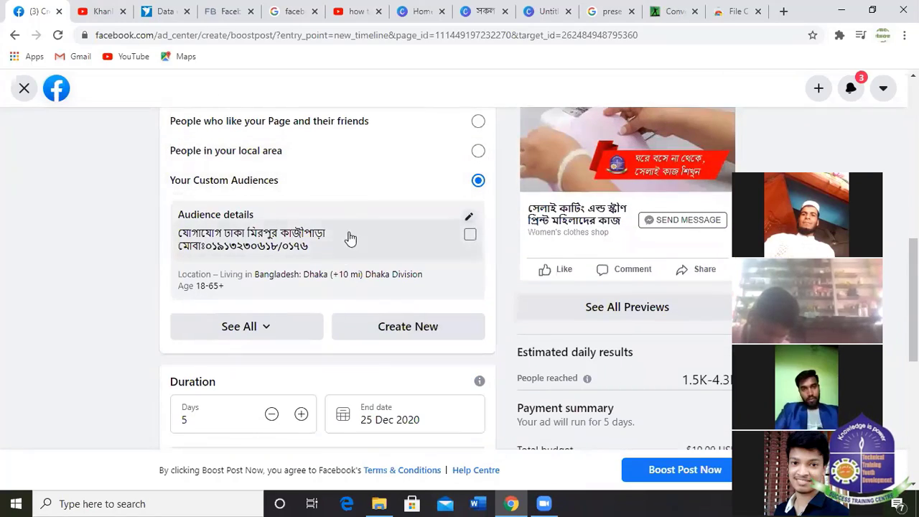
scroll(343, 288, down, 1)
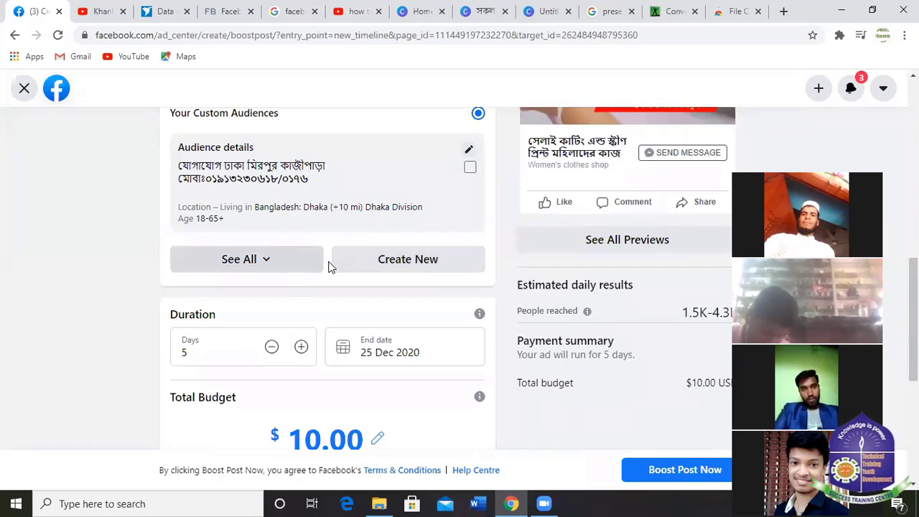
Cut the boost duration down to 1 day, ending 21 Dec 2020, checking the end-date calendar.
scroll(359, 263, down, 1)
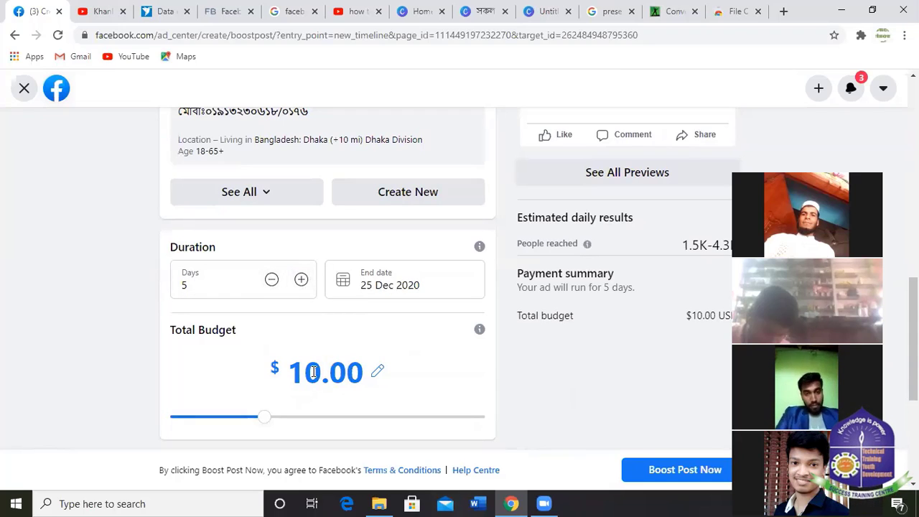
double_click(273, 281)
click(268, 294)
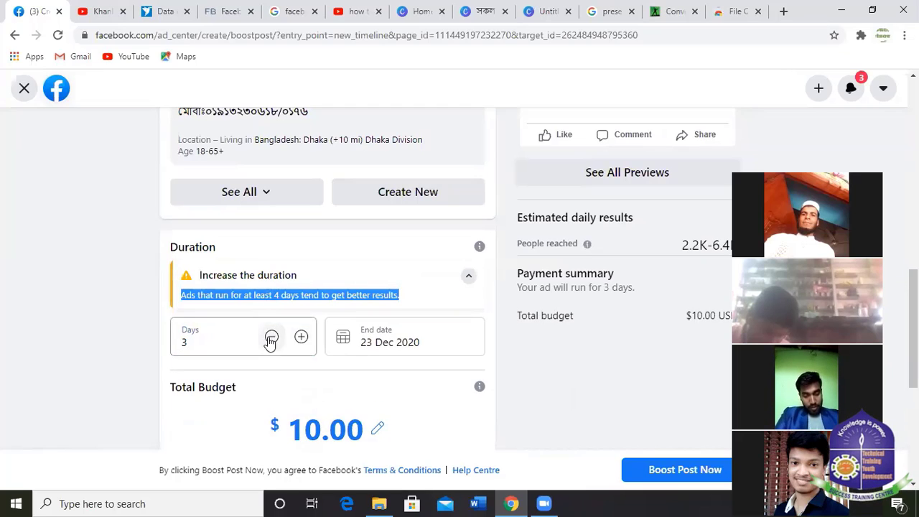
click(271, 336)
click(271, 337)
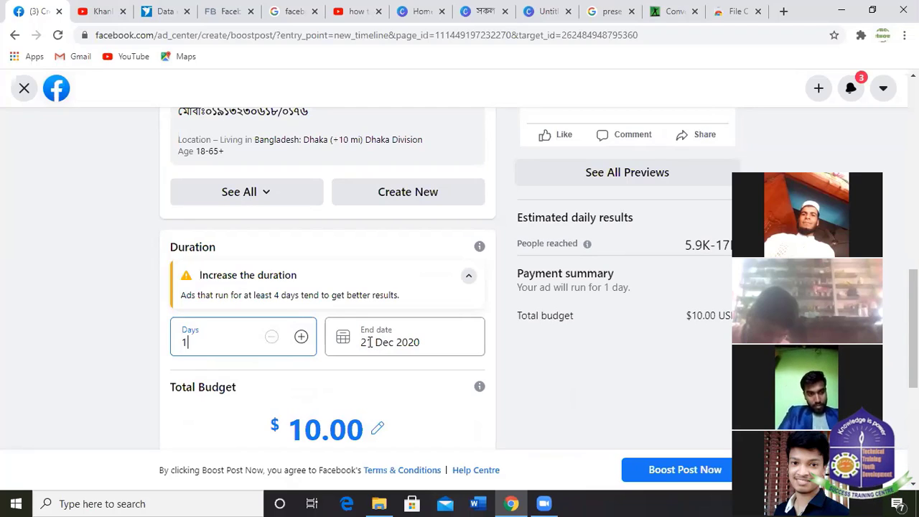
click(382, 336)
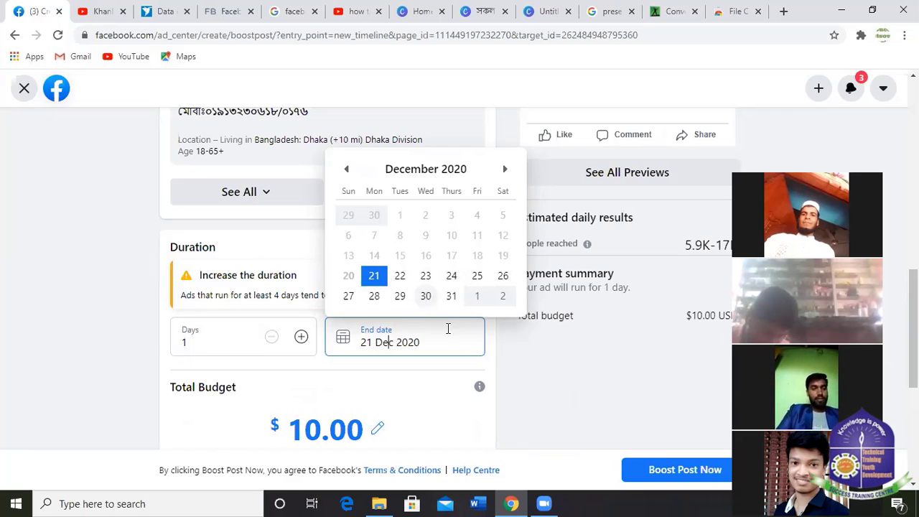
click(424, 384)
scroll(302, 415, down, 3)
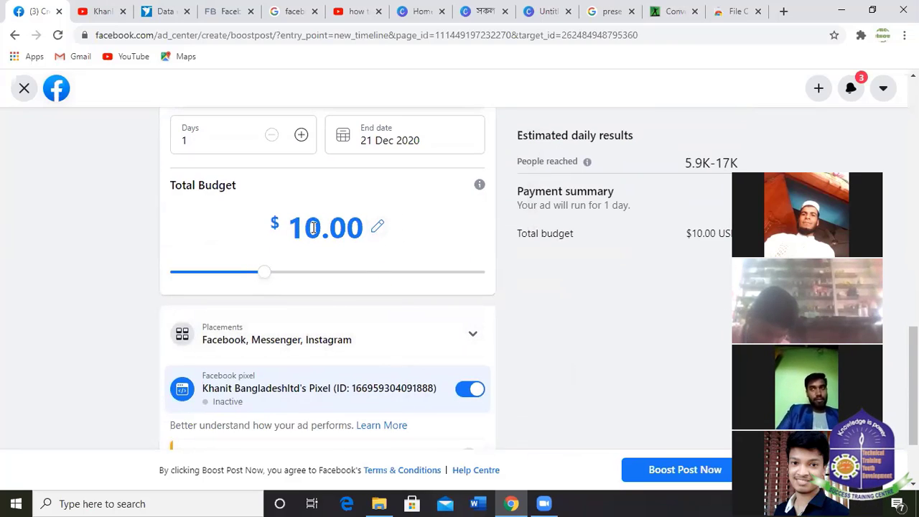
Change the boost's total budget from $10.00 to $2.00.
click(378, 228)
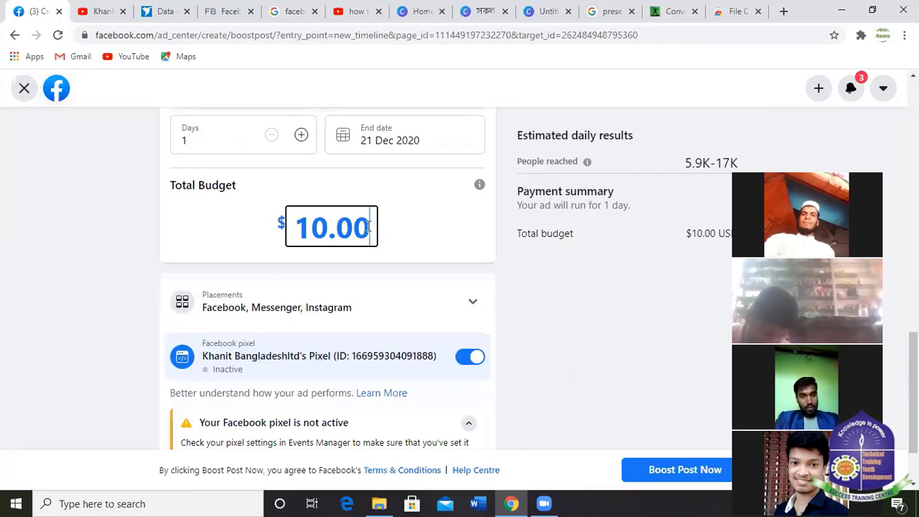
drag(325, 229, 310, 229)
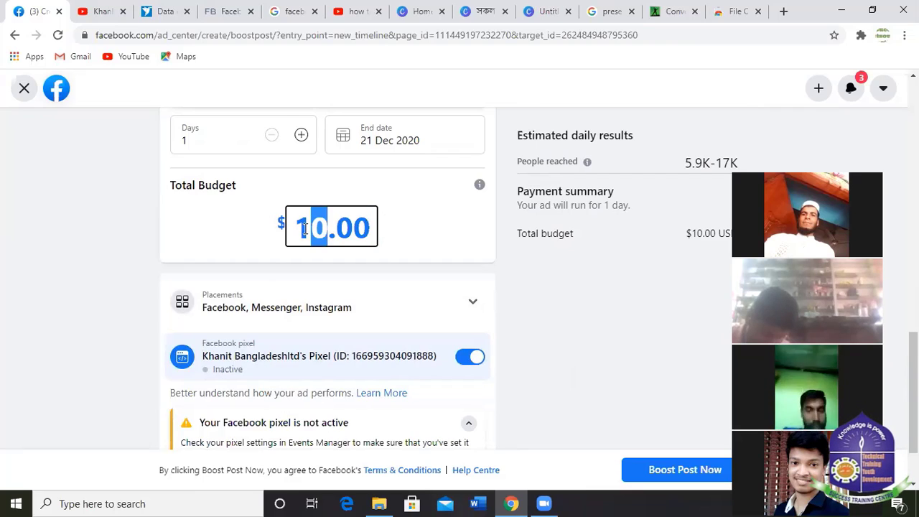
click(306, 229)
key(BackSpace)
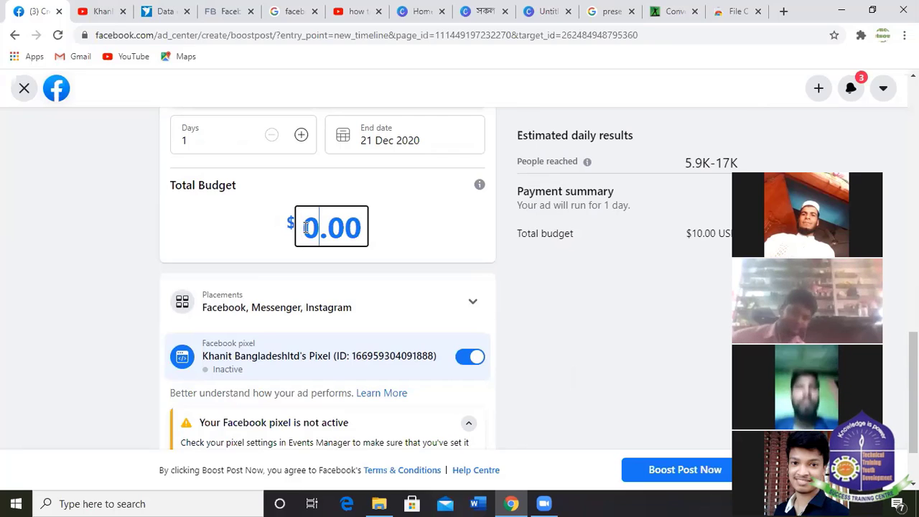
key(Delete)
text(2.)
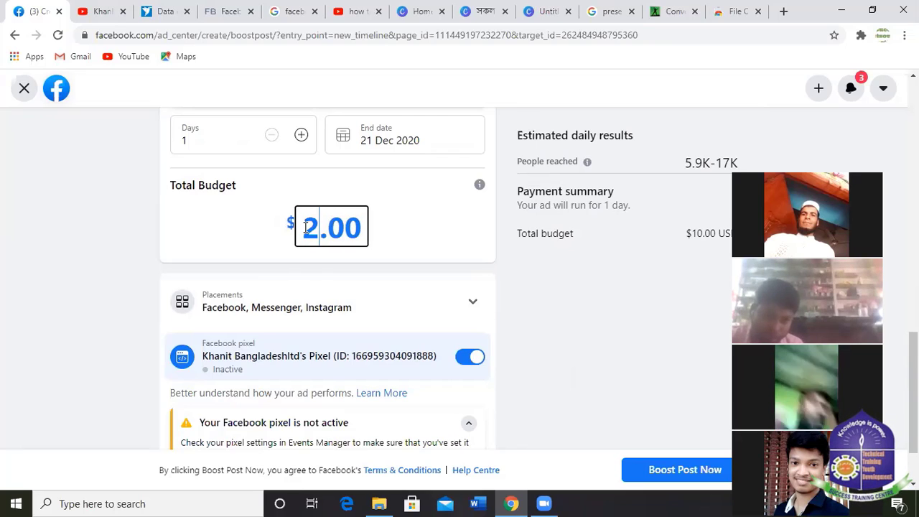
text(0)
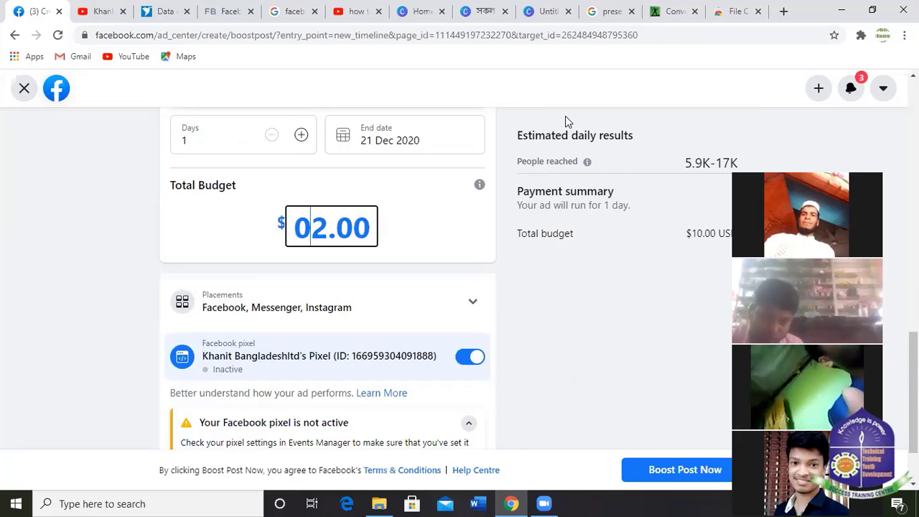
click(443, 242)
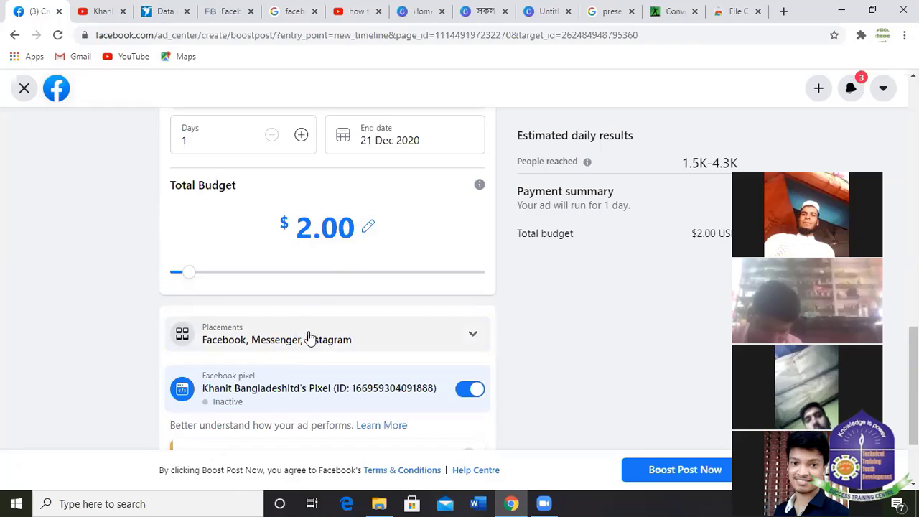
Review the boost settings, then expand Payment method and open the option to change the Visa card.
scroll(409, 307, down, 1)
scroll(413, 307, down, 1)
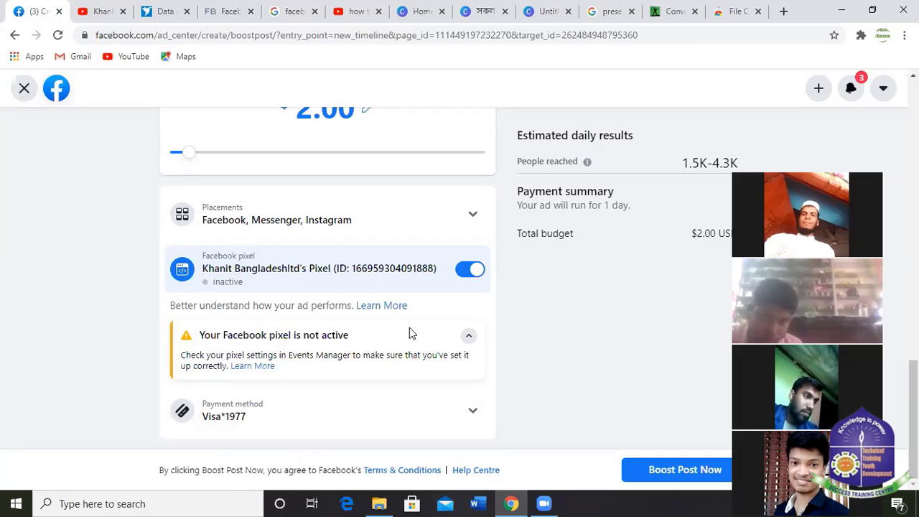
scroll(370, 237, up, 3)
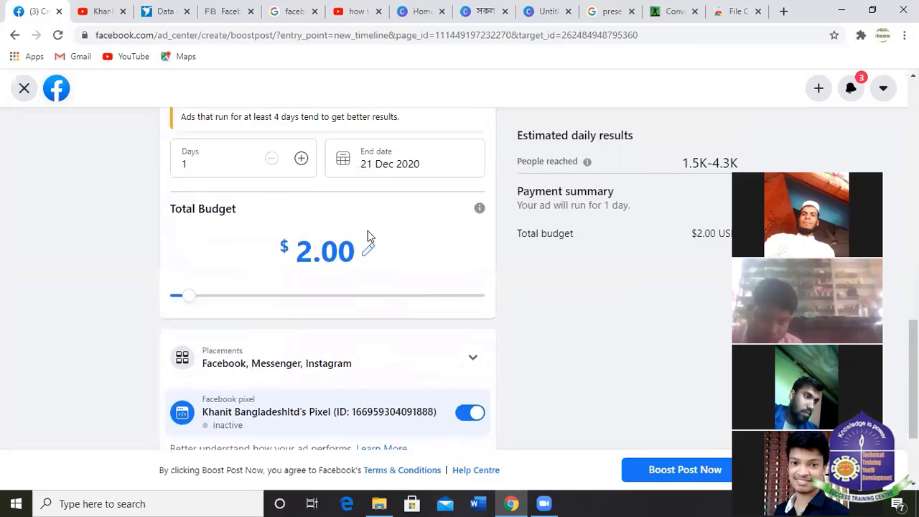
scroll(734, 234, up, 2)
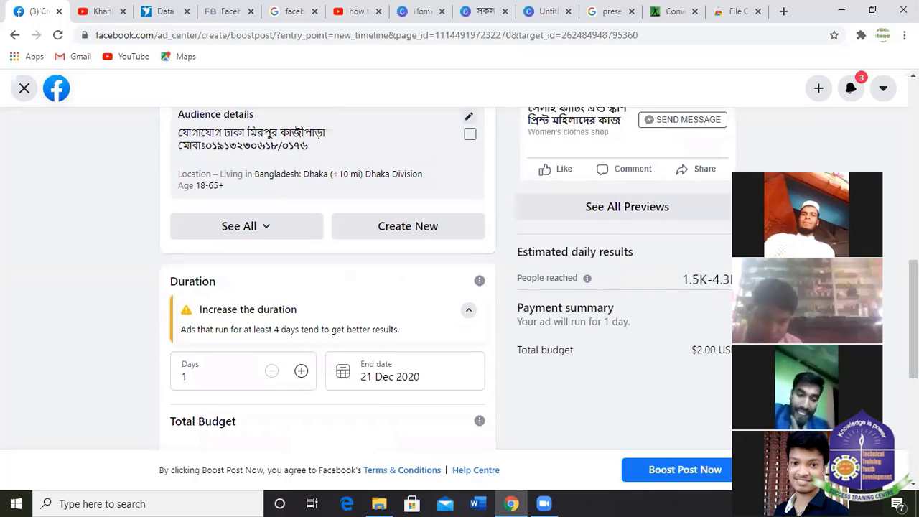
scroll(734, 233, up, 1)
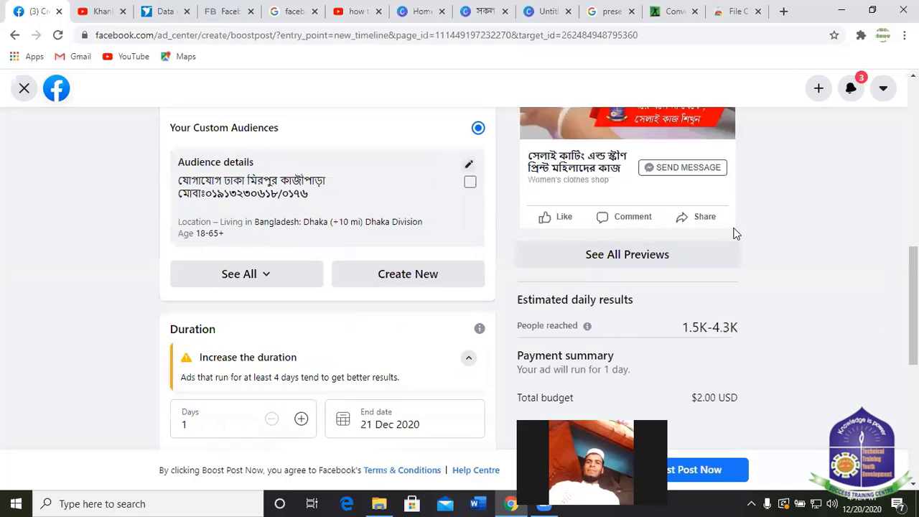
scroll(622, 243, down, 2)
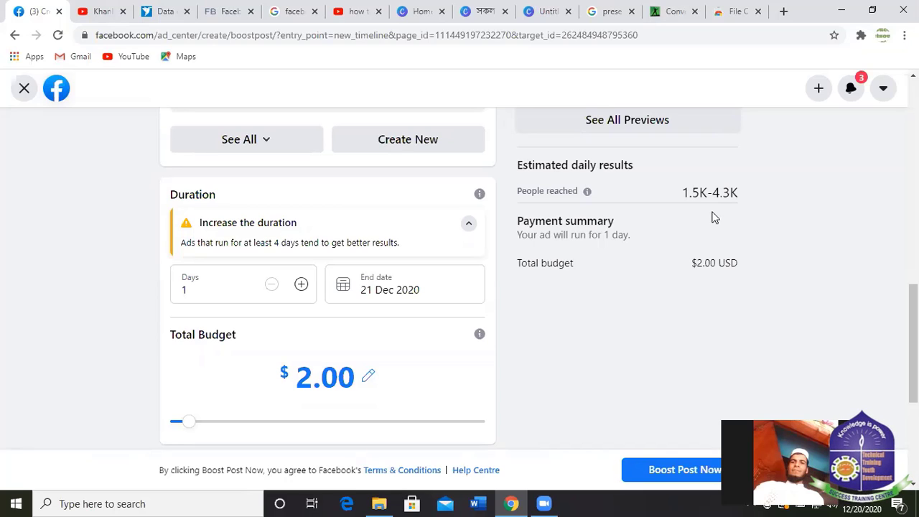
scroll(352, 325, down, 4)
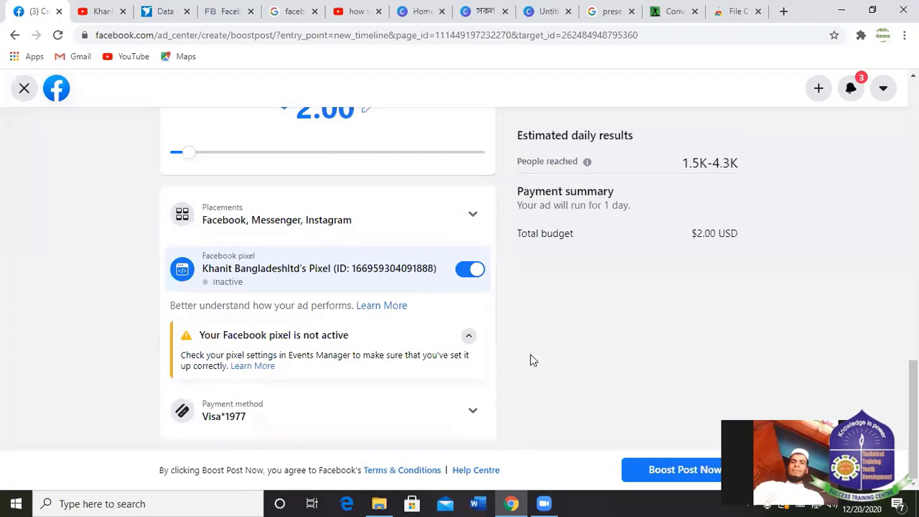
scroll(541, 283, up, 10)
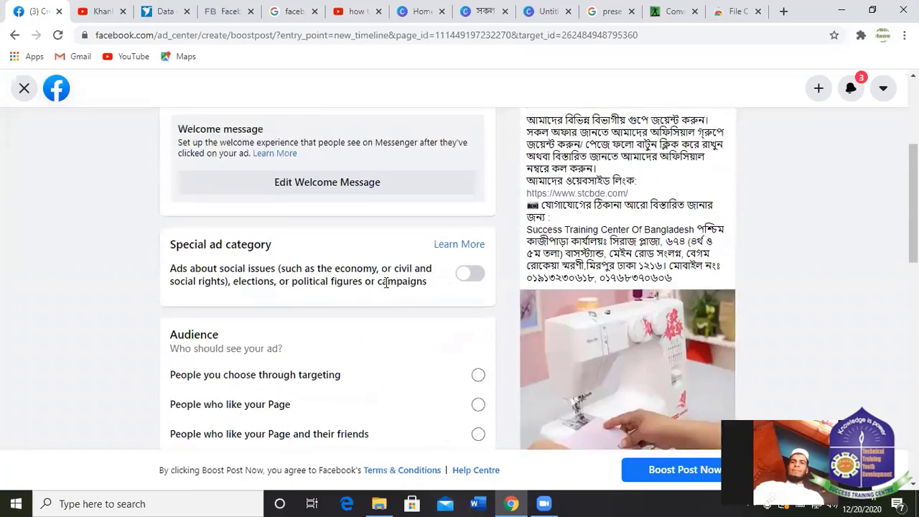
scroll(540, 232, down, 10)
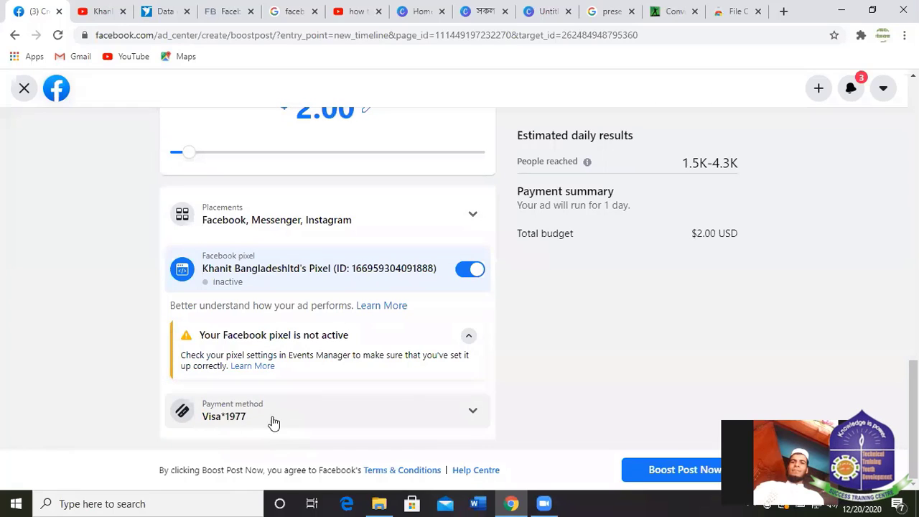
click(472, 416)
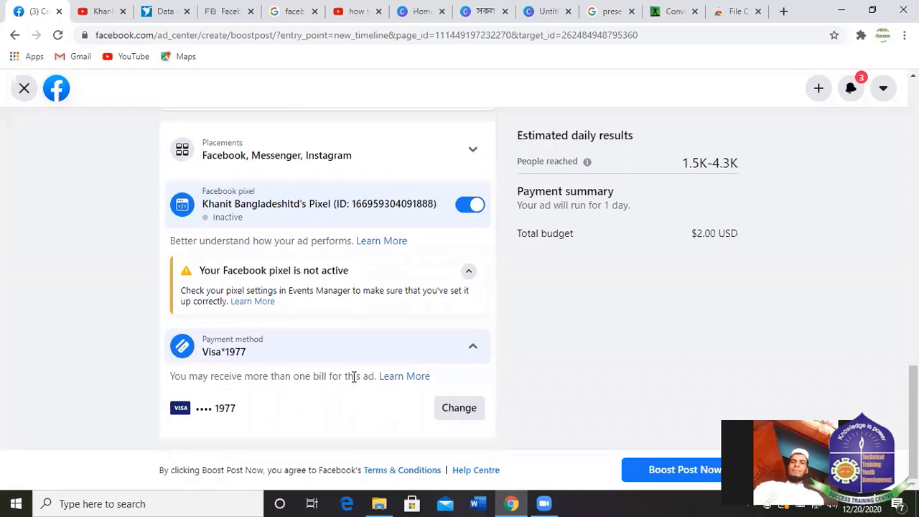
click(465, 408)
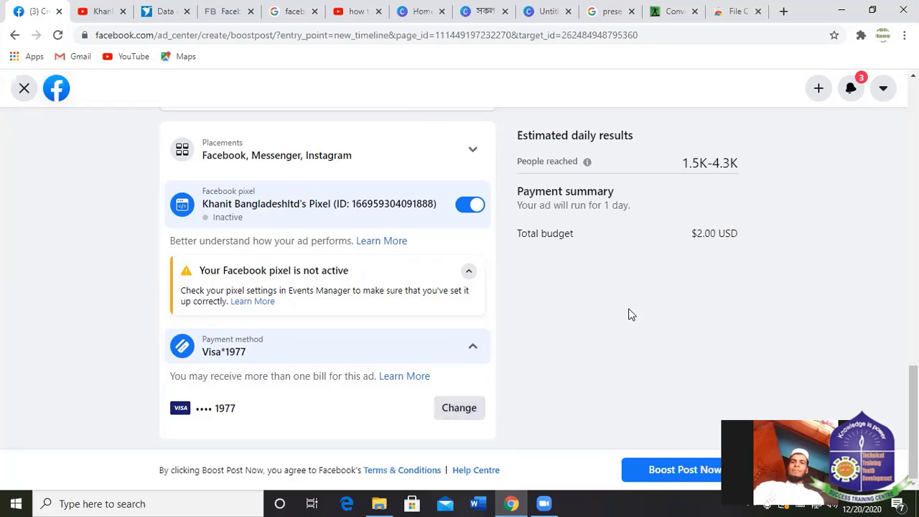
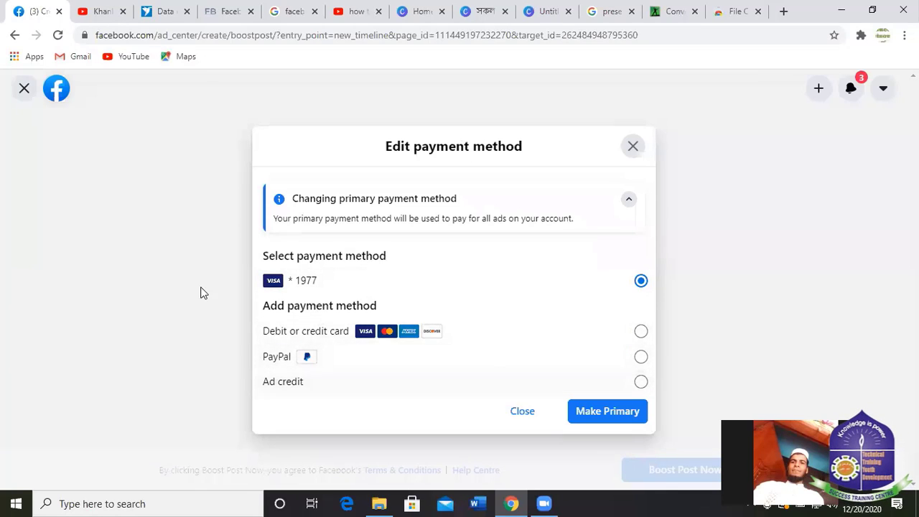
Start adding a new debit or credit card, step through its fields, then close the form unsaved.
click(390, 334)
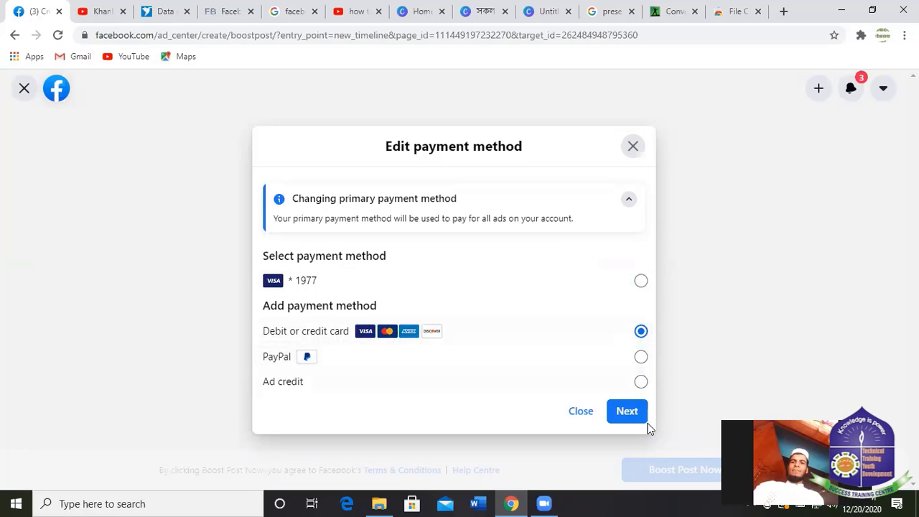
click(627, 412)
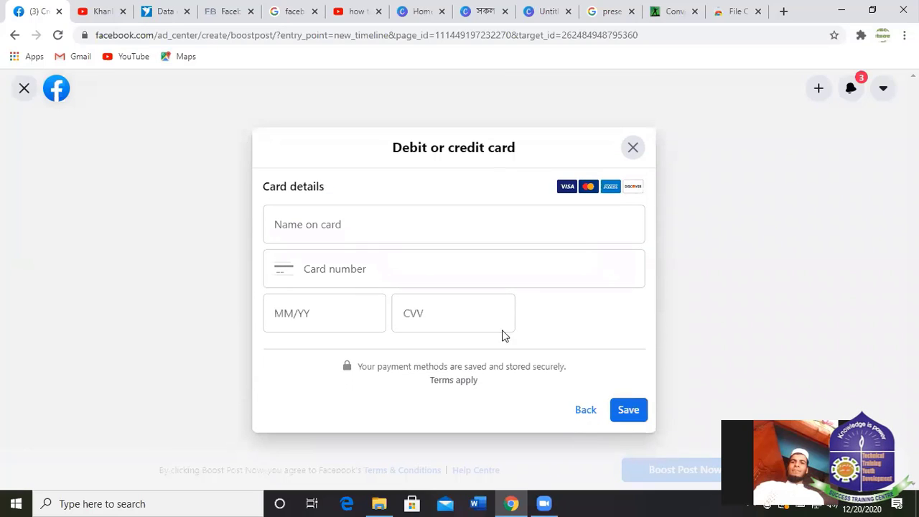
click(329, 225)
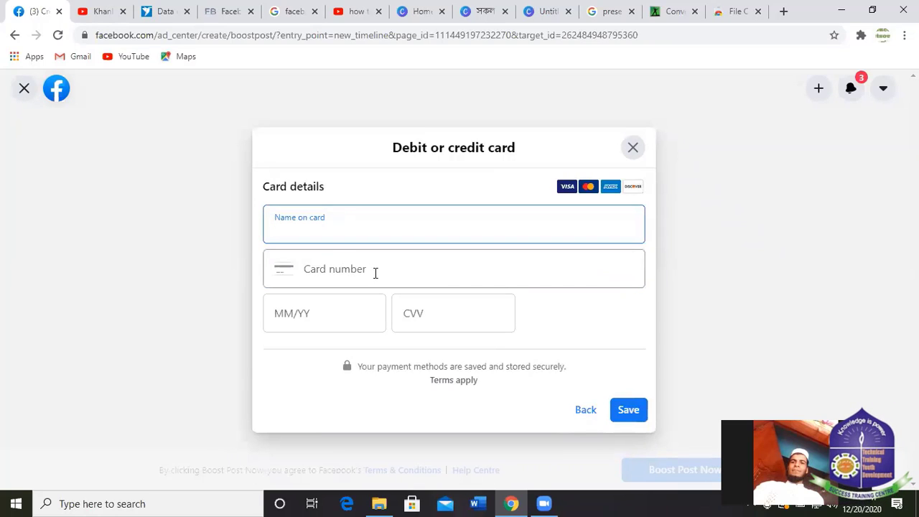
click(375, 273)
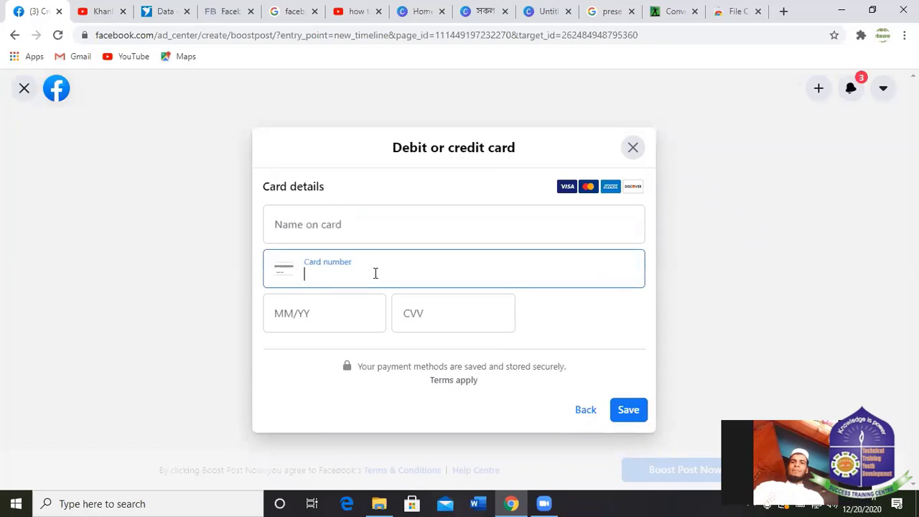
click(310, 311)
click(433, 320)
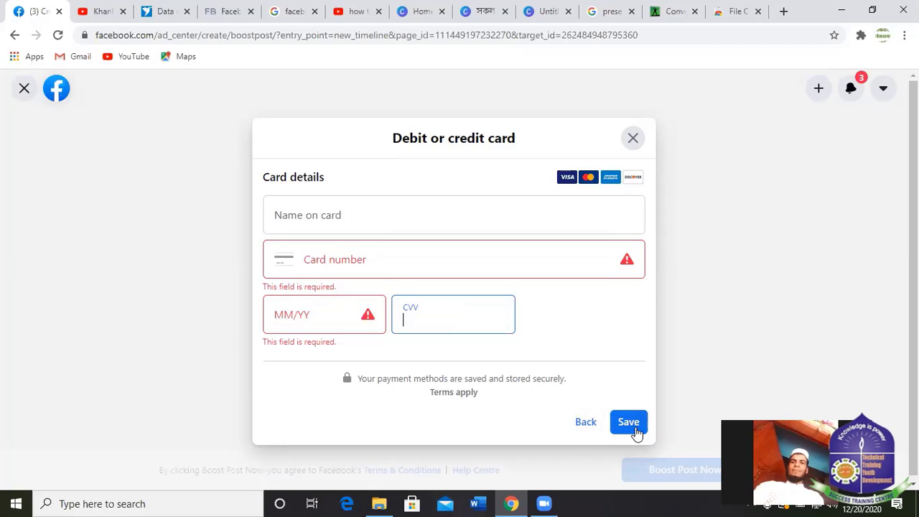
click(632, 138)
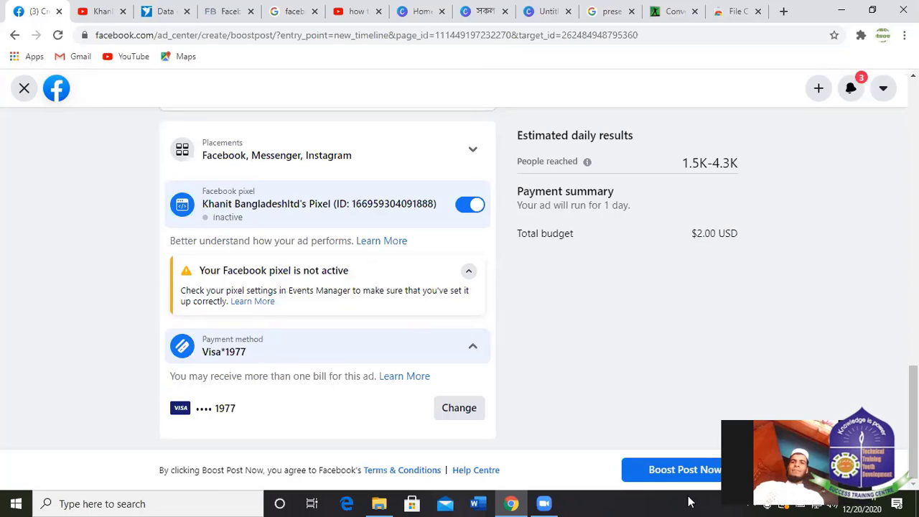
Collapse the Payment method details.
click(300, 355)
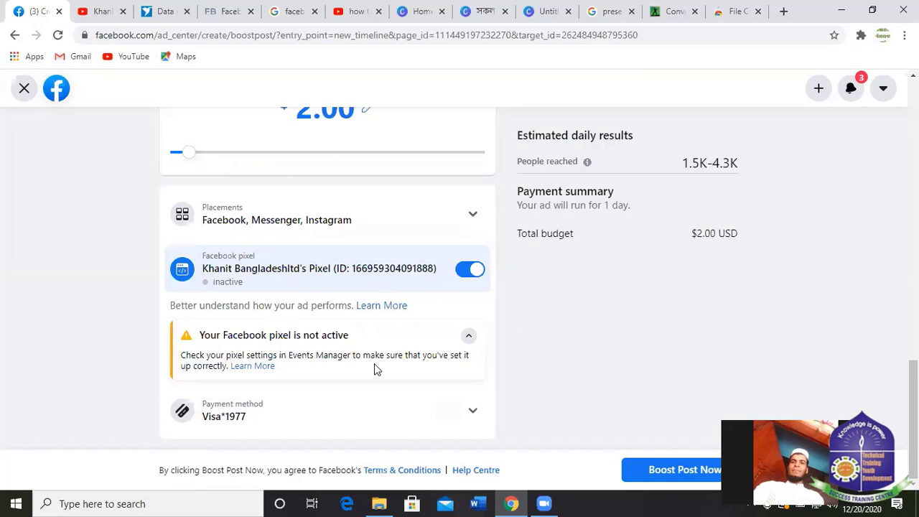
click(306, 417)
click(267, 340)
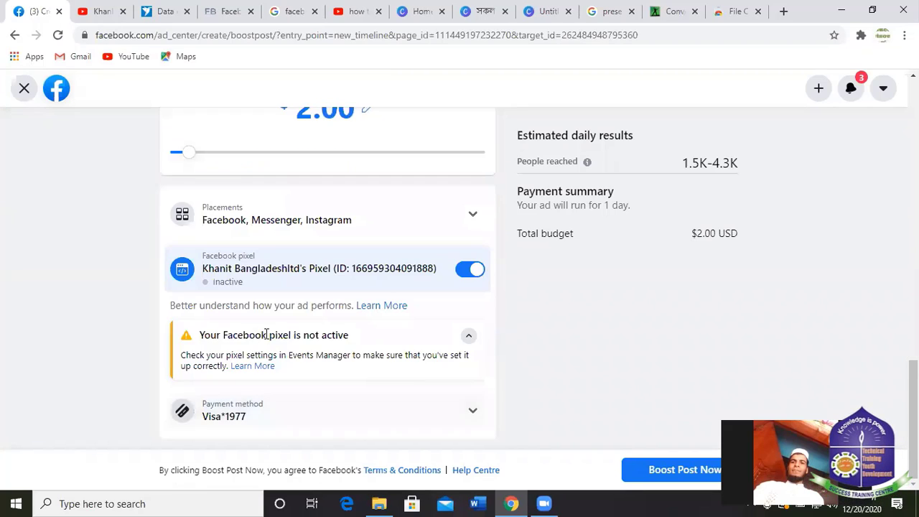
Target People in your local area: 48 km around Dhaka, reaching 1.6K–4.6K daily.
scroll(424, 249, up, 7)
scroll(399, 258, down, 5)
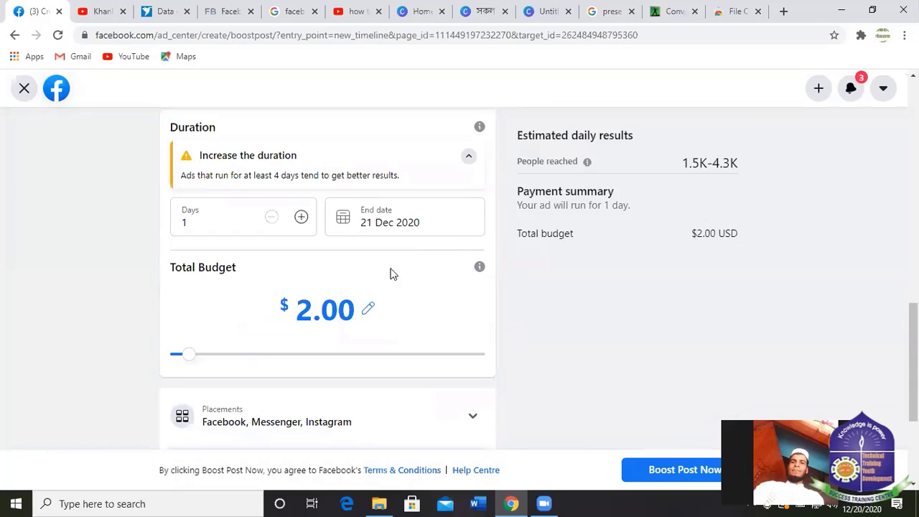
scroll(379, 266, up, 10)
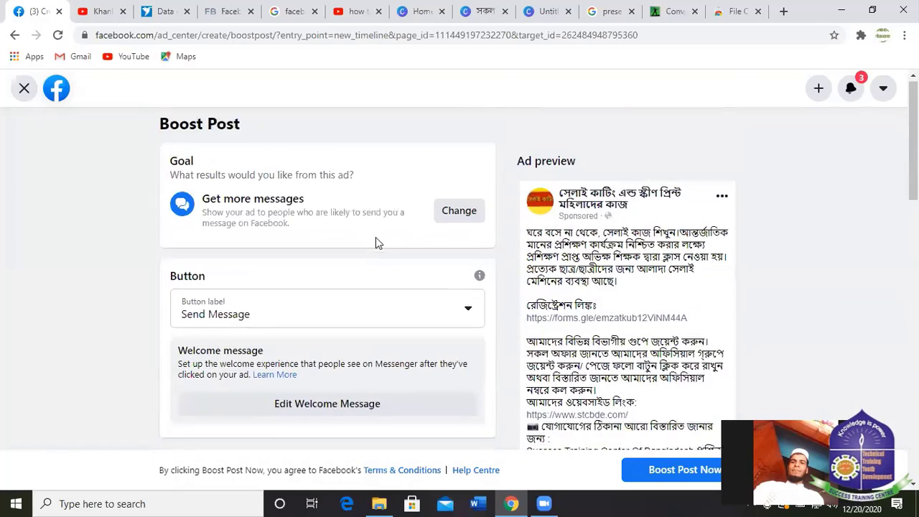
scroll(376, 243, down, 6)
scroll(308, 242, up, 4)
scroll(353, 232, down, 1)
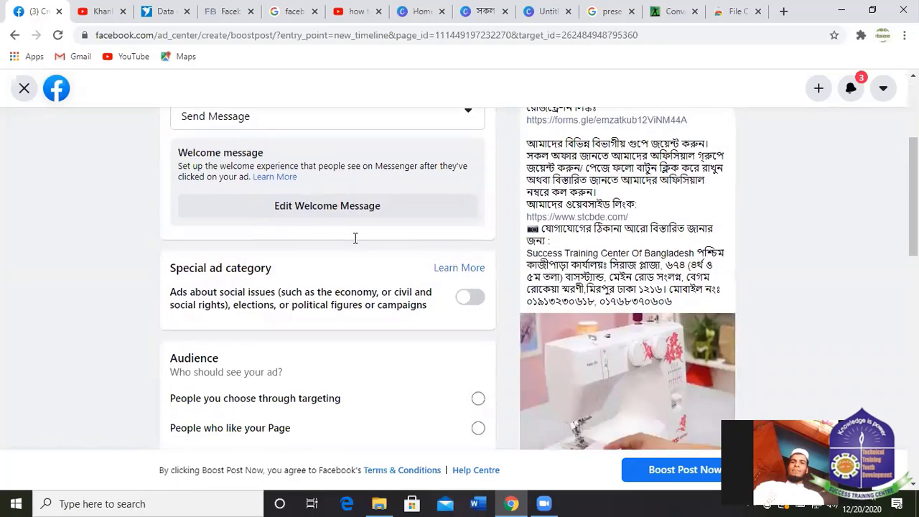
scroll(355, 237, up, 2)
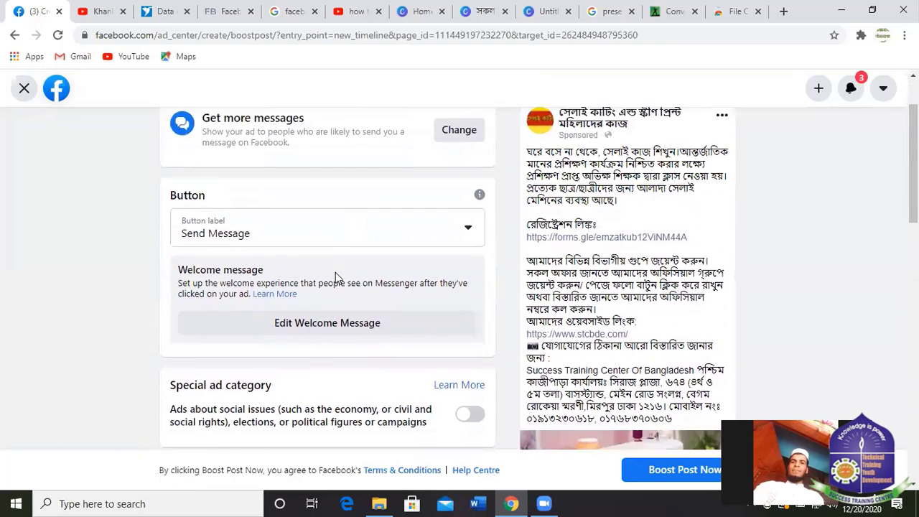
scroll(336, 274, down, 3)
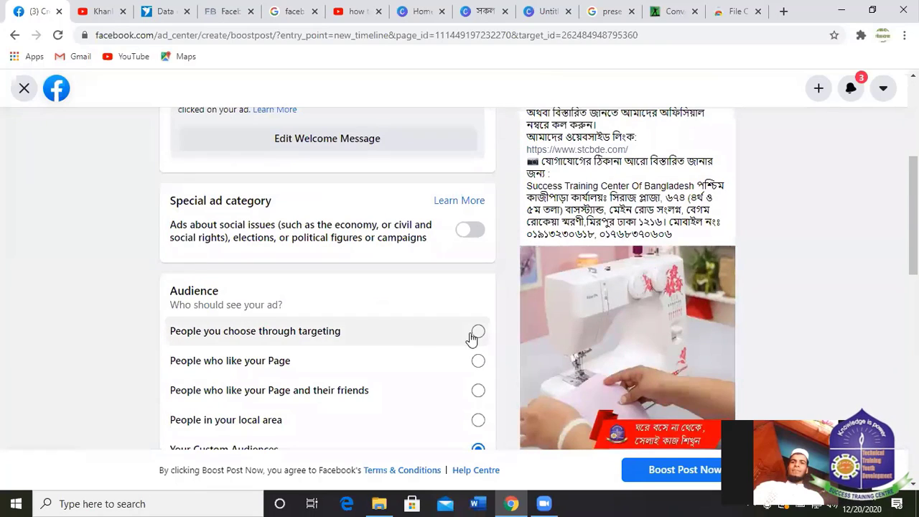
scroll(375, 316, down, 2)
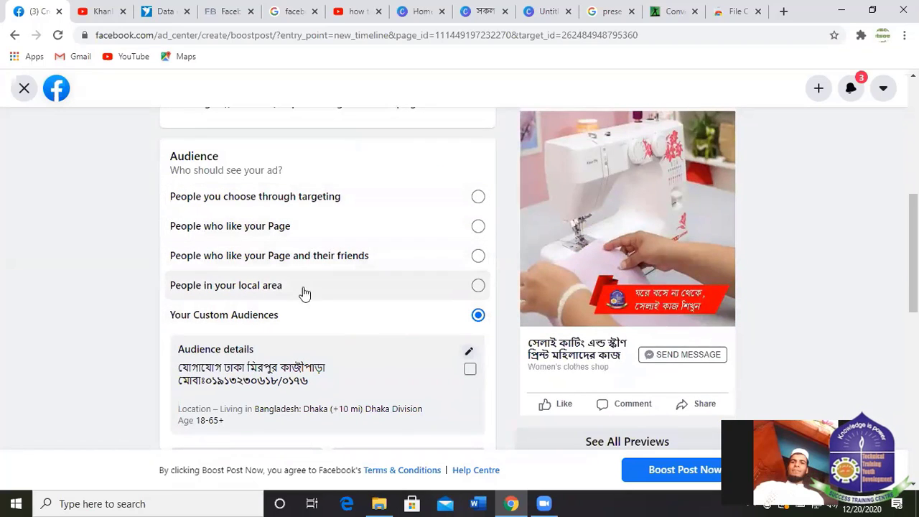
click(470, 296)
scroll(373, 313, down, 4)
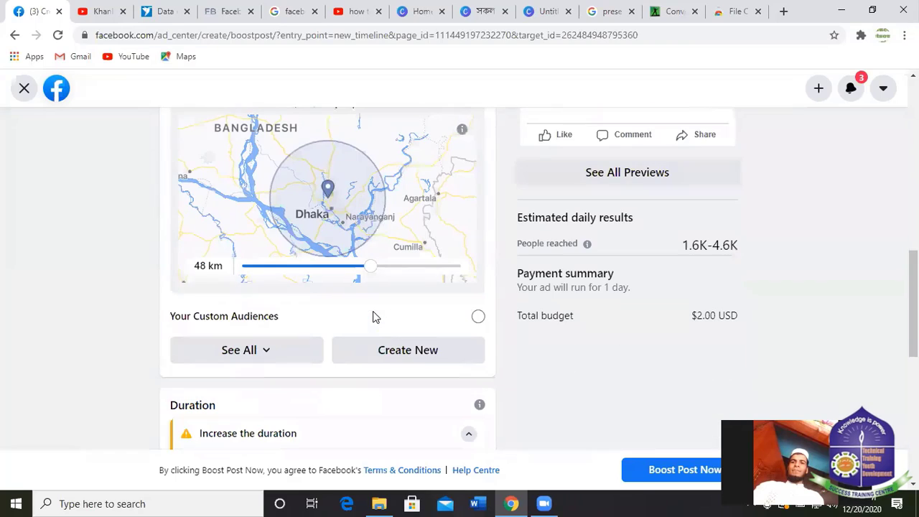
Begin a new custom audience with the age range set to 14–35.
click(403, 352)
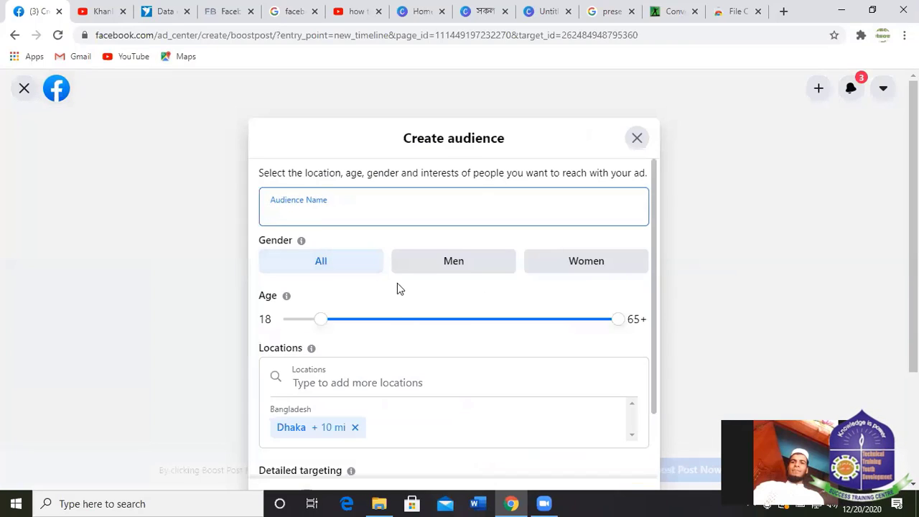
scroll(347, 294, down, 1)
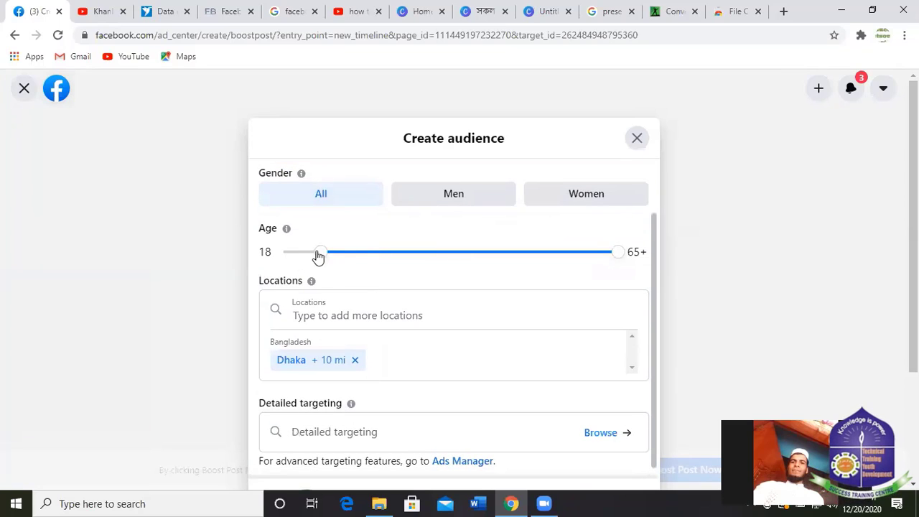
drag(309, 259, 294, 256)
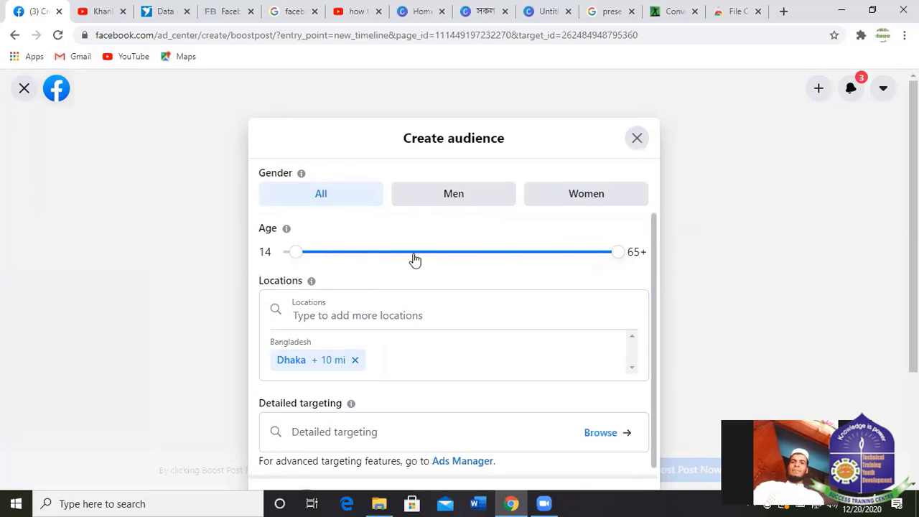
drag(622, 255, 408, 253)
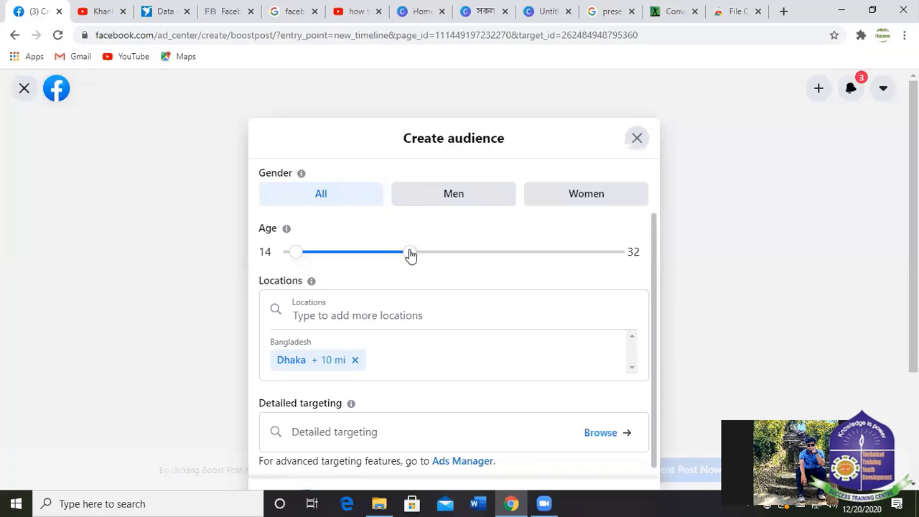
drag(410, 254, 429, 256)
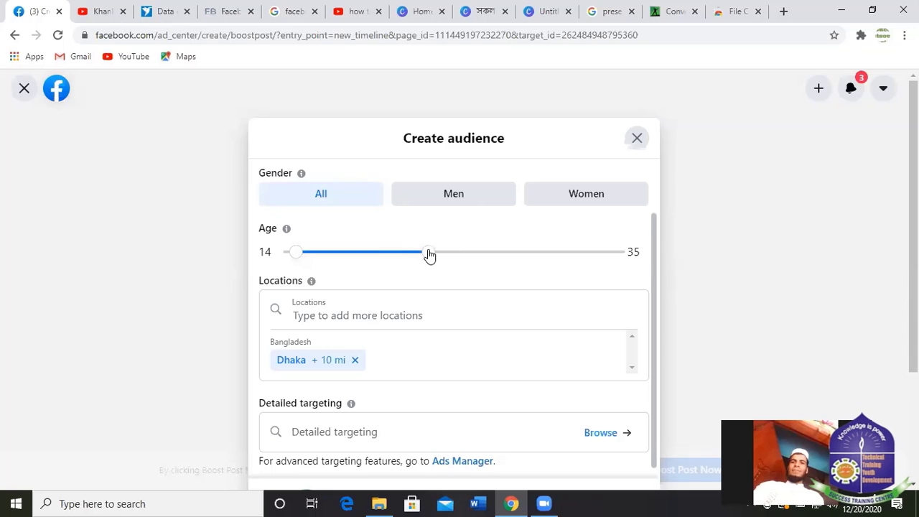
Try adding another target location, then discard the audience draft and confirm closing.
click(423, 308)
scroll(445, 150, up, 3)
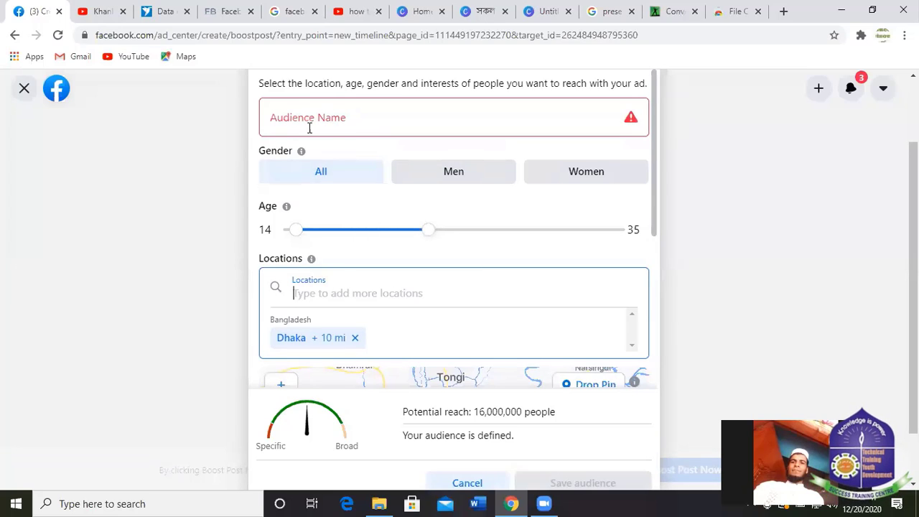
click(323, 172)
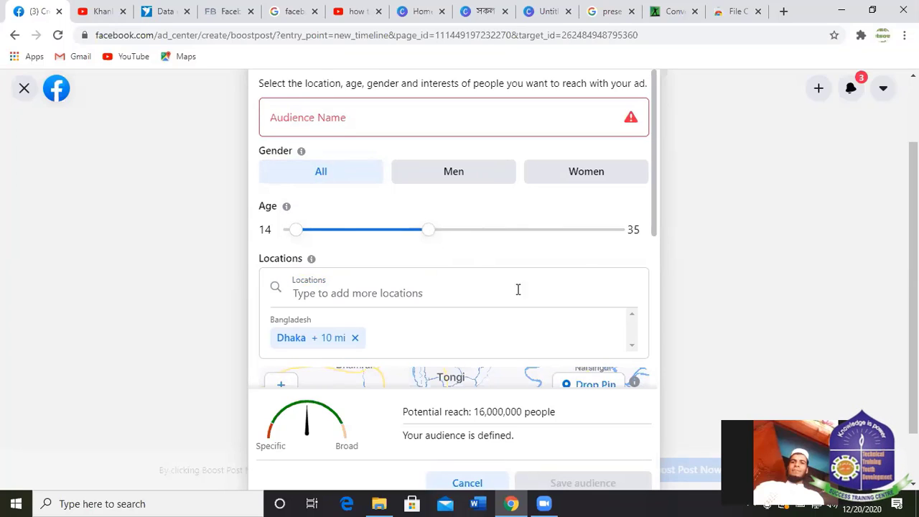
scroll(337, 339, down, 3)
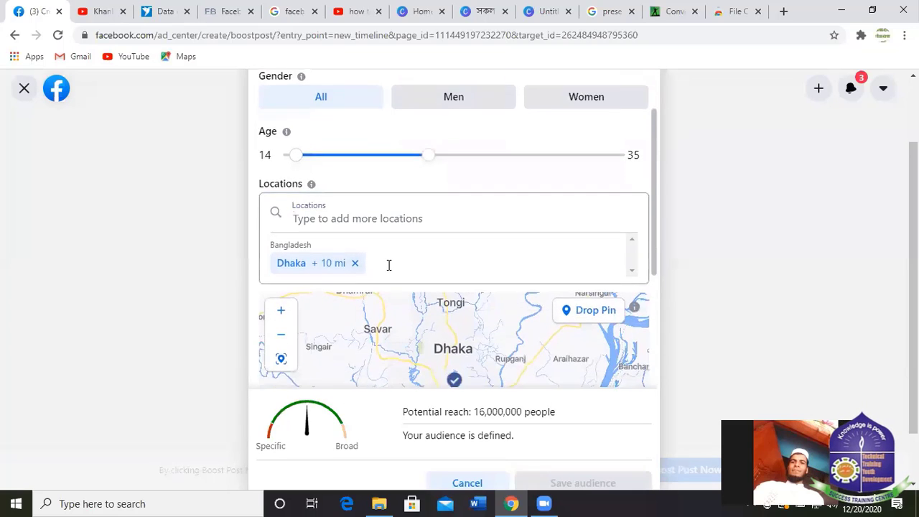
scroll(434, 282, up, 1)
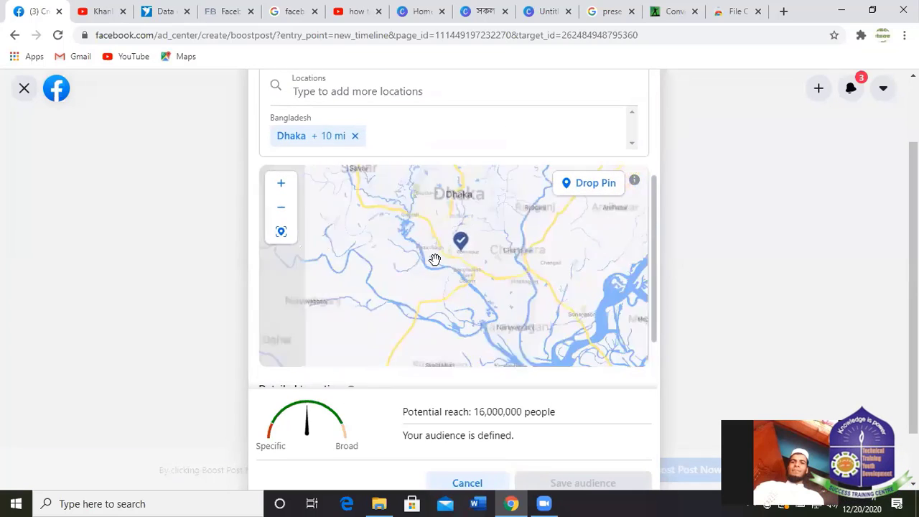
scroll(441, 176, up, 2)
scroll(441, 172, down, 3)
click(481, 131)
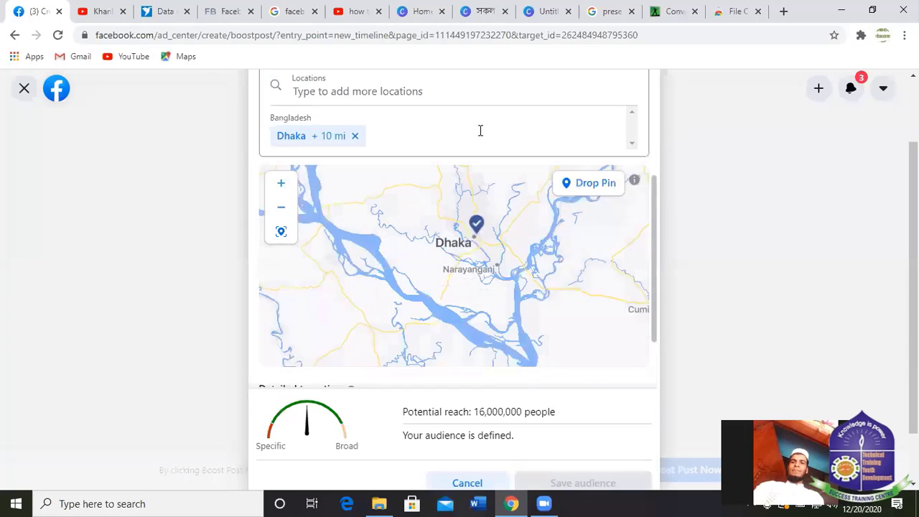
scroll(570, 169, up, 2)
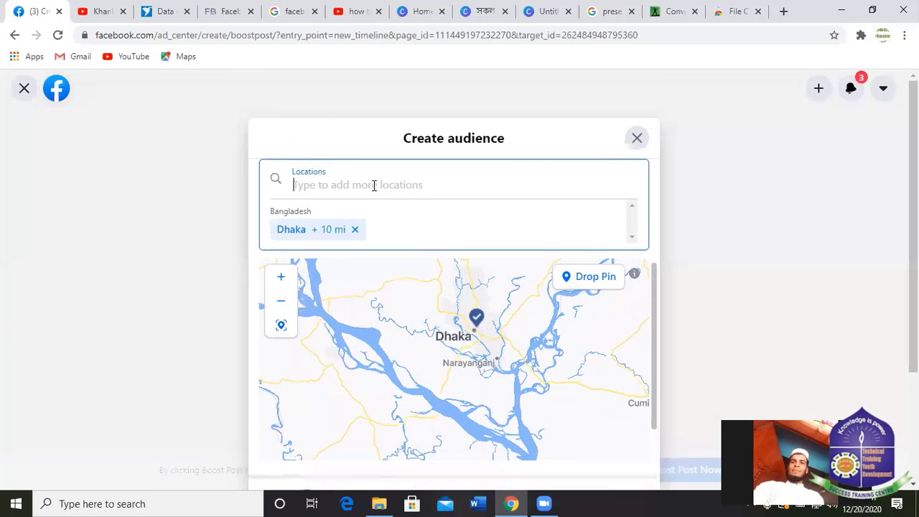
click(637, 138)
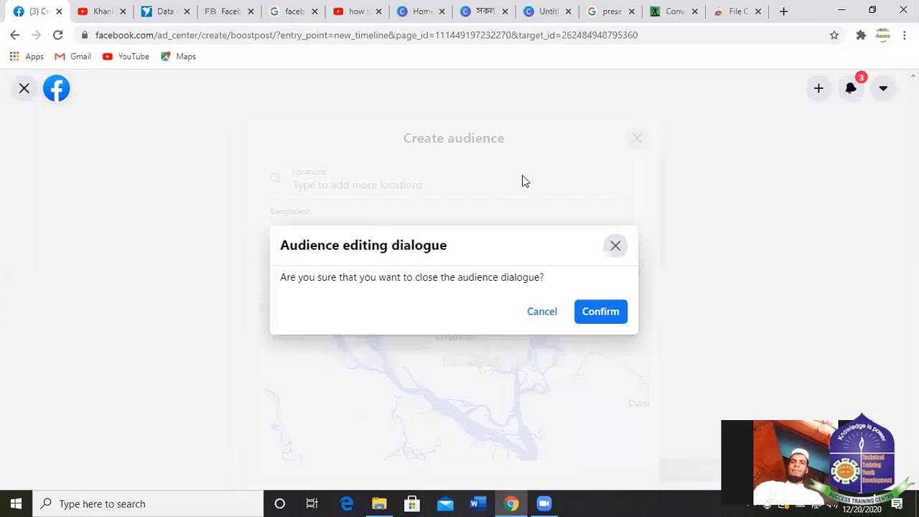
click(596, 316)
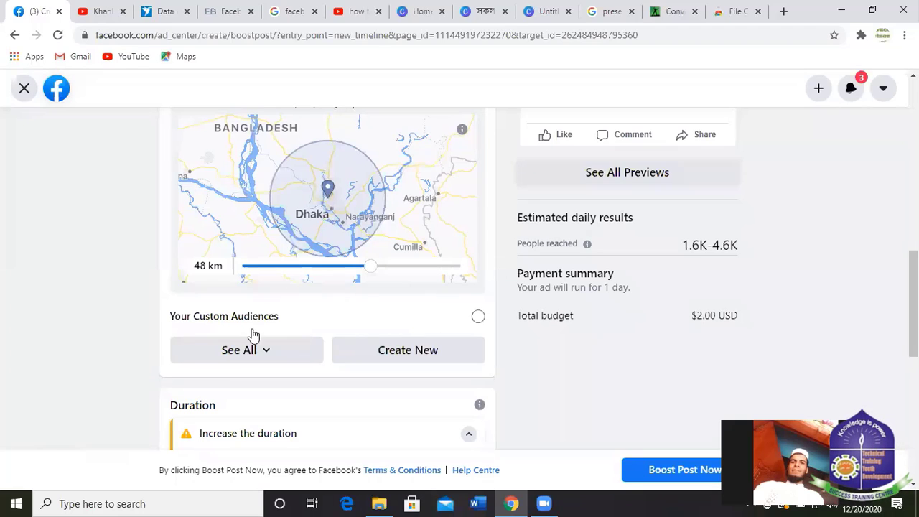
Create a new audience for all genders aged 14–34 and enter an audience name.
click(402, 350)
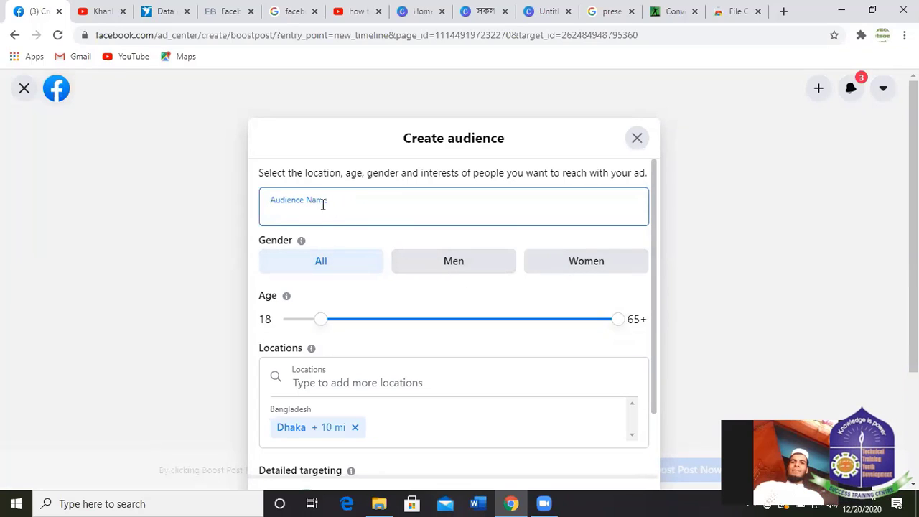
click(321, 260)
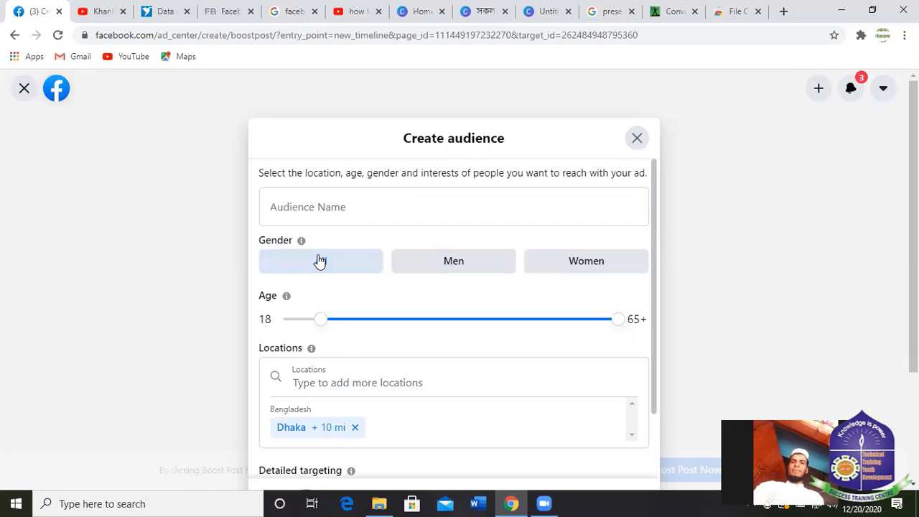
click(313, 207)
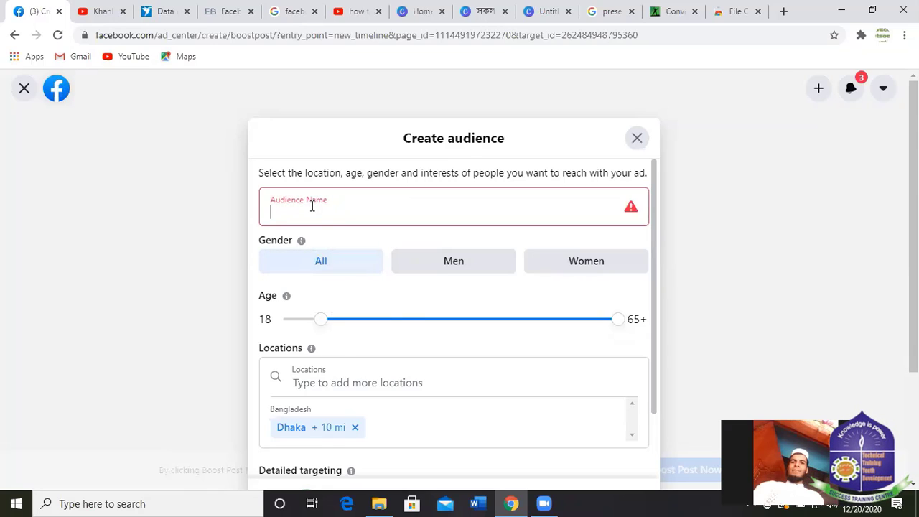
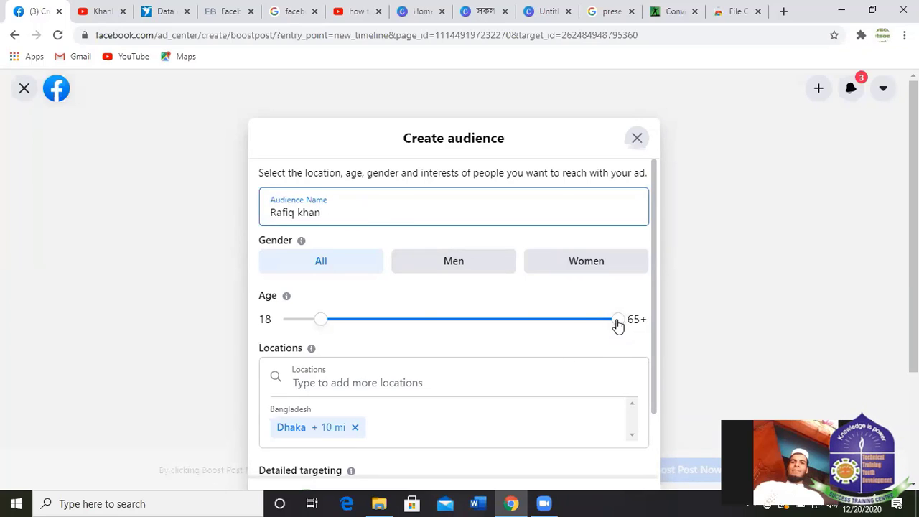
drag(618, 319, 422, 323)
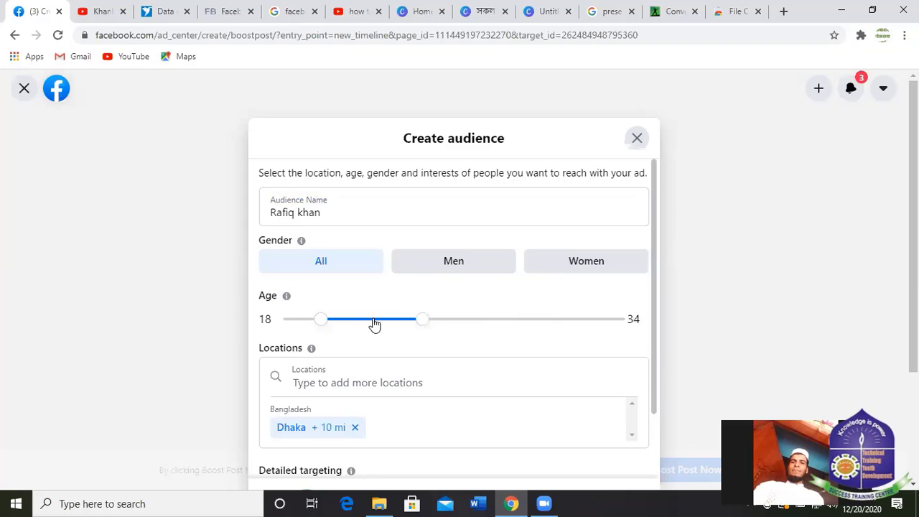
drag(322, 321, 292, 322)
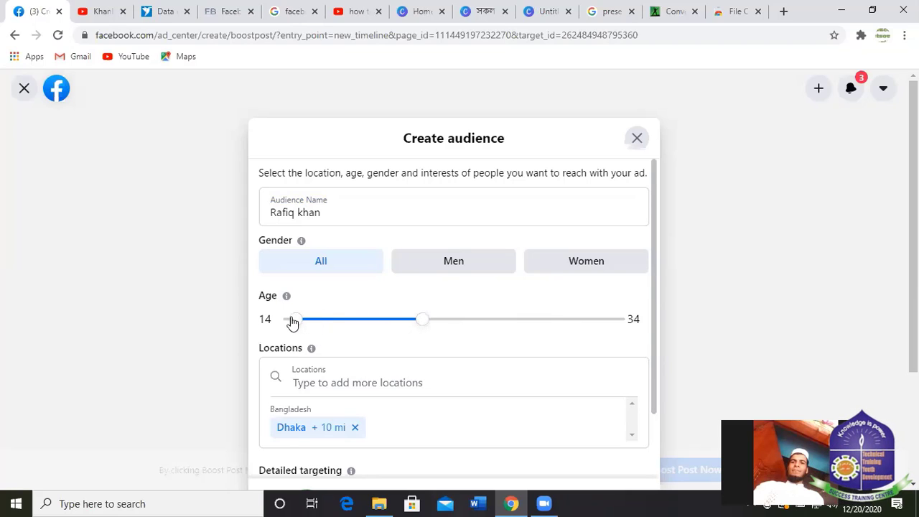
Add Mirpur, Dhaka as a target location and save the audience.
scroll(491, 350, down, 1)
scroll(503, 350, down, 1)
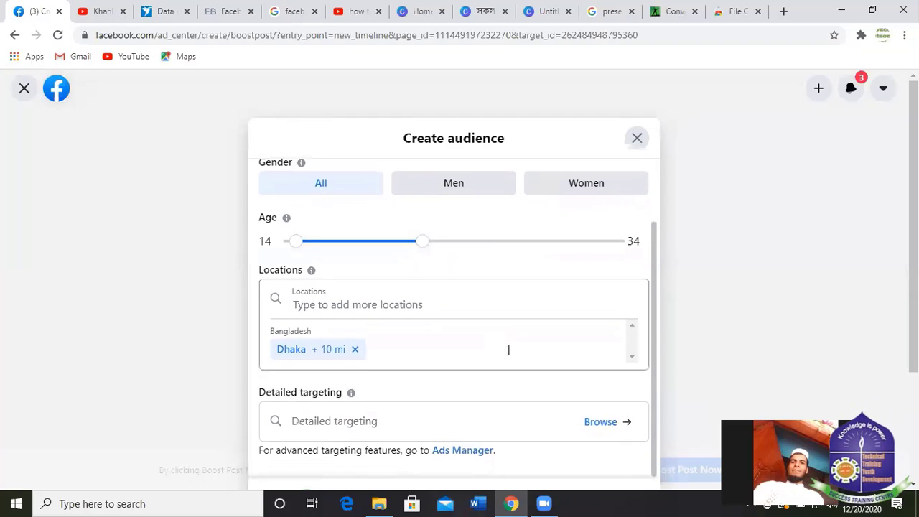
click(324, 300)
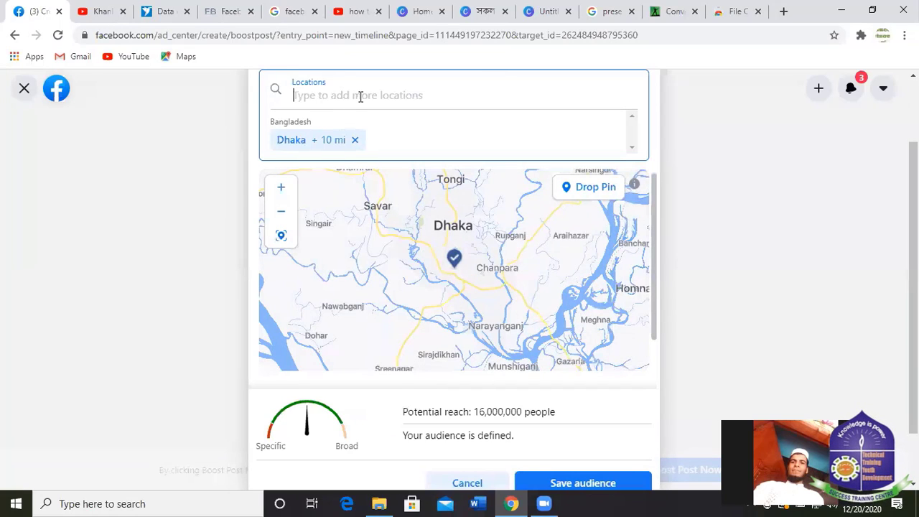
text(m)
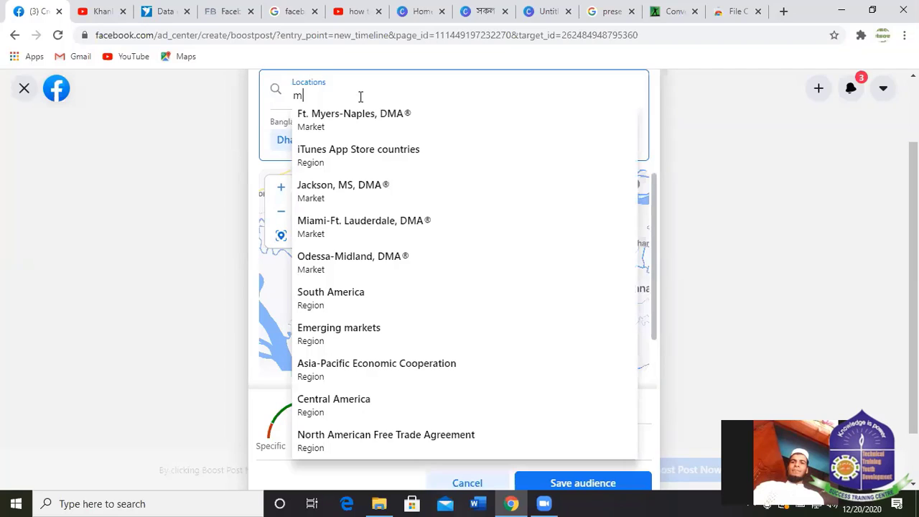
text(ir)
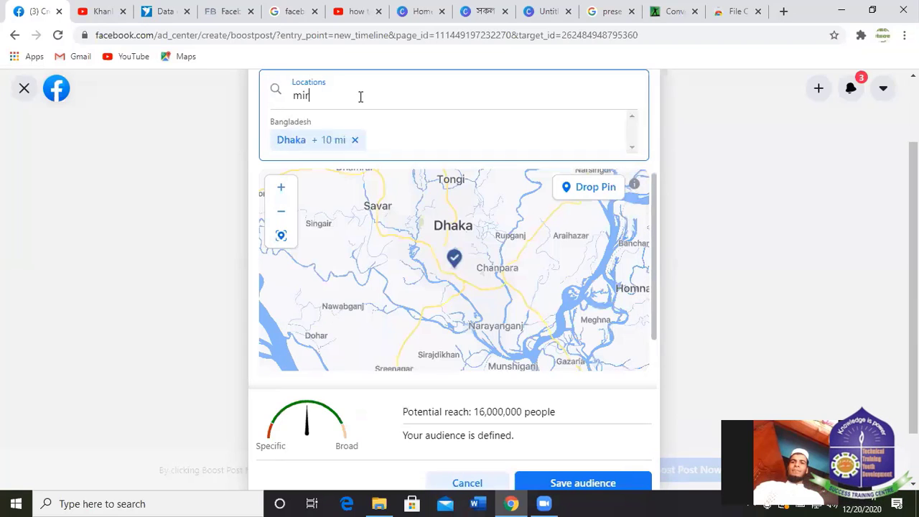
text(pur)
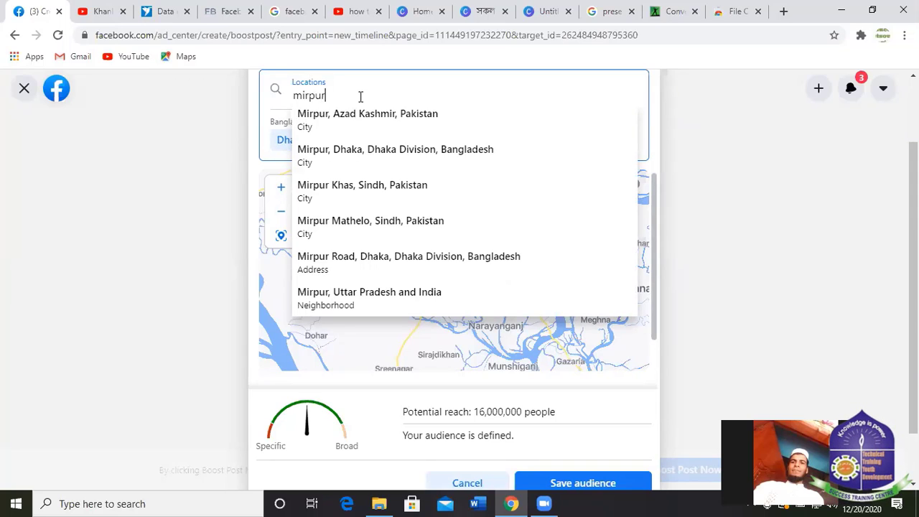
click(407, 151)
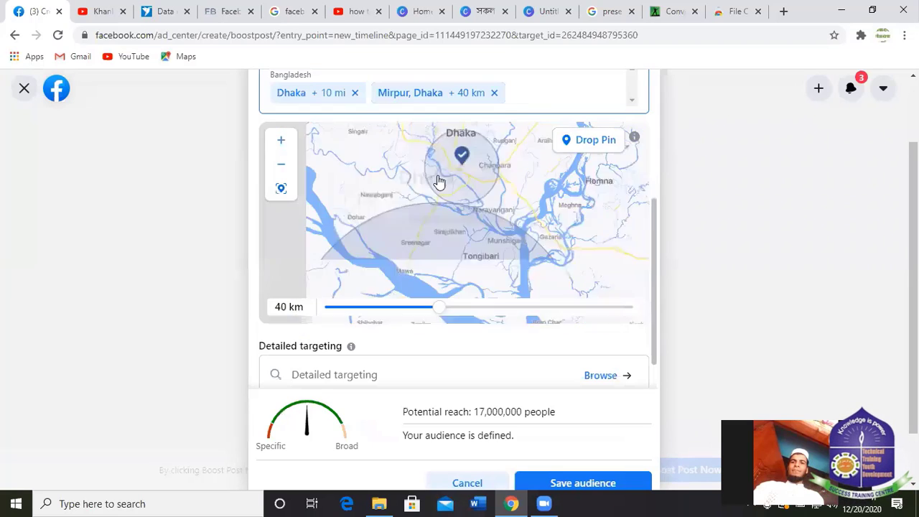
scroll(691, 411, down, 1)
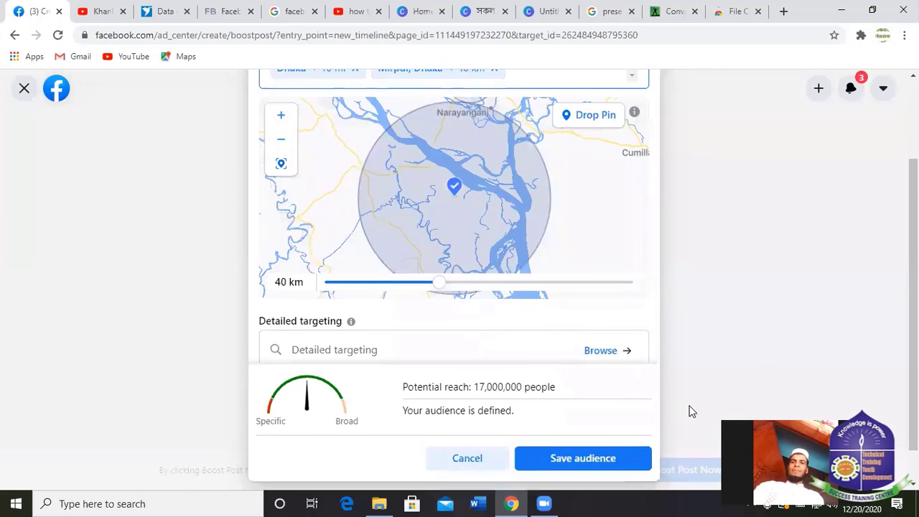
click(621, 425)
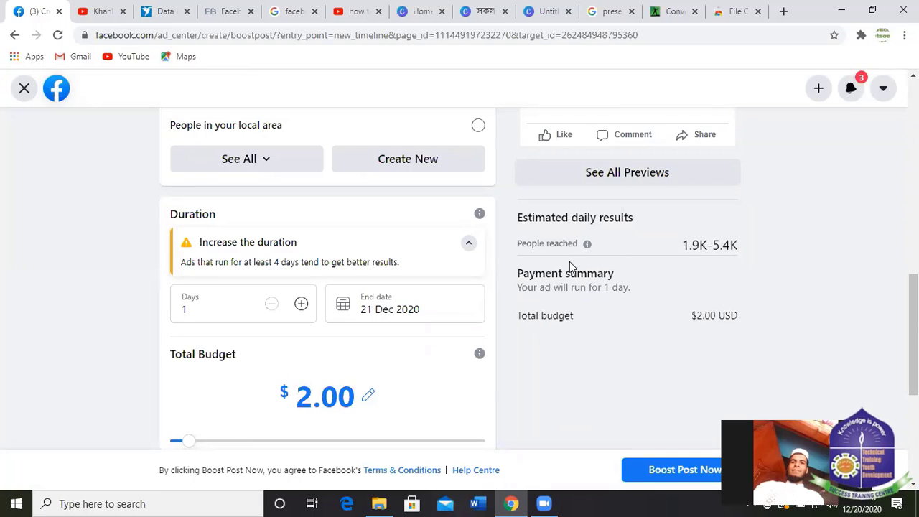
Submit the $2.00 one-day boost with Boost Post Now, sending the ad into review.
scroll(700, 331, down, 1)
scroll(663, 314, down, 3)
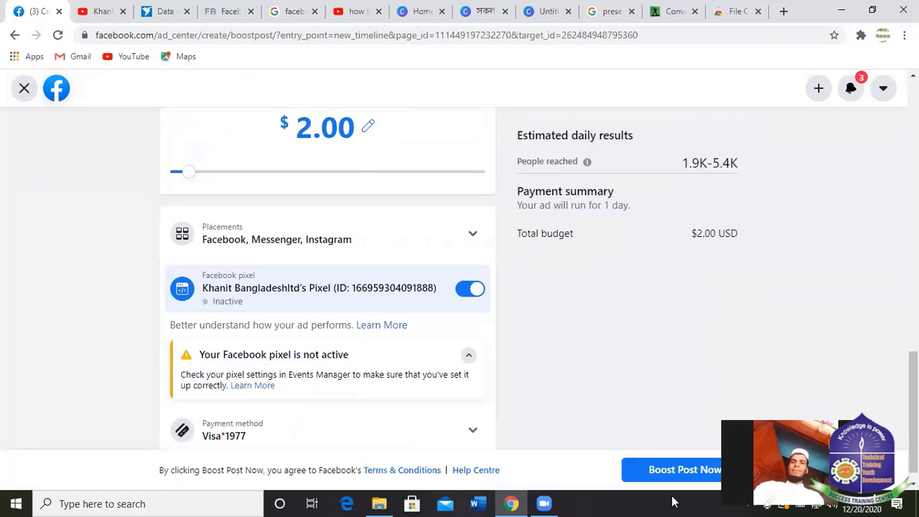
click(679, 470)
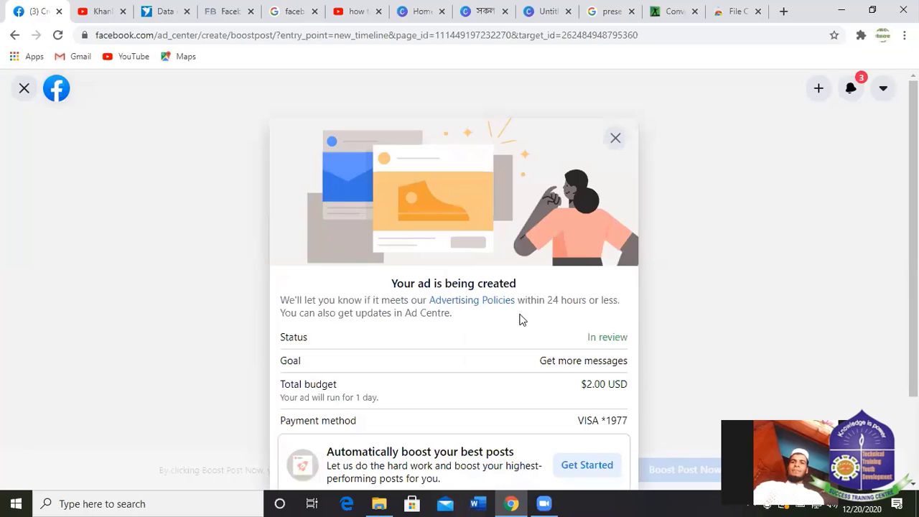
scroll(567, 302, down, 2)
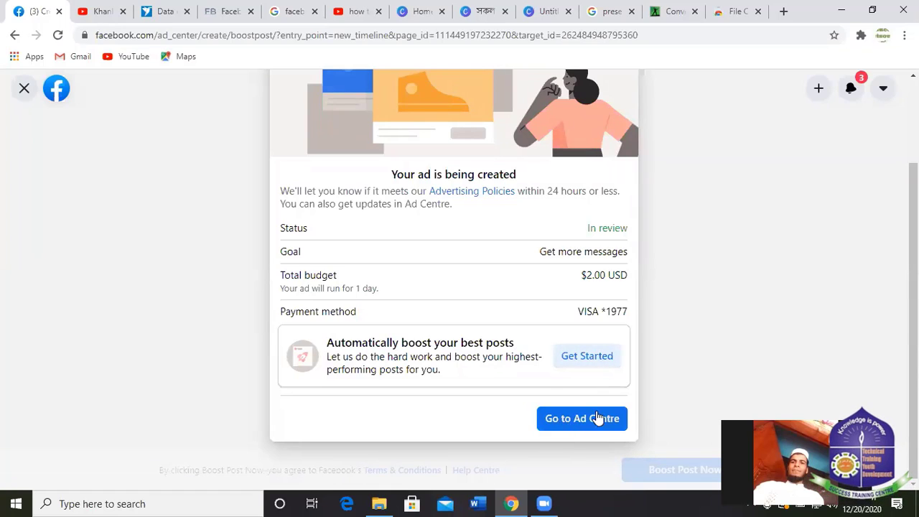
scroll(630, 192, up, 2)
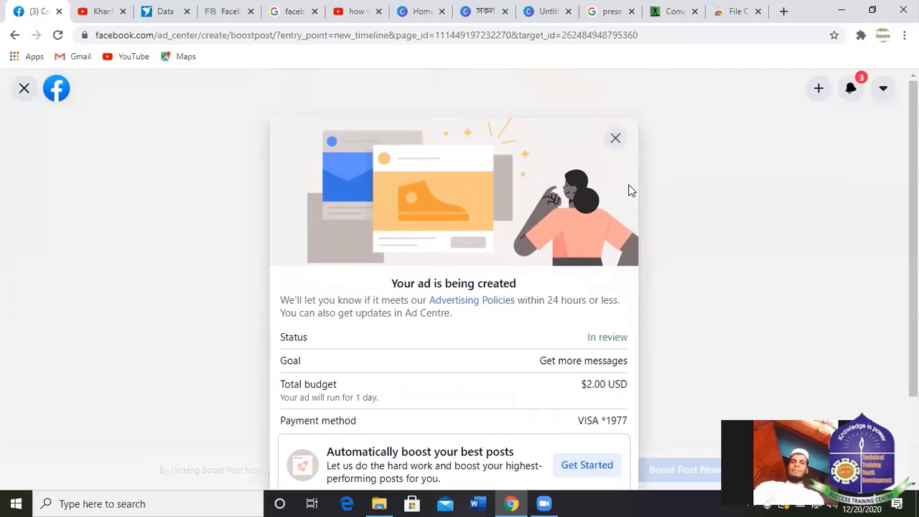
scroll(626, 195, down, 2)
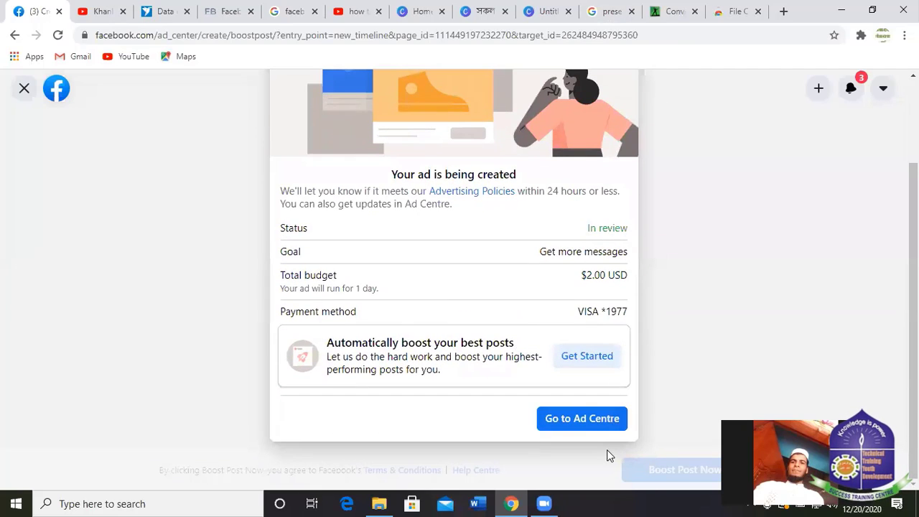
Go to the Ad Centre, dismiss the Apple-changes notice, and open Facebook search.
click(584, 420)
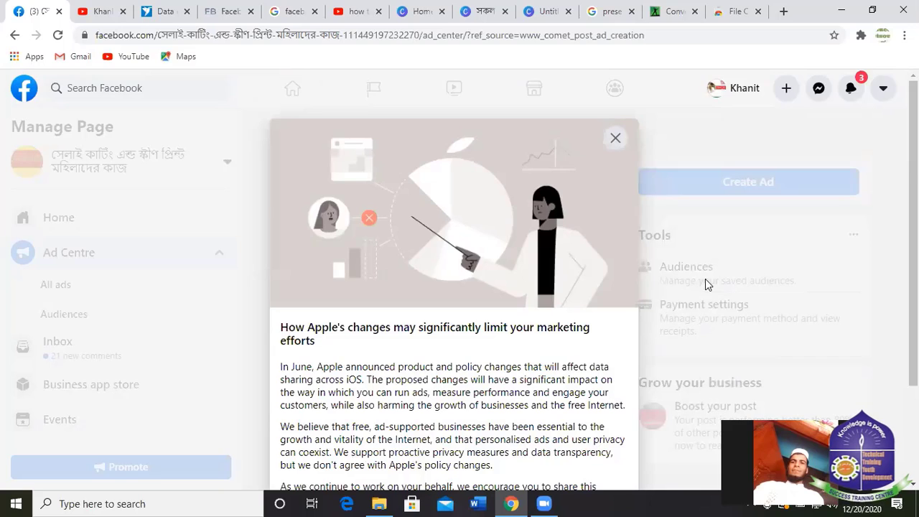
scroll(617, 299, down, 2)
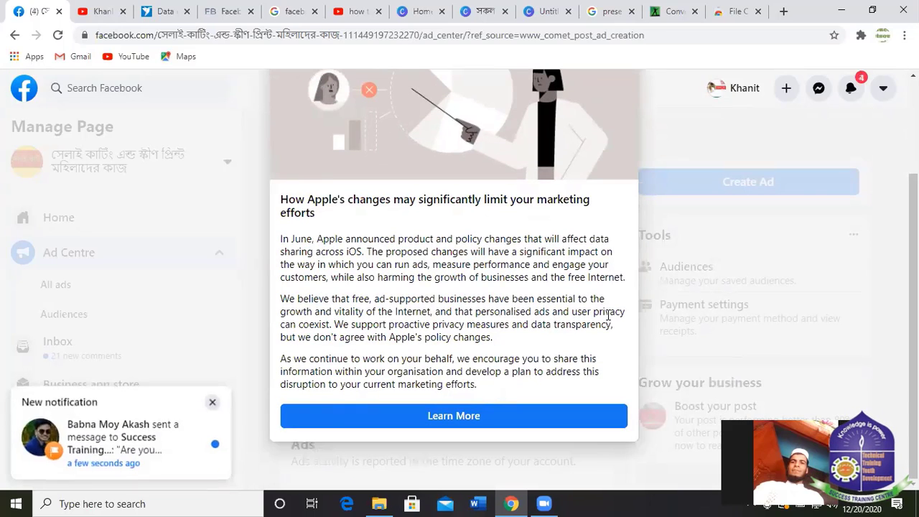
scroll(597, 191, up, 2)
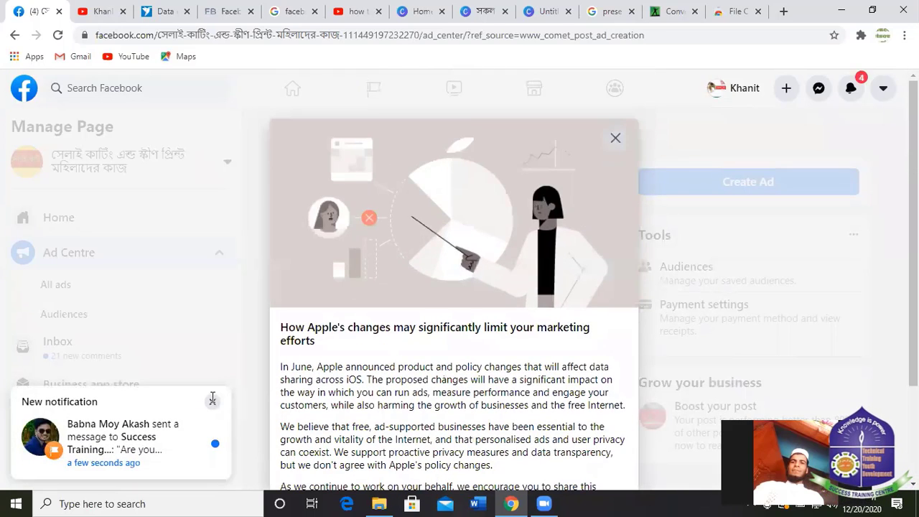
click(615, 137)
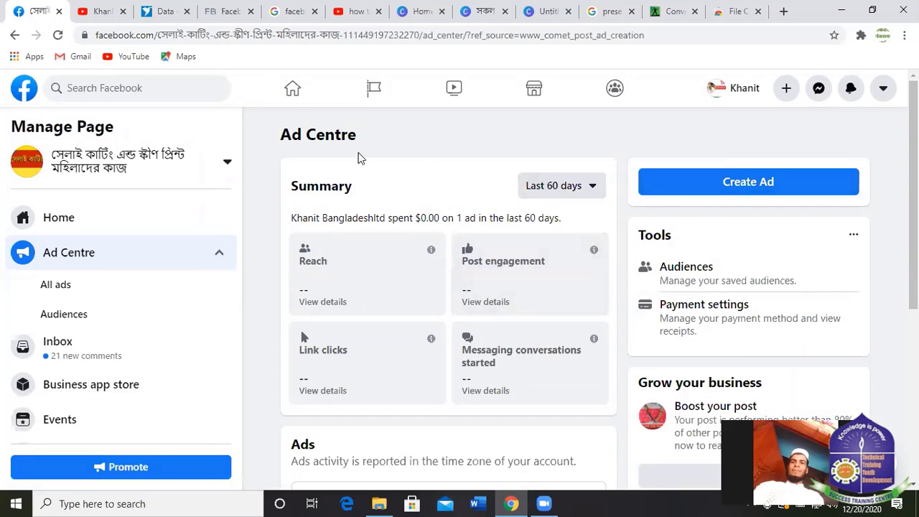
click(143, 82)
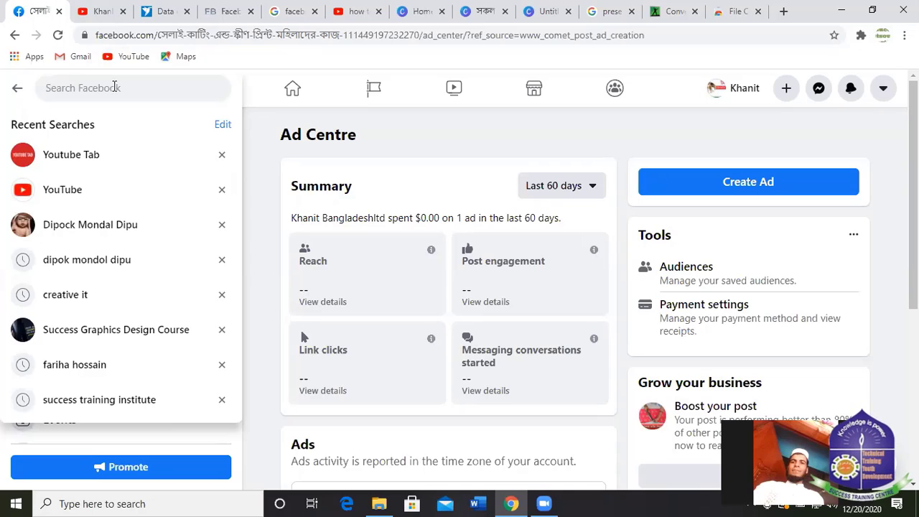
Search Facebook for 'sell & buy usa' and scroll through the group, place and post results.
text(s)
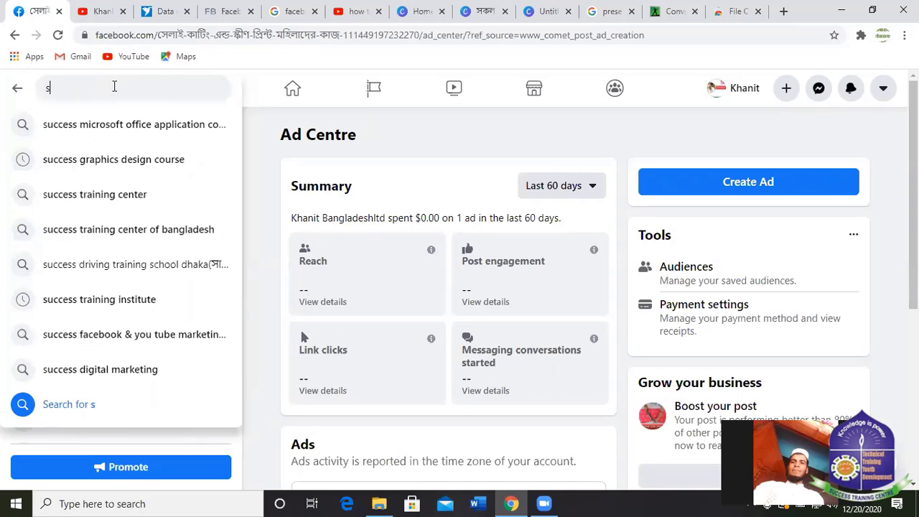
text(ell)
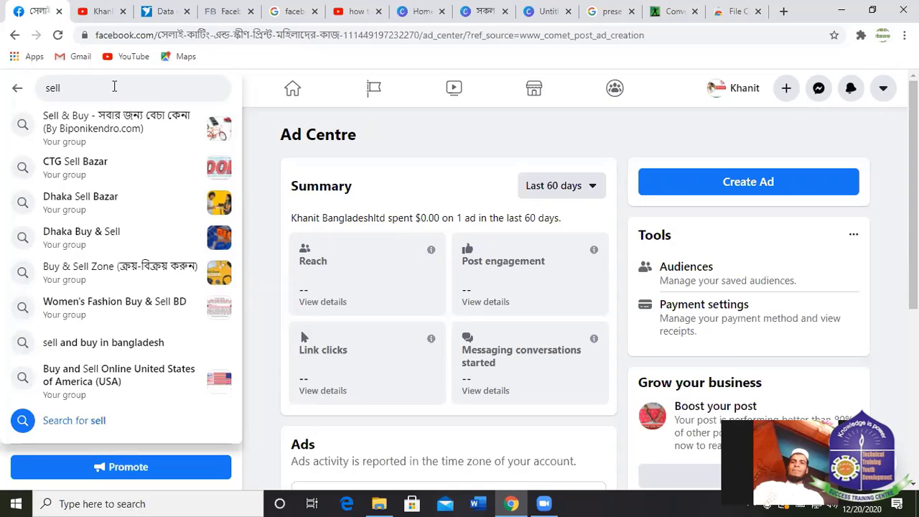
text( & buy)
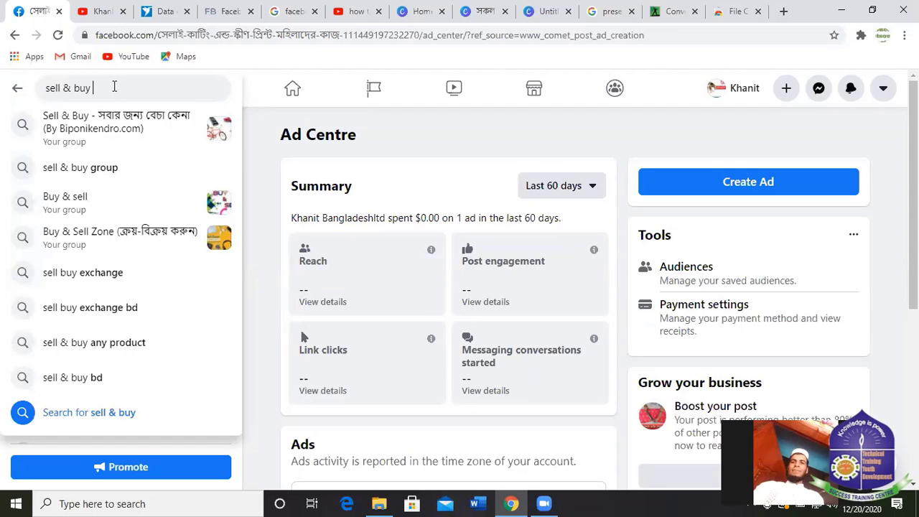
text(usa)
key(Return)
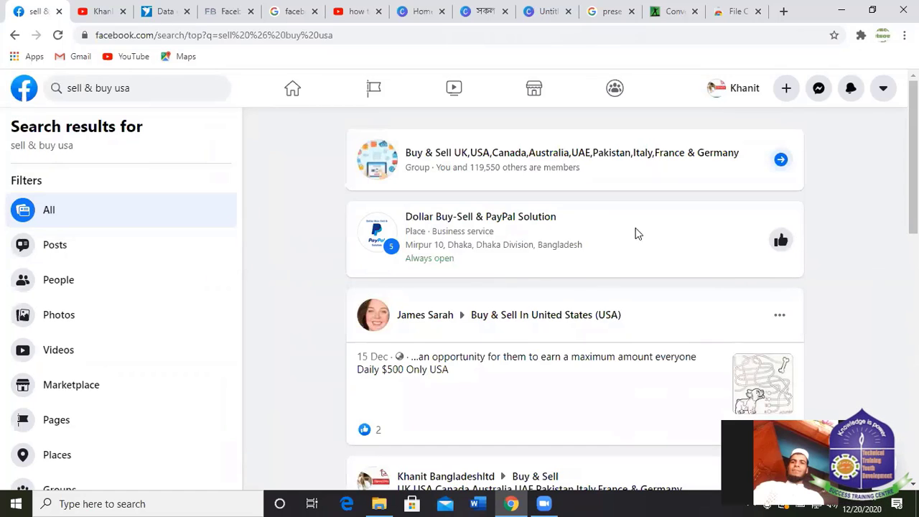
scroll(498, 263, down, 2)
scroll(503, 251, down, 4)
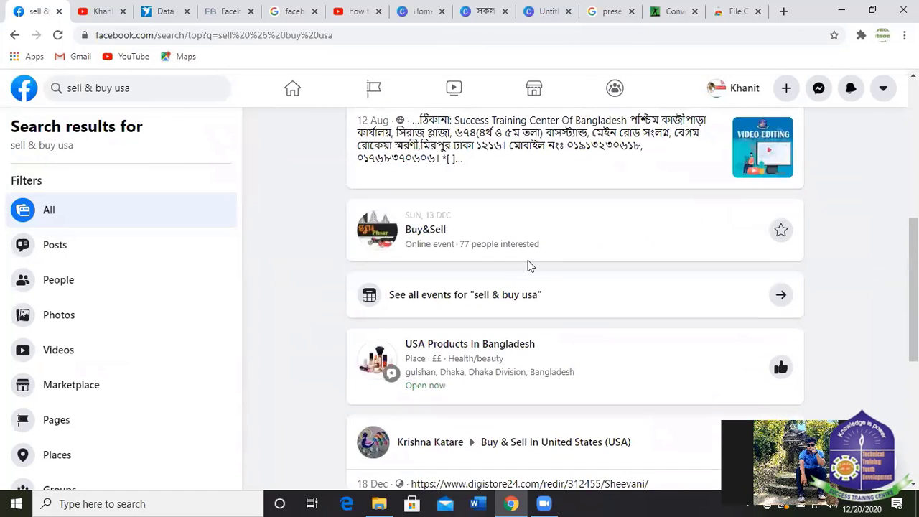
scroll(493, 249, down, 2)
scroll(628, 234, down, 6)
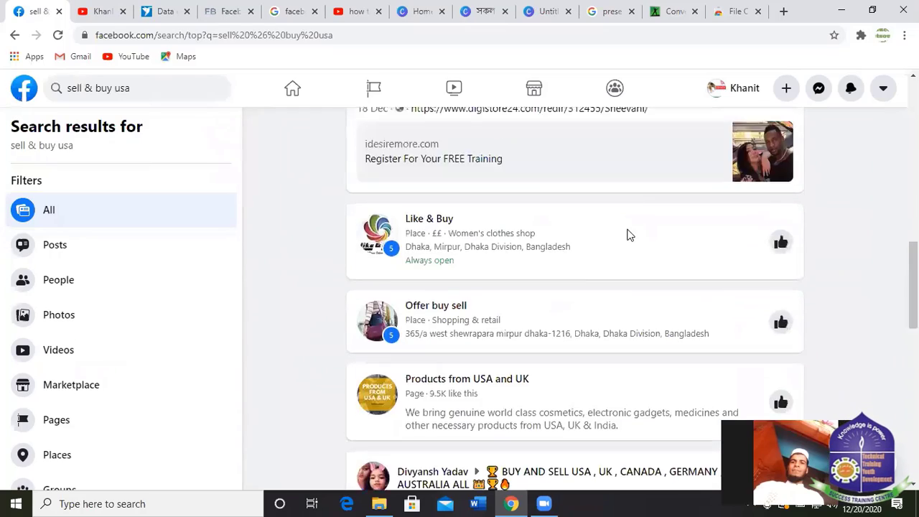
scroll(626, 237, up, 3)
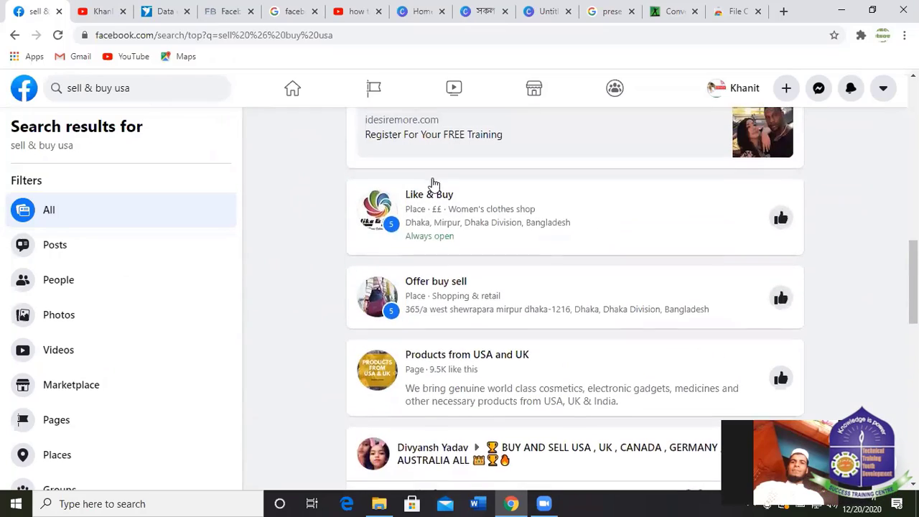
scroll(424, 180, up, 1)
scroll(431, 190, down, 6)
scroll(447, 200, down, 7)
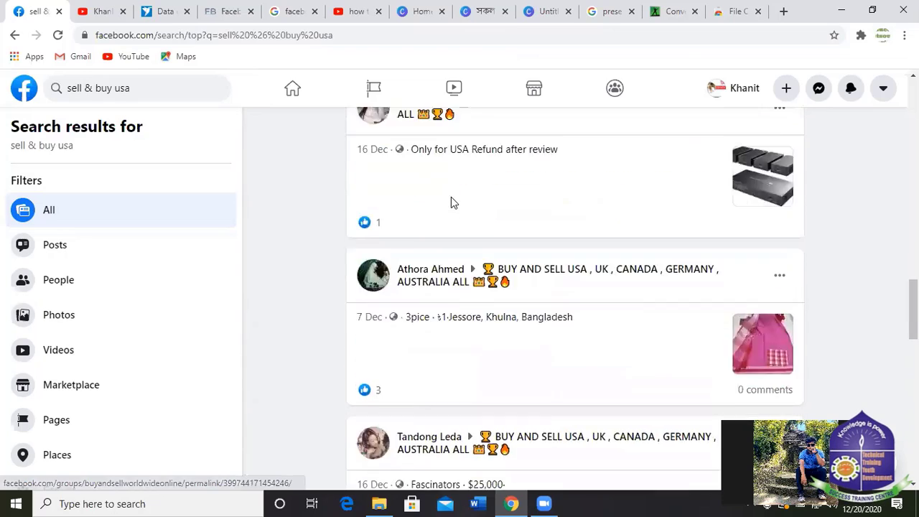
scroll(585, 214, down, 4)
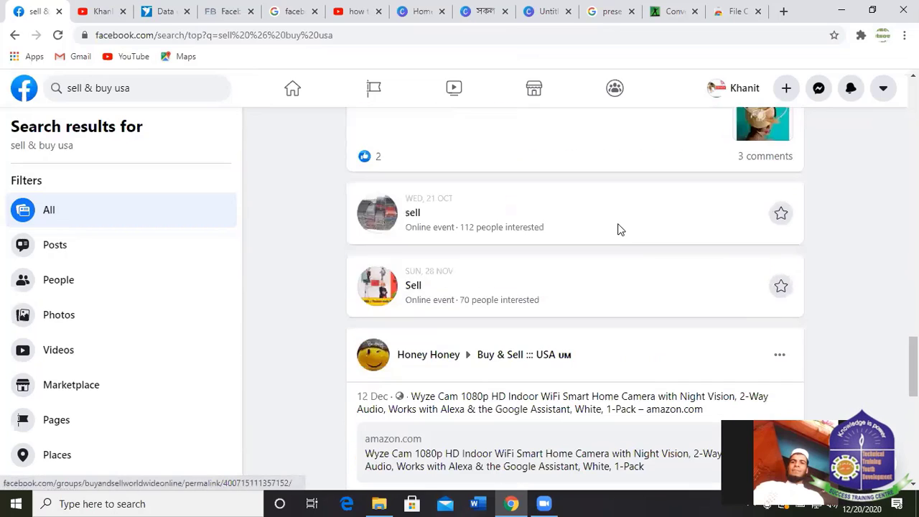
click(142, 89)
click(142, 89)
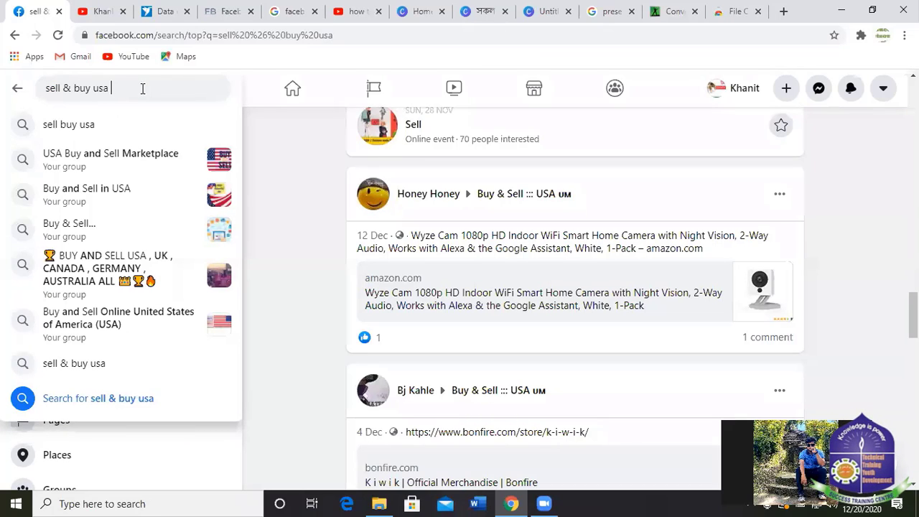
Refine the search to 'sell & buy usa group' and join USA And World Wide Buy Sell Online Group.
text(group)
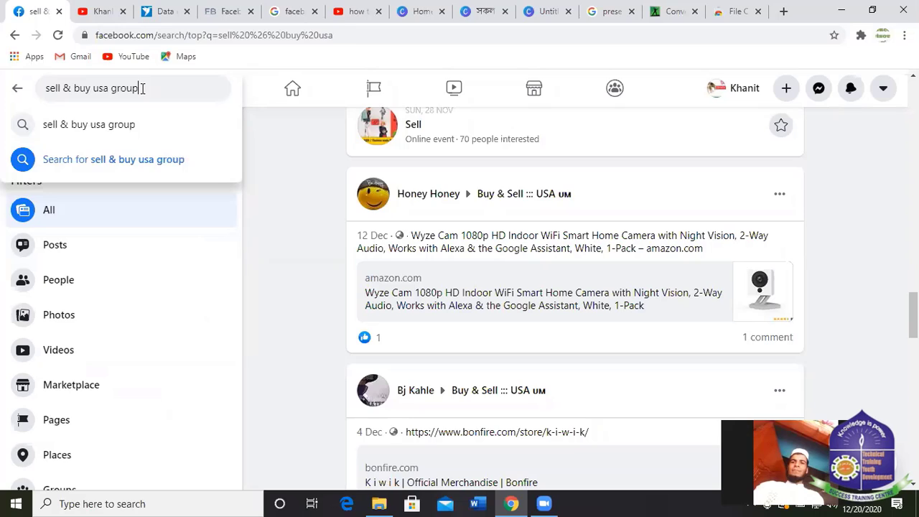
key(Return)
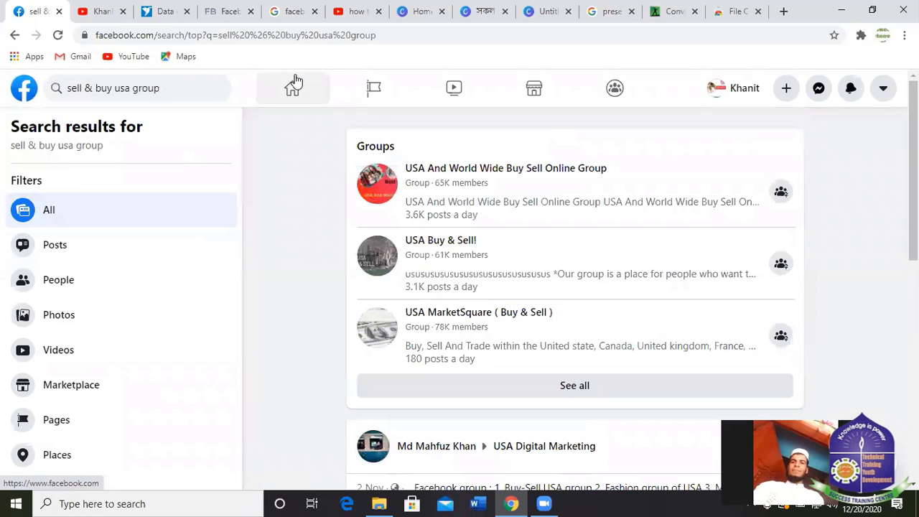
click(781, 191)
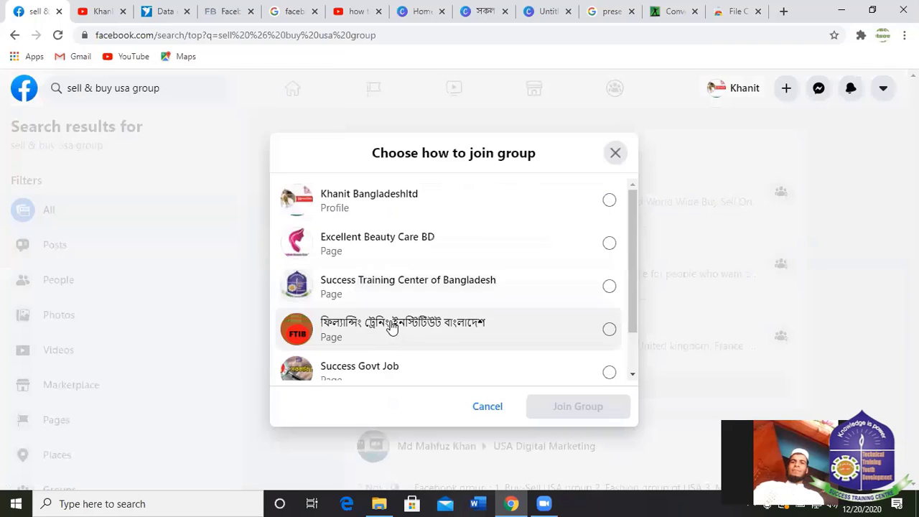
scroll(470, 305, down, 2)
scroll(422, 235, up, 2)
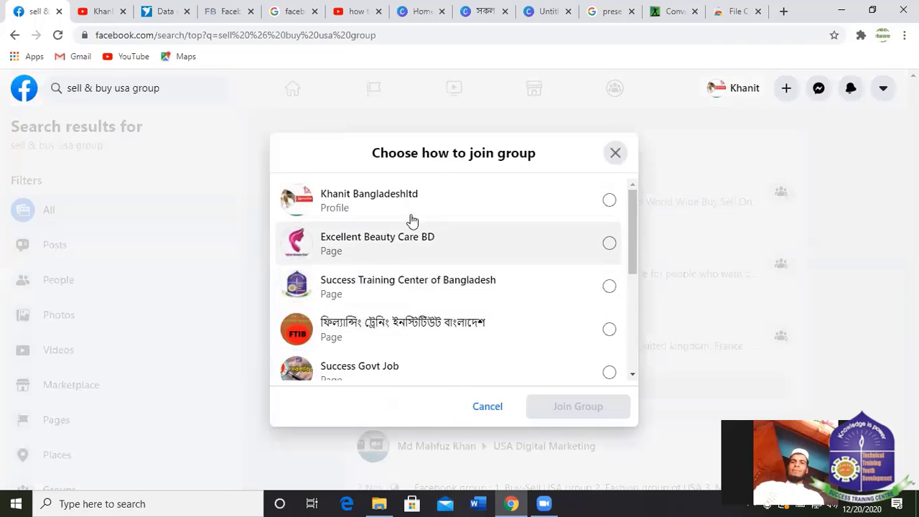
click(355, 205)
click(575, 406)
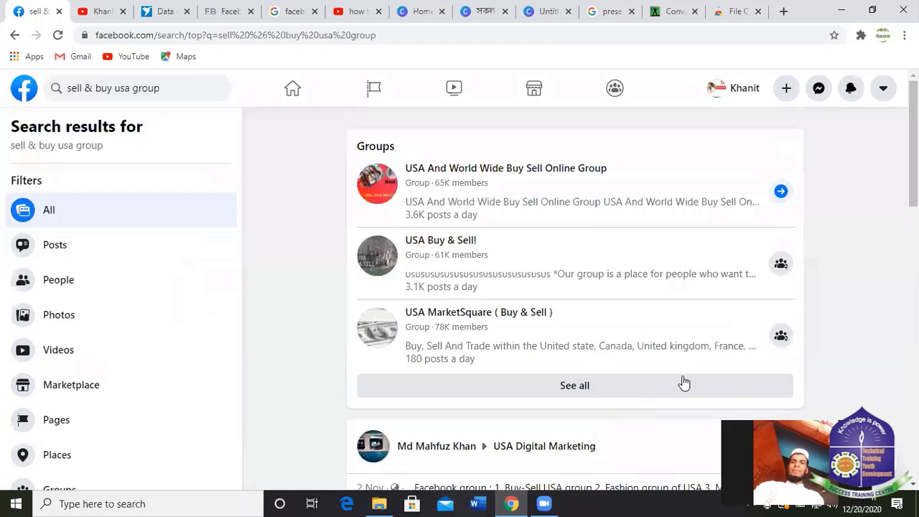
Join USA Buy & Sell! and request USA MarketSquare (Buy & Sell), skipping its membership questions.
click(780, 263)
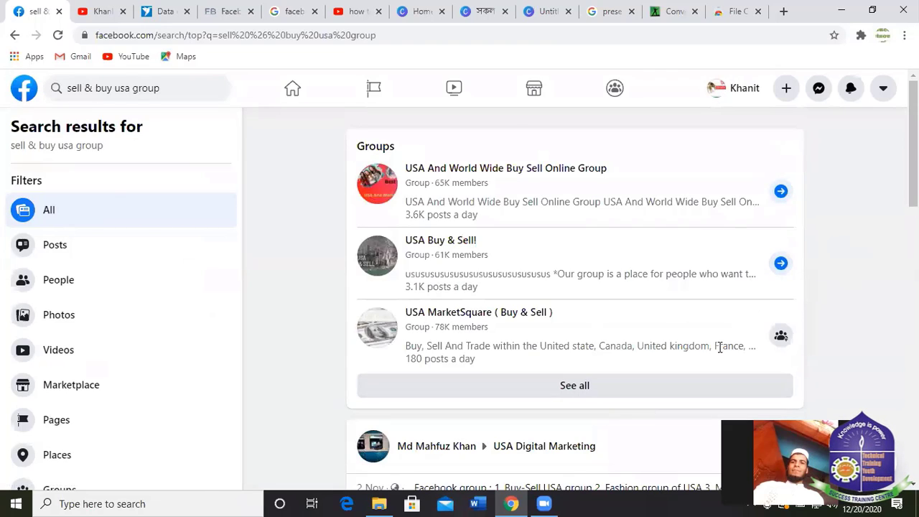
click(781, 336)
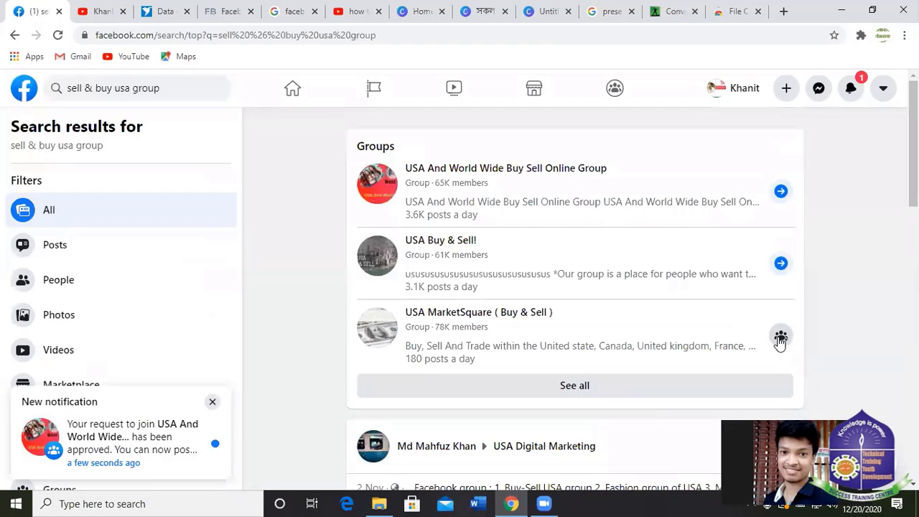
scroll(597, 345, down, 3)
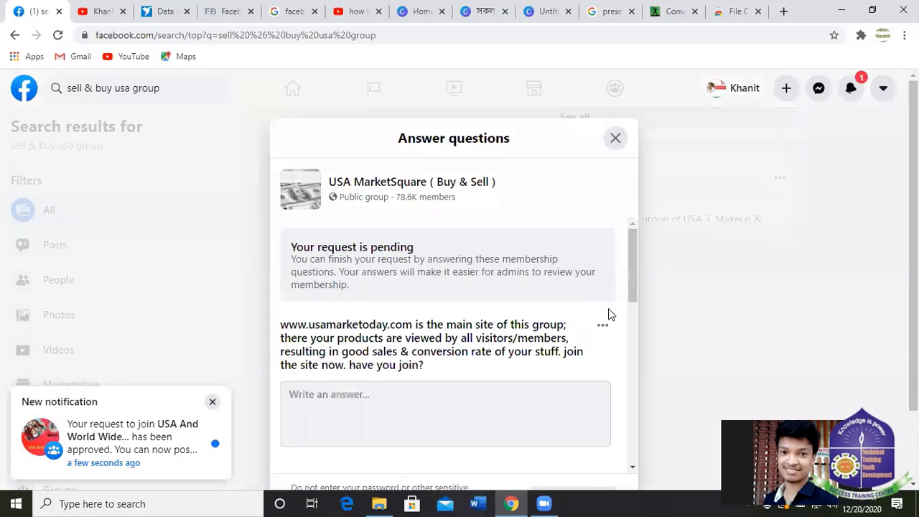
scroll(445, 269, down, 3)
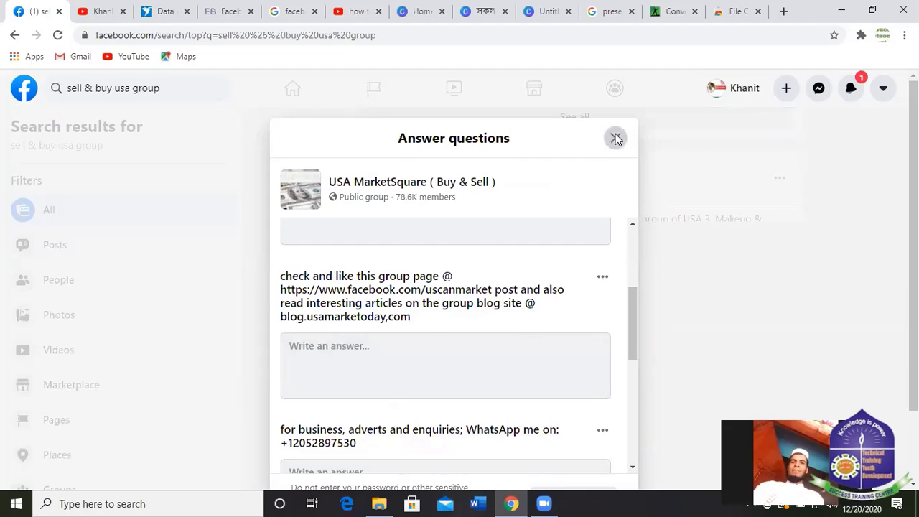
click(616, 139)
click(594, 325)
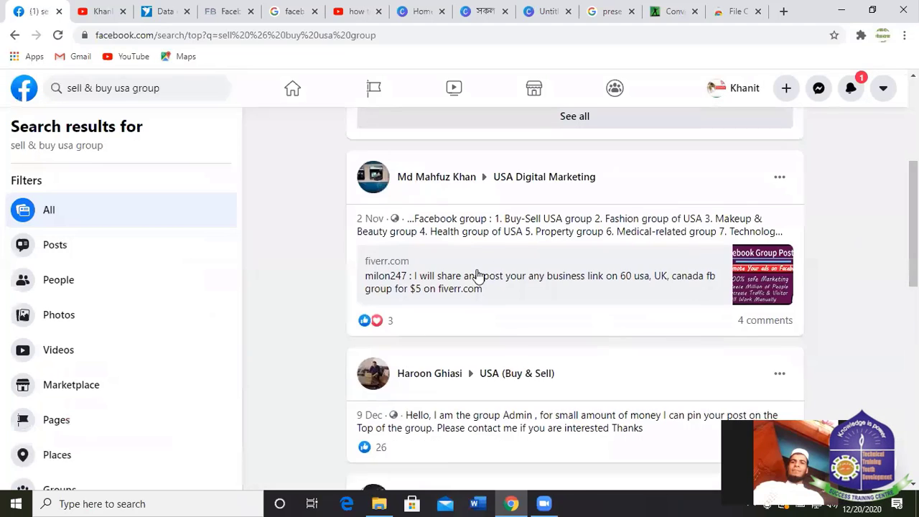
scroll(478, 275, down, 9)
scroll(622, 273, up, 4)
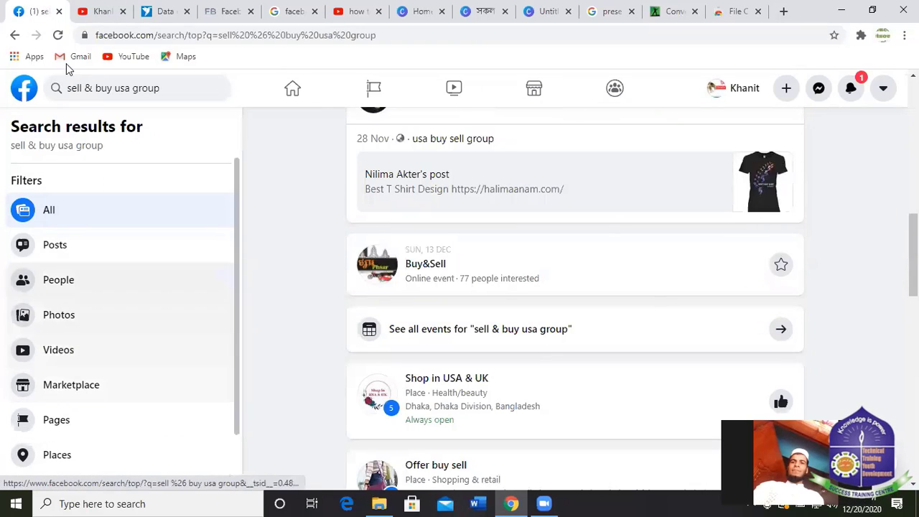
Clear the search query and dismiss the recent searches list.
click(177, 87)
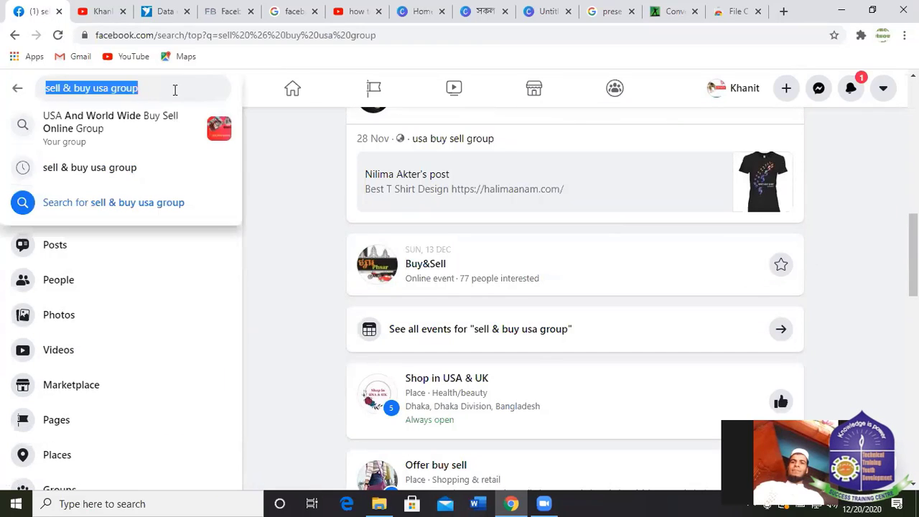
key(BackSpace)
click(273, 199)
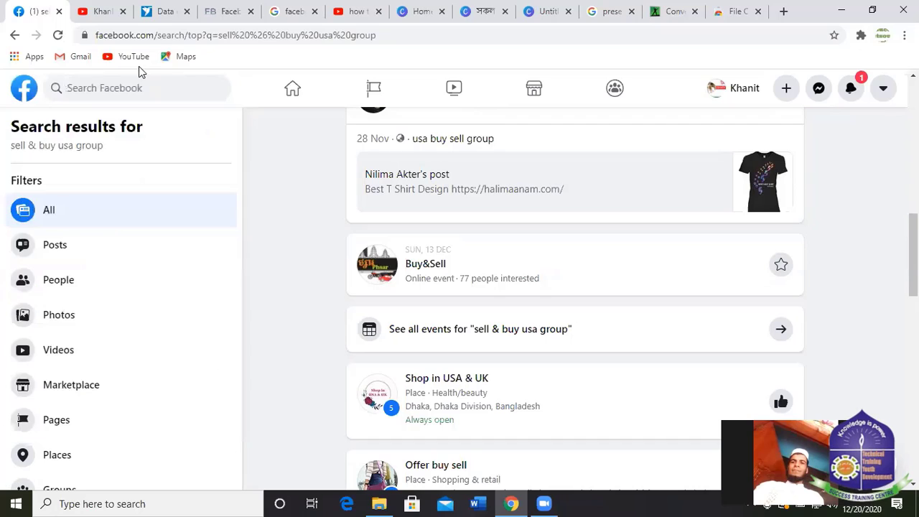
click(166, 89)
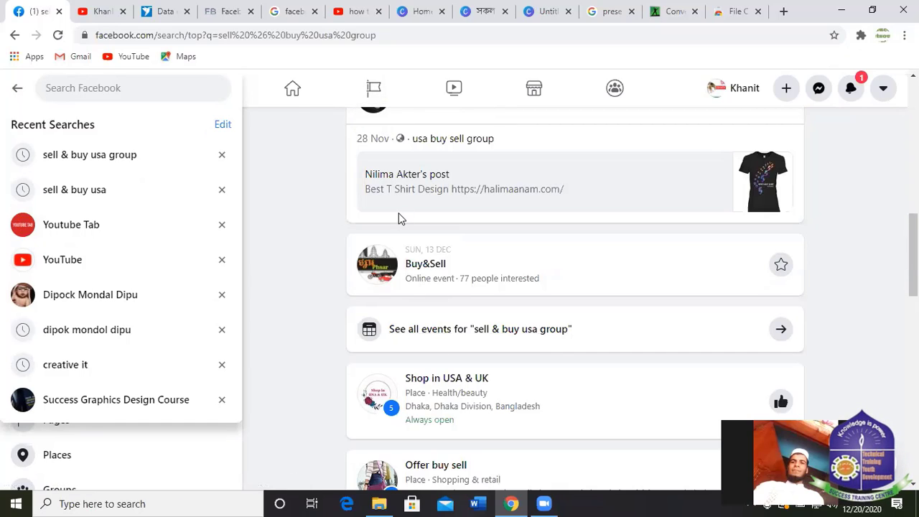
click(319, 182)
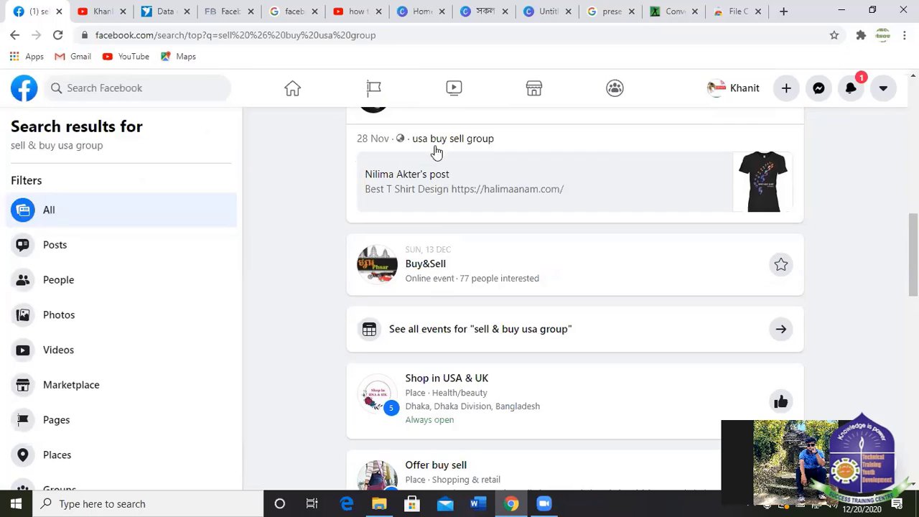